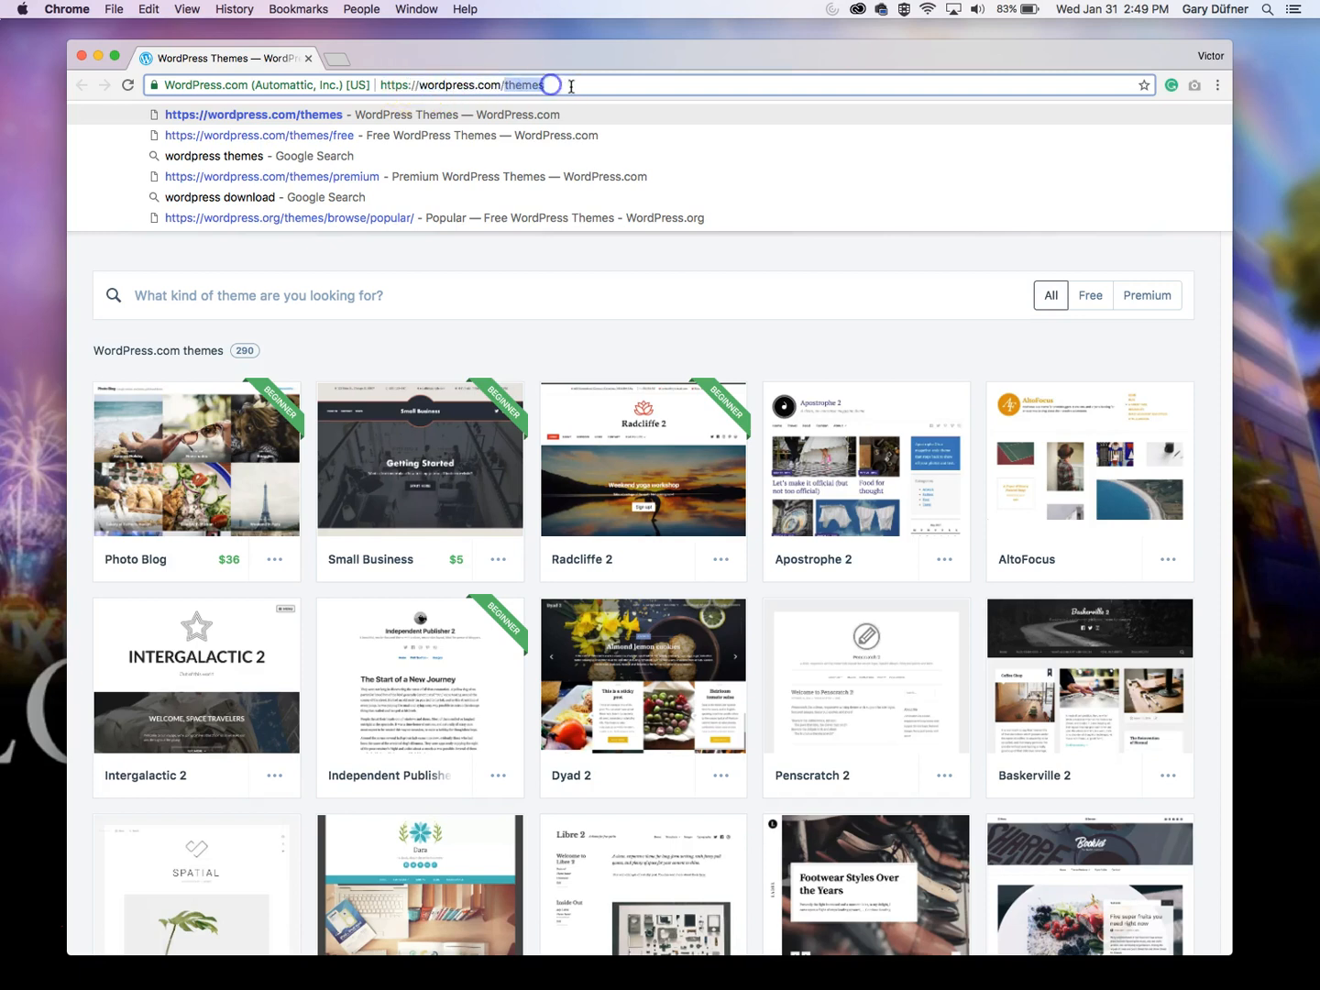
# - Open the info pages of the Radcliffe 2 and Dyad 2 themes in separate background browser tabs
pyautogui.click(579, 340)
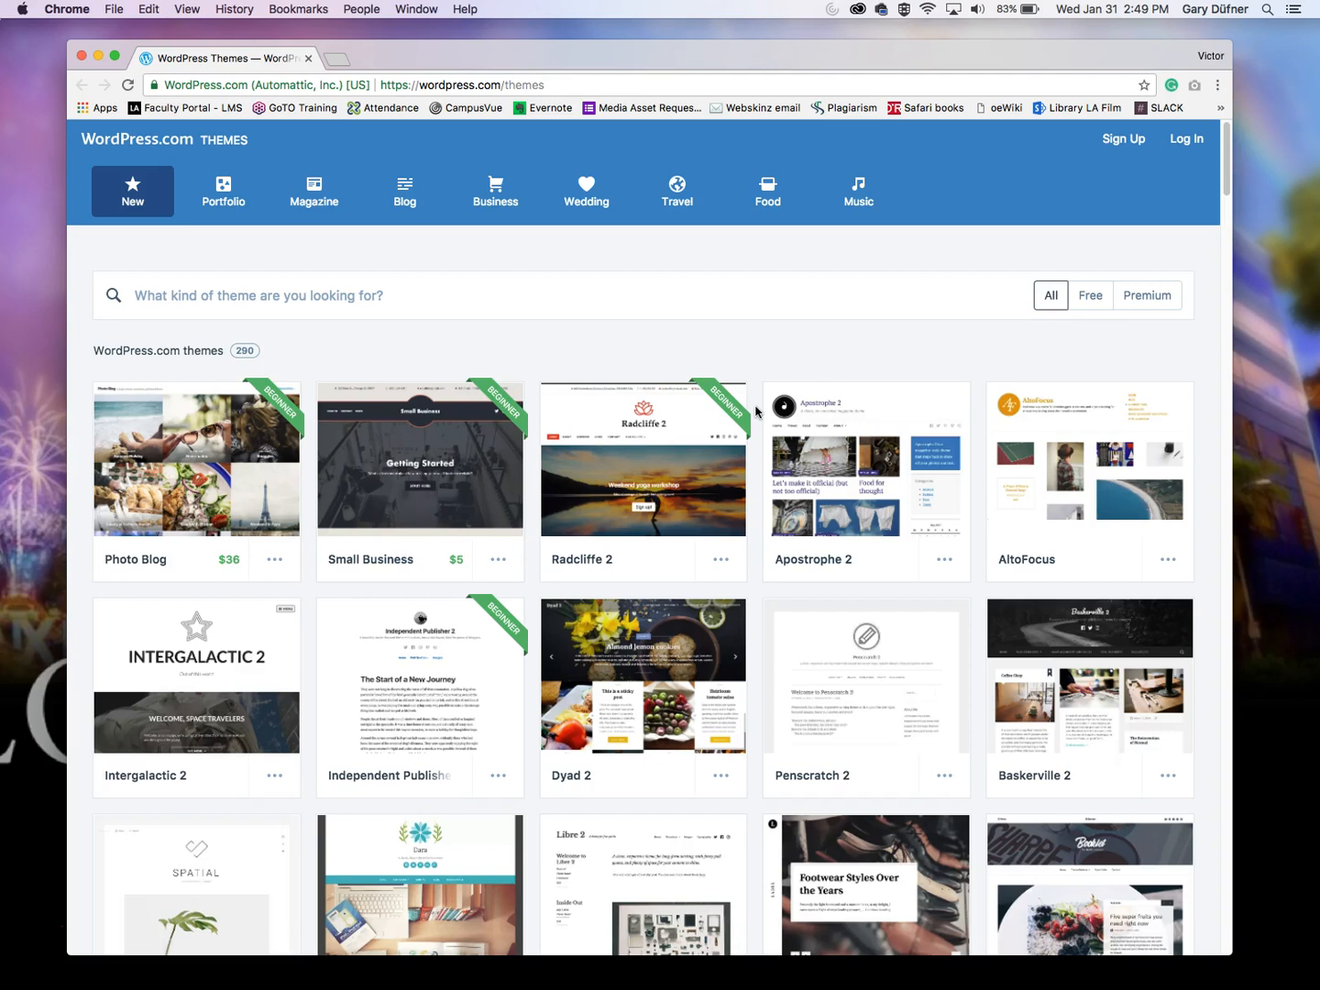
pyautogui.click(630, 433)
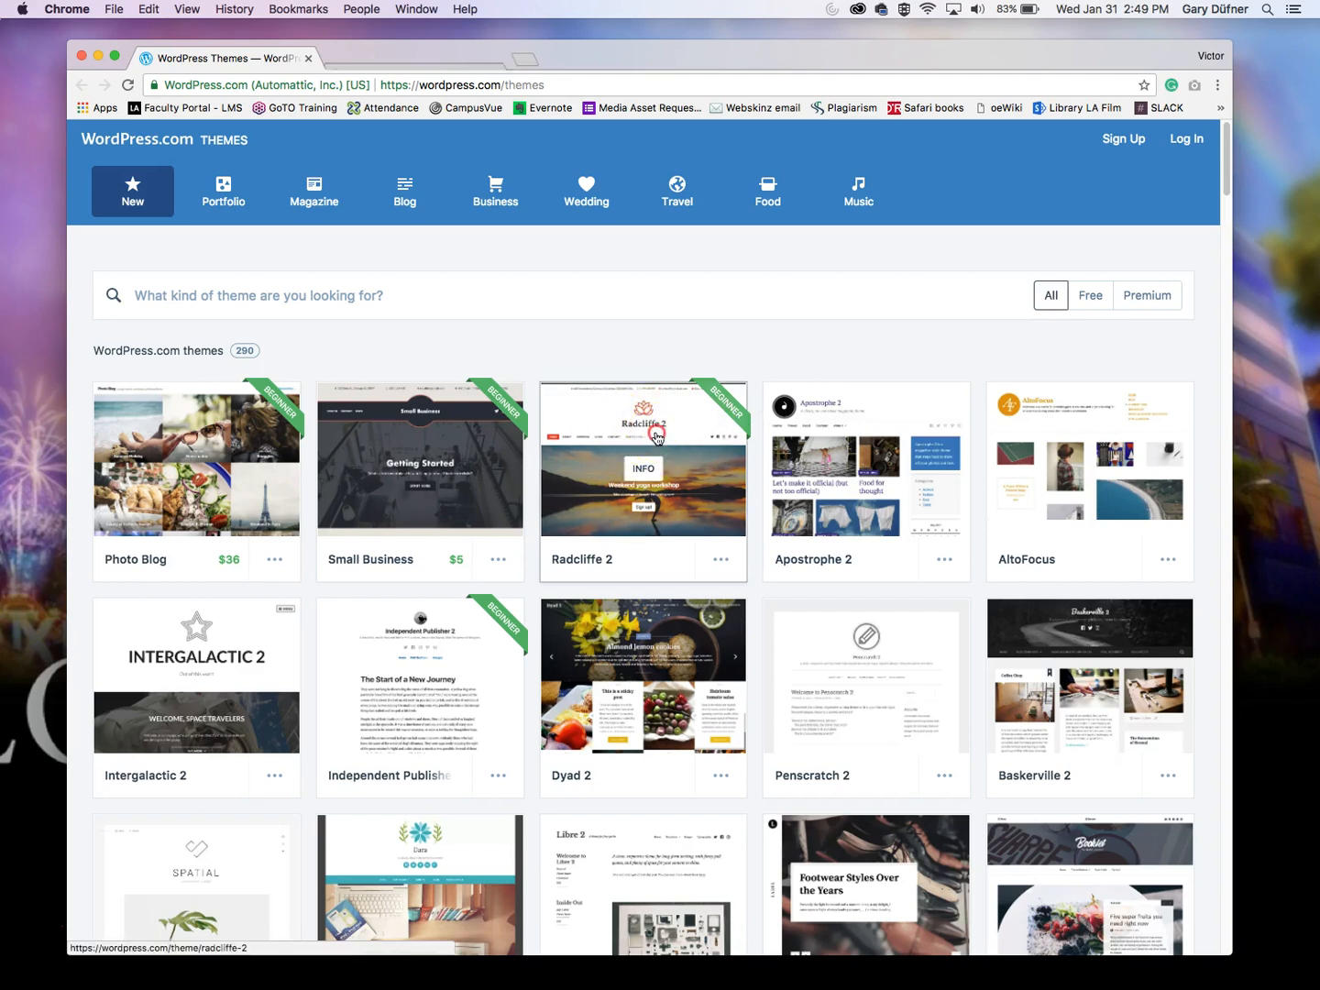
pyautogui.scroll(-3, 752, 471)
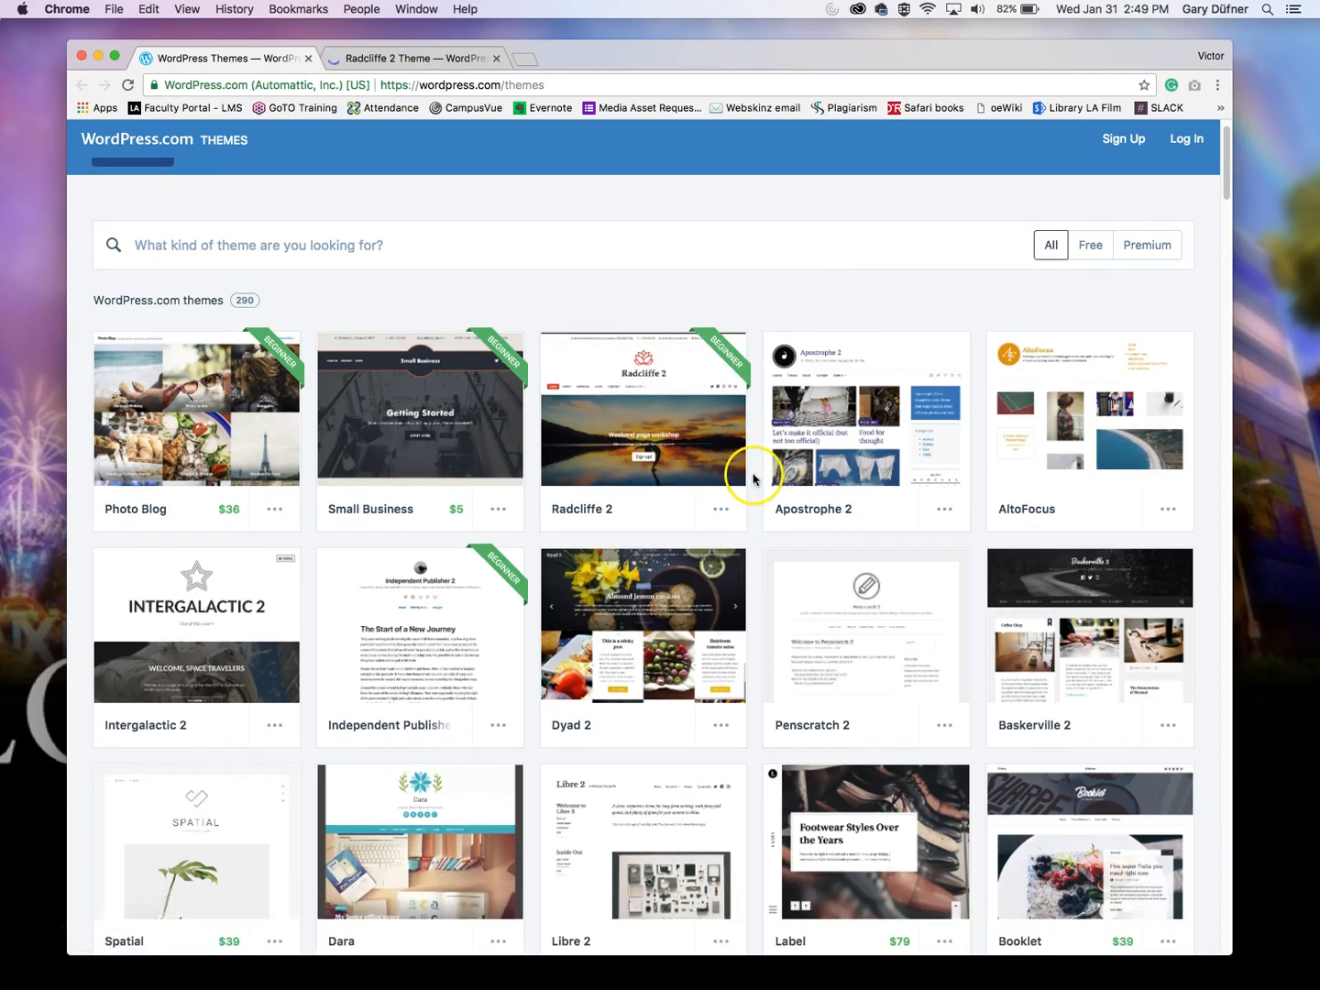
pyautogui.scroll(-1, 753, 480)
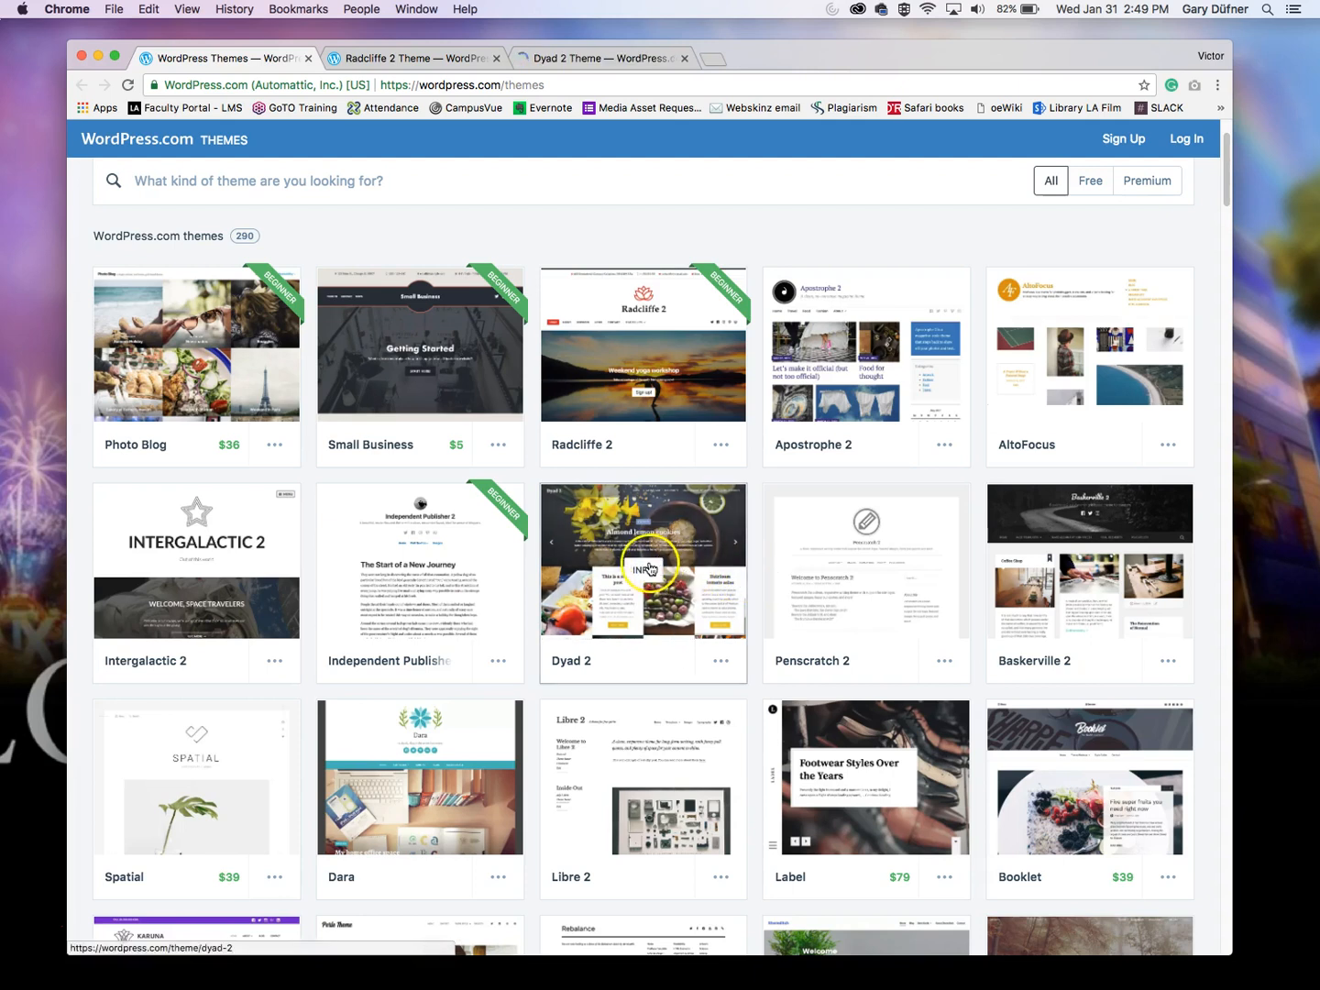
# - Open the info page of the Baskerville 2 theme in another background browser tab
pyautogui.scroll(-1, 752, 576)
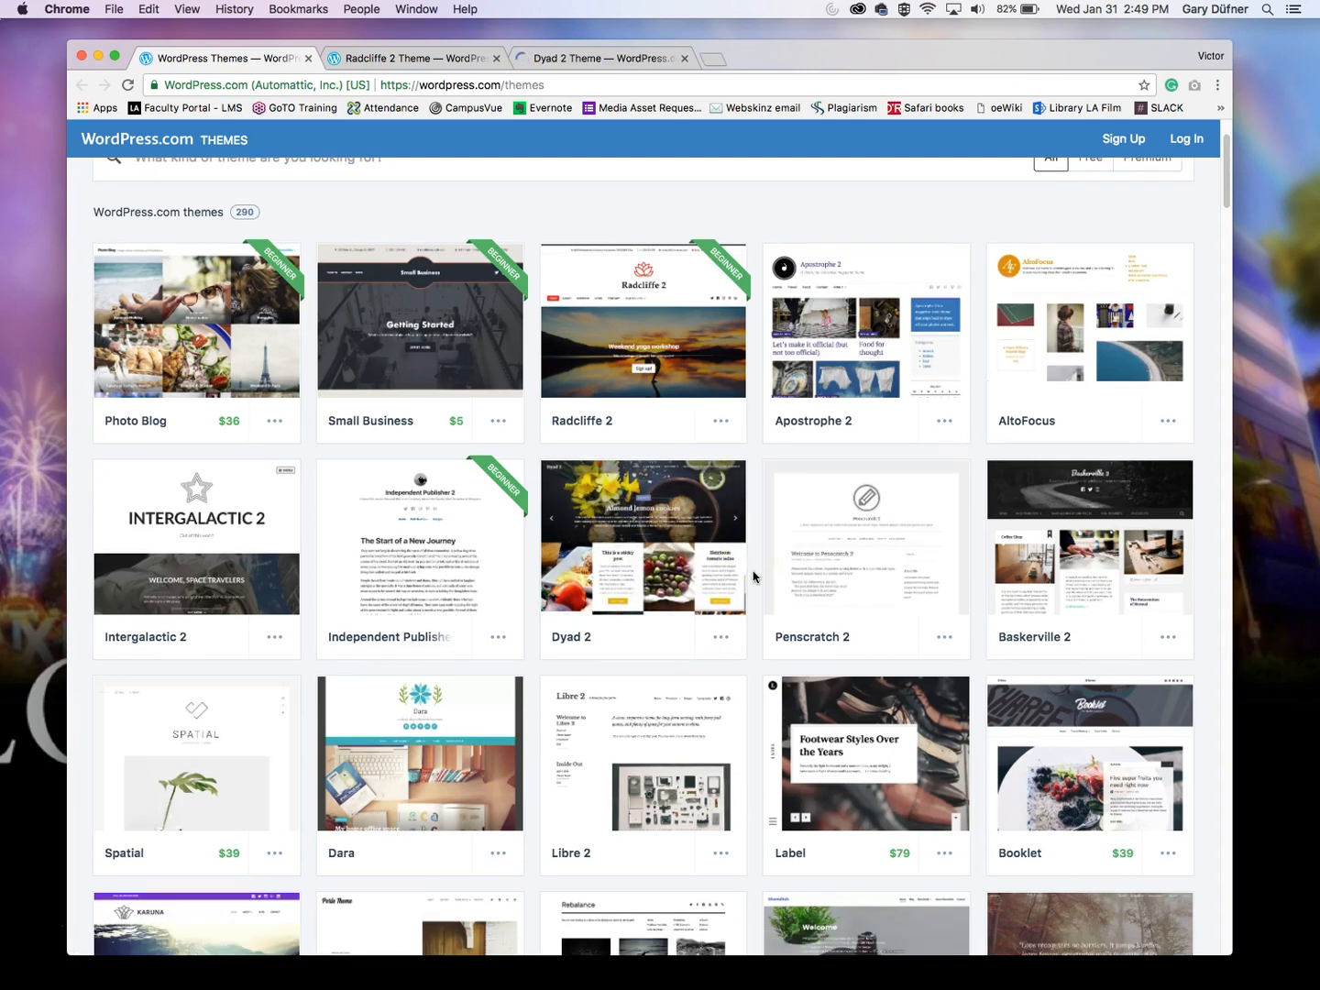
pyautogui.scroll(-1, 754, 576)
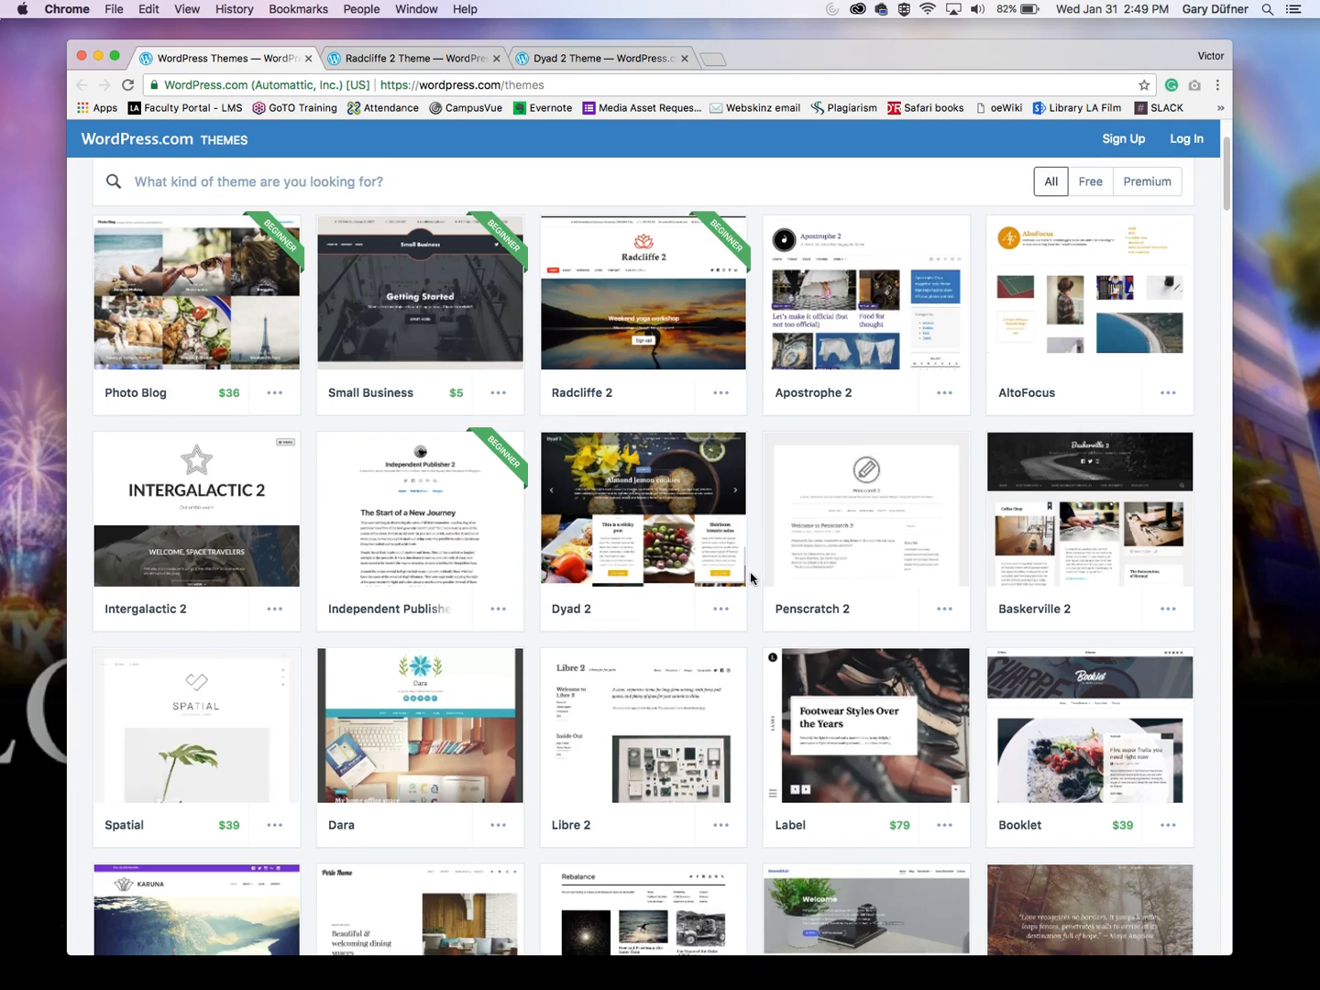
pyautogui.click(979, 577)
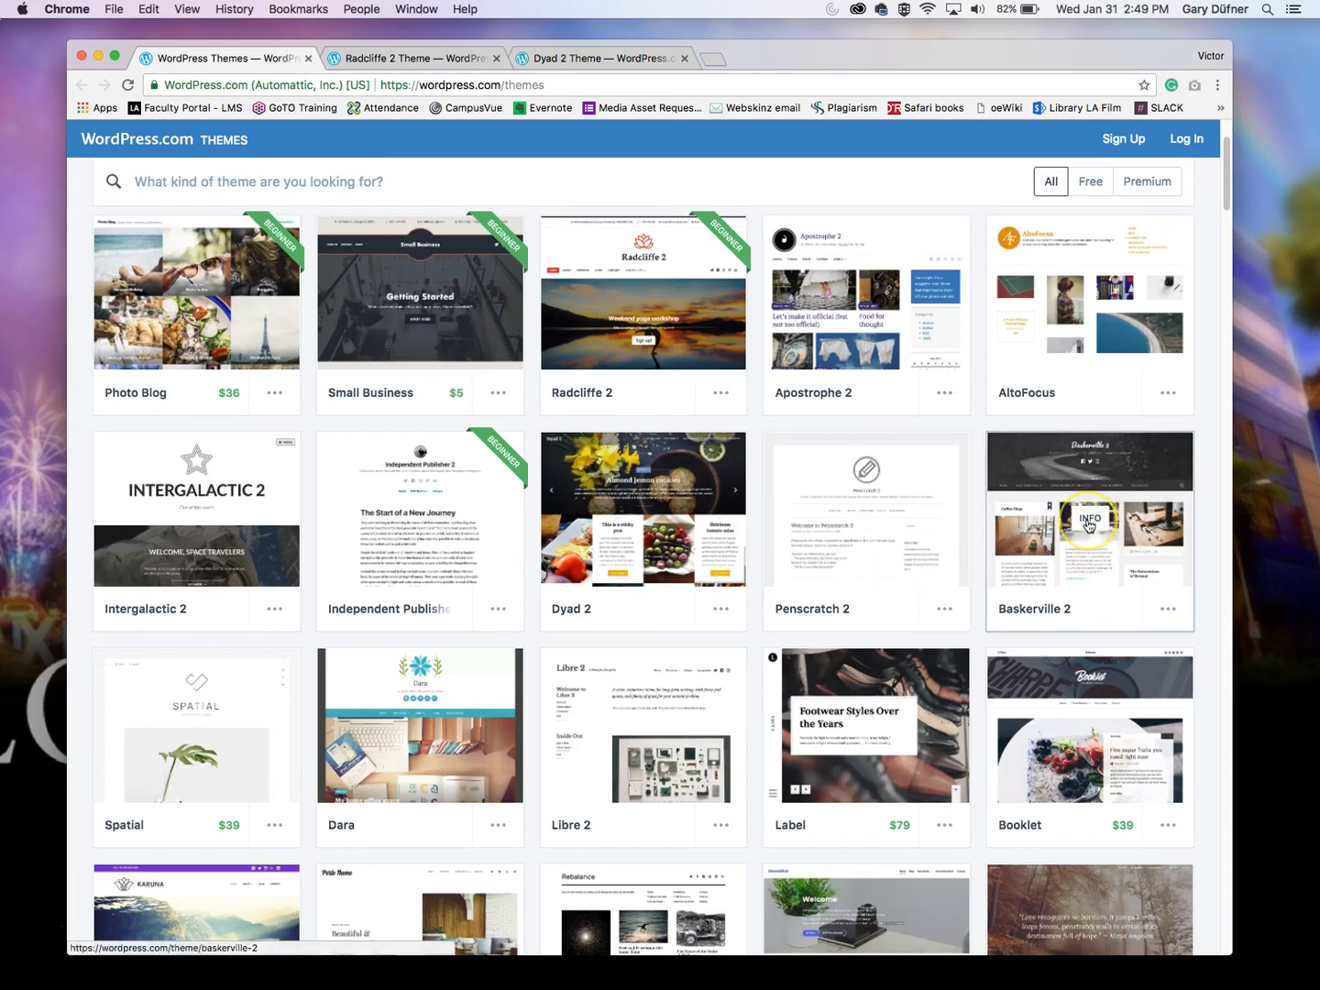
pyautogui.keyDown('super'); pyautogui.click(1089, 521); pyautogui.keyUp('super')
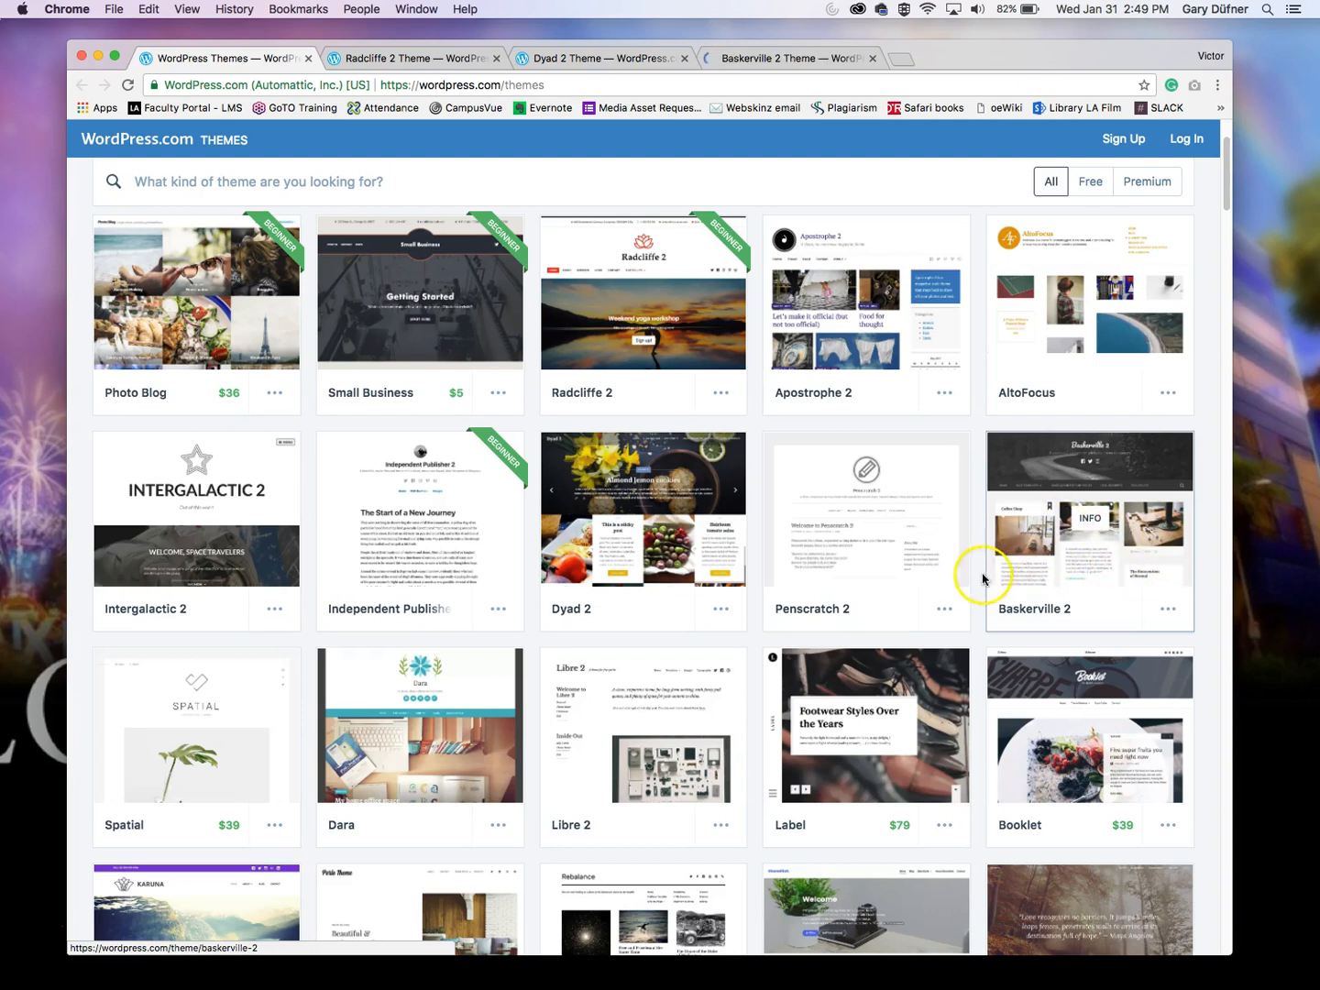
# - Find the Edin theme further down the theme gallery and open its info page in a background browser tab
pyautogui.scroll(-3, 983, 578)
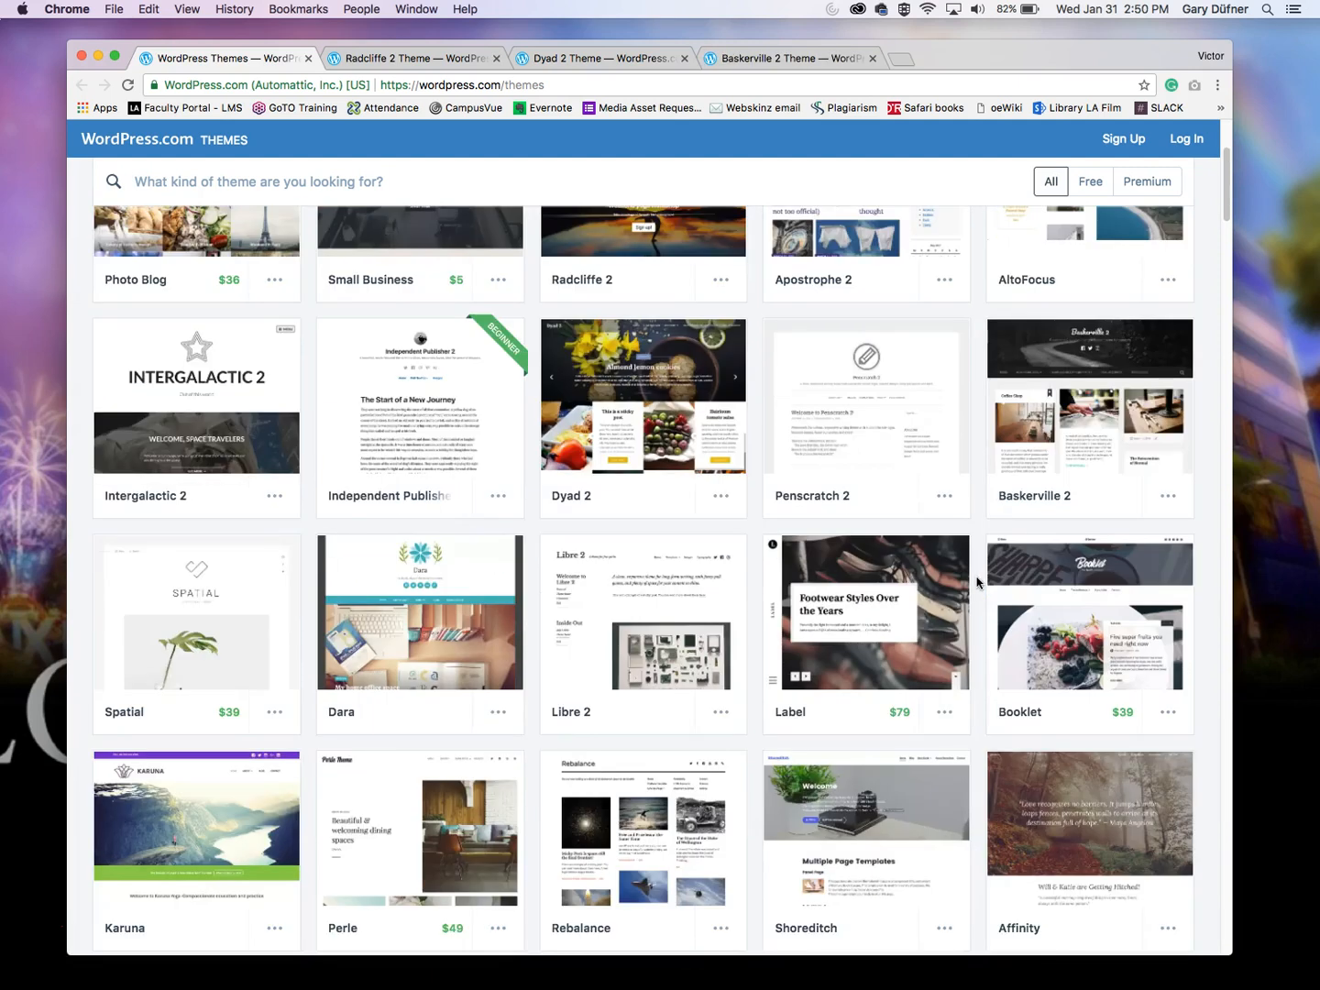
pyautogui.scroll(-3, 770, 644)
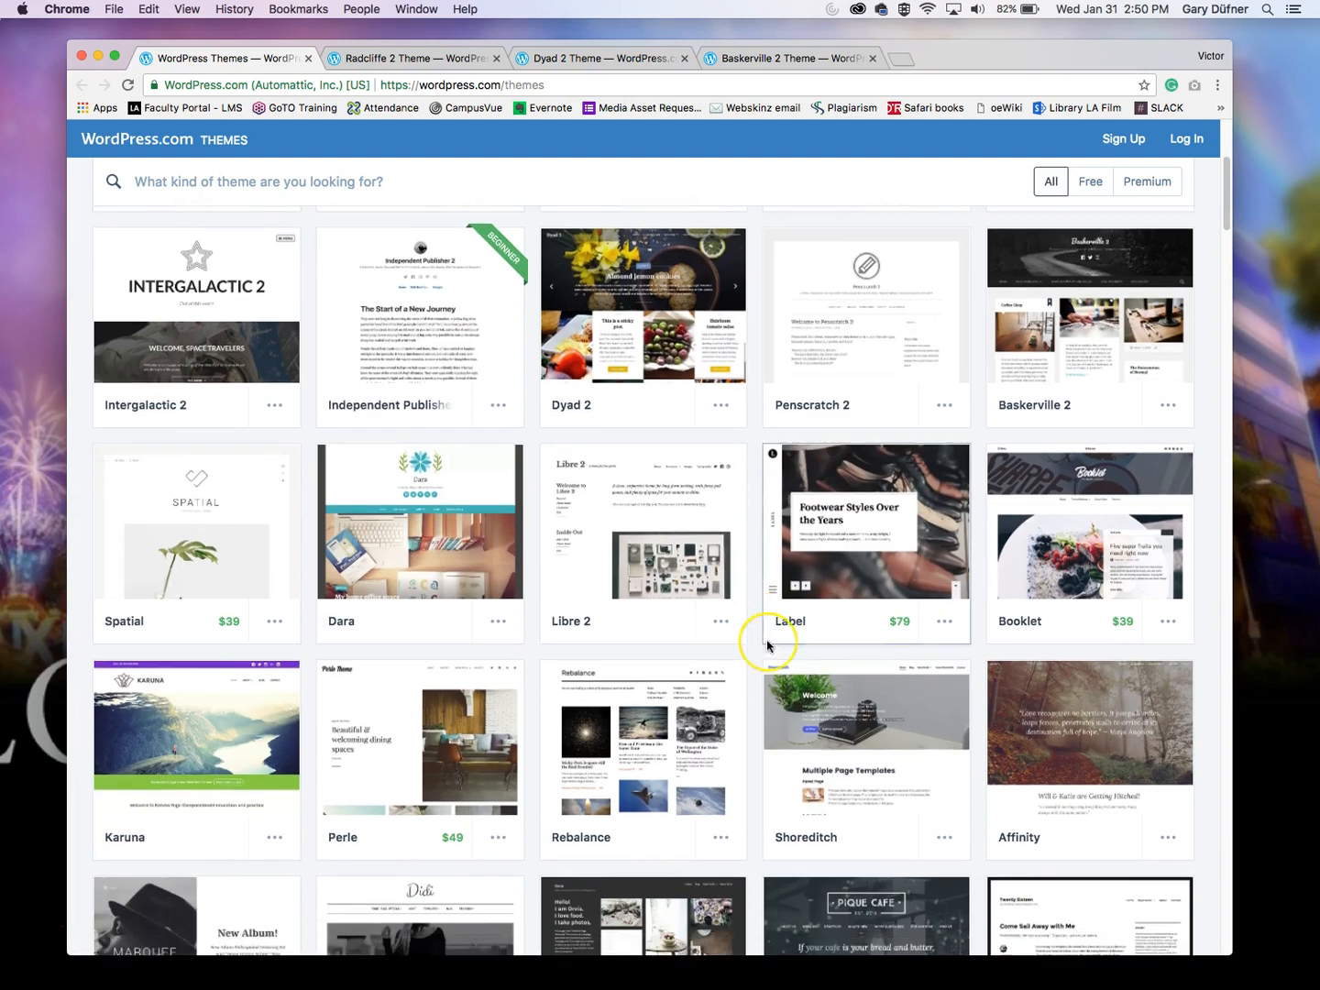
pyautogui.scroll(-10, 769, 645)
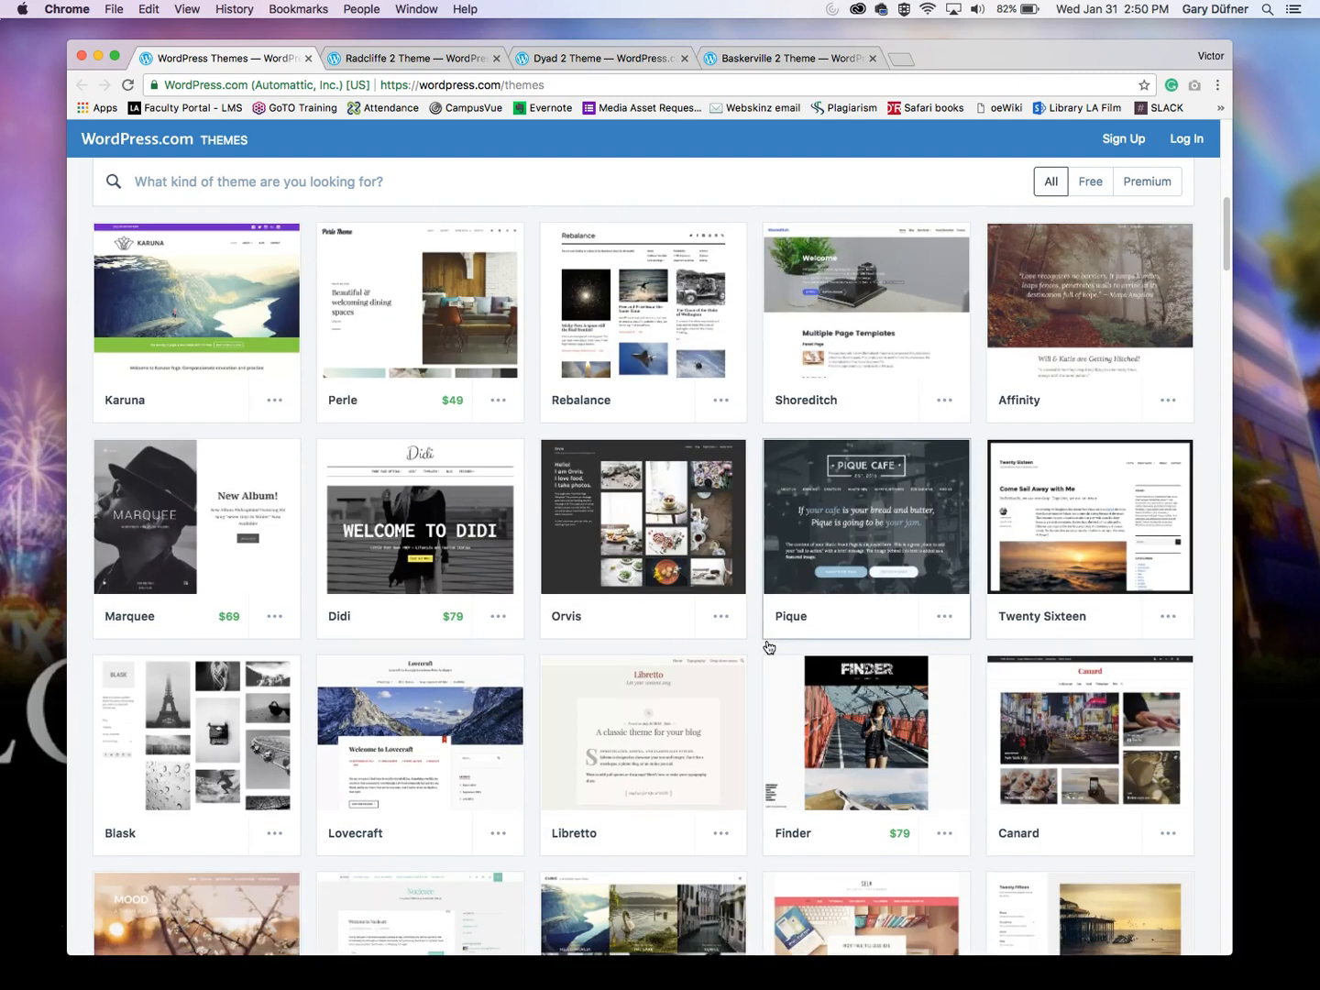
pyautogui.scroll(-4, 768, 648)
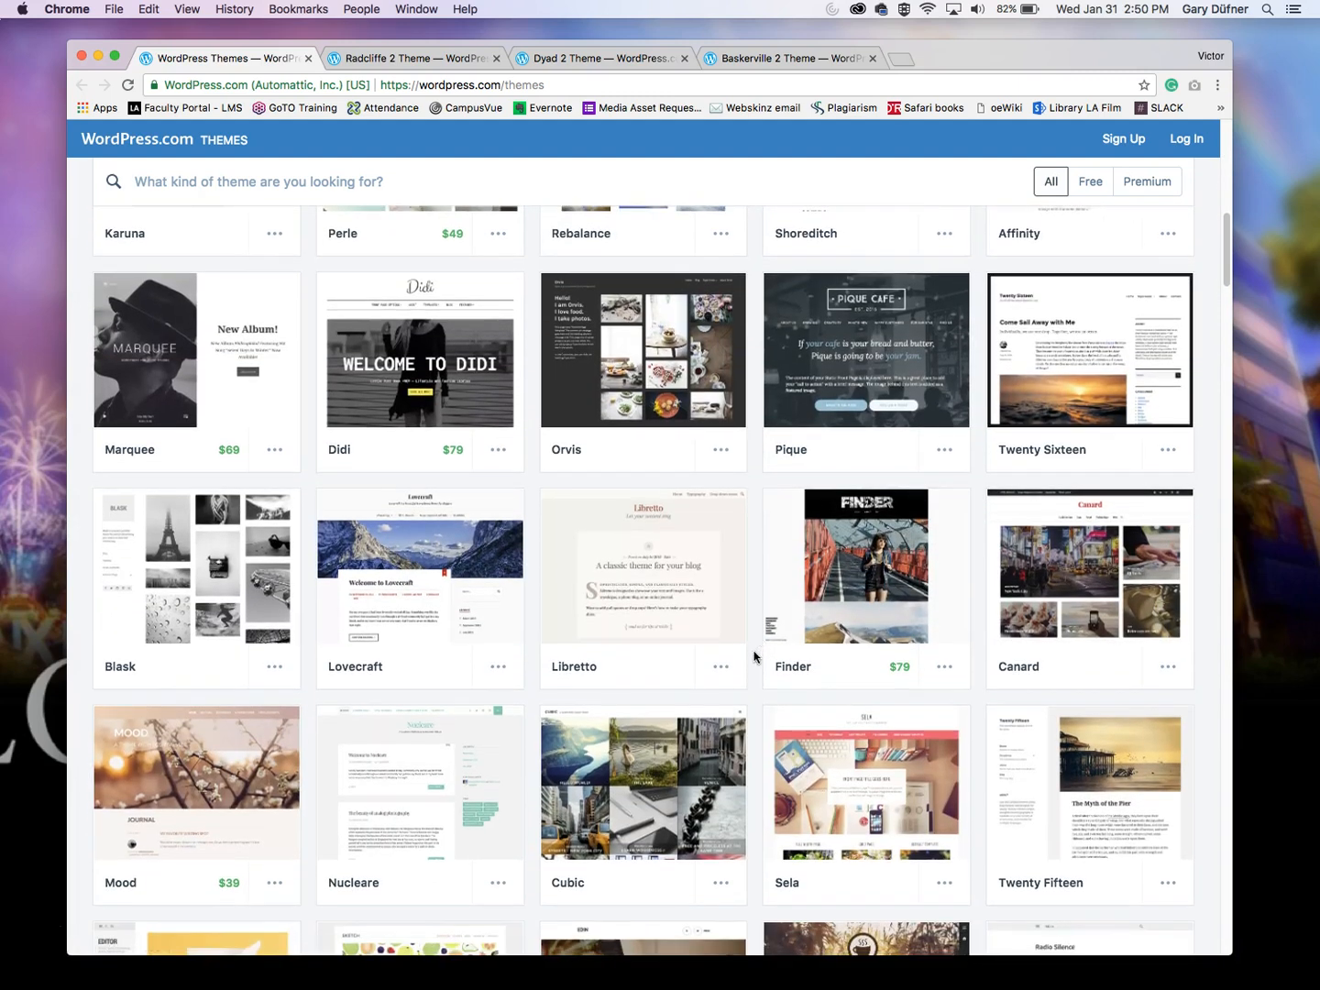
pyautogui.scroll(-5, 753, 656)
pyautogui.click(550, 862)
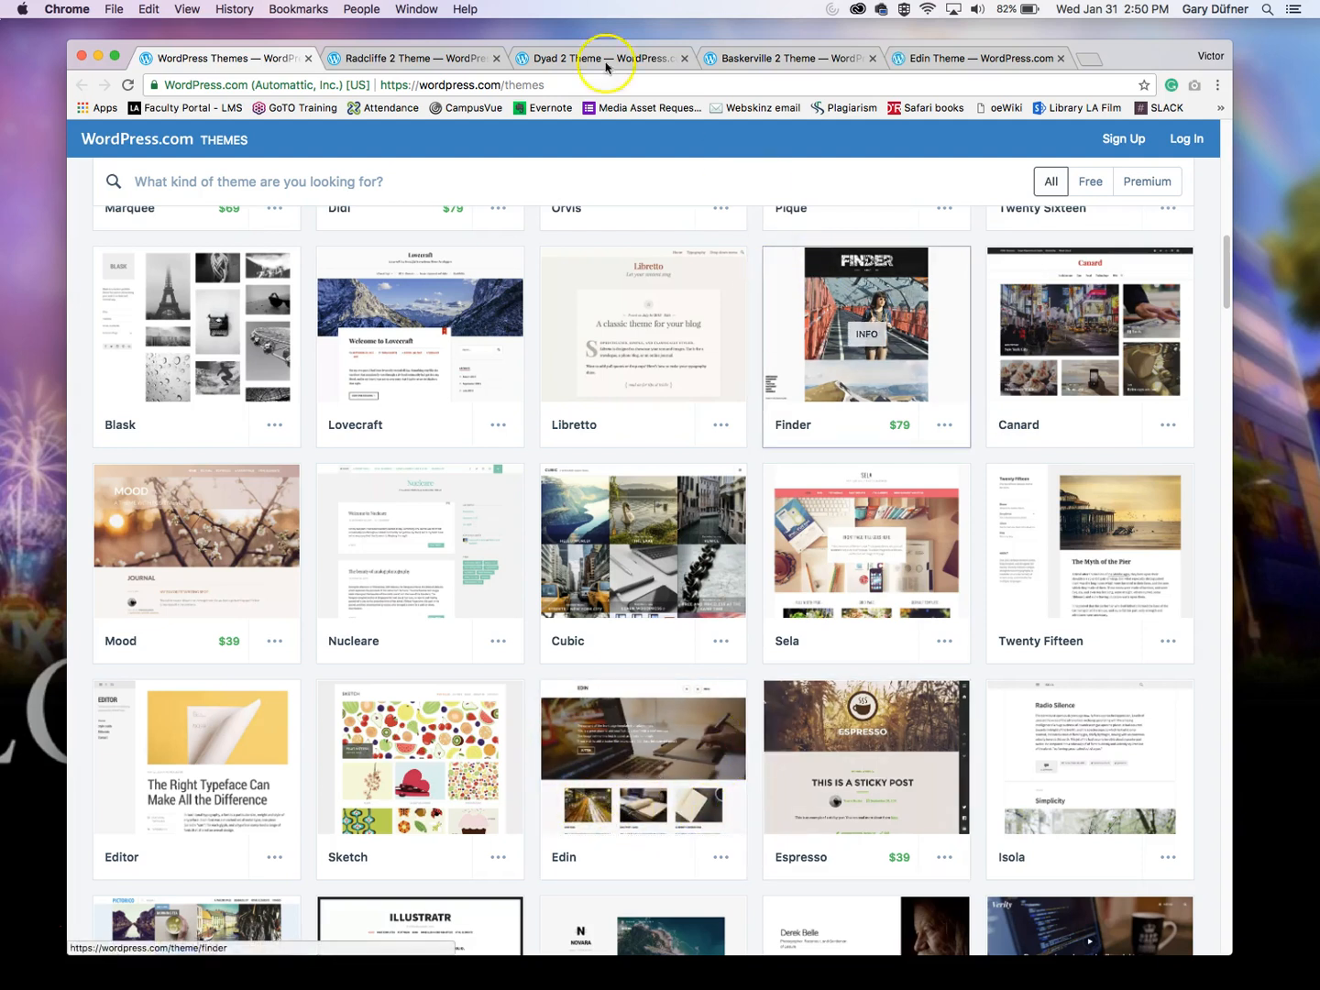
# - View the Radcliffe 2 theme page, and open the live demo of the Dyad 2 theme
pyautogui.click(453, 61)
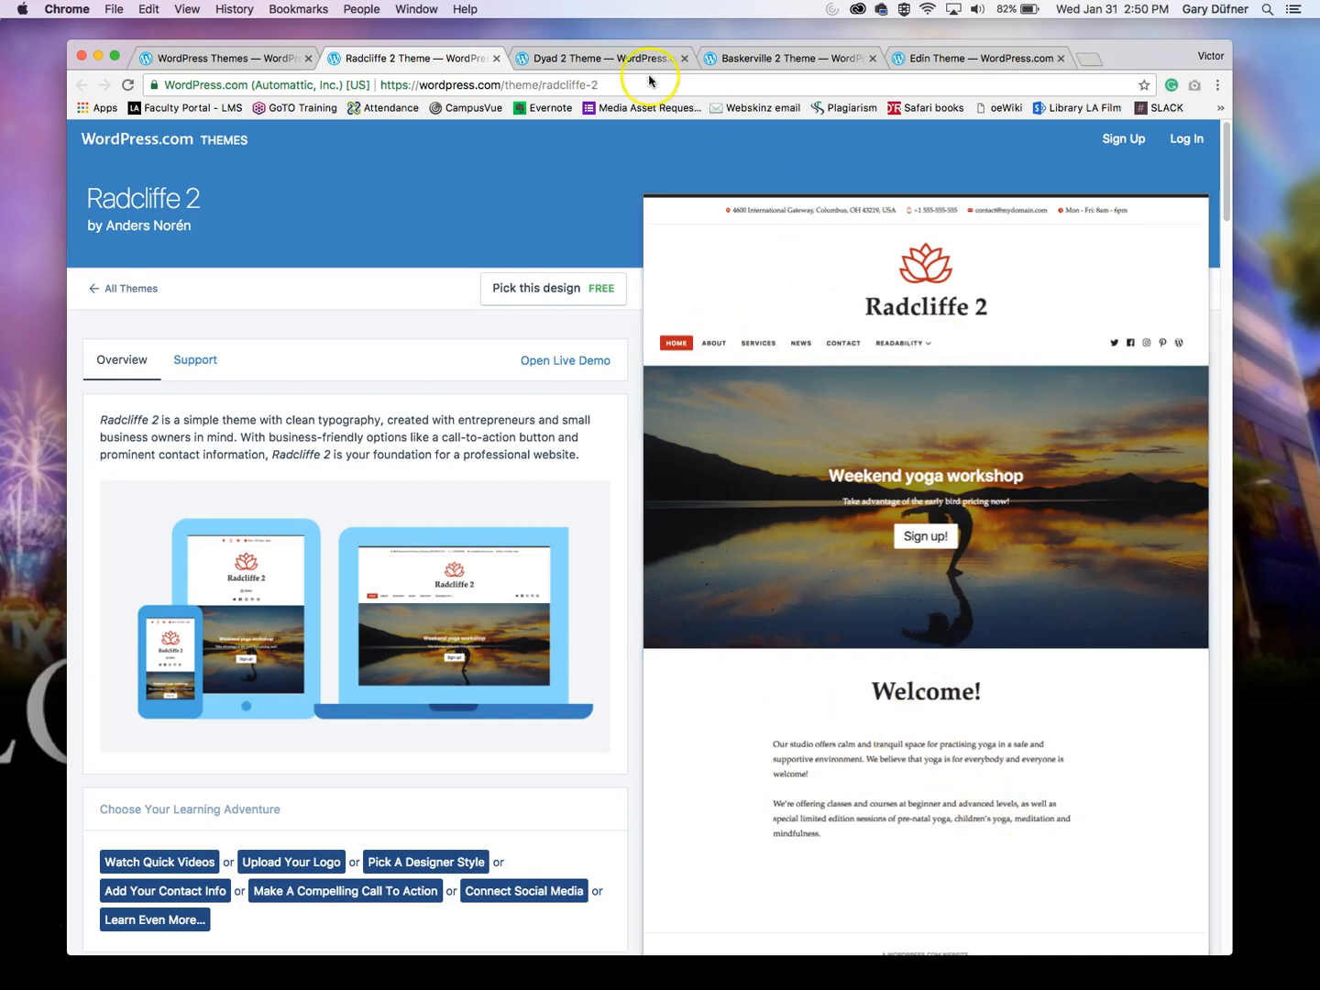
pyautogui.click(619, 60)
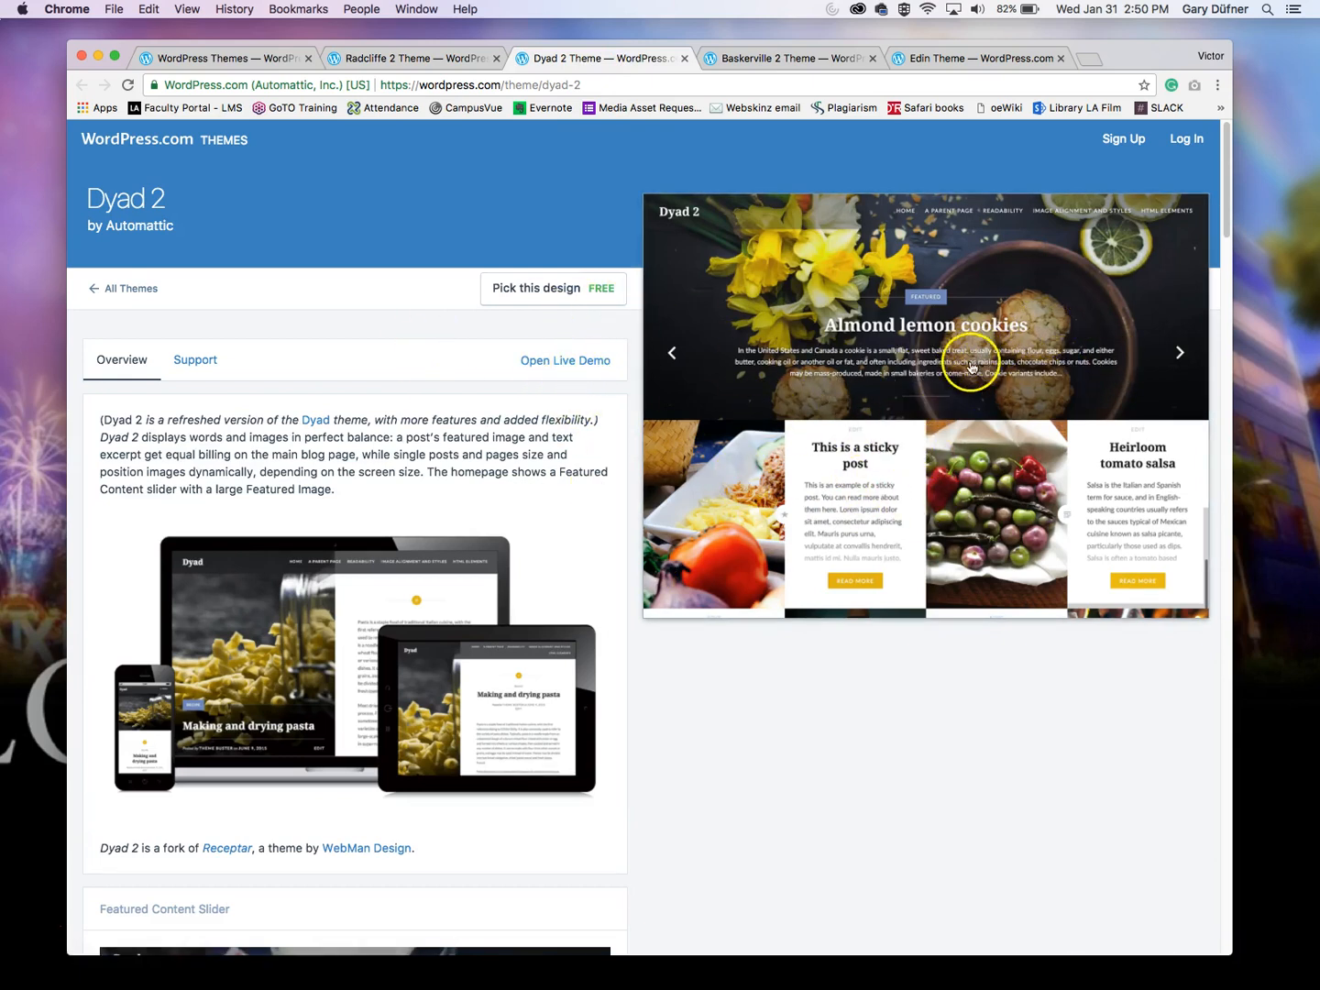
pyautogui.click(567, 359)
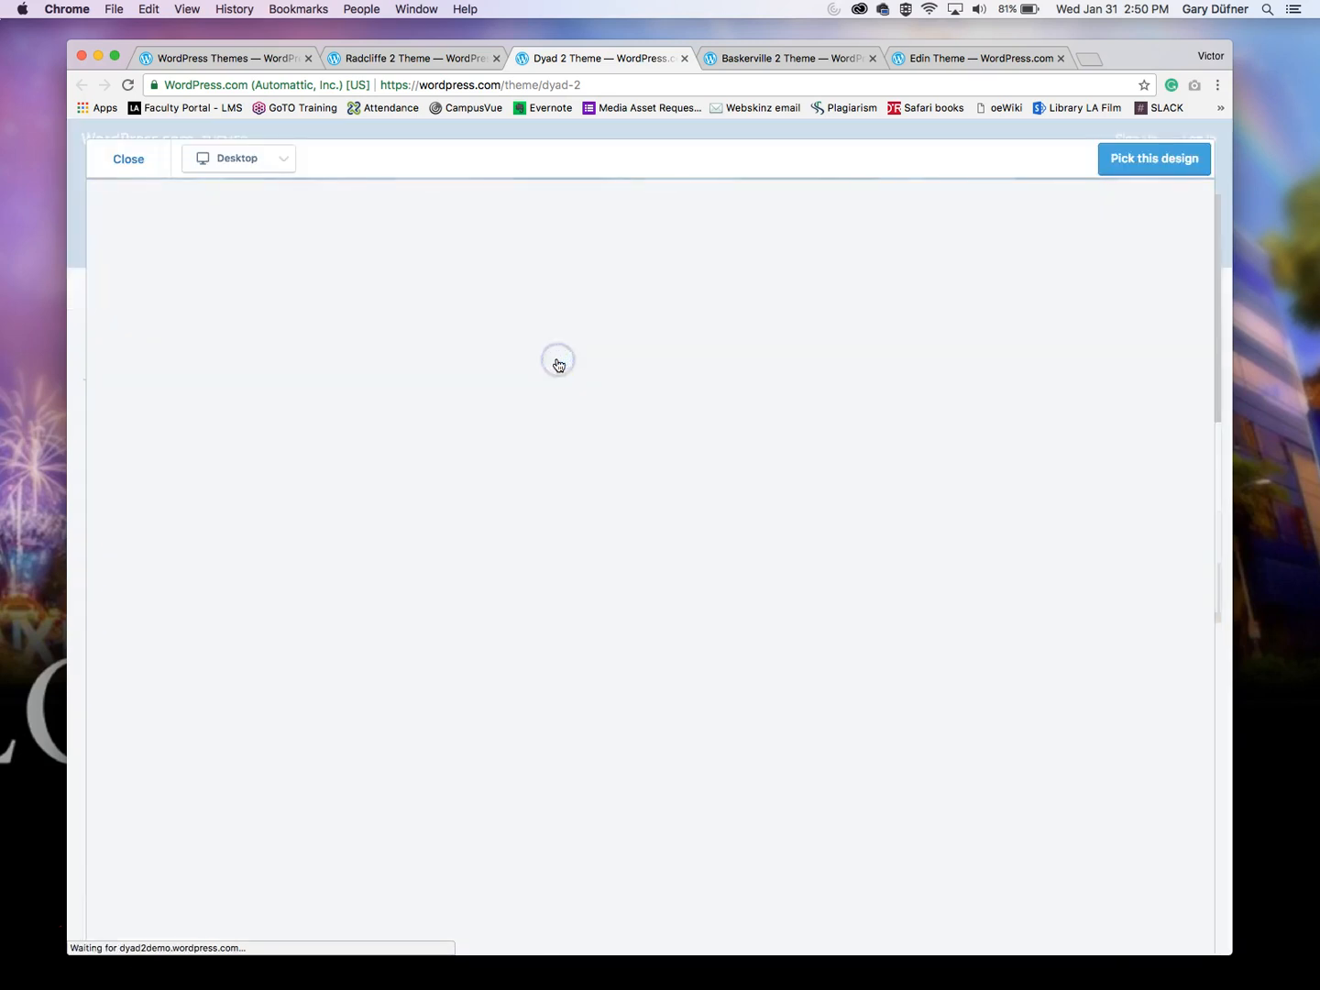
# - Look through the Dyad 2 demo's homepage, from the featured slider down through the post grid and back to the header
pyautogui.scroll(-5, 958, 466)
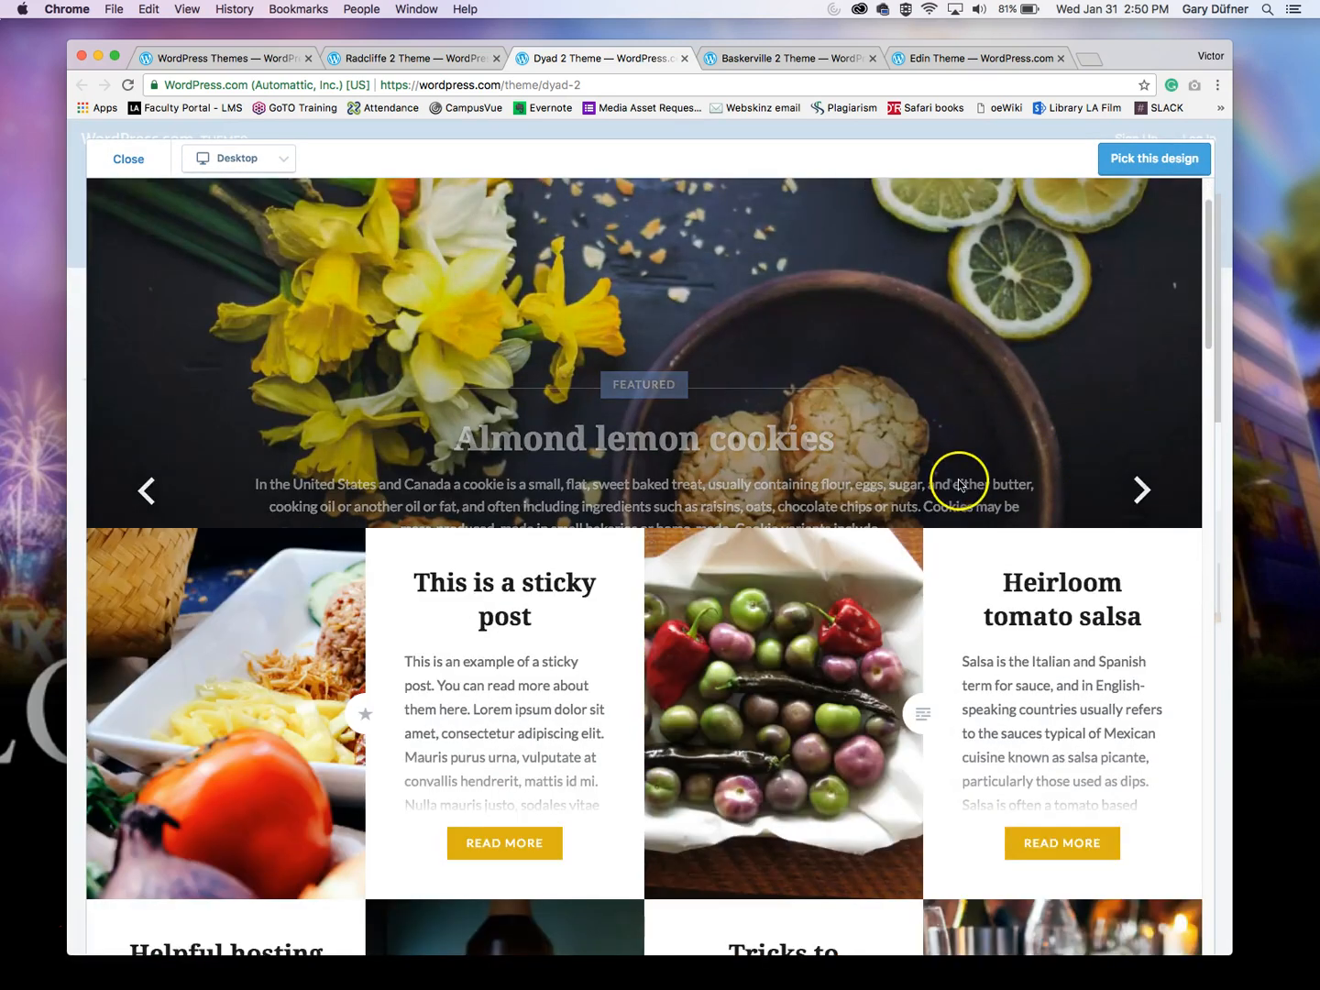
pyautogui.scroll(-2, 958, 491)
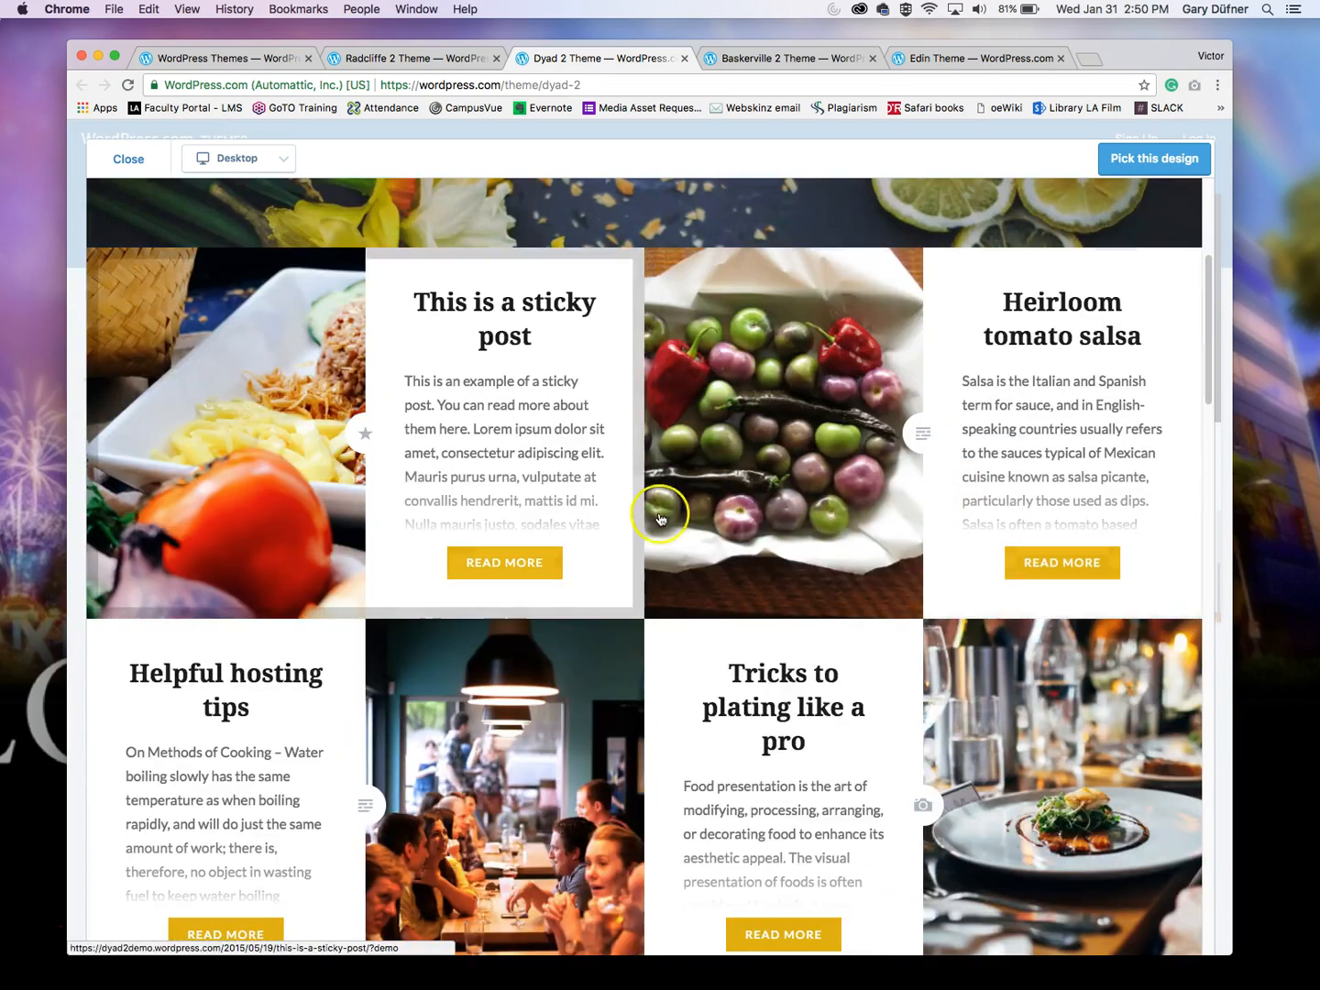
pyautogui.scroll(-1, 670, 525)
pyautogui.scroll(-10, 666, 525)
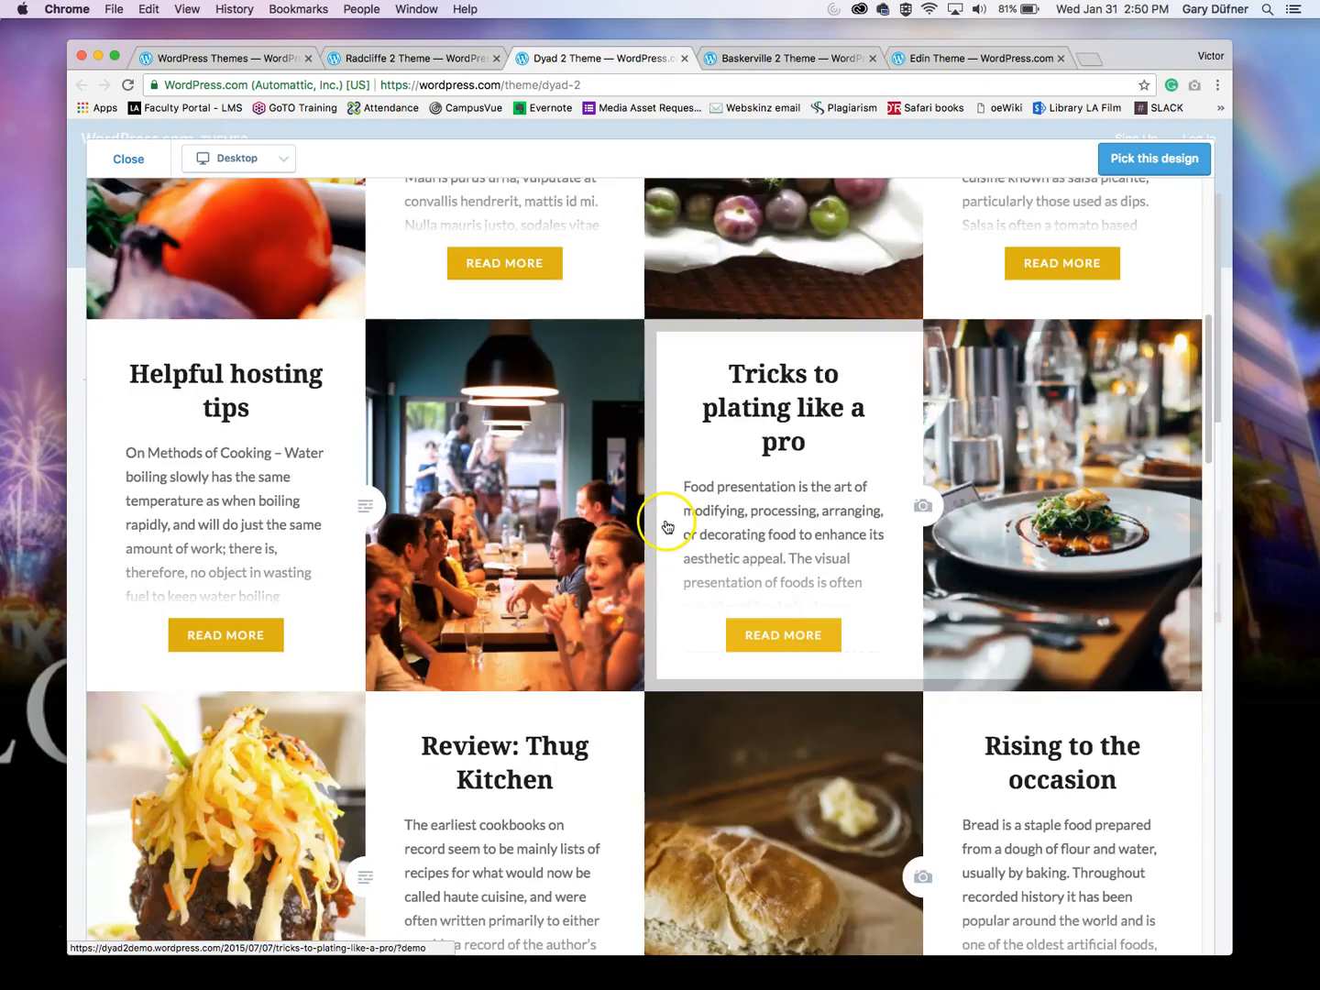
pyautogui.scroll(-15, 667, 526)
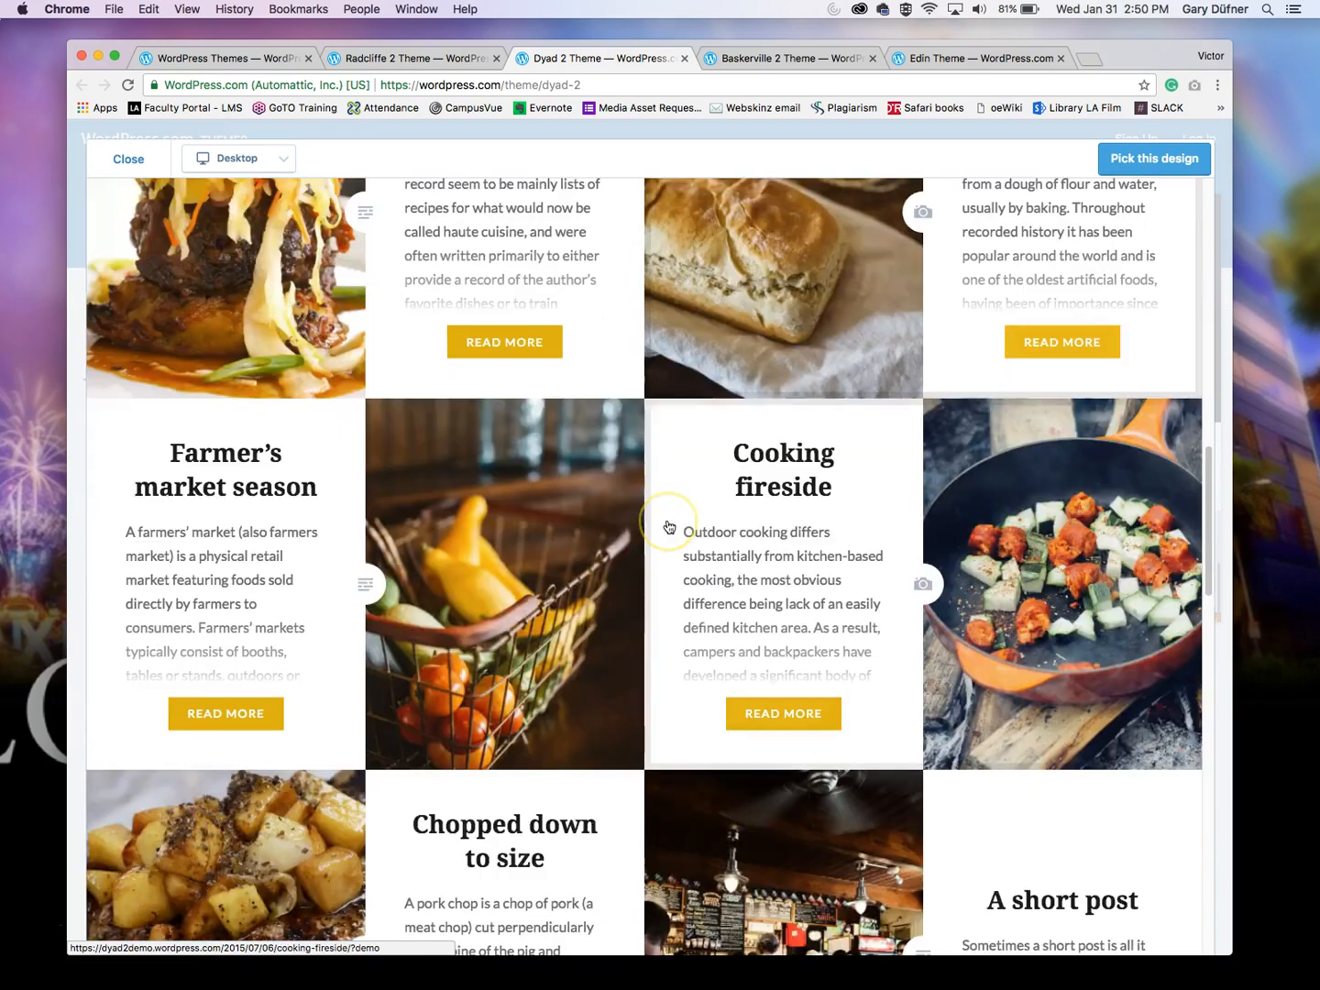
pyautogui.scroll(-20, 669, 525)
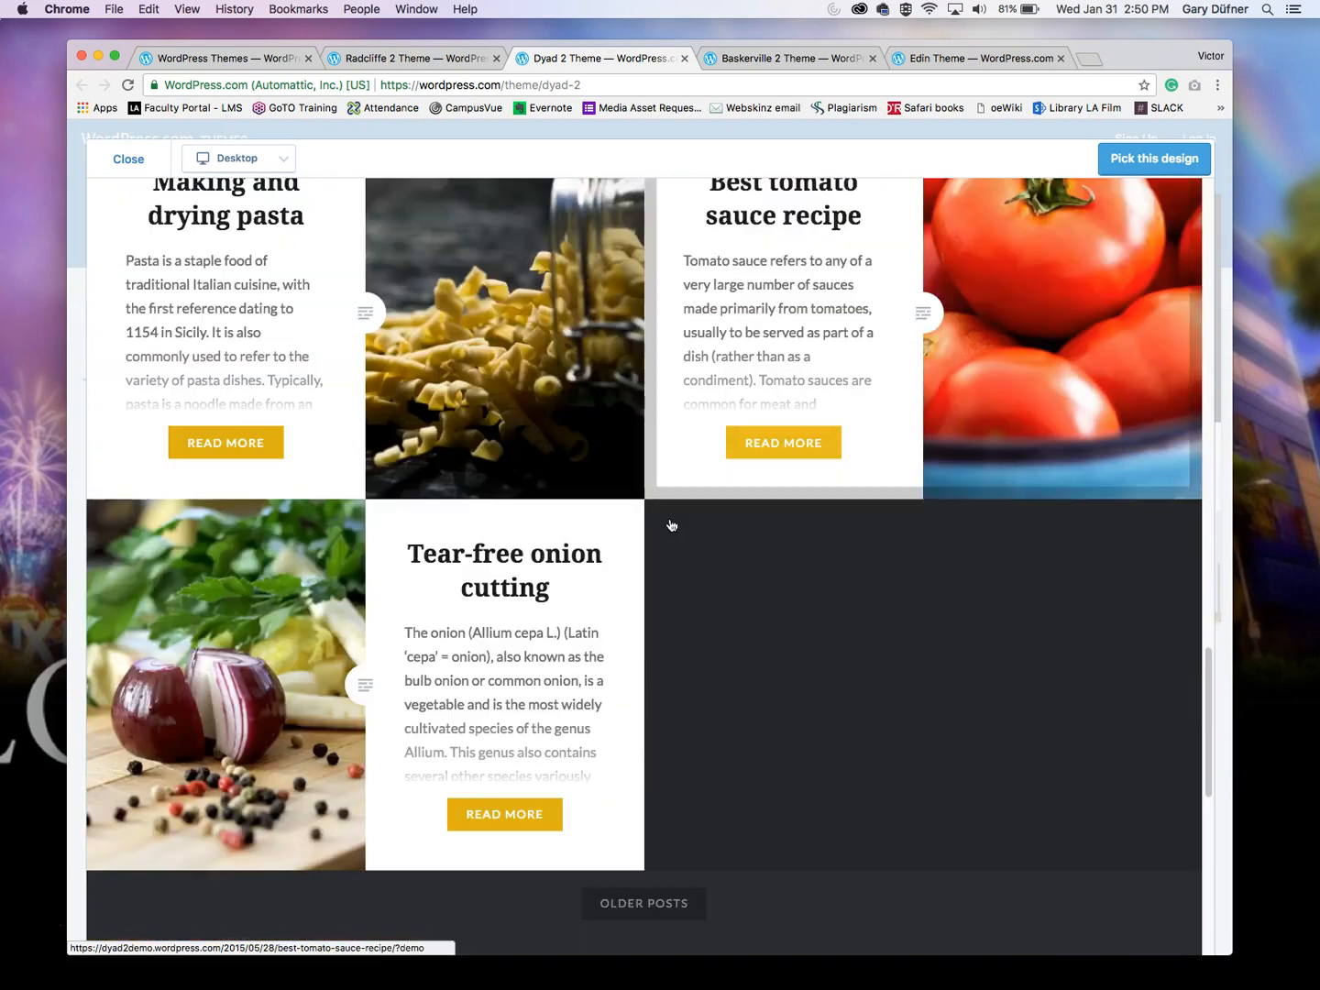
pyautogui.scroll(20, 678, 524)
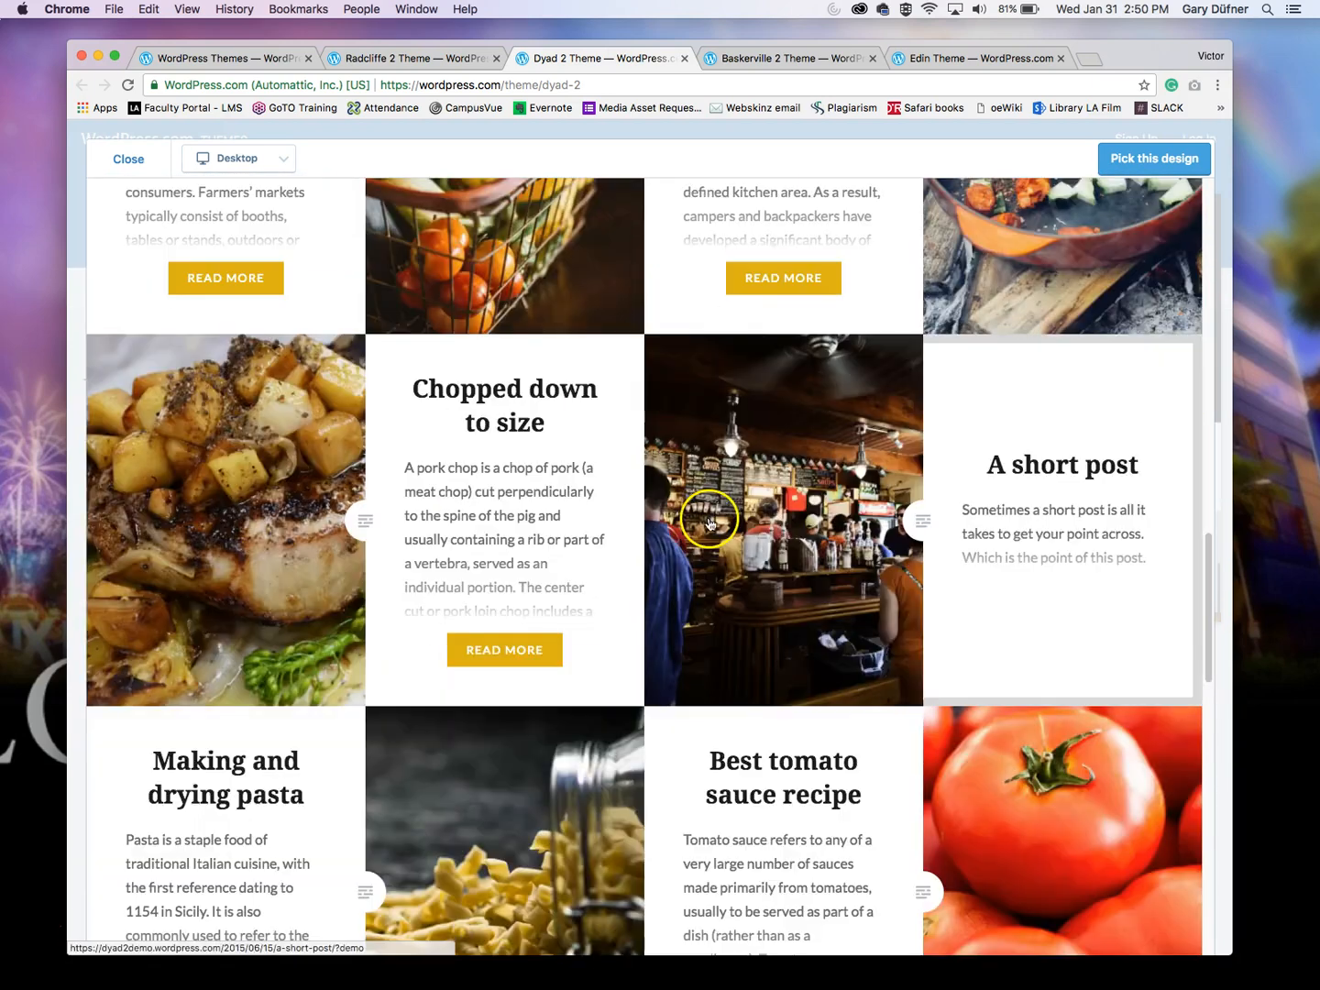
pyautogui.scroll(2, 710, 525)
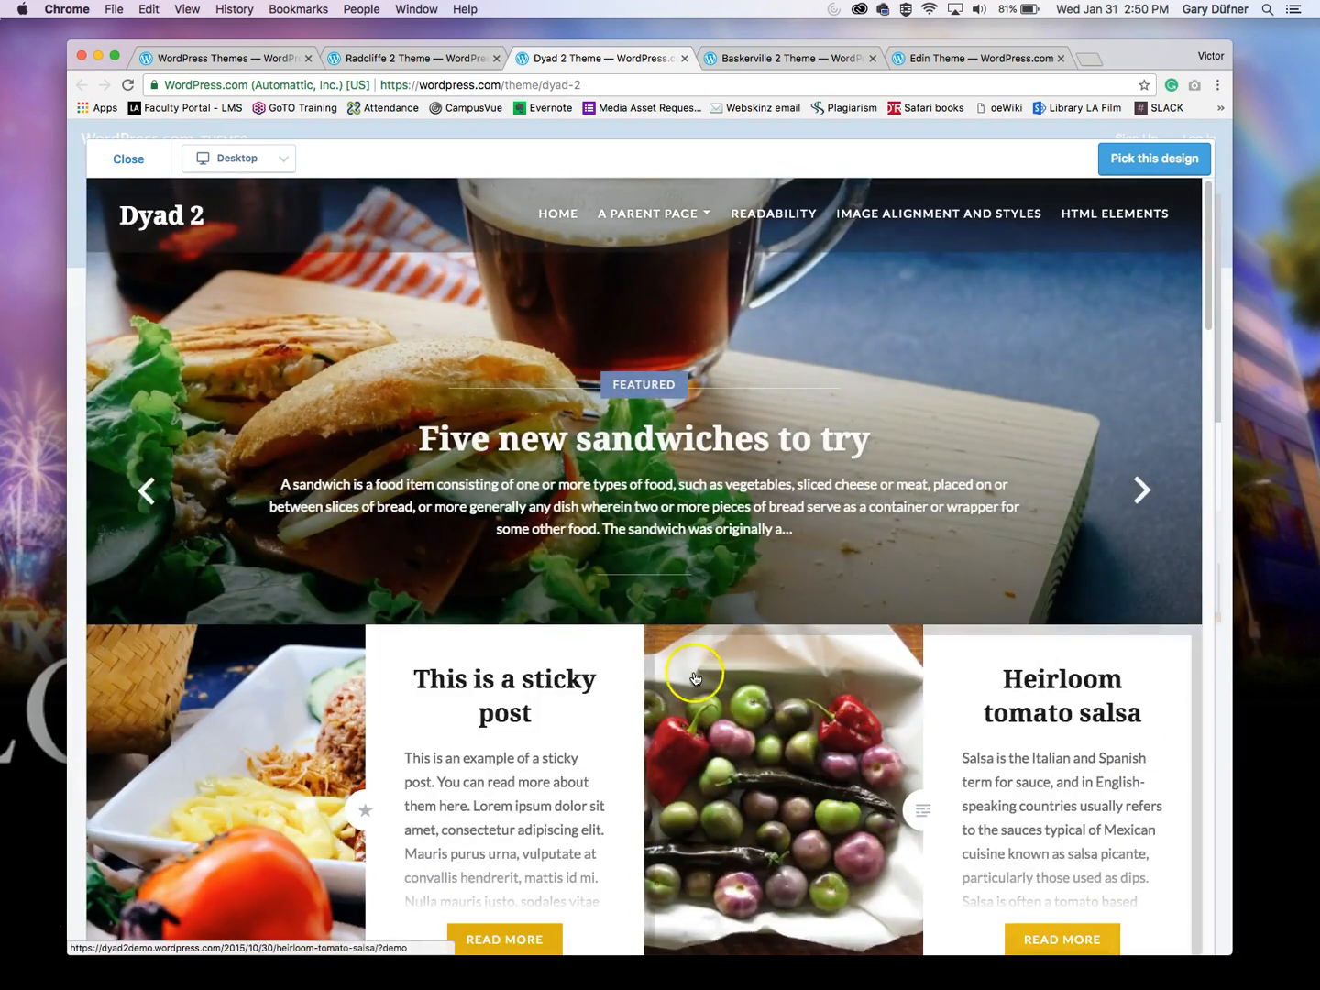
# - Open the live demo of the Baskerville 2 theme and look through its header and post grid
pyautogui.click(775, 55)
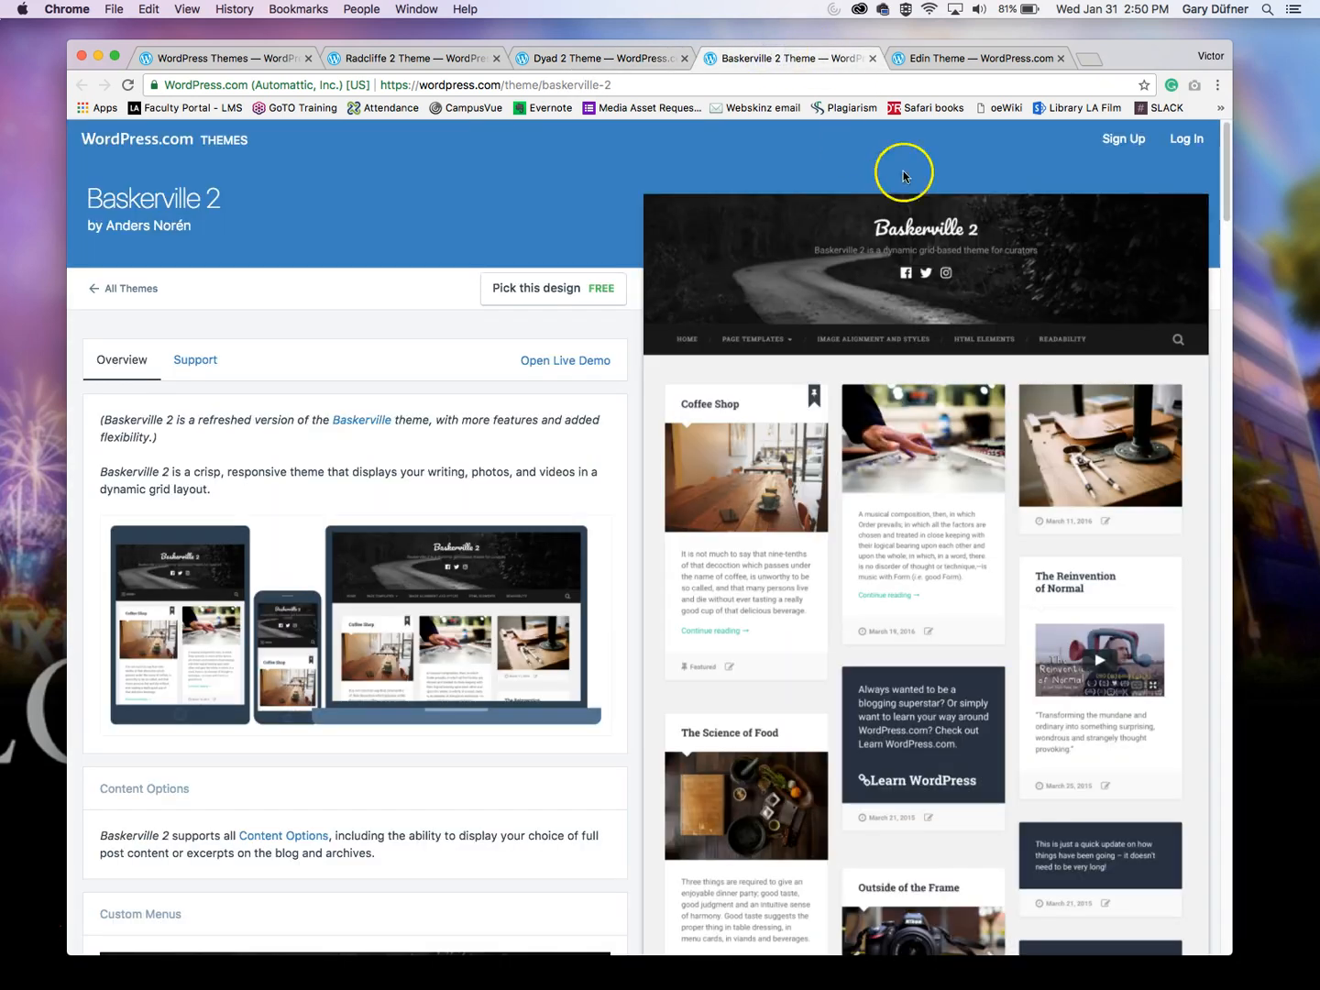
pyautogui.click(572, 363)
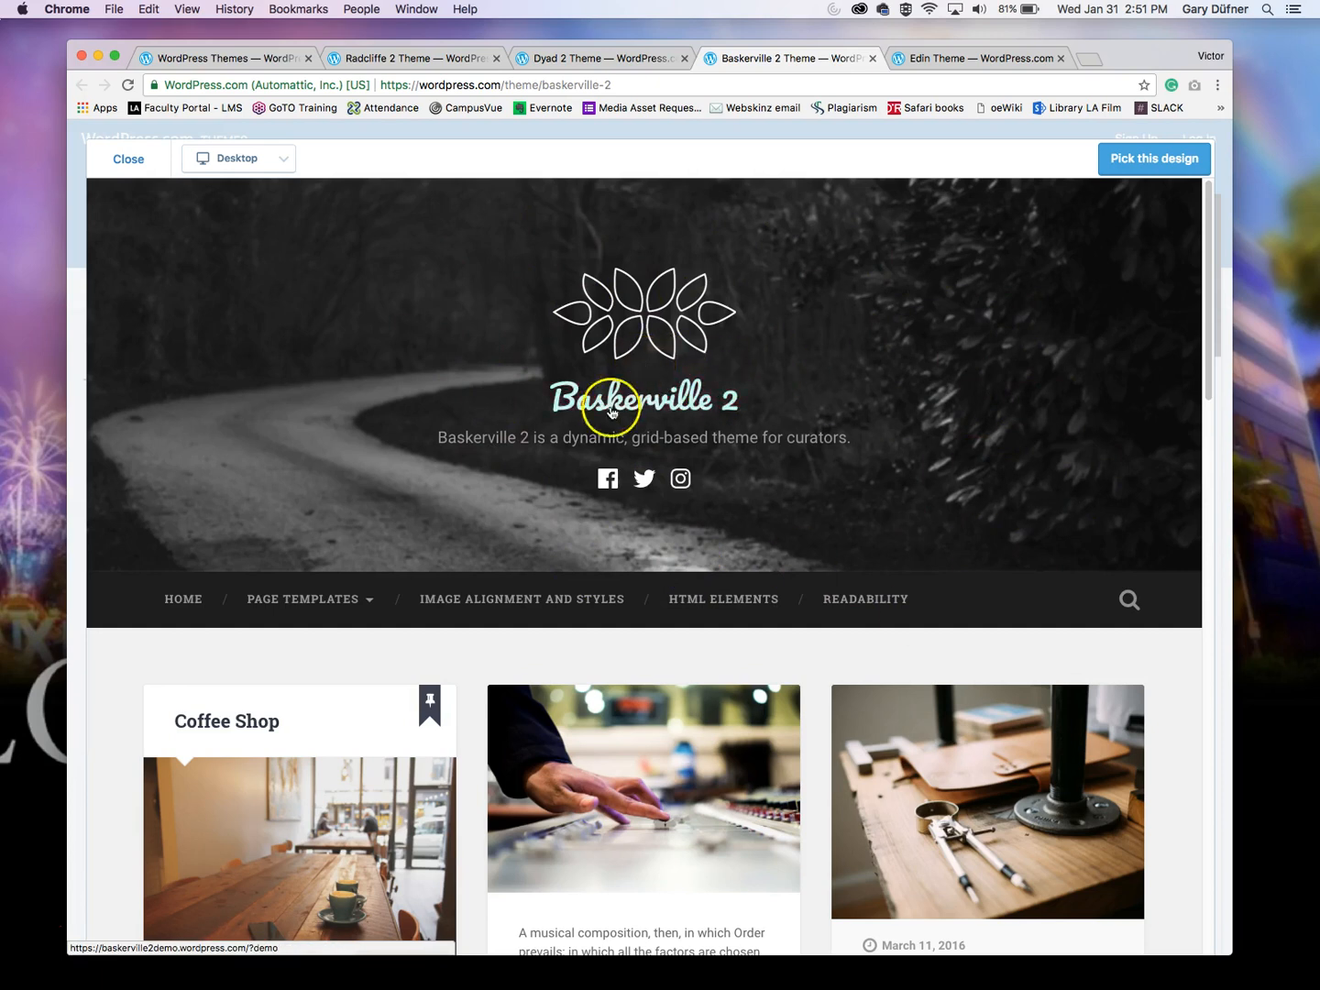
pyautogui.scroll(-2, 1156, 605)
pyautogui.scroll(-3, 1167, 615)
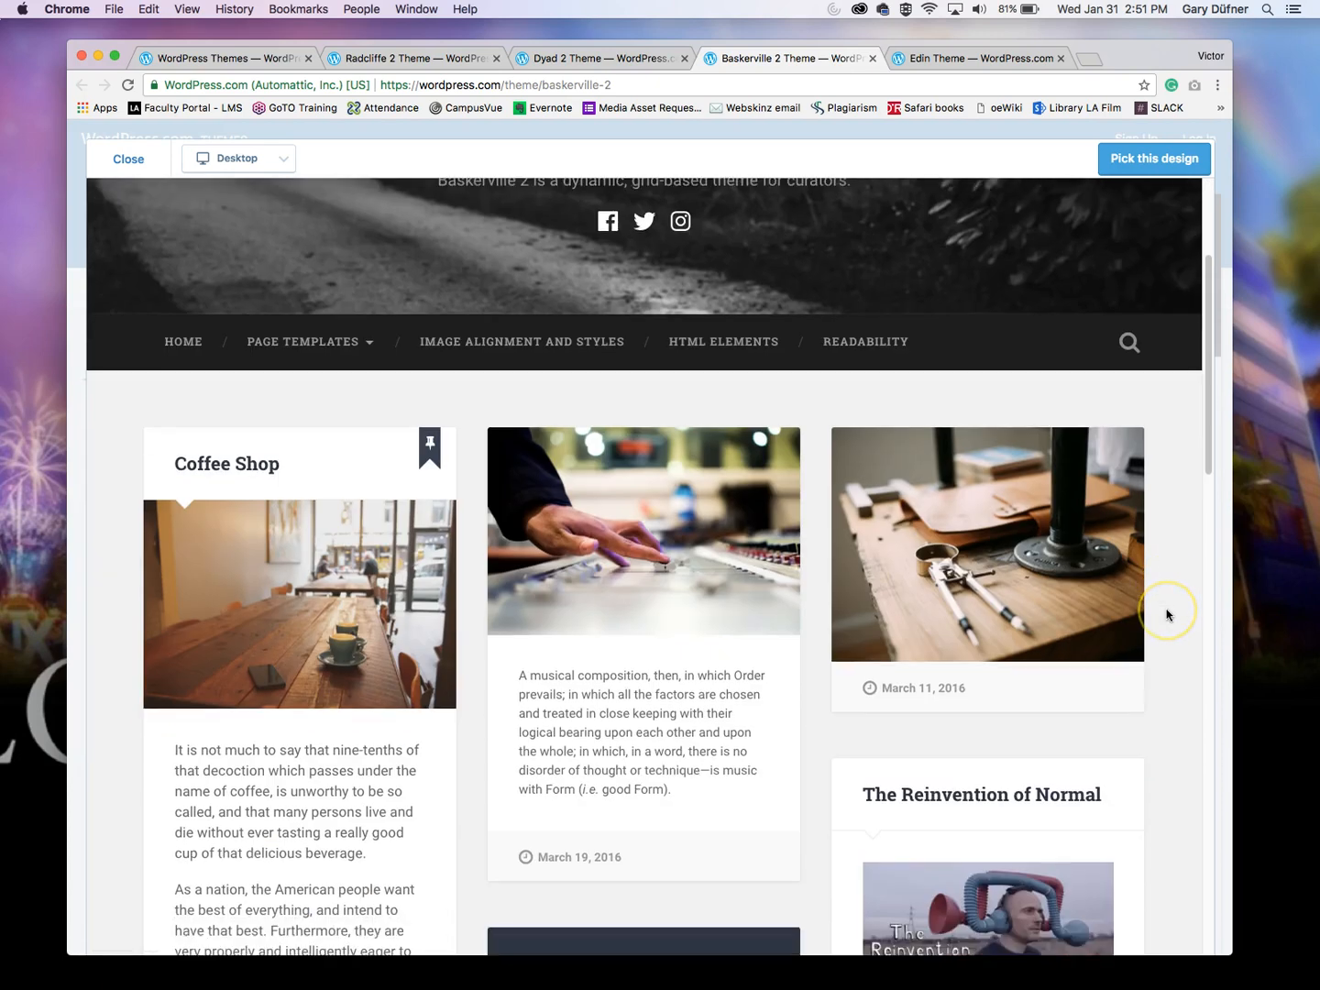
pyautogui.scroll(-1, 1167, 613)
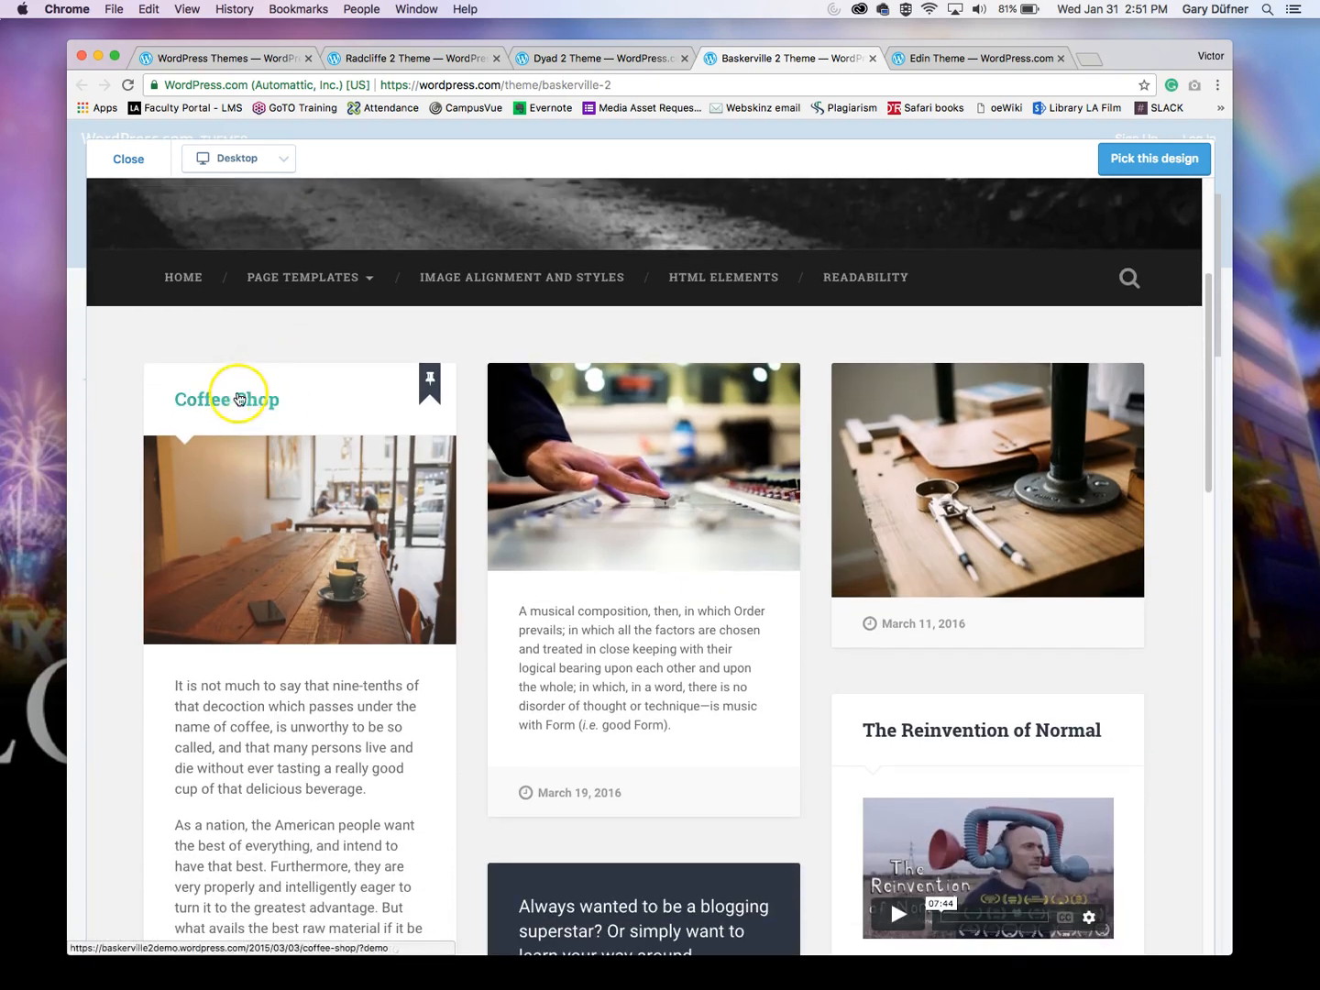
pyautogui.scroll(-1, 295, 463)
pyautogui.scroll(-4, 319, 514)
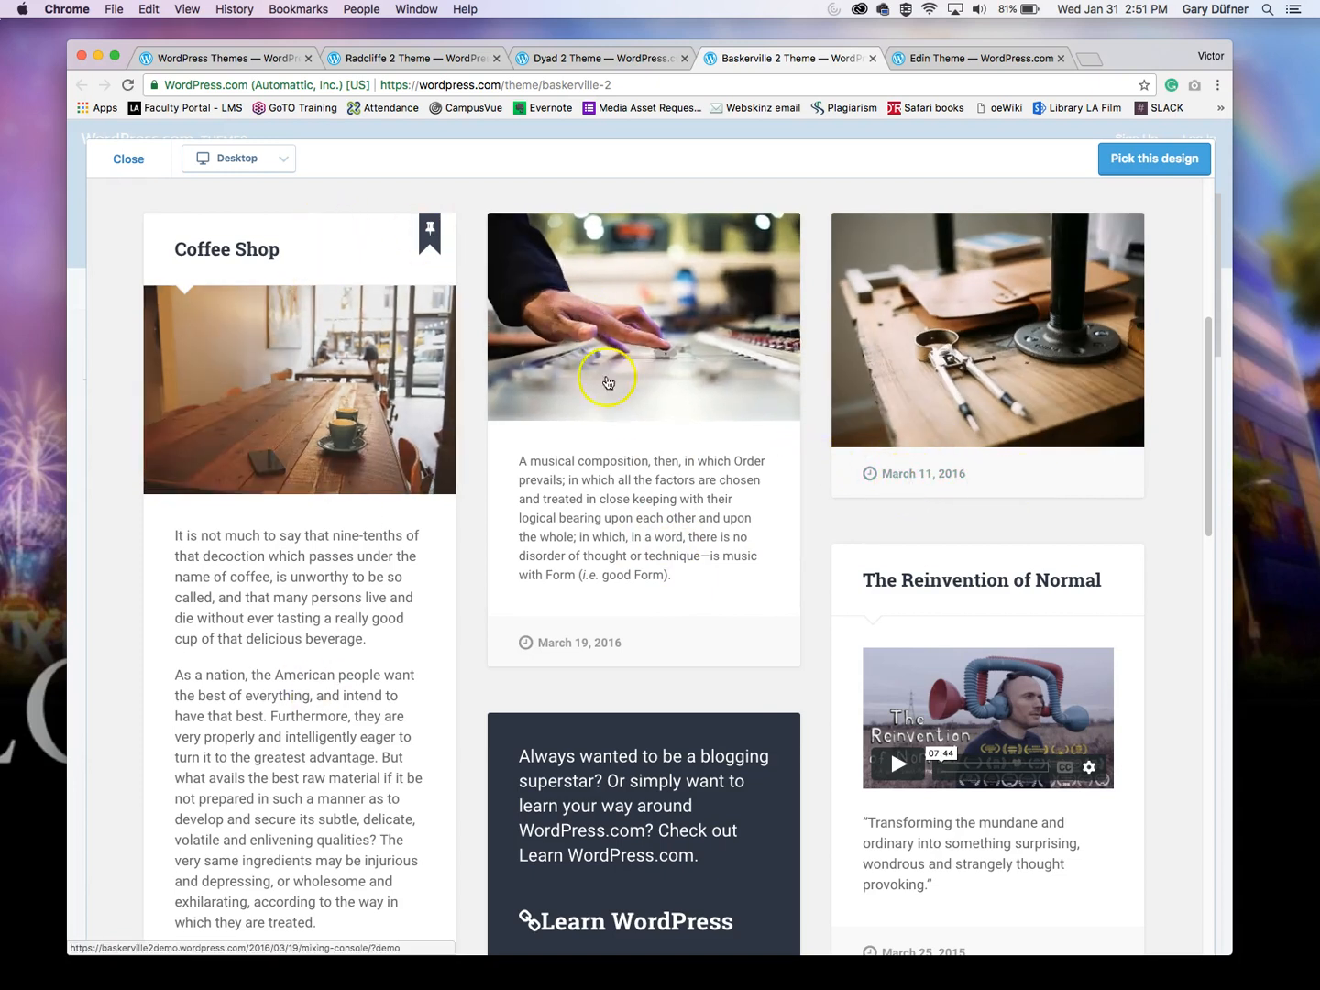
pyautogui.scroll(-10, 1146, 513)
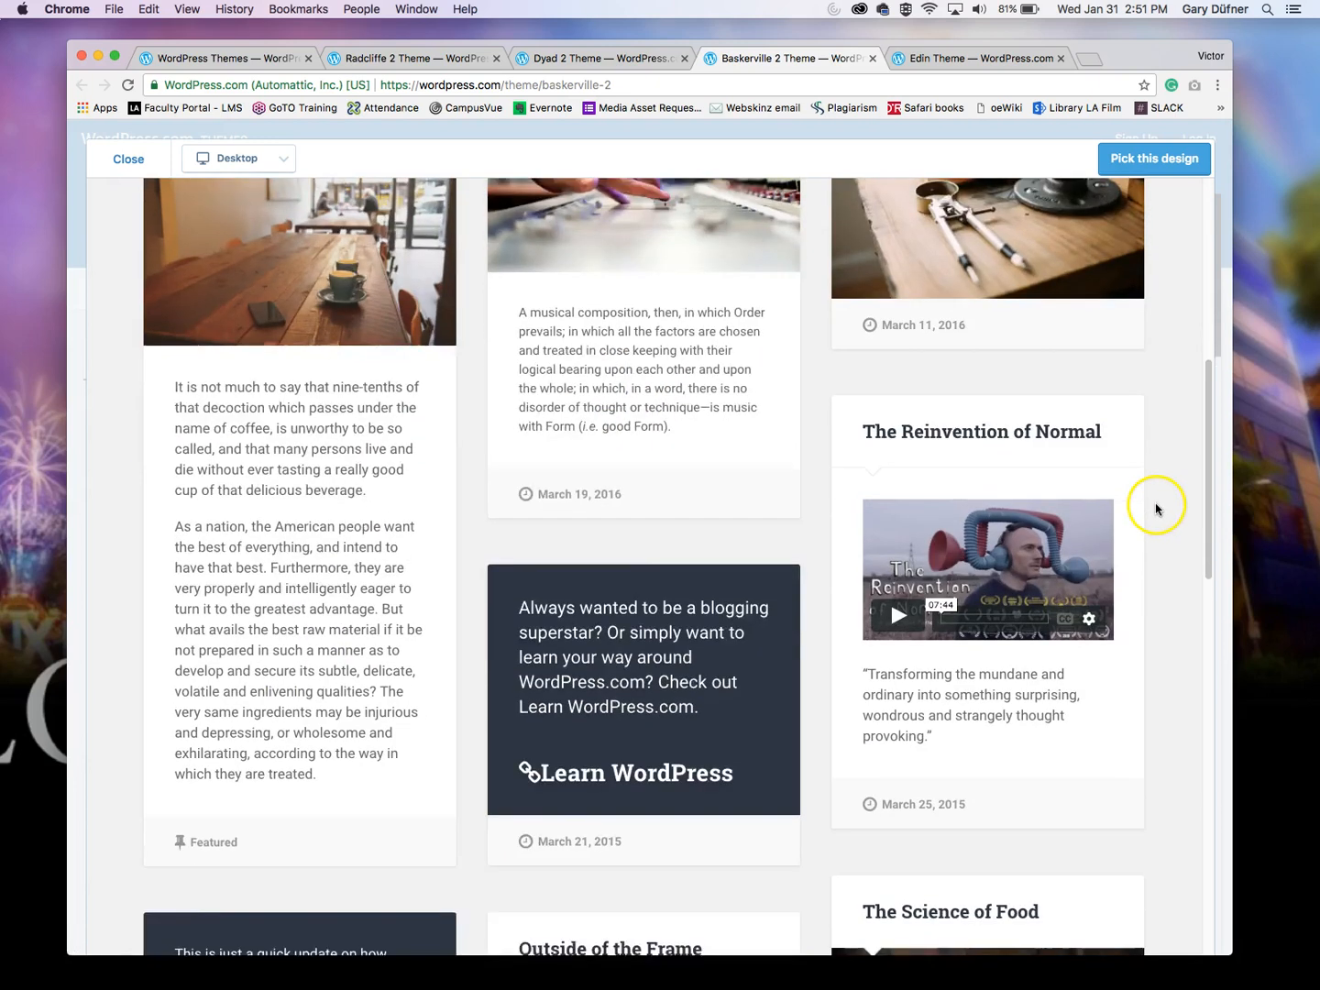
pyautogui.scroll(15, 1155, 509)
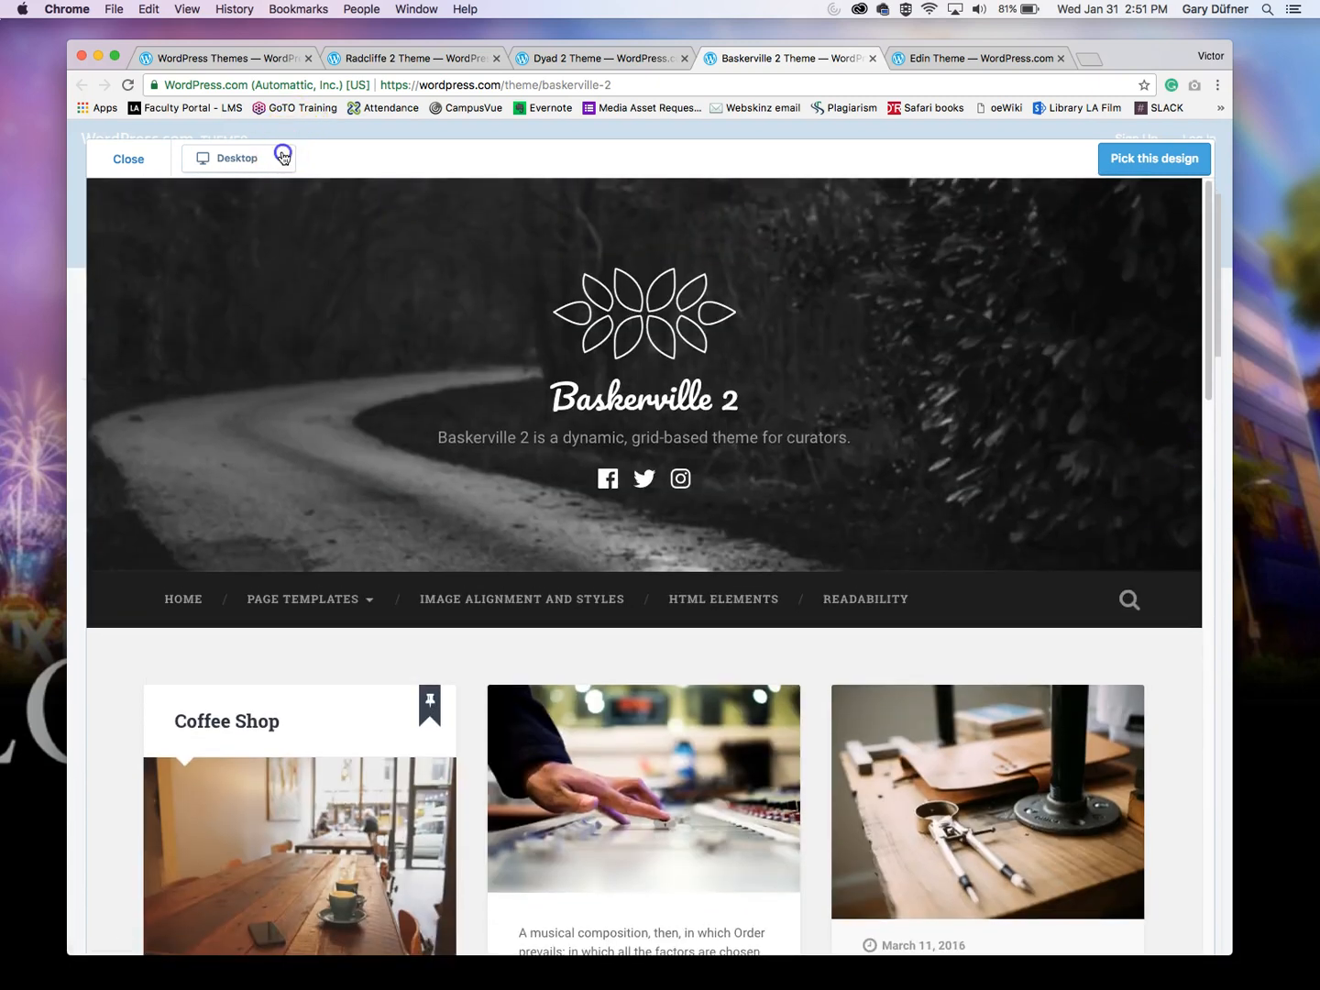
# - Preview the Baskerville 2 demo in the Phone layout, and return it to the Desktop layout
pyautogui.click(283, 158)
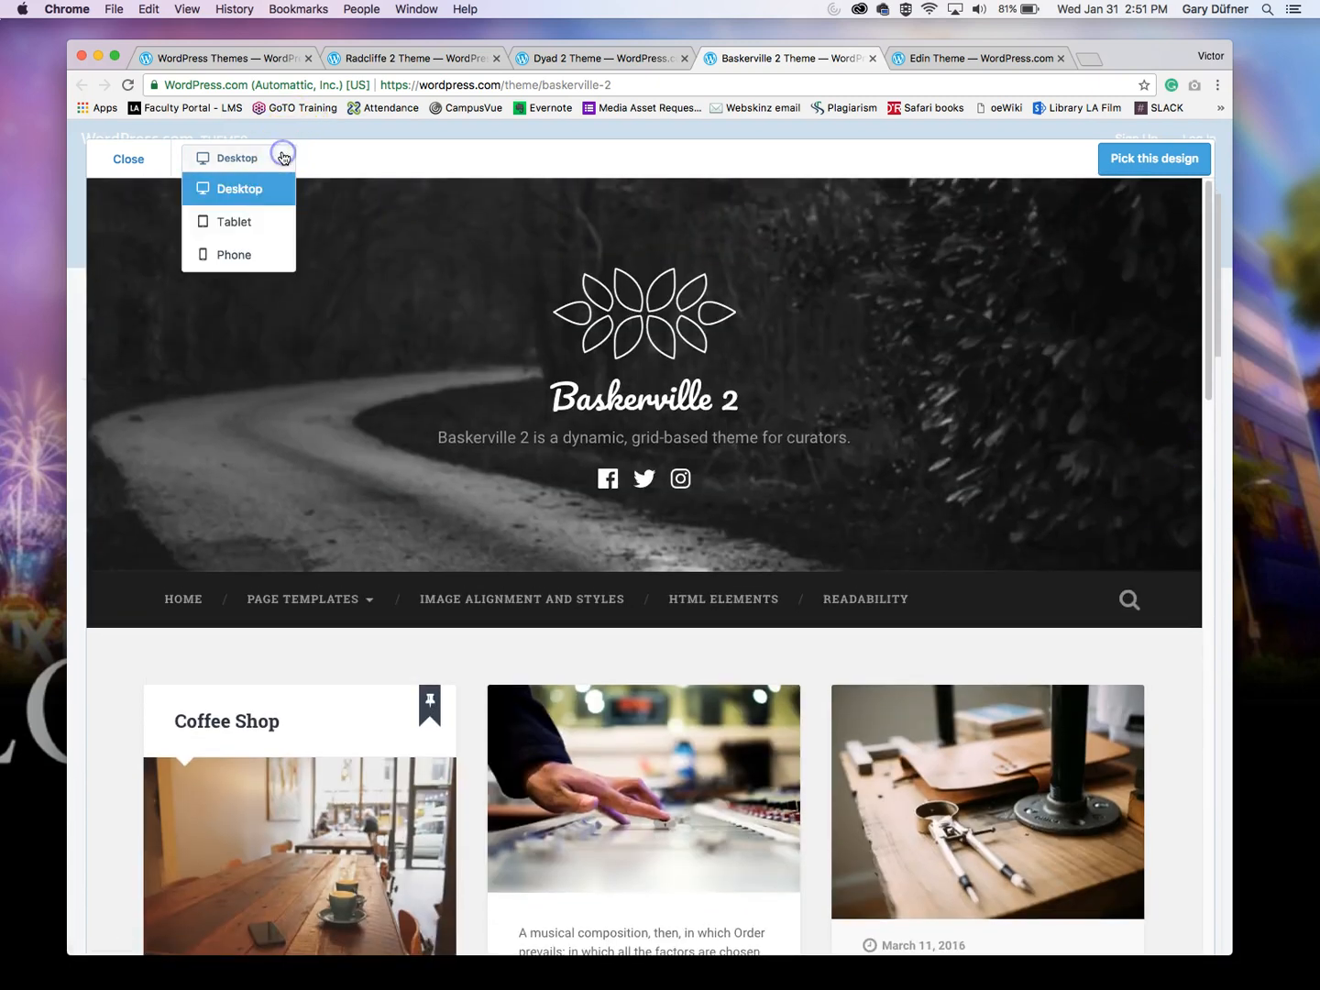
pyautogui.click(240, 256)
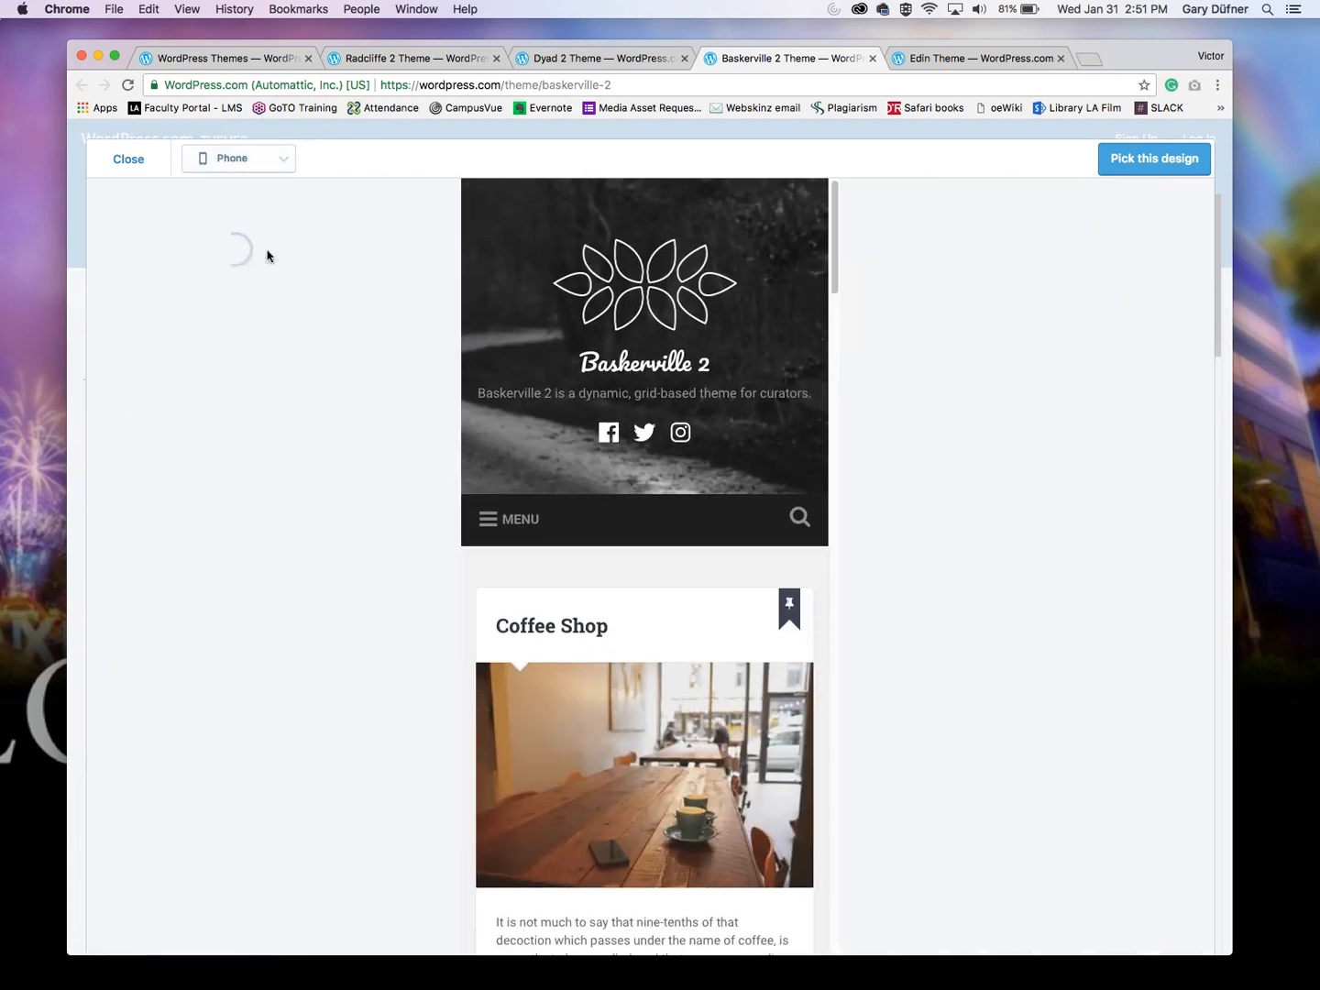
pyautogui.moveTo(837, 280)
pyautogui.mouseDown()
pyautogui.moveTo(830, 797)
pyautogui.moveTo(844, 275)
pyautogui.mouseUp()
pyautogui.click(235, 158)
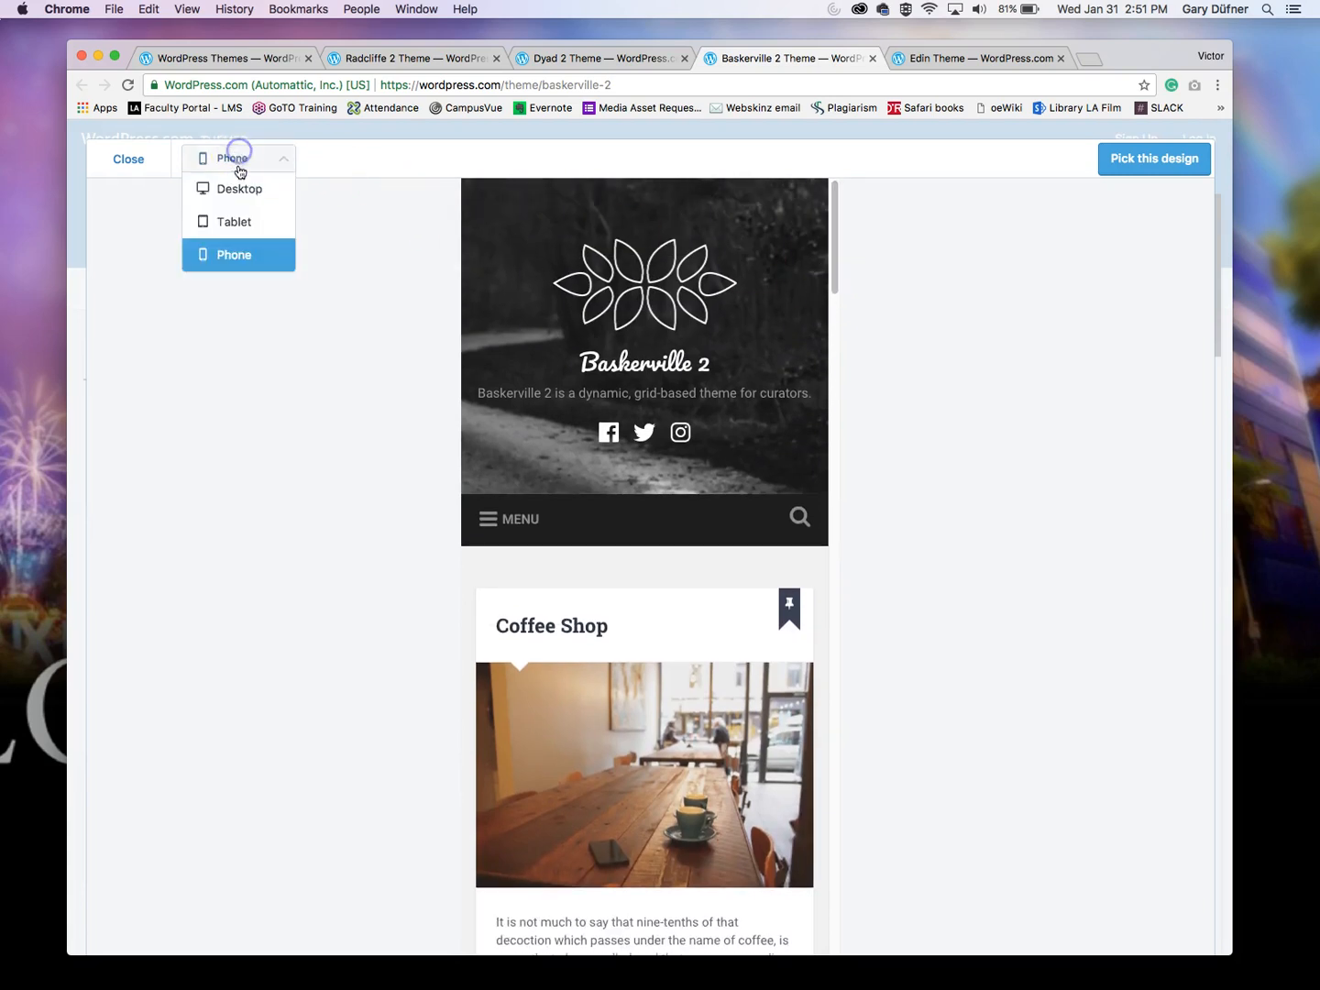
pyautogui.click(237, 188)
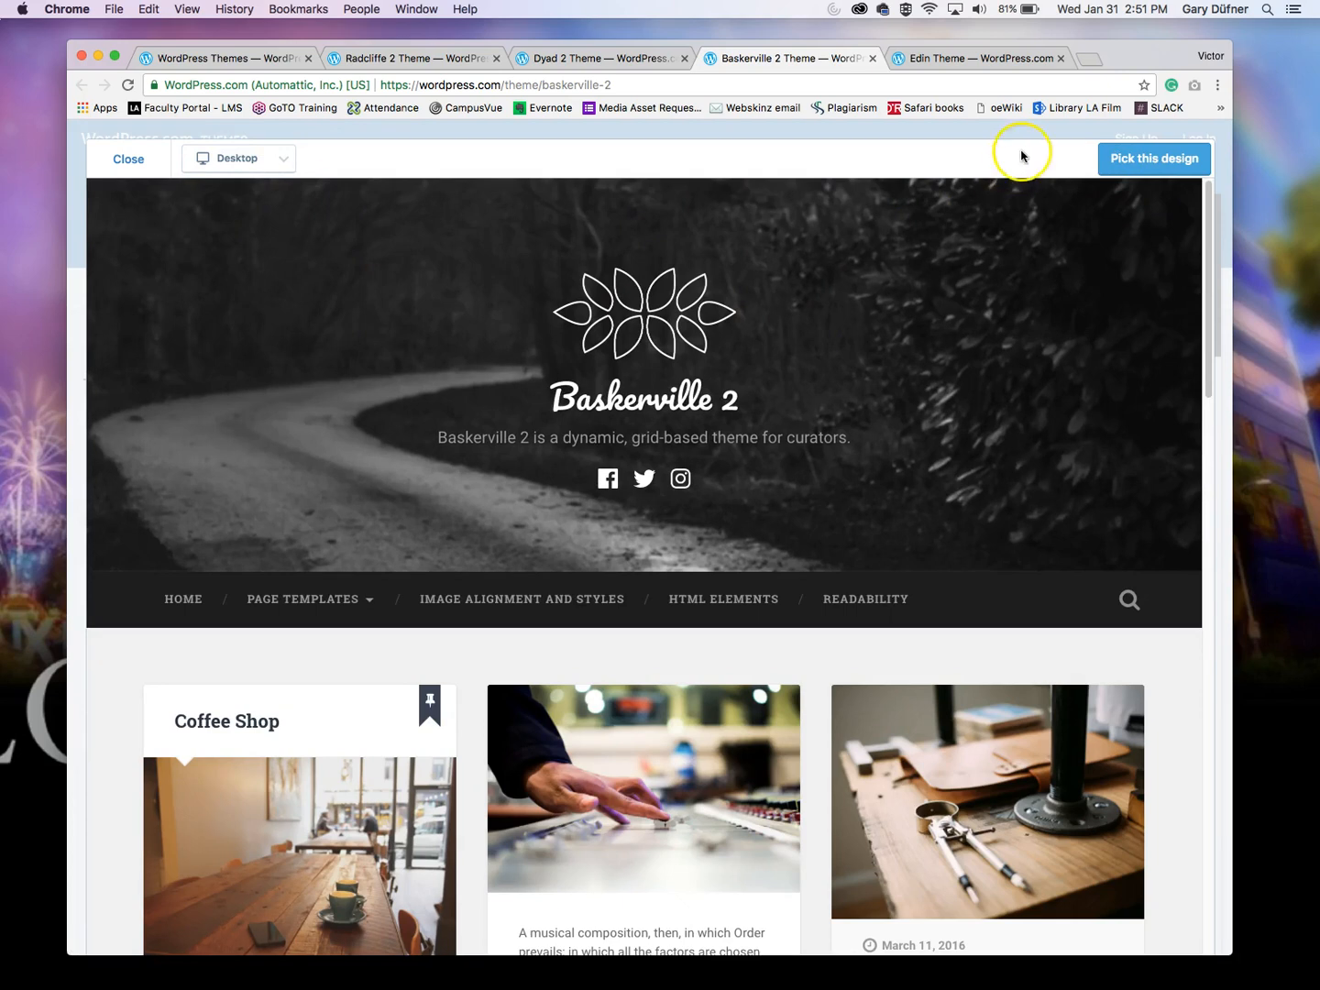
# - Switch to the Edin theme's info page to view its overview and design preview
pyautogui.click(986, 59)
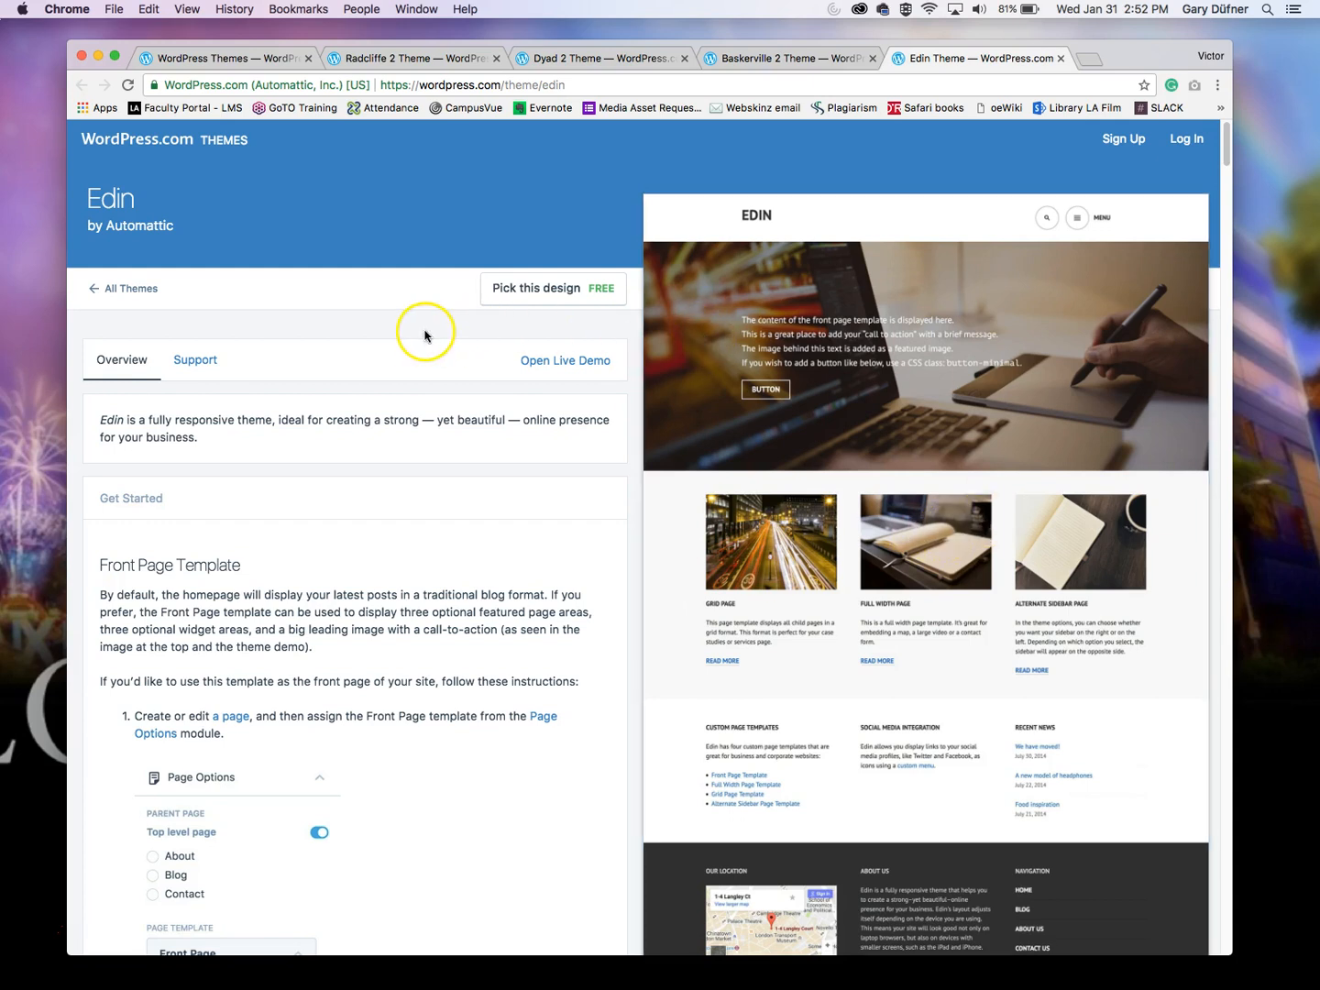
# - Open the live demo of the Edin theme and look through its front page down to the featured pages and back
pyautogui.click(561, 361)
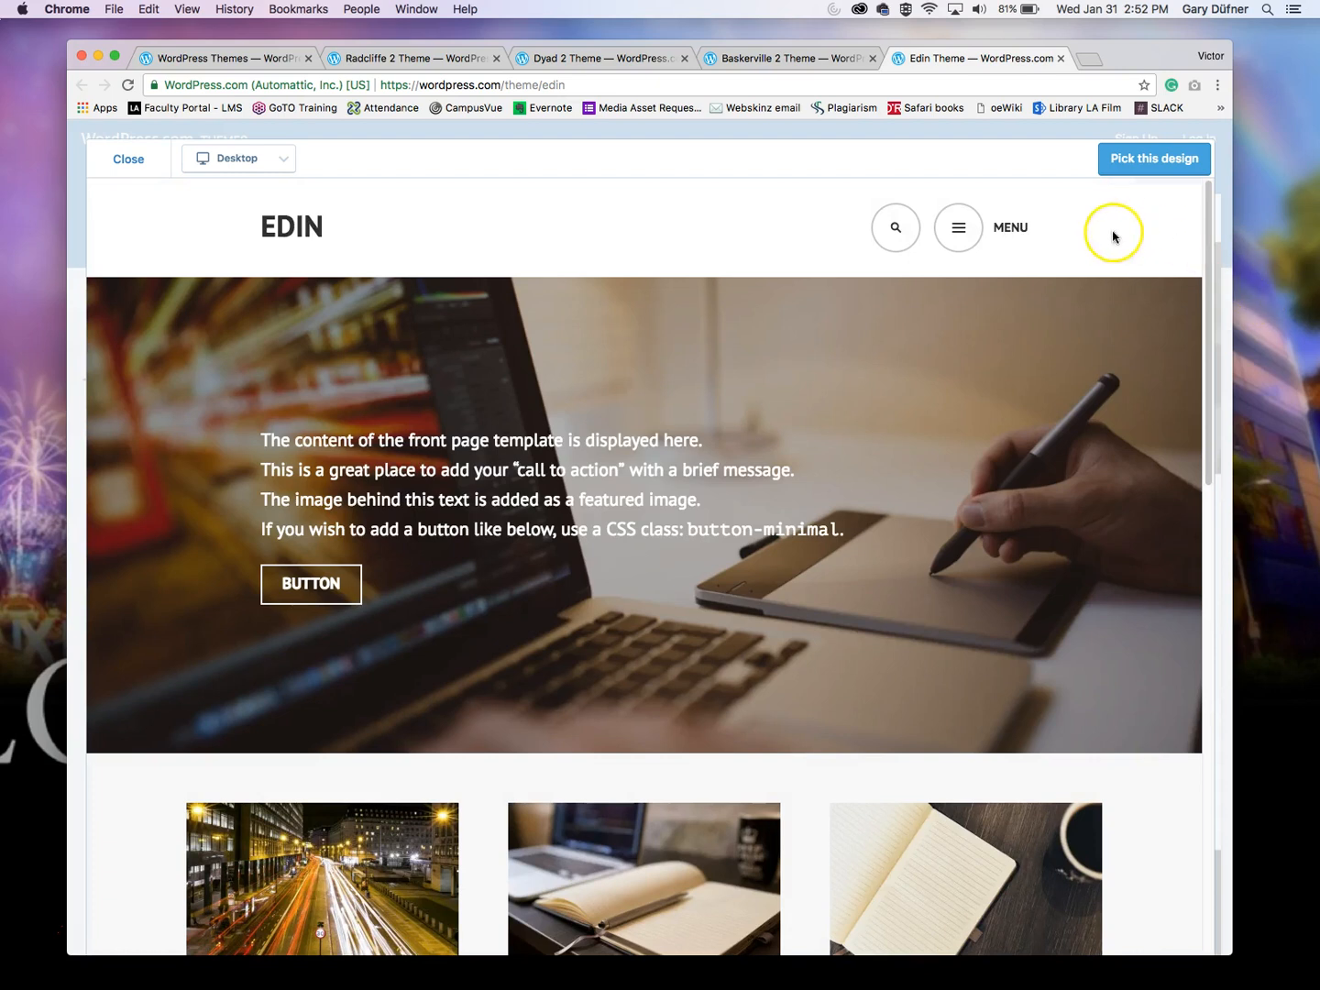
pyautogui.scroll(-10, 1138, 442)
pyautogui.scroll(10, 1140, 444)
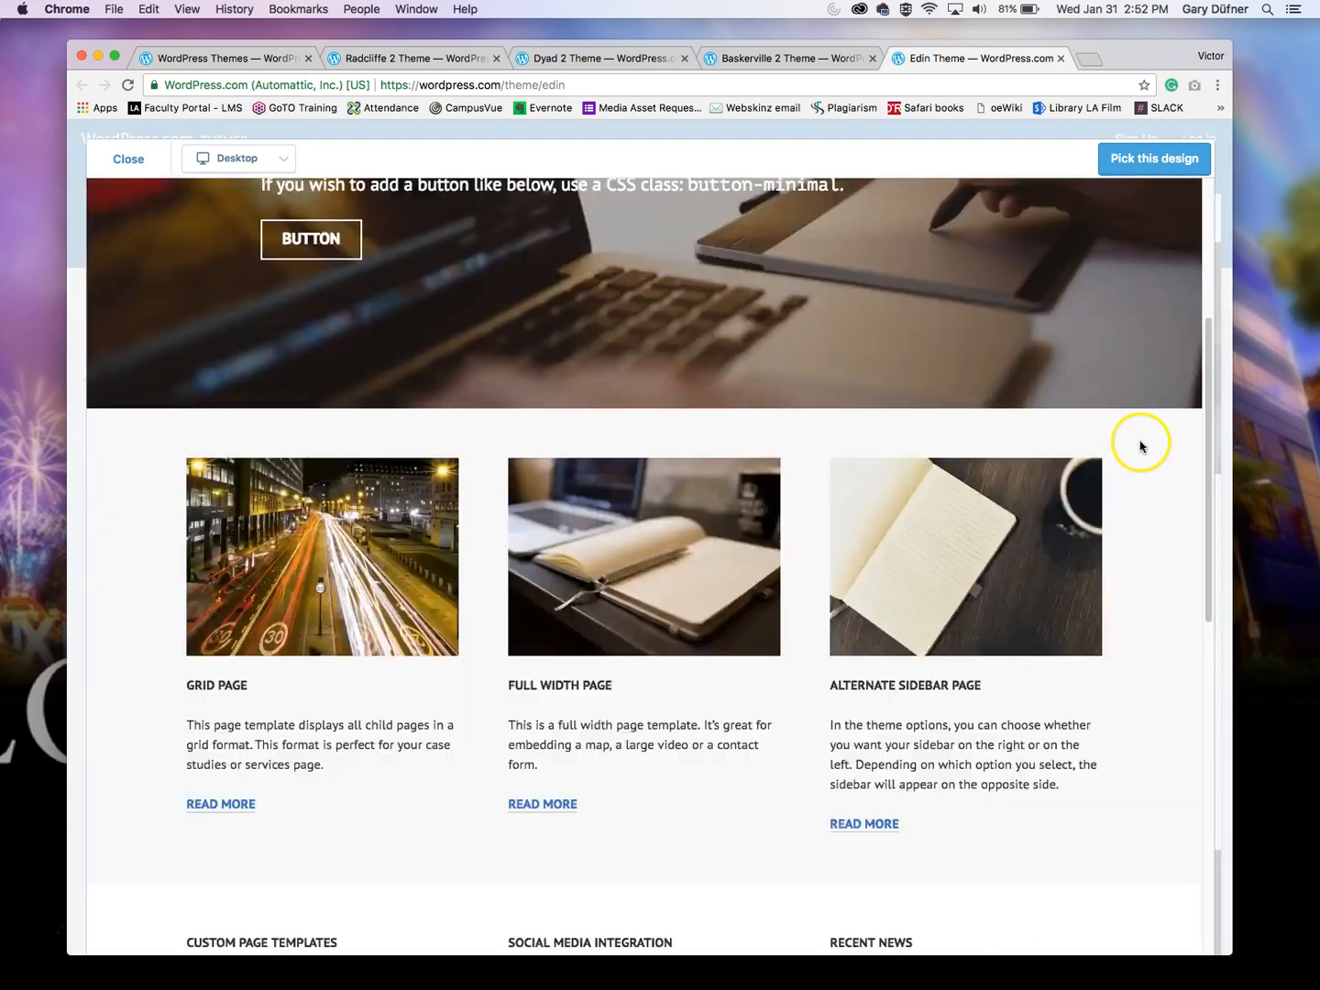
# - Search Google in a new tab for full page screen capture, and open the Full Page Screen Capture extension's Chrome Web Store page
pyautogui.click(1192, 87)
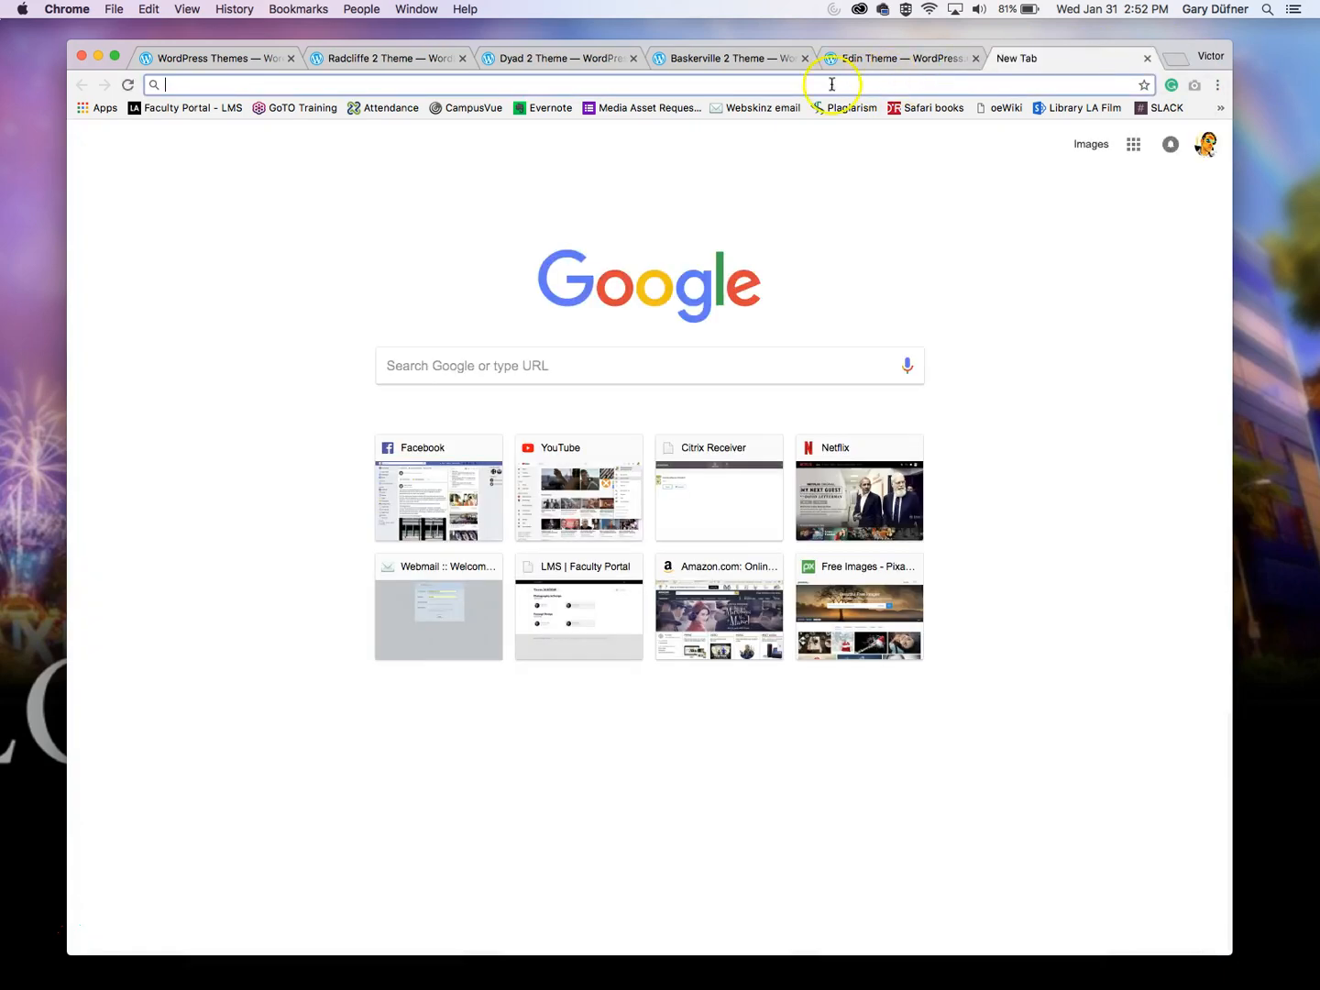
pyautogui.click(591, 367)
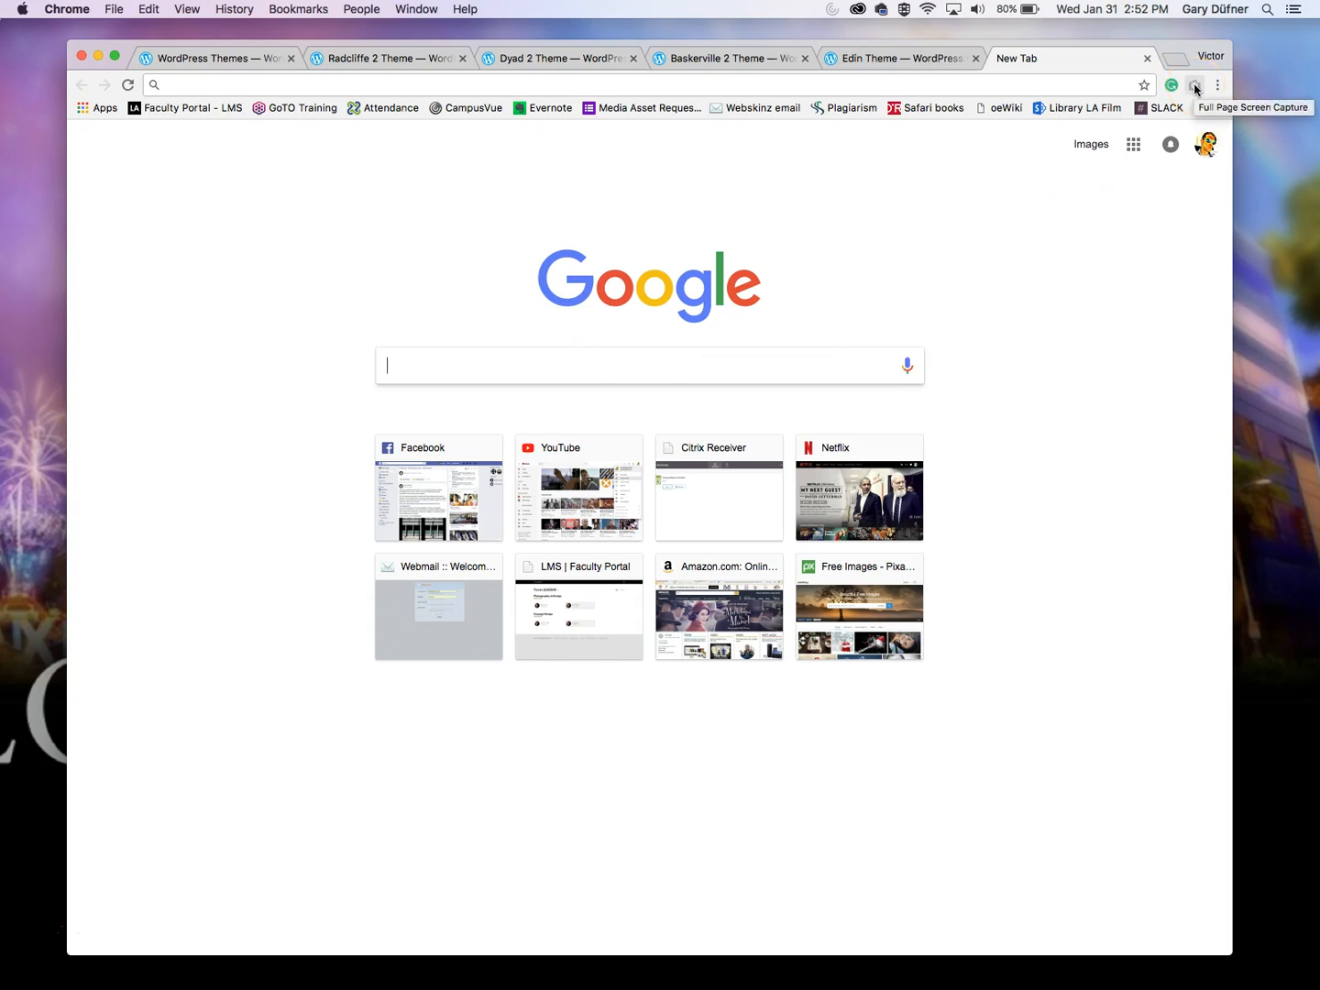
pyautogui.click(805, 373)
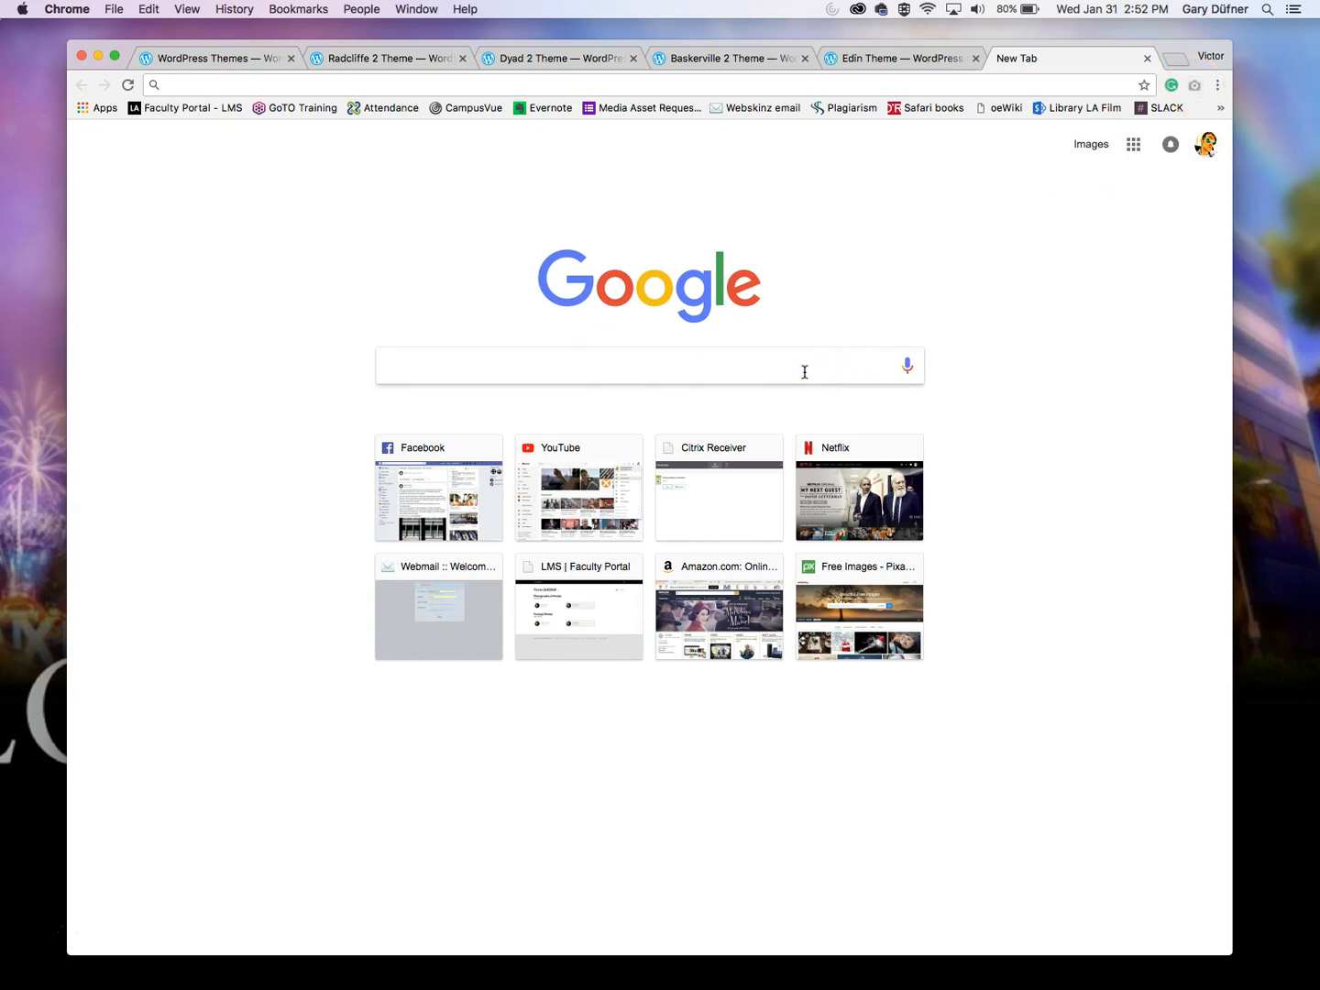
pyautogui.write('full p[age screen capture')
pyautogui.press('Return')
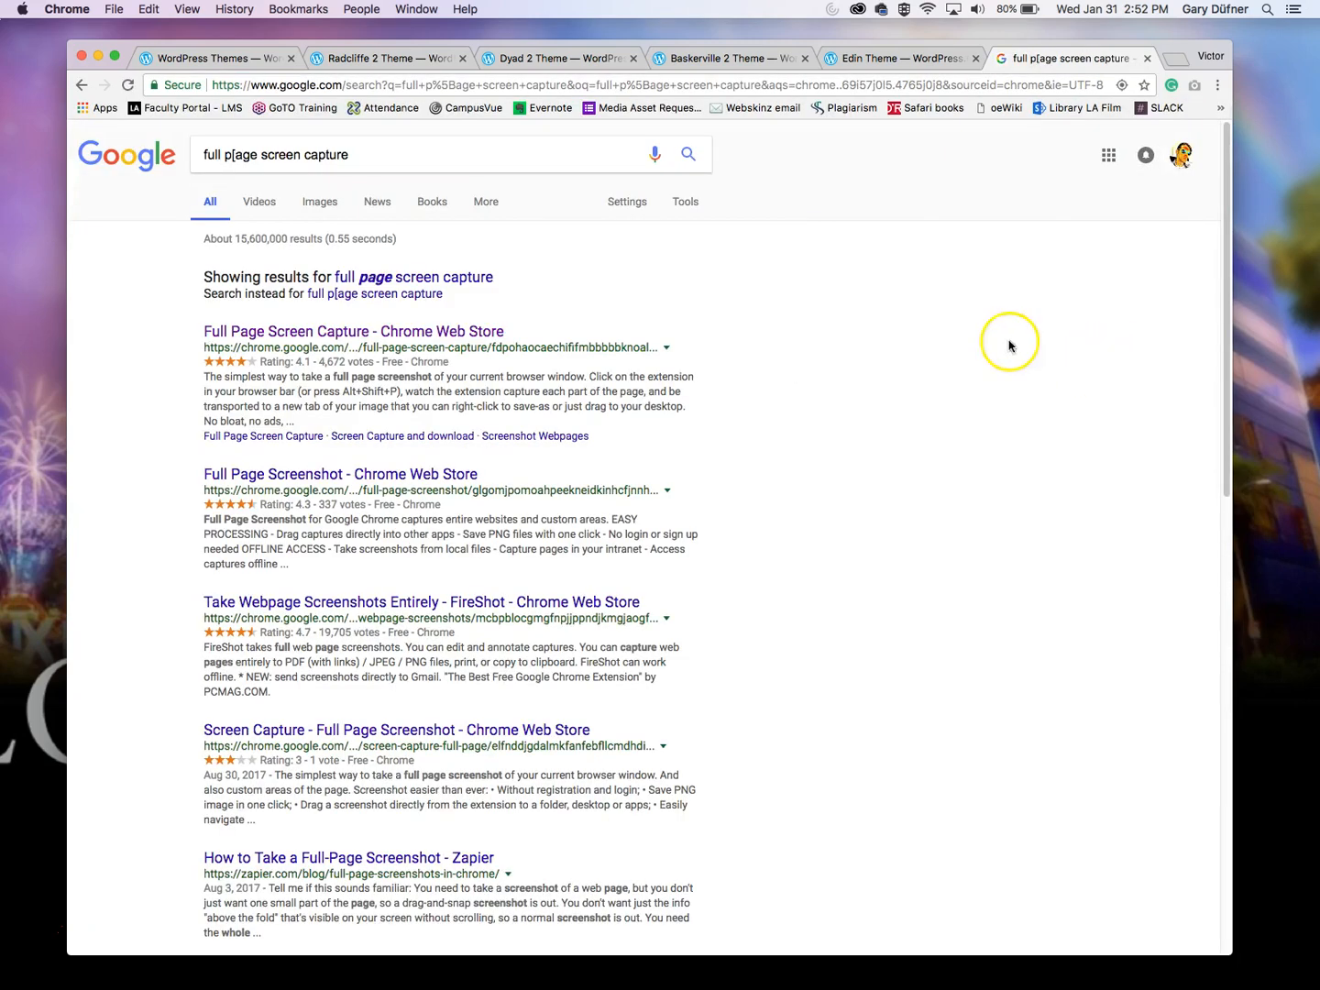
pyautogui.click(417, 276)
pyautogui.click(309, 275)
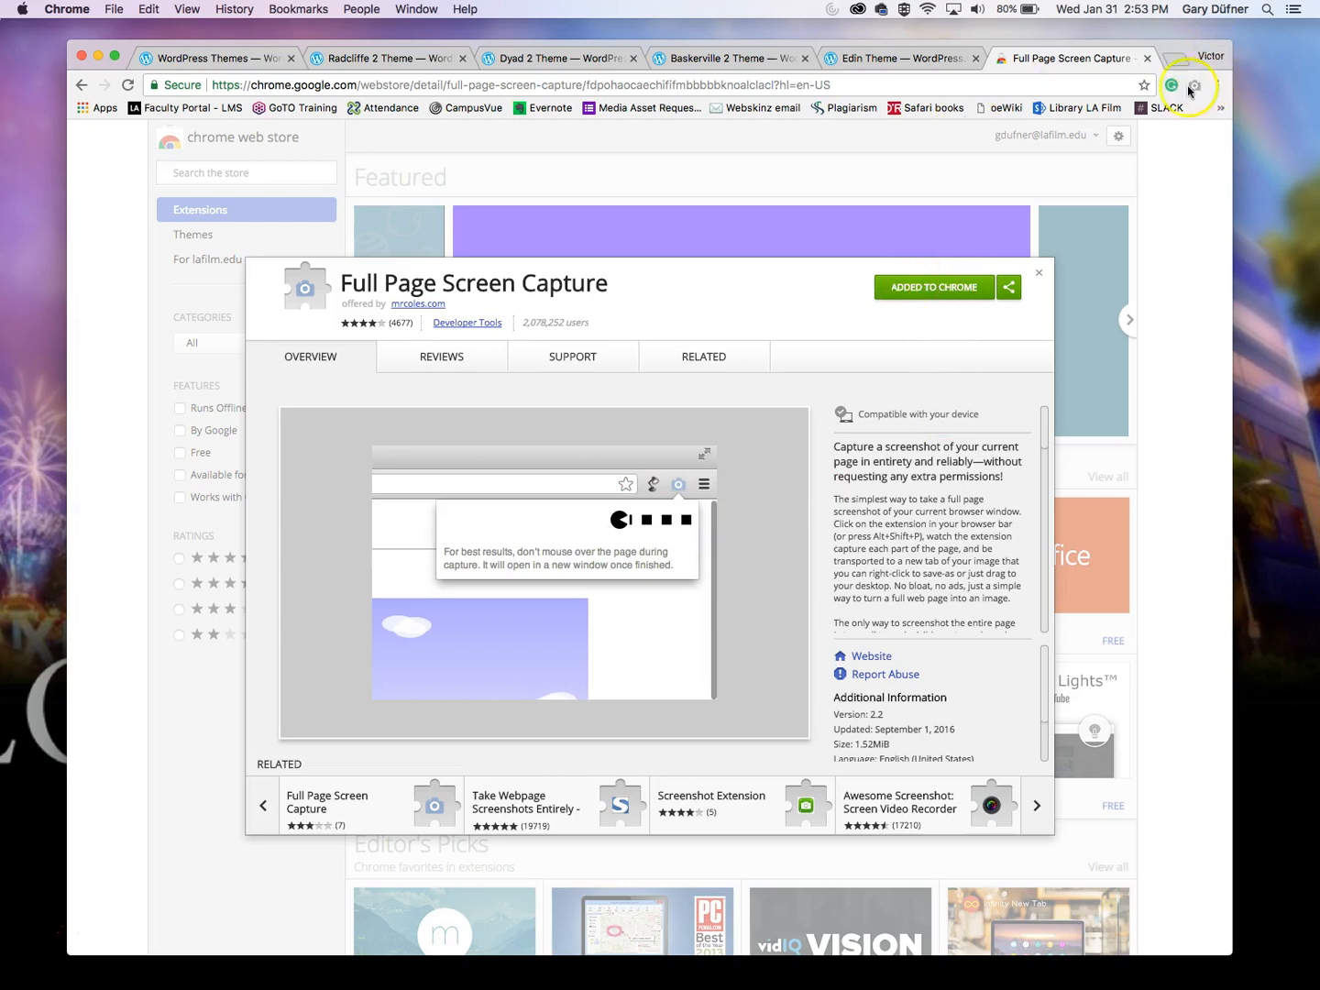
# - Try to capture the whole Edin demo with the Full Page Screen Capture extension, inspect the capture enlarged, and close it
pyautogui.click(936, 61)
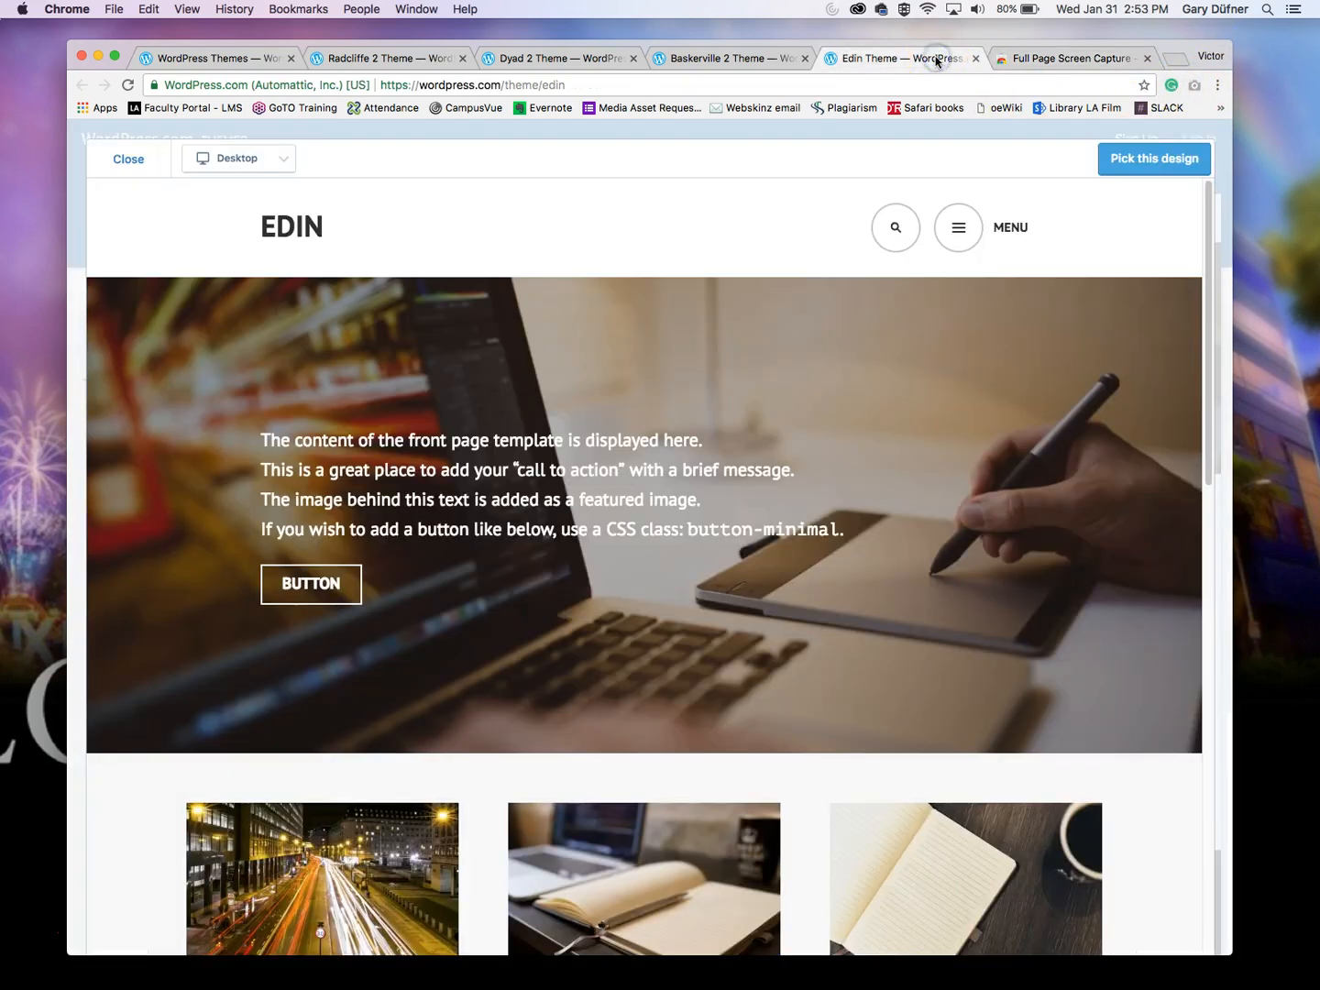
pyautogui.click(1194, 86)
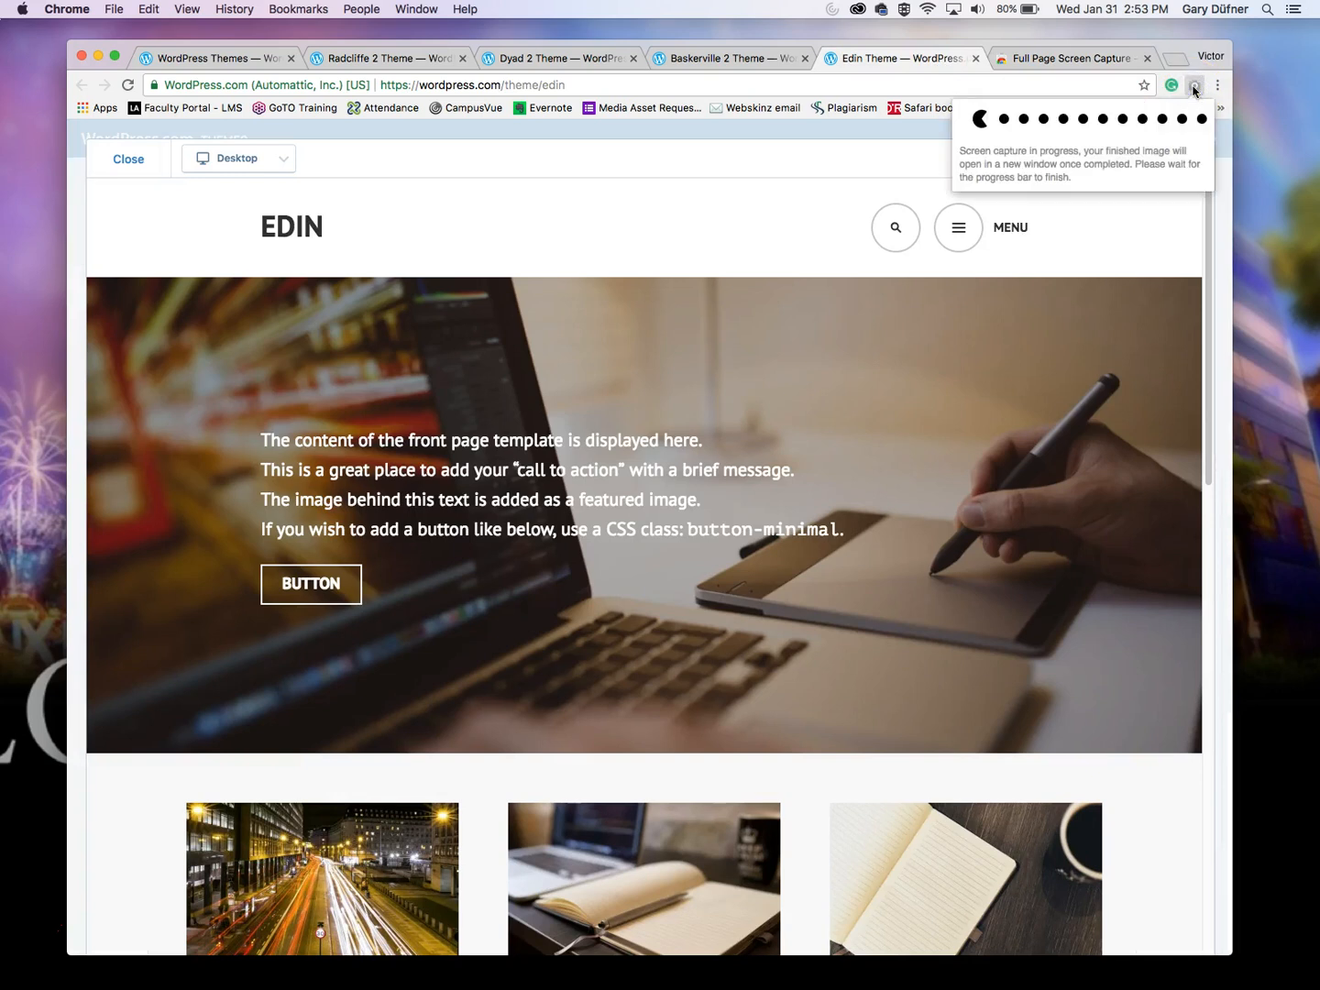
pyautogui.click(1147, 58)
pyautogui.click(1194, 86)
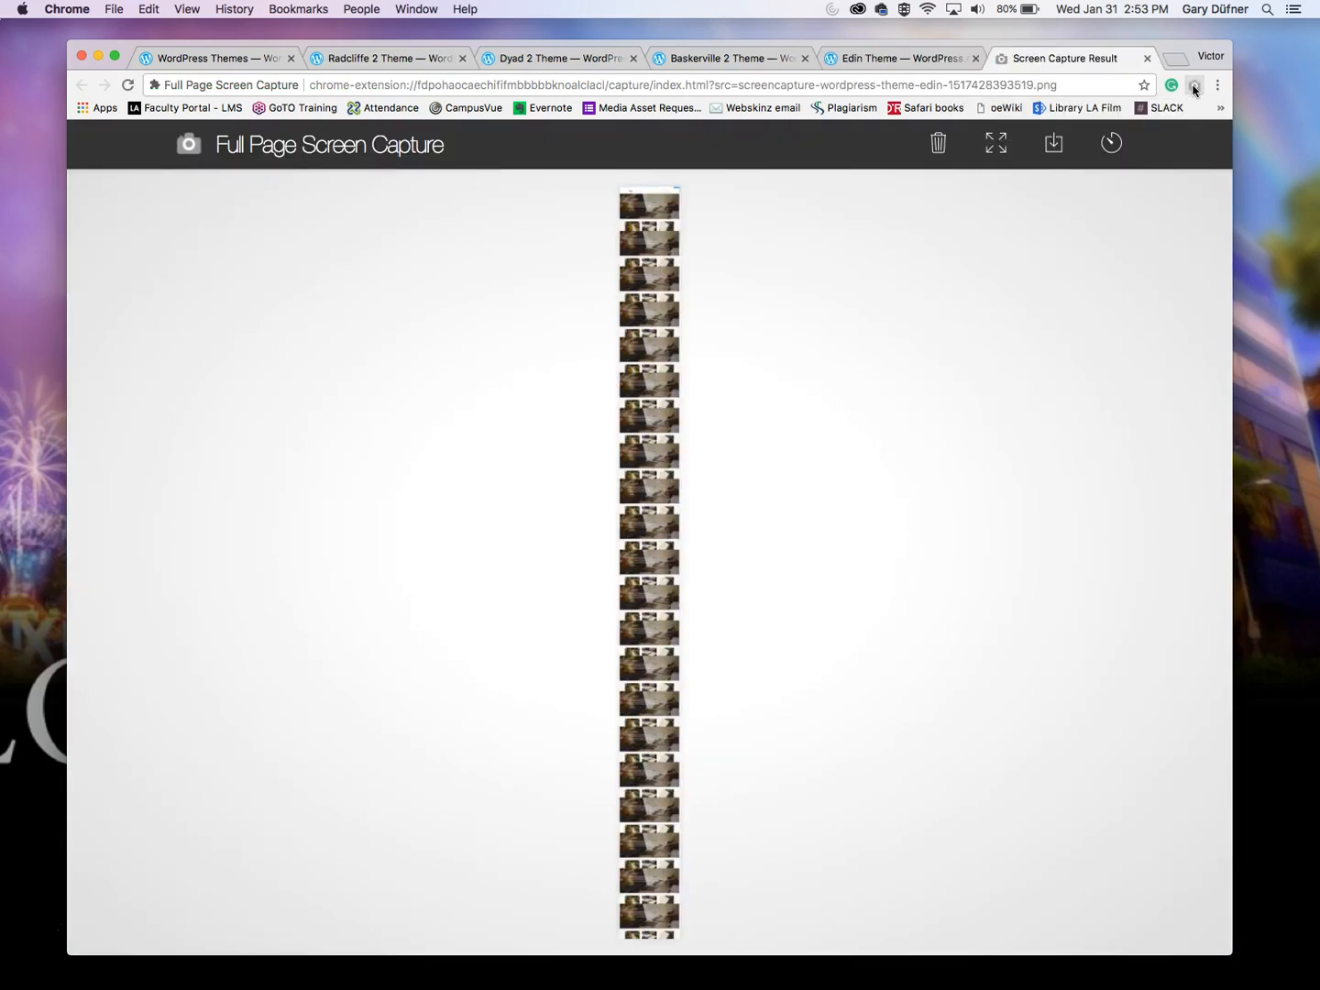
pyautogui.click(657, 267)
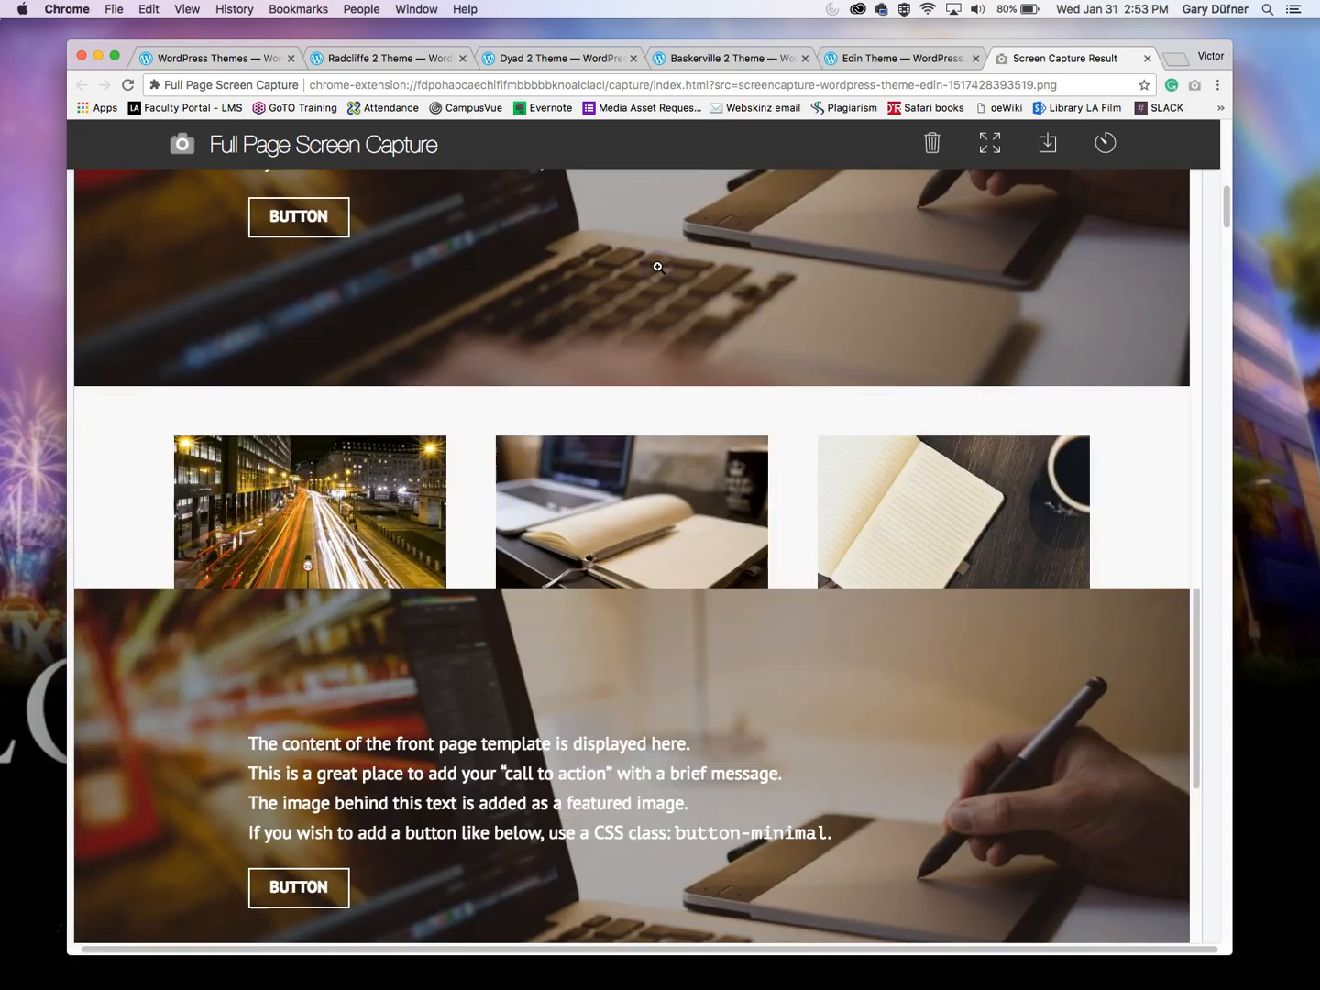
pyautogui.scroll(-10, 1209, 406)
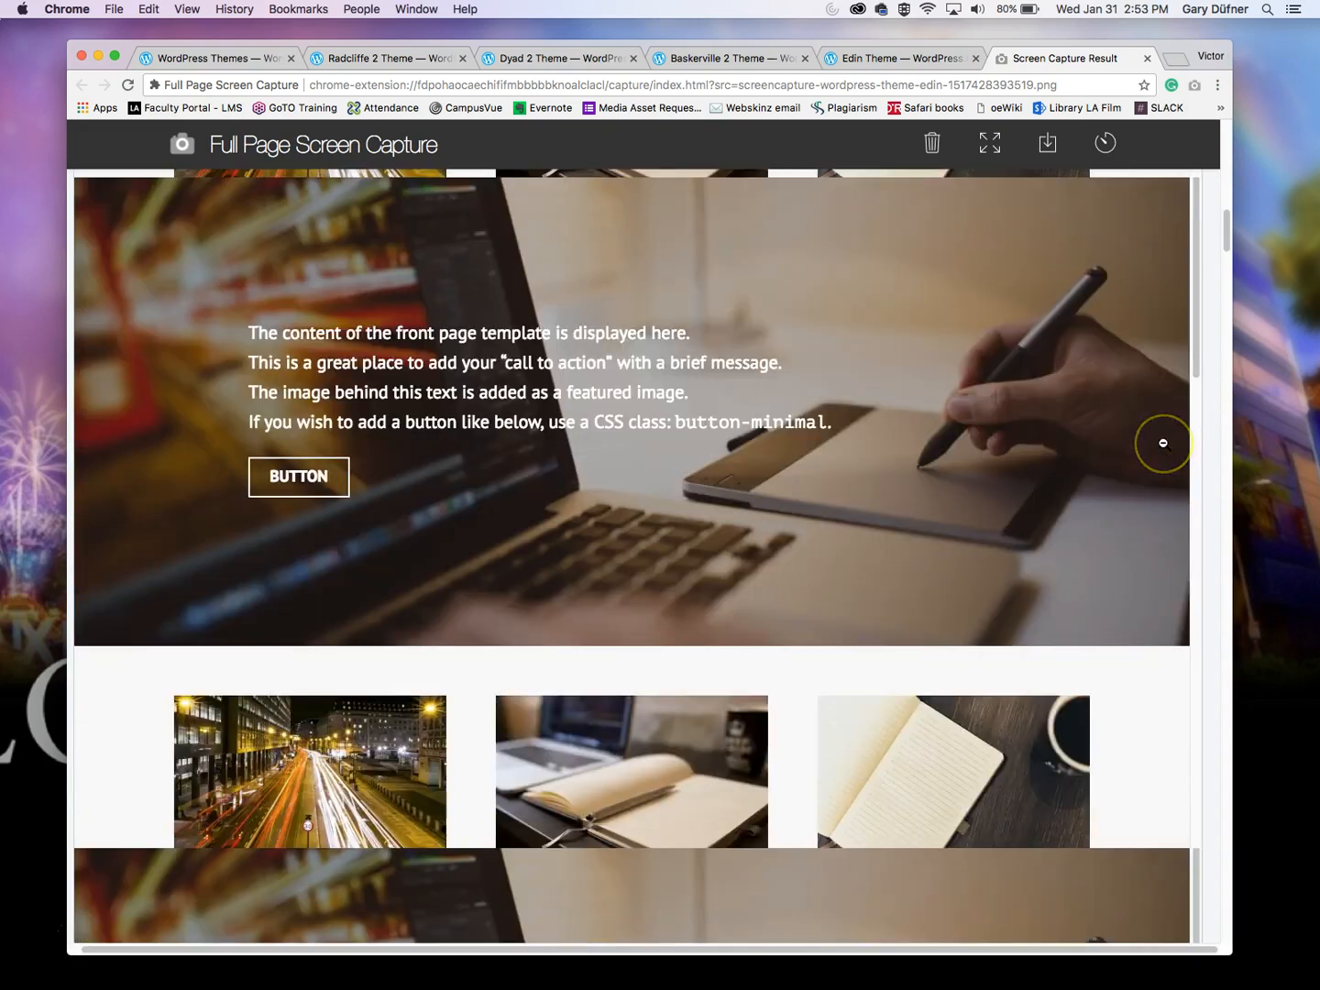
pyautogui.scroll(-10, 1166, 446)
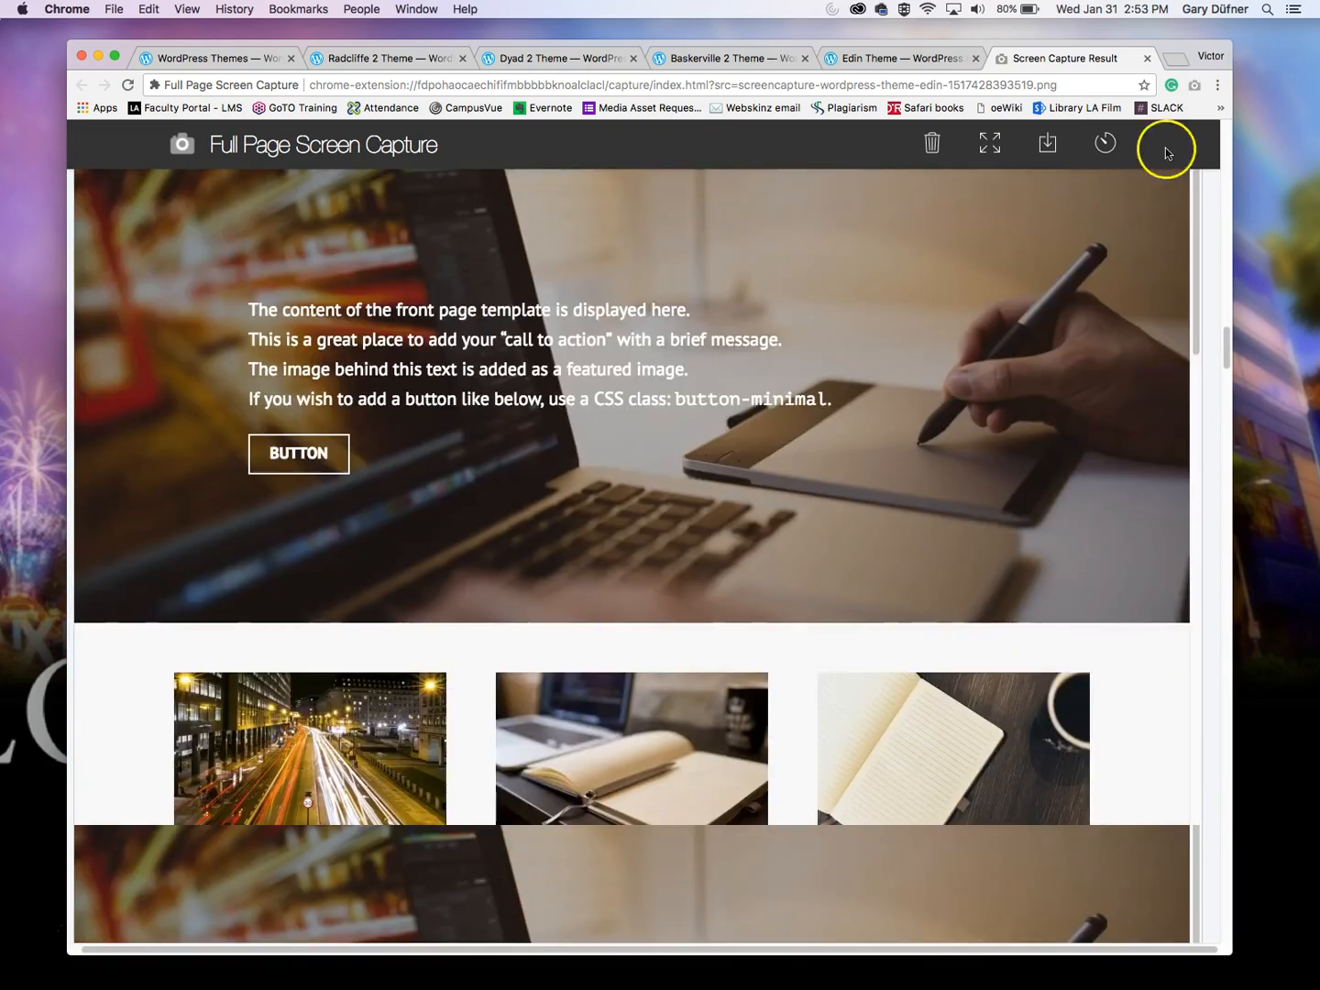
pyautogui.click(1146, 58)
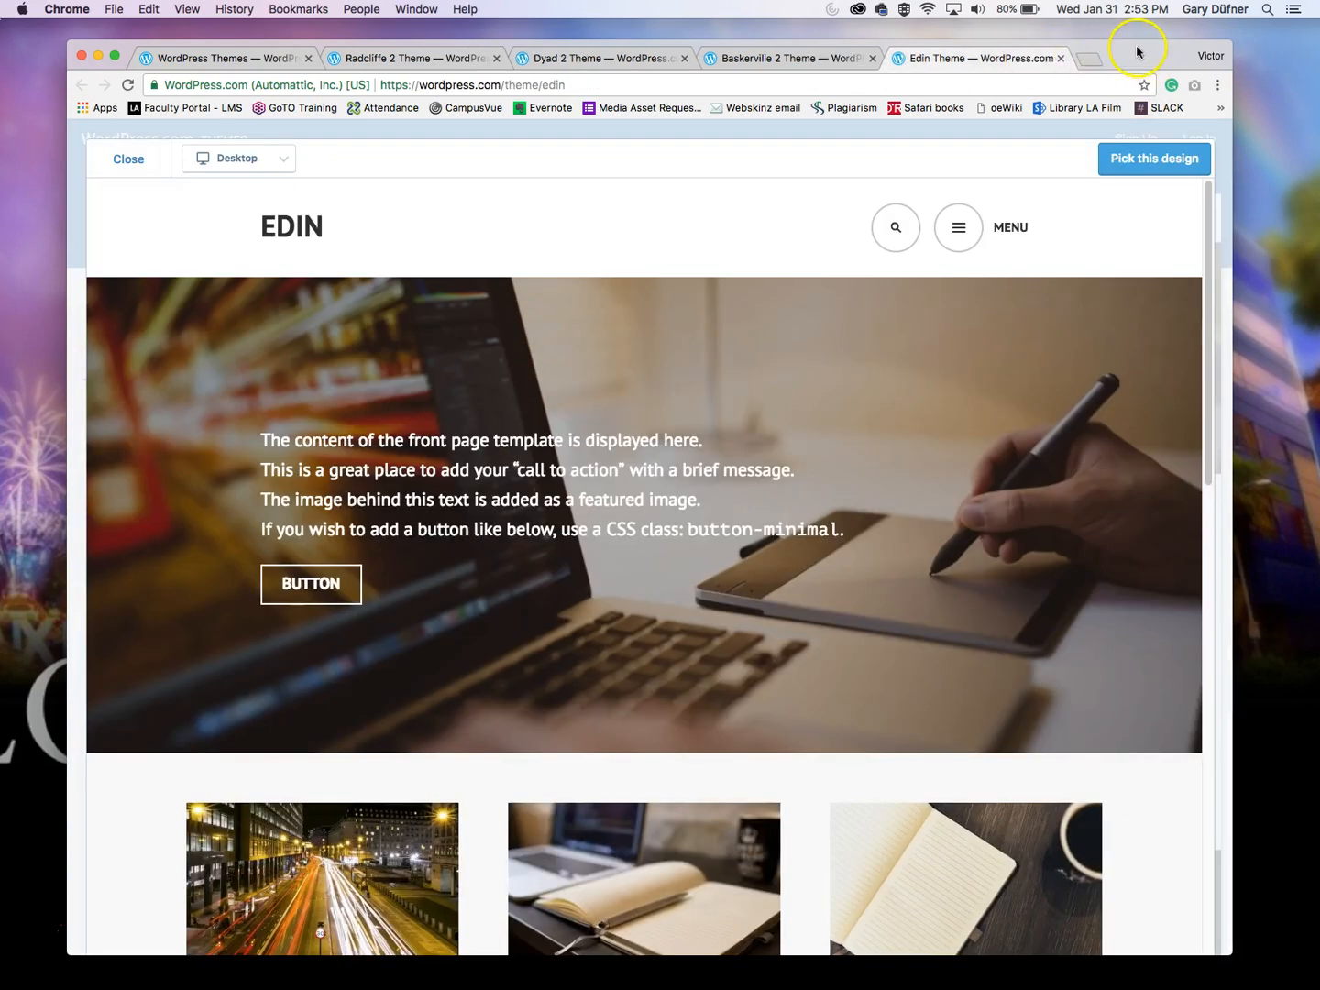
# - Take three region screenshots of the Edin demo, covering the header and hero image, the middle sections, and the footer
pyautogui.moveTo(1137, 52); pyautogui.dragTo(1135, 43)
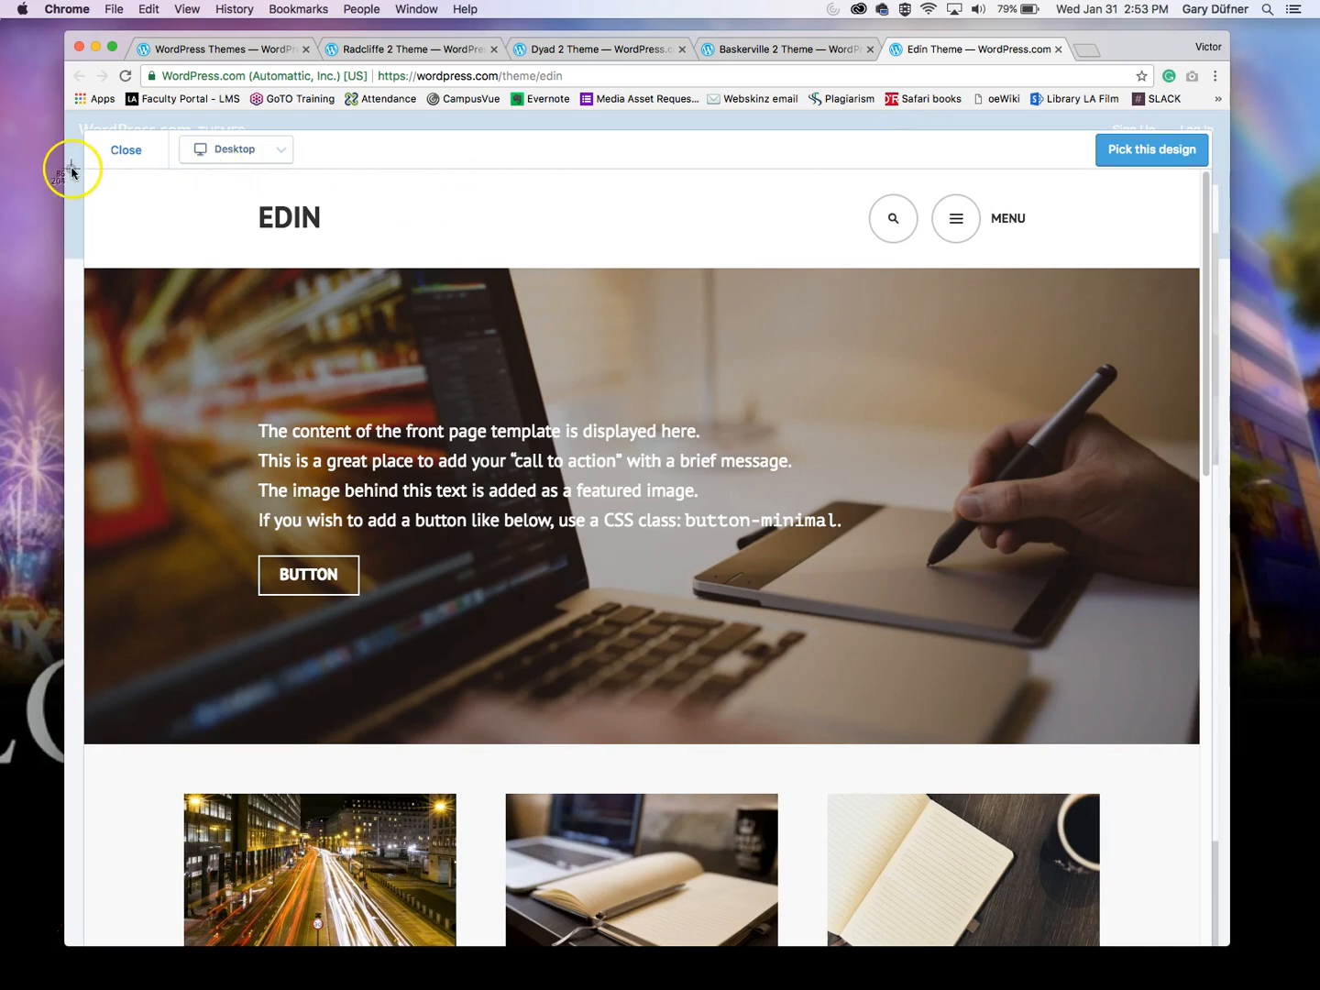
pyautogui.moveTo(75, 163); pyautogui.dragTo(1207, 956)
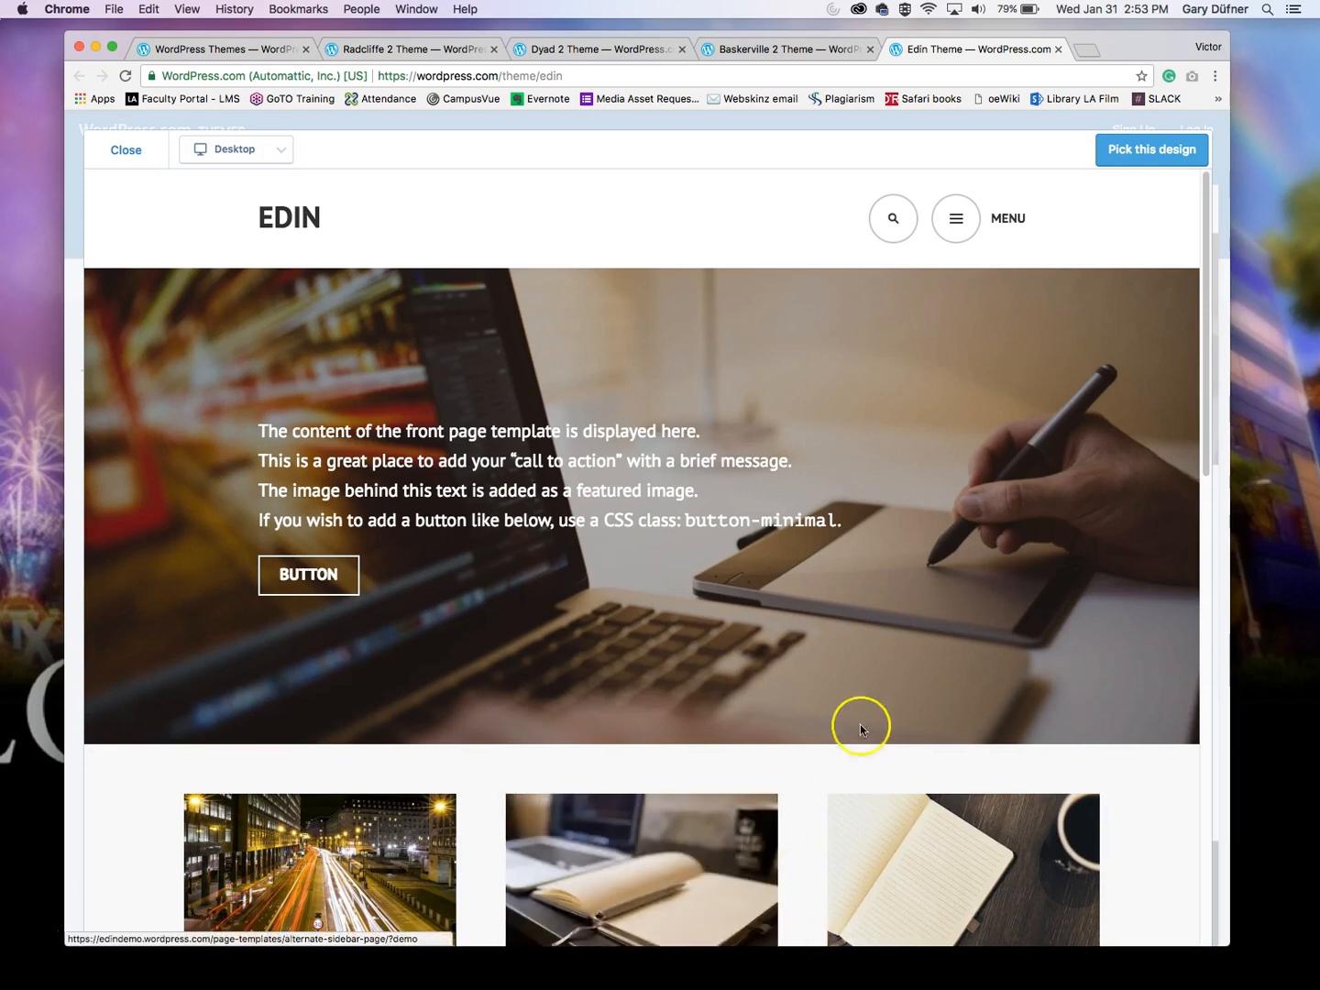
pyautogui.scroll(-7, 858, 722)
pyautogui.scroll(-1, 874, 713)
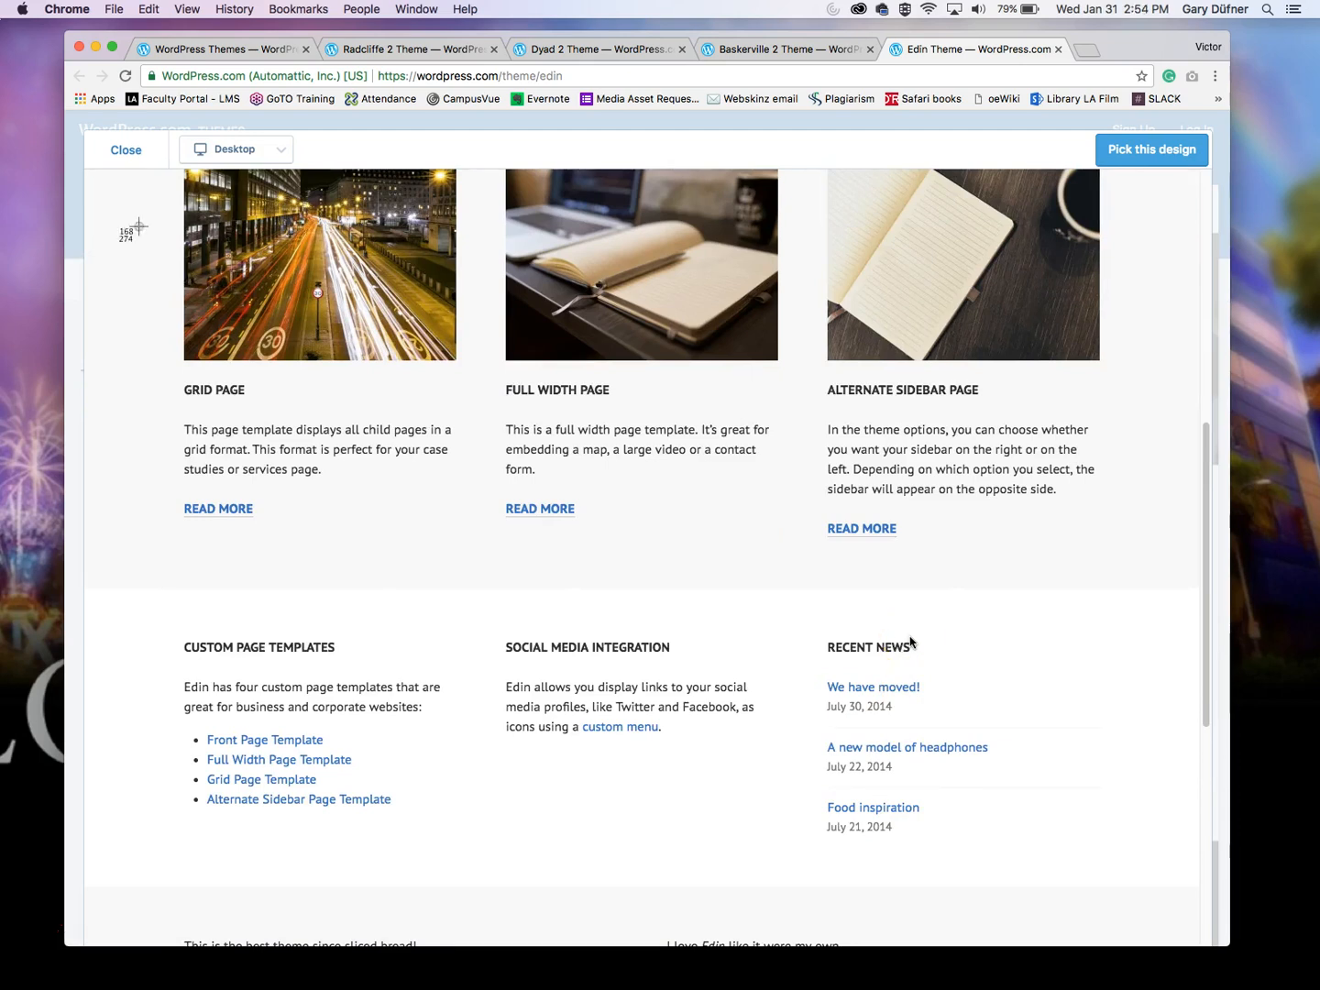
pyautogui.moveTo(77, 159); pyautogui.dragTo(1208, 959)
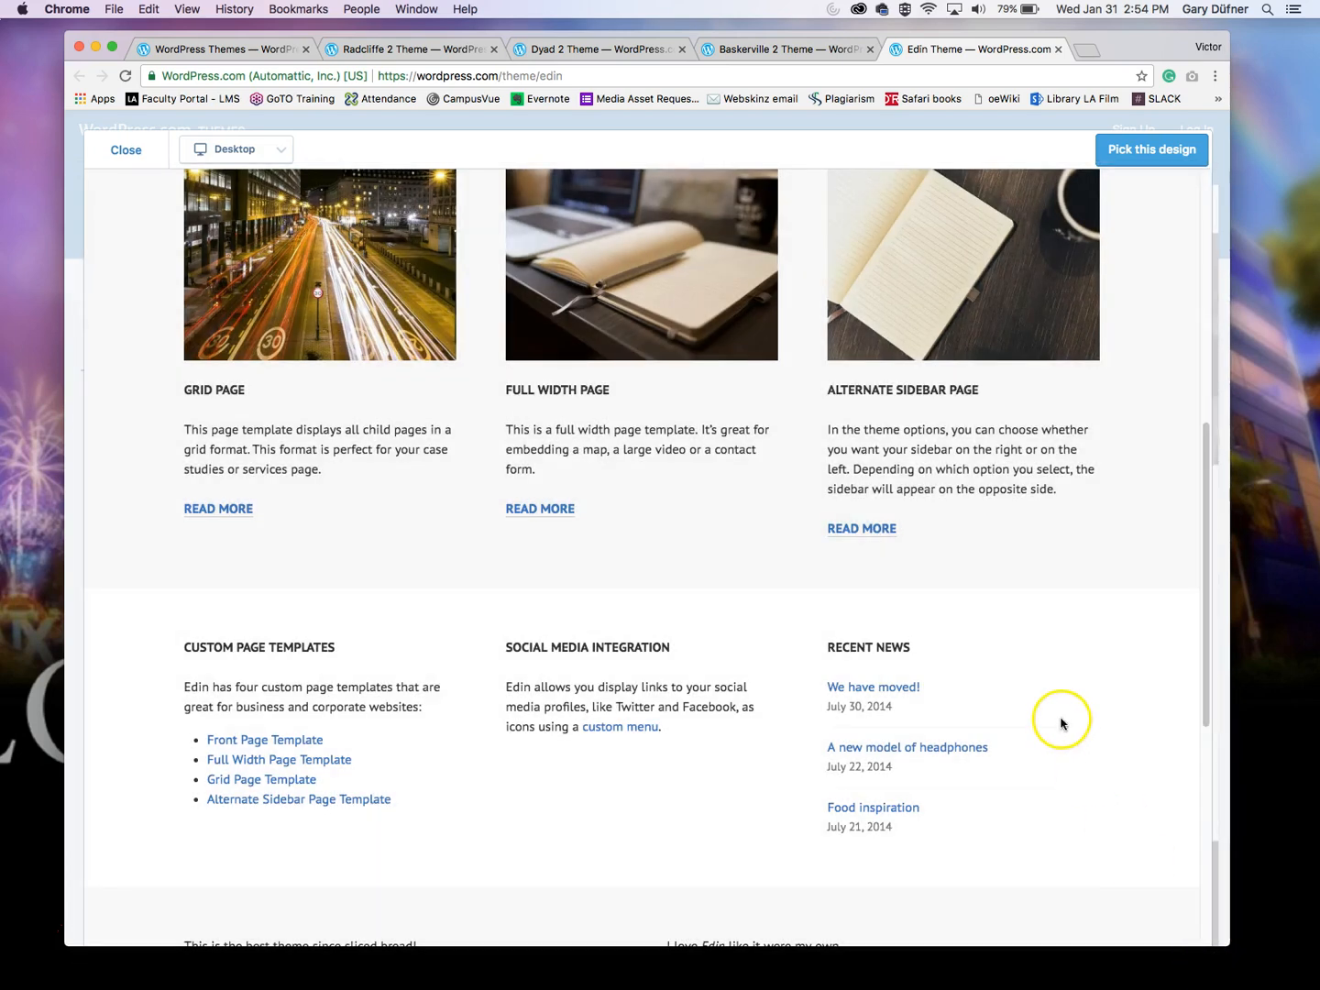
pyautogui.scroll(-6, 1062, 726)
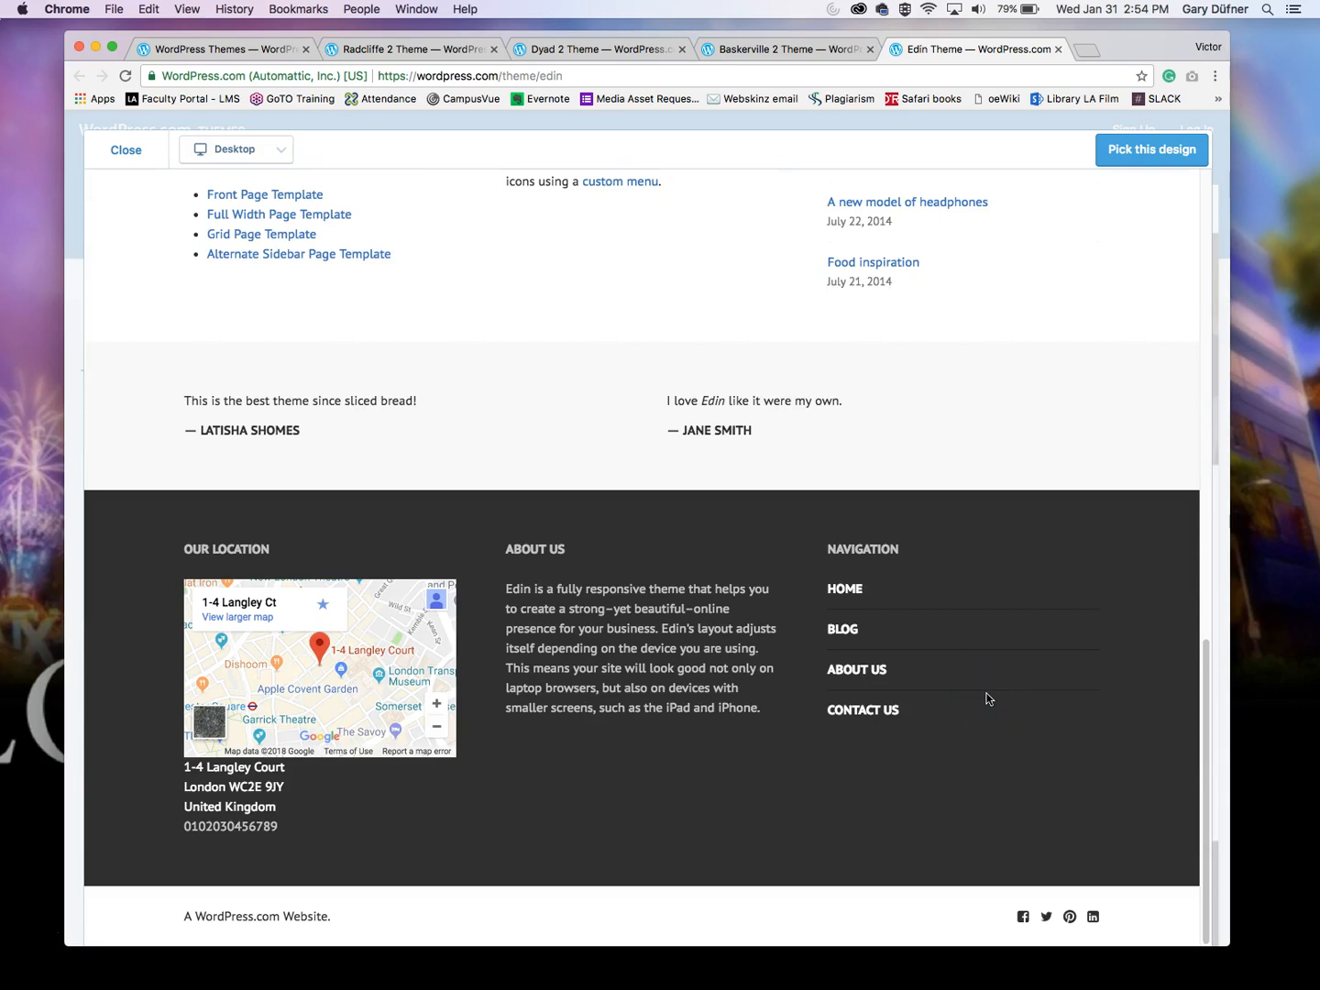
pyautogui.moveTo(82, 163); pyautogui.dragTo(1209, 963)
# - Minimize the browser window, select the three screenshots on the desktop, and open them in Photoshop
pyautogui.click(97, 50)
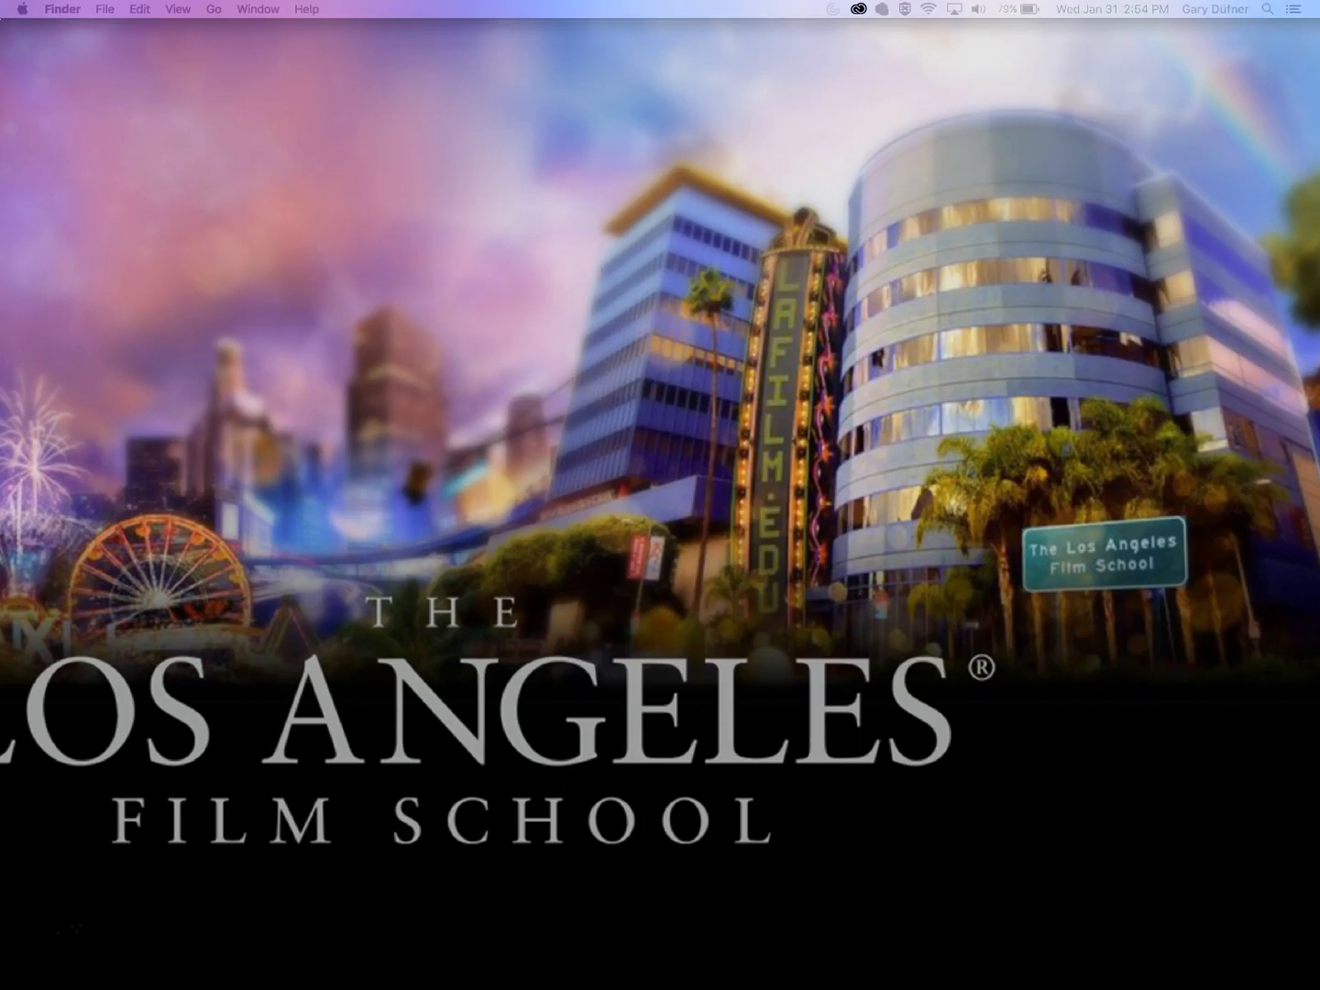
pyautogui.moveTo(1318, 412); pyautogui.dragTo(580, 430)
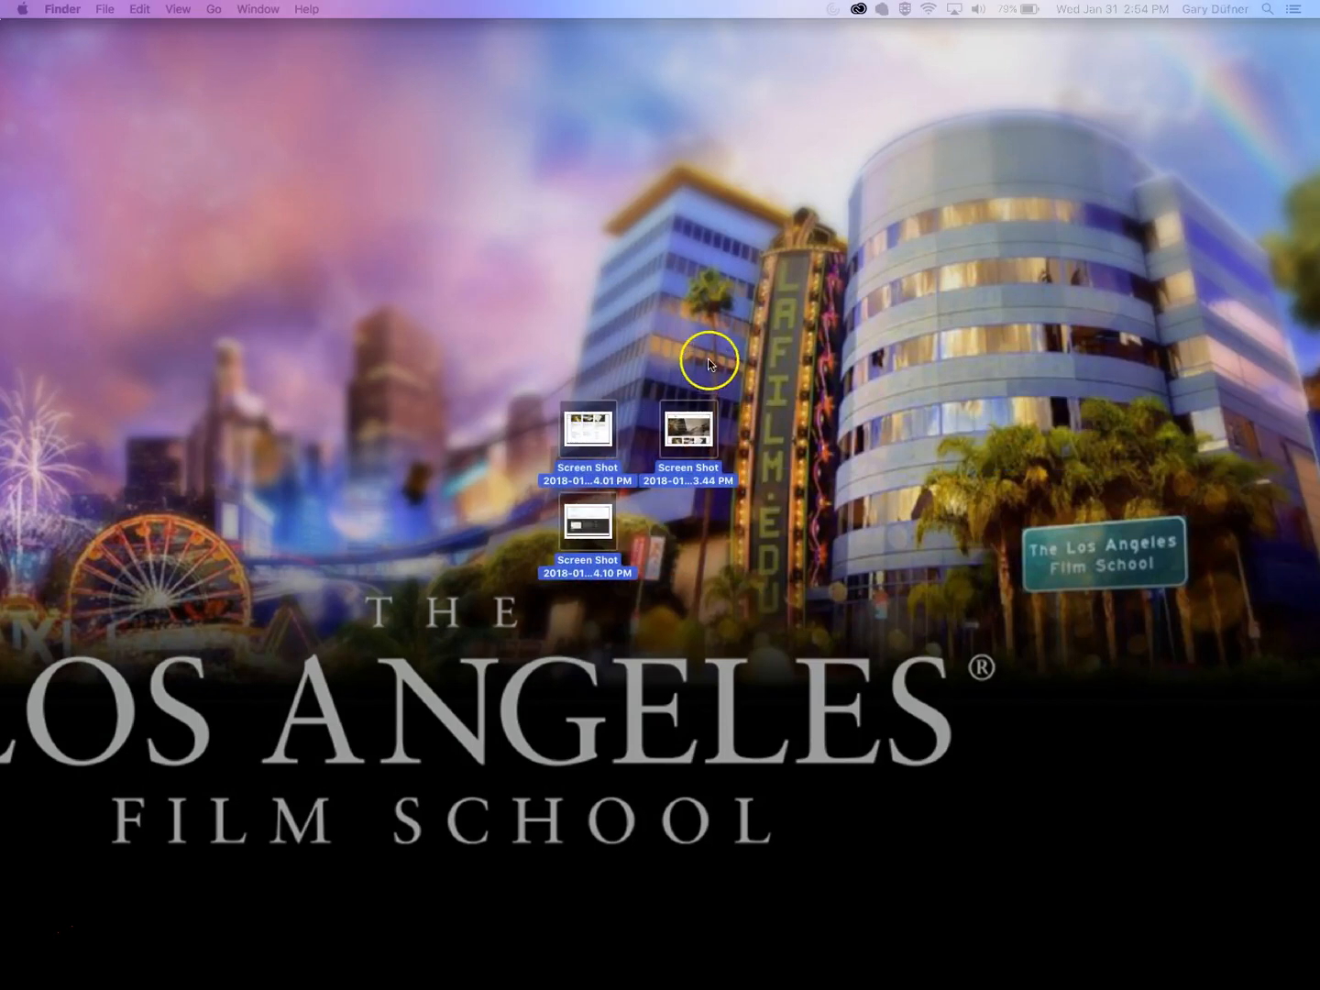
pyautogui.click(708, 359)
pyautogui.moveTo(498, 373); pyautogui.dragTo(772, 602)
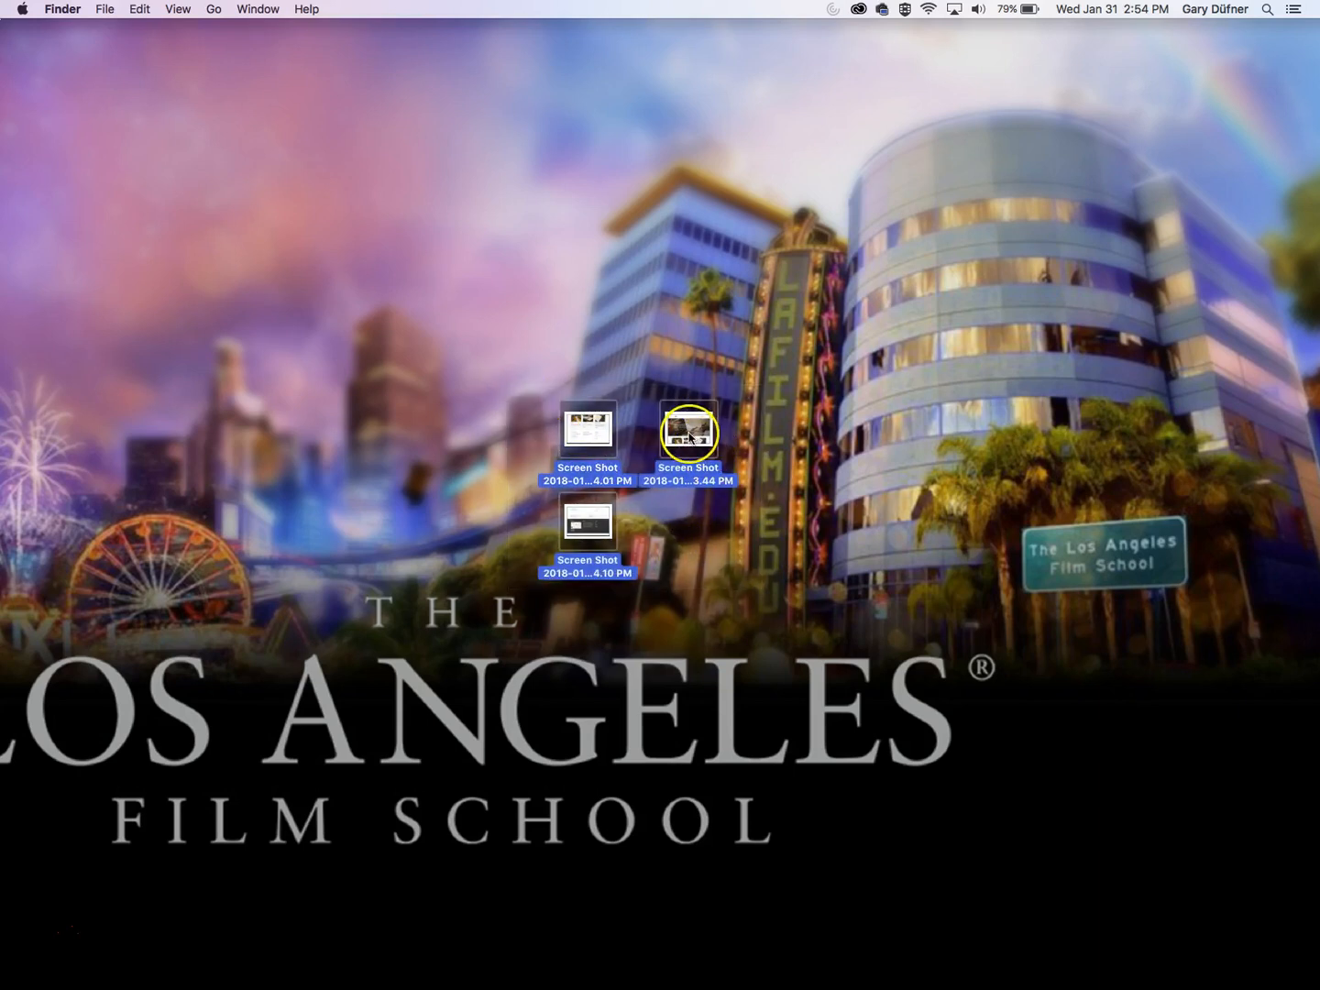
pyautogui.moveTo(688, 432); pyautogui.dragTo(445, 958)
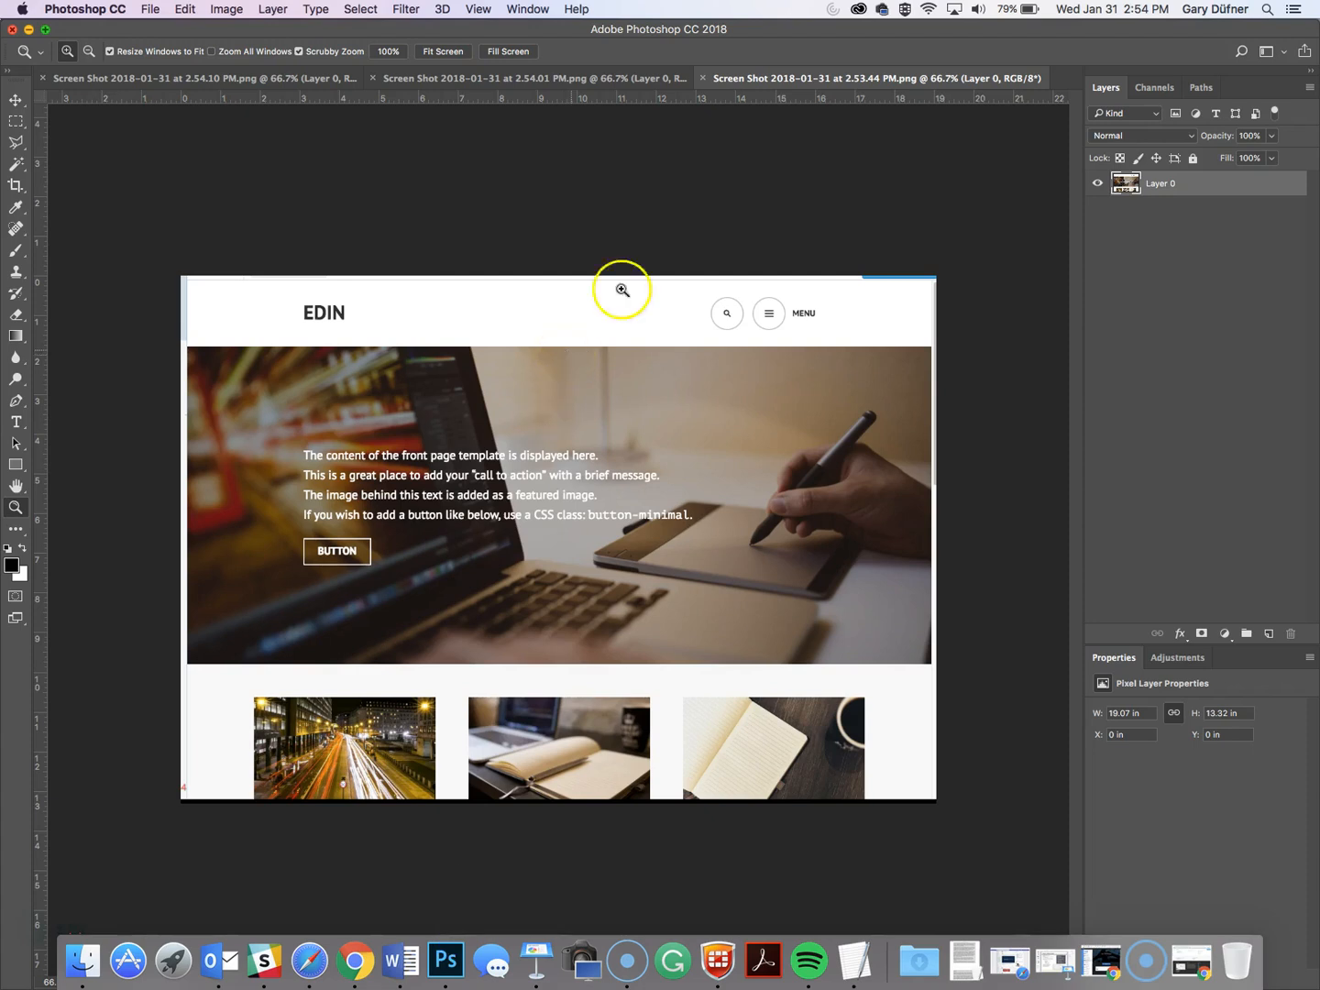
# - Review the three screenshots, and copy the whole 2.54.01 PM image into the 2.53.44 PM document as a new layer
pyautogui.click(251, 78)
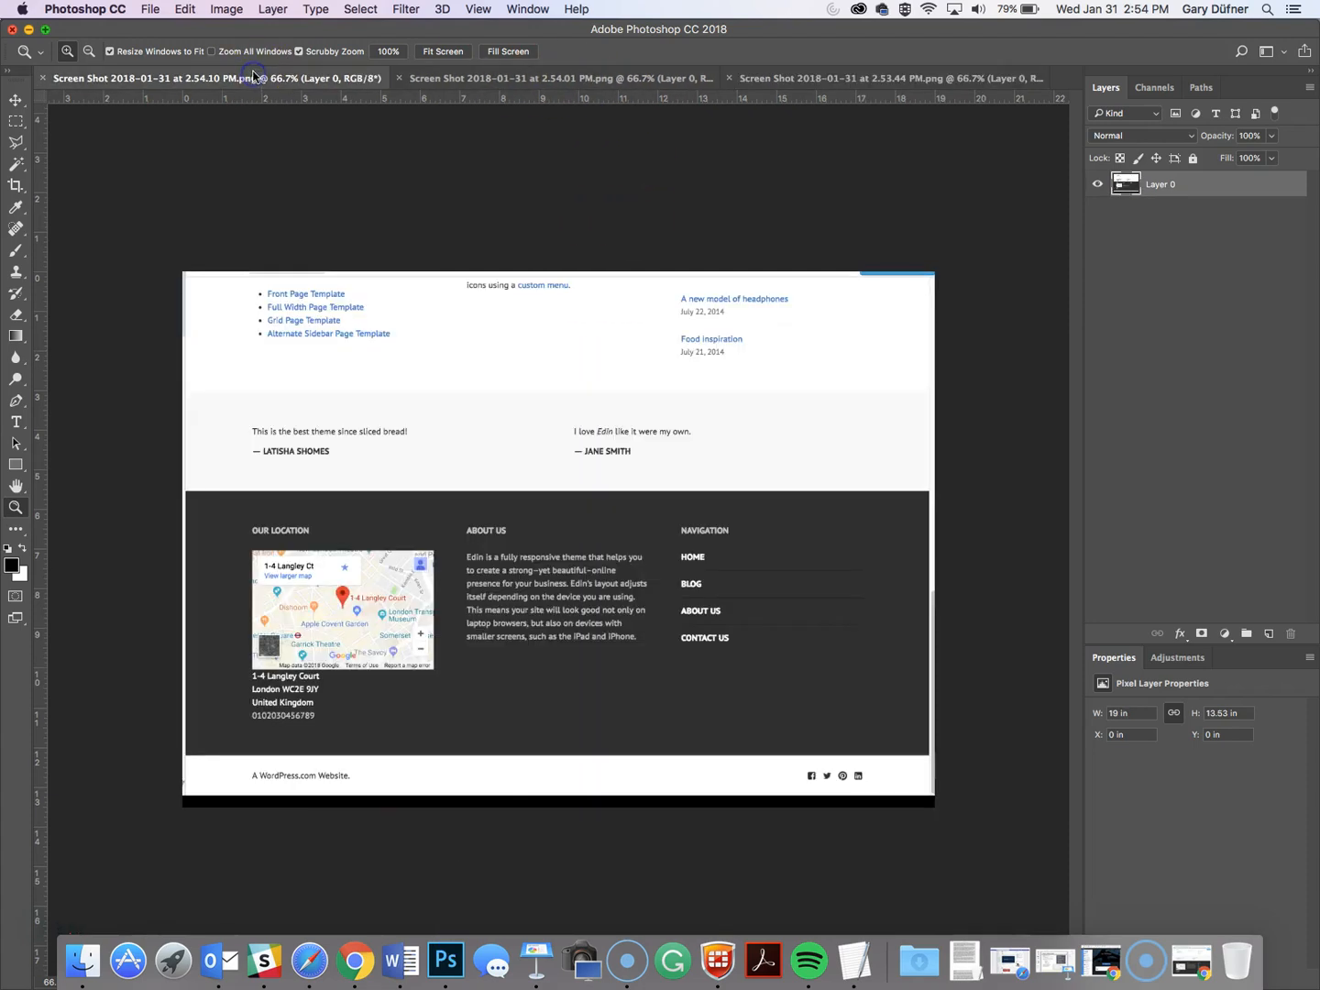
pyautogui.click(455, 81)
pyautogui.click(775, 81)
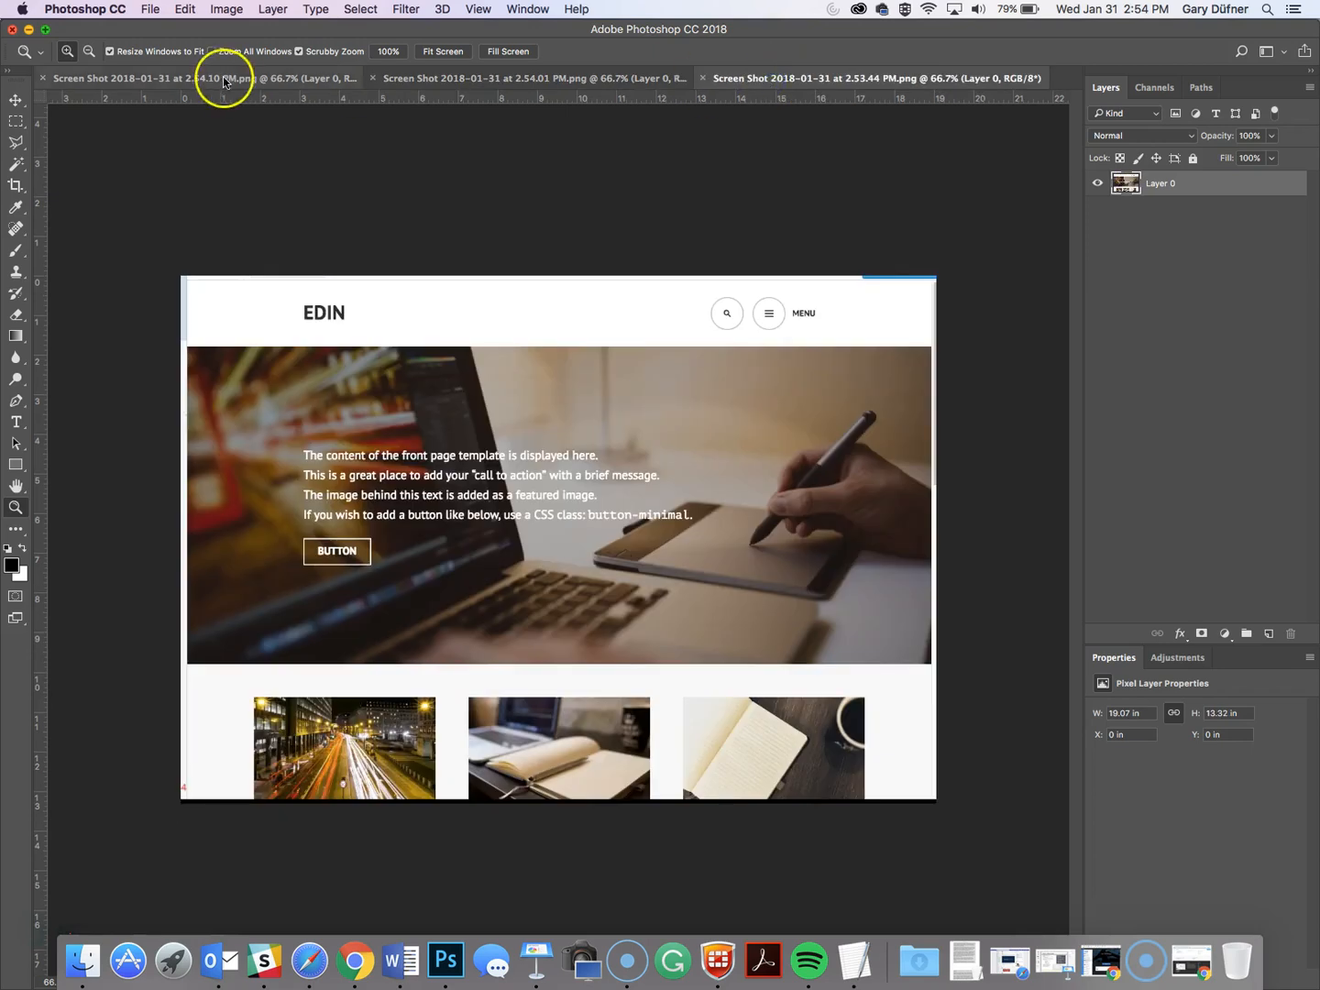
pyautogui.click(16, 99)
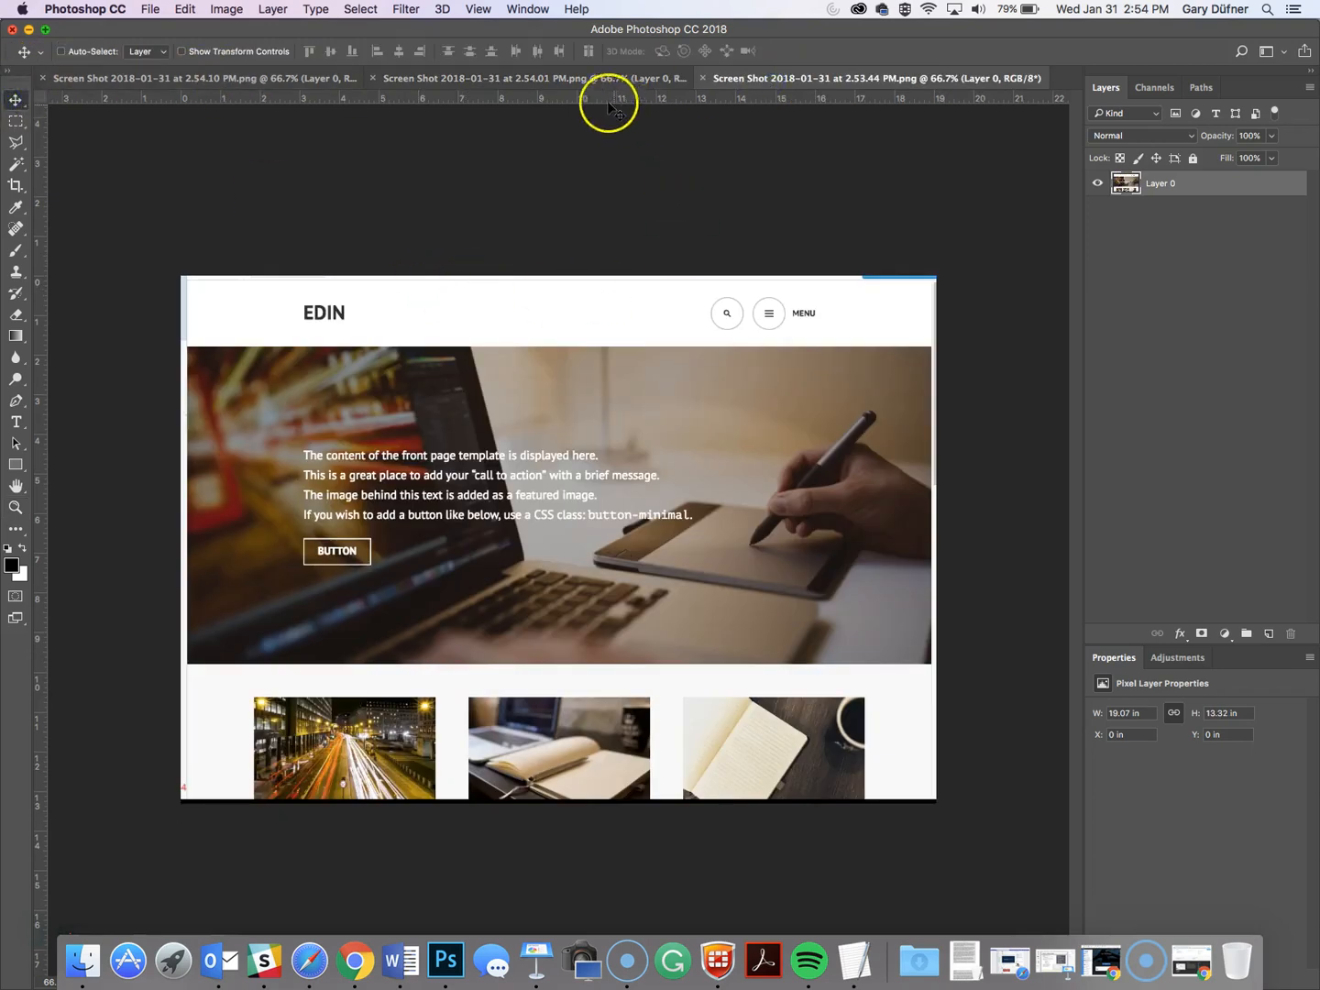
pyautogui.click(469, 84)
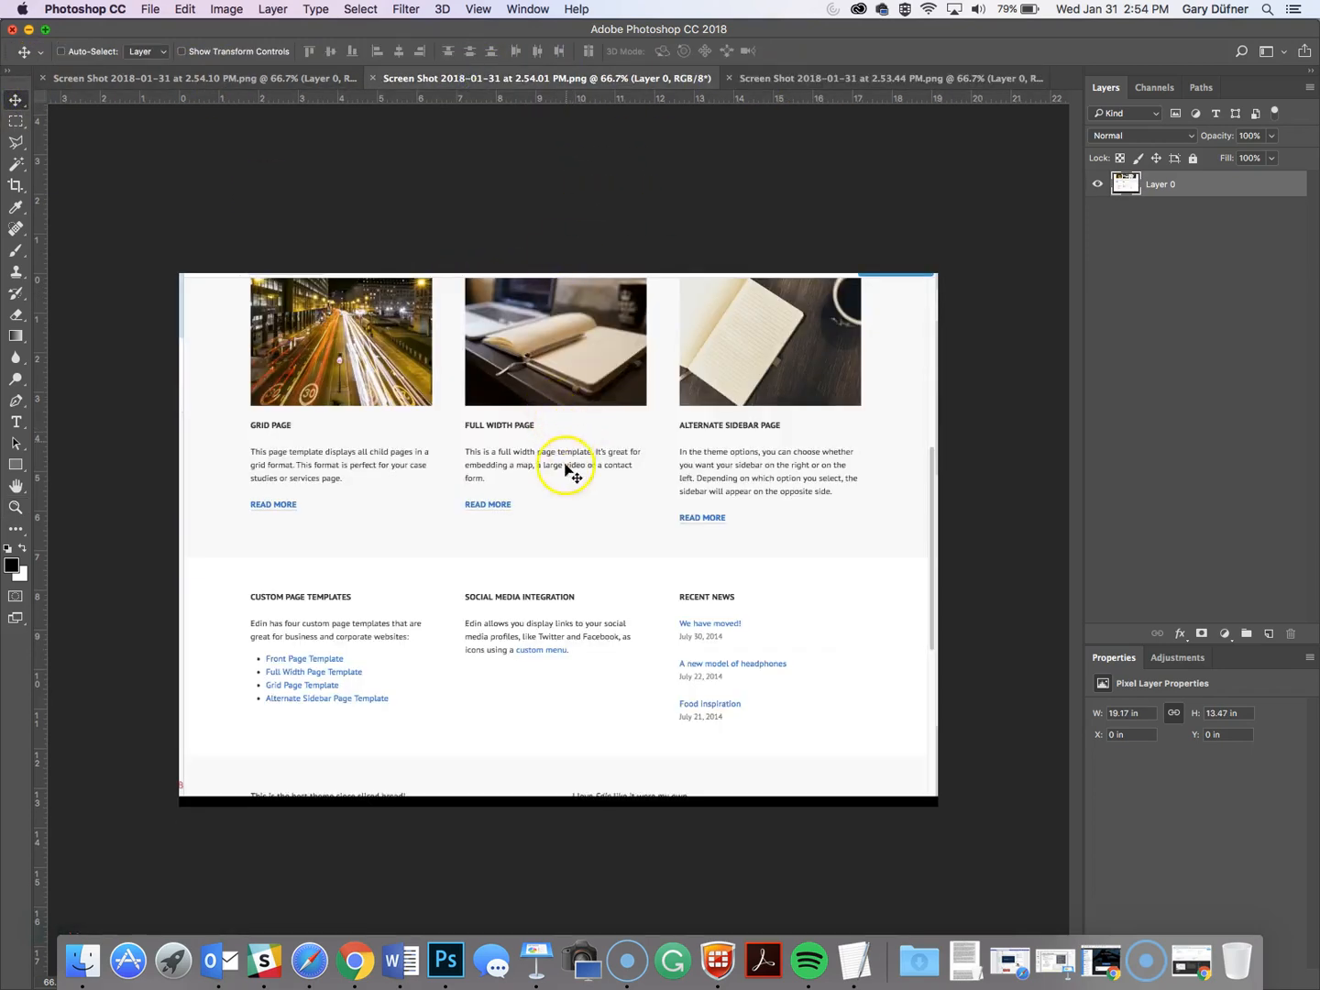
pyautogui.press('super+a')
pyautogui.moveTo(561, 431); pyautogui.dragTo(805, 78)
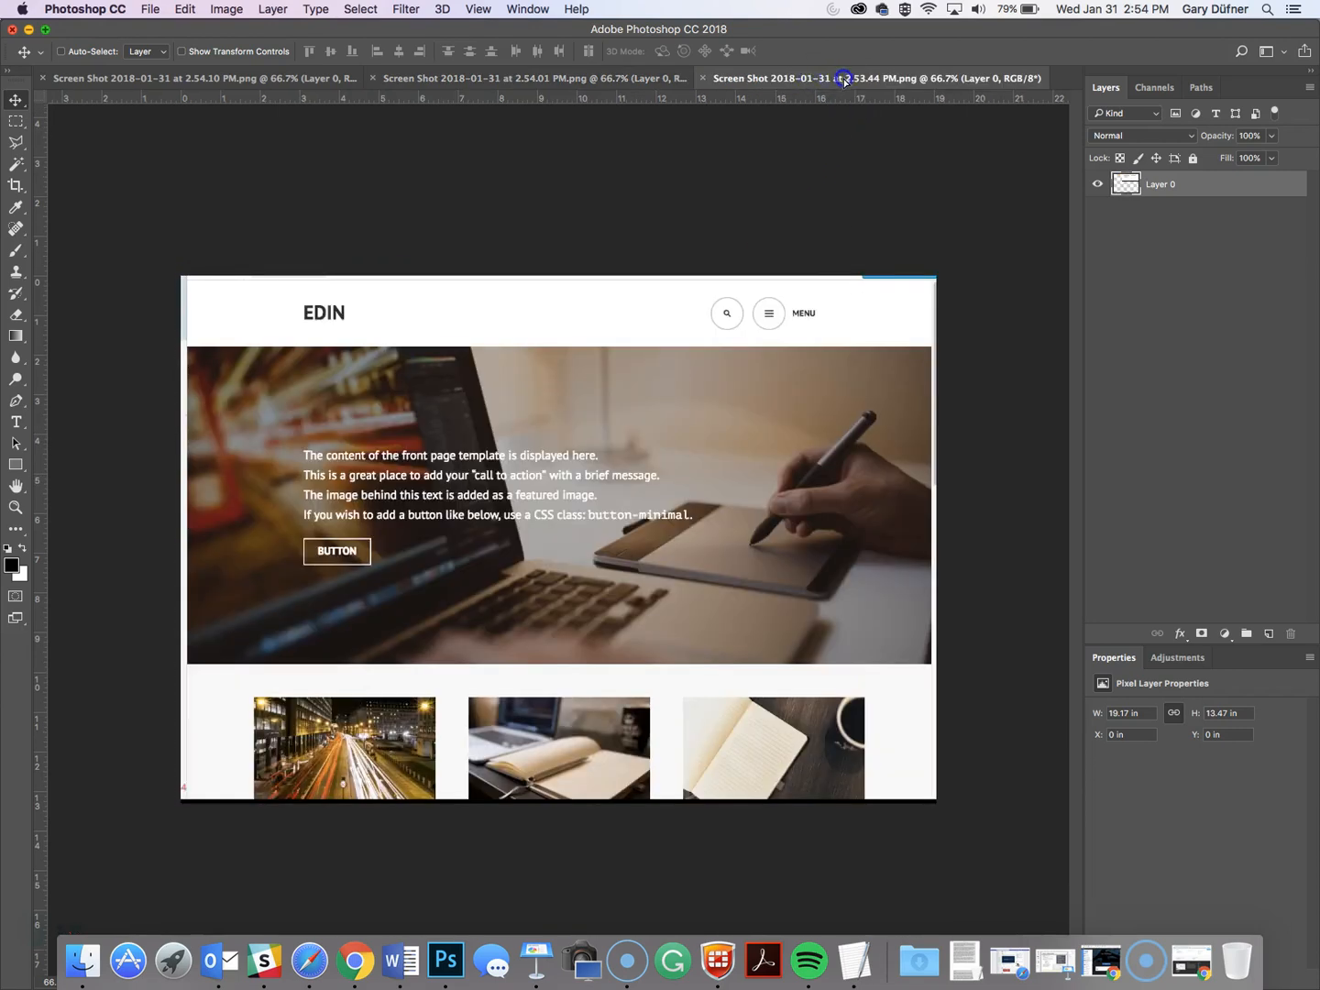
pyautogui.moveTo(645, 158); pyautogui.dragTo(568, 596)
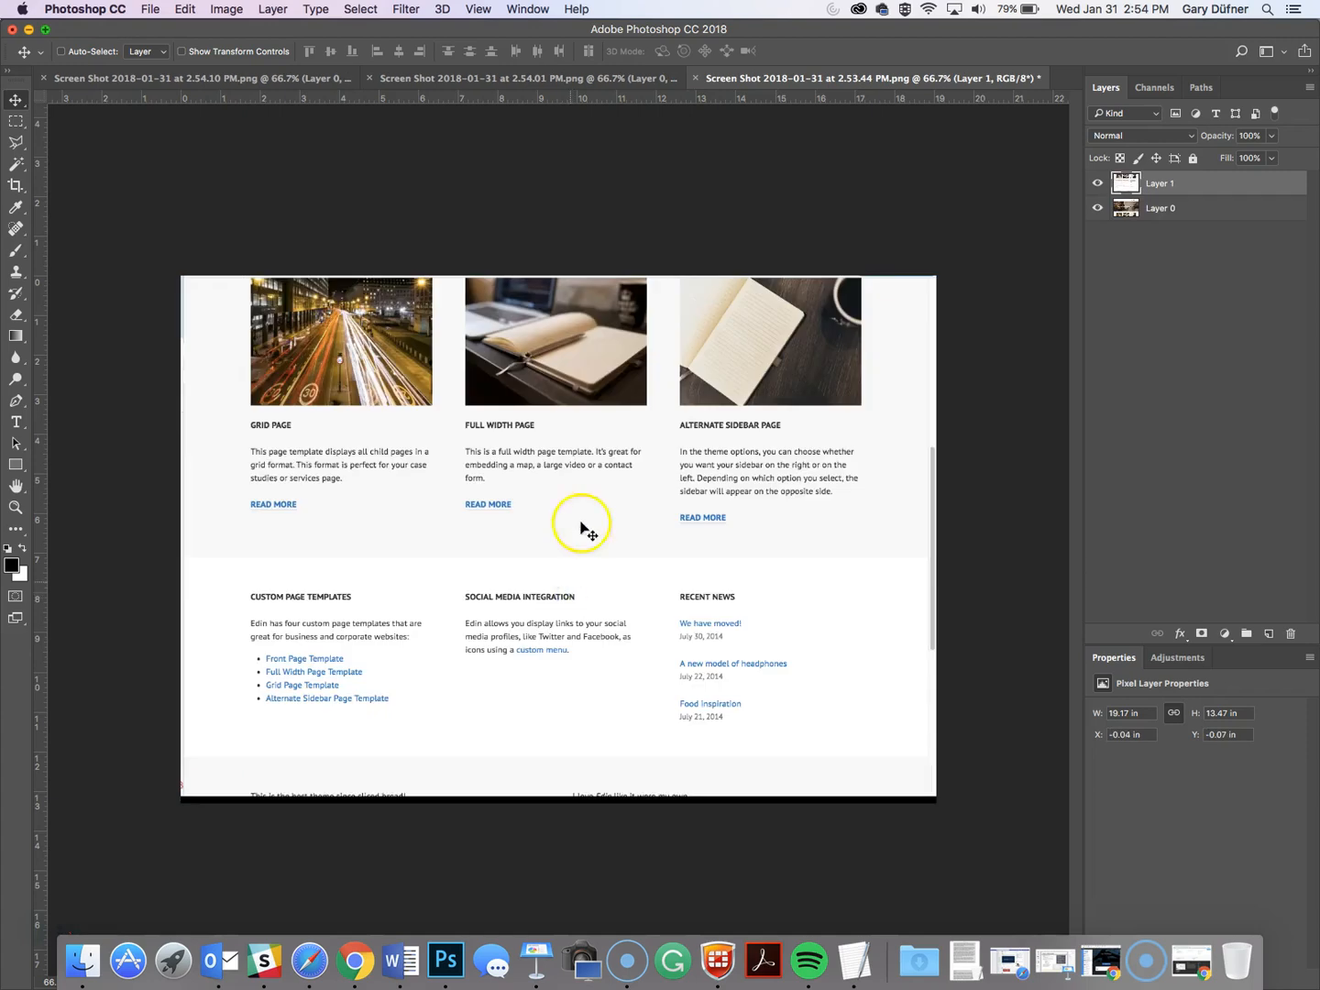
# - Move Layer 1 down to about Y 10.74 in so its image row overlaps the matching row in Layer 0
pyautogui.moveTo(642, 326); pyautogui.dragTo(629, 744)
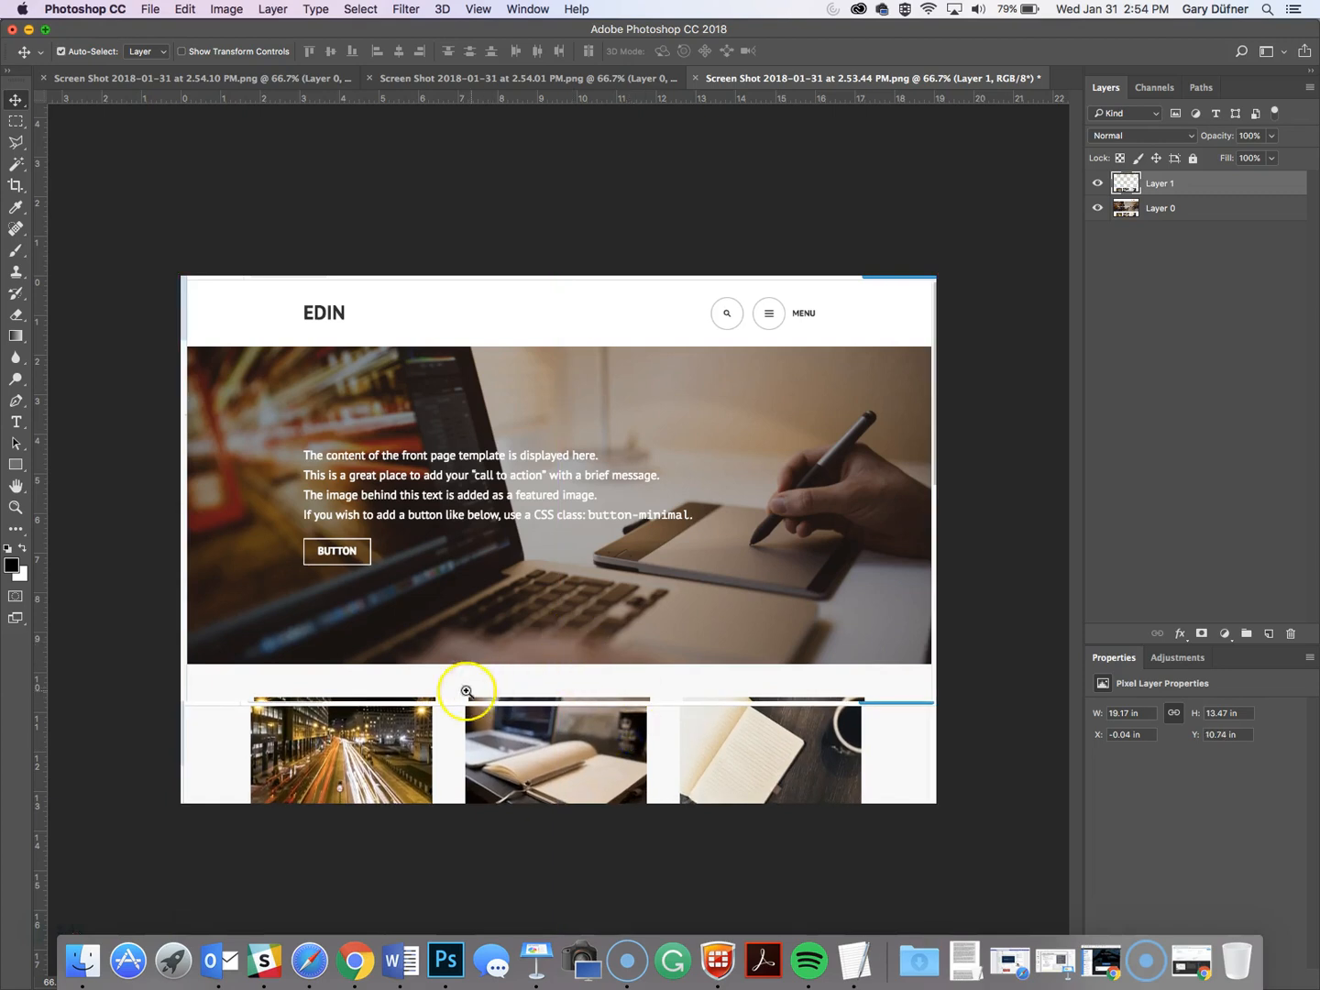
pyautogui.click(451, 700)
pyautogui.click(440, 707)
pyautogui.click(438, 707)
pyautogui.click(439, 707)
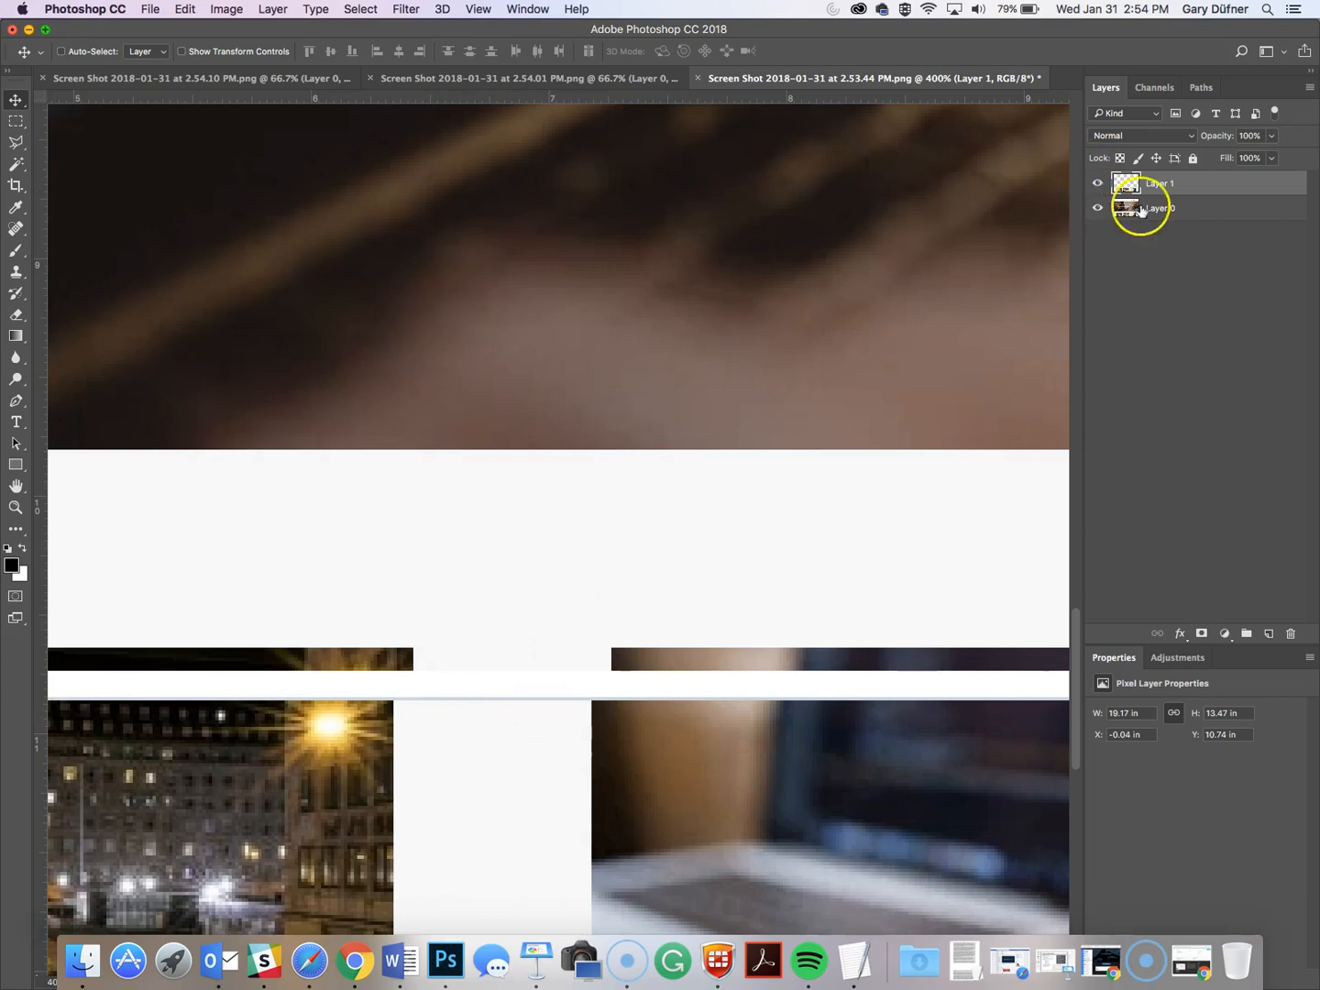
pyautogui.keyDown('alt'); pyautogui.click(695, 592); pyautogui.keyUp('alt')
pyautogui.keyDown('alt'); pyautogui.click(680, 598); pyautogui.keyUp('alt')
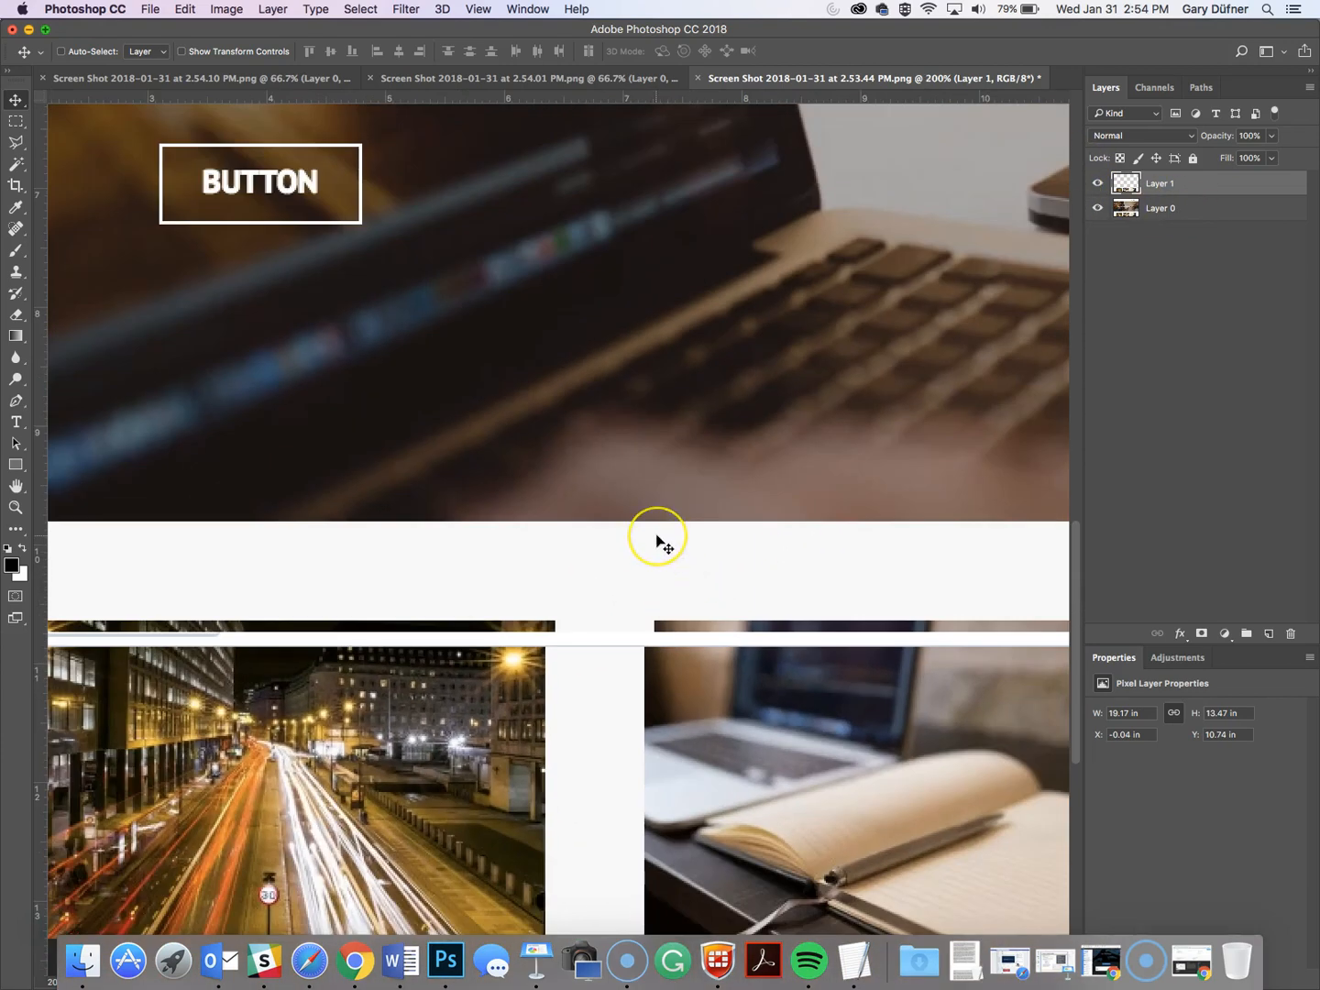
# - Nudge Layer 1 right to X 0.04 in to line up its image edges with Layer 0, and check the seam up close
pyautogui.press('Right')
pyautogui.press('Right')
pyautogui.press('Right')
pyautogui.press('Right')
pyautogui.press('Right')
pyautogui.press('Right')
pyautogui.press('Right')
pyautogui.press('Right')
pyautogui.press('Right')
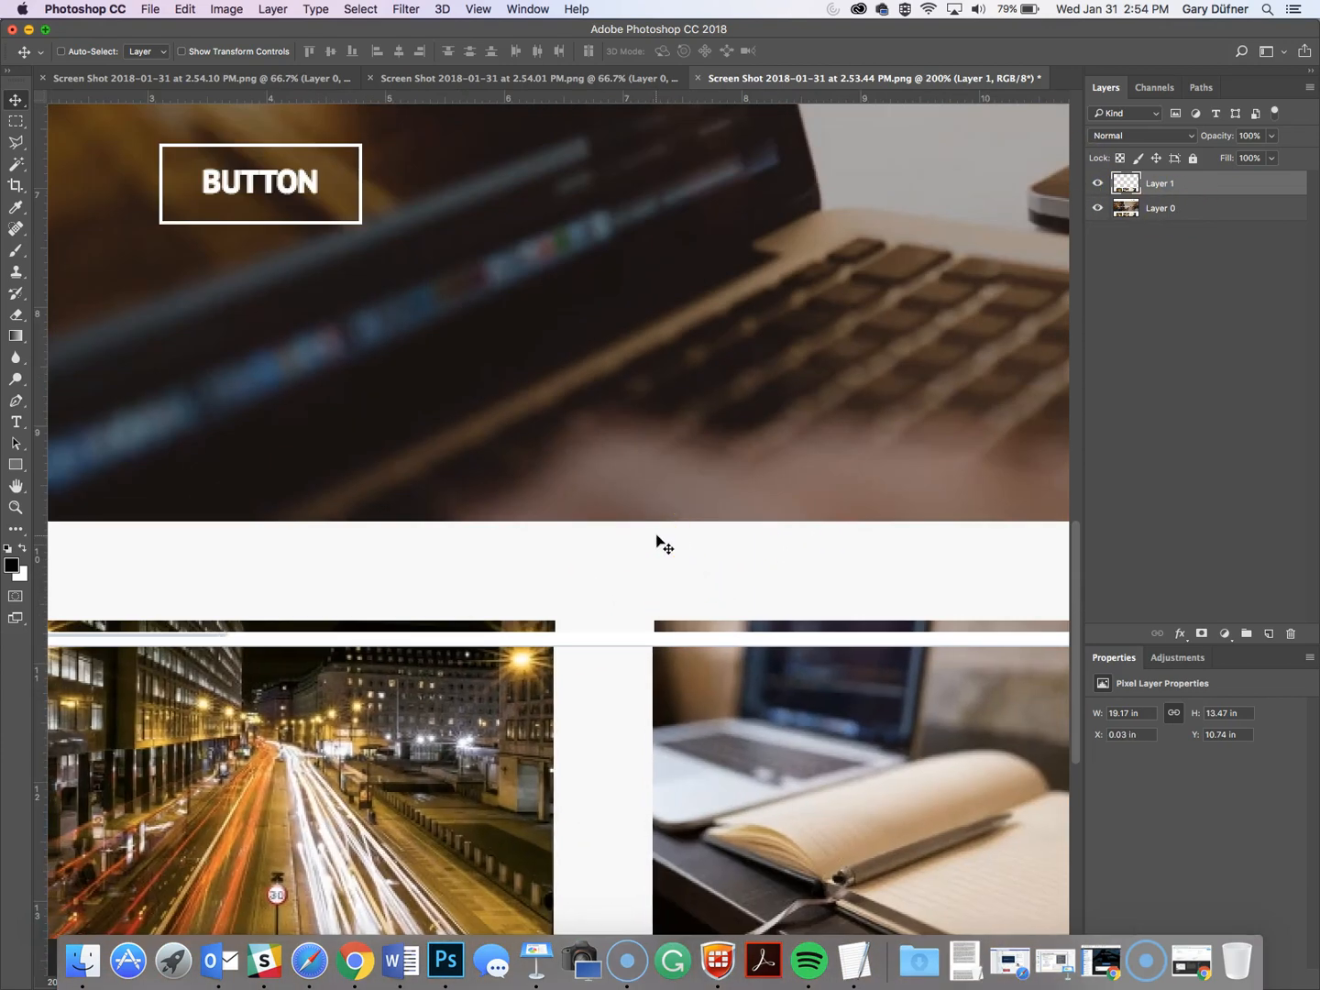
pyautogui.press('Right')
pyautogui.keyDown('super'); pyautogui.click(668, 630); pyautogui.keyUp('super')
pyautogui.keyDown('super'); pyautogui.click(668, 631); pyautogui.keyUp('super')
pyautogui.keyDown('super'); pyautogui.click(667, 632); pyautogui.keyUp('super')
pyautogui.keyDown('super'); pyautogui.click(667, 632); pyautogui.keyUp('super')
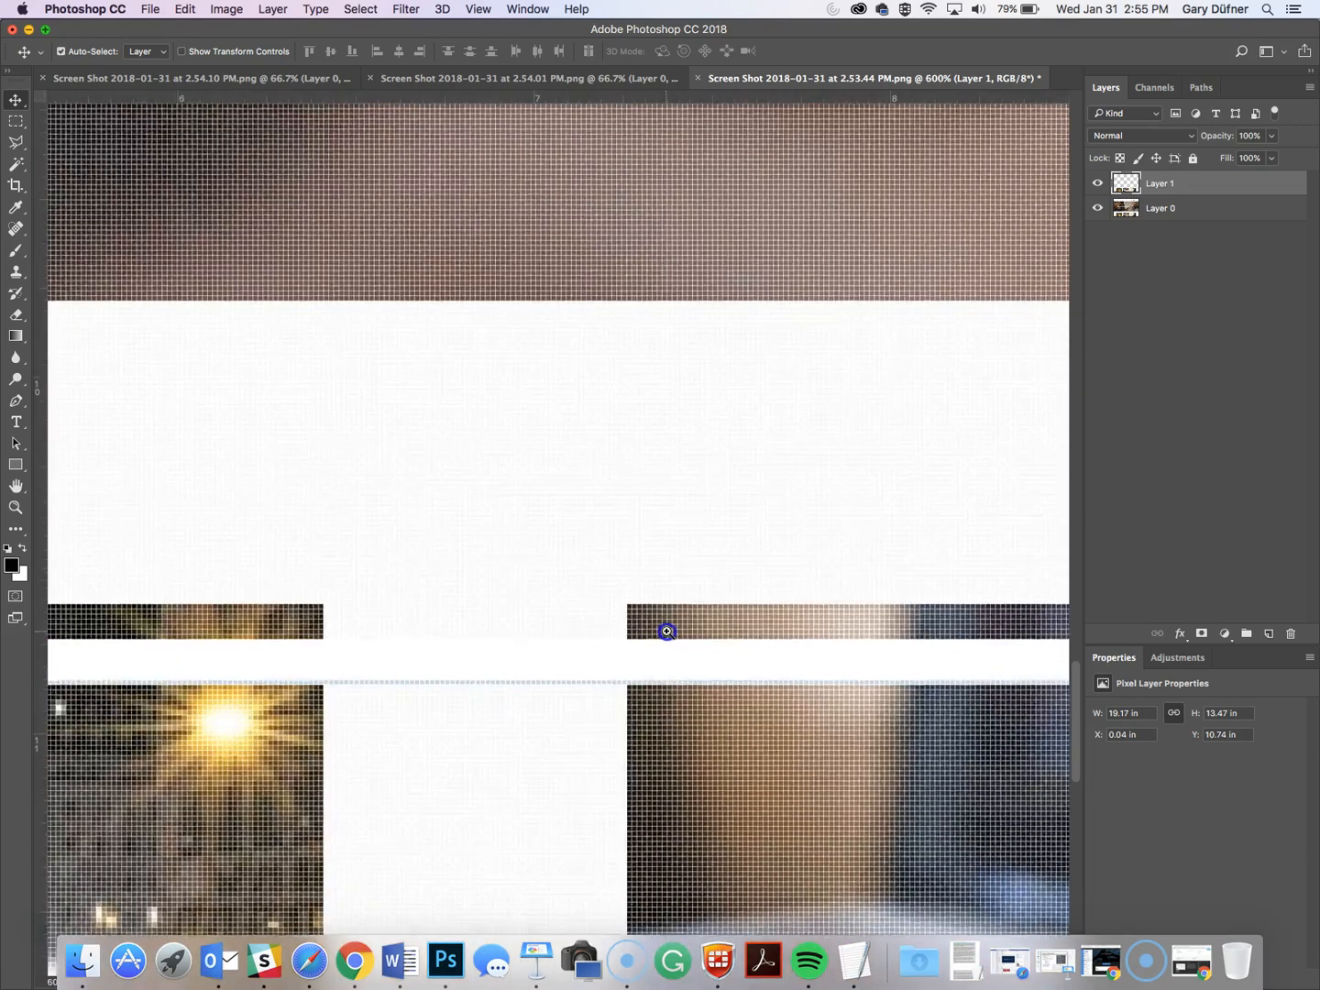
pyautogui.keyDown('super'); pyautogui.click(667, 632); pyautogui.keyUp('super')
pyautogui.keyDown('alt'); pyautogui.click(658, 705); pyautogui.keyUp('alt')
pyautogui.keyDown('alt'); pyautogui.click(658, 705); pyautogui.keyUp('alt')
pyautogui.keyDown('alt'); pyautogui.click(658, 706); pyautogui.keyUp('alt')
pyautogui.keyDown('alt'); pyautogui.click(658, 705); pyautogui.keyUp('alt')
pyautogui.keyDown('alt'); pyautogui.click(658, 705); pyautogui.keyUp('alt')
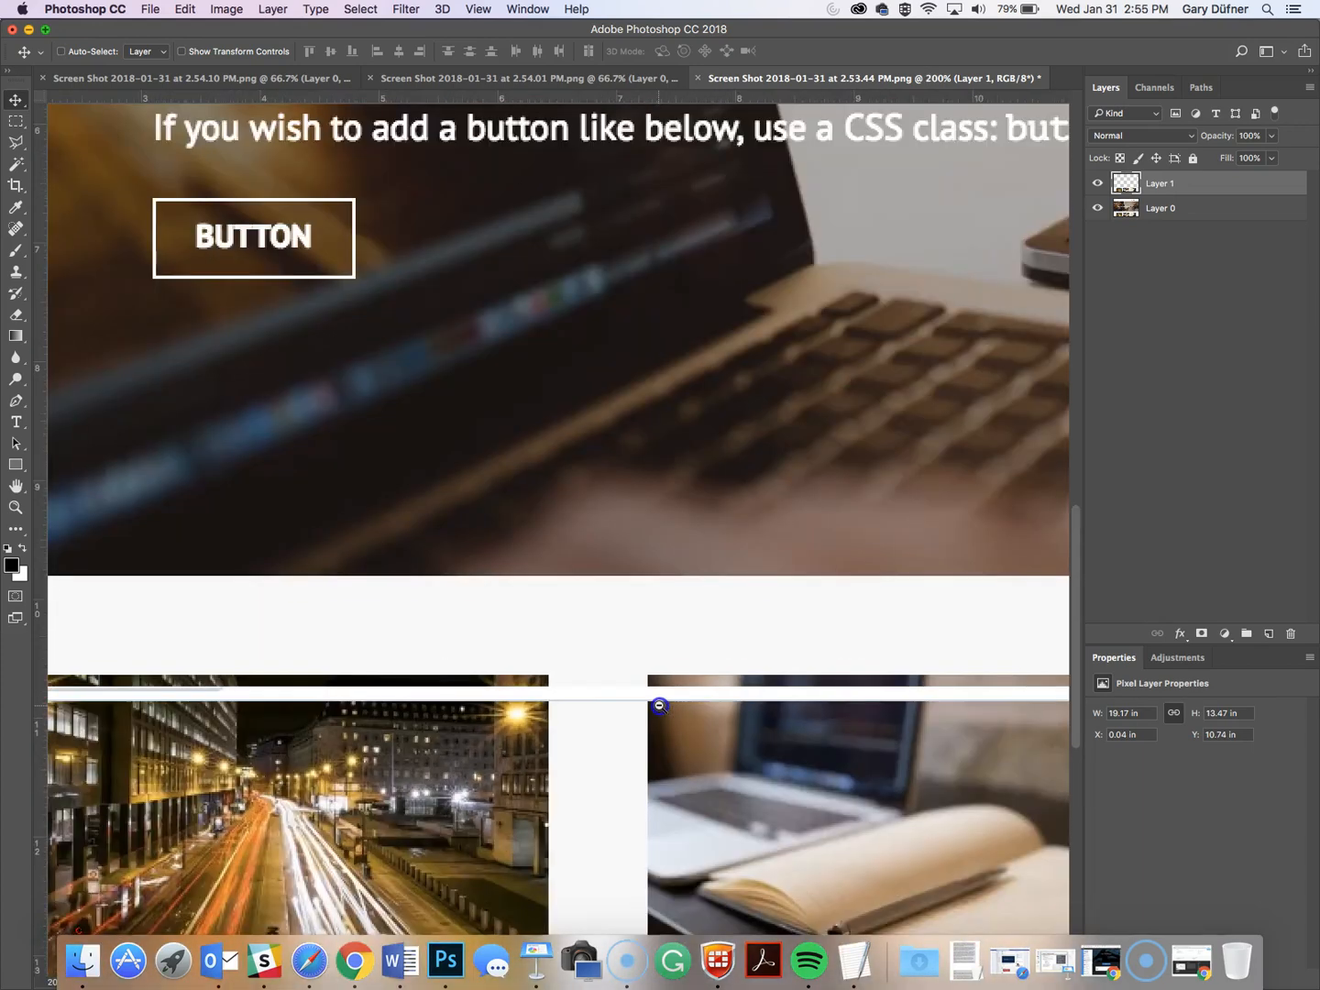
# - Select the strip of Layer 1 above the image row, including its browser edge, with the Rectangular Marquee, delete it, and deselect
pyautogui.keyDown('alt'); pyautogui.click(659, 705); pyautogui.keyUp('alt')
pyautogui.keyDown('alt'); pyautogui.click(659, 705); pyautogui.keyUp('alt')
pyautogui.click(15, 120)
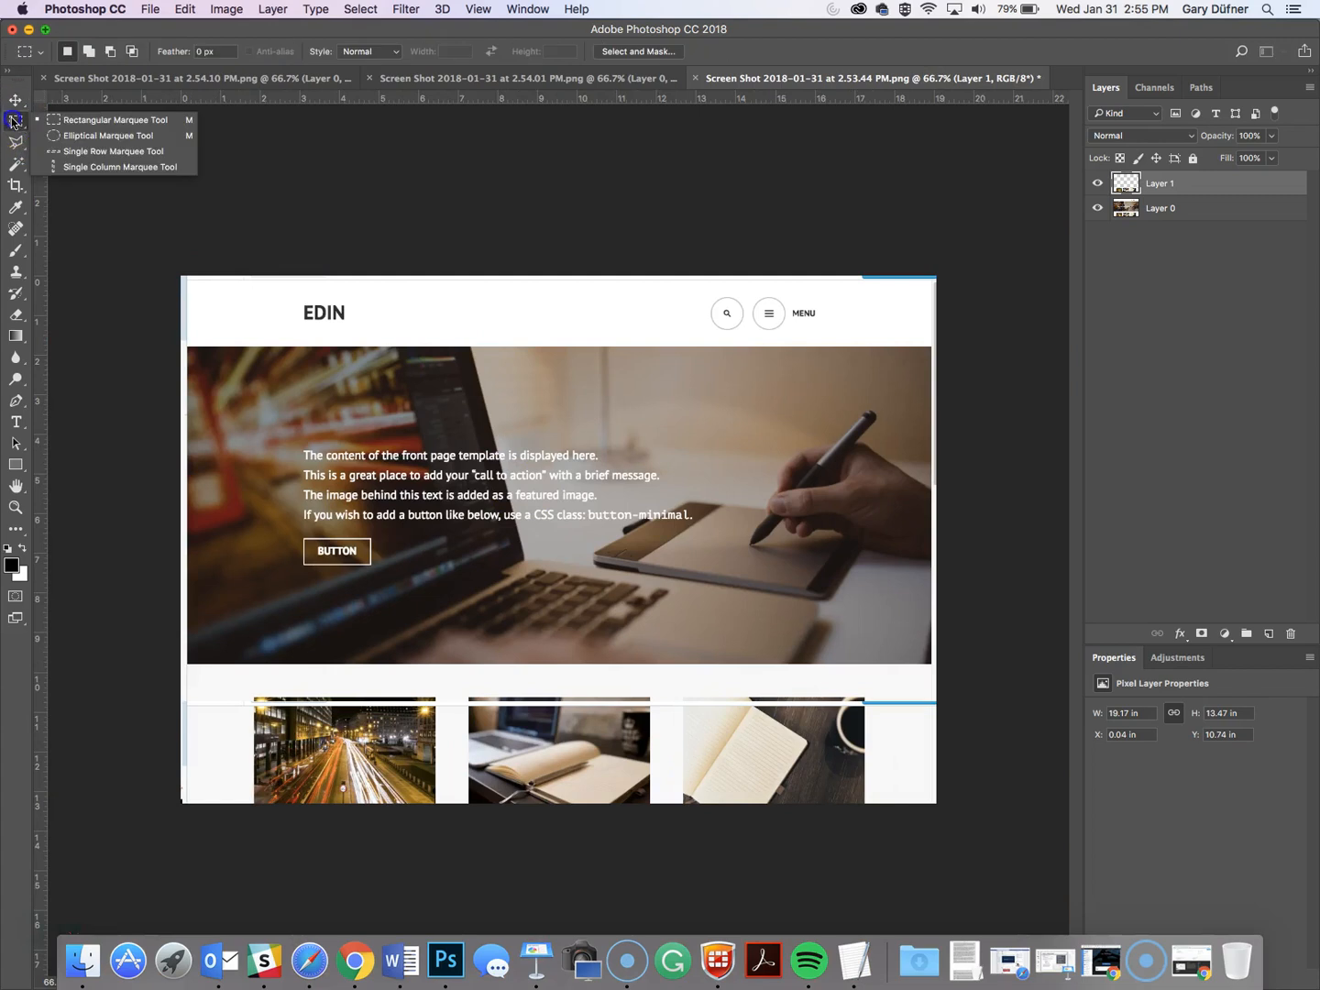
pyautogui.click(64, 126)
pyautogui.moveTo(182, 496); pyautogui.dragTo(1073, 709)
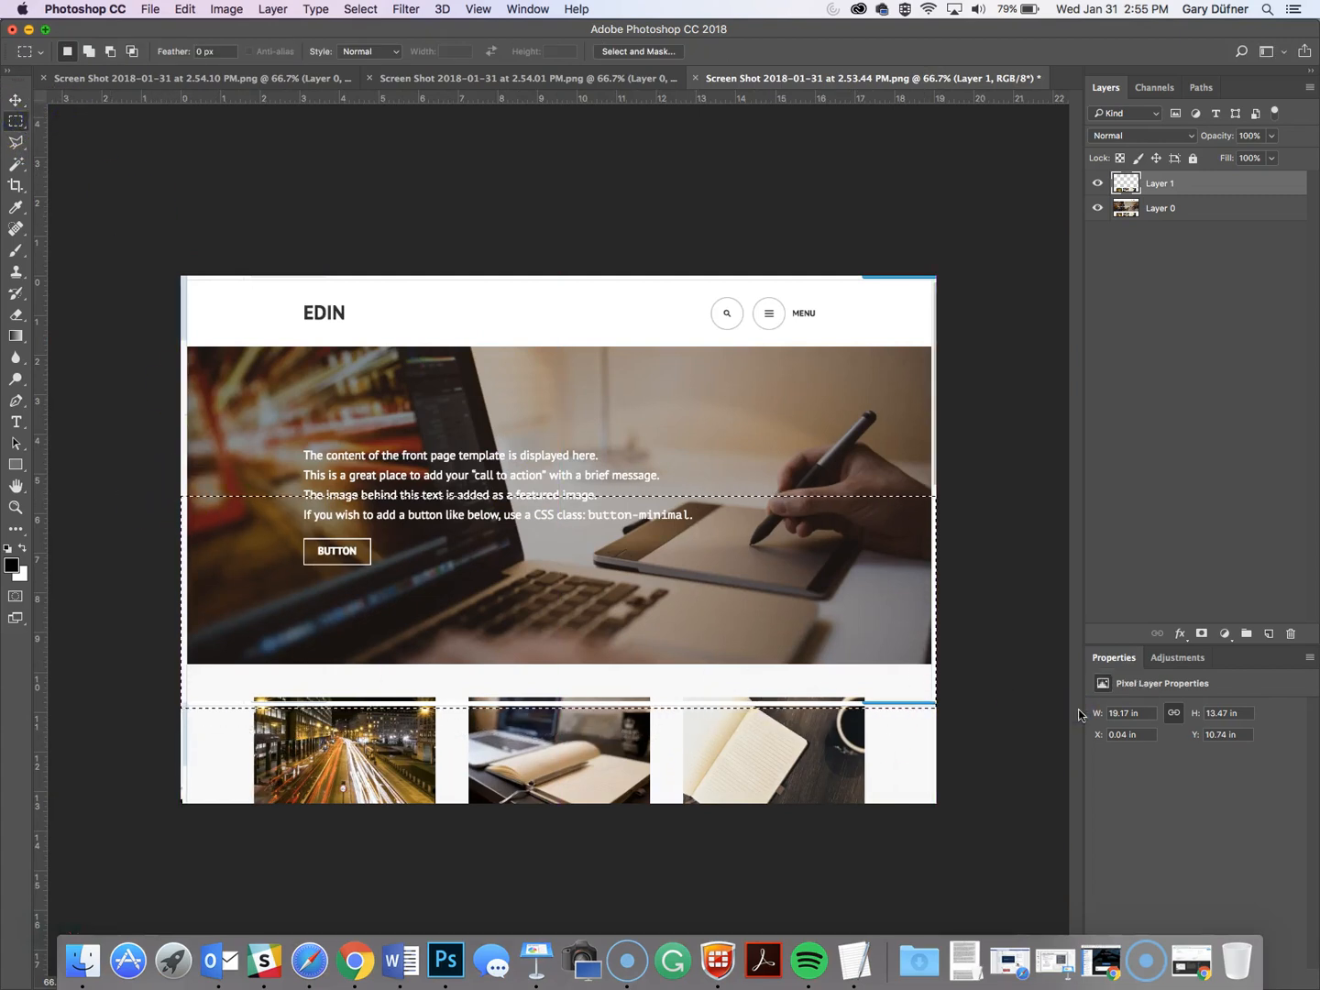
pyautogui.click(15, 99)
pyautogui.press('super+d')
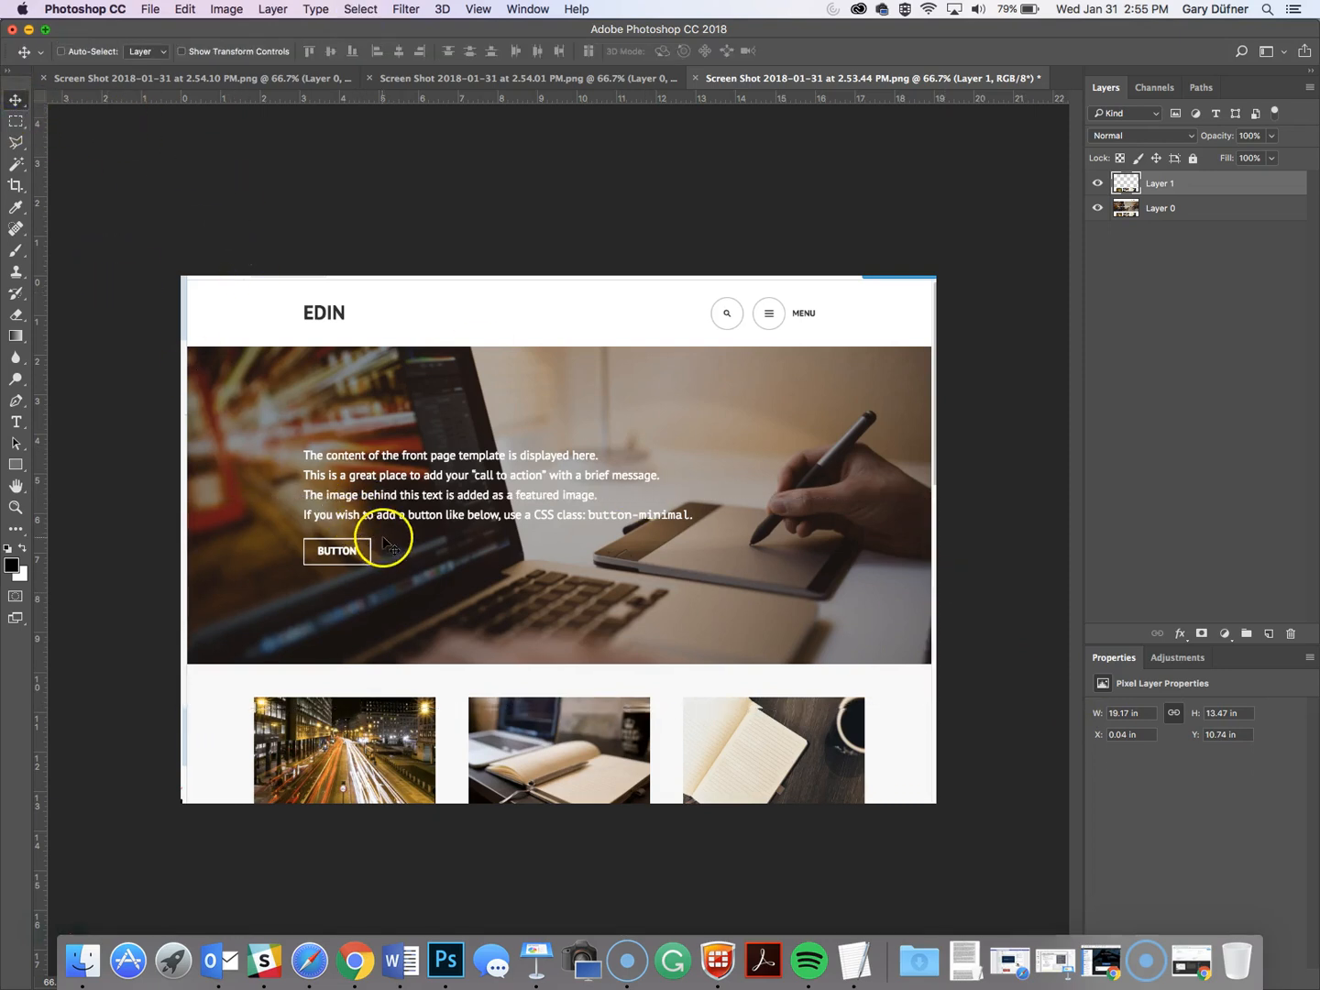
# - Nudge Layer 1 vertically to Y 10.63 in to match the image row in Layer 0, and compare the seam with Layer 1 hidden and shown
pyautogui.keyDown('super'); pyautogui.click(419, 717); pyautogui.keyUp('super')
pyautogui.keyDown('super'); pyautogui.click(419, 717); pyautogui.keyUp('super')
pyautogui.keyDown('super'); pyautogui.click(422, 717); pyautogui.keyUp('super')
pyautogui.keyDown('super'); pyautogui.click(421, 717); pyautogui.keyUp('super')
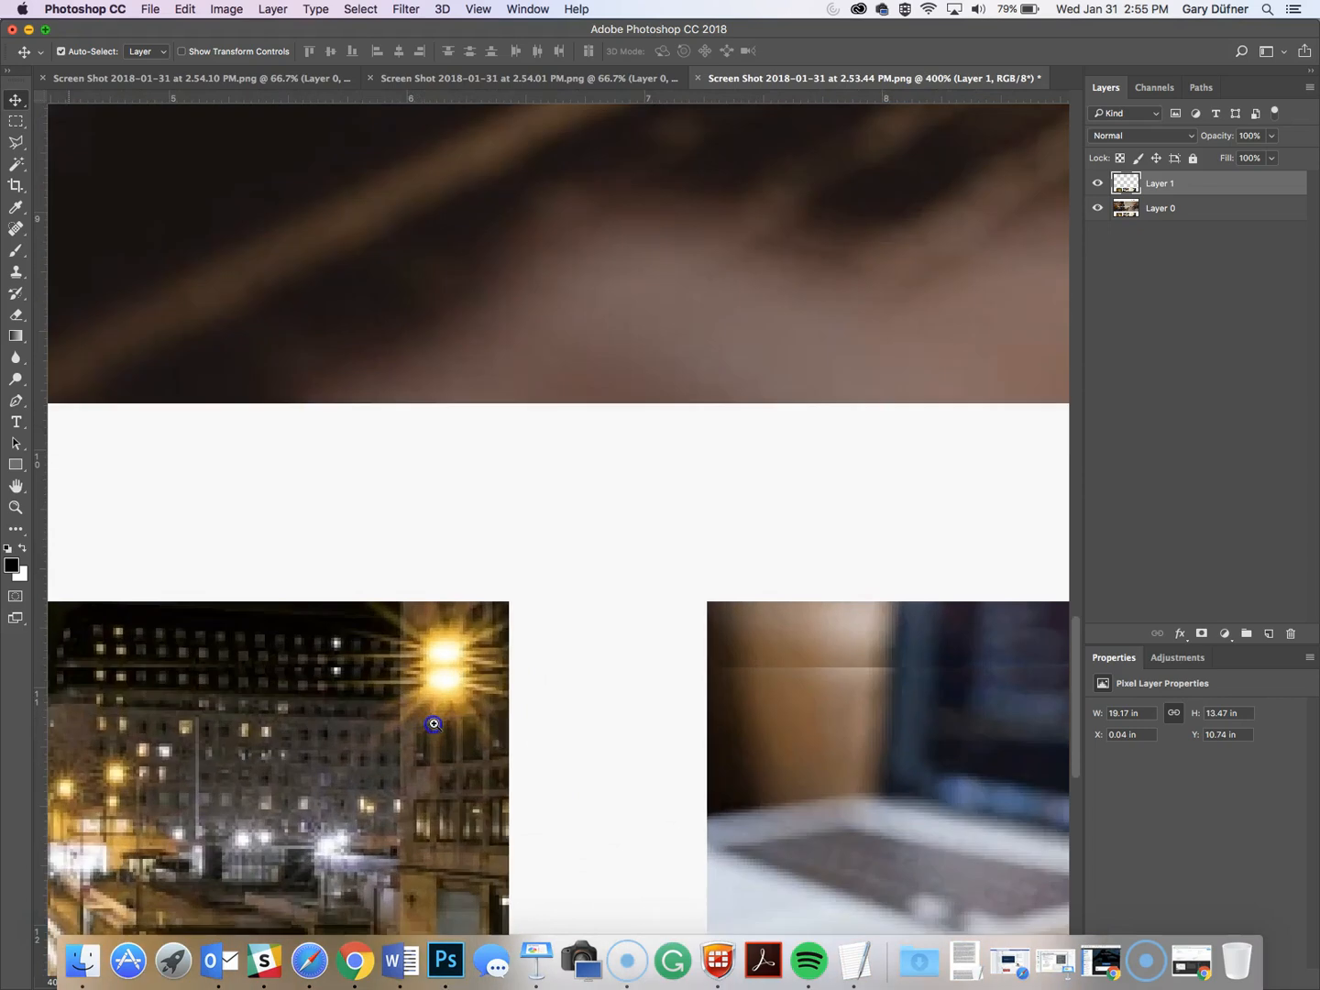
pyautogui.press('Down')
pyautogui.press('Down')
pyautogui.press('Down')
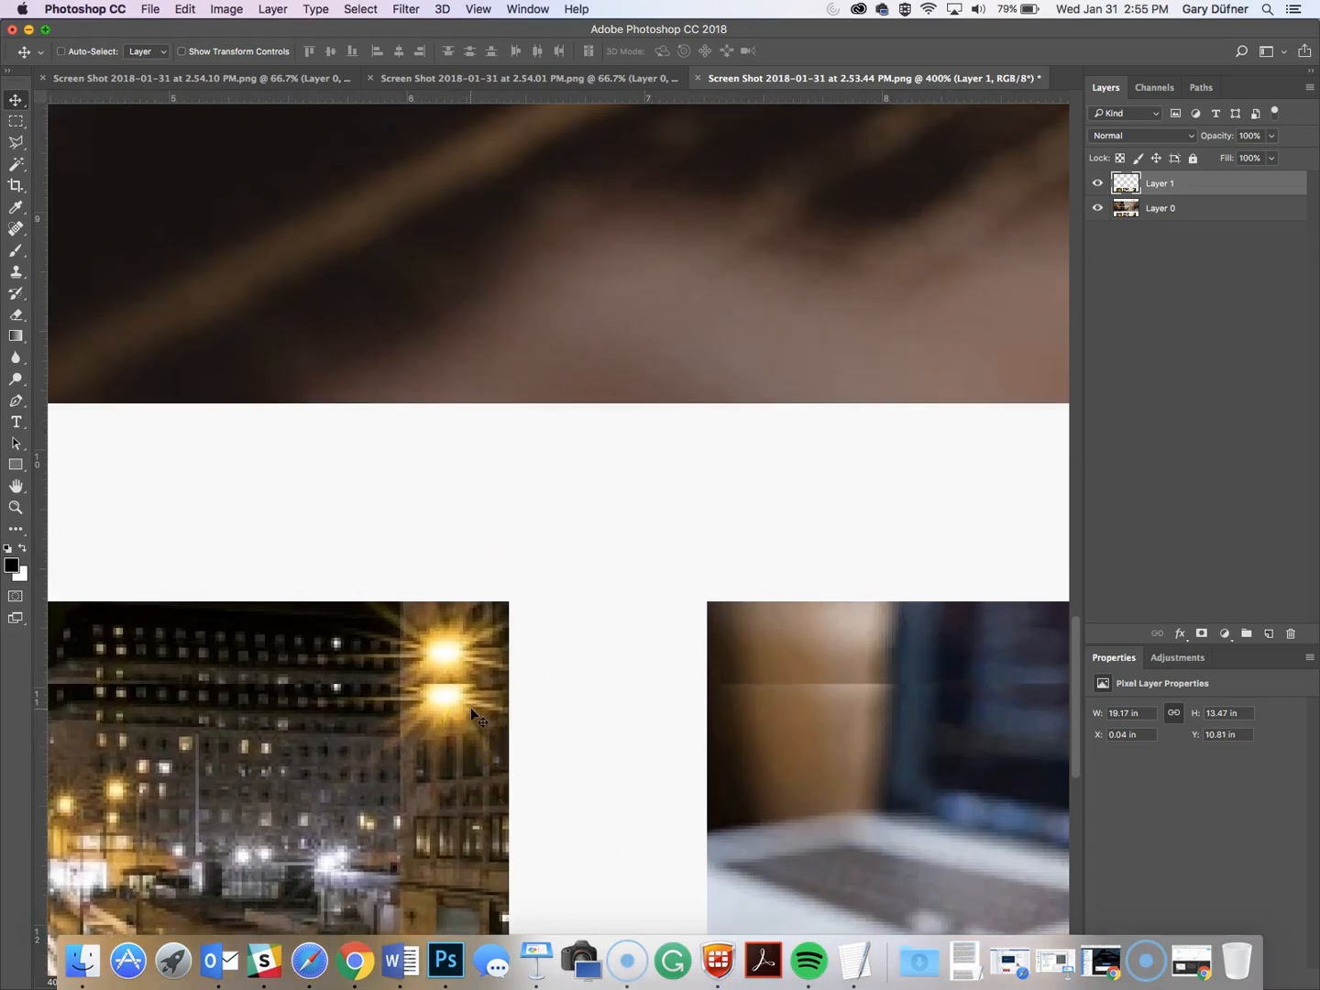
pyautogui.press('Down')
pyautogui.press('Down')
pyautogui.press('Down')
pyautogui.press('Down')
pyautogui.press('Down')
pyautogui.press('Down')
pyautogui.press('Down')
pyautogui.press('Down')
pyautogui.press('Down')
pyautogui.press('Down')
pyautogui.press('Down')
pyautogui.press('Down')
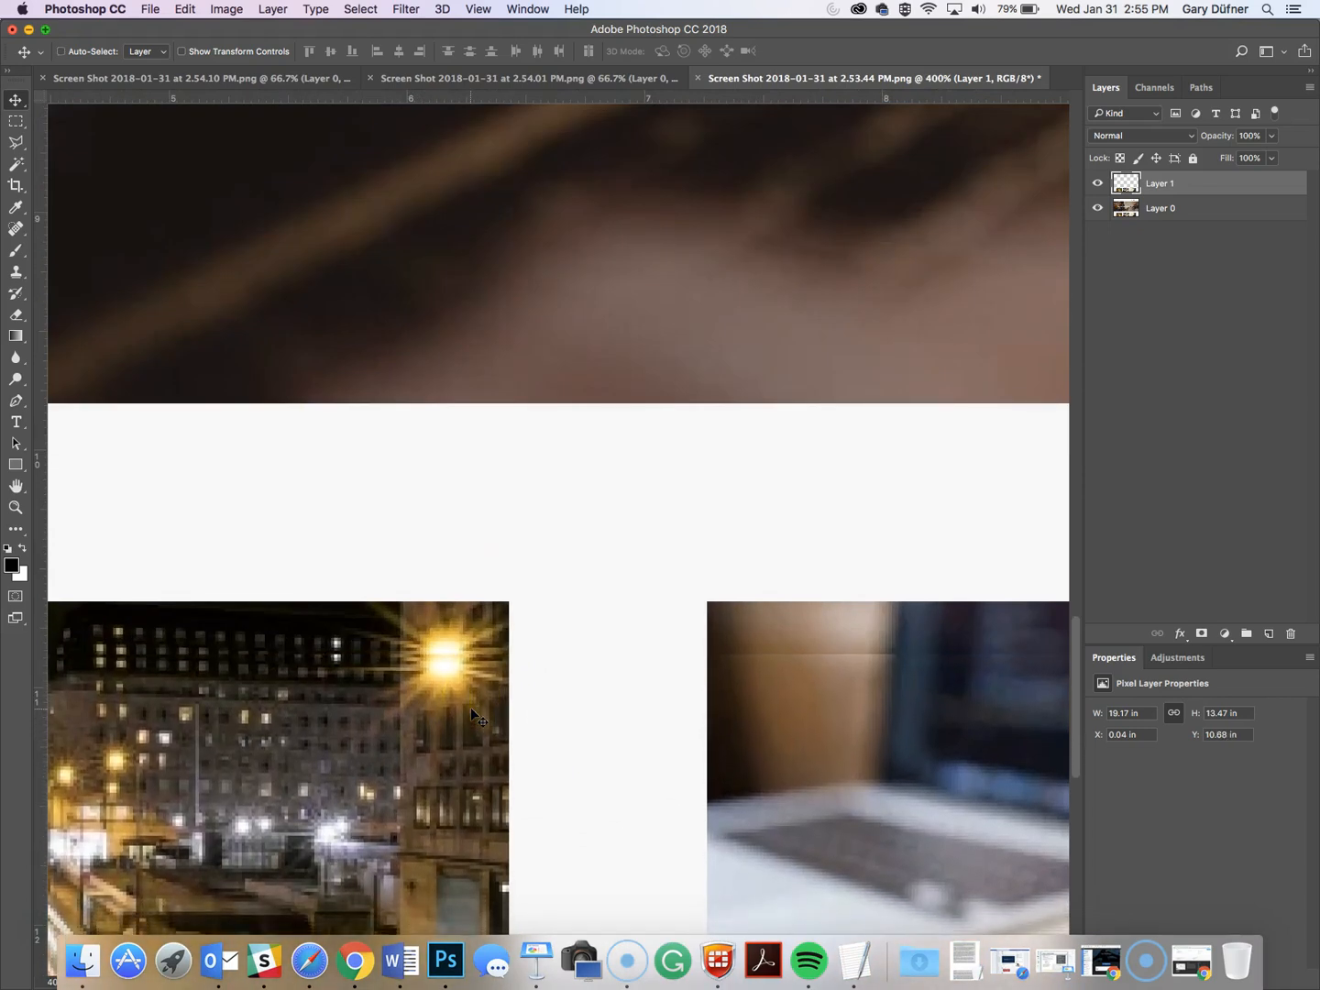
pyautogui.press('Up')
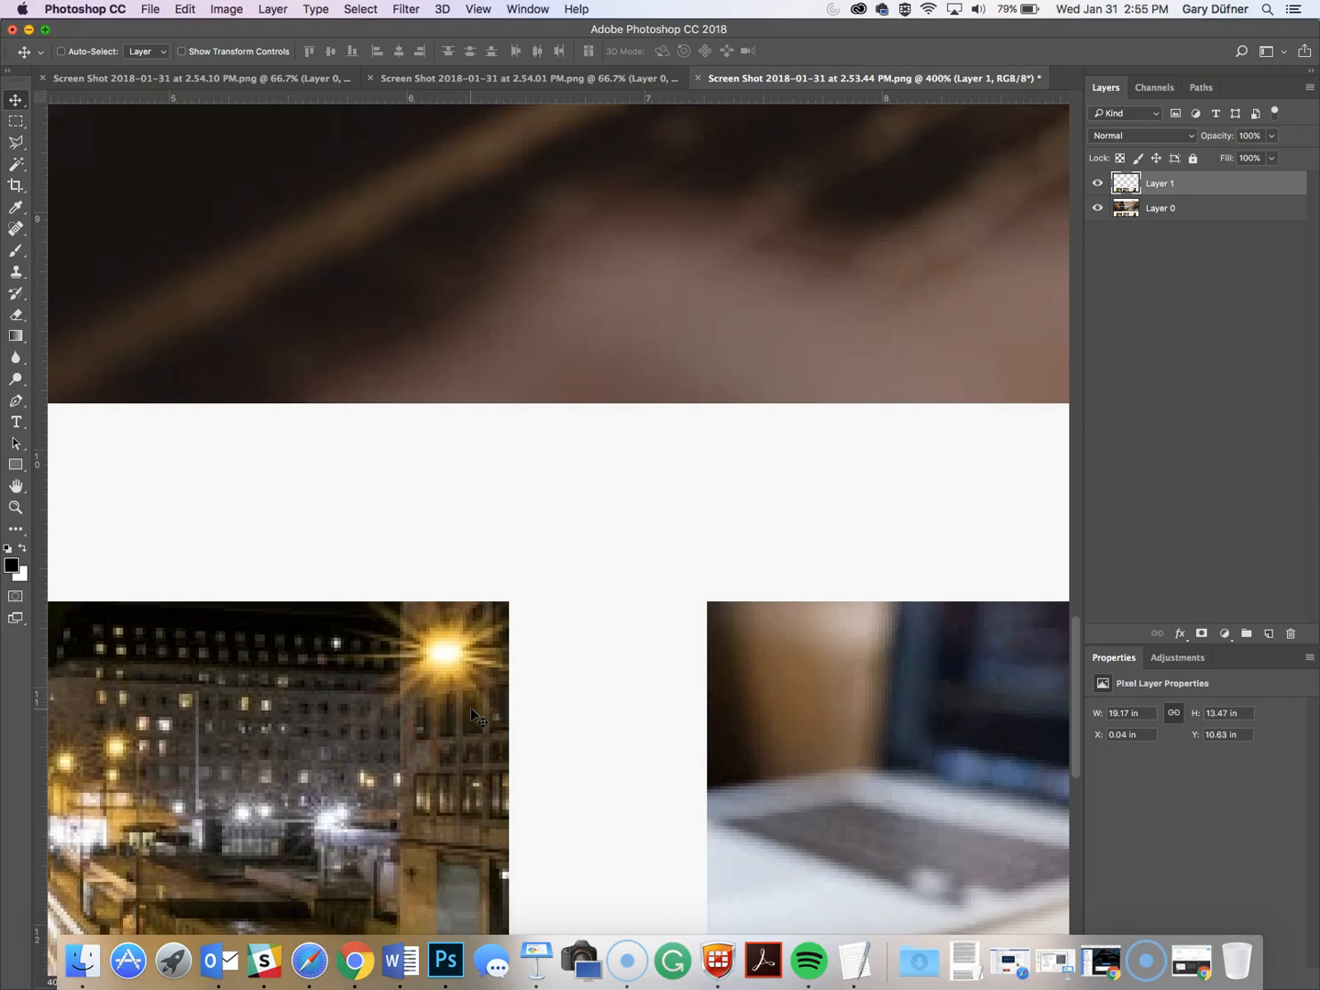
pyautogui.doubleClick(15, 507)
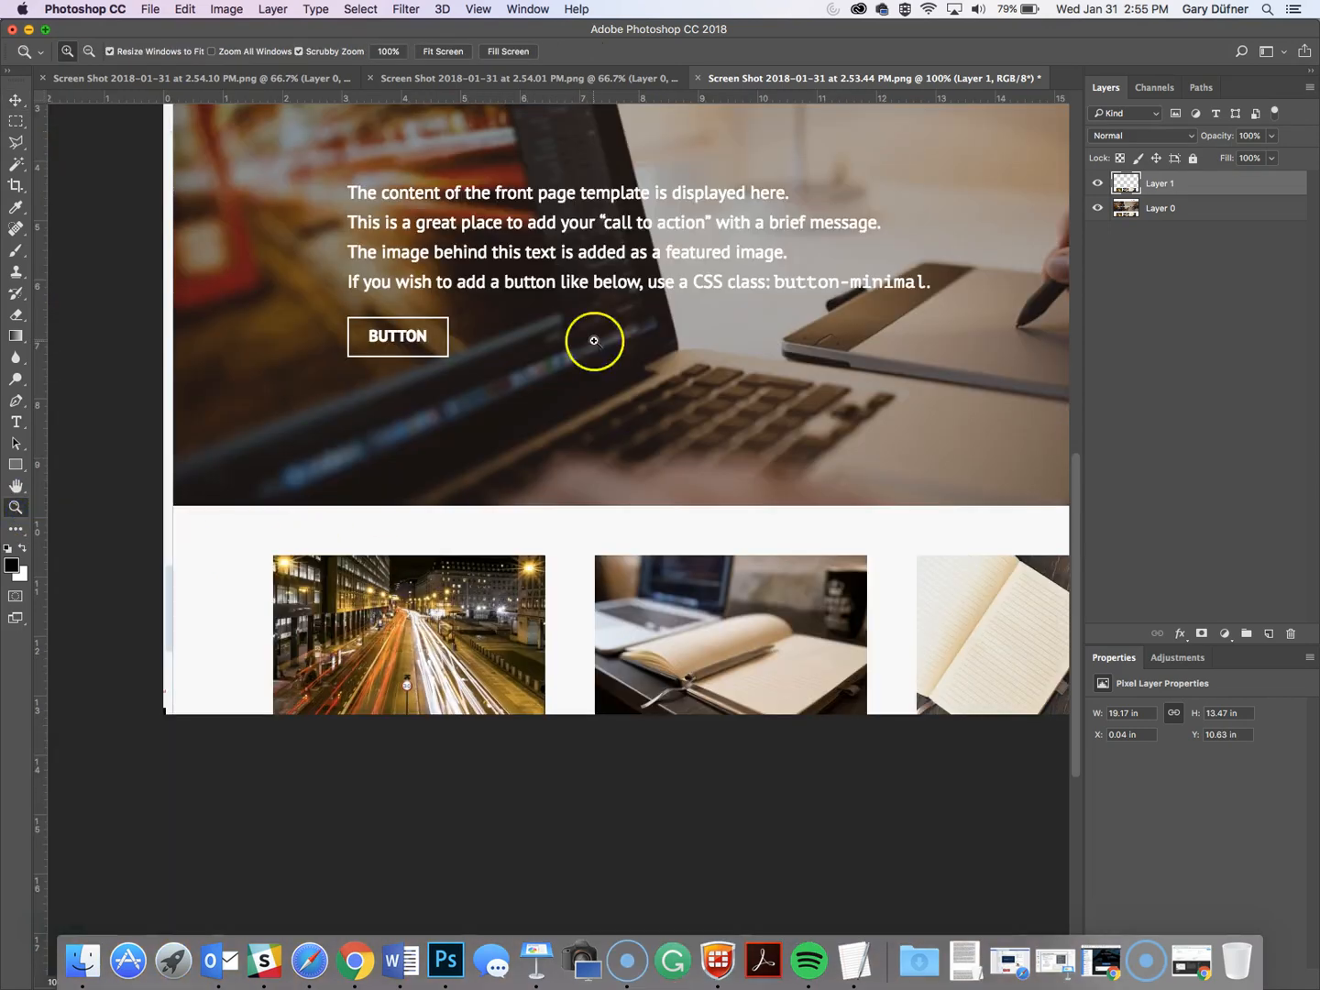
pyautogui.click(1097, 184)
pyautogui.click(1098, 183)
pyautogui.click(1097, 183)
pyautogui.click(1098, 183)
pyautogui.keyDown('alt'); pyautogui.click(731, 435); pyautogui.keyUp('alt')
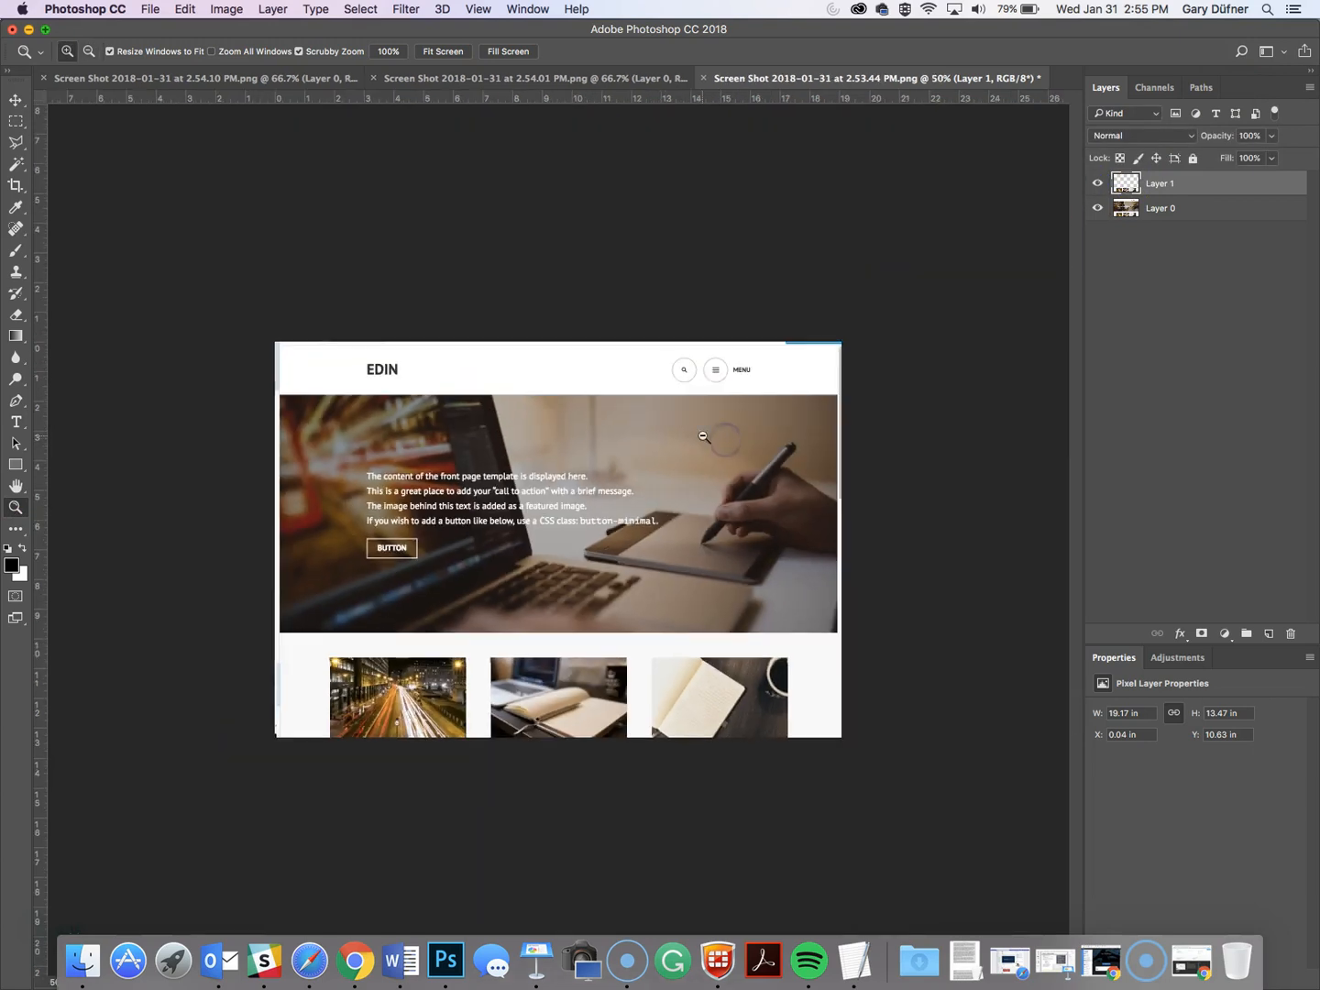
# - Extend the canvas downward to about 50 in tall with the Crop tool, and compare the page with Layer 1 hidden and shown
pyautogui.click(14, 186)
pyautogui.moveTo(14, 186); pyautogui.dragTo(65, 182)
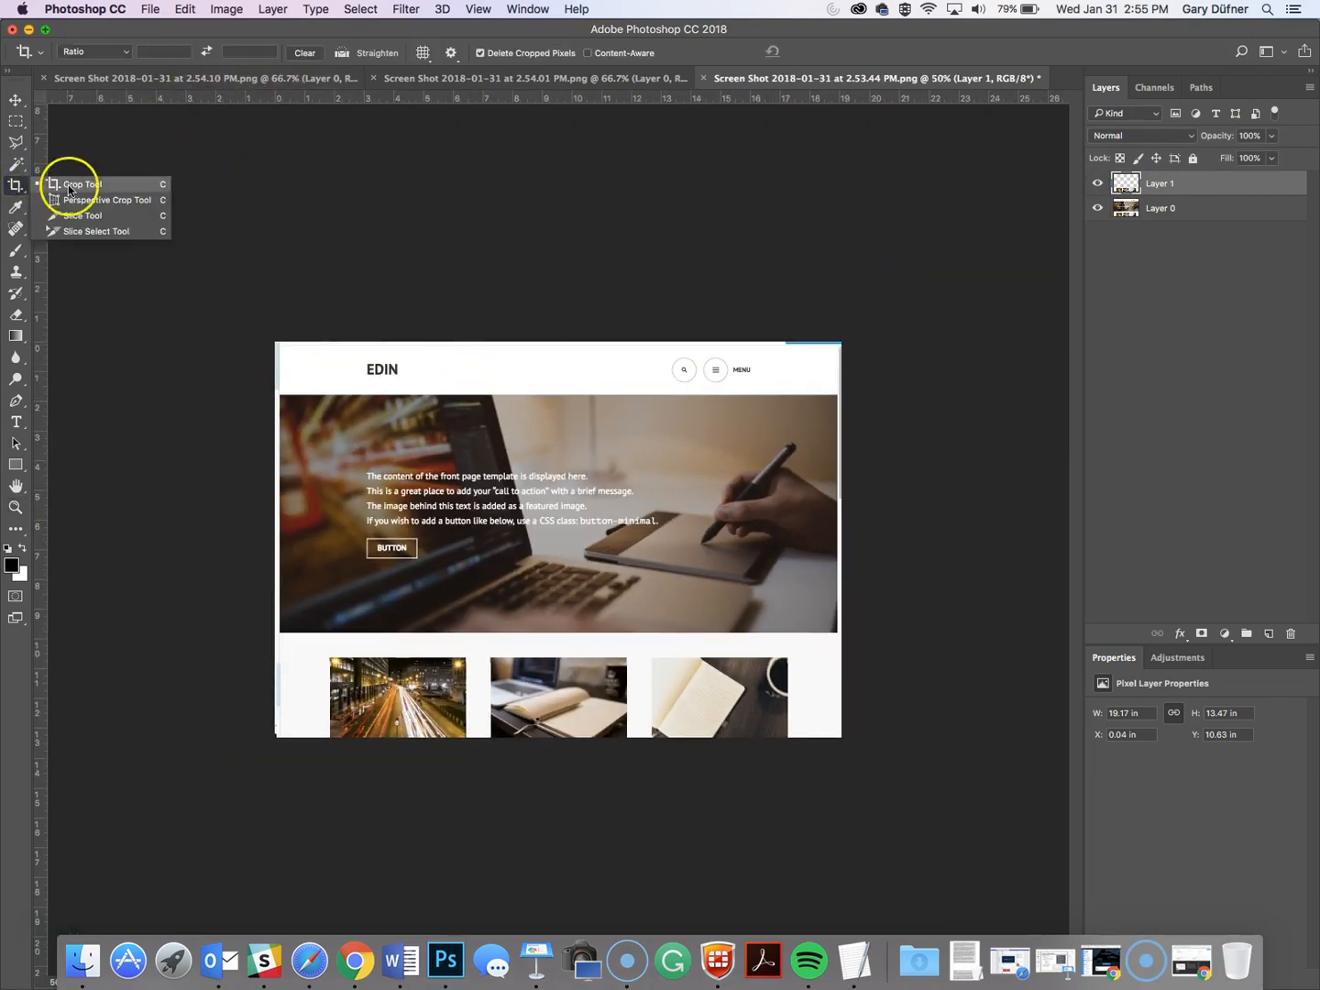
pyautogui.keyDown('alt'); pyautogui.click(570, 406); pyautogui.keyUp('alt')
pyautogui.keyDown('alt'); pyautogui.click(569, 429); pyautogui.keyUp('alt')
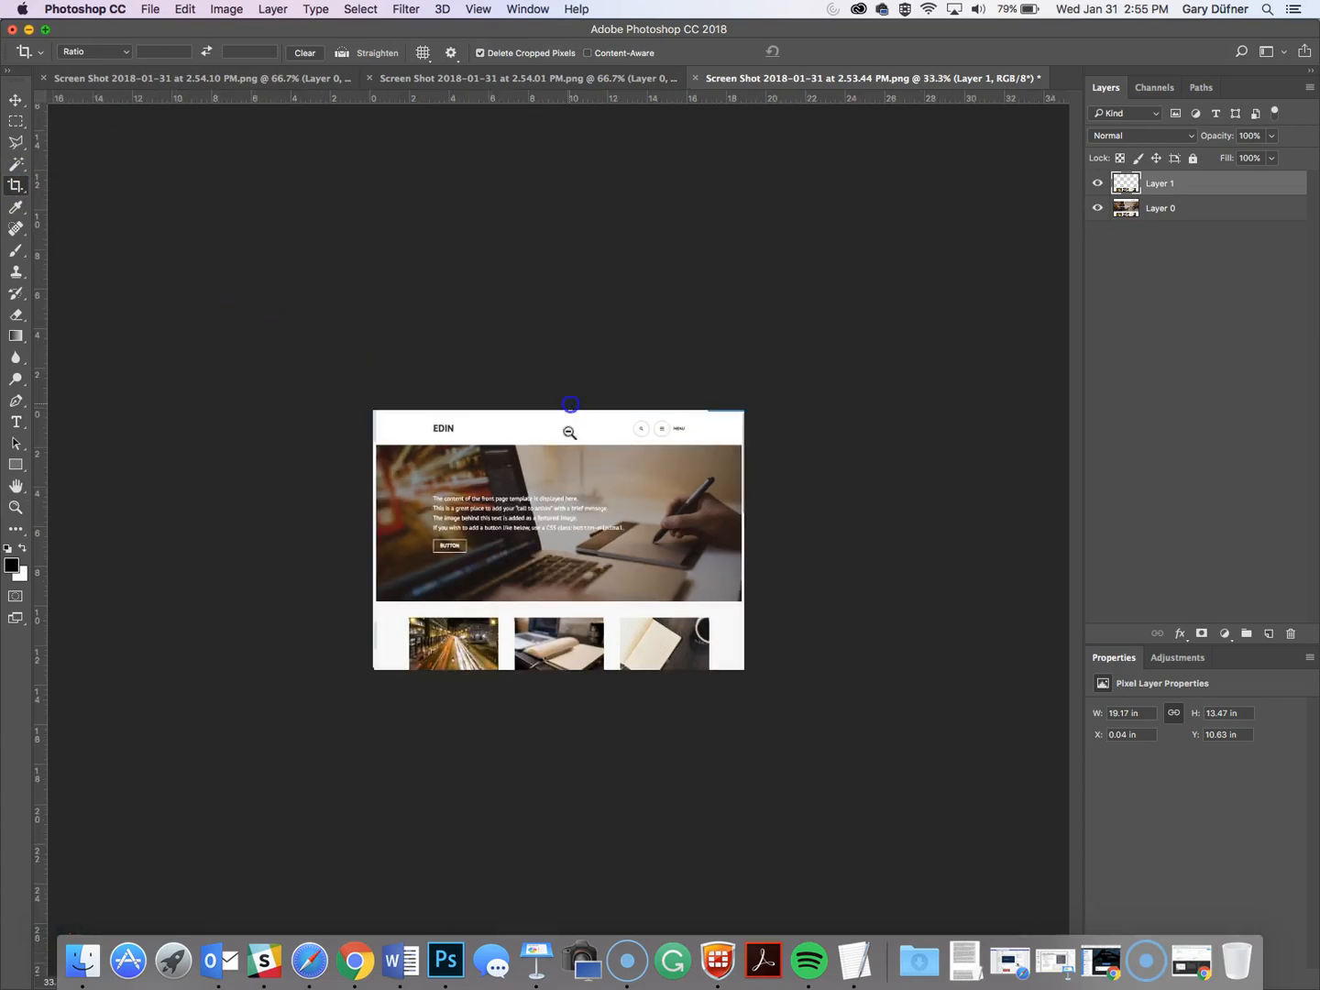
pyautogui.keyDown('alt'); pyautogui.click(562, 470); pyautogui.keyUp('alt')
pyautogui.keyDown('alt'); pyautogui.click(561, 472); pyautogui.keyUp('alt')
pyautogui.moveTo(476, 481); pyautogui.dragTo(687, 640)
pyautogui.moveTo(559, 590); pyautogui.dragTo(559, 867)
pyautogui.press('Return')
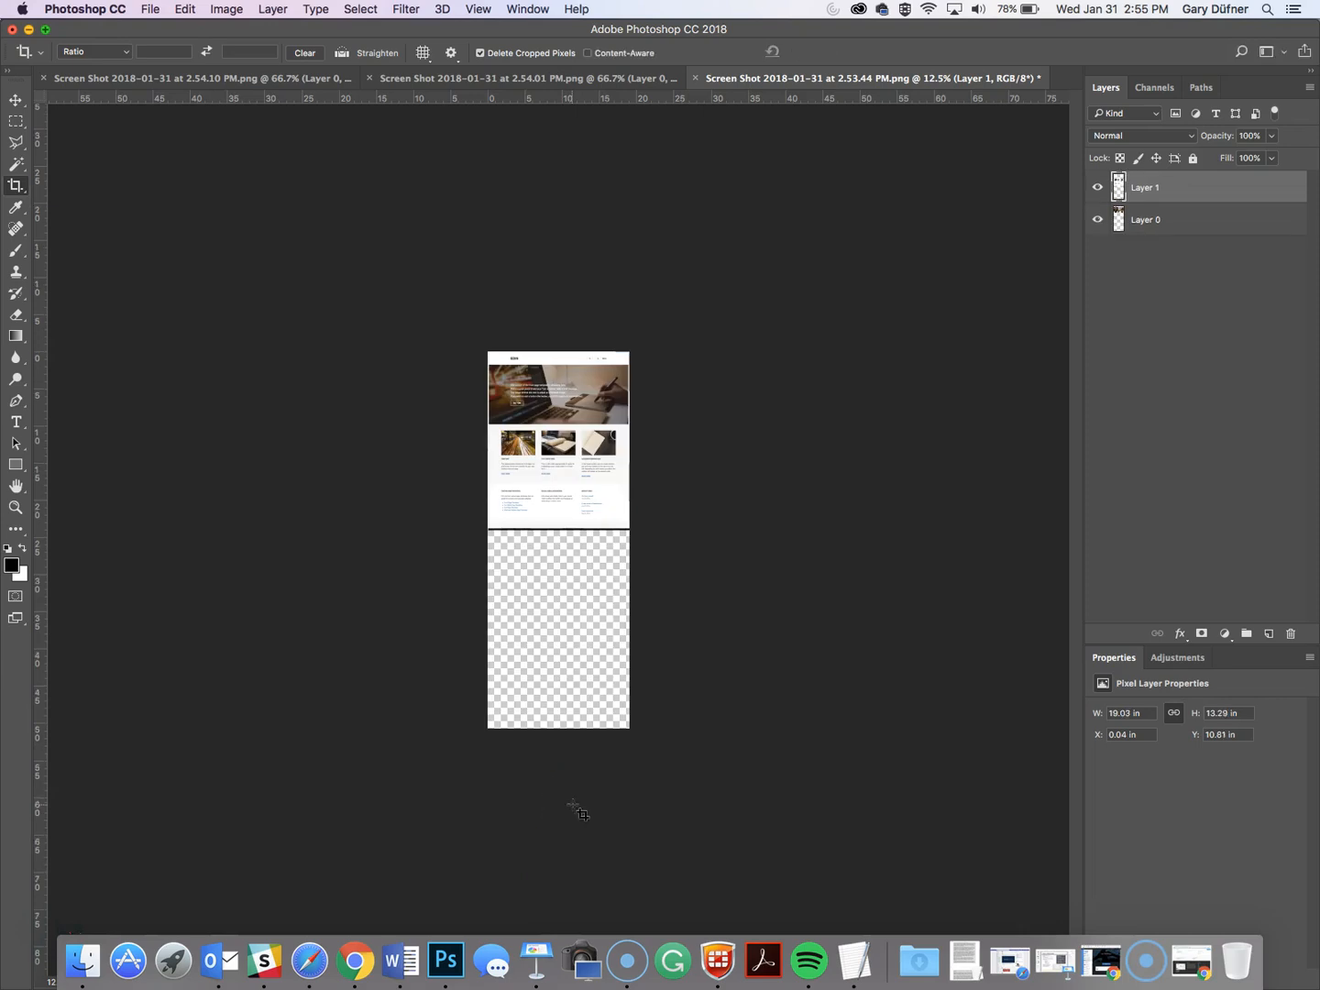
pyautogui.click(590, 442)
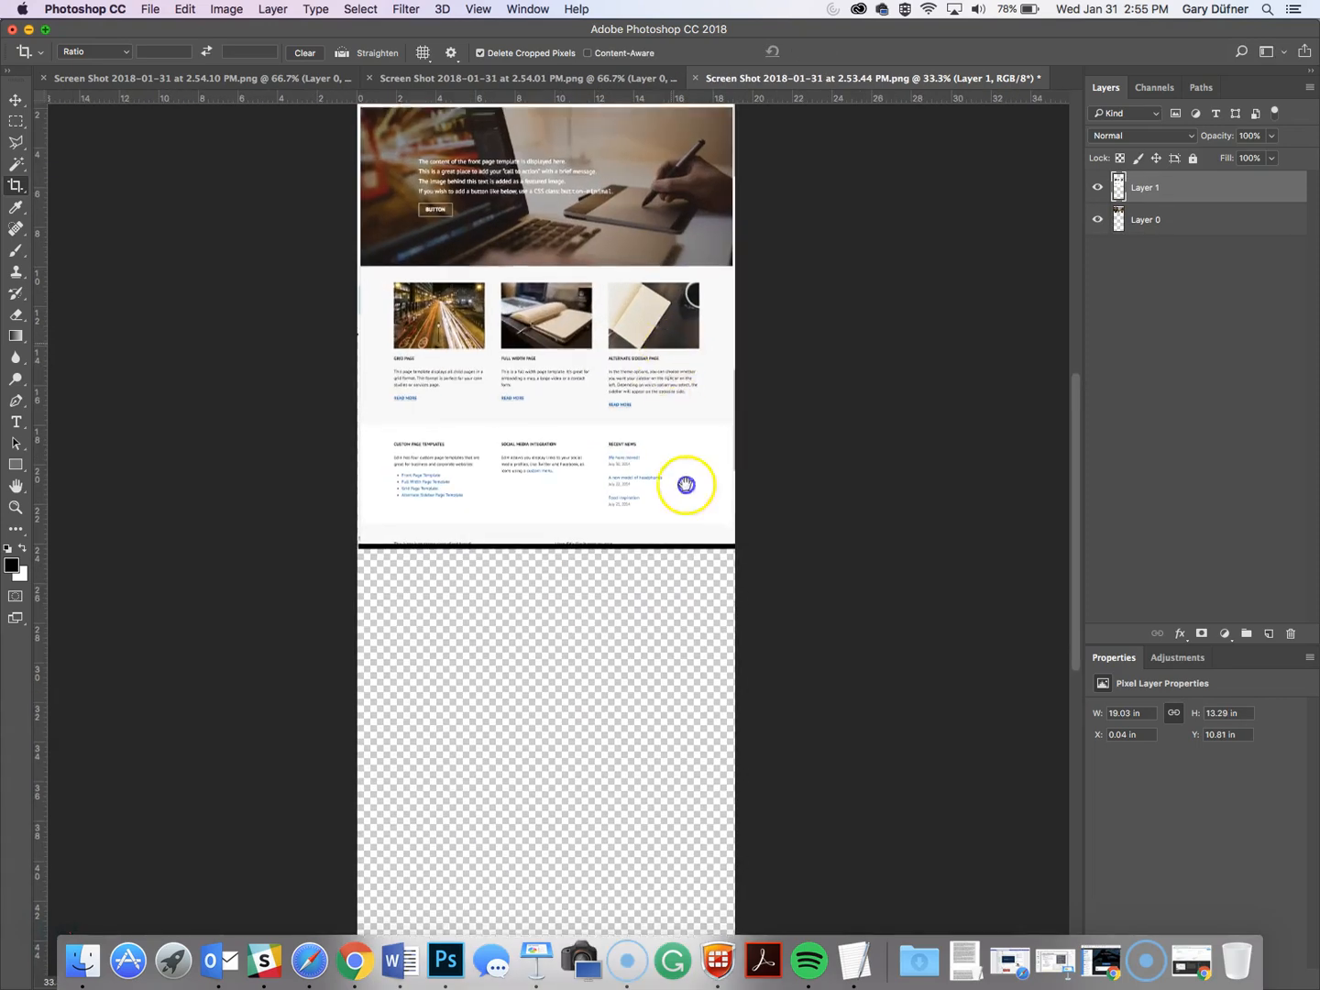
pyautogui.click(1099, 188)
pyautogui.click(1098, 188)
pyautogui.click(1098, 188)
pyautogui.click(1098, 187)
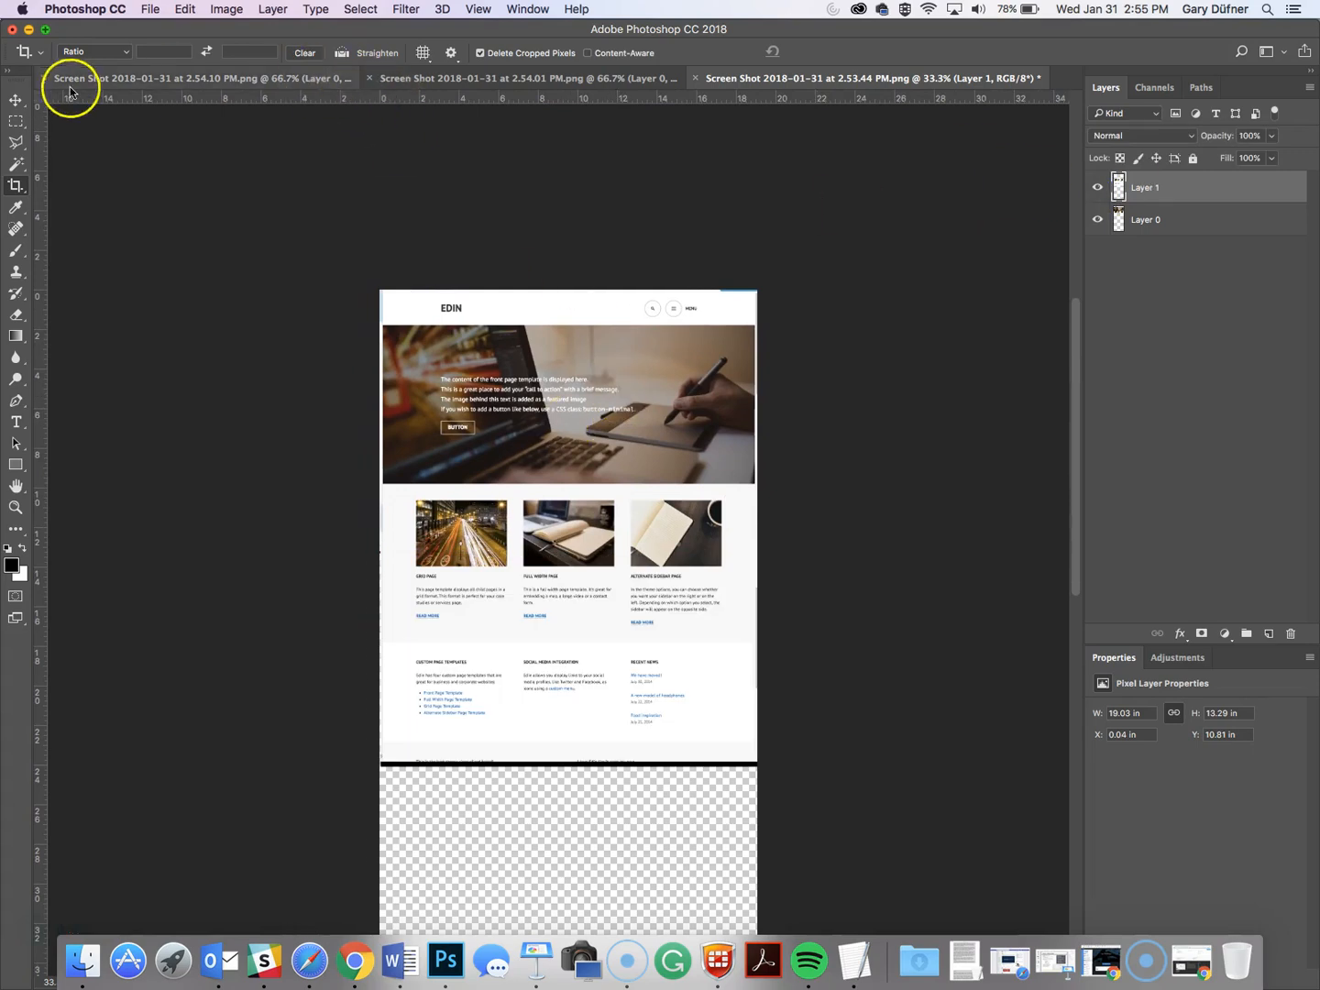
# - Copy the whole 2.54.10 PM image into the 2.53.44 PM document as a new layer at about X 0.47 in, Y 20.57 in
pyautogui.click(16, 99)
pyautogui.click(117, 78)
pyautogui.moveTo(427, 403); pyautogui.dragTo(497, 574)
pyautogui.moveTo(616, 510); pyautogui.dragTo(624, 550)
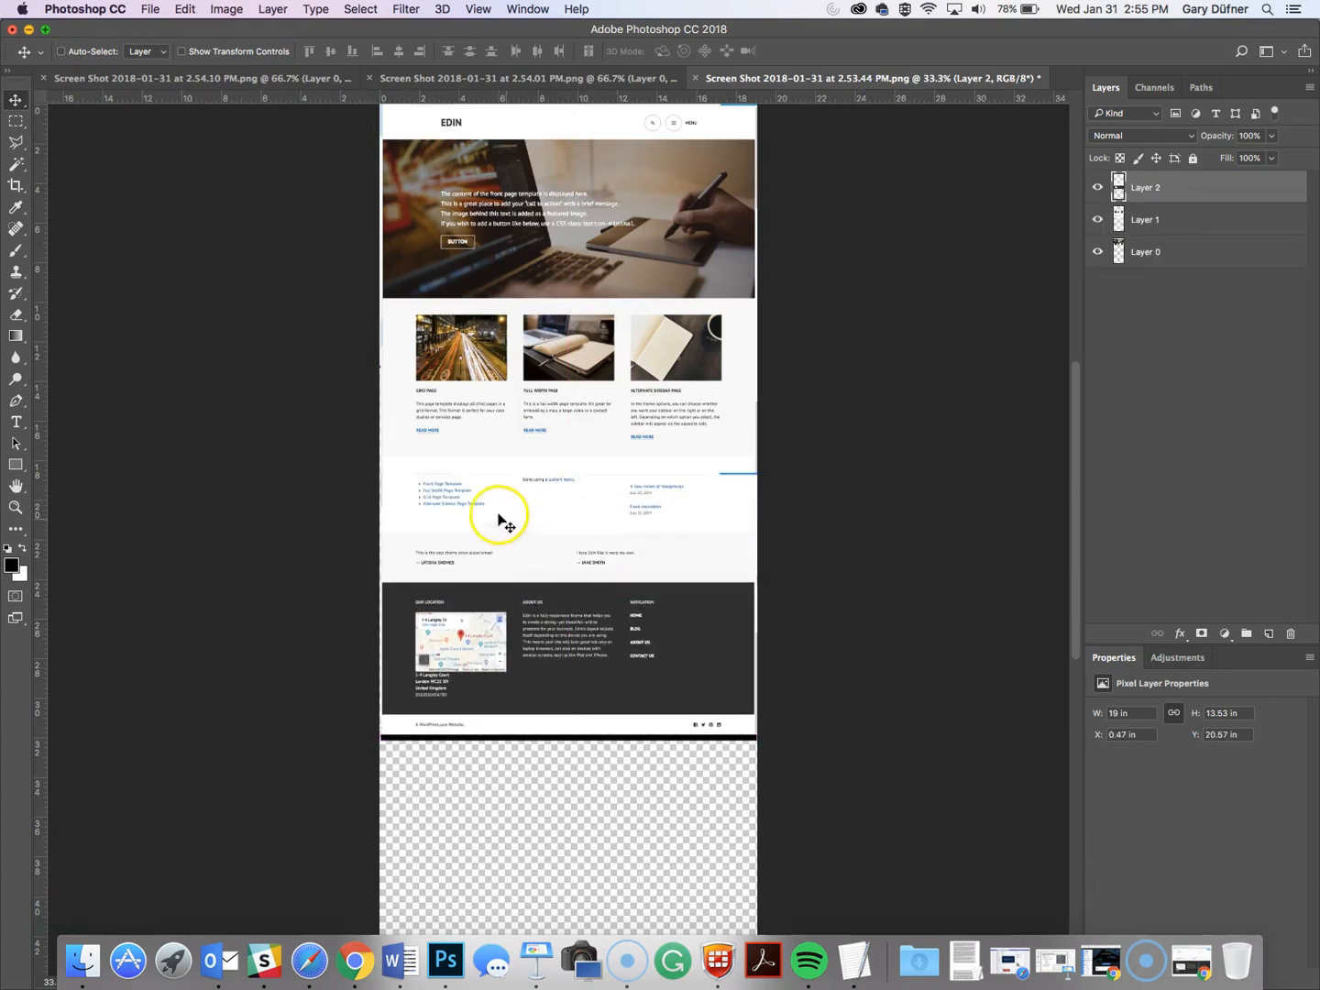
# - Lower Layer 2's opacity to 46% and move it to X 0.08 in, Y 19.79 in so its text overlaps the matching text in Layer 1
pyautogui.keyDown('super'); pyautogui.click(486, 514); pyautogui.keyUp('super')
pyautogui.moveTo(589, 631); pyautogui.dragTo(524, 613)
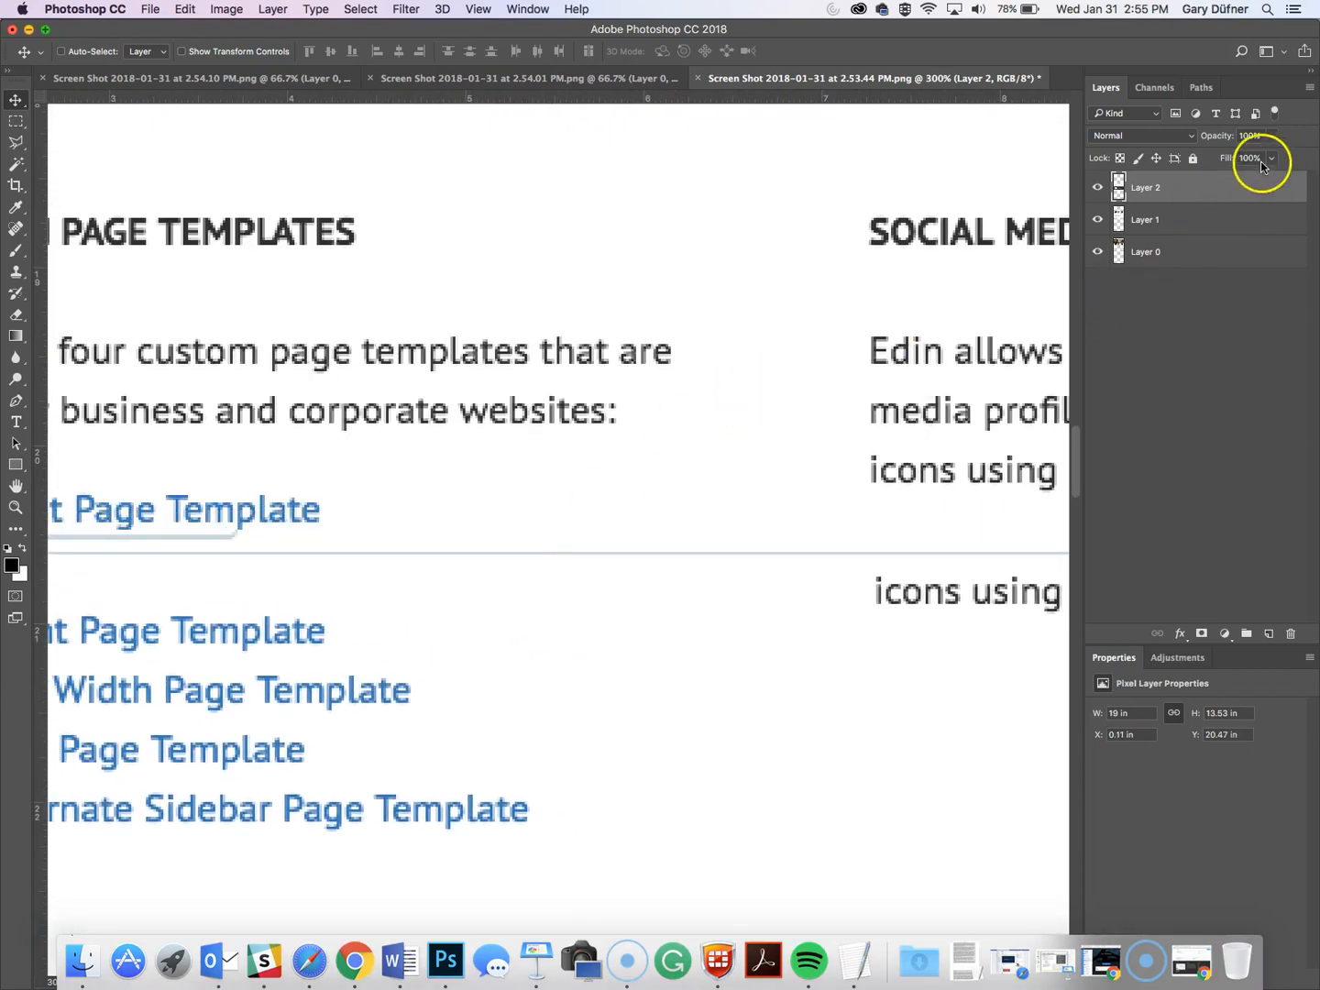
pyautogui.click(1272, 135)
pyautogui.moveTo(1231, 156); pyautogui.dragTo(1230, 156)
pyautogui.moveTo(464, 598); pyautogui.dragTo(464, 481)
pyautogui.press('Right')
pyautogui.press('Up')
pyautogui.press('Down')
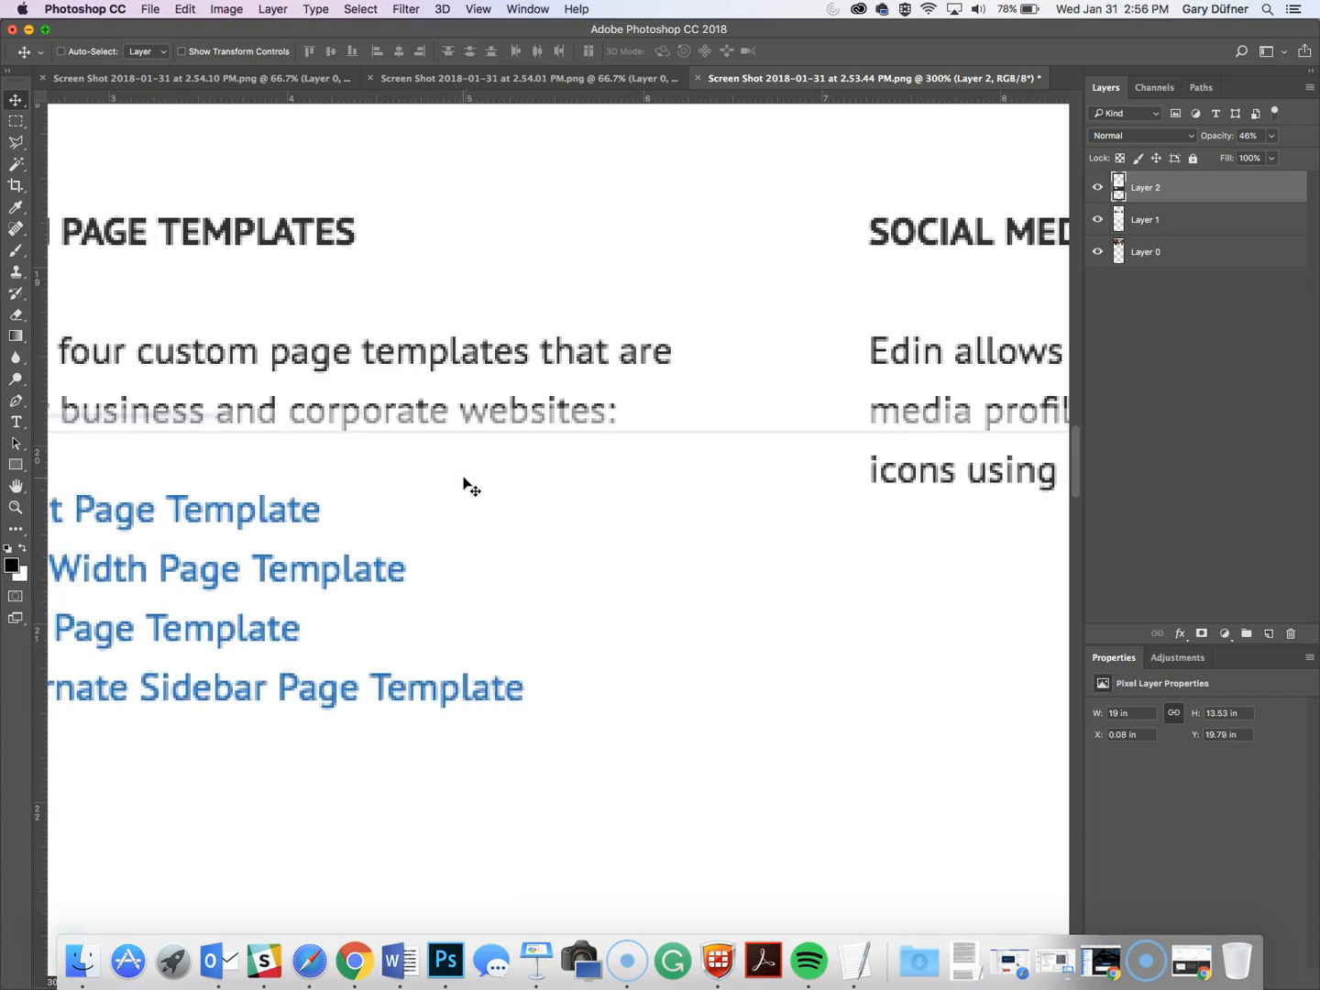
# - Restore Layer 2's opacity to 100% and compare the overlap with the layer hidden and shown
pyautogui.click(1273, 136)
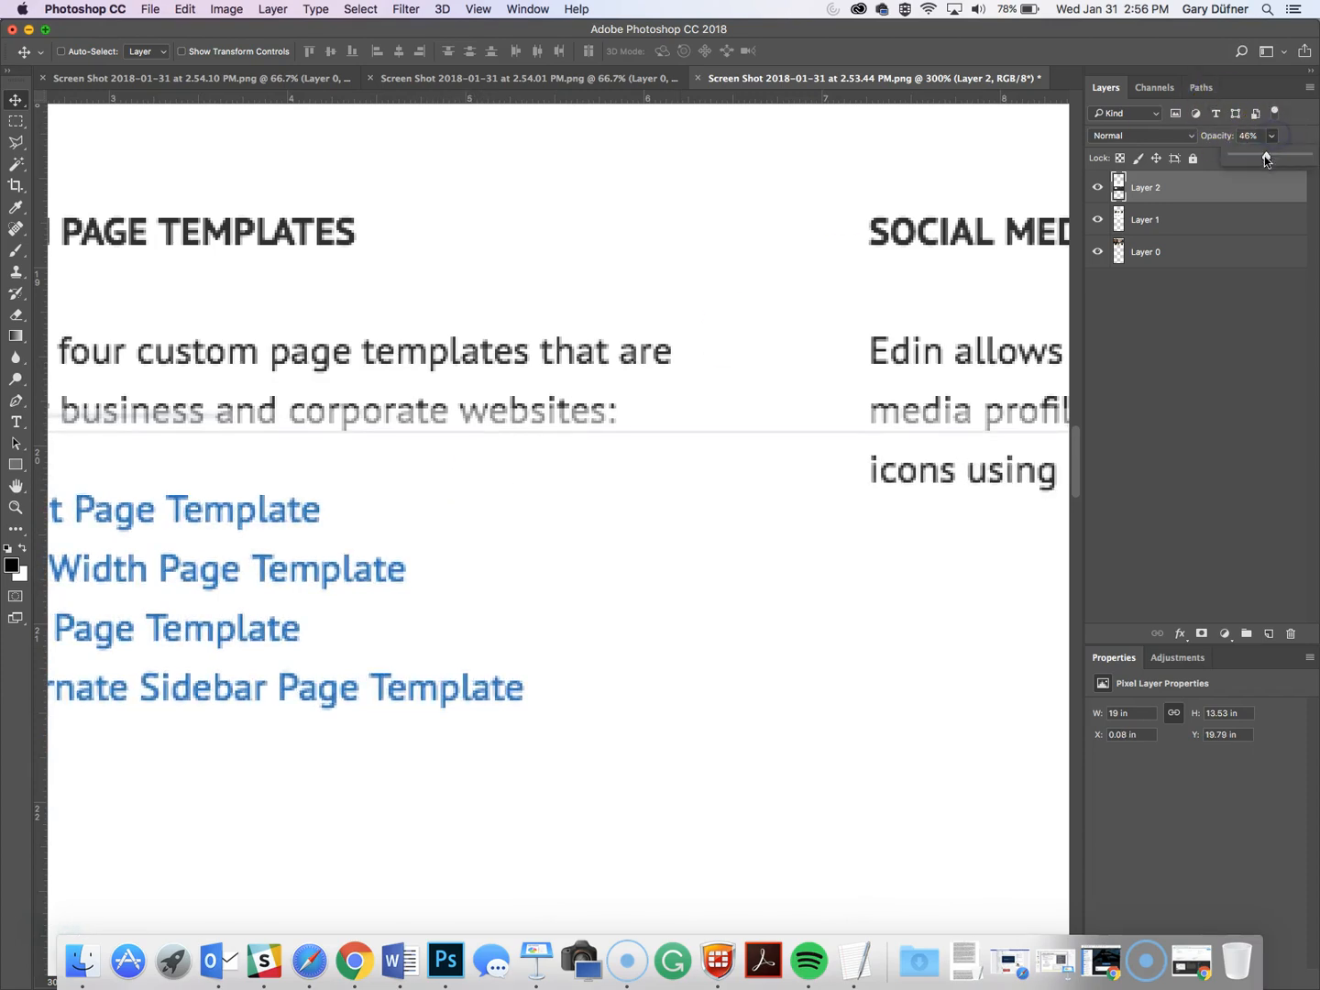
pyautogui.click(1098, 188)
pyautogui.click(1097, 188)
pyautogui.click(1098, 188)
pyautogui.click(1098, 188)
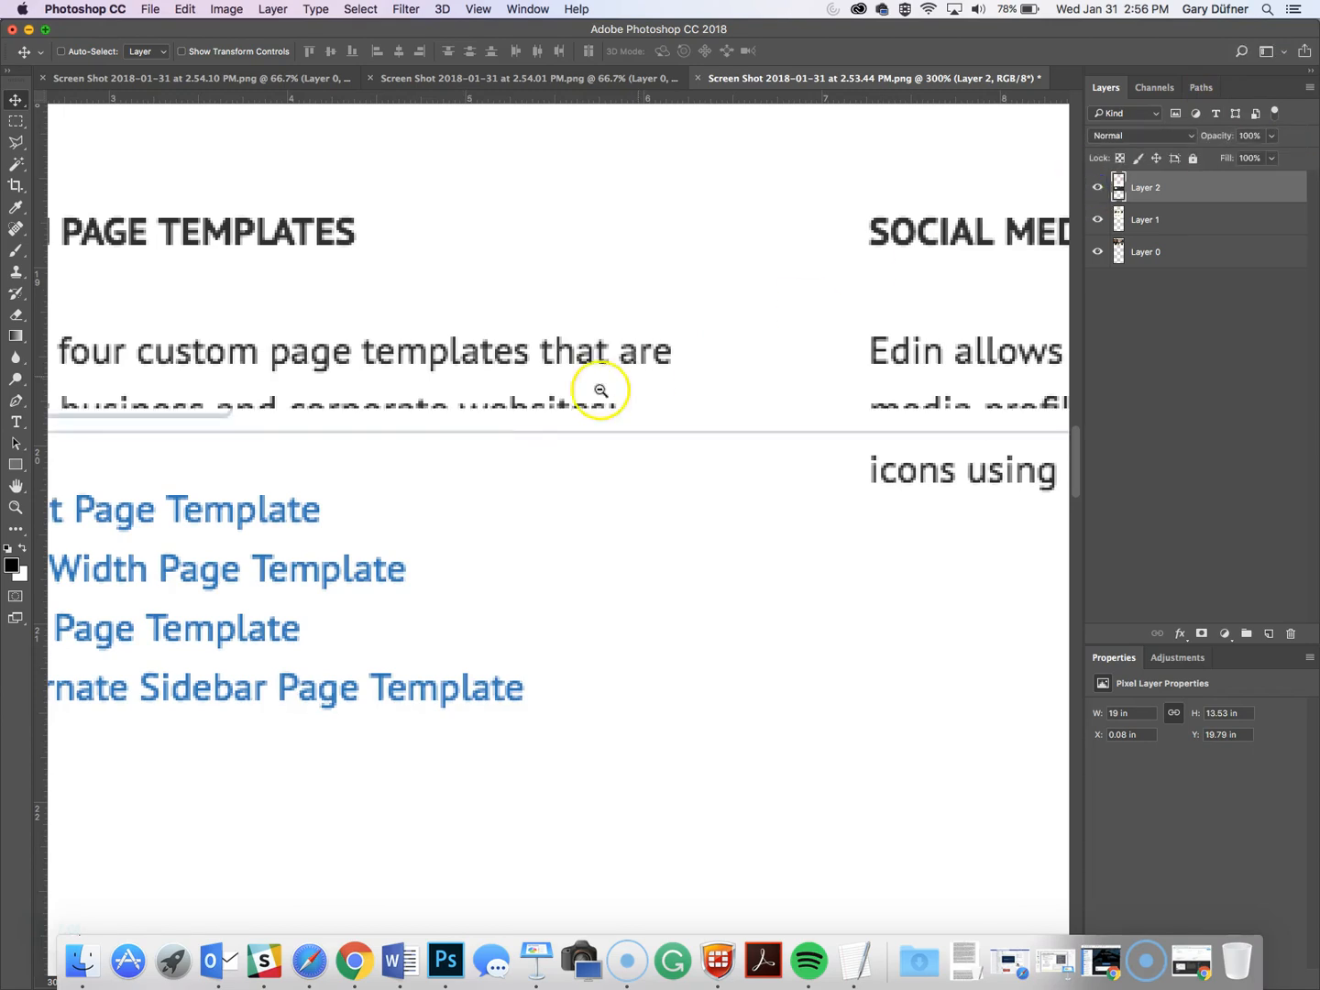
pyautogui.moveTo(601, 391); pyautogui.dragTo(519, 420)
pyautogui.moveTo(733, 414); pyautogui.dragTo(524, 476)
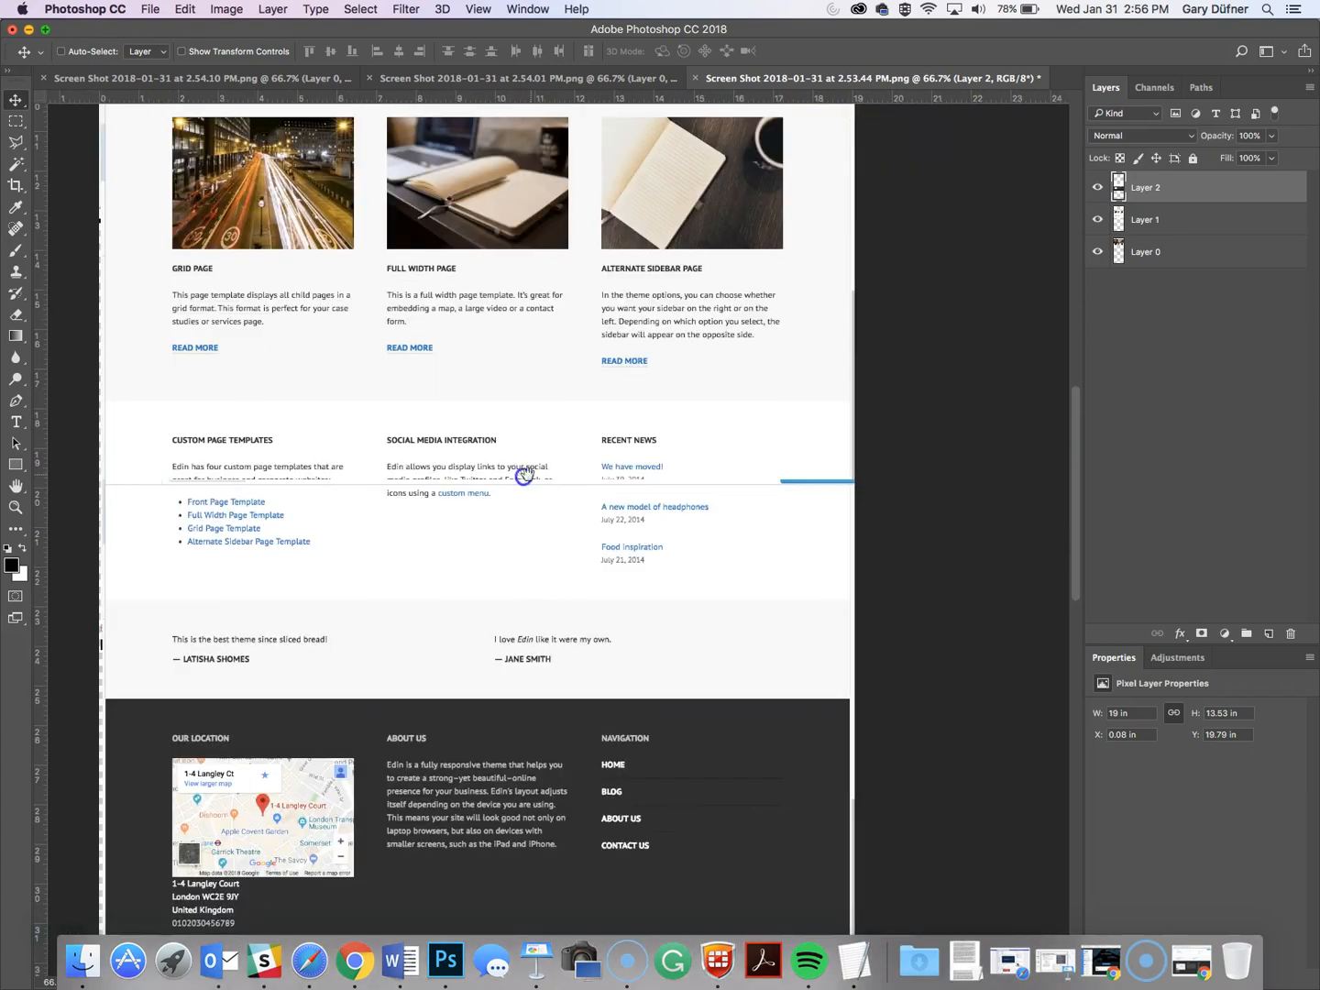
pyautogui.click(1099, 188)
pyautogui.click(1100, 188)
# - Delete Layer 2's upper strip with the browser edge using a rectangular marquee selection, deselect, and check the seam by hiding and showing the layer
pyautogui.moveTo(15, 120); pyautogui.dragTo(62, 114)
pyautogui.moveTo(88, 396); pyautogui.dragTo(983, 478)
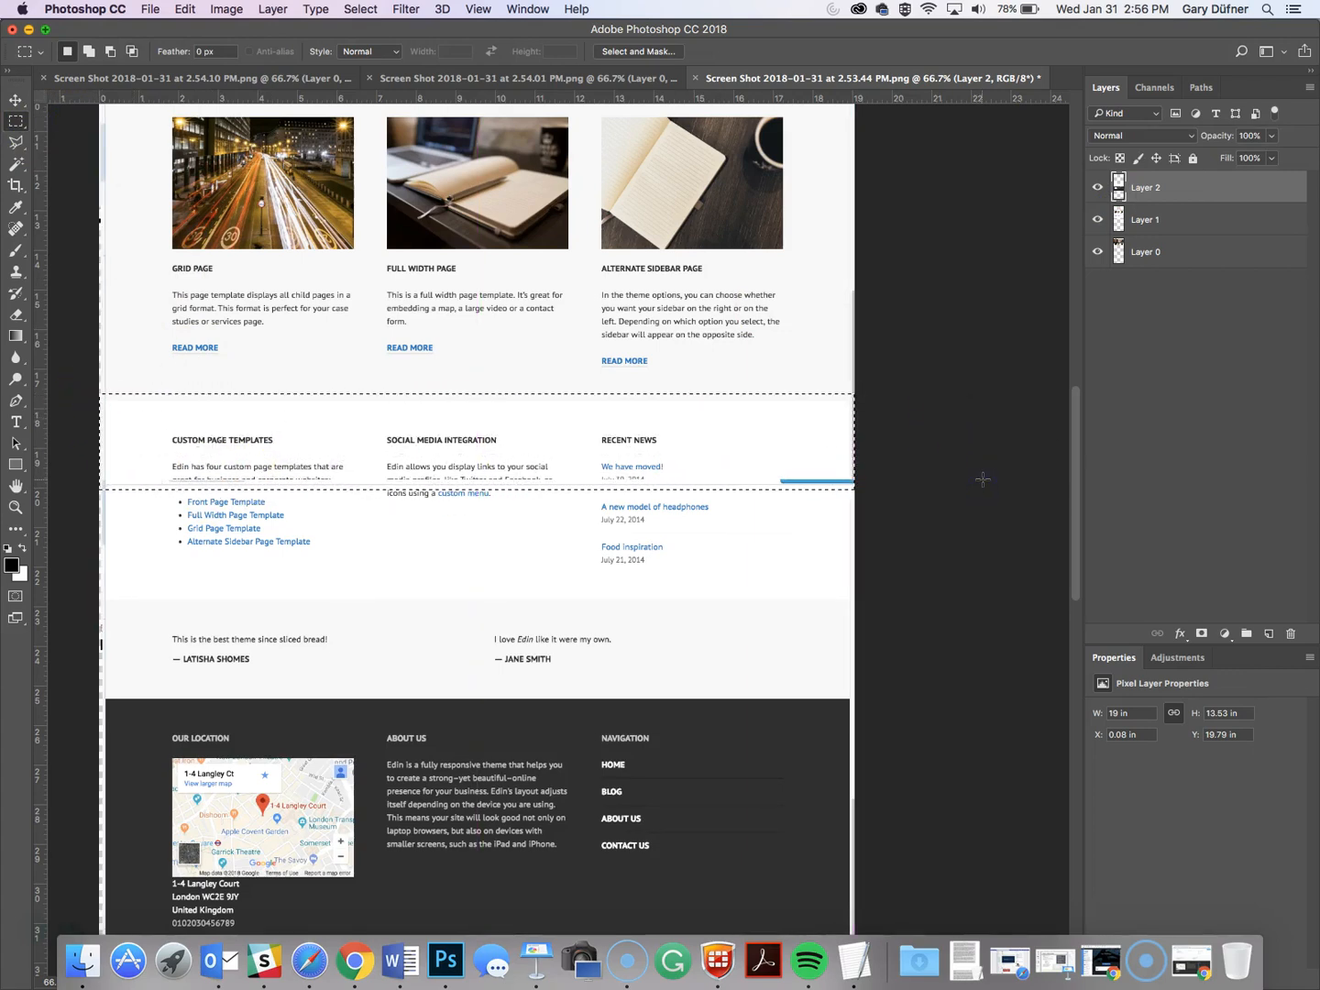
pyautogui.click(630, 503)
pyautogui.click(1097, 189)
pyautogui.click(1095, 189)
pyautogui.click(1096, 189)
pyautogui.click(1096, 189)
# - Draw a crop frame around the stitched page and set its lower edge just above the black bar under the footer
pyautogui.keyDown('alt'); pyautogui.click(555, 513); pyautogui.keyUp('alt')
pyautogui.keyDown('alt'); pyautogui.click(556, 513); pyautogui.keyUp('alt')
pyautogui.keyDown('alt'); pyautogui.click(556, 512); pyautogui.keyUp('alt')
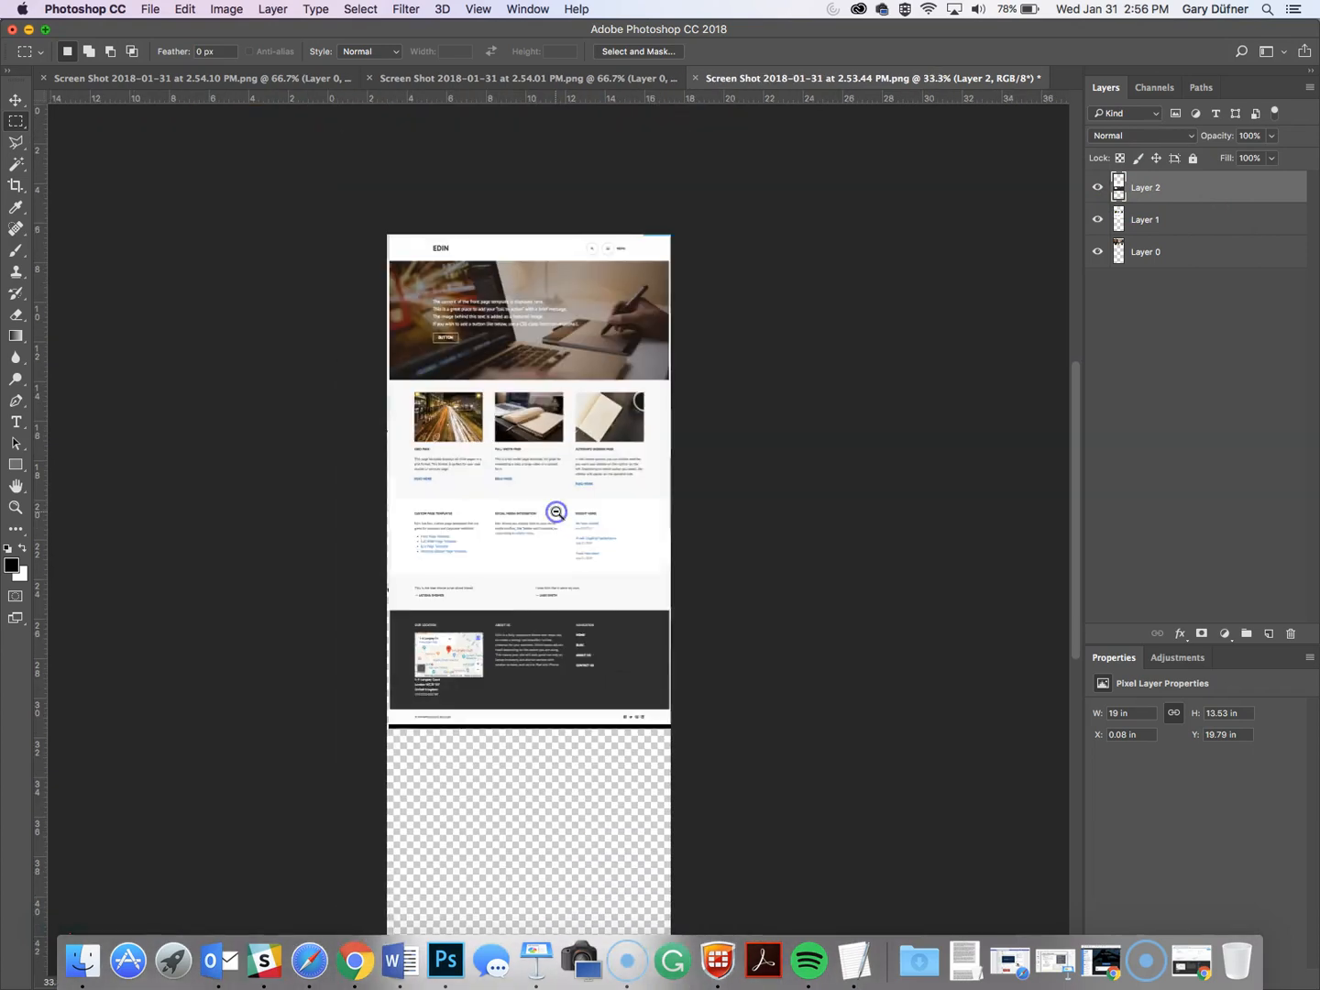
pyautogui.click(15, 188)
pyautogui.moveTo(386, 180); pyautogui.dragTo(795, 653)
pyautogui.keyDown('super'); pyautogui.click(542, 664); pyautogui.keyUp('super')
pyautogui.keyDown('super'); pyautogui.click(542, 664); pyautogui.keyUp('super')
pyautogui.keyDown('super'); pyautogui.click(542, 664); pyautogui.keyUp('super')
pyautogui.keyDown('super'); pyautogui.click(542, 664); pyautogui.keyUp('super')
pyautogui.keyDown('super'); pyautogui.click(542, 664); pyautogui.keyUp('super')
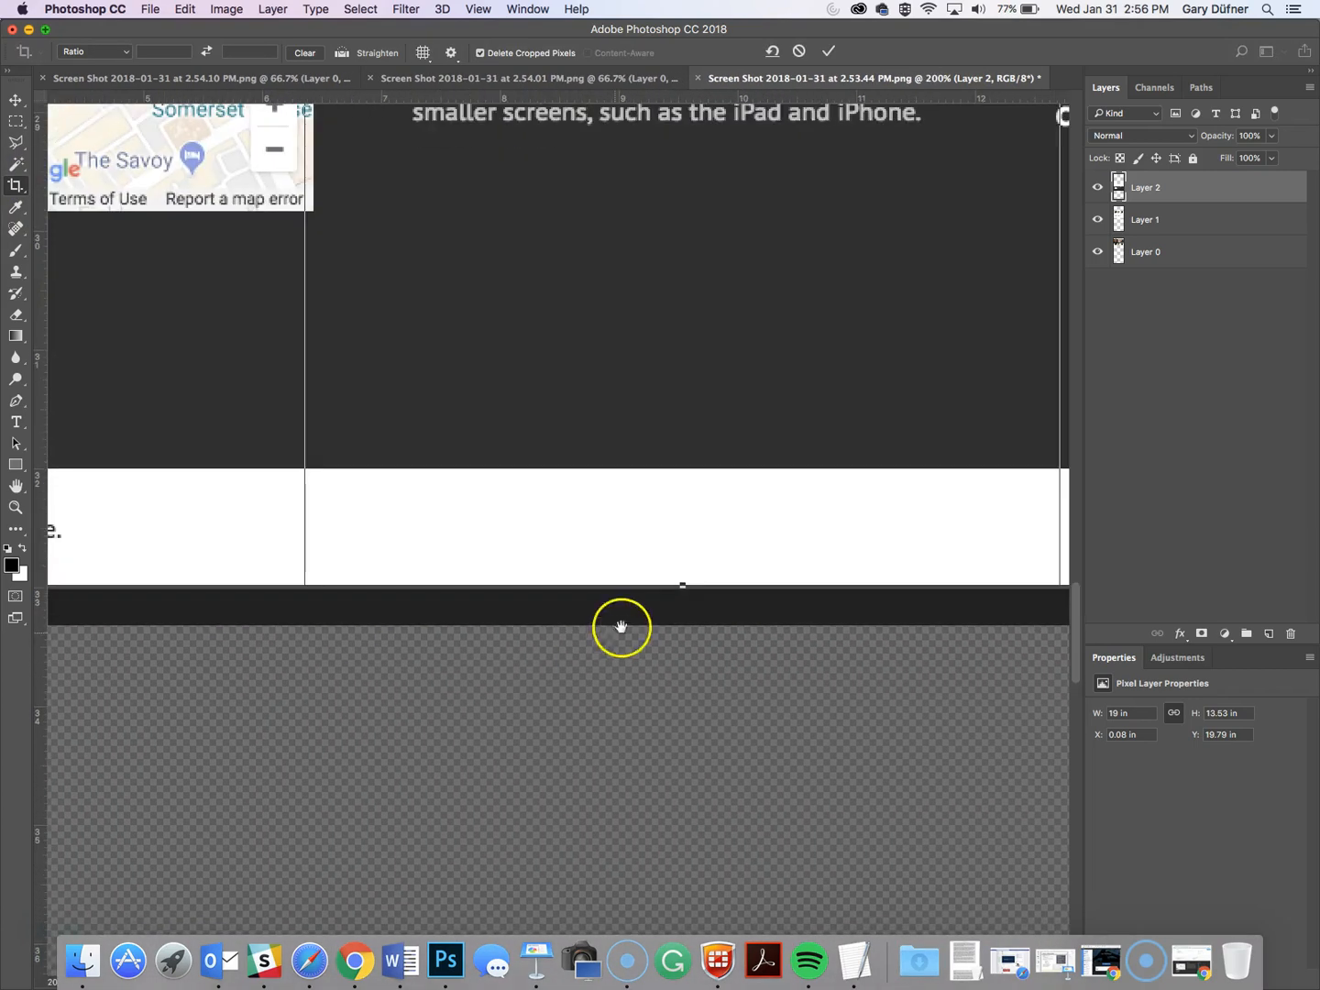
pyautogui.moveTo(684, 614); pyautogui.dragTo(684, 589)
# - Bring the crop frame's upper-left corner in to the page content so the browser edge strips above and beside the header are excluded
pyautogui.moveTo(648, 253); pyautogui.dragTo(644, 862)
pyautogui.moveTo(294, 266); pyautogui.dragTo(669, 724)
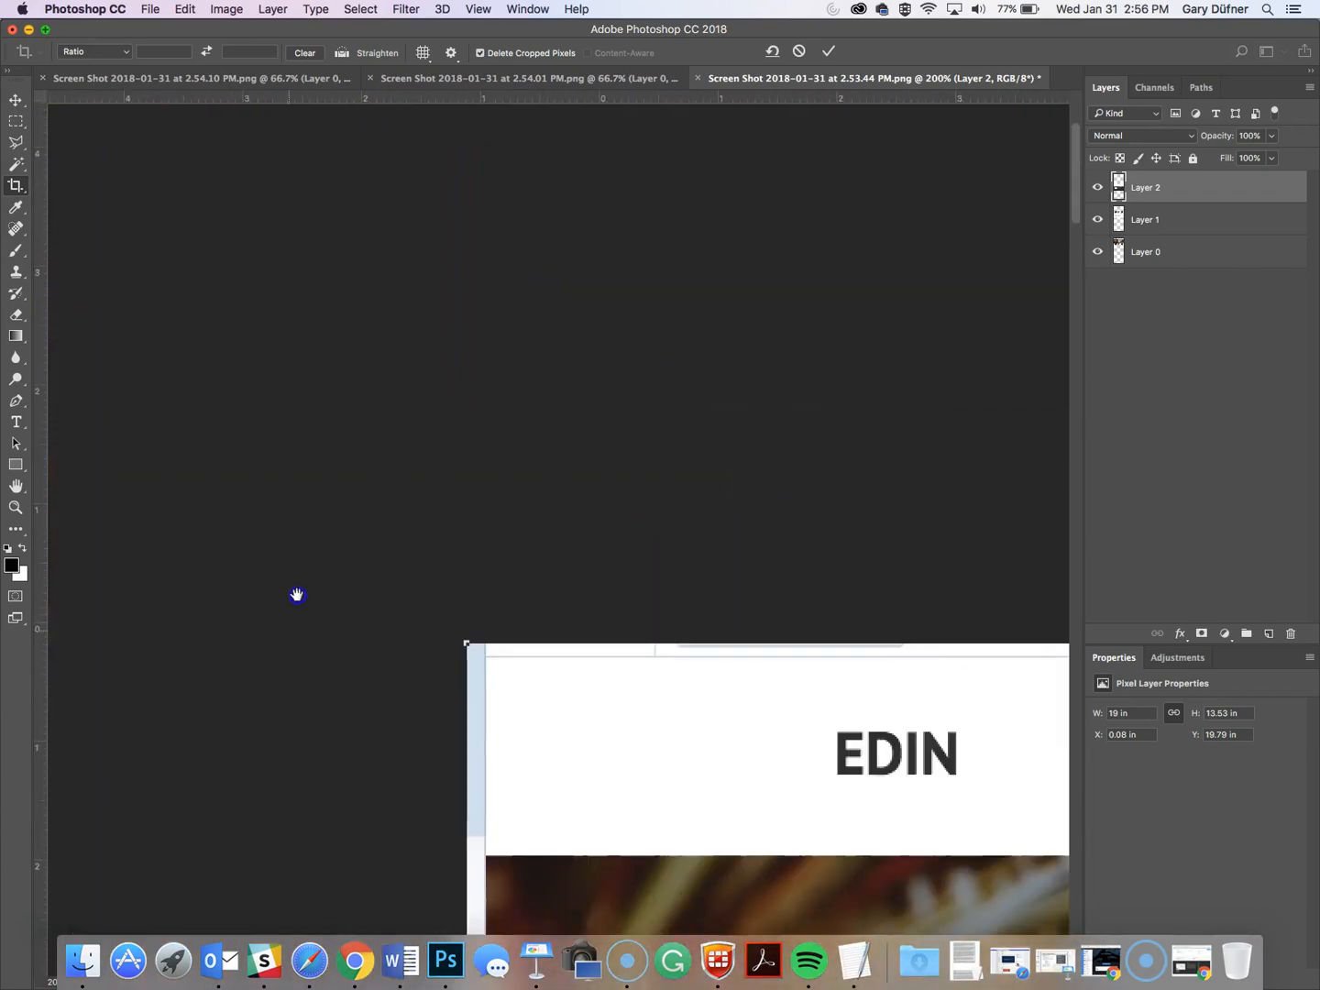
pyautogui.moveTo(297, 596); pyautogui.dragTo(288, 597)
pyautogui.moveTo(432, 648); pyautogui.dragTo(459, 662)
pyautogui.keyDown('super'); pyautogui.click(458, 669); pyautogui.keyUp('super')
pyautogui.keyDown('super'); pyautogui.click(459, 670); pyautogui.keyUp('super')
pyautogui.keyDown('super'); pyautogui.click(459, 669); pyautogui.keyUp('super')
pyautogui.keyDown('super'); pyautogui.click(459, 670); pyautogui.keyUp('super')
pyautogui.keyDown('super'); pyautogui.click(459, 670); pyautogui.keyUp('super')
pyautogui.keyDown('super'); pyautogui.click(459, 669); pyautogui.keyUp('super')
pyautogui.keyDown('super'); pyautogui.click(458, 670); pyautogui.keyUp('super')
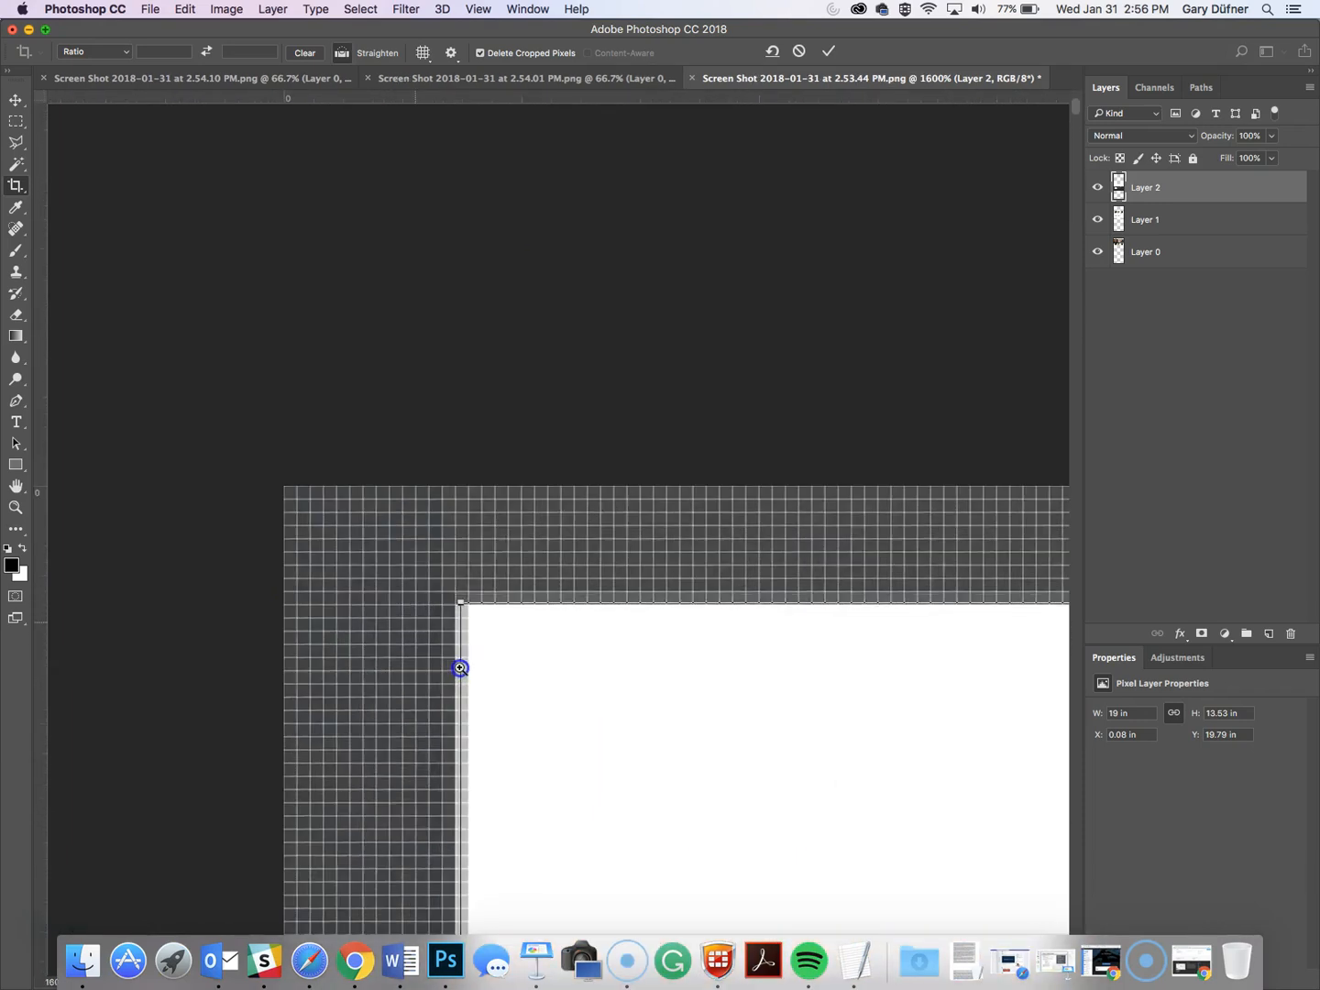
pyautogui.keyDown('super'); pyautogui.click(458, 669); pyautogui.keyUp('super')
pyautogui.moveTo(464, 538); pyautogui.dragTo(428, 542)
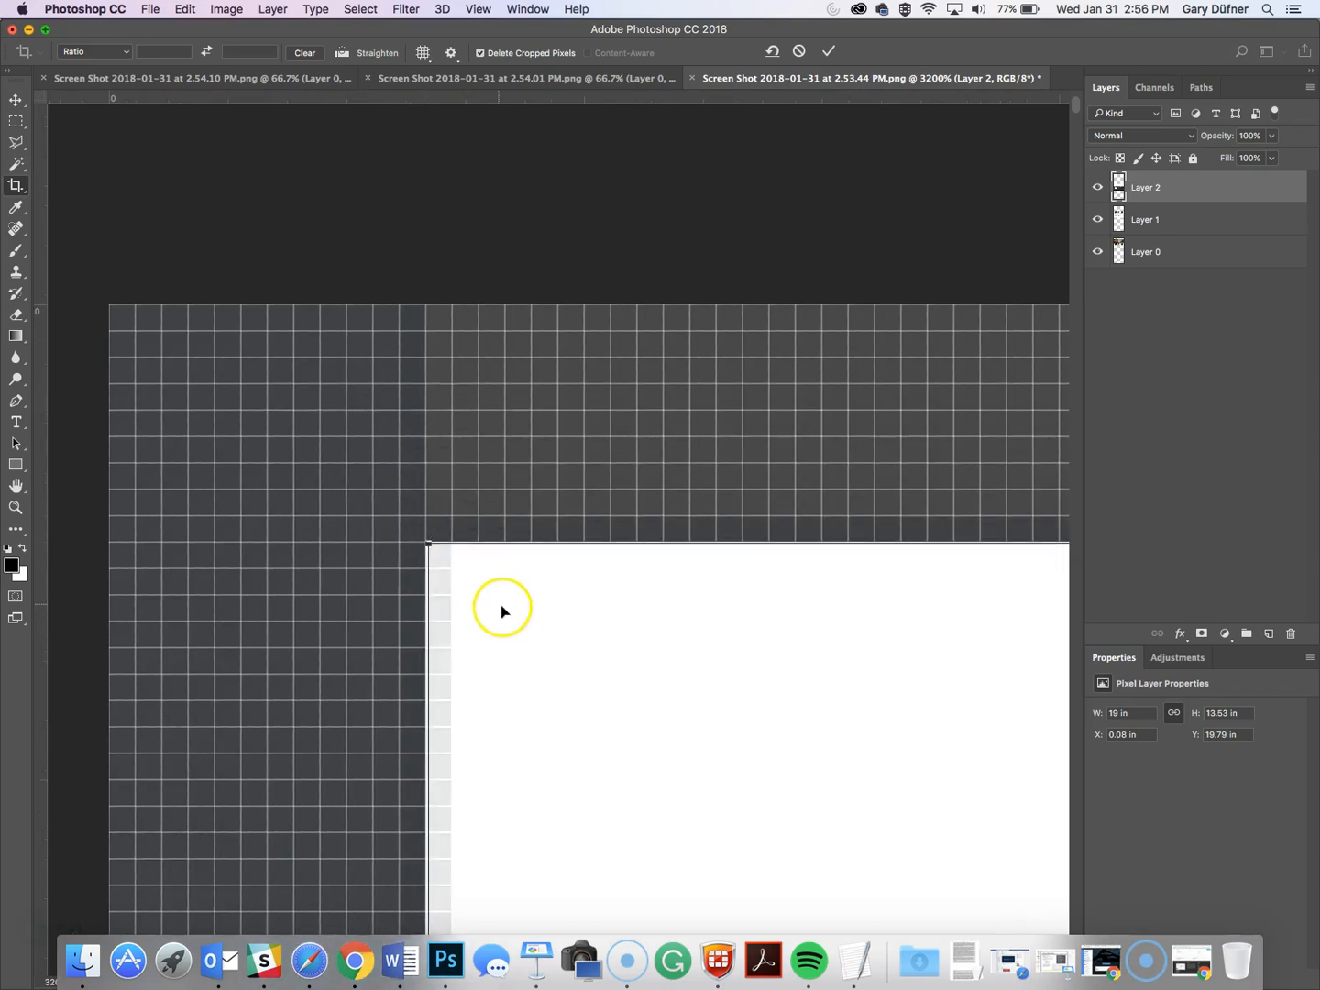
# - Pull the crop frame's right edge in to the hero image's edge and apply the crop, checking the whole stitched page fitted to the screen
pyautogui.keyDown('alt'); pyautogui.click(580, 667); pyautogui.keyUp('alt')
pyautogui.keyDown('alt'); pyautogui.click(581, 667); pyautogui.keyUp('alt')
pyautogui.keyDown('alt'); pyautogui.click(584, 669); pyautogui.keyUp('alt')
pyautogui.keyDown('alt'); pyautogui.click(585, 668); pyautogui.keyUp('alt')
pyautogui.keyDown('alt'); pyautogui.click(586, 668); pyautogui.keyUp('alt')
pyautogui.keyDown('alt'); pyautogui.click(587, 668); pyautogui.keyUp('alt')
pyautogui.keyDown('alt'); pyautogui.click(587, 669); pyautogui.keyUp('alt')
pyautogui.keyDown('alt'); pyautogui.click(588, 669); pyautogui.keyUp('alt')
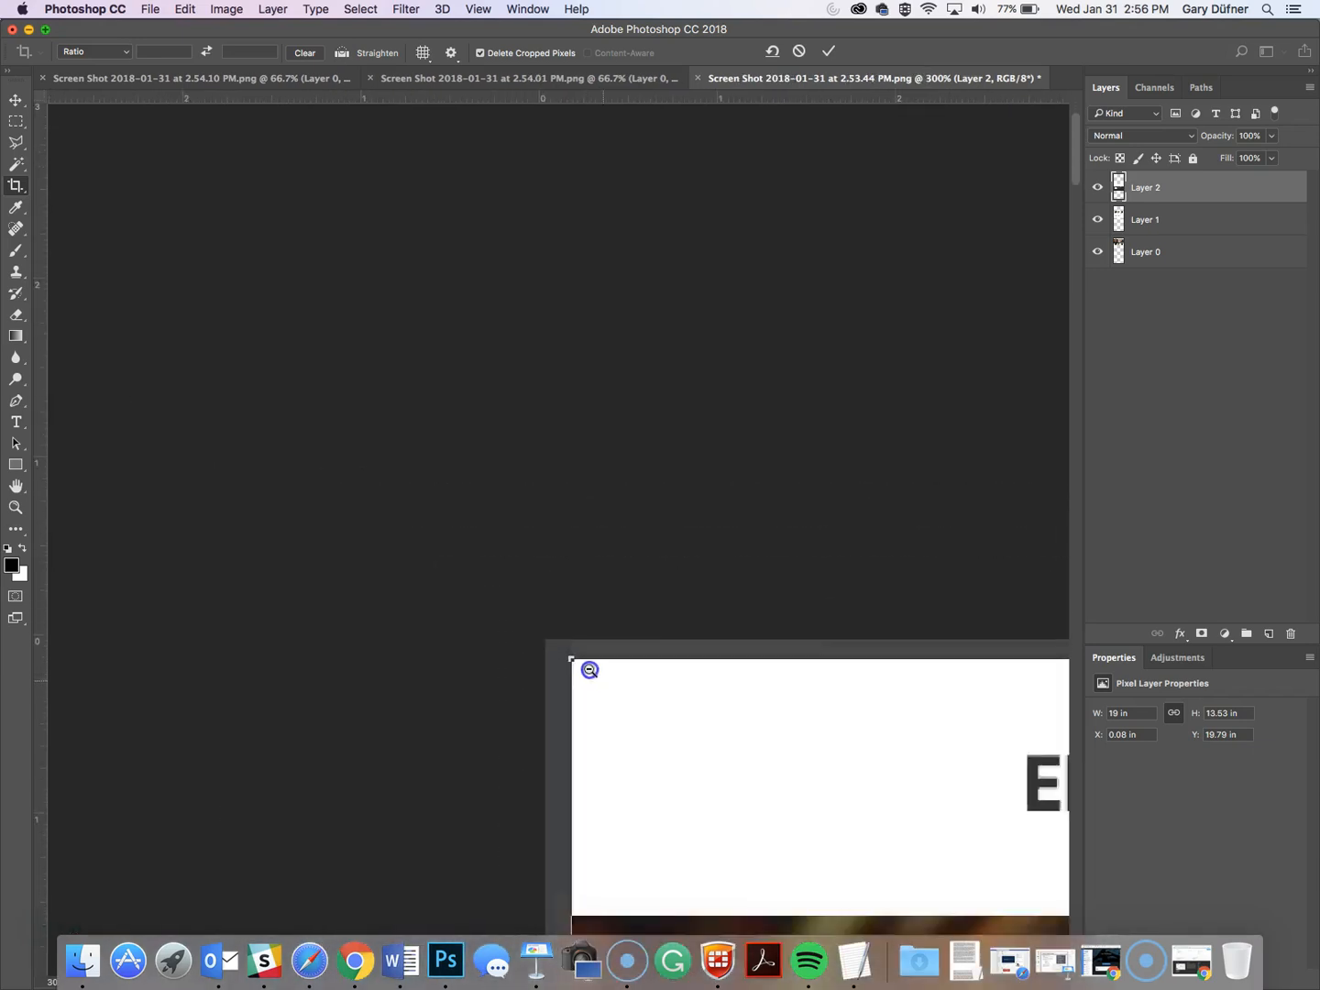
pyautogui.keyDown('alt'); pyautogui.click(589, 670); pyautogui.keyUp('alt')
pyautogui.keyDown('alt'); pyautogui.click(591, 670); pyautogui.keyUp('alt')
pyautogui.keyDown('alt'); pyautogui.click(591, 671); pyautogui.keyUp('alt')
pyautogui.moveTo(995, 839); pyautogui.dragTo(336, 541)
pyautogui.moveTo(340, 385); pyautogui.dragTo(651, 583)
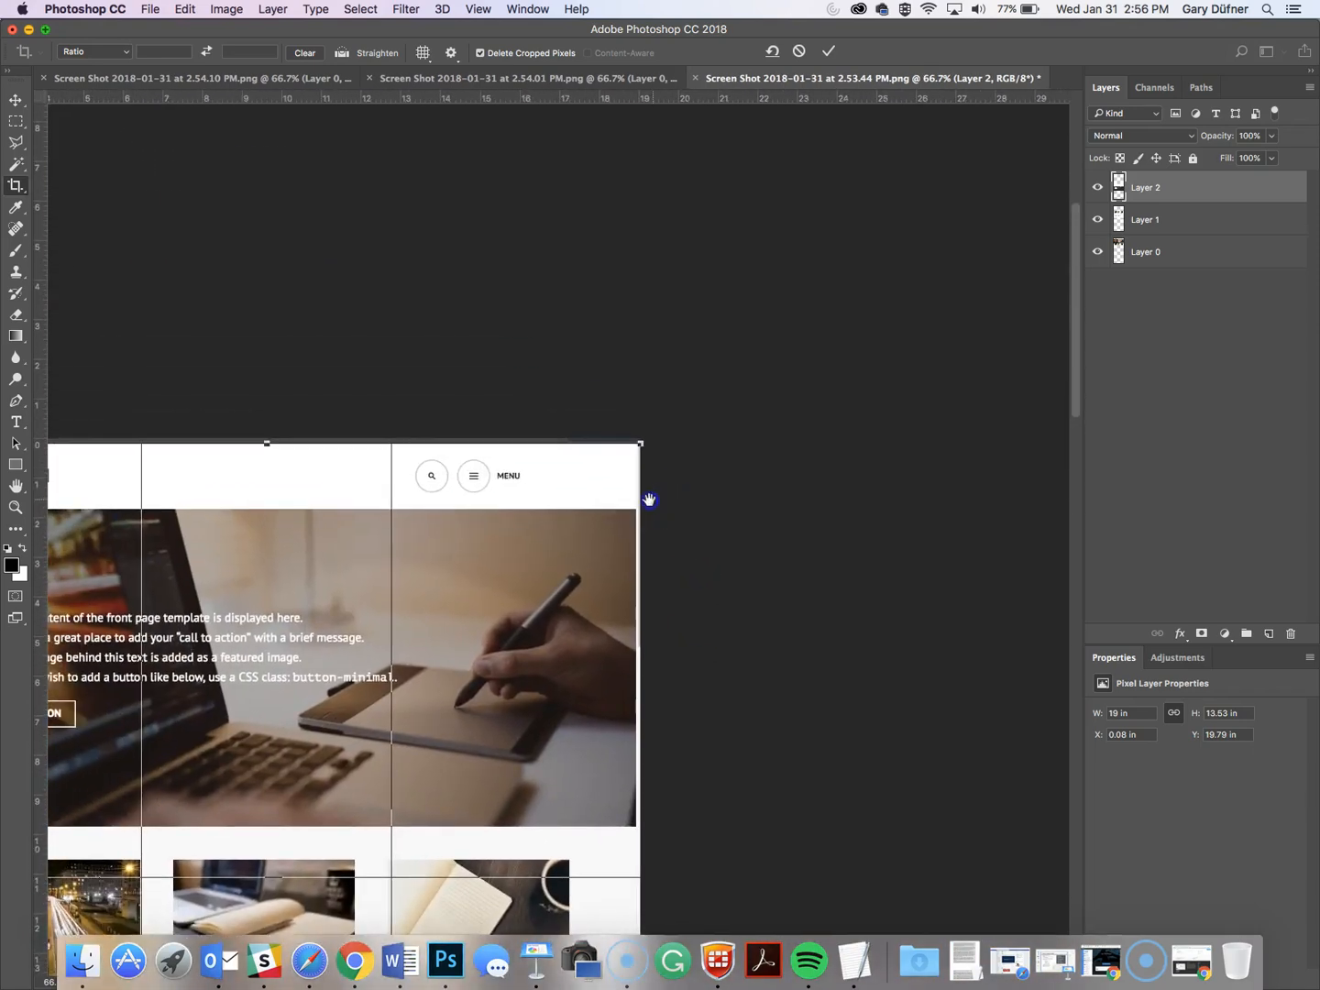
pyautogui.moveTo(649, 499); pyautogui.dragTo(554, 587)
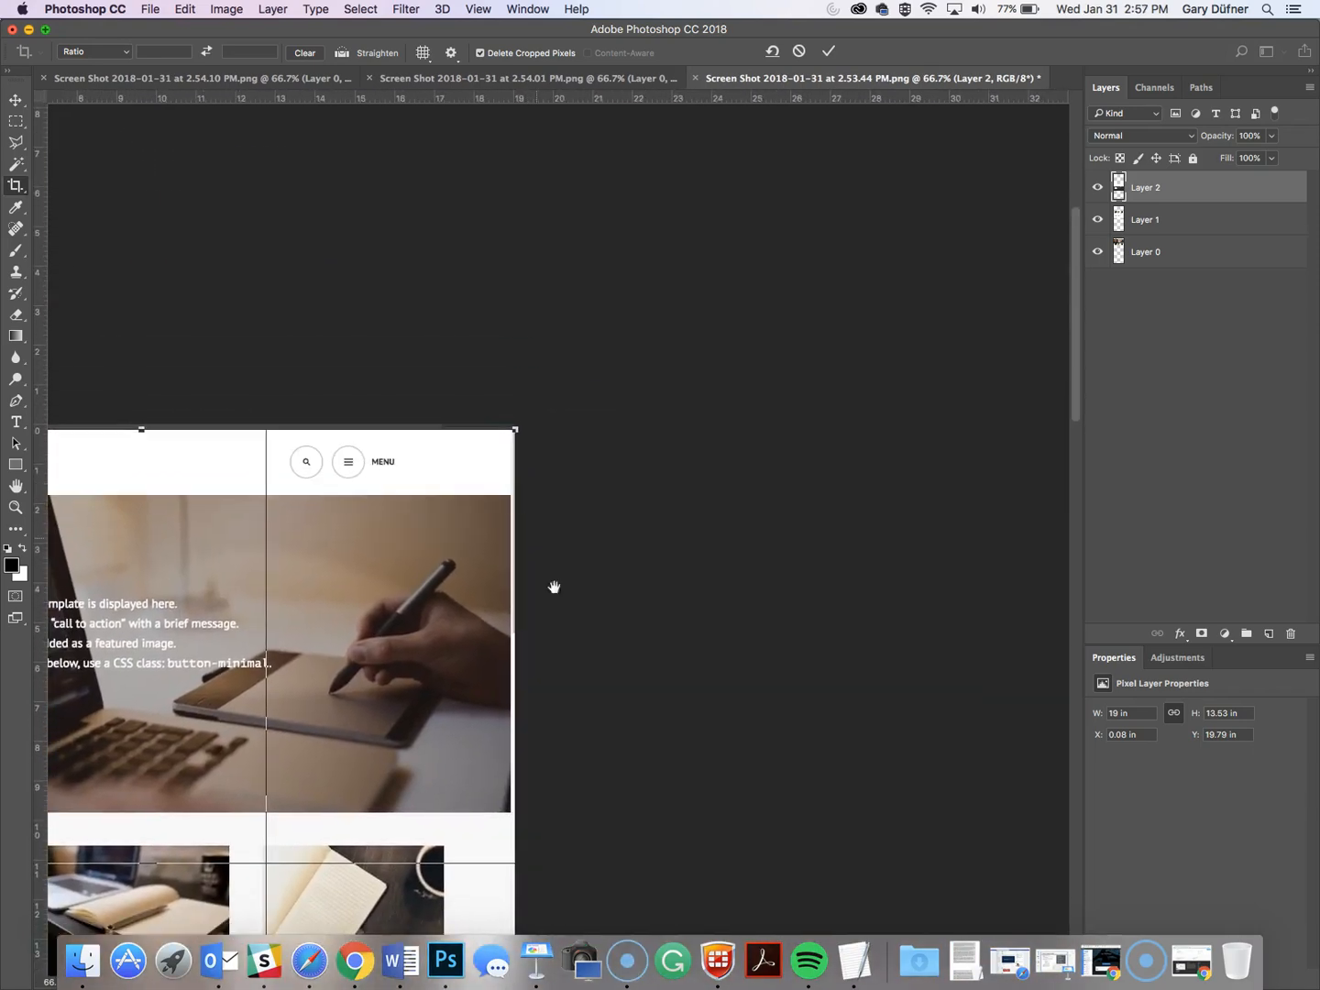
pyautogui.click(30, 949)
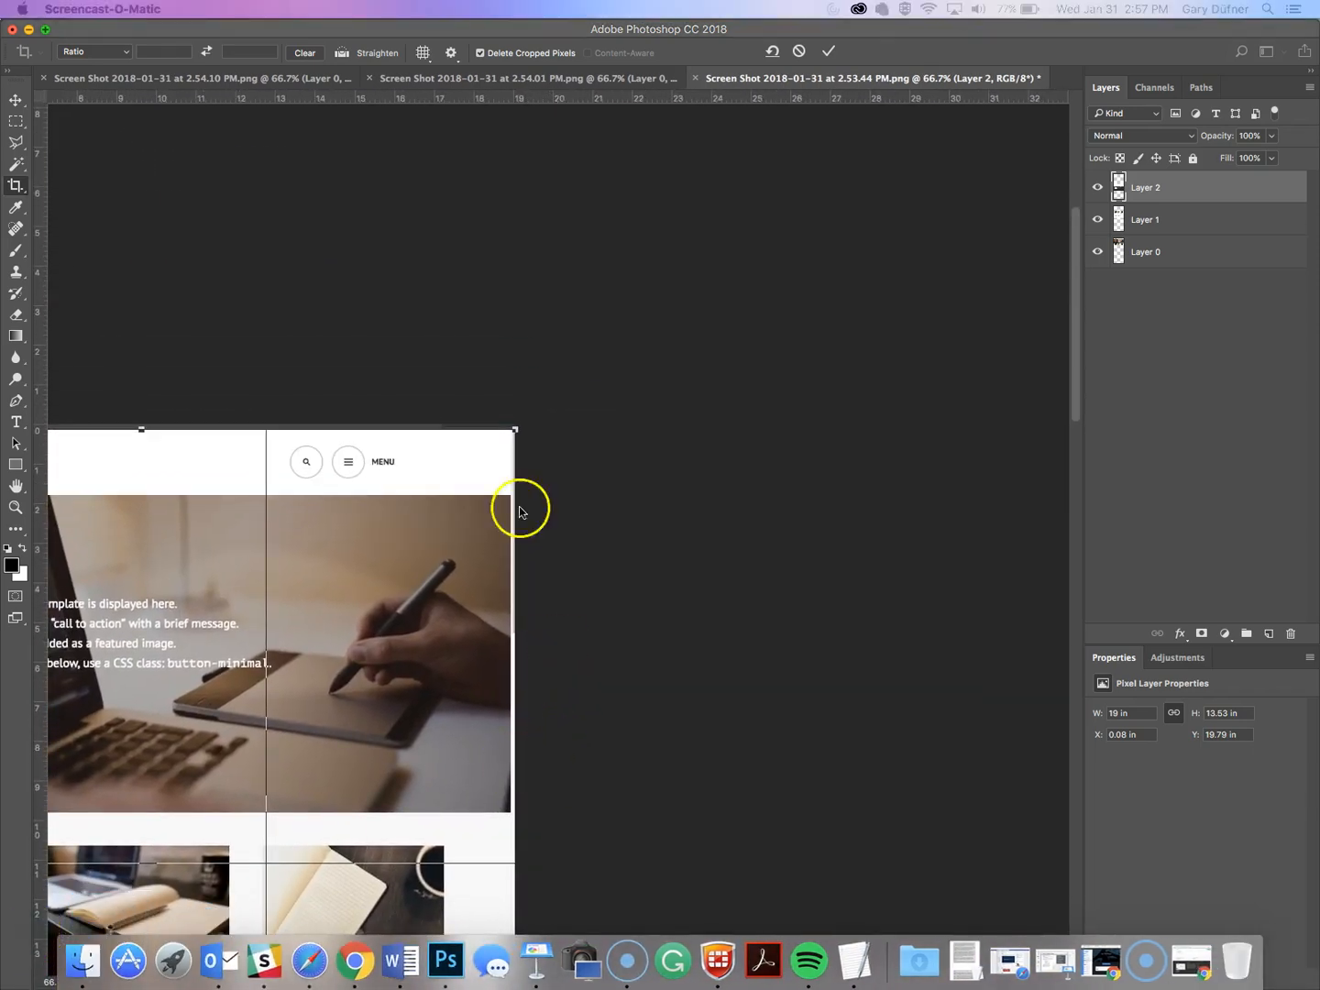
pyautogui.click(519, 683)
pyautogui.click(513, 677)
pyautogui.click(513, 677)
pyautogui.click(514, 678)
pyautogui.moveTo(532, 448); pyautogui.dragTo(508, 448)
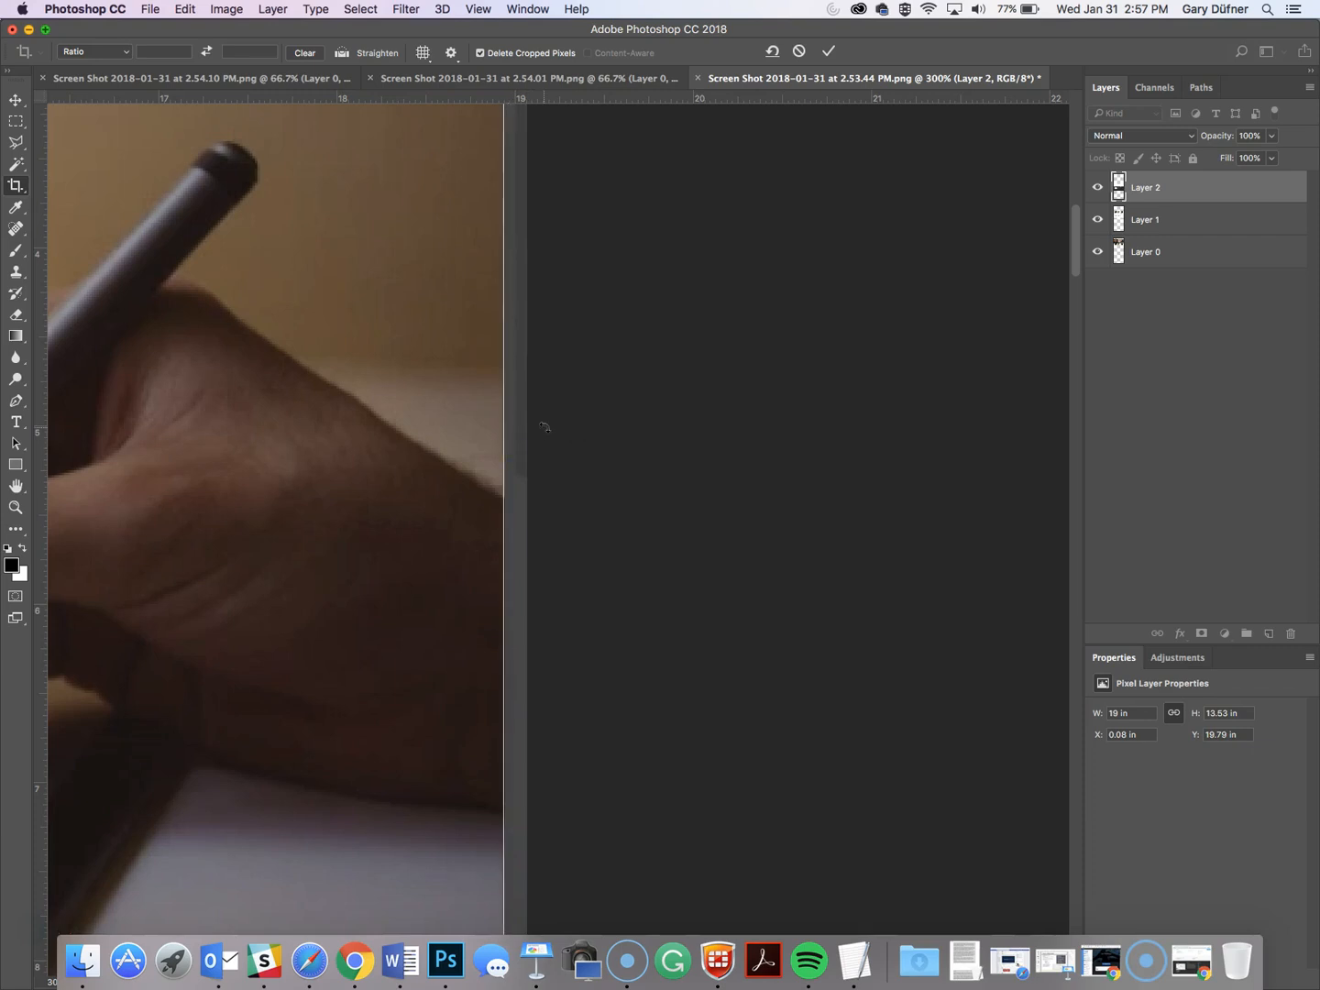
pyautogui.press('Return')
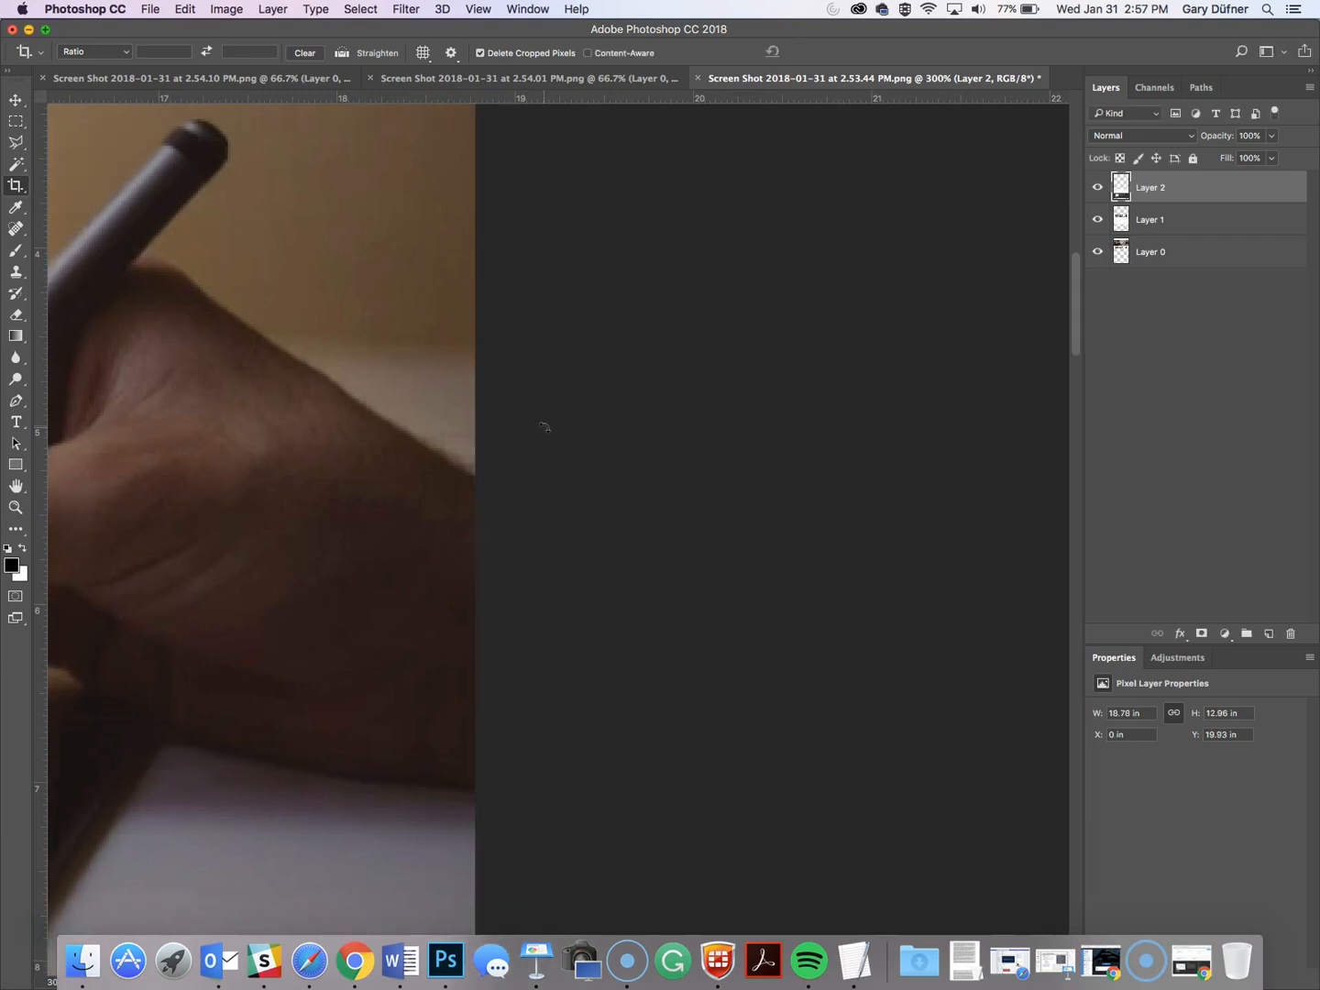
pyautogui.doubleClick(16, 489)
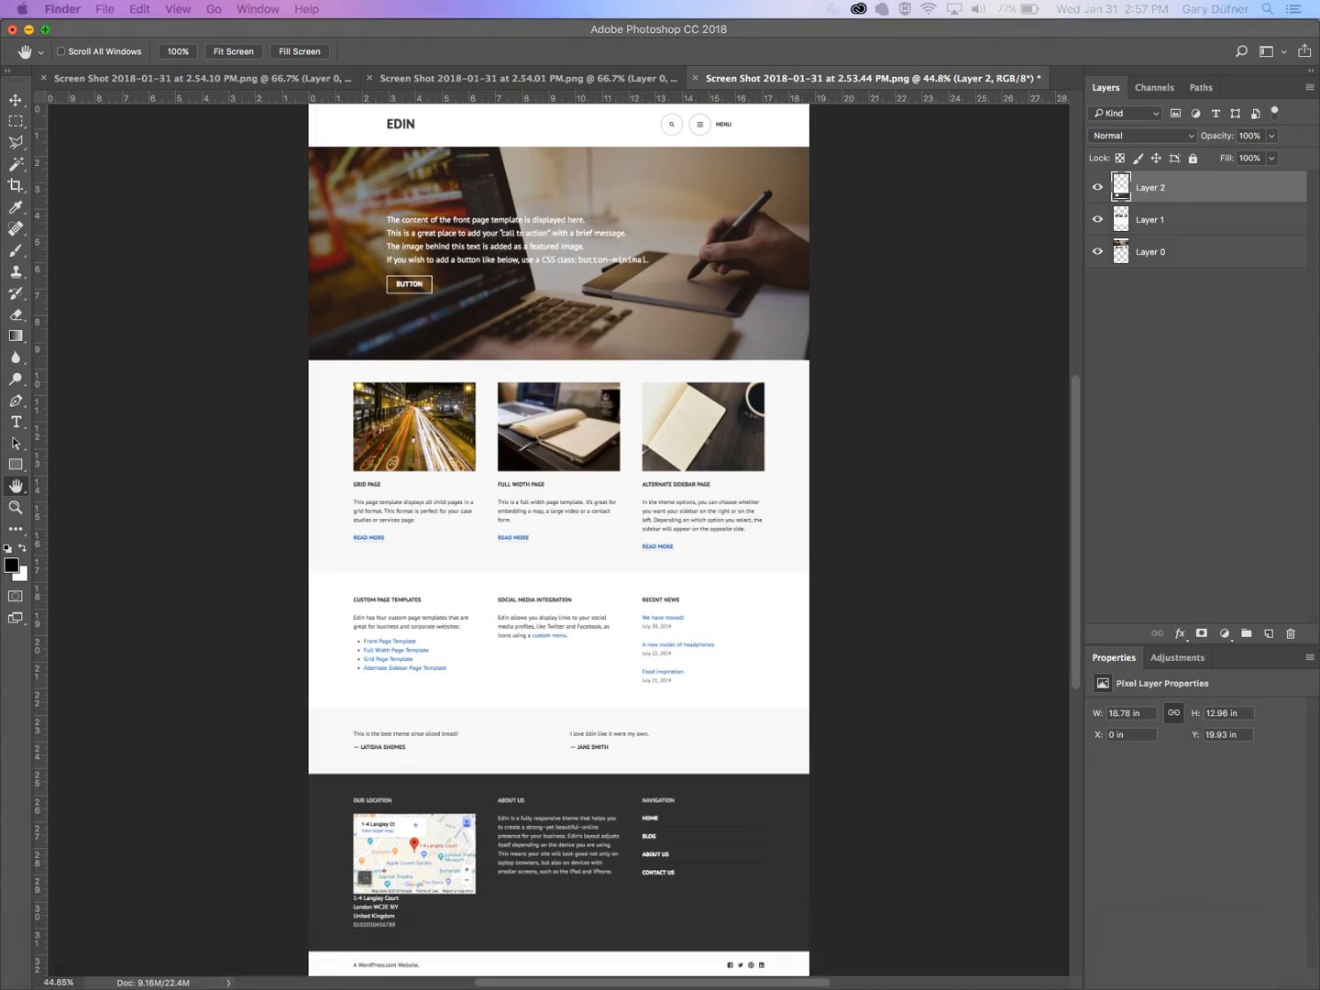
pyautogui.click(251, 531)
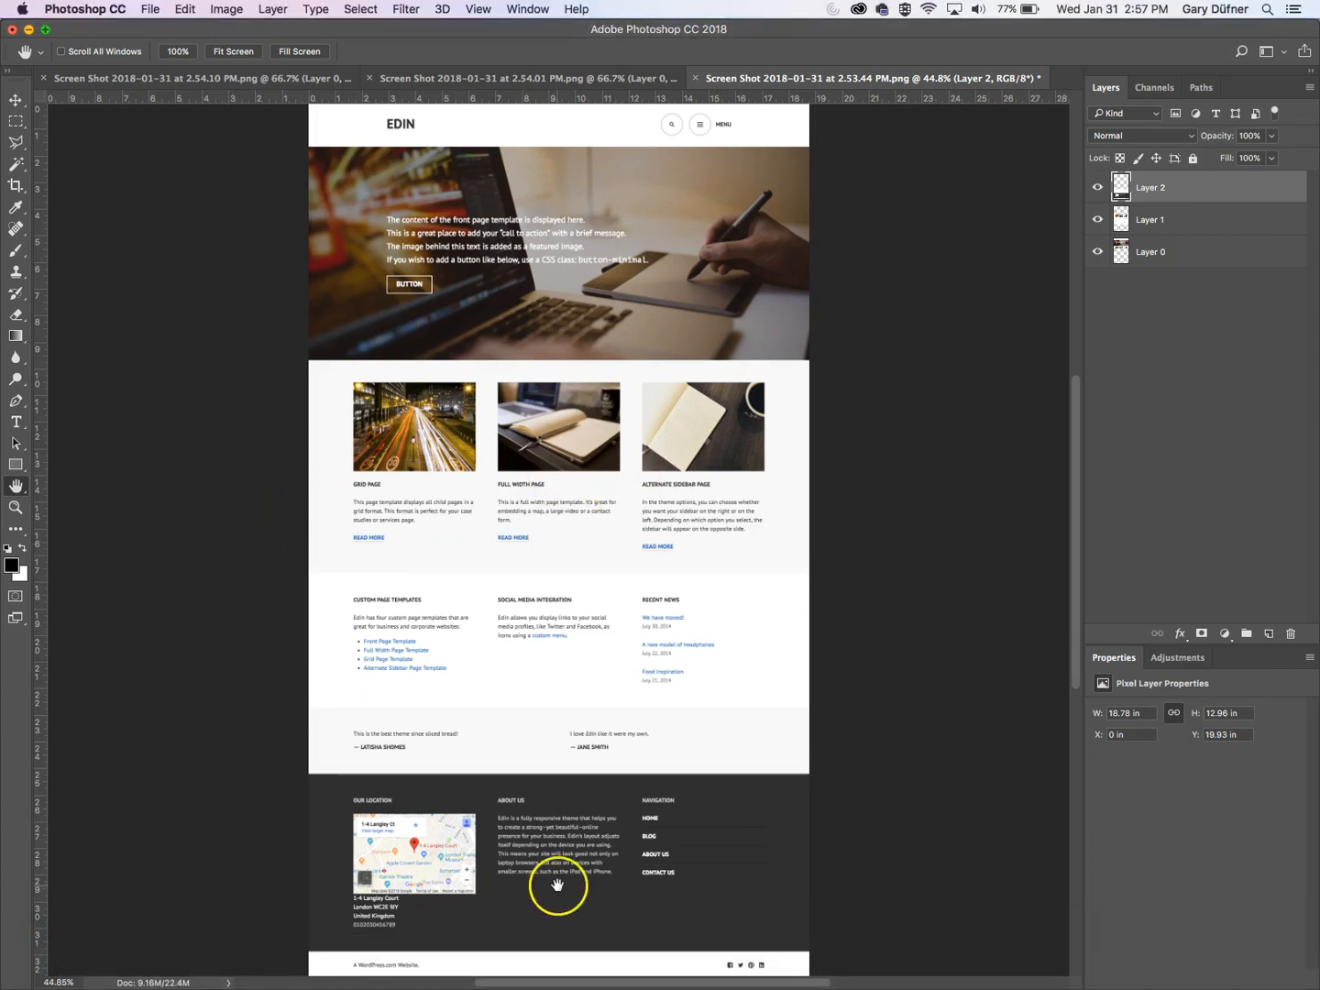
pyautogui.moveTo(661, 700); pyautogui.dragTo(704, 691)
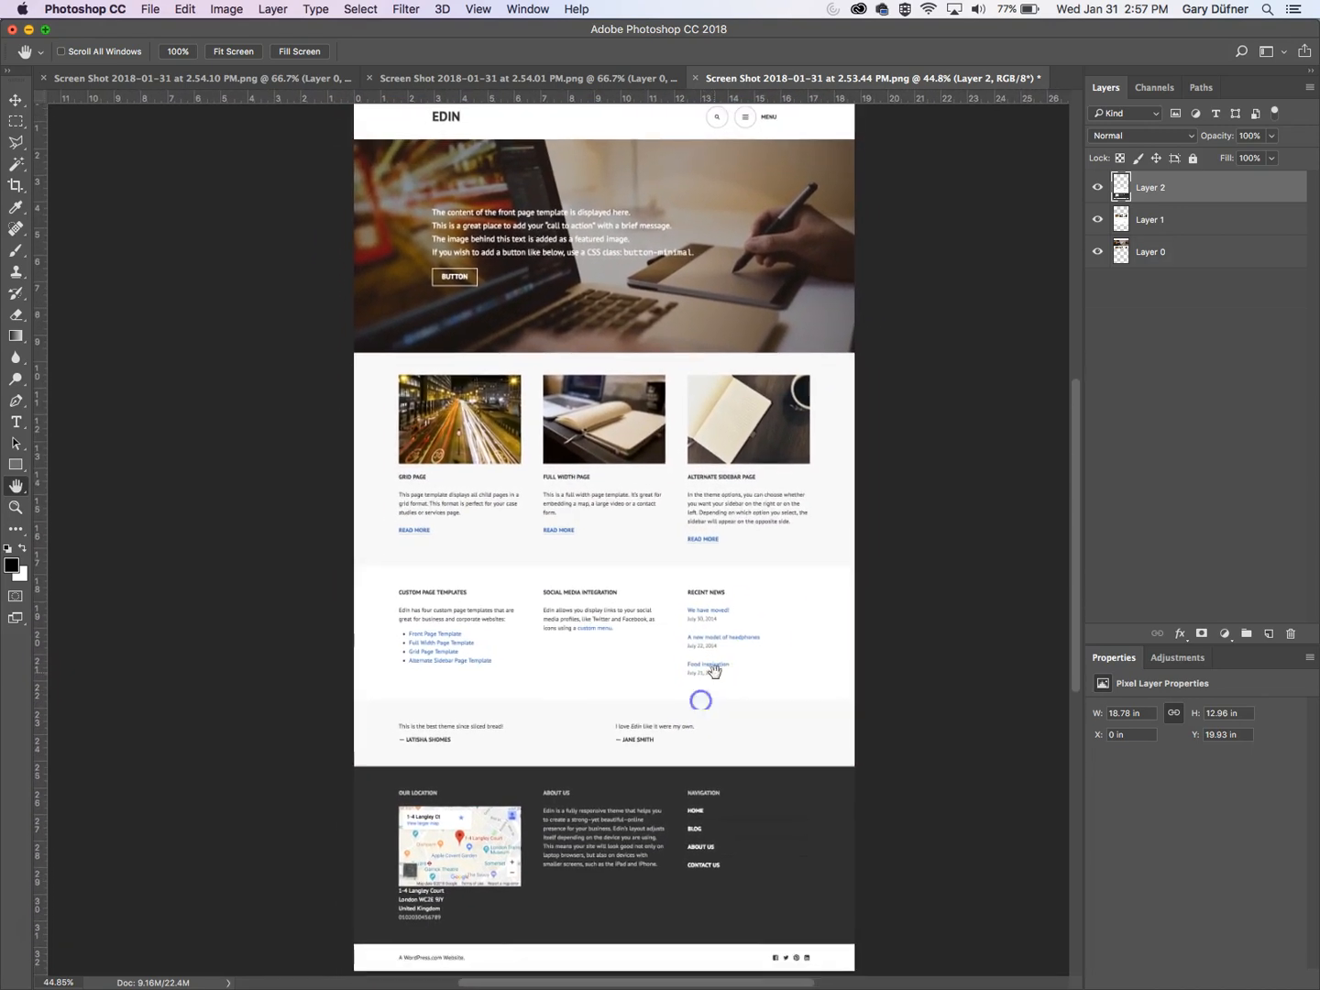
# - Merge Layer 0, Layer 1 and Layer 2 of the stitched Edin page into a single layer
pyautogui.keyDown('shift'); pyautogui.click(1178, 252); pyautogui.keyUp('shift')
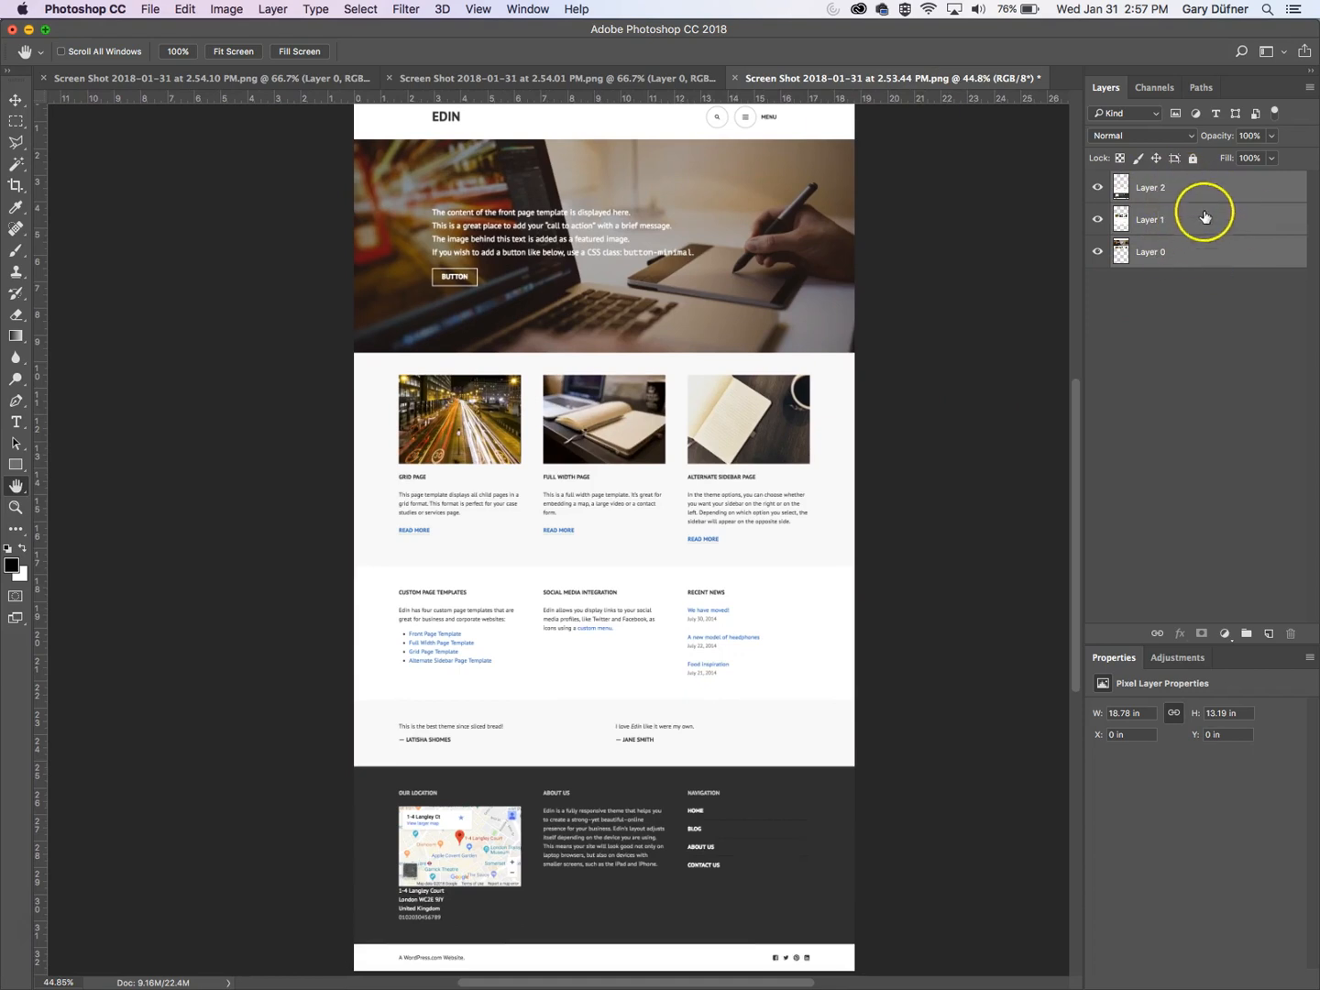
pyautogui.rightClick(1219, 219)
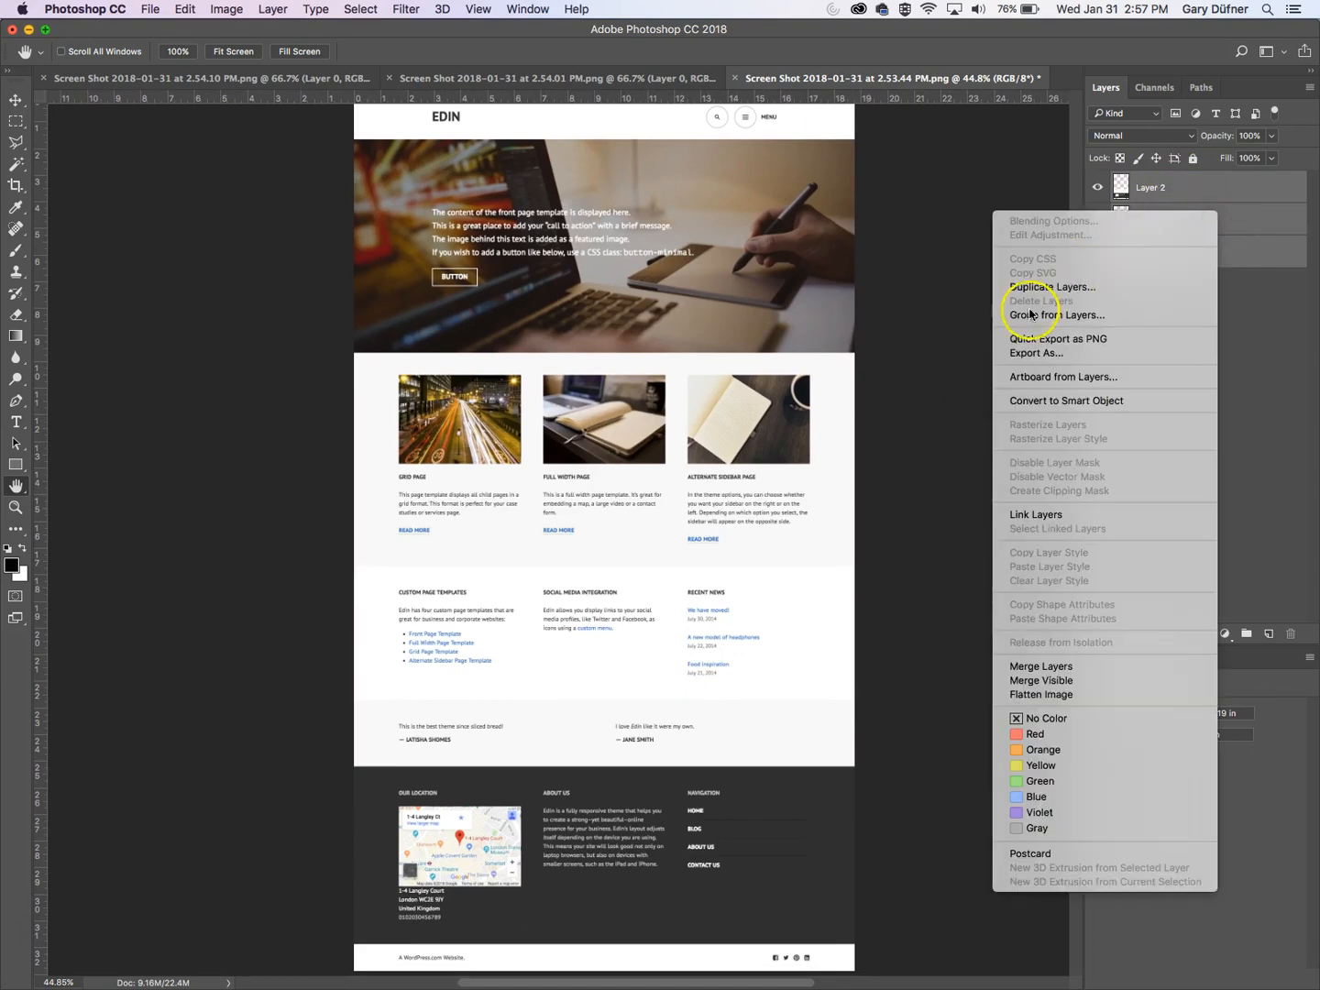
pyautogui.click(1047, 667)
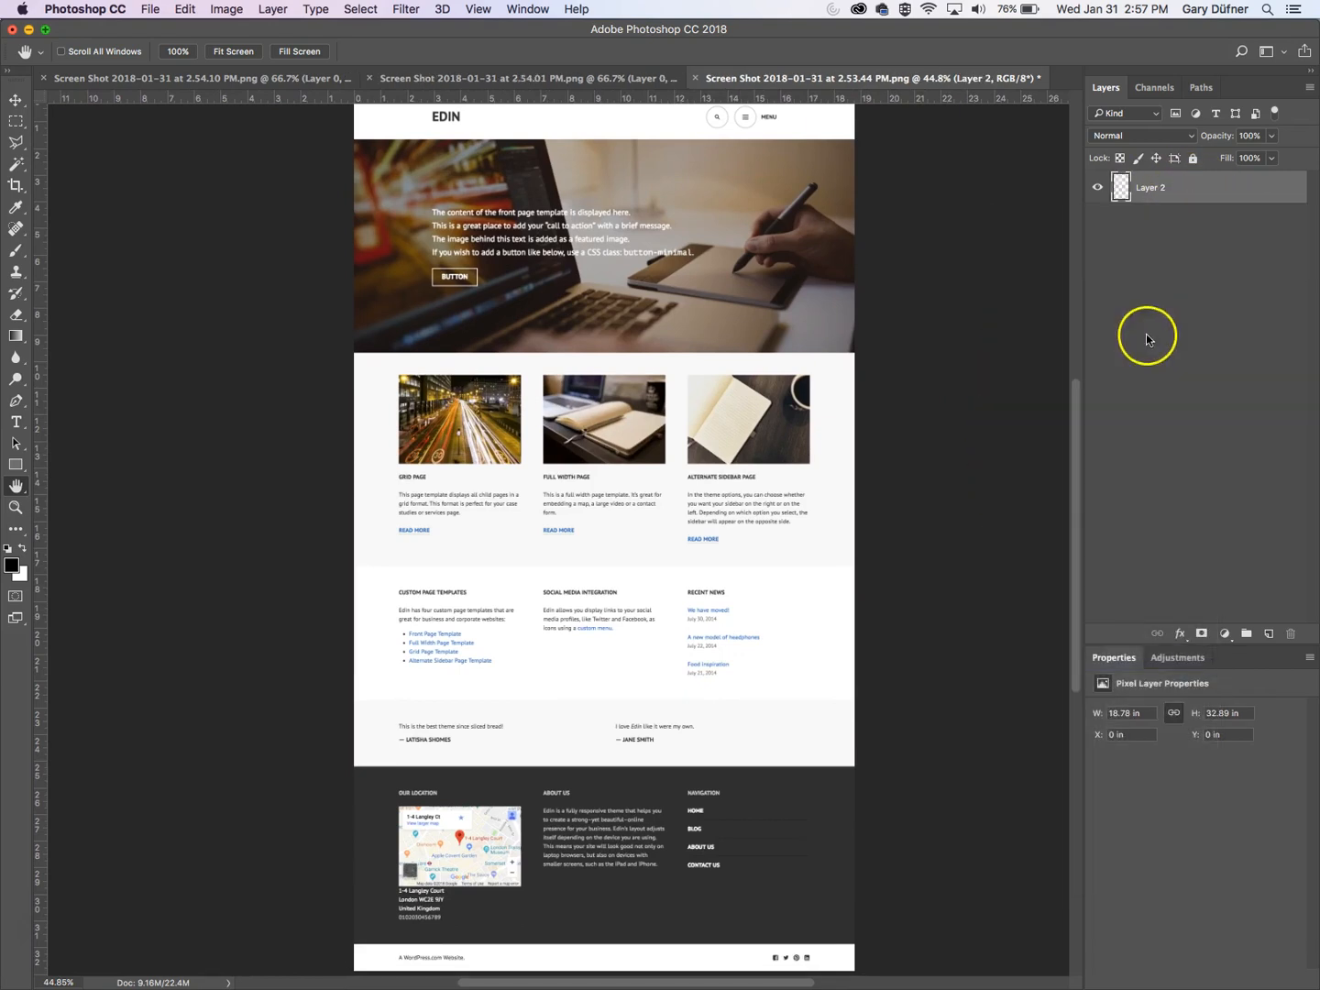
pyautogui.click(150, 9)
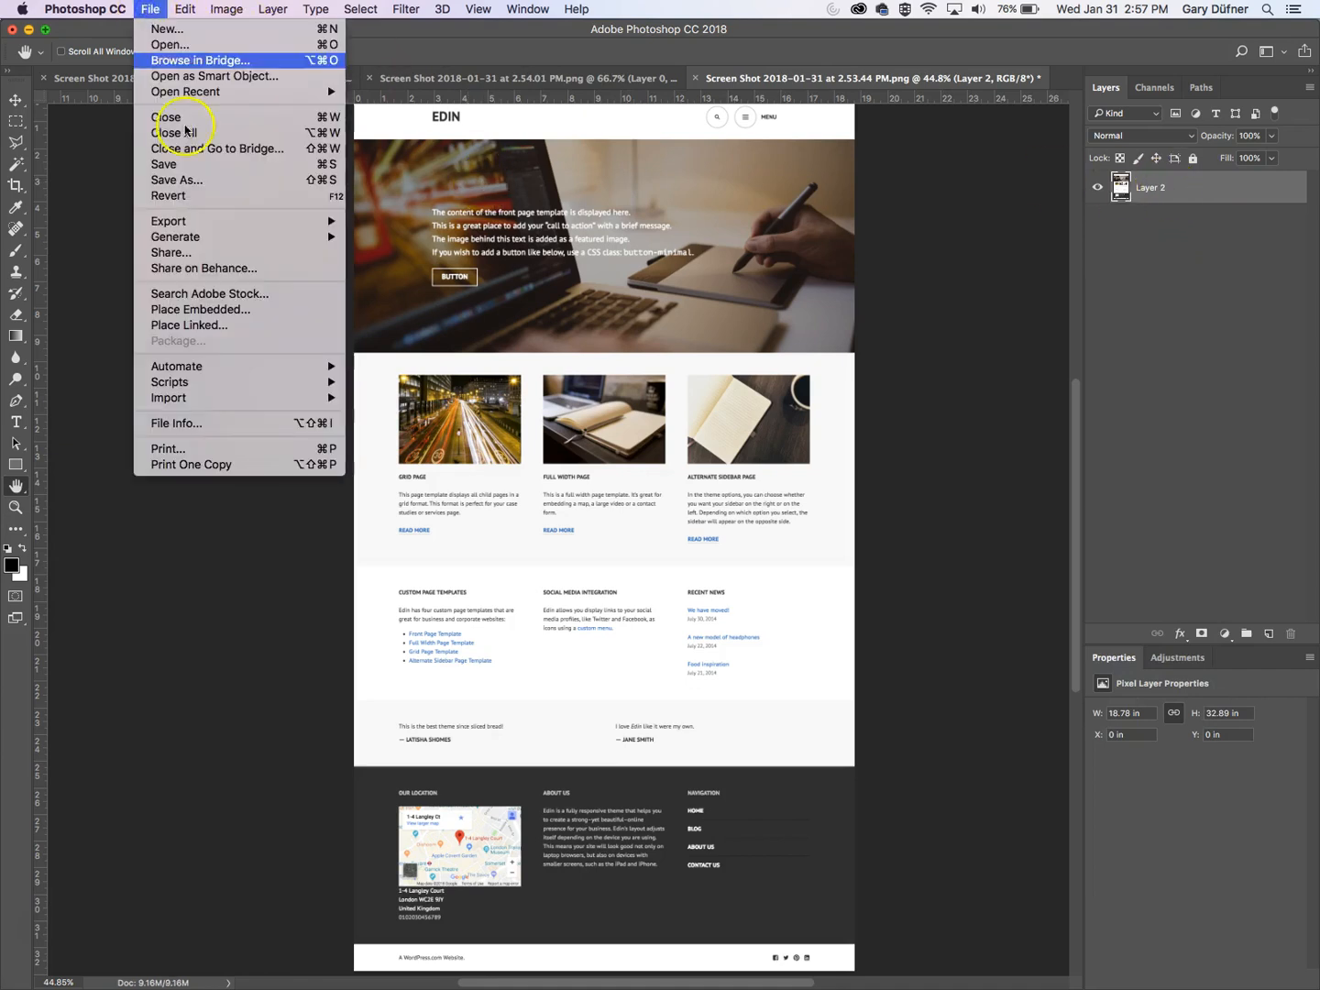
pyautogui.click(186, 197)
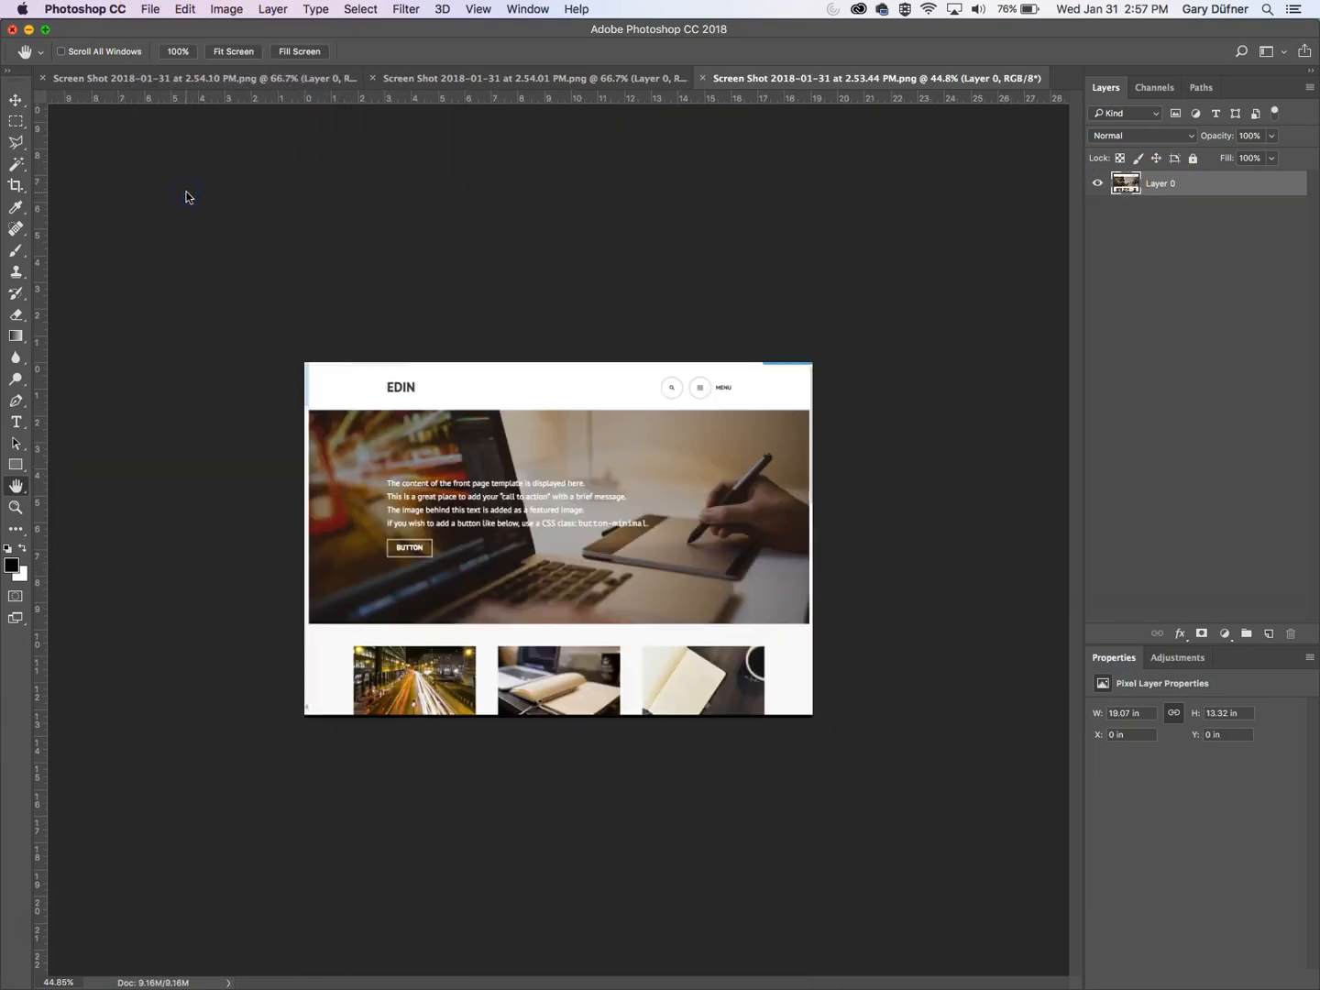
pyautogui.press('super+z')
# - Save the merged page to the Desktop as edin.psd in Photoshop format
pyautogui.click(150, 9)
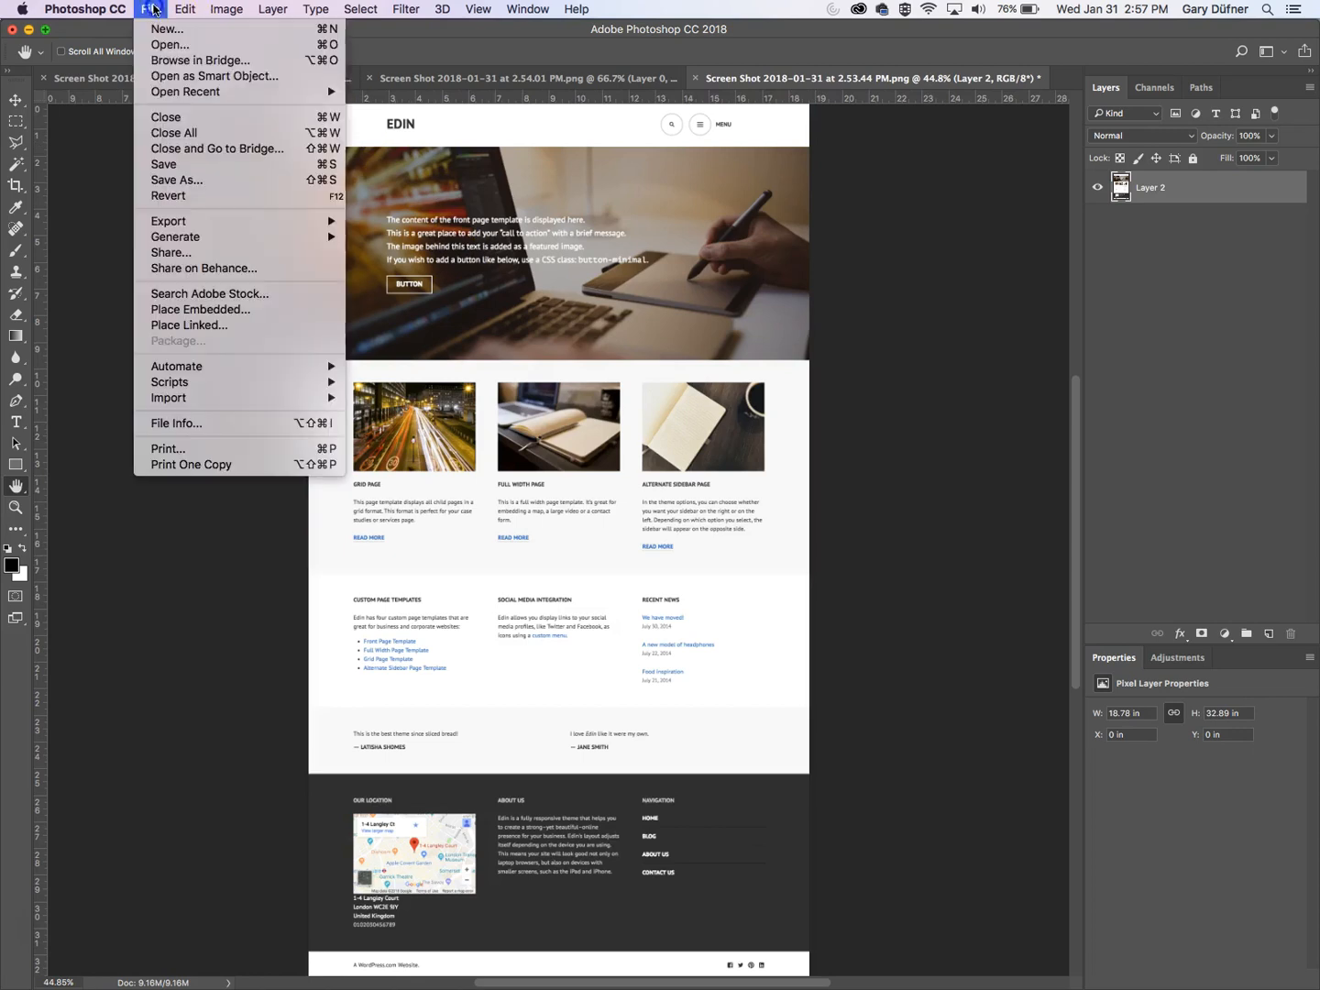
pyautogui.click(171, 183)
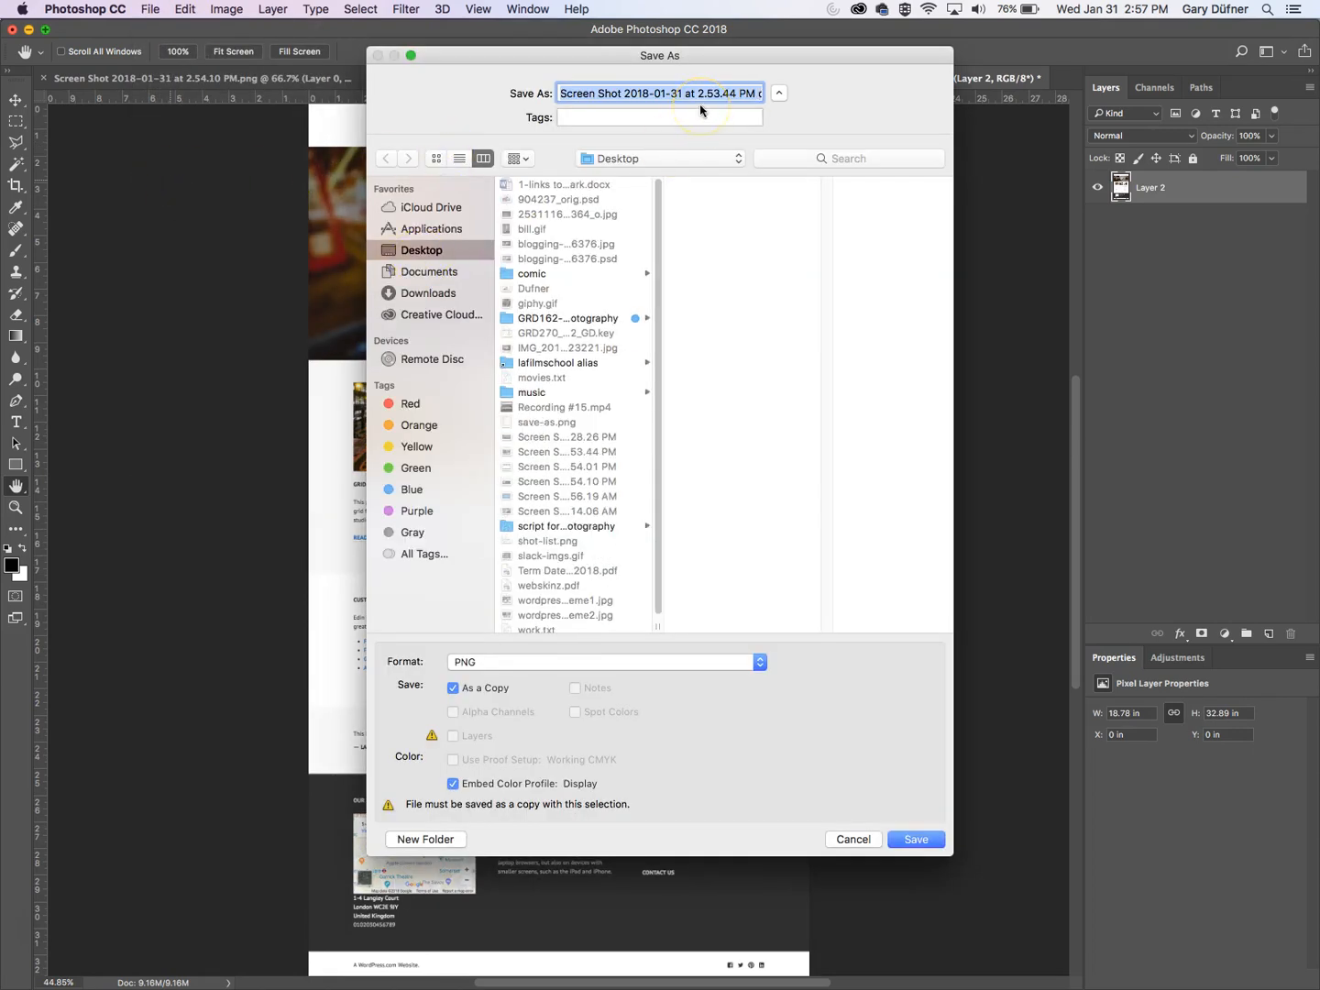
pyautogui.write('din.png')
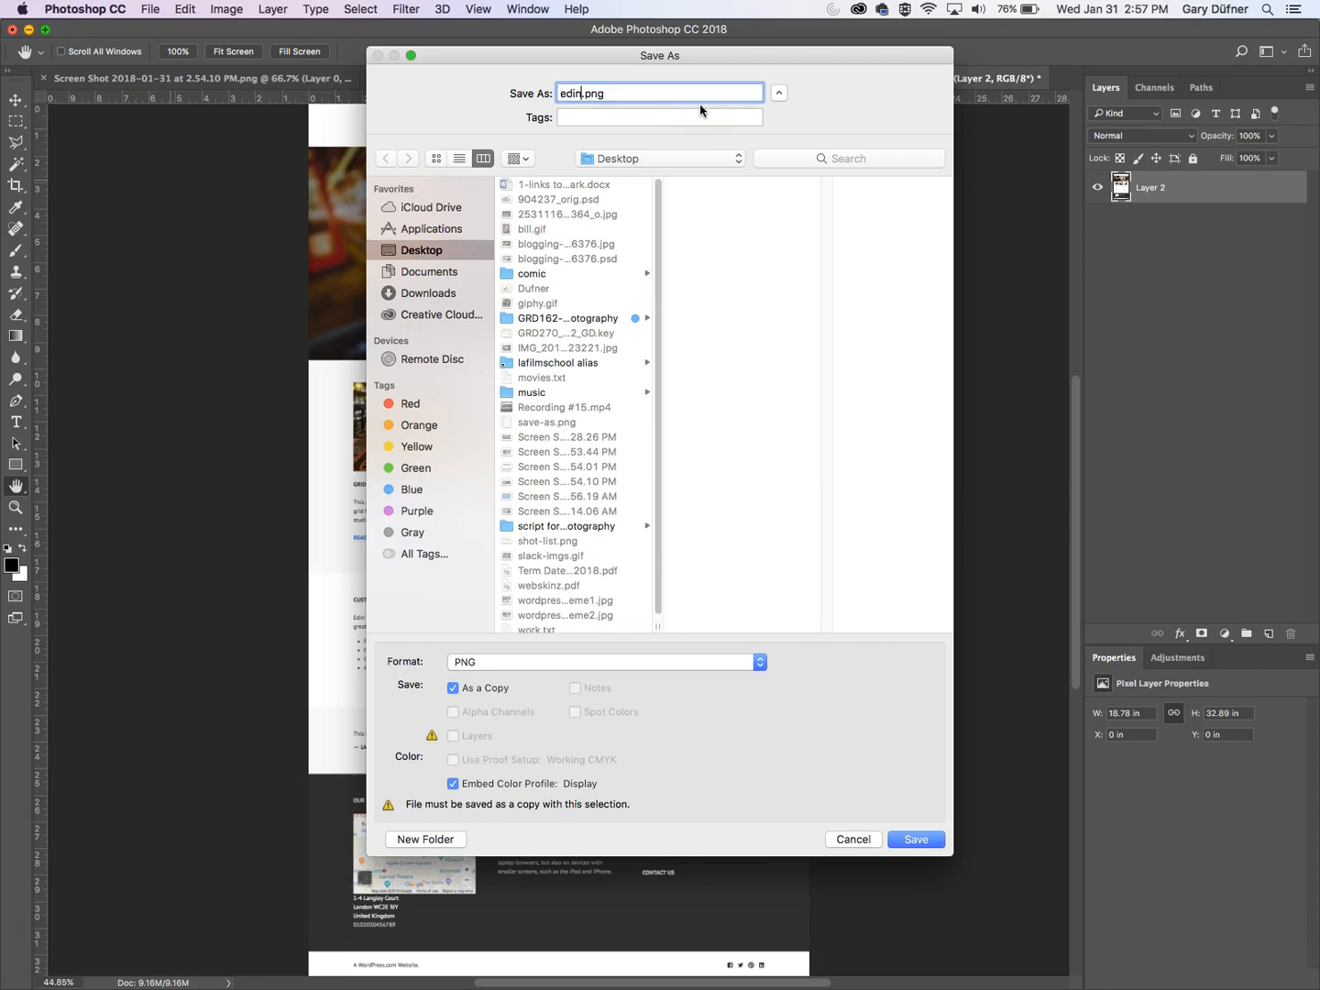
pyautogui.click(669, 654)
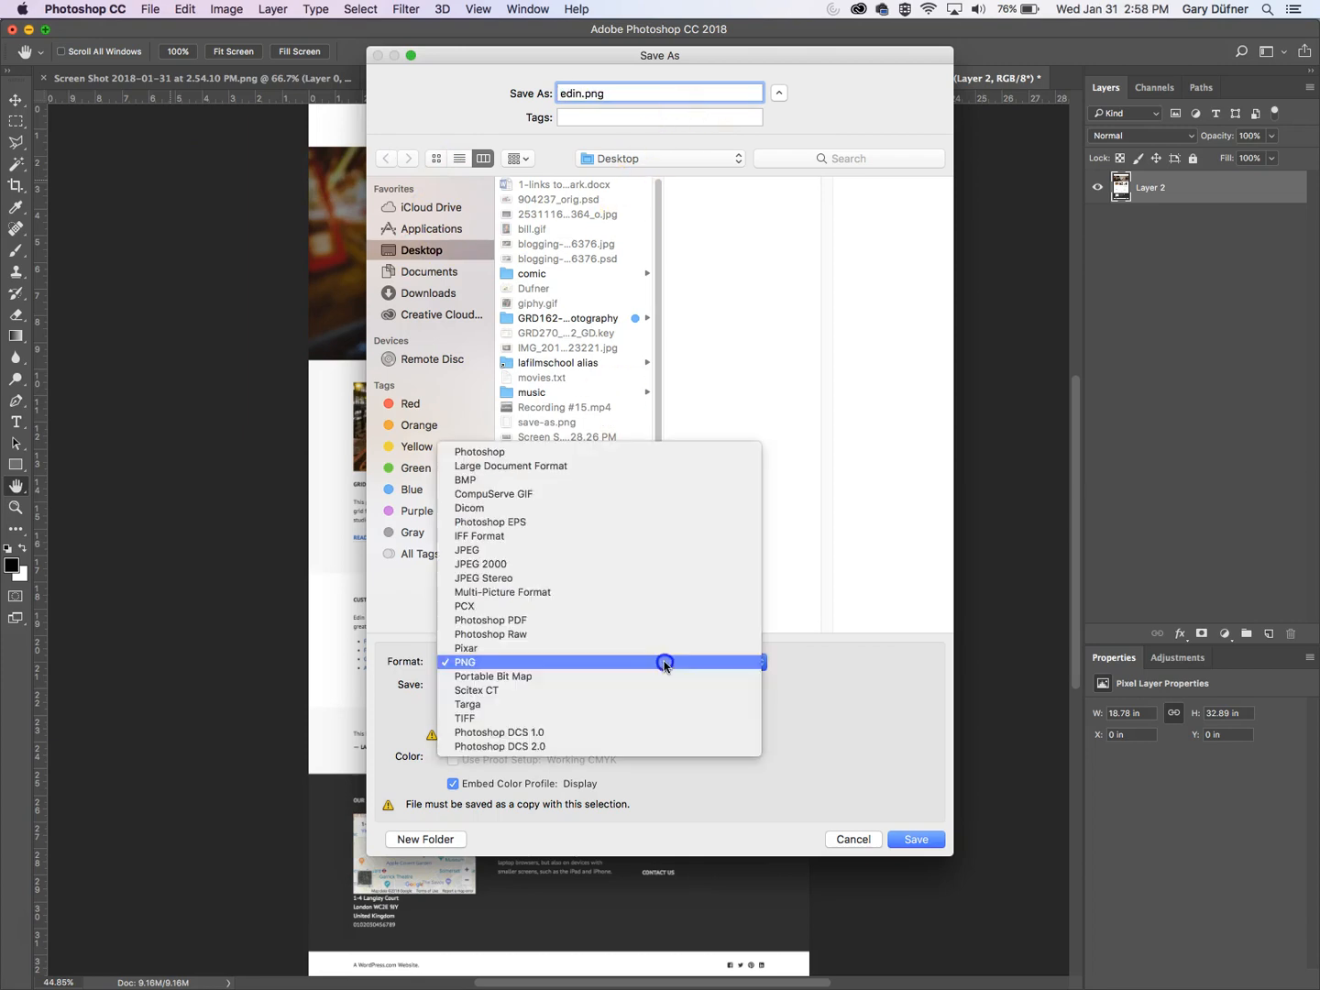
pyautogui.click(580, 457)
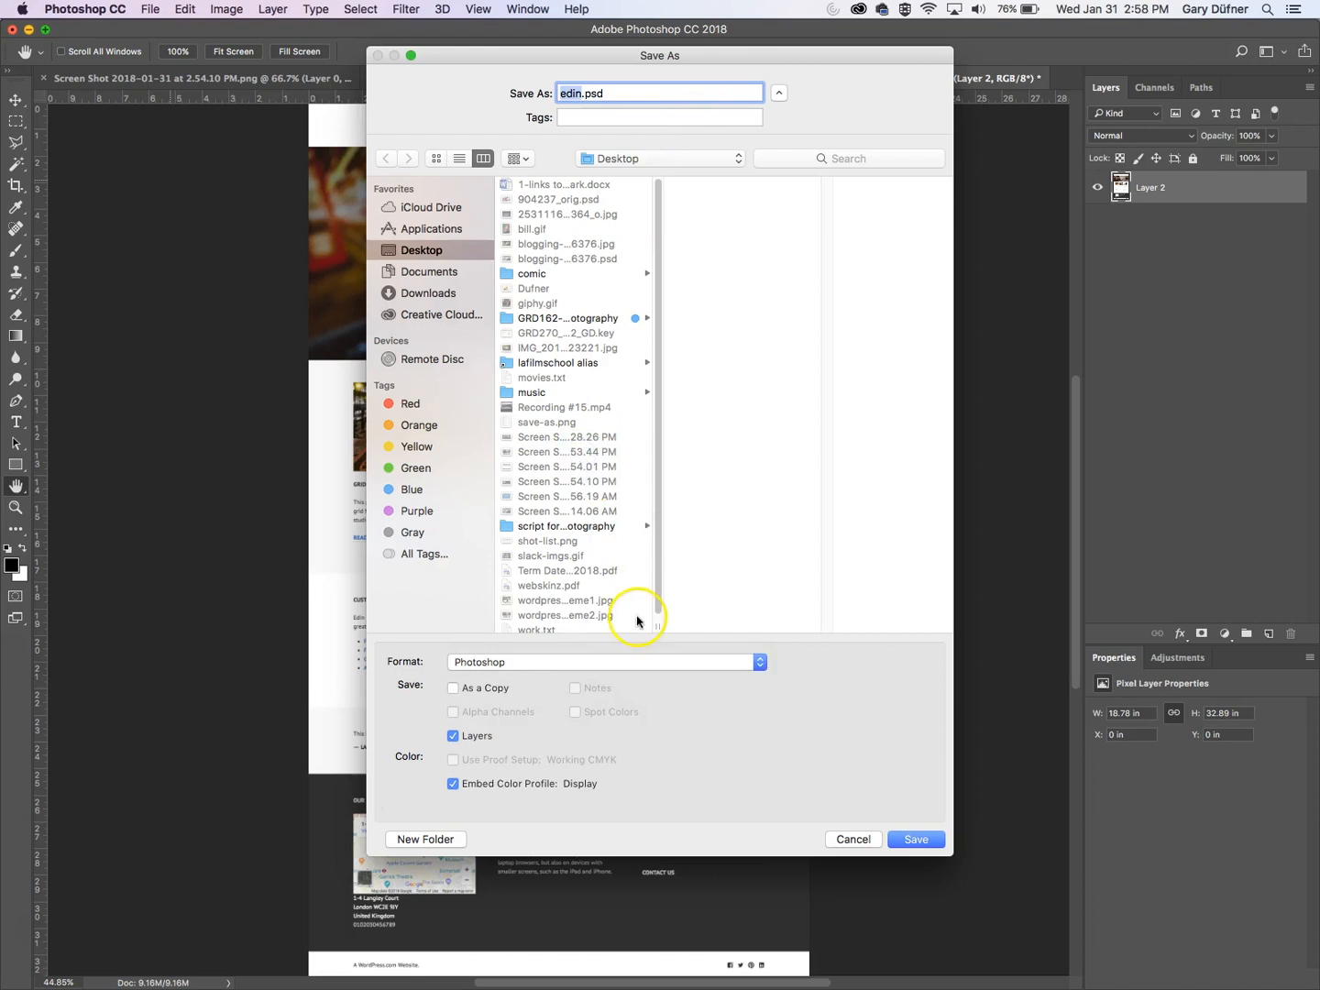
pyautogui.click(917, 840)
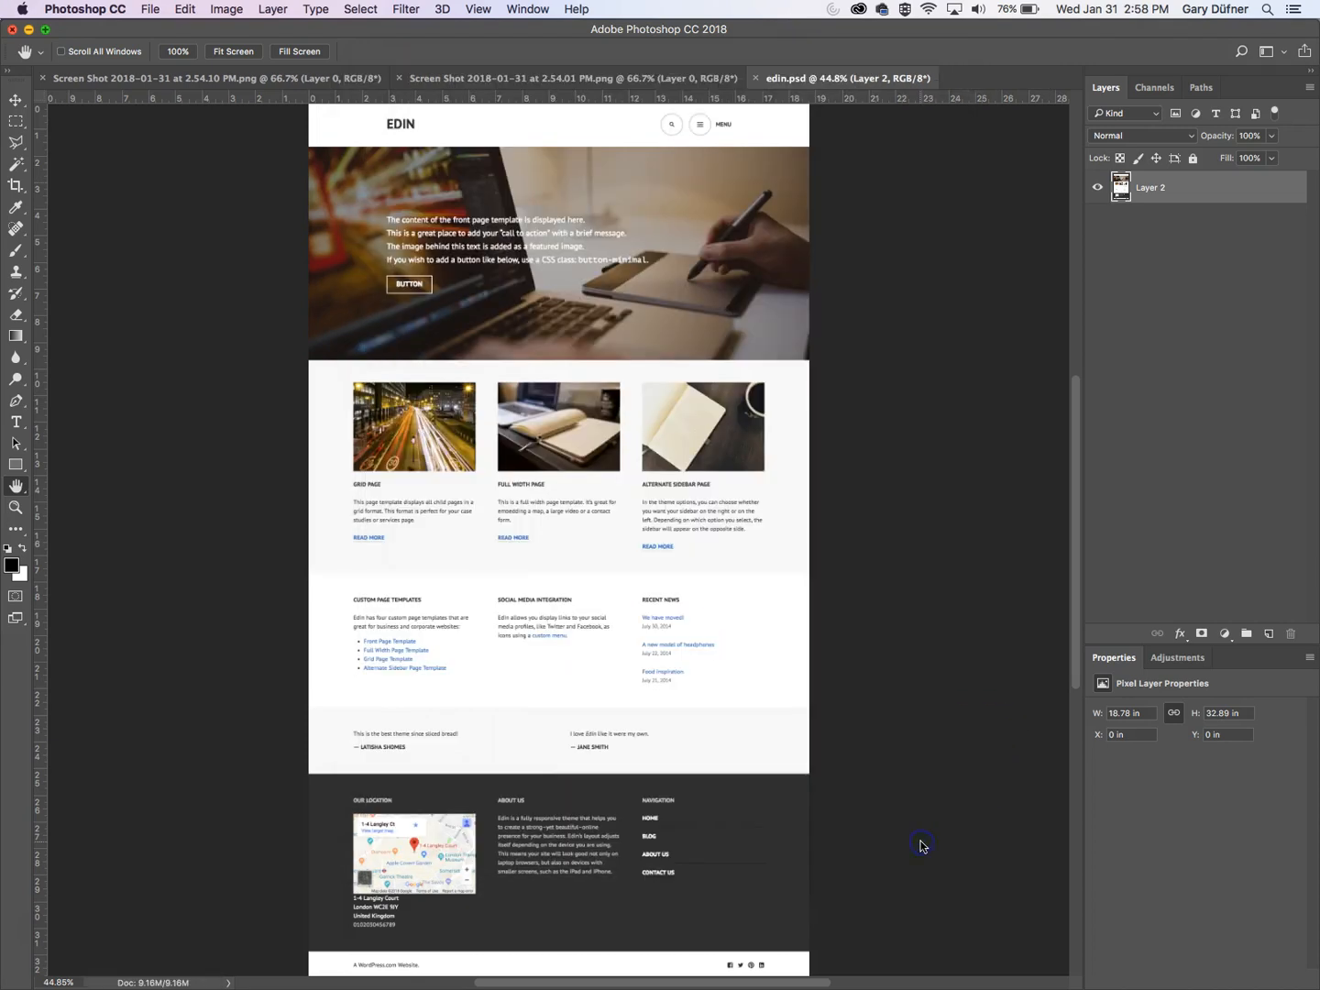
# - Minimize the document window to find edin.psd on the desktop, and open the file to check it
pyautogui.click(28, 30)
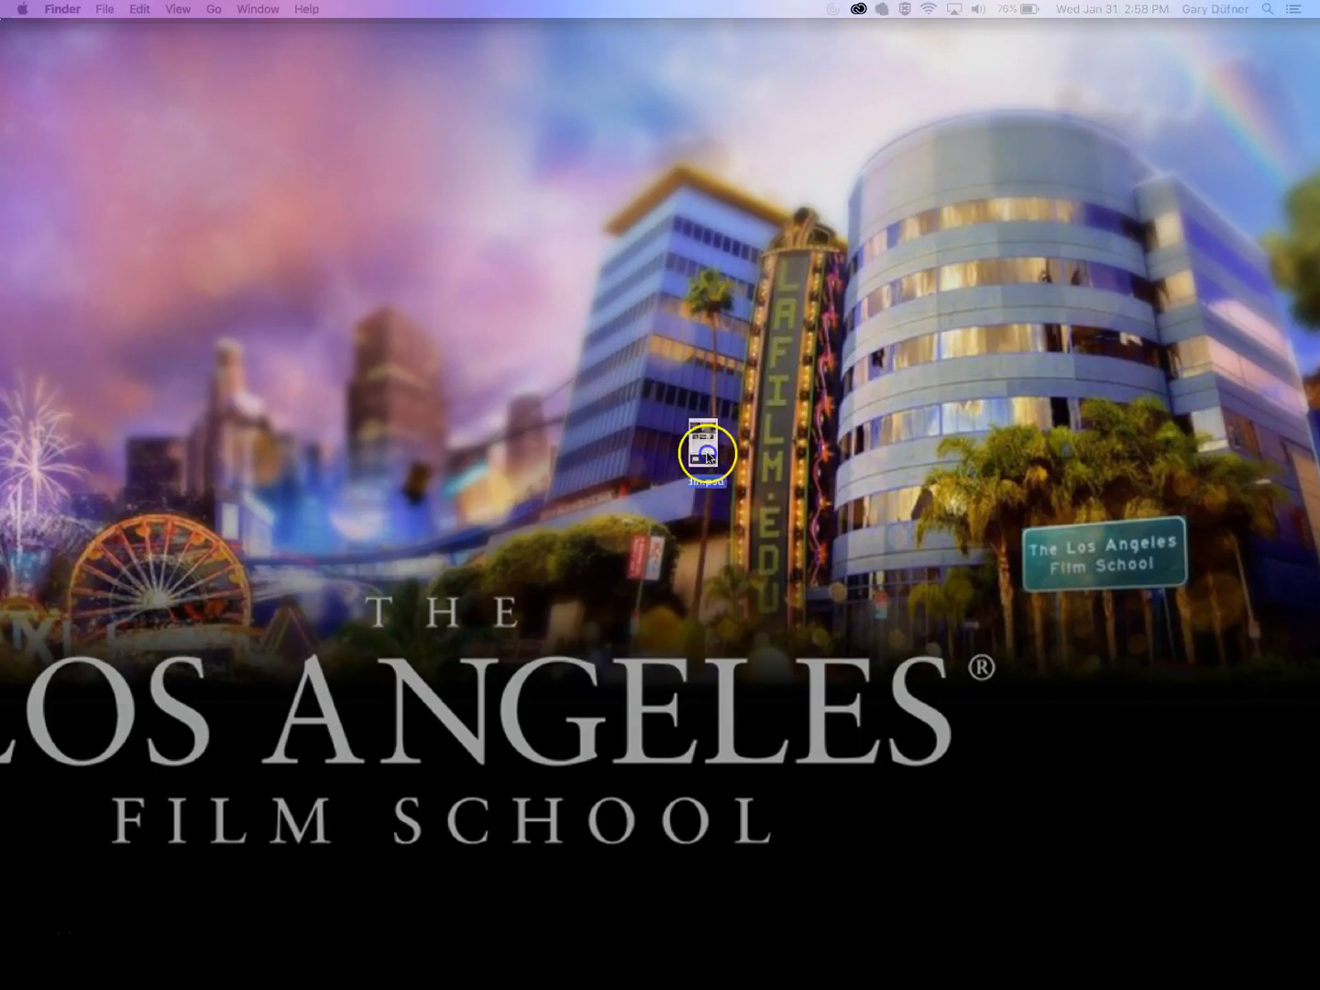
pyautogui.click(635, 479)
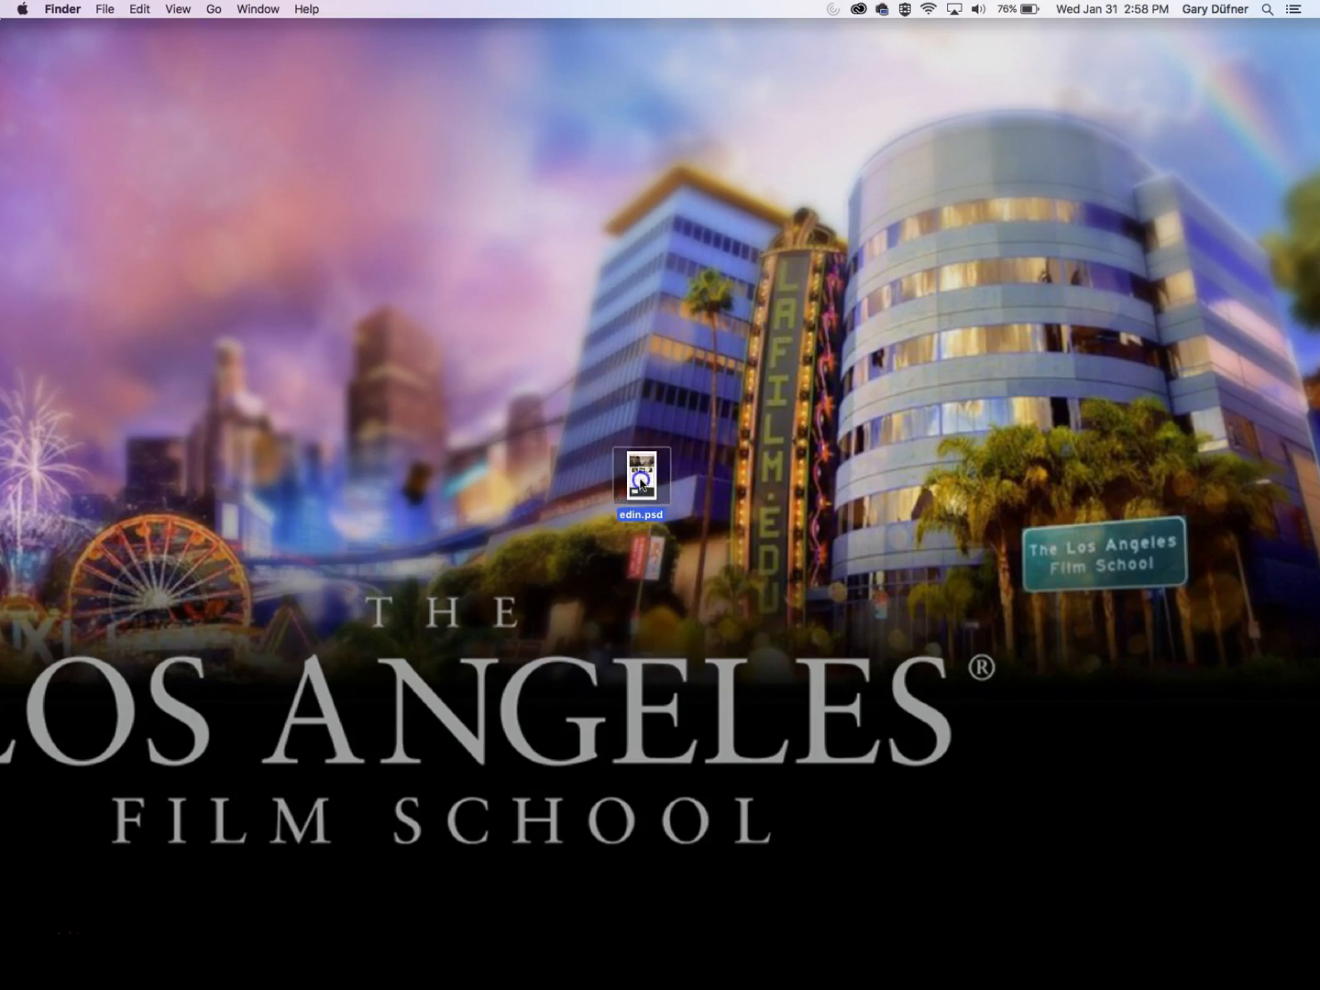
pyautogui.doubleClick(641, 483)
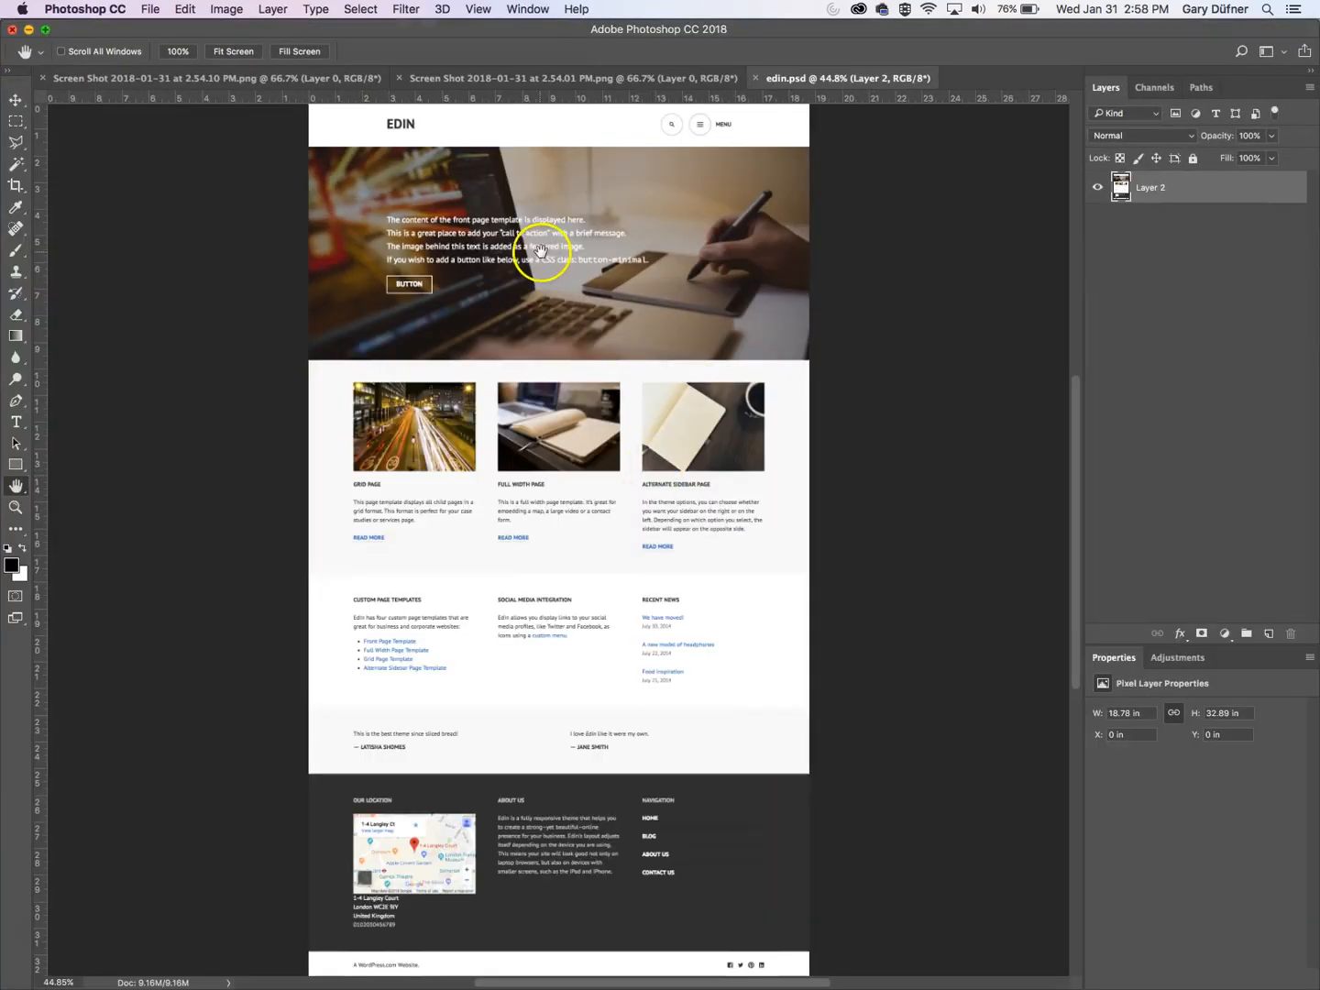
# - Close the two source screenshot documents, 2.54.10 PM and 2.54.01 PM, keeping only edin.psd open
pyautogui.click(272, 79)
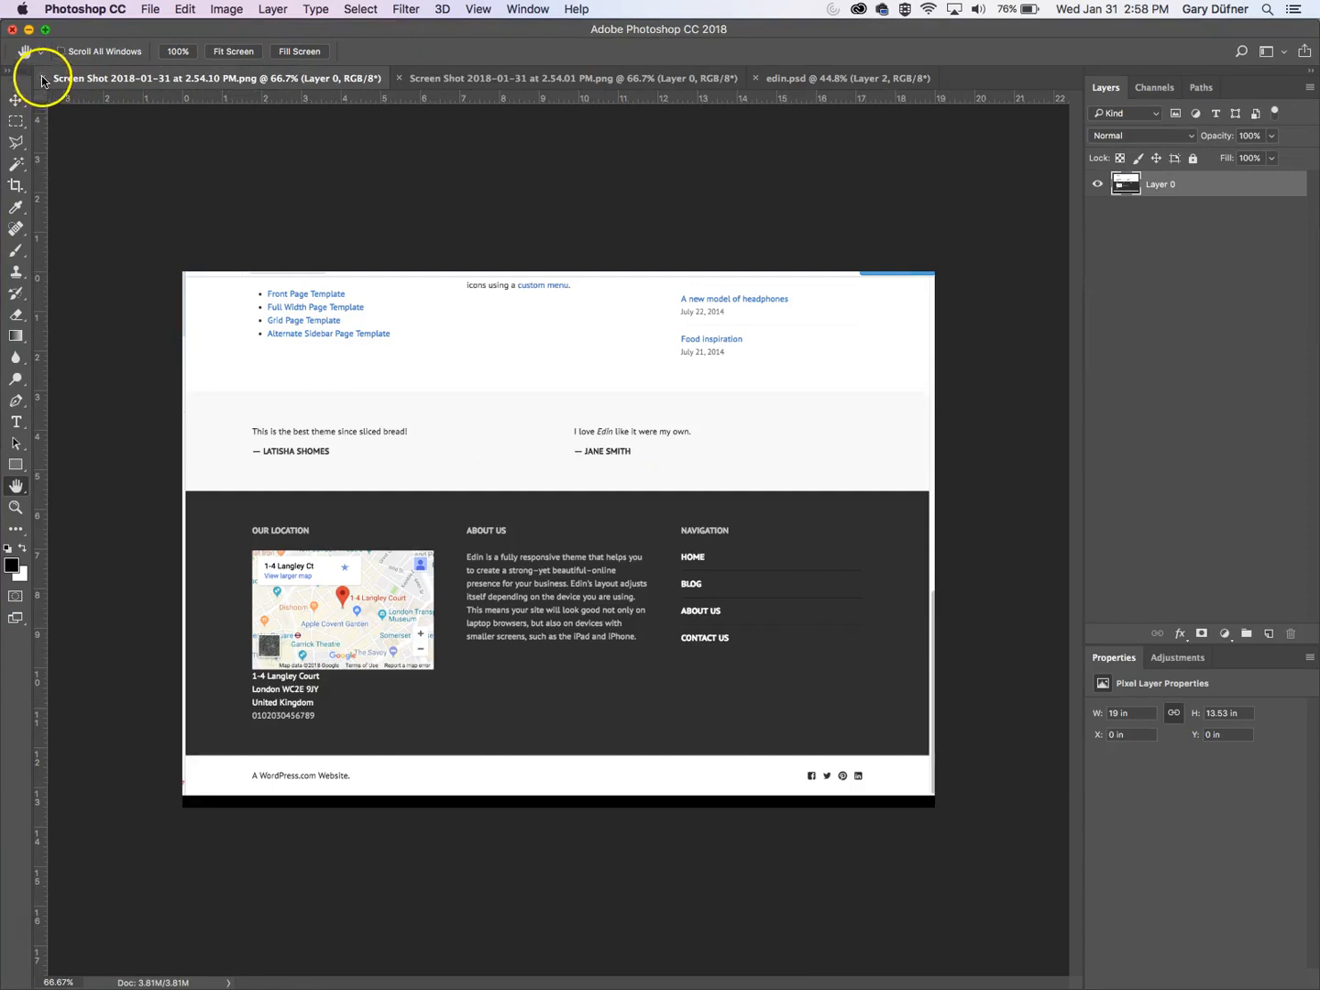
pyautogui.click(42, 79)
pyautogui.click(42, 79)
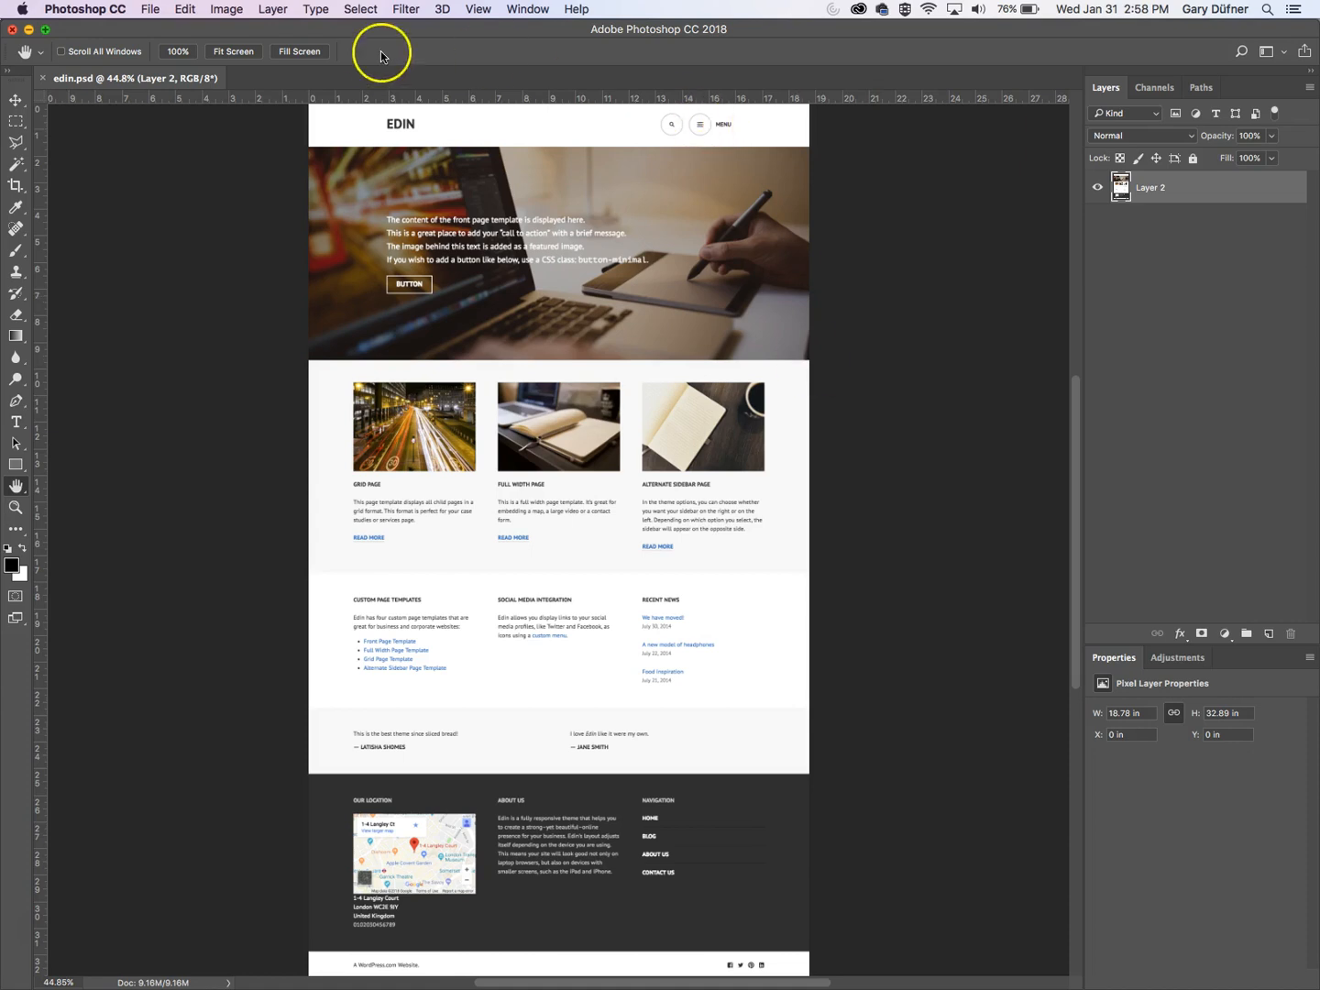
# - Minimize Photoshop, switch to Chrome and return to the beginning of the Edin demo's home page
pyautogui.click(29, 31)
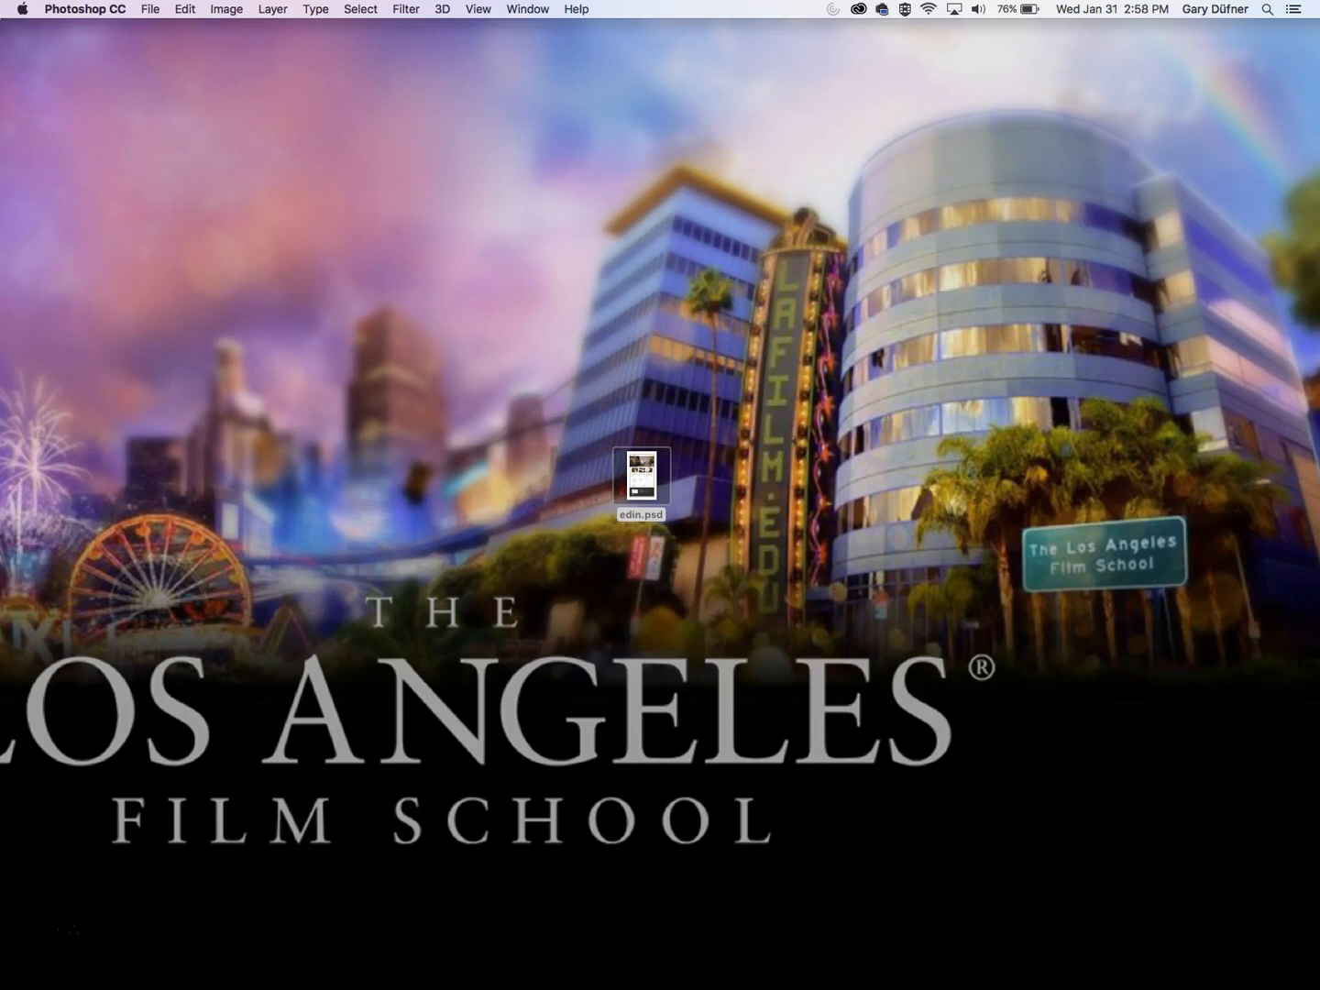
pyautogui.click(1317, 953)
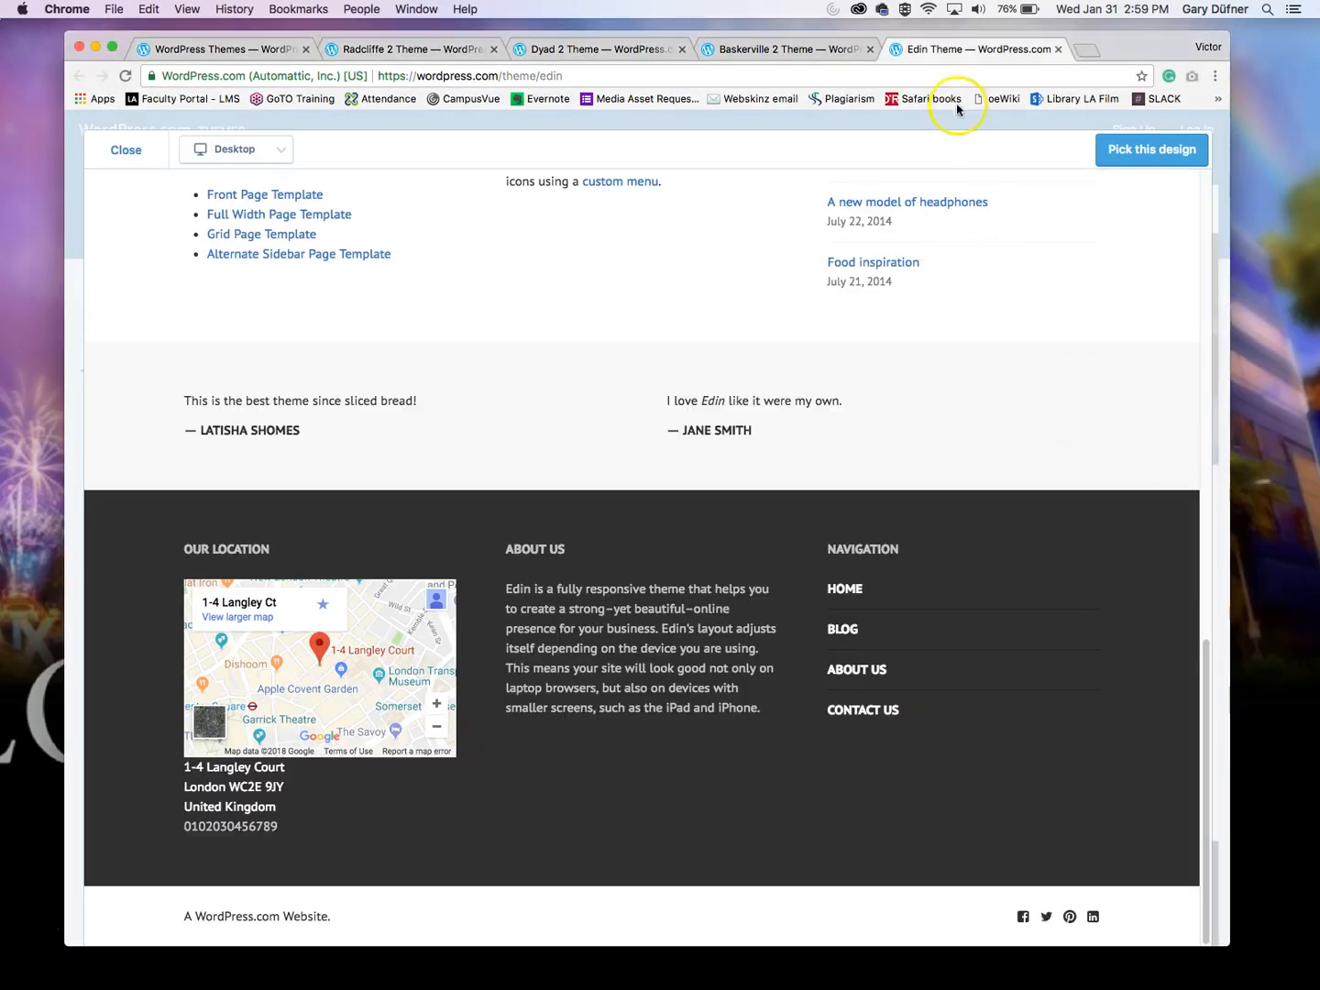
pyautogui.scroll(20, 1049, 291)
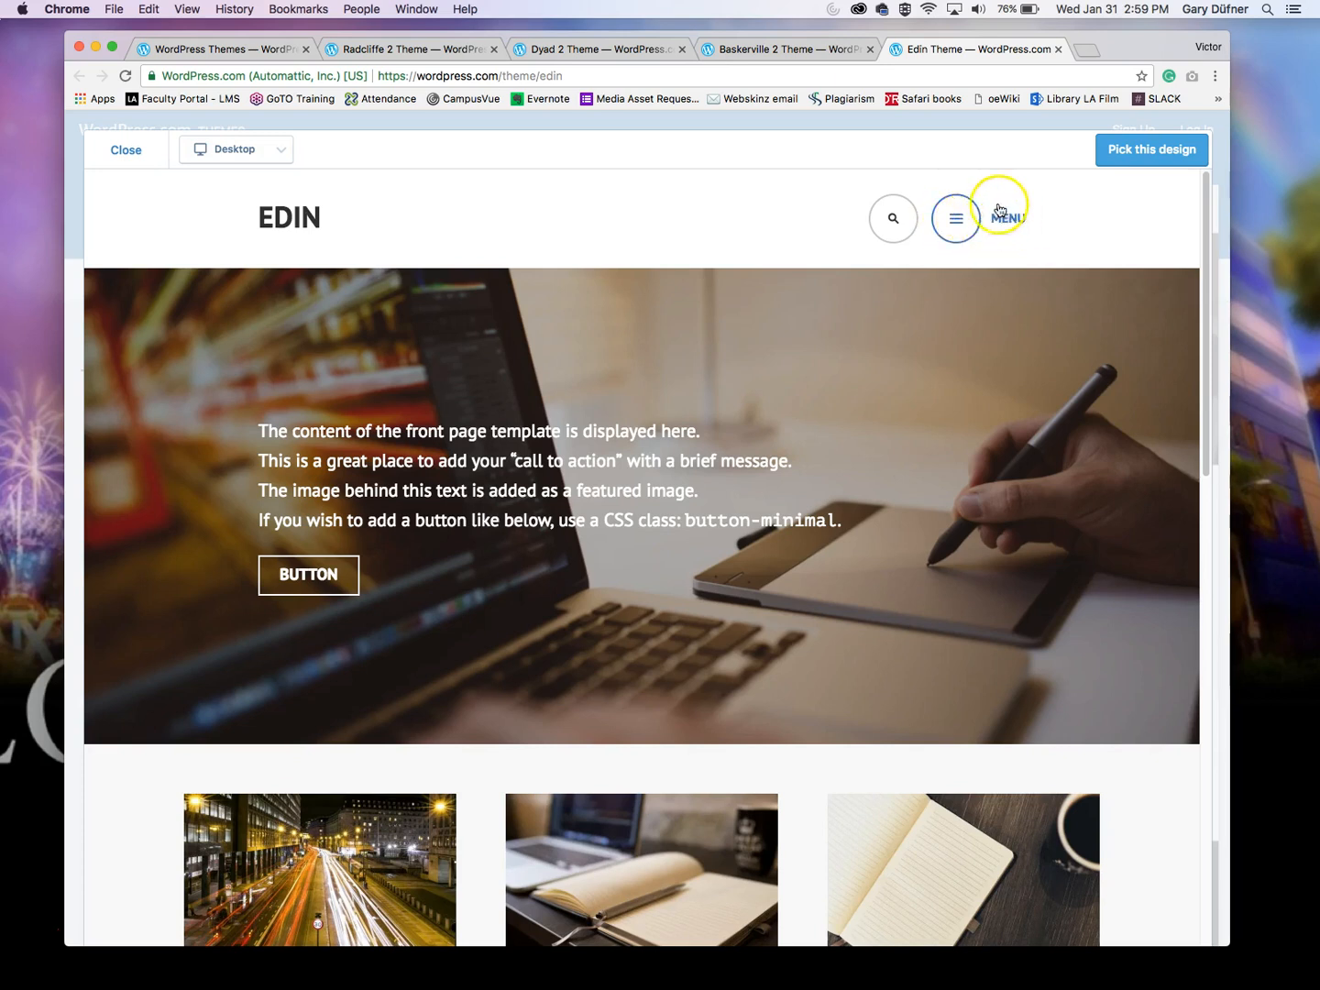
# - Open the About Us page of the Edin demo and look through its banner, photo and quotes
pyautogui.click(974, 220)
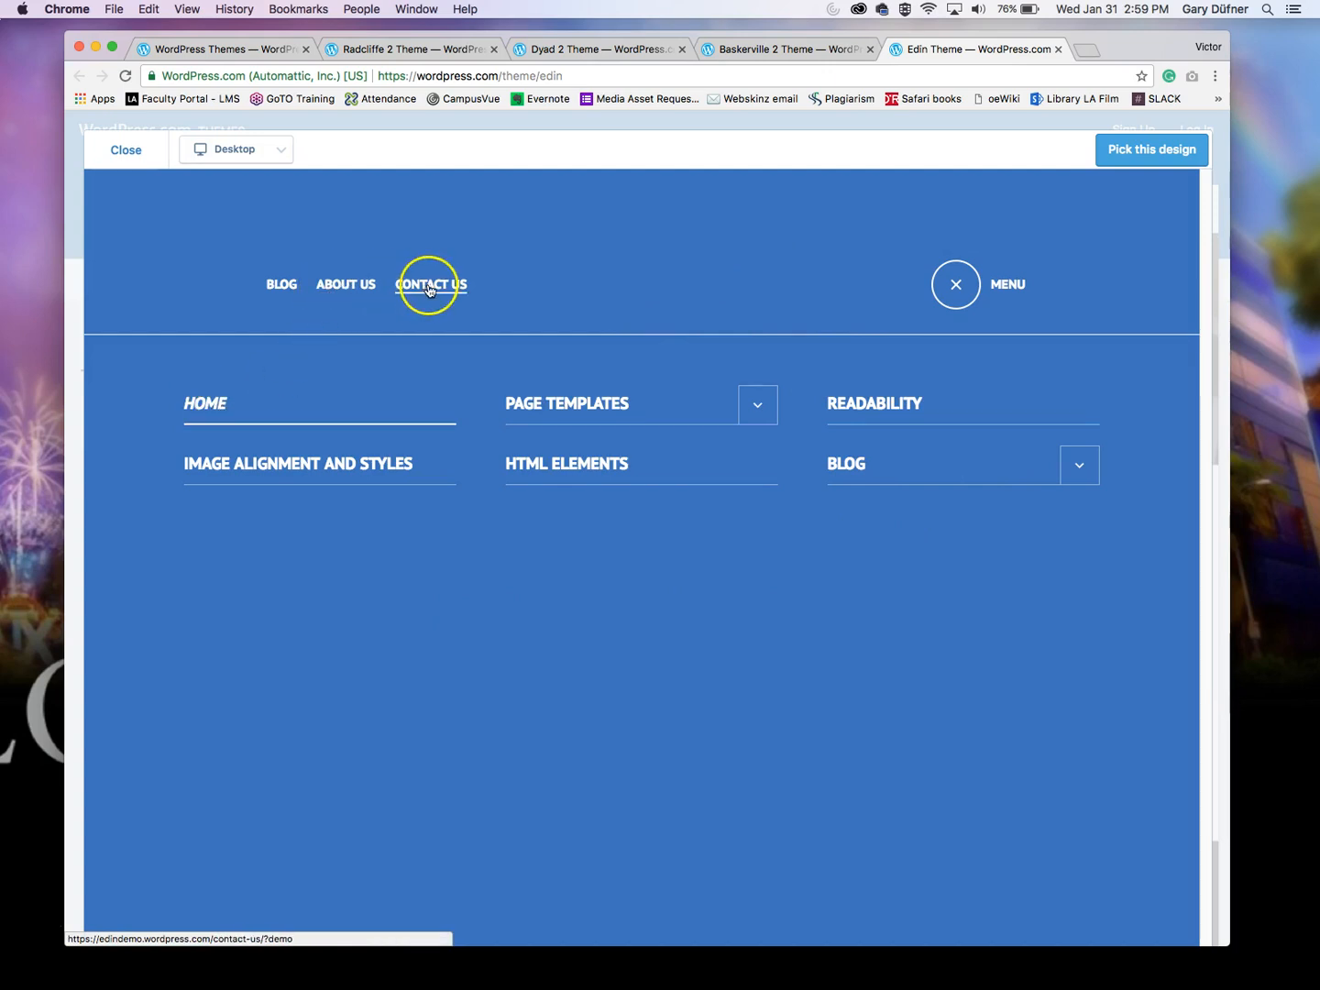
pyautogui.click(336, 290)
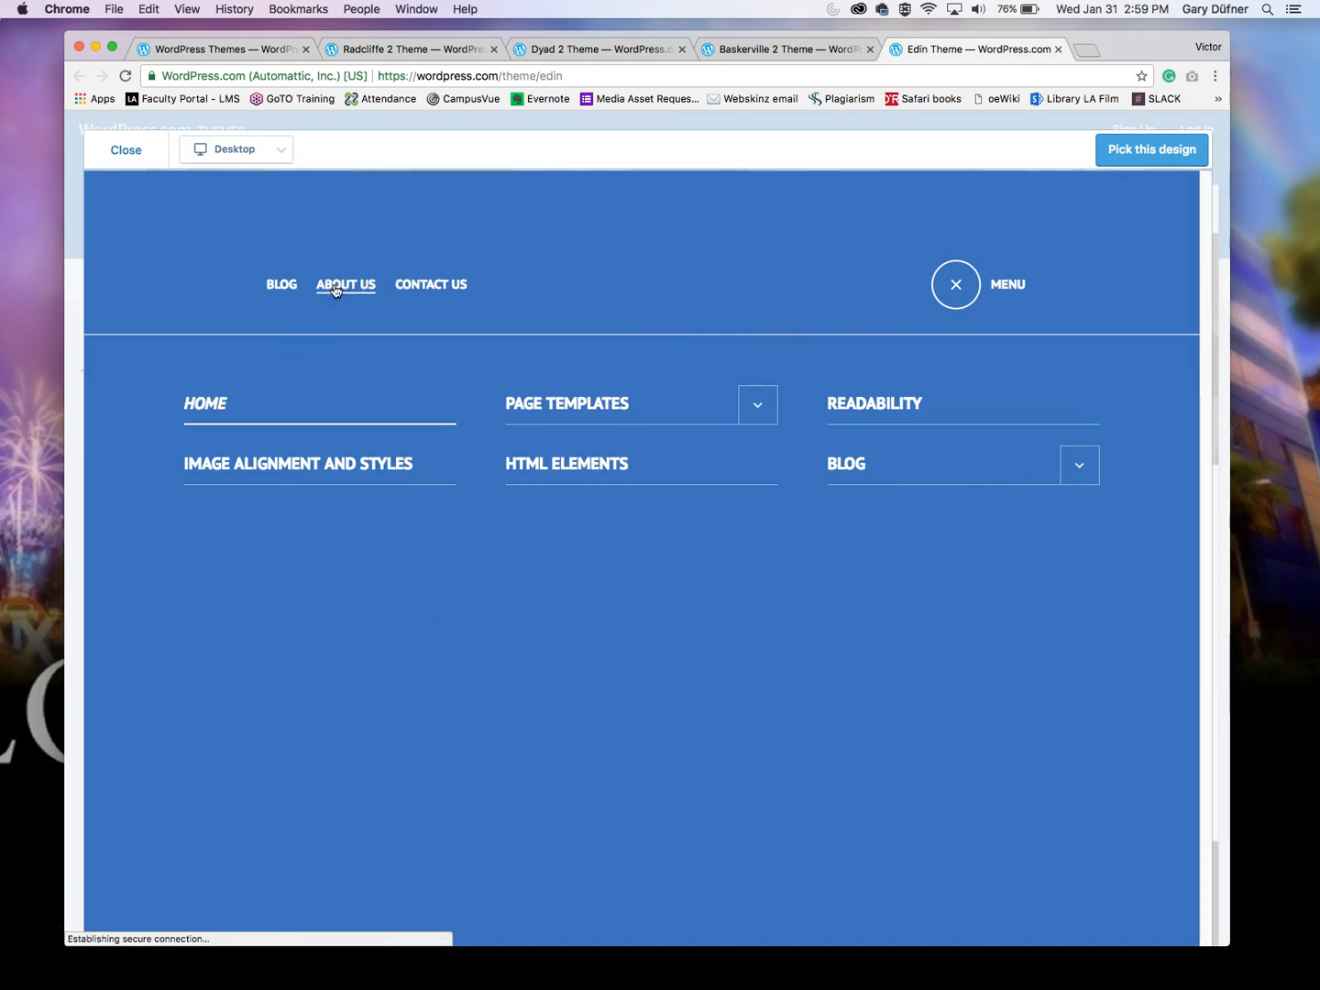
pyautogui.scroll(-12, 1029, 479)
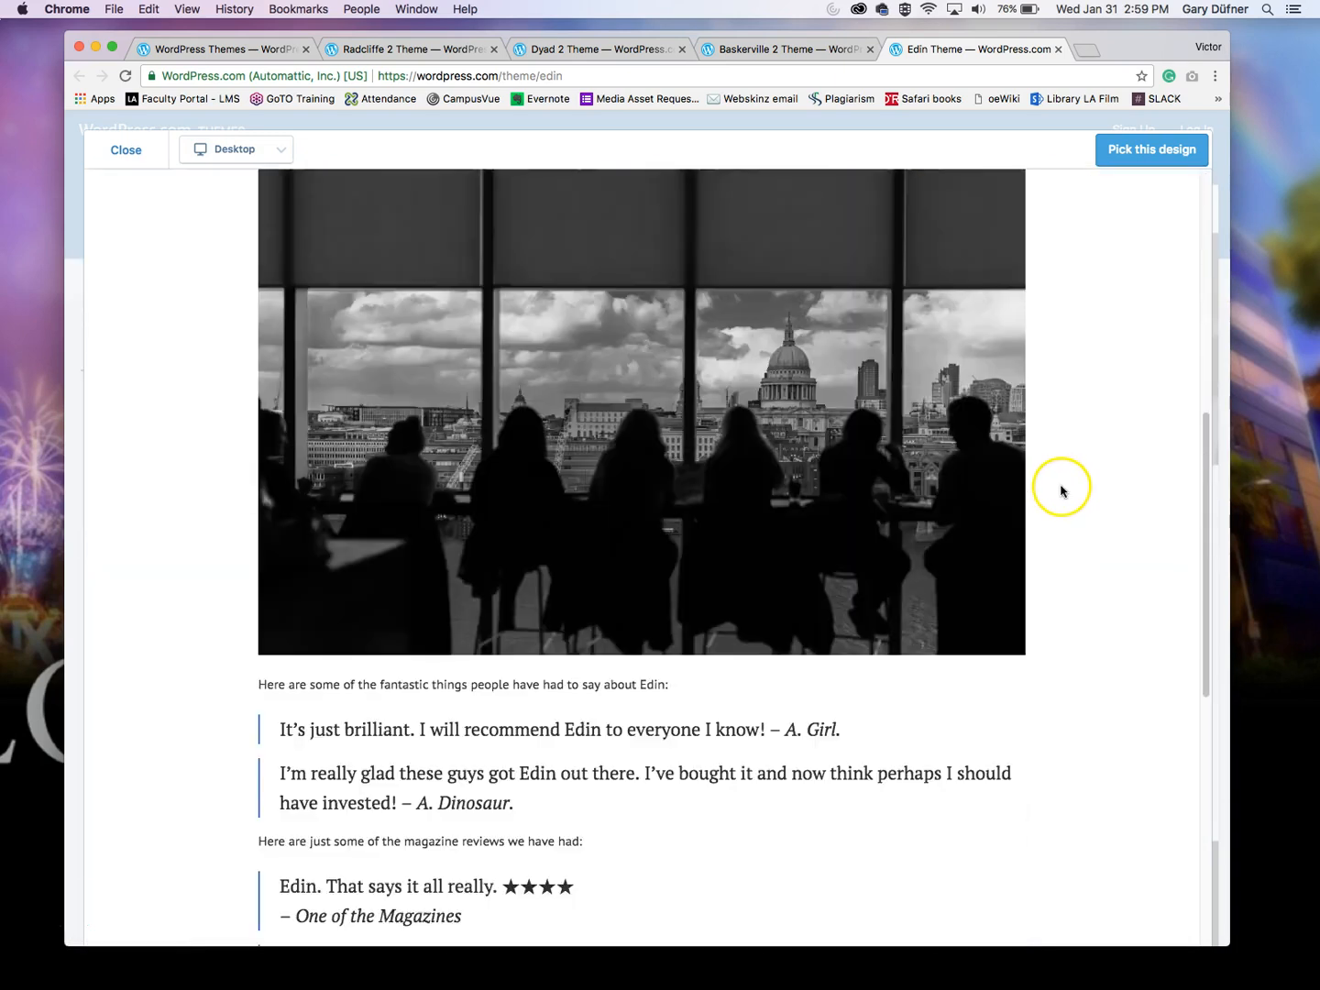
pyautogui.scroll(8, 1064, 486)
pyautogui.scroll(10, 1064, 486)
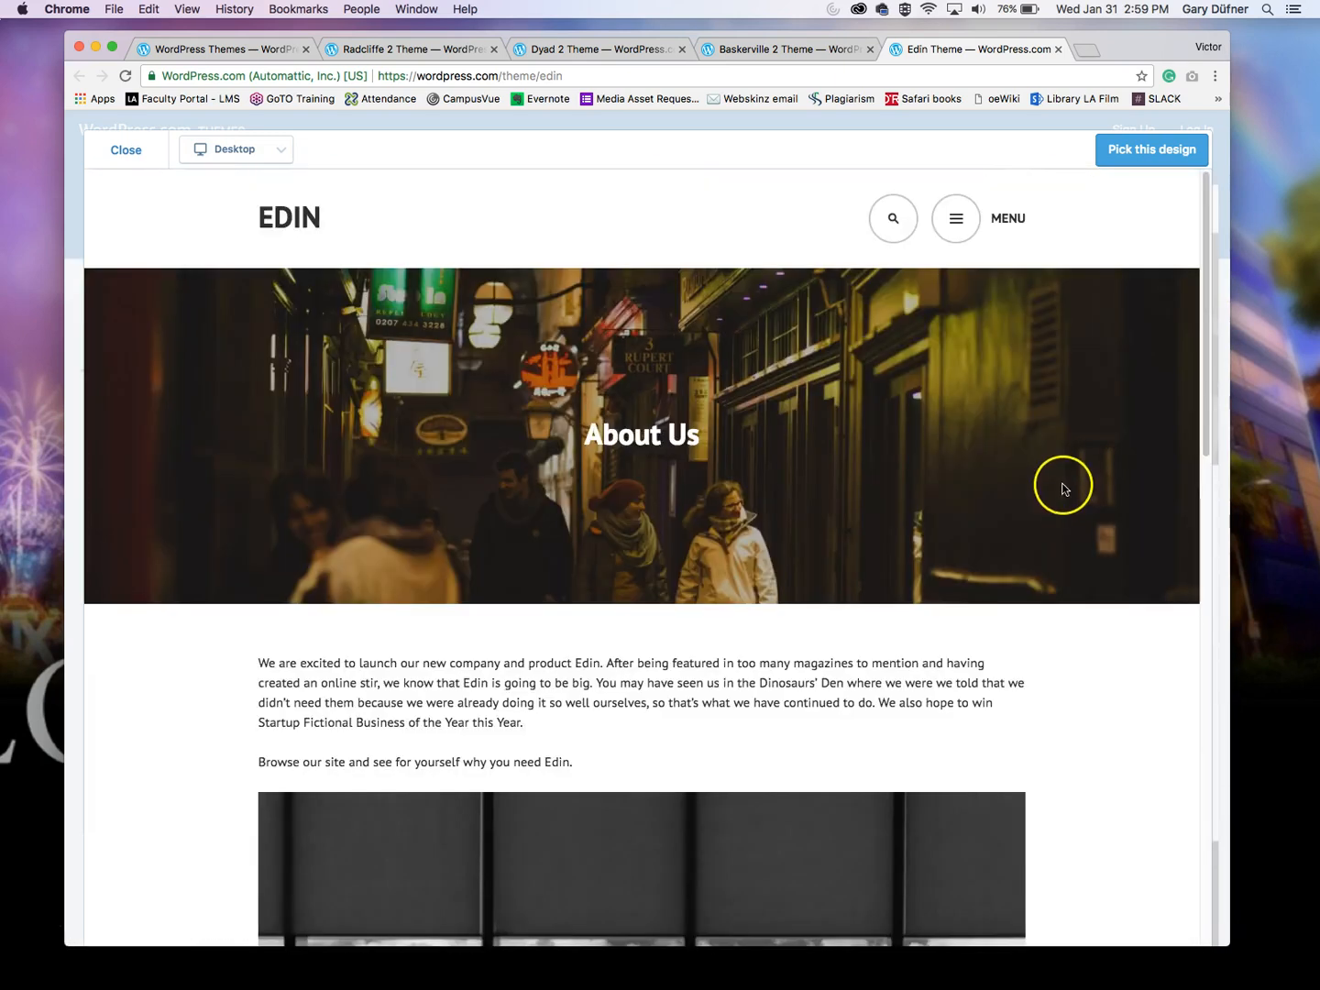
# - Open the Contact Us page of the Edin demo and examine its text and contact form
pyautogui.click(954, 226)
pyautogui.click(441, 285)
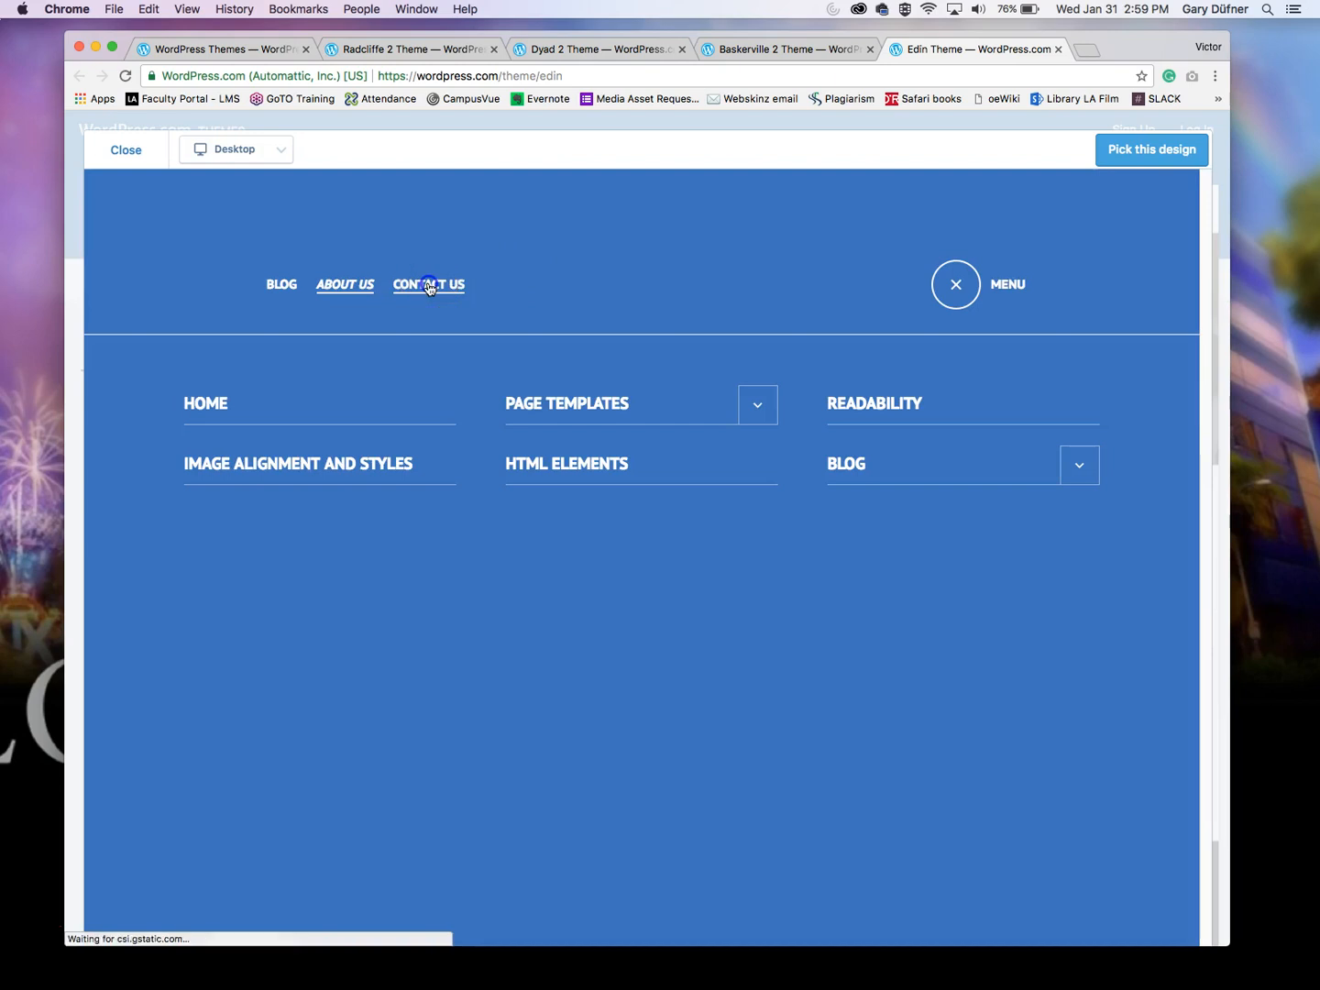
pyautogui.scroll(-6, 1082, 403)
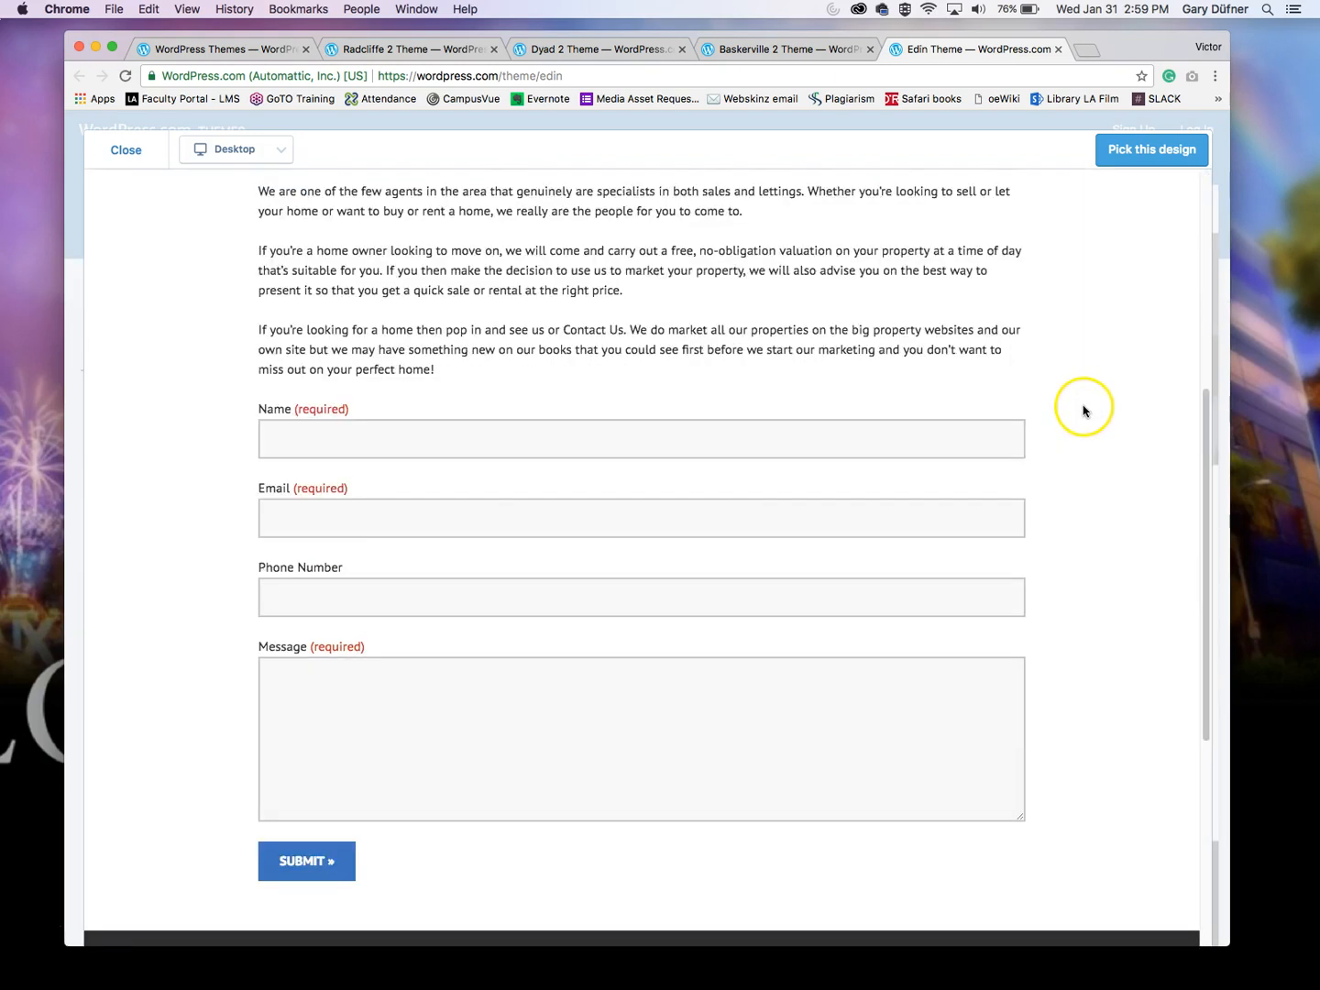
pyautogui.scroll(6, 903, 524)
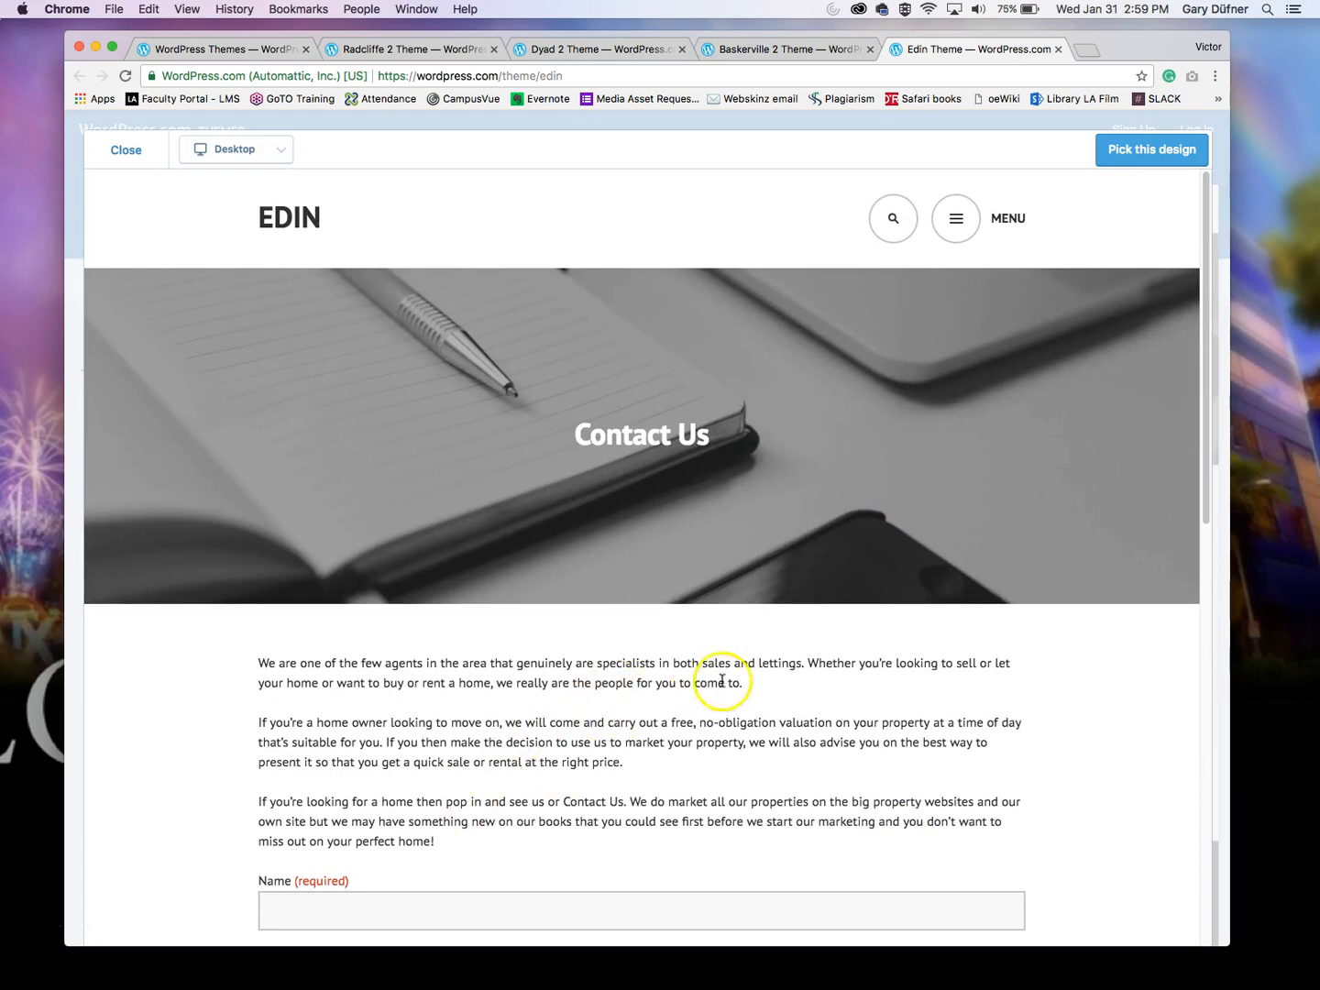
# - Open the Edin demo's Image Alignment and Styles page and look through its sample image layouts
pyautogui.click(969, 225)
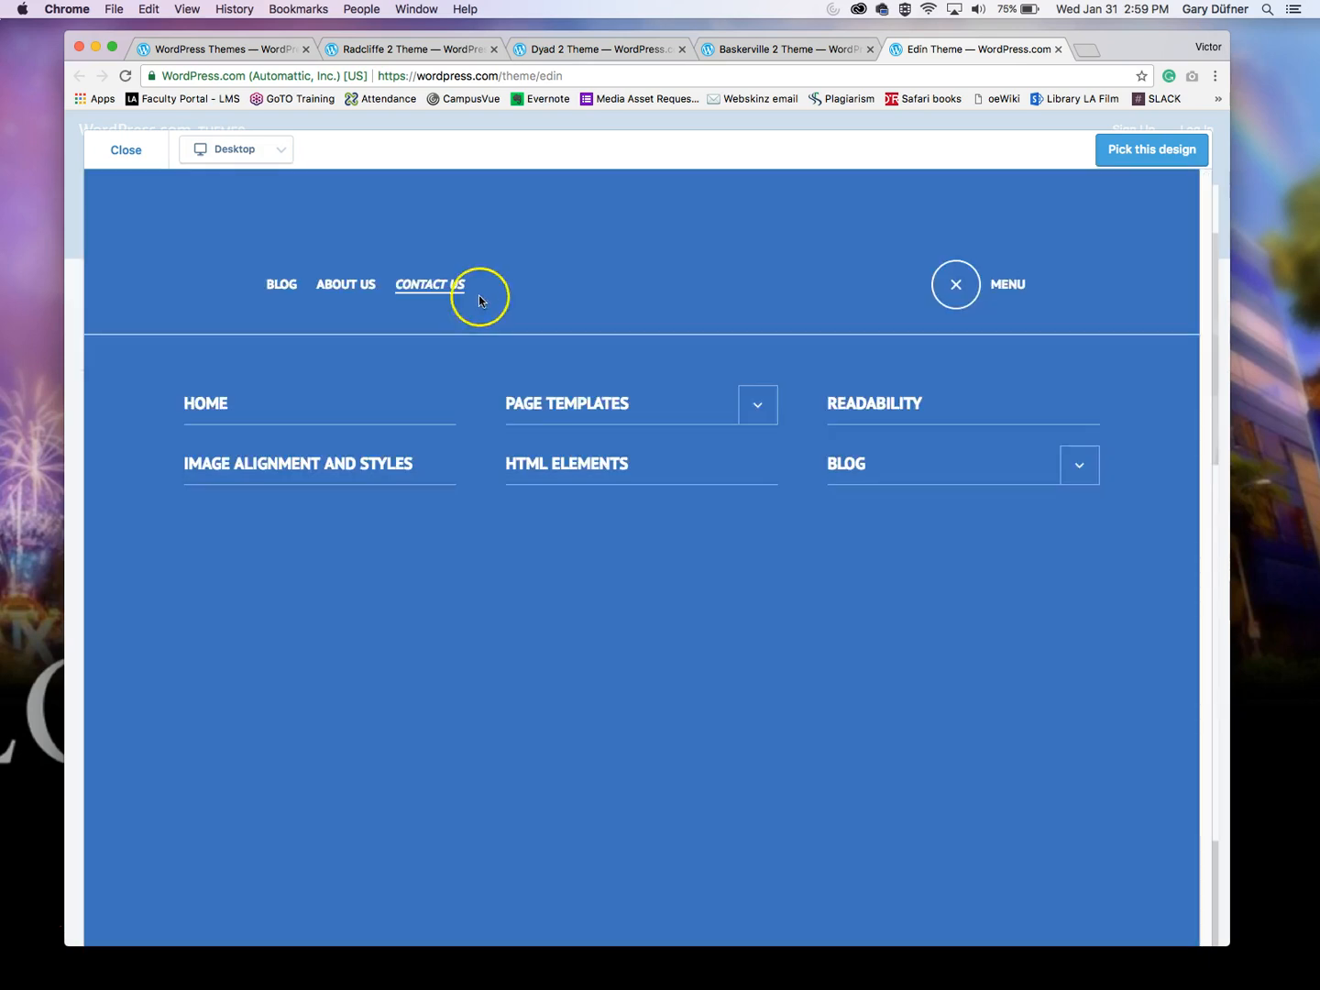
pyautogui.click(363, 466)
pyautogui.scroll(-10, 1018, 466)
pyautogui.scroll(-5, 1025, 459)
pyautogui.scroll(20, 1027, 454)
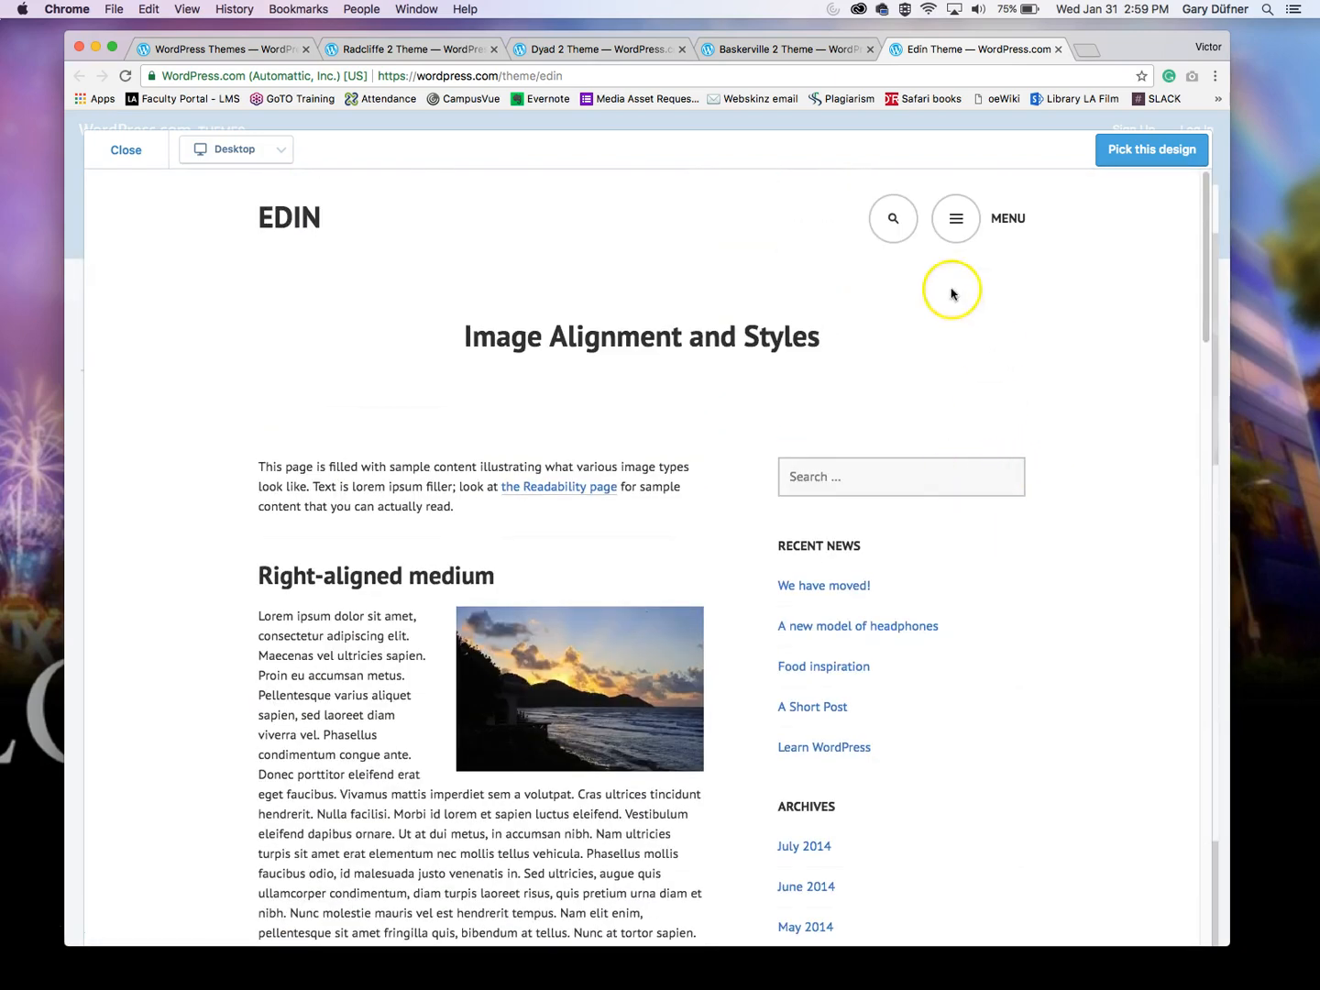
# - Open the Edin demo's HTML Elements page and look through its heading and text styles
pyautogui.click(951, 225)
pyautogui.click(549, 462)
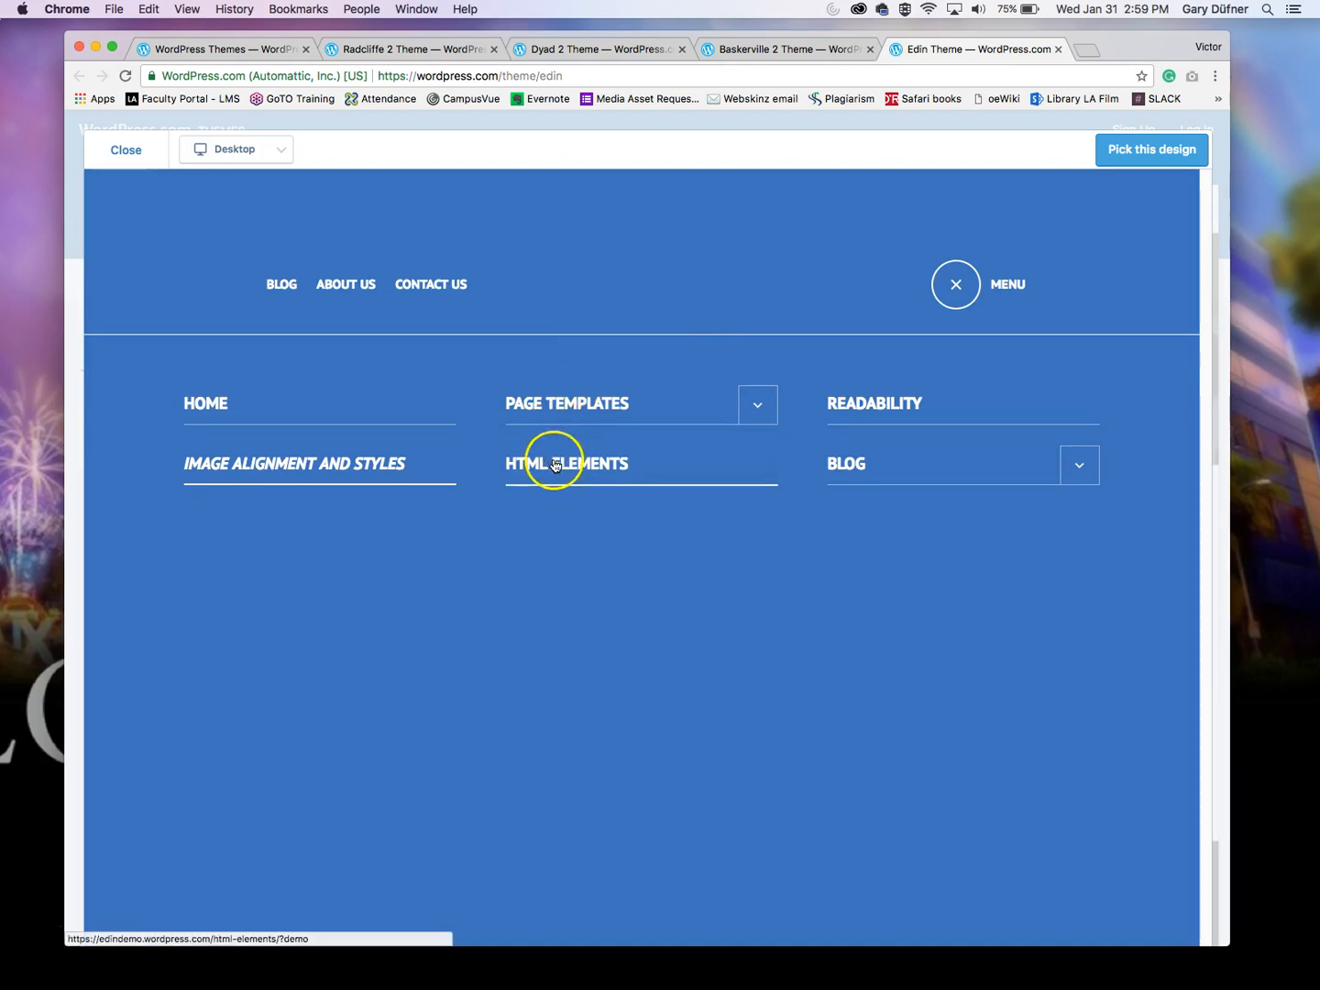
pyautogui.scroll(-15, 1120, 406)
pyautogui.scroll(15, 1132, 407)
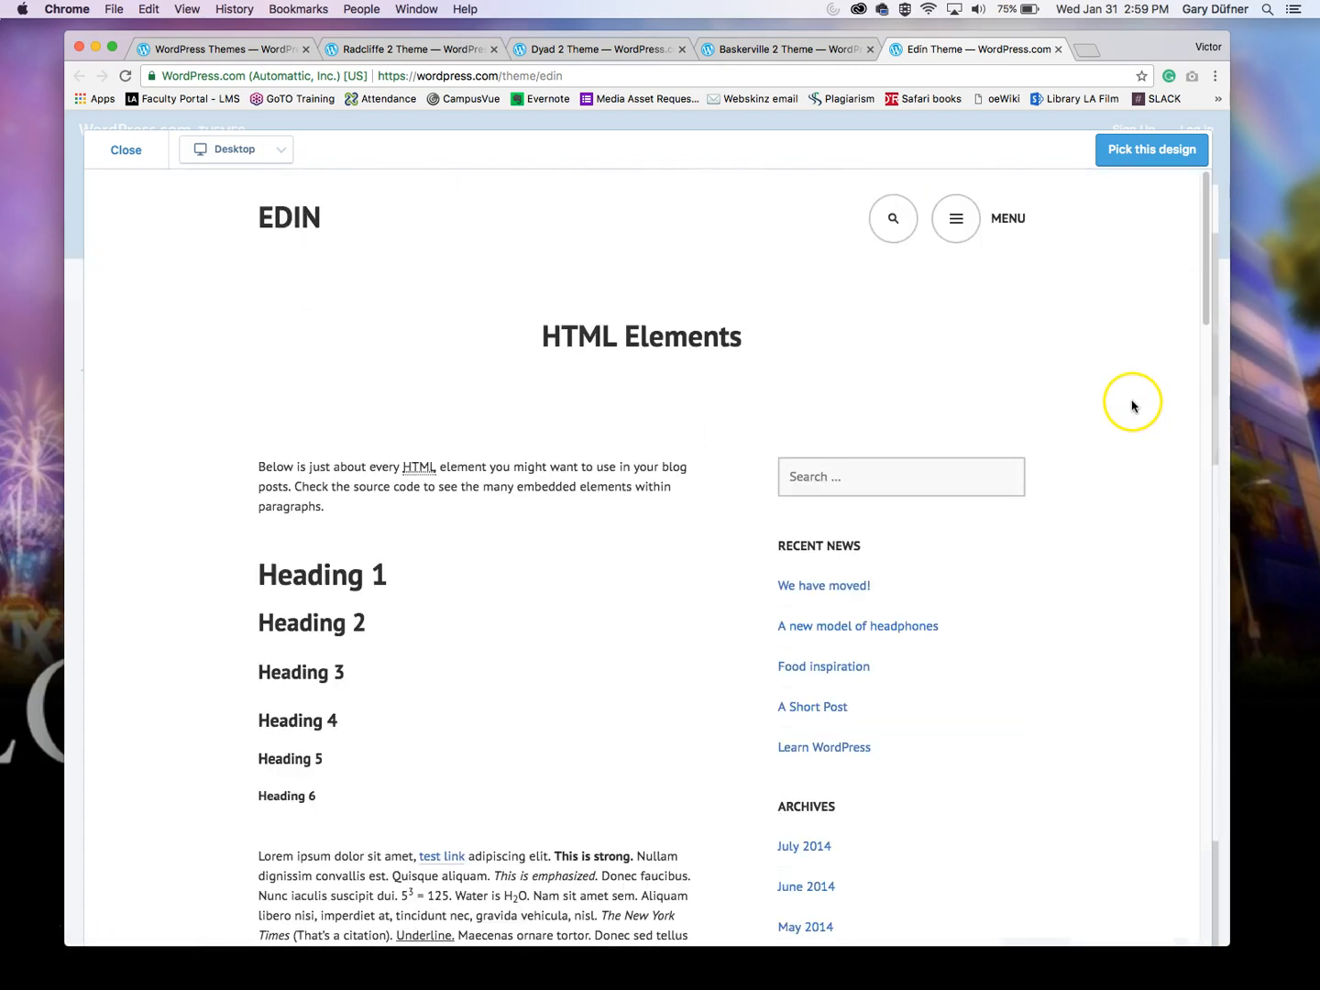
# - Return to the Edin demo's home page and review the message text on the hero image
pyautogui.click(272, 227)
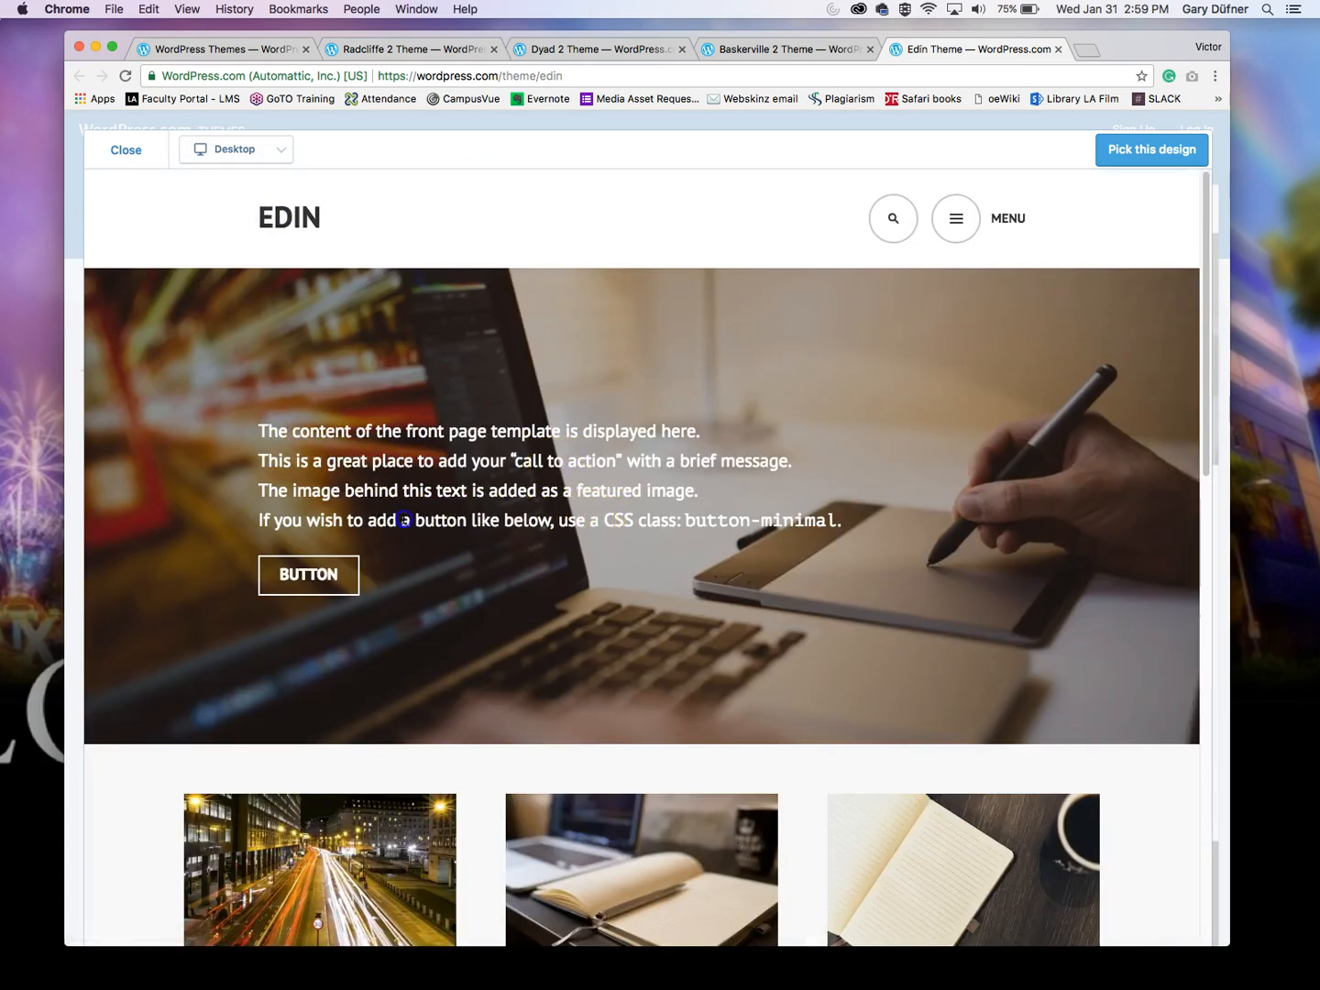
pyautogui.moveTo(404, 520); pyautogui.dragTo(638, 517)
pyautogui.moveTo(803, 522); pyautogui.dragTo(671, 511)
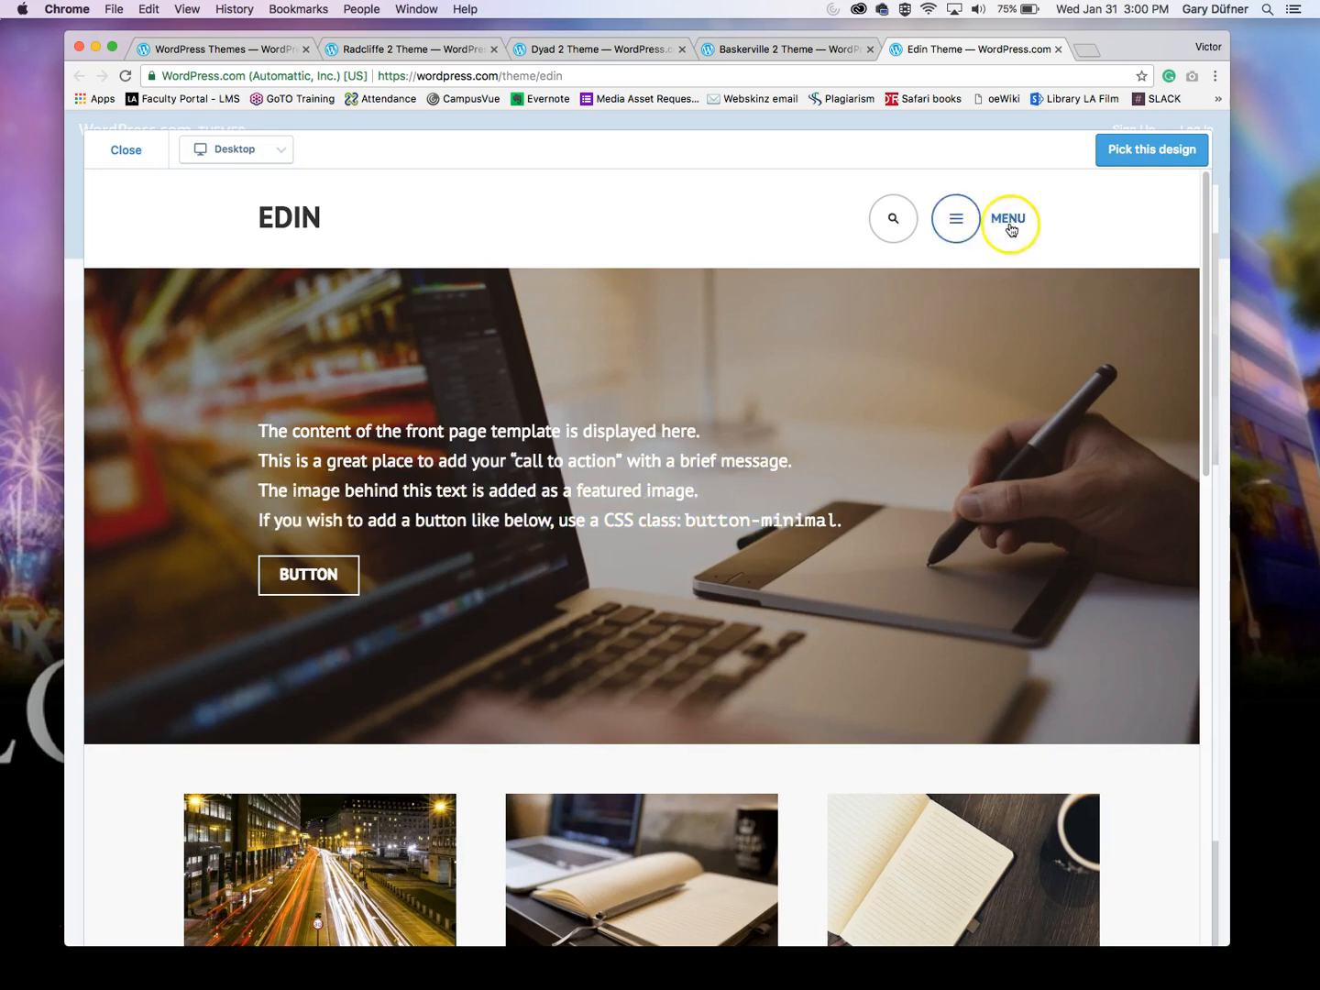
# - Open the Grid Page from the demo's page templates and examine its grid of child pages
pyautogui.click(943, 221)
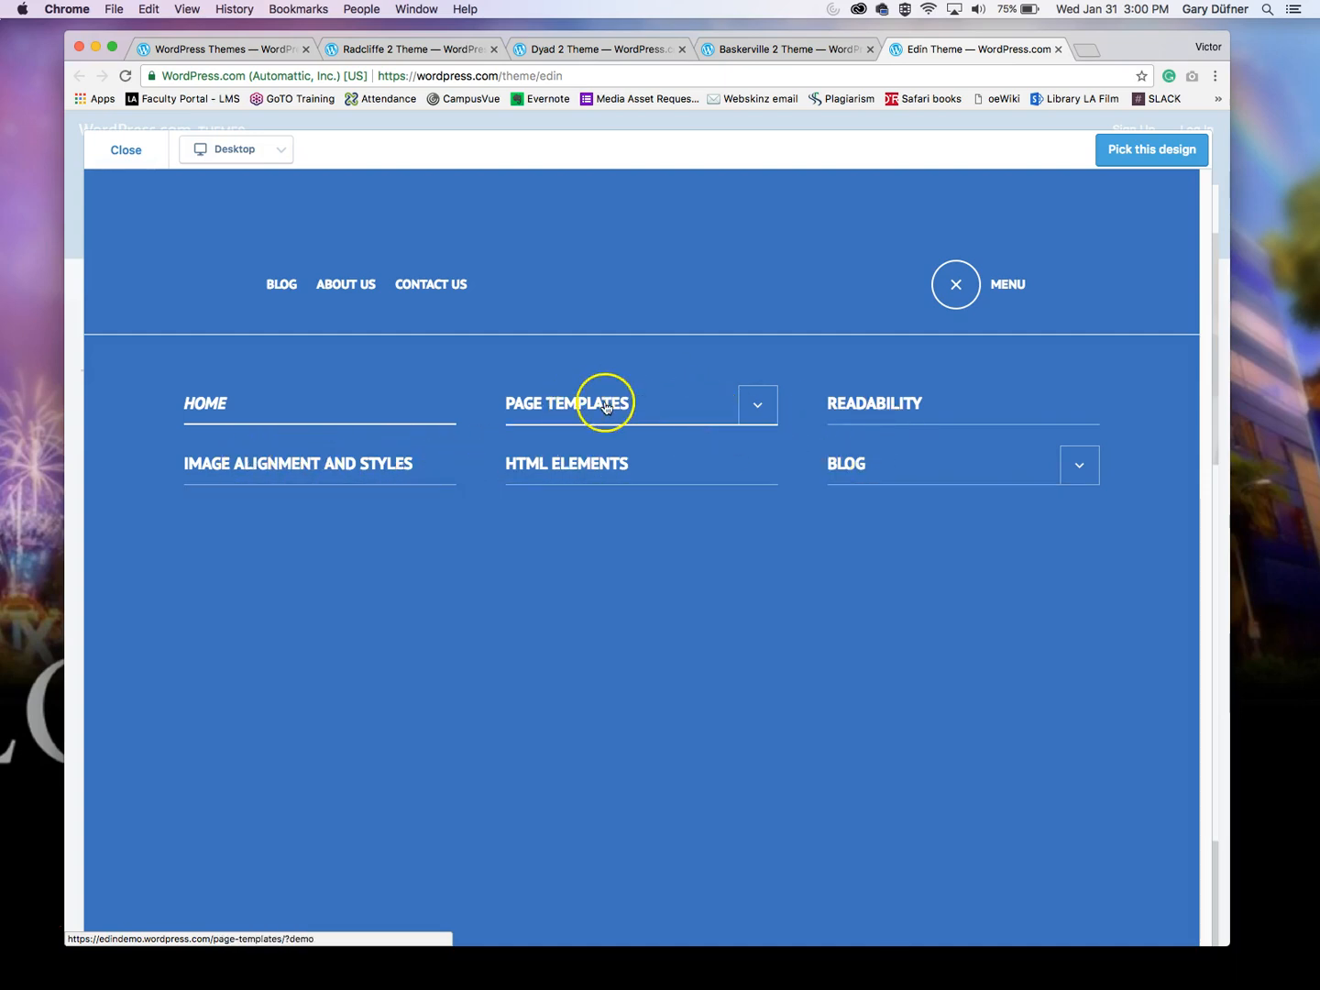
pyautogui.click(758, 409)
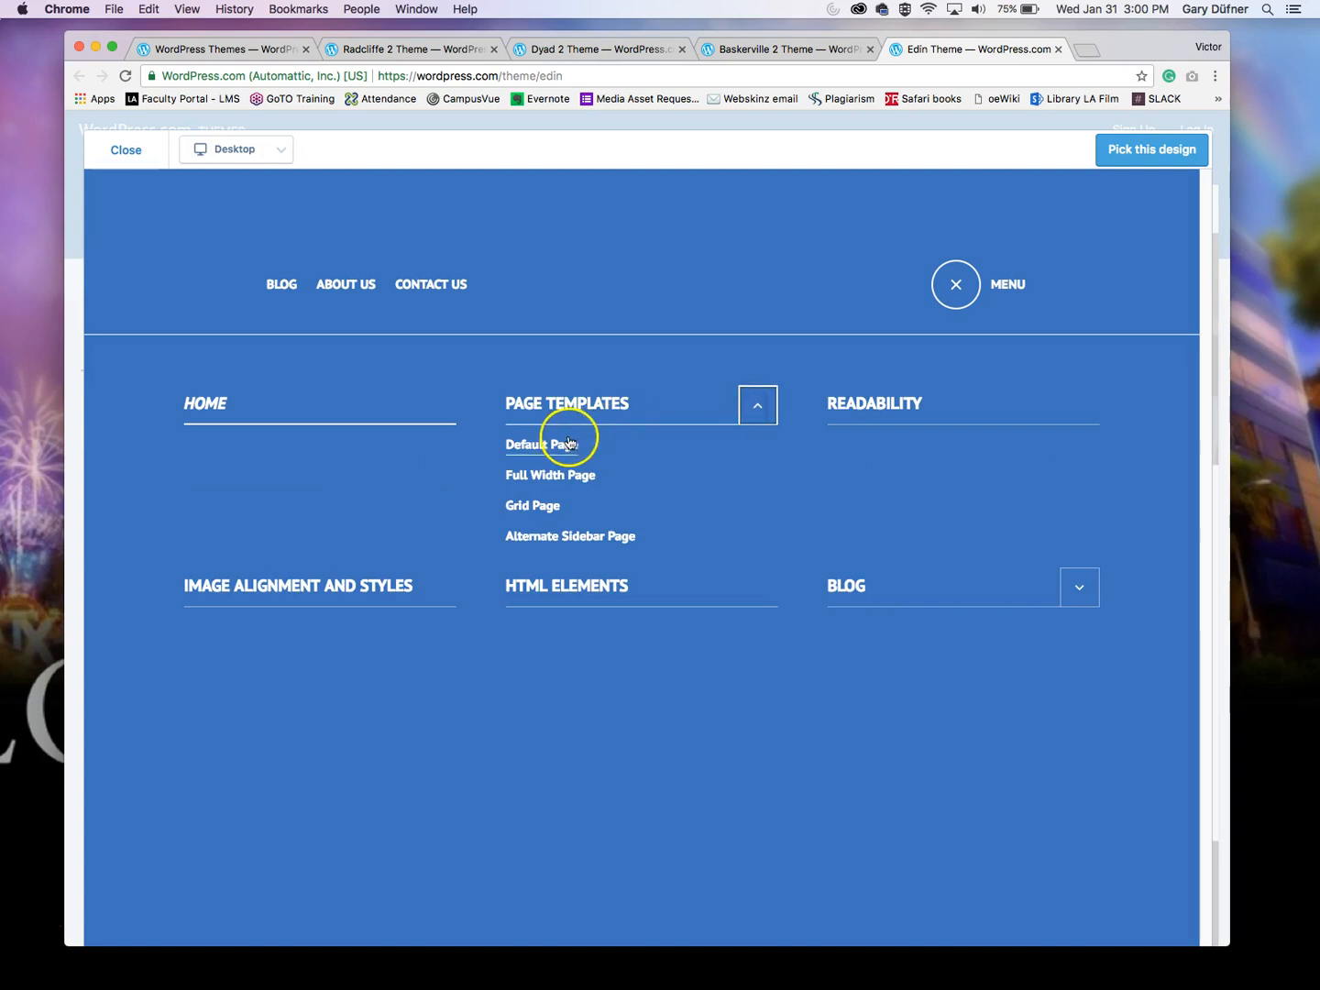
pyautogui.click(541, 507)
pyautogui.scroll(-10, 855, 501)
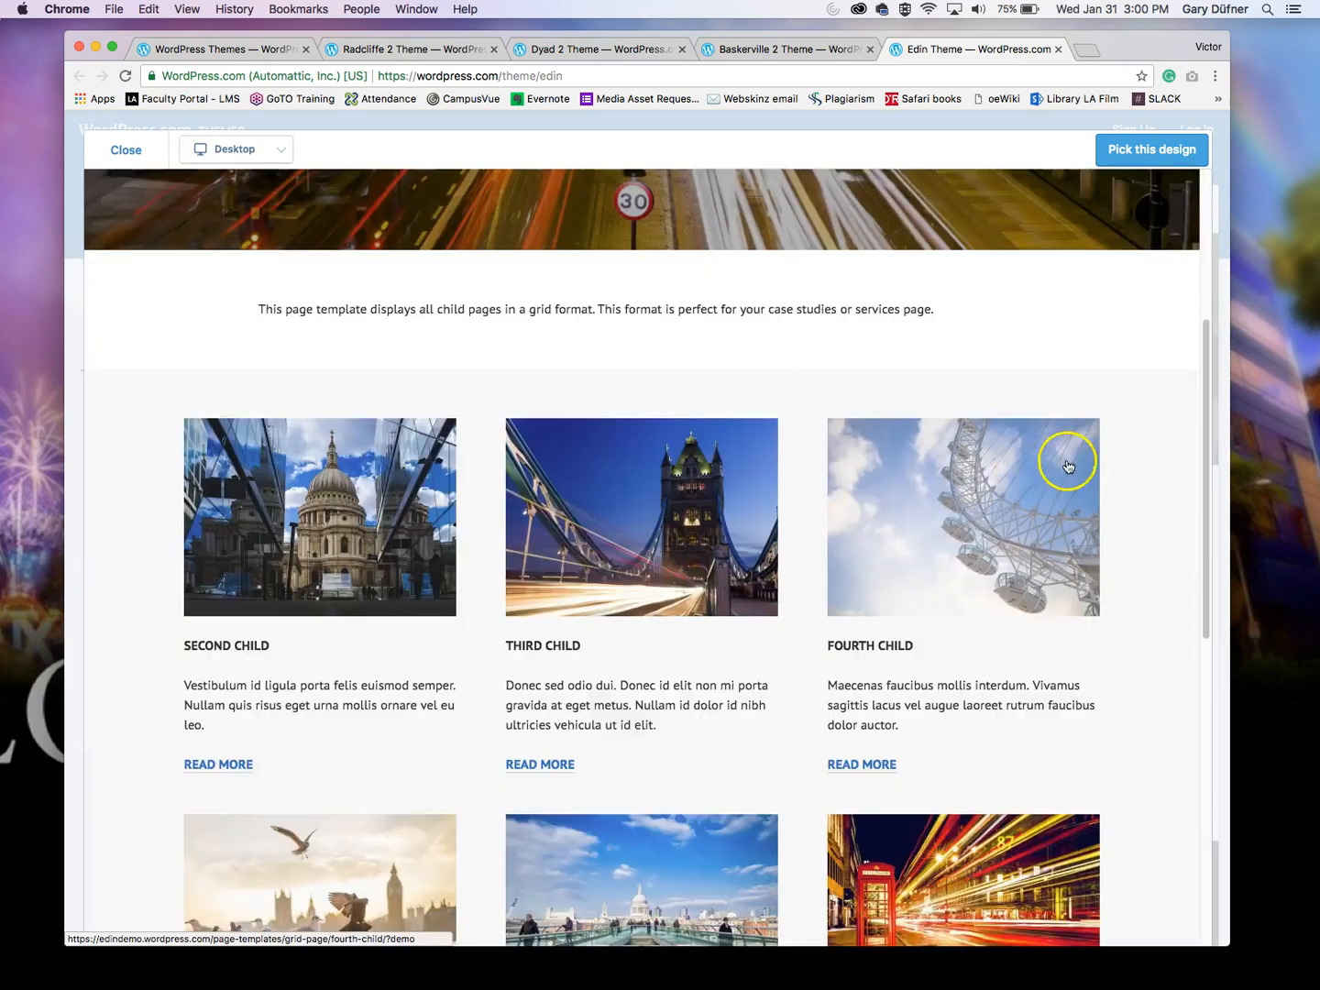
# - Review the remaining child pages and the footer columns of the Grid Page, and return to the page's header
pyautogui.scroll(-3, 1108, 471)
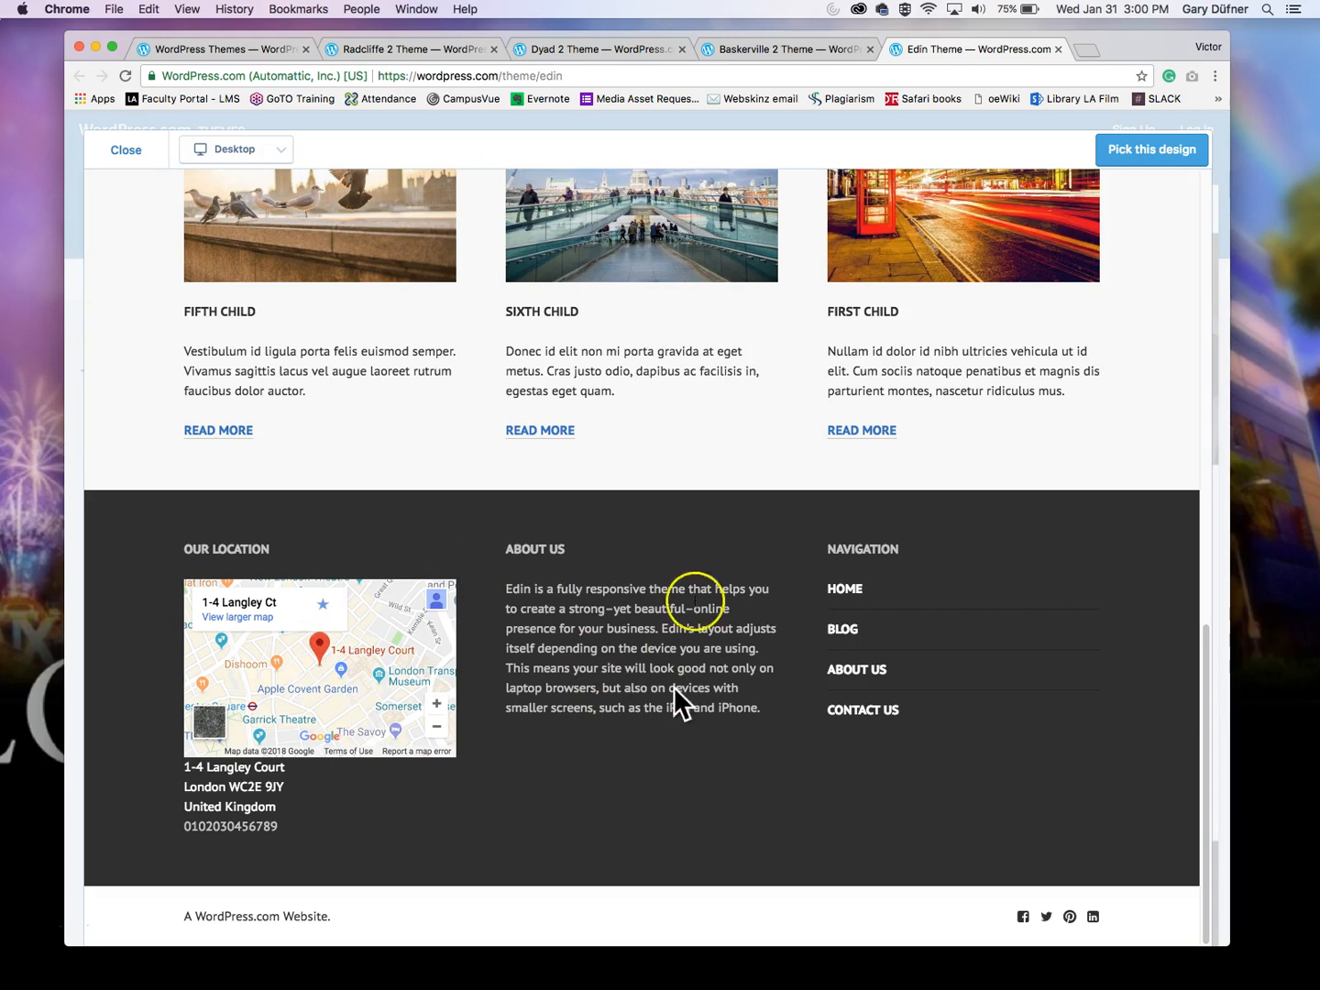
pyautogui.moveTo(193, 549); pyautogui.dragTo(768, 789)
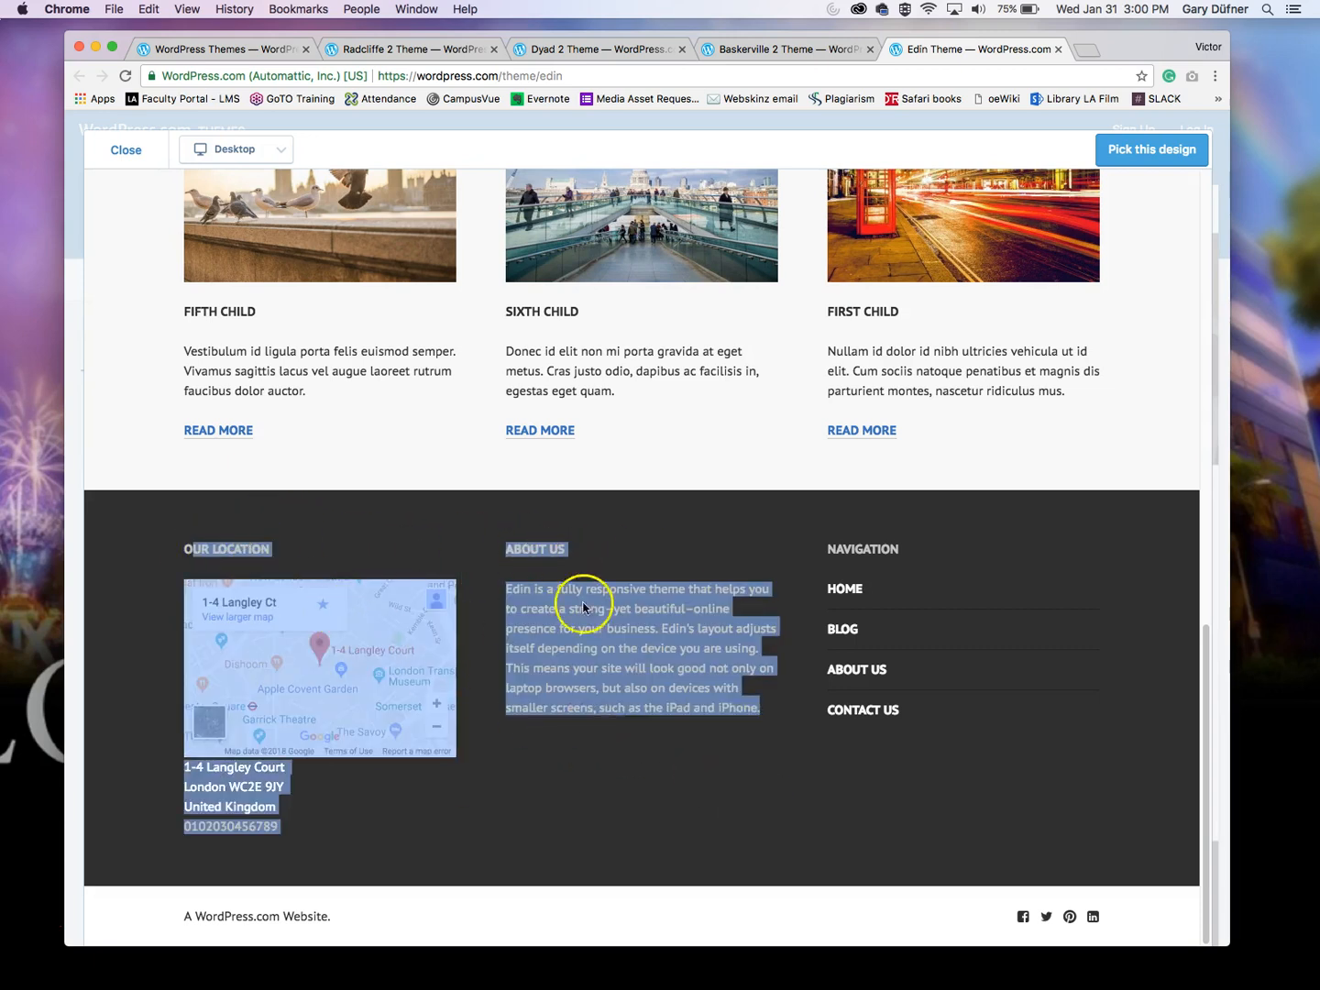
pyautogui.click(692, 646)
pyautogui.scroll(15, 958, 507)
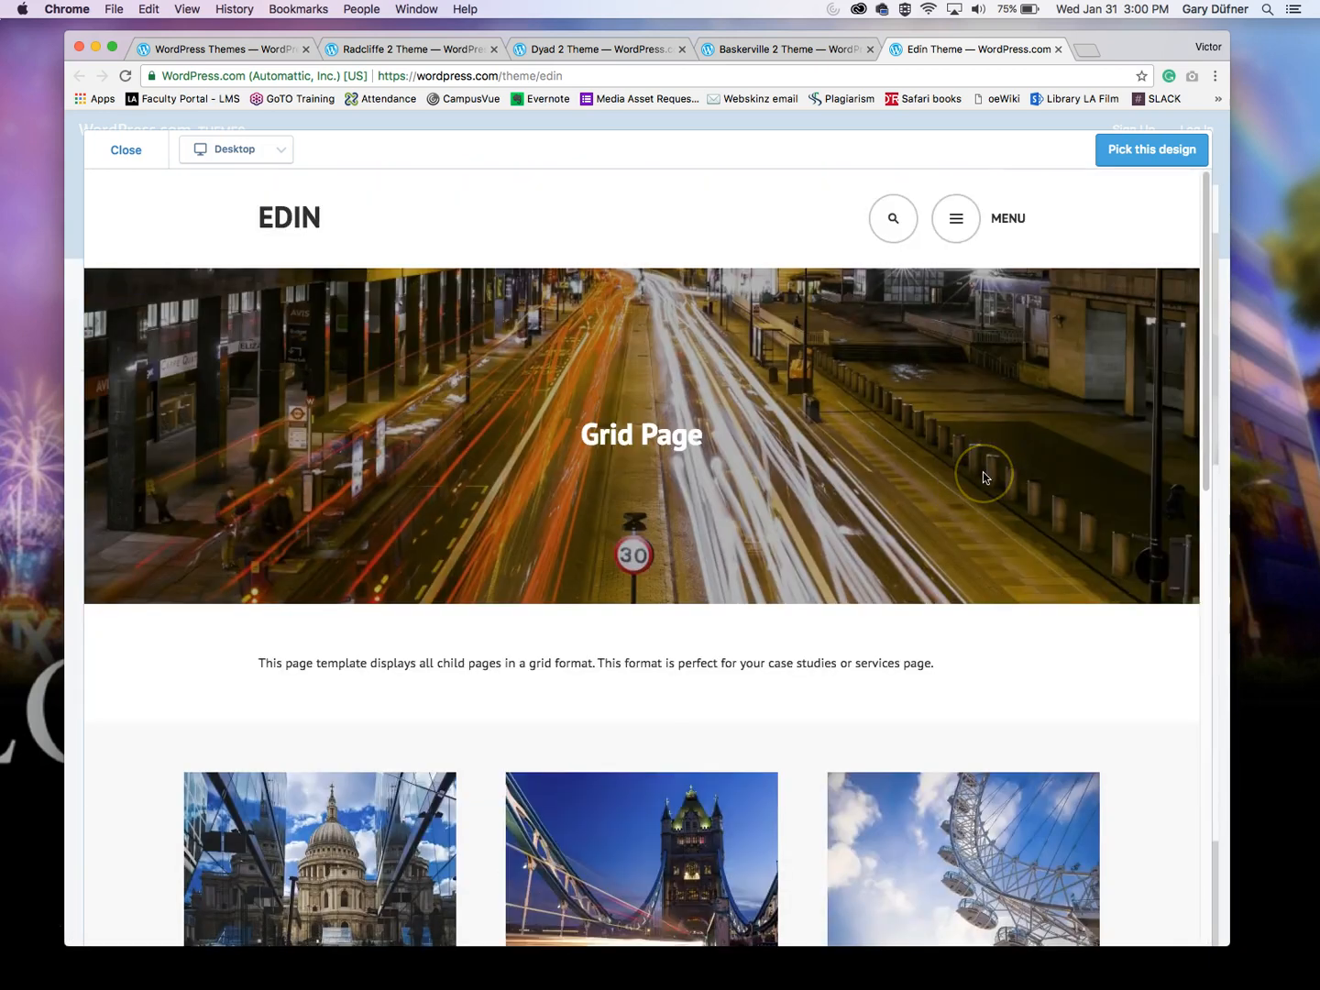
# - Capture one screenshot of the Grid Page's header and introduction and another of its two rows of child pages
pyautogui.press('super+shift+4')
pyautogui.moveTo(77, 164); pyautogui.dragTo(1216, 964)
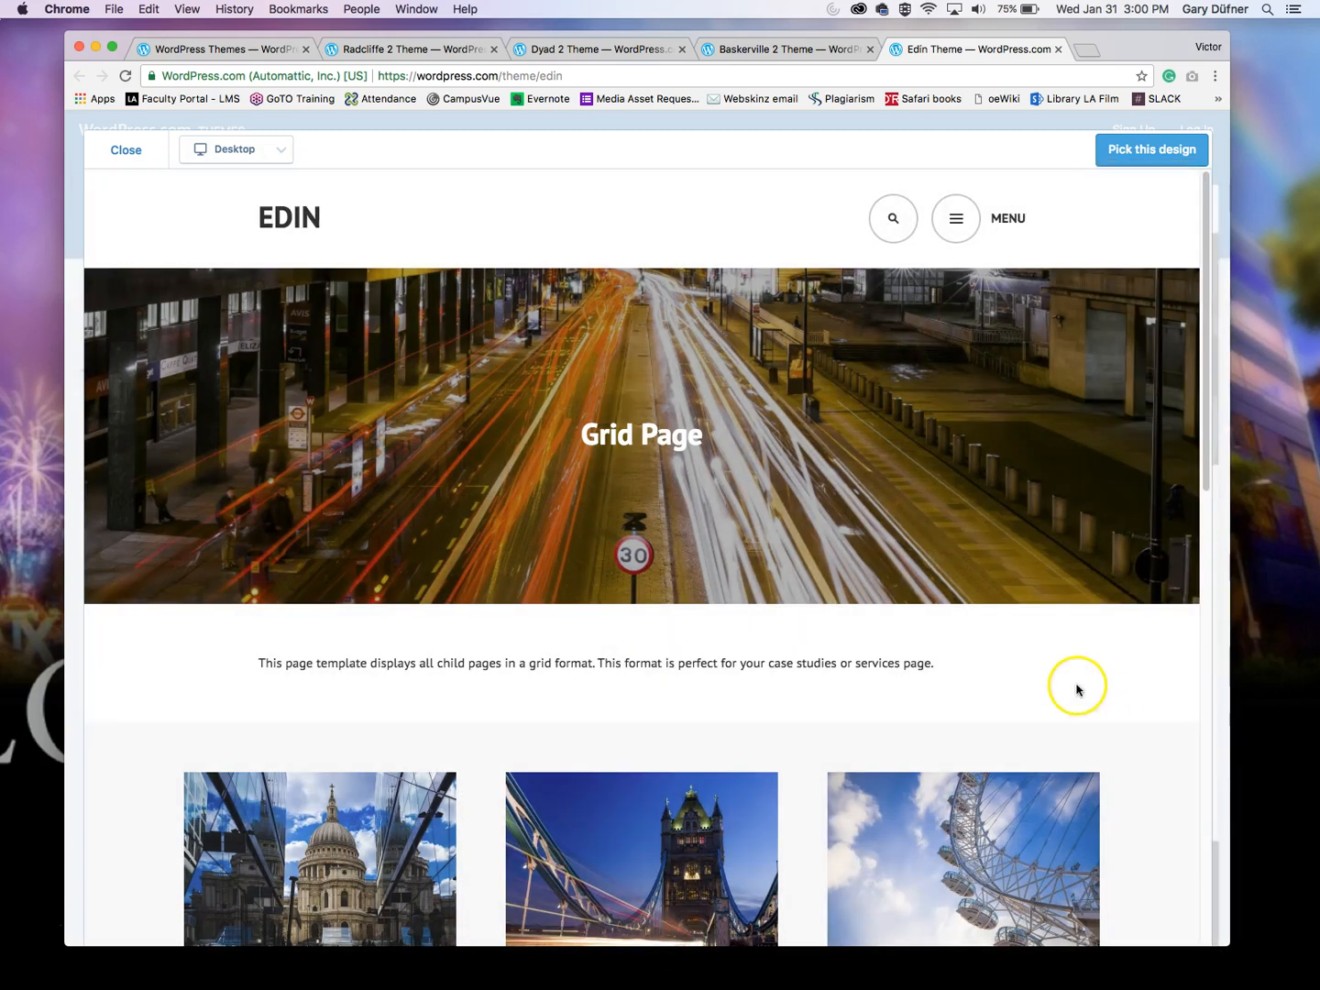
pyautogui.scroll(-5, 1077, 688)
pyautogui.scroll(-3, 1080, 691)
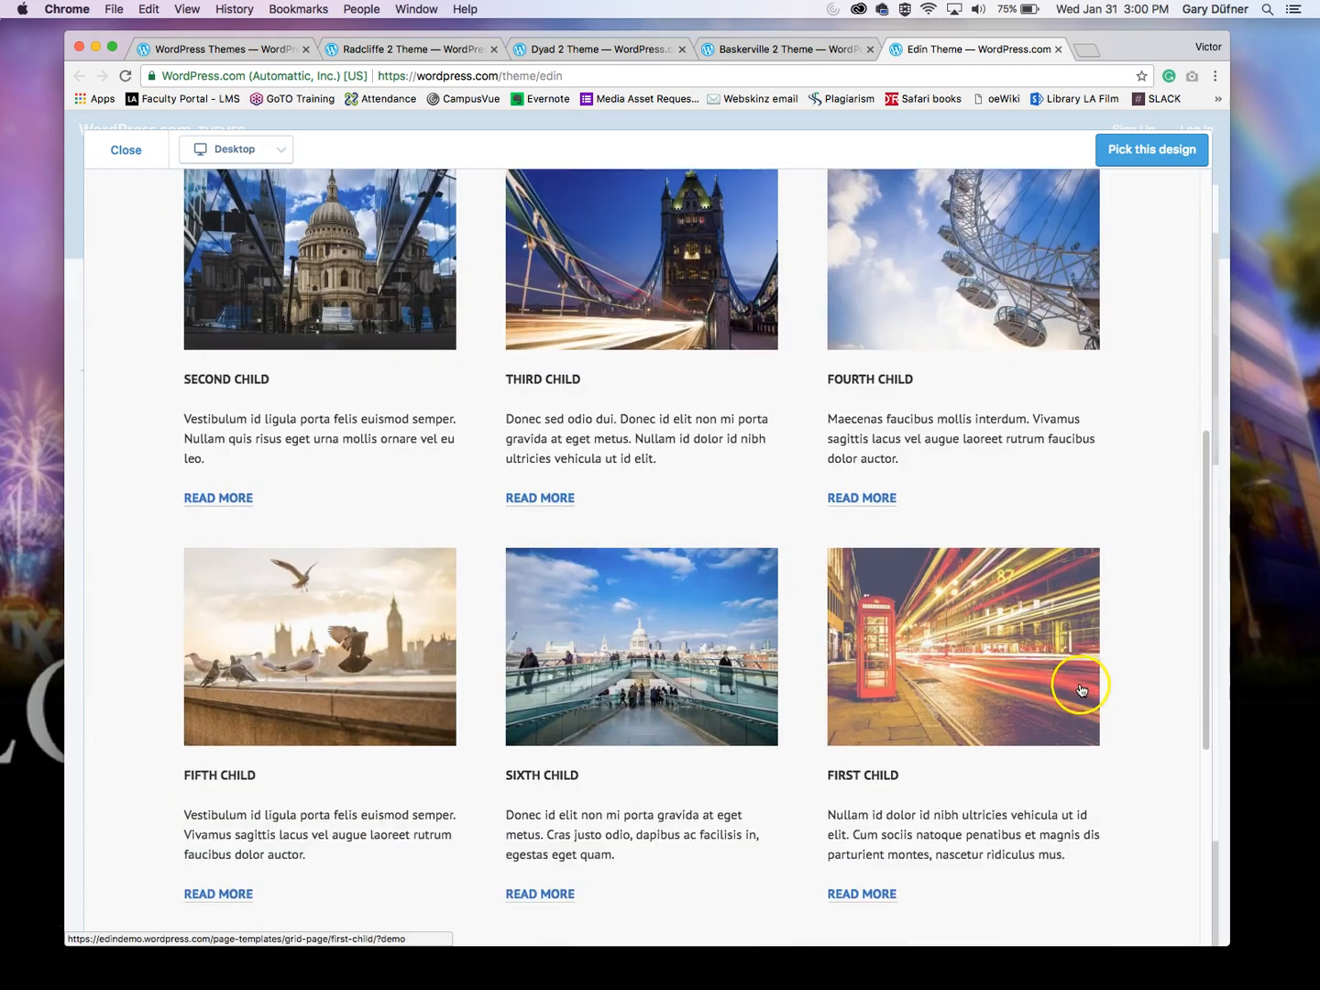
pyautogui.scroll(1, 944, 314)
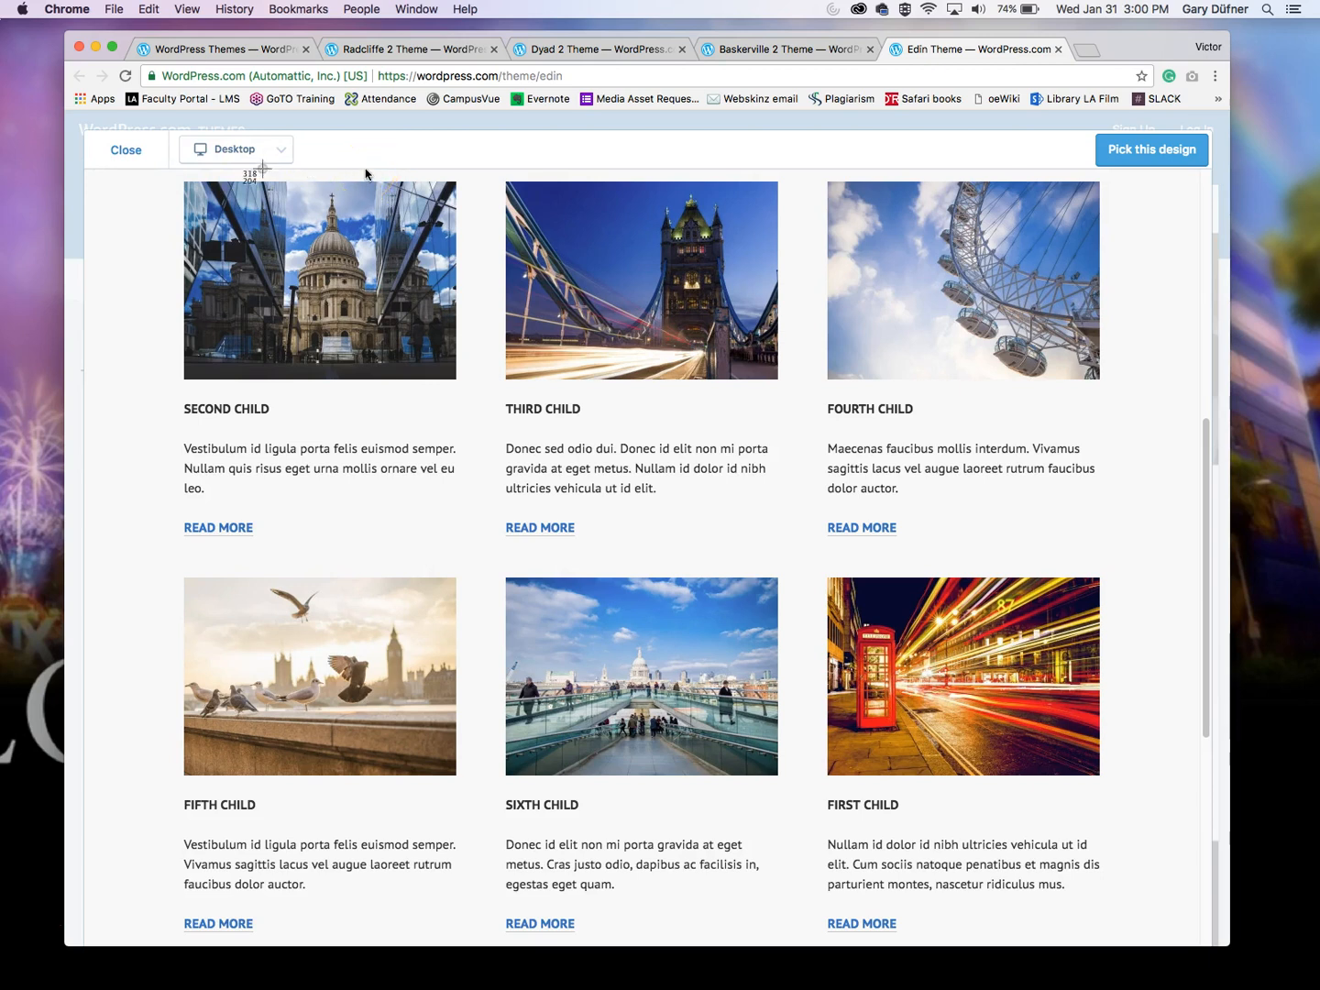
pyautogui.moveTo(78, 174); pyautogui.dragTo(1155, 920)
pyautogui.scroll(-3, 1123, 876)
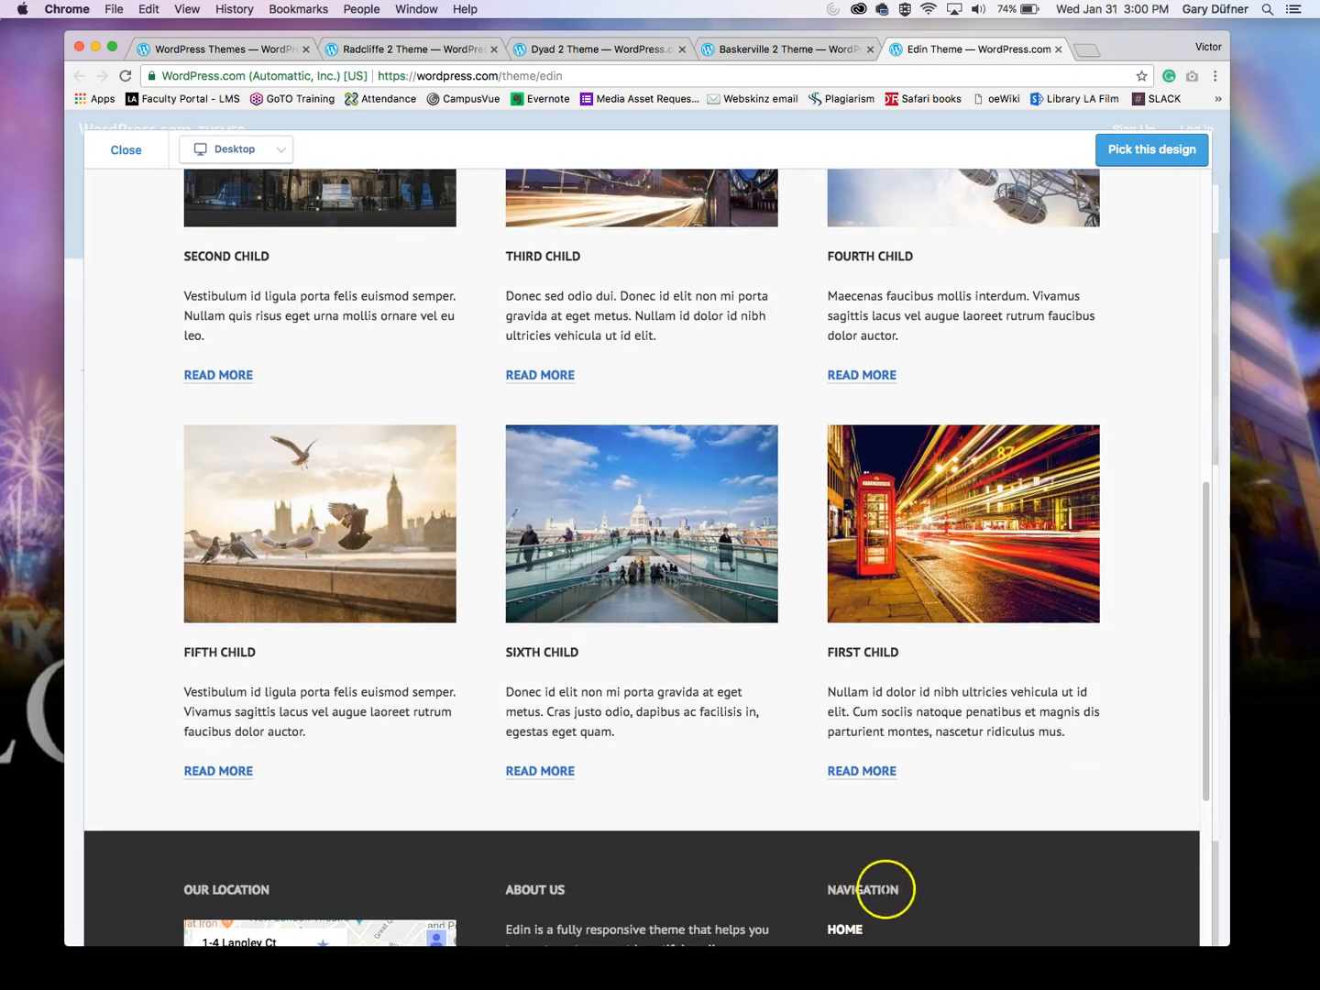
# - Minimize the browser, then preview the old 2.53.44 PM home page screenshot on the desktop and move it to the trash
pyautogui.click(96, 46)
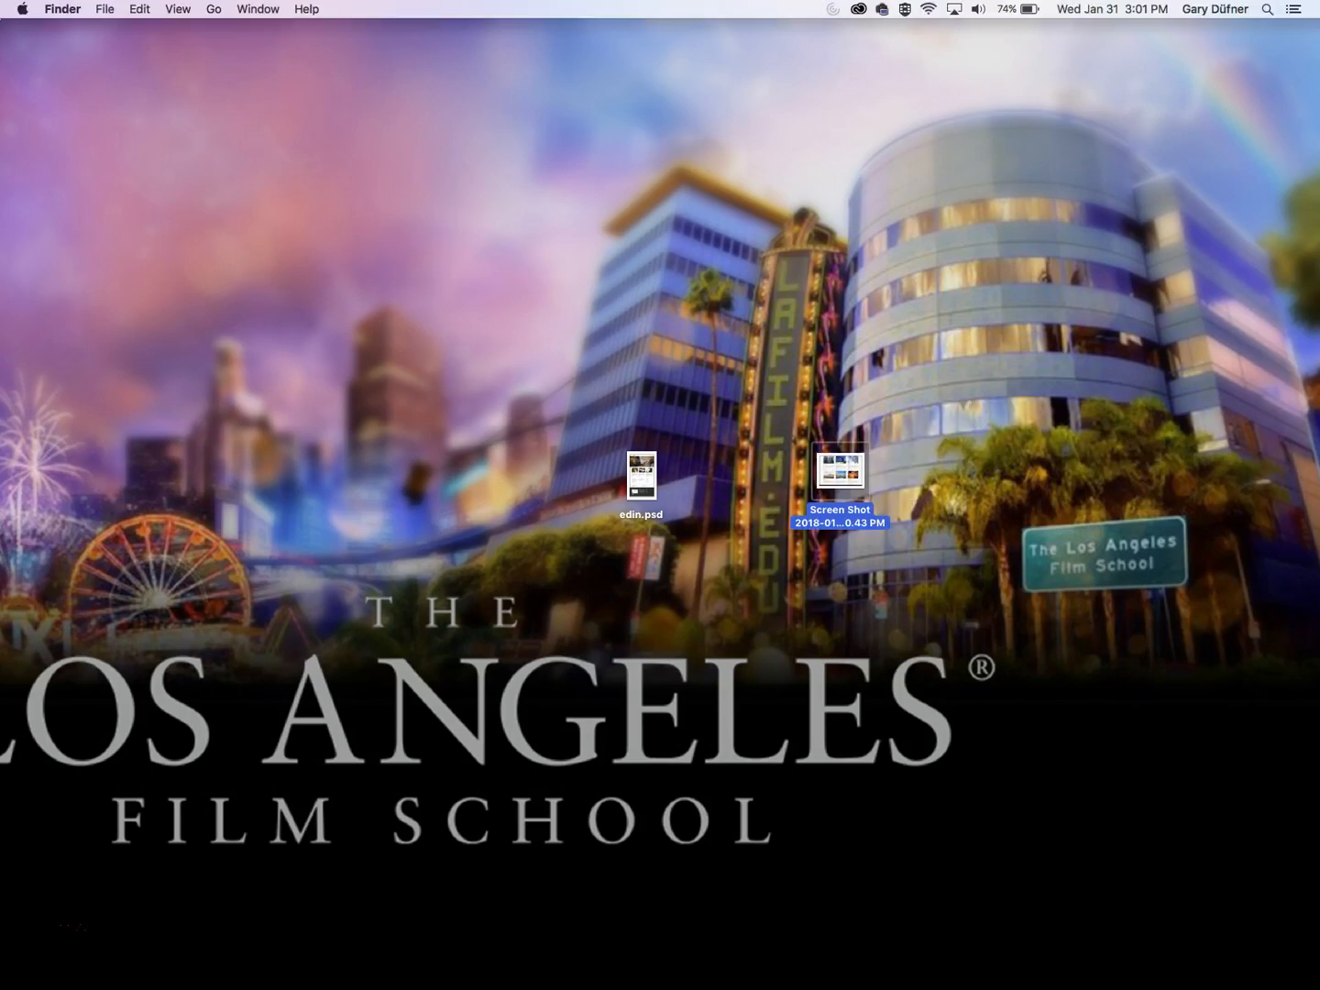
pyautogui.moveTo(1319, 381); pyautogui.dragTo(938, 390)
pyautogui.press('space')
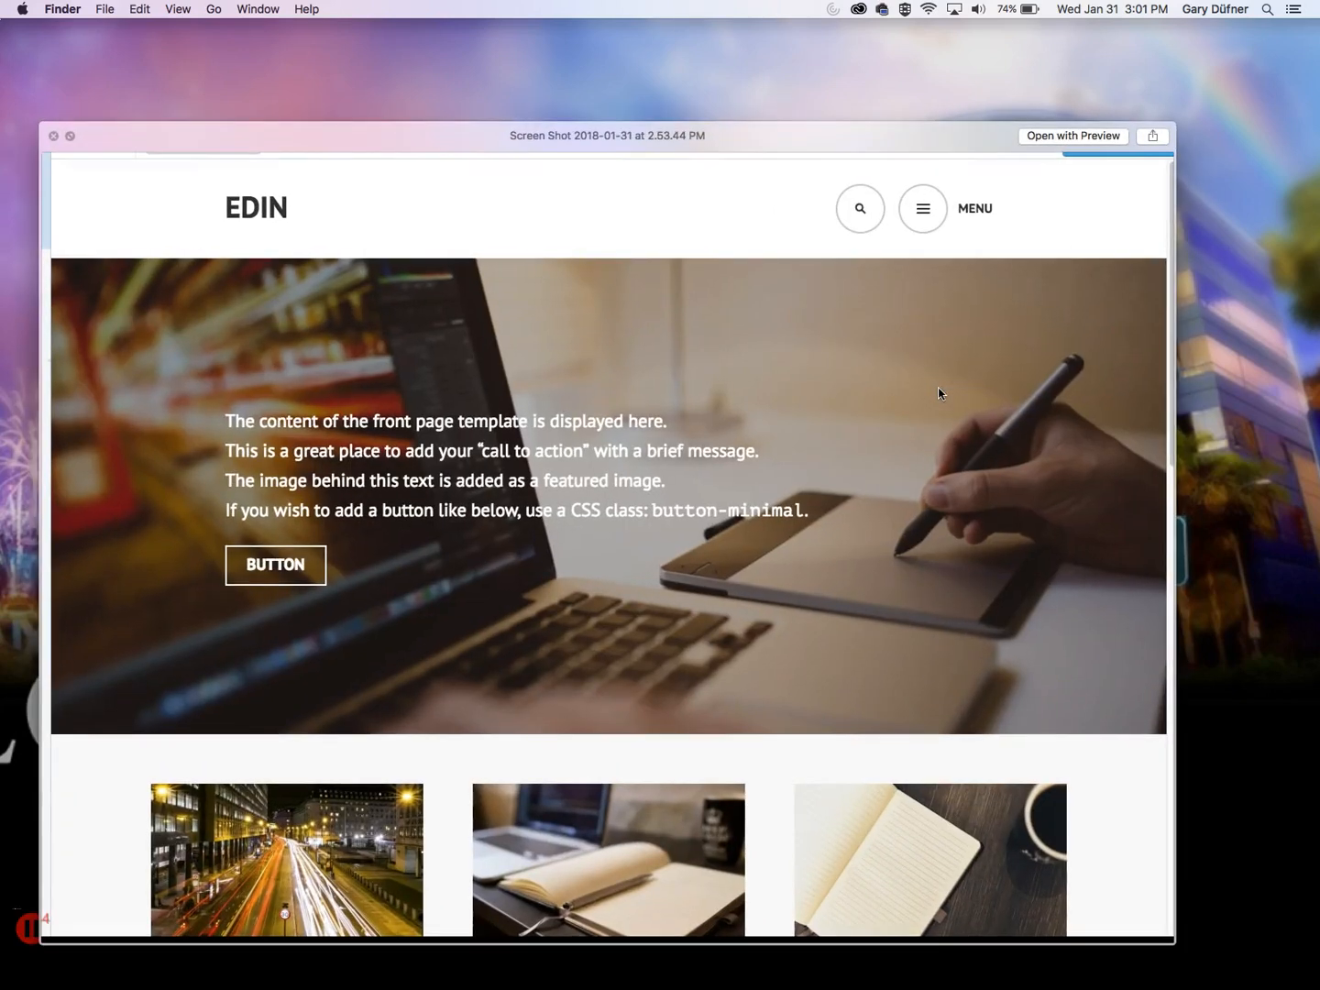
pyautogui.press('space')
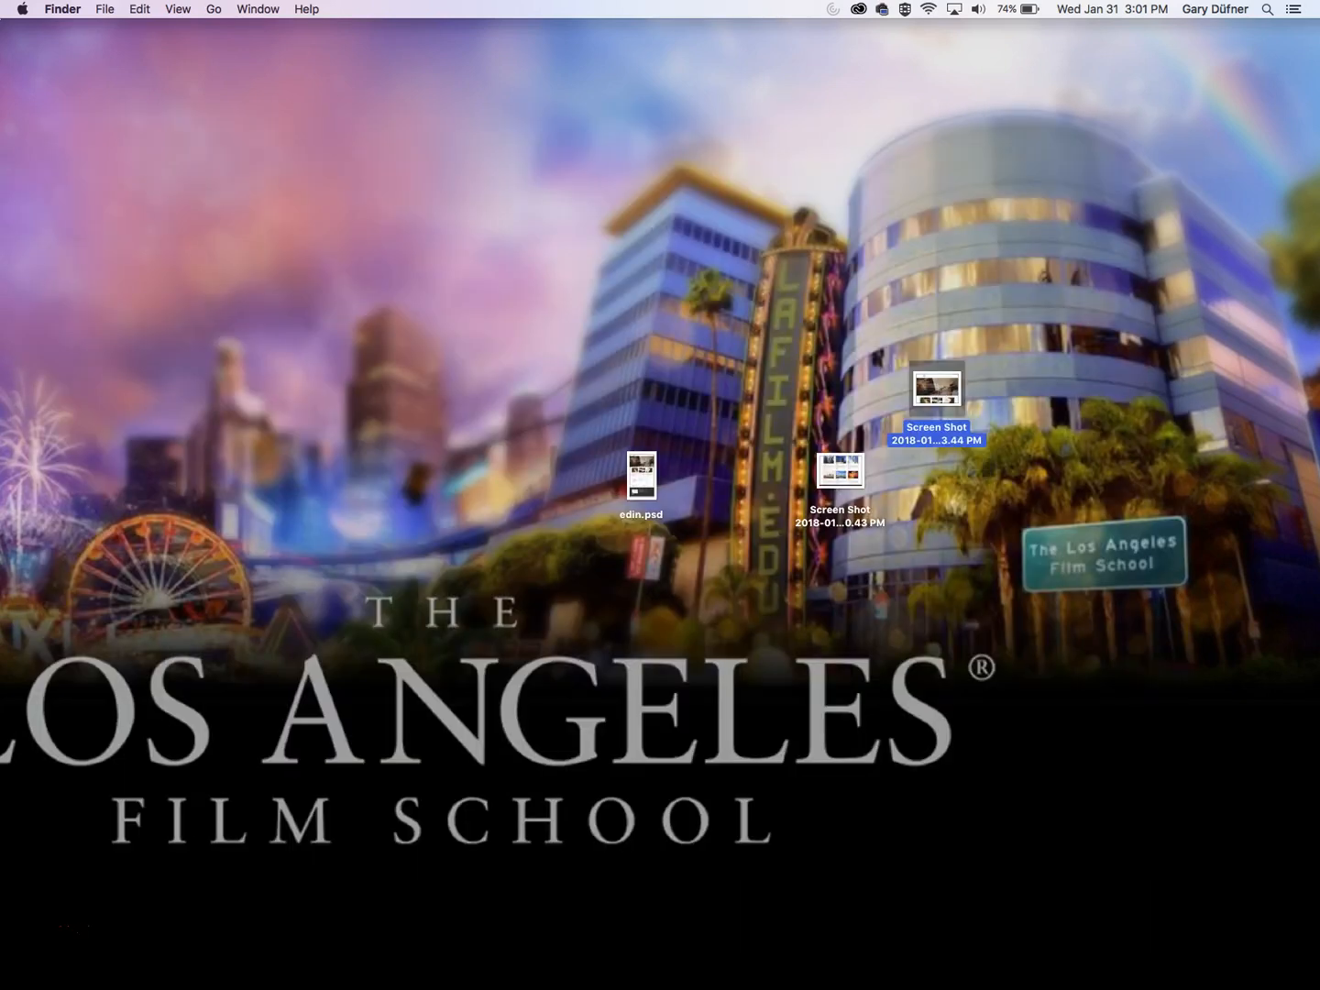
pyautogui.press('super+BackSpace')
# - Preview the old desktop screenshots ending in 4.10 PM and 4.01 PM and move both to the trash
pyautogui.moveTo(1318, 503); pyautogui.dragTo(819, 573)
pyautogui.press('space')
pyautogui.press('space')
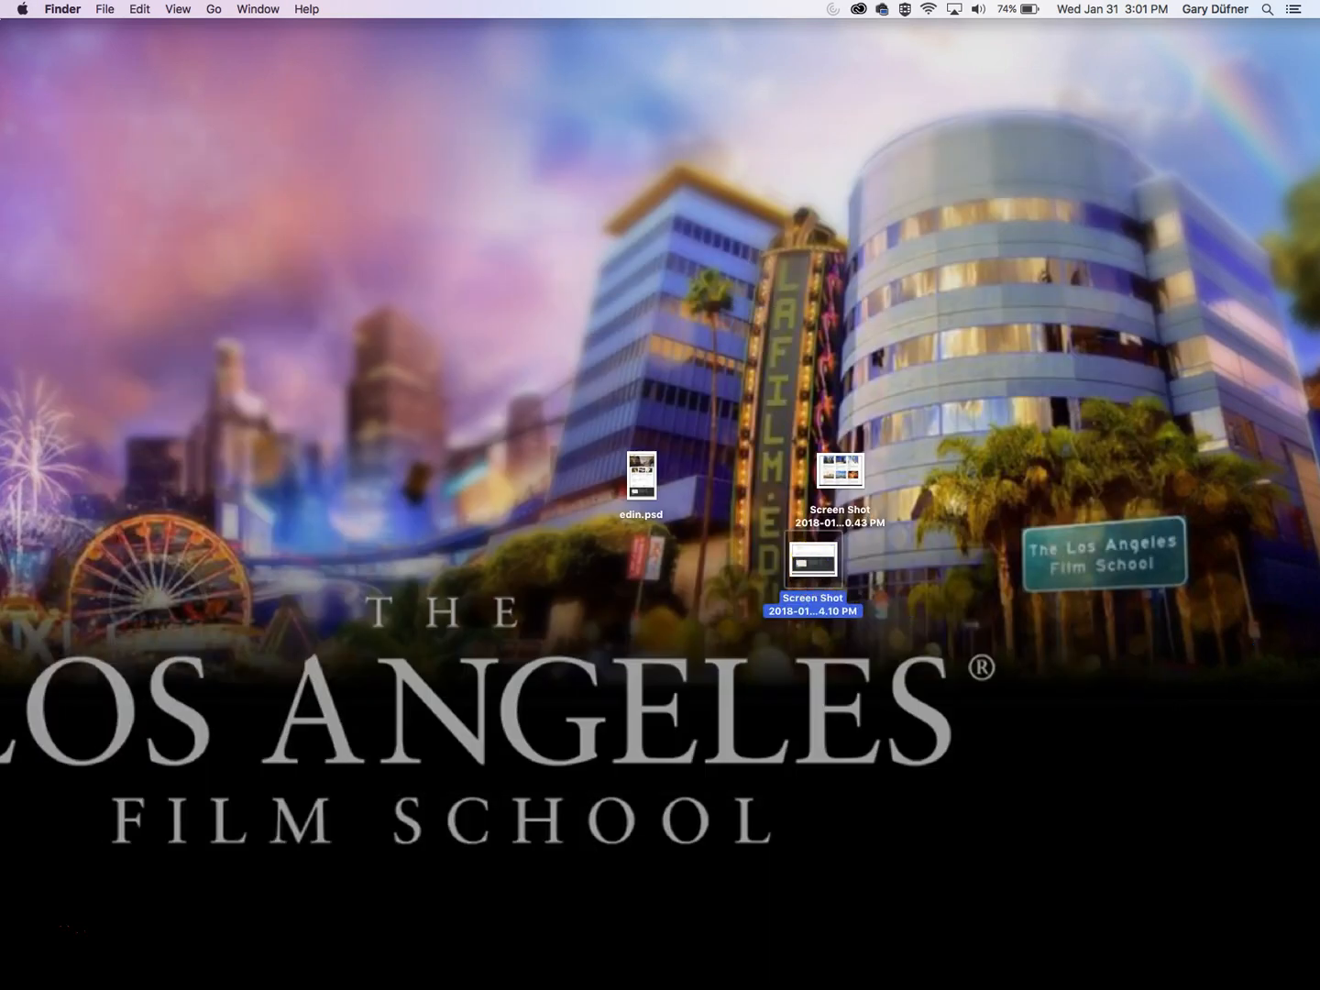
pyautogui.press('super+BackSpace')
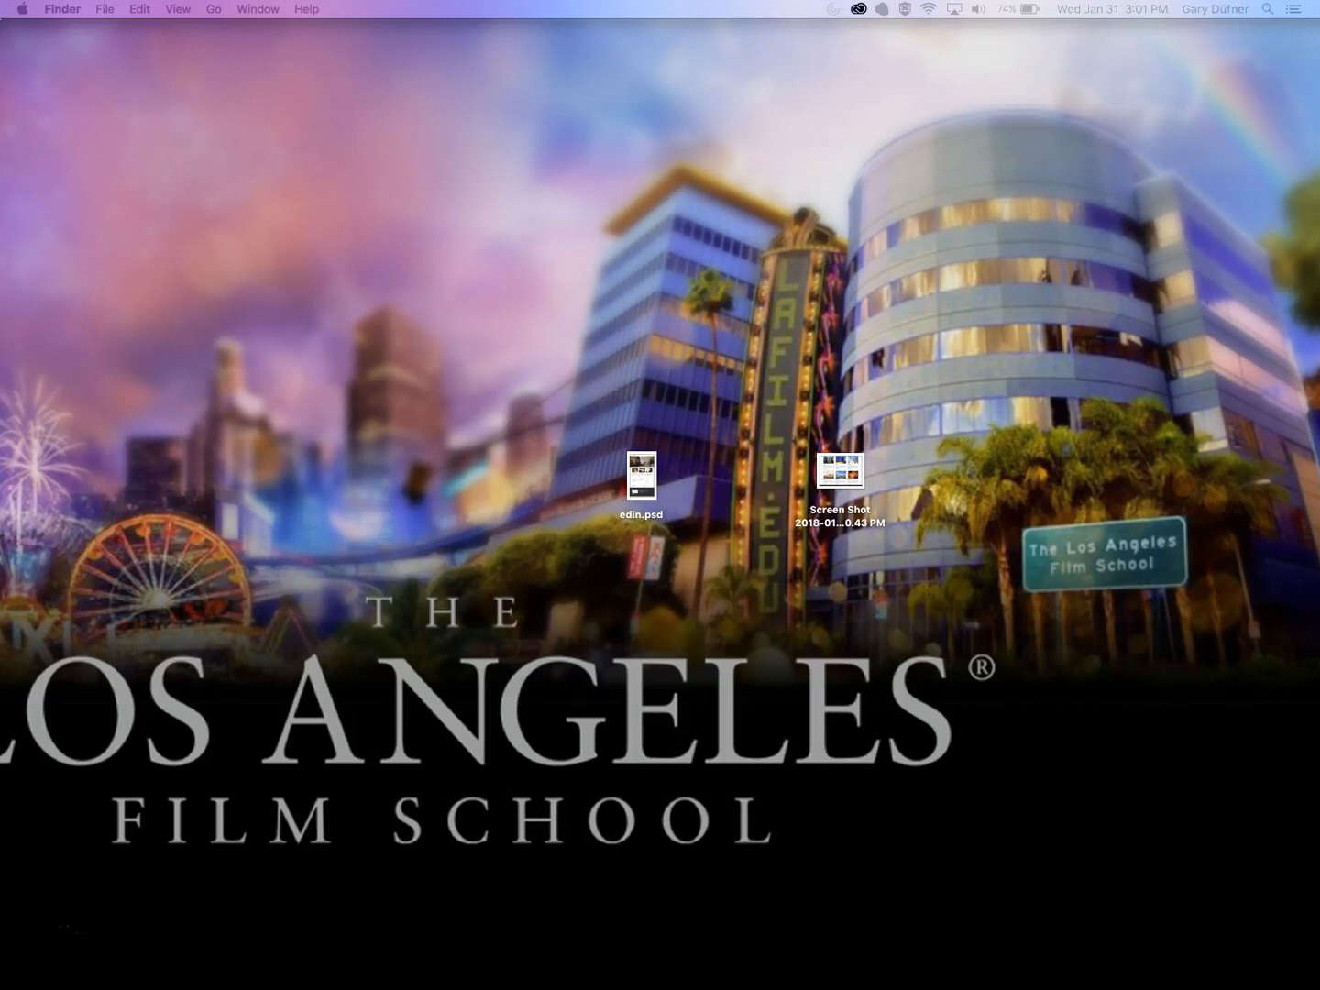
pyautogui.moveTo(1297, 523); pyautogui.dragTo(866, 416)
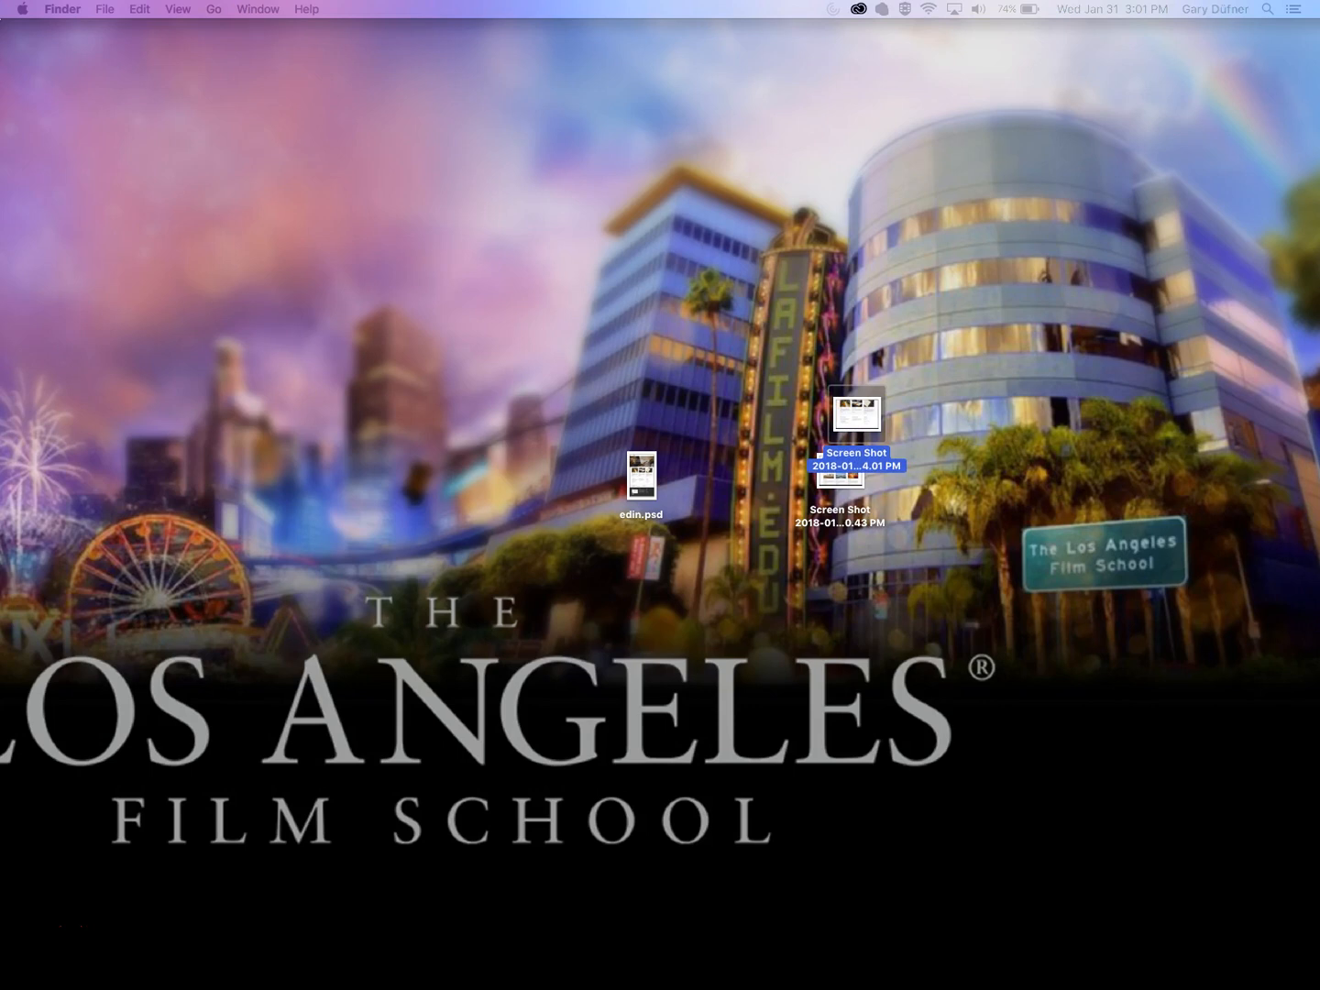
pyautogui.press('space')
pyautogui.press('space')
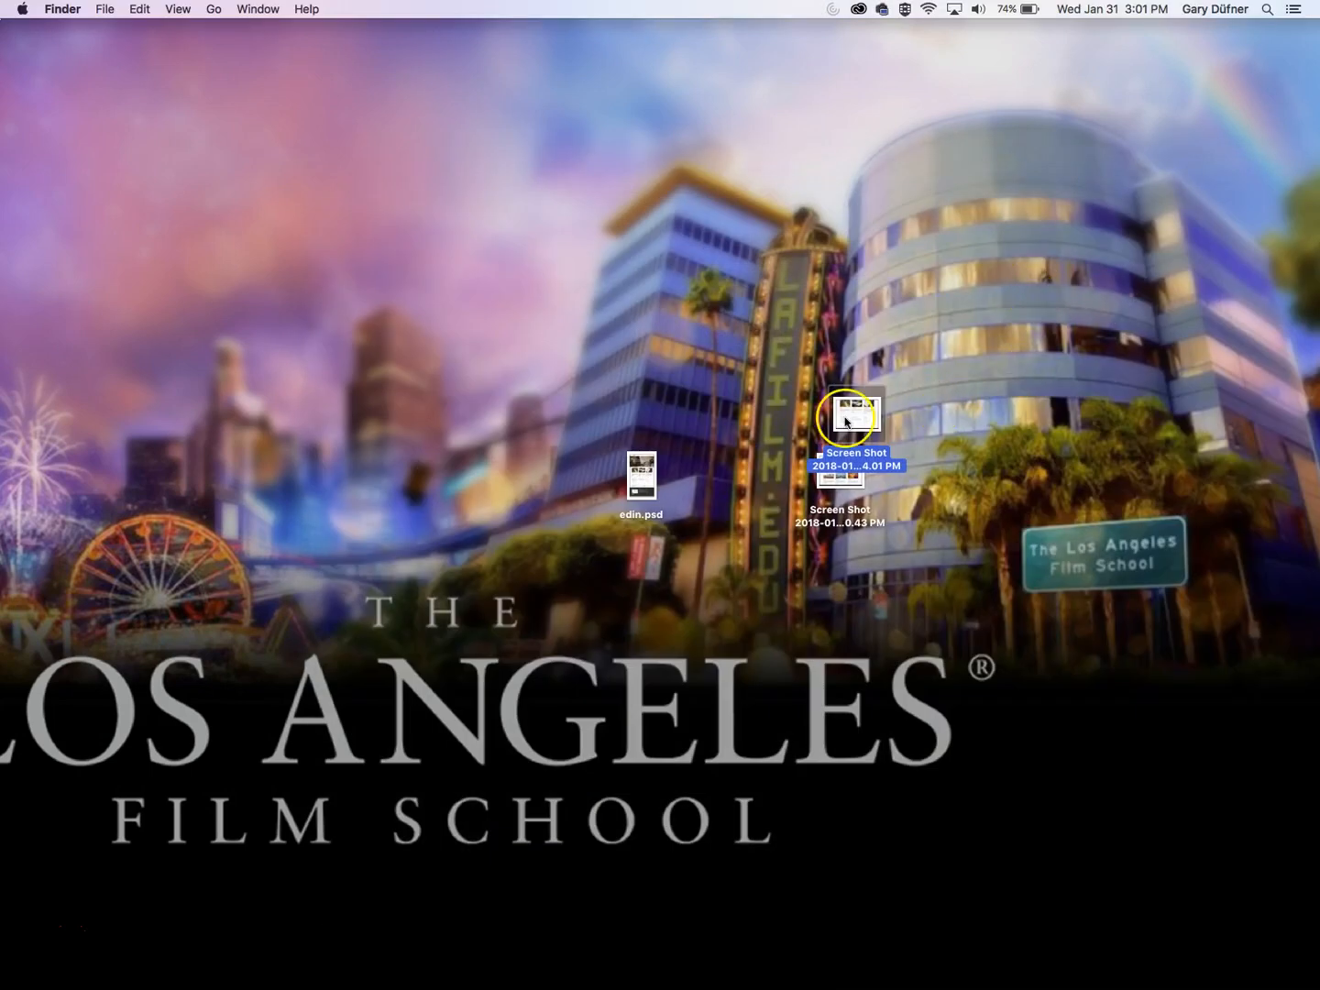
pyautogui.press('super+BackSpace')
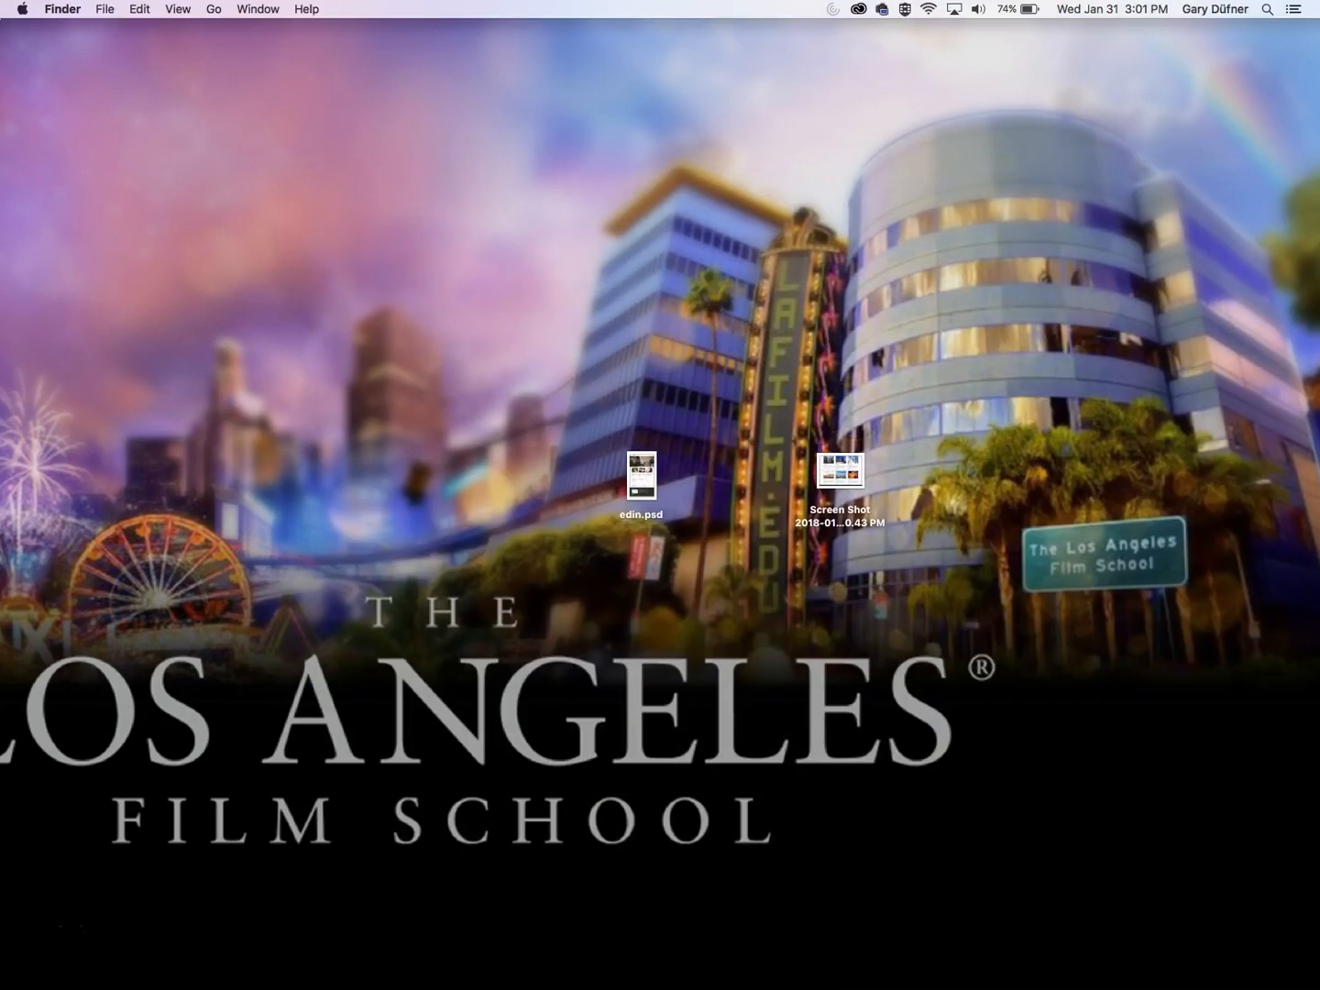
# - Open the two Grid Page screenshots, ending in 0.30 PM and 0.43 PM, in Adobe Photoshop CC 2018
pyautogui.moveTo(1185, 329); pyautogui.dragTo(839, 404)
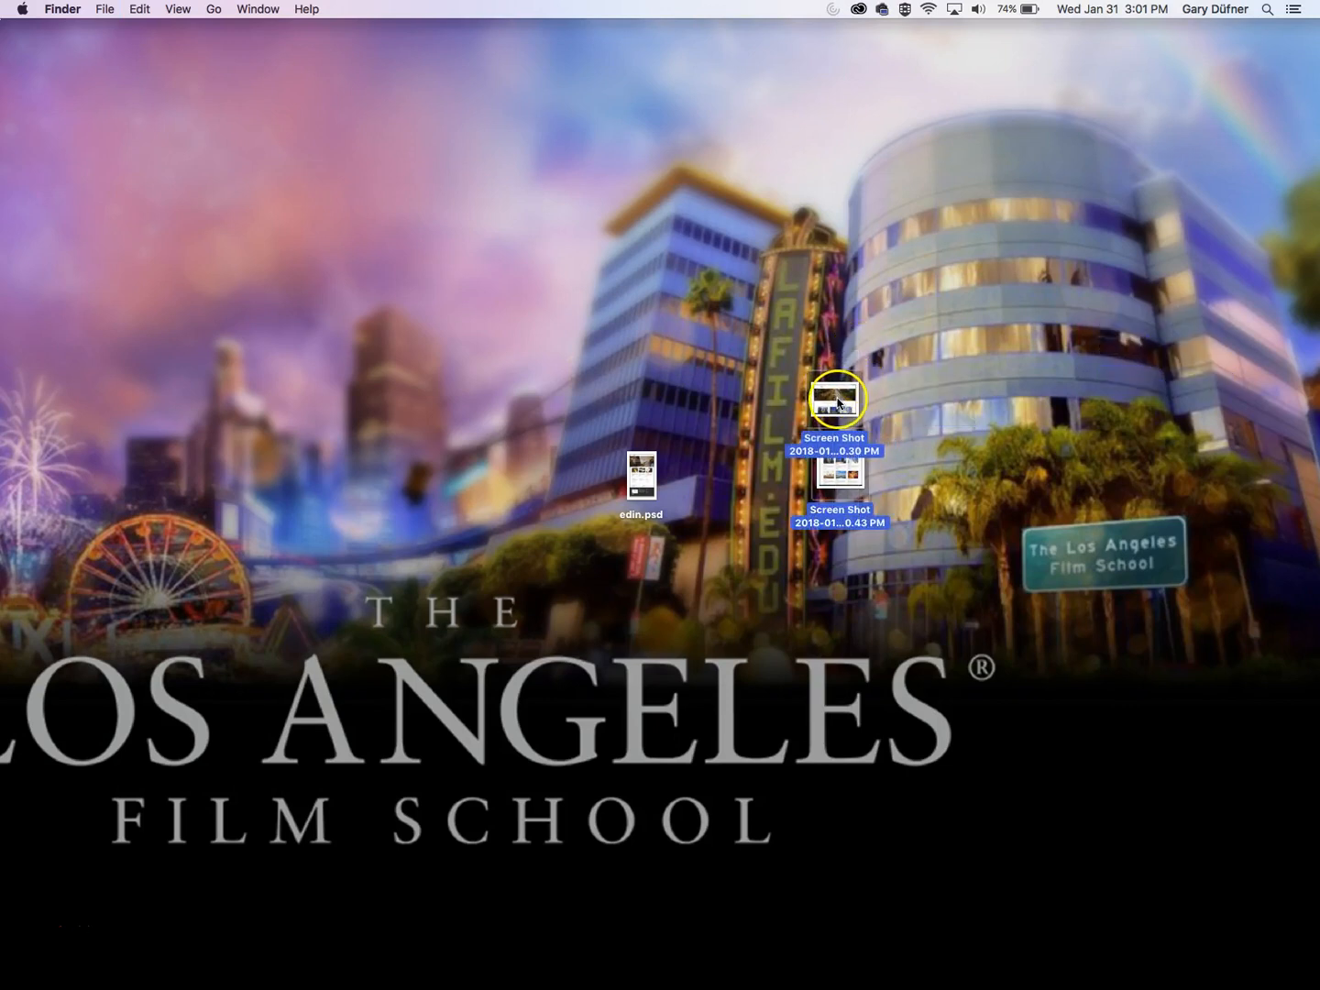
pyautogui.rightClick(837, 401)
pyautogui.moveTo(953, 448)
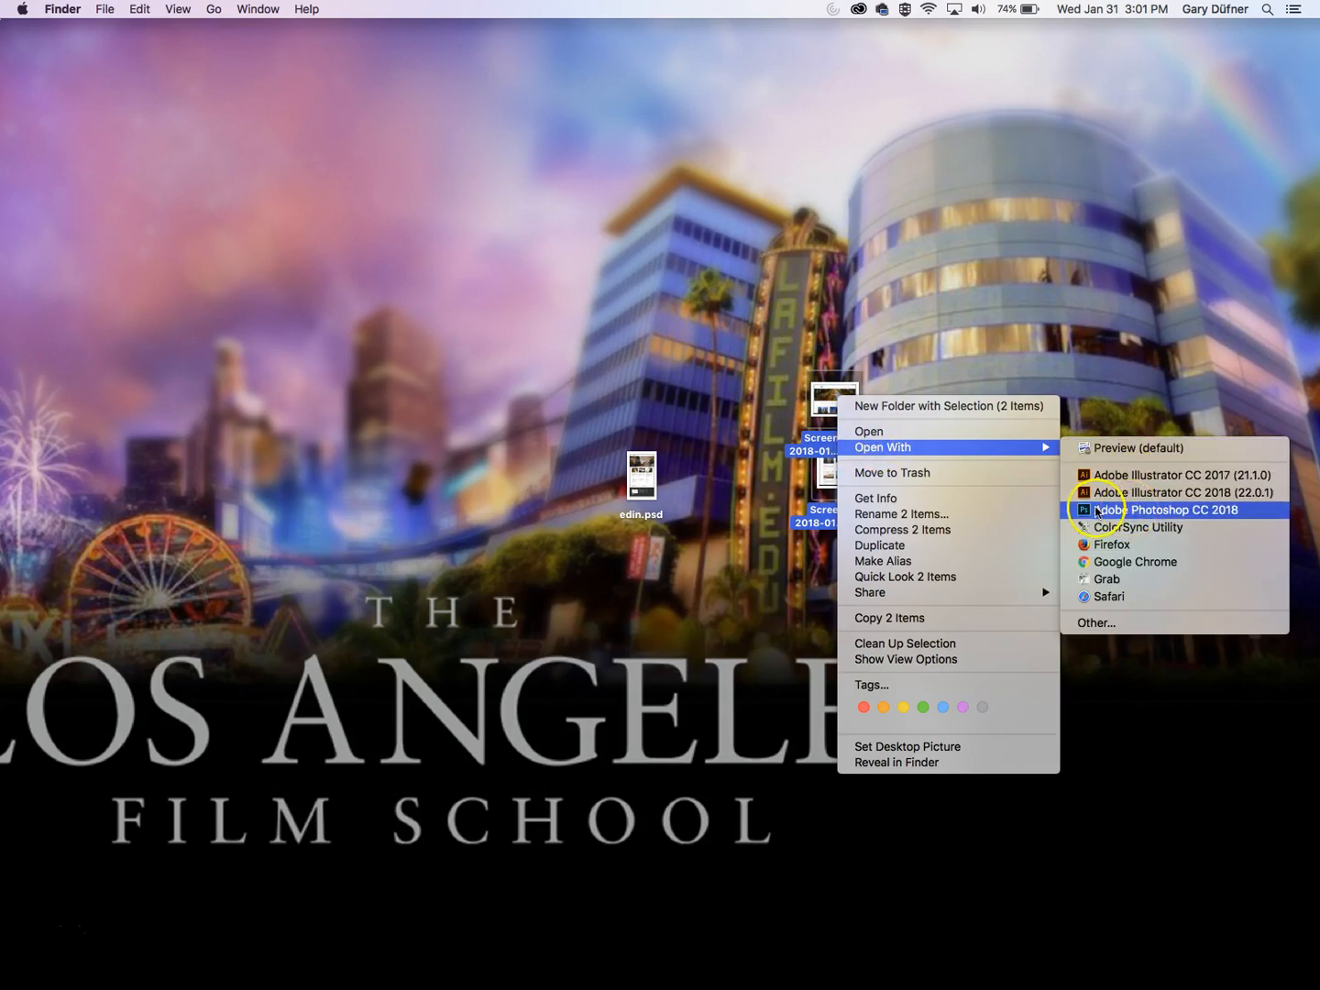
pyautogui.click(1152, 510)
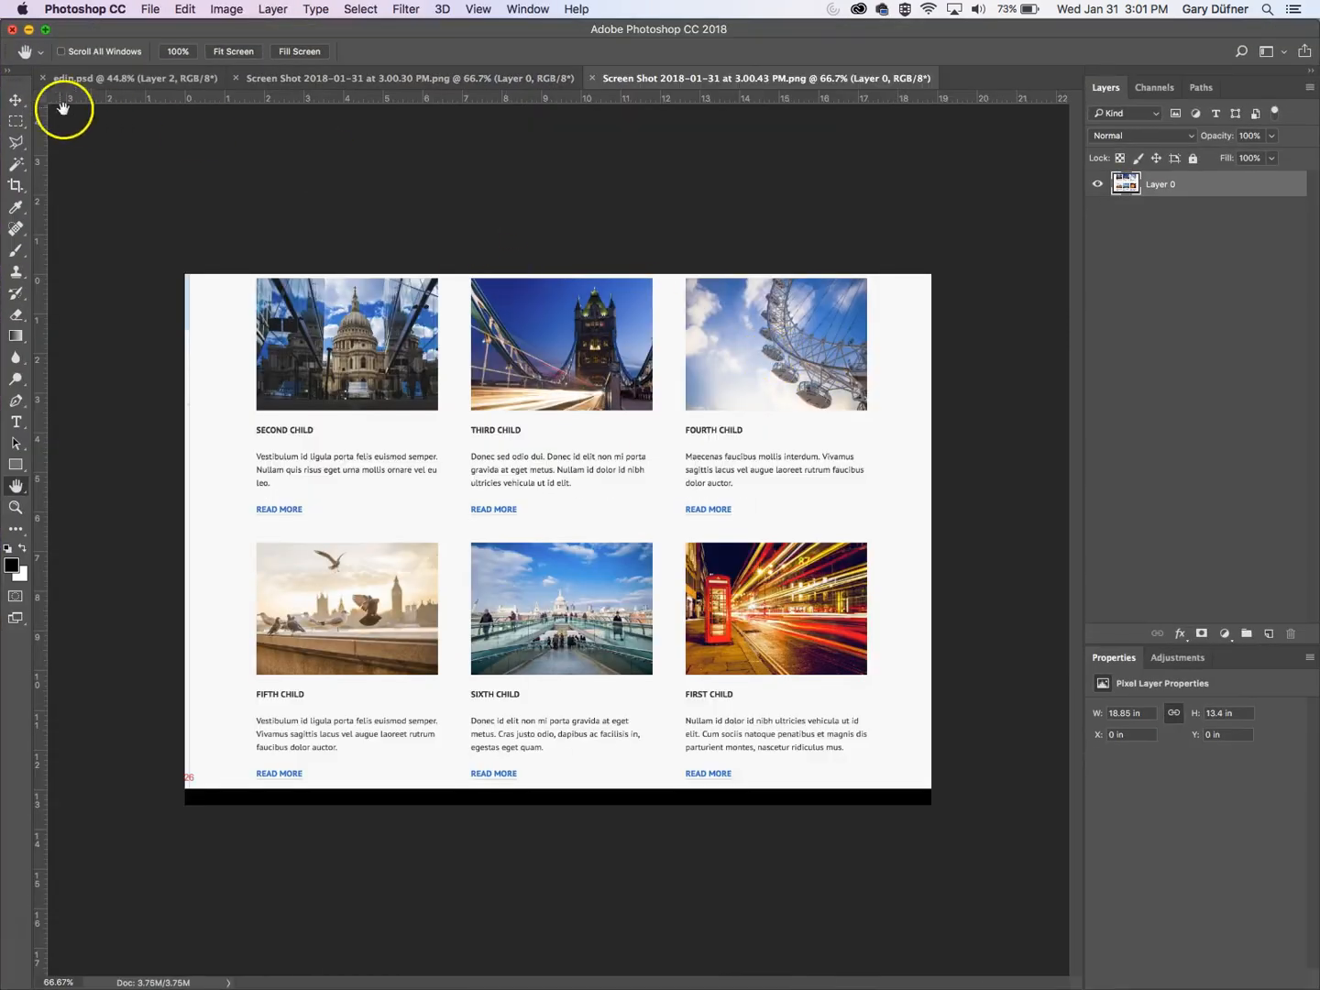
# - Copy the 3.00.30 PM screenshot into edin.psd and place it over the top part of the Home layer
pyautogui.click(15, 100)
pyautogui.click(173, 77)
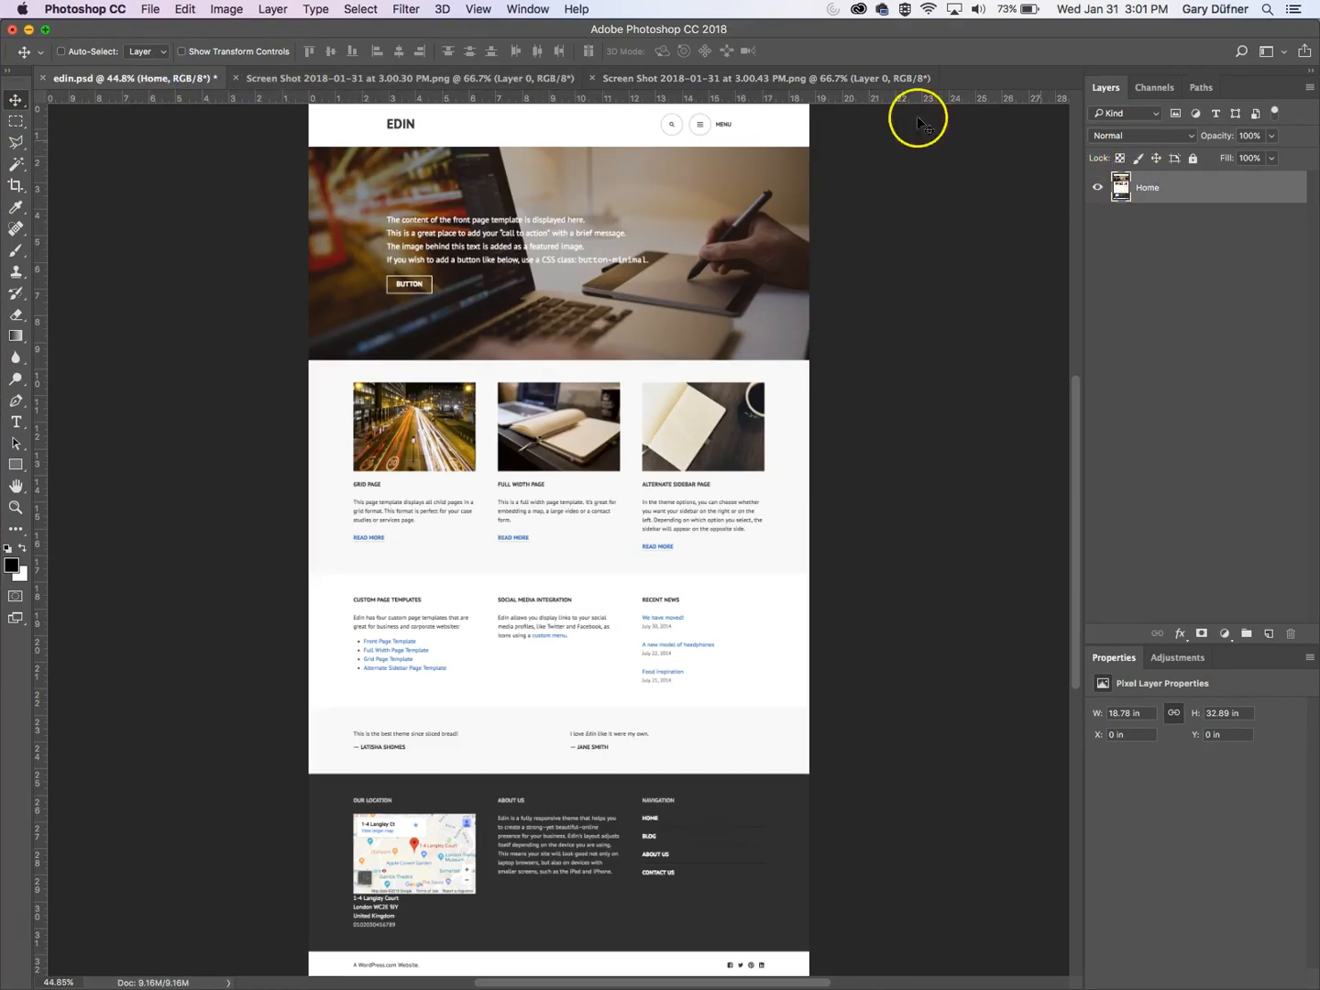
pyautogui.click(554, 77)
pyautogui.moveTo(533, 300); pyautogui.dragTo(181, 78)
pyautogui.moveTo(568, 327); pyautogui.dragTo(721, 365)
# - Lower Layer 1's opacity to 48% and nudge it up so its header icons line up with those of the Home layer
pyautogui.click(1272, 136)
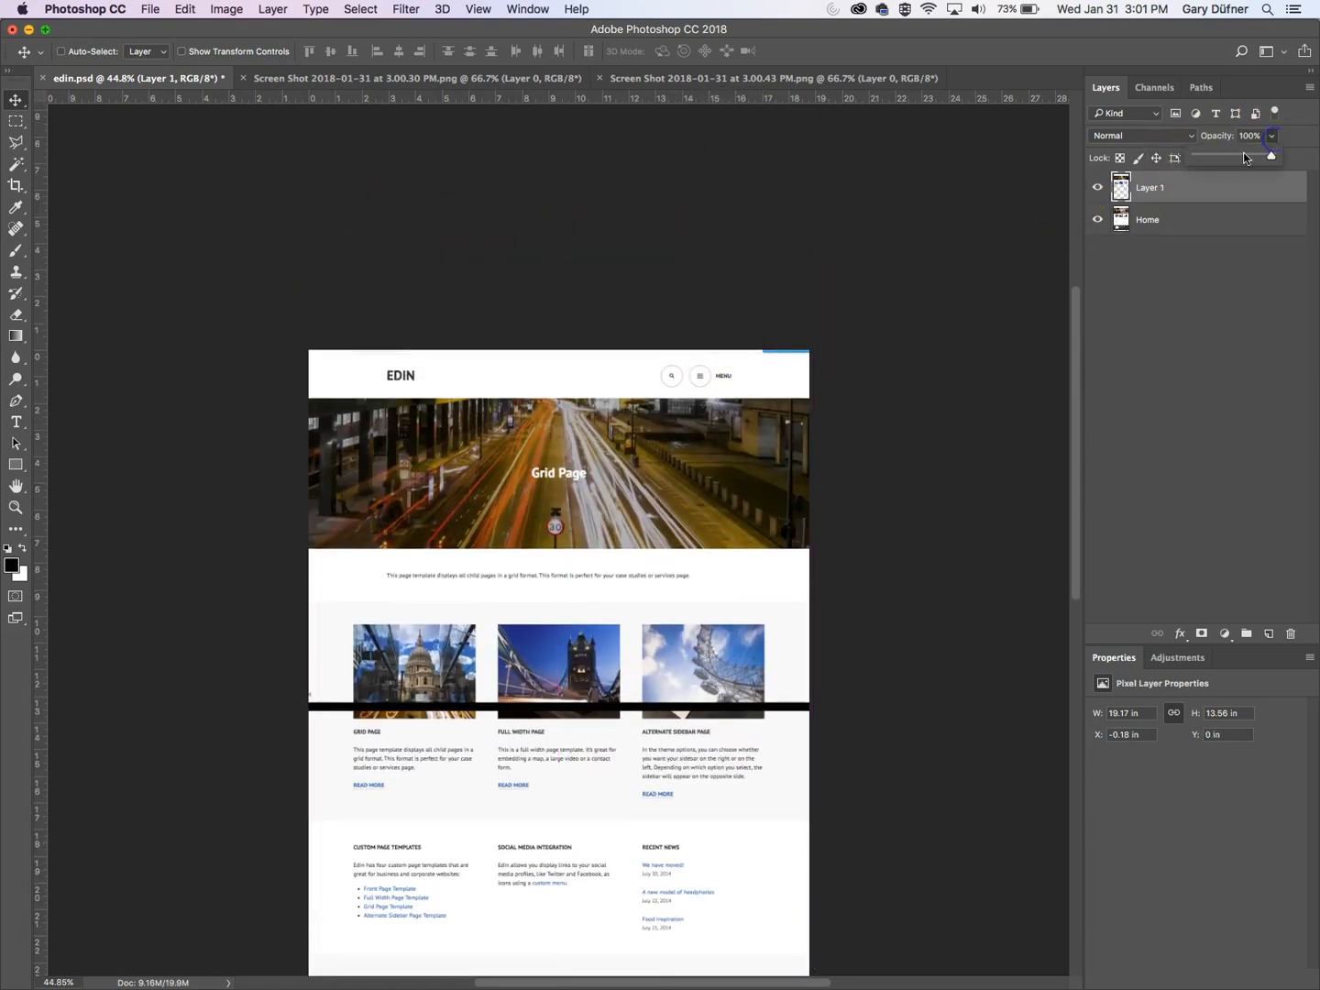
pyautogui.moveTo(1243, 154); pyautogui.dragTo(1232, 156)
pyautogui.moveTo(689, 407)
pyautogui.mouseDown()
pyautogui.moveTo(688, 430)
pyautogui.moveTo(689, 407)
pyautogui.mouseUp()
pyautogui.keyDown('super'); pyautogui.click(688, 375); pyautogui.keyUp('super')
pyautogui.keyDown('super'); pyautogui.click(688, 375); pyautogui.keyUp('super')
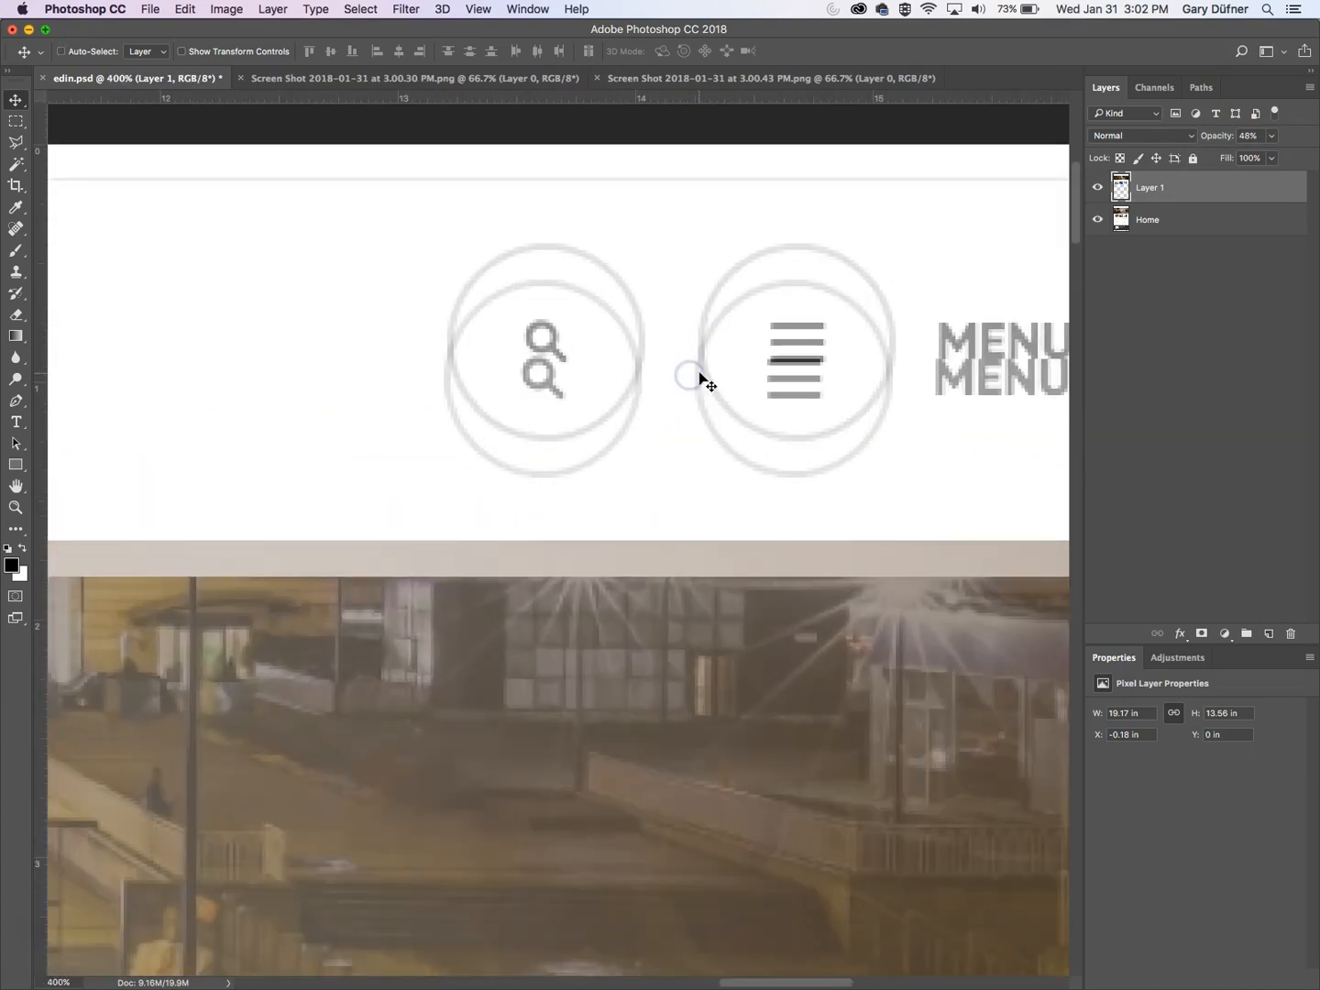
pyautogui.press('Up')
pyautogui.press('Up')
pyautogui.press('Up')
pyautogui.press('Up')
pyautogui.press('Up')
pyautogui.press('Up')
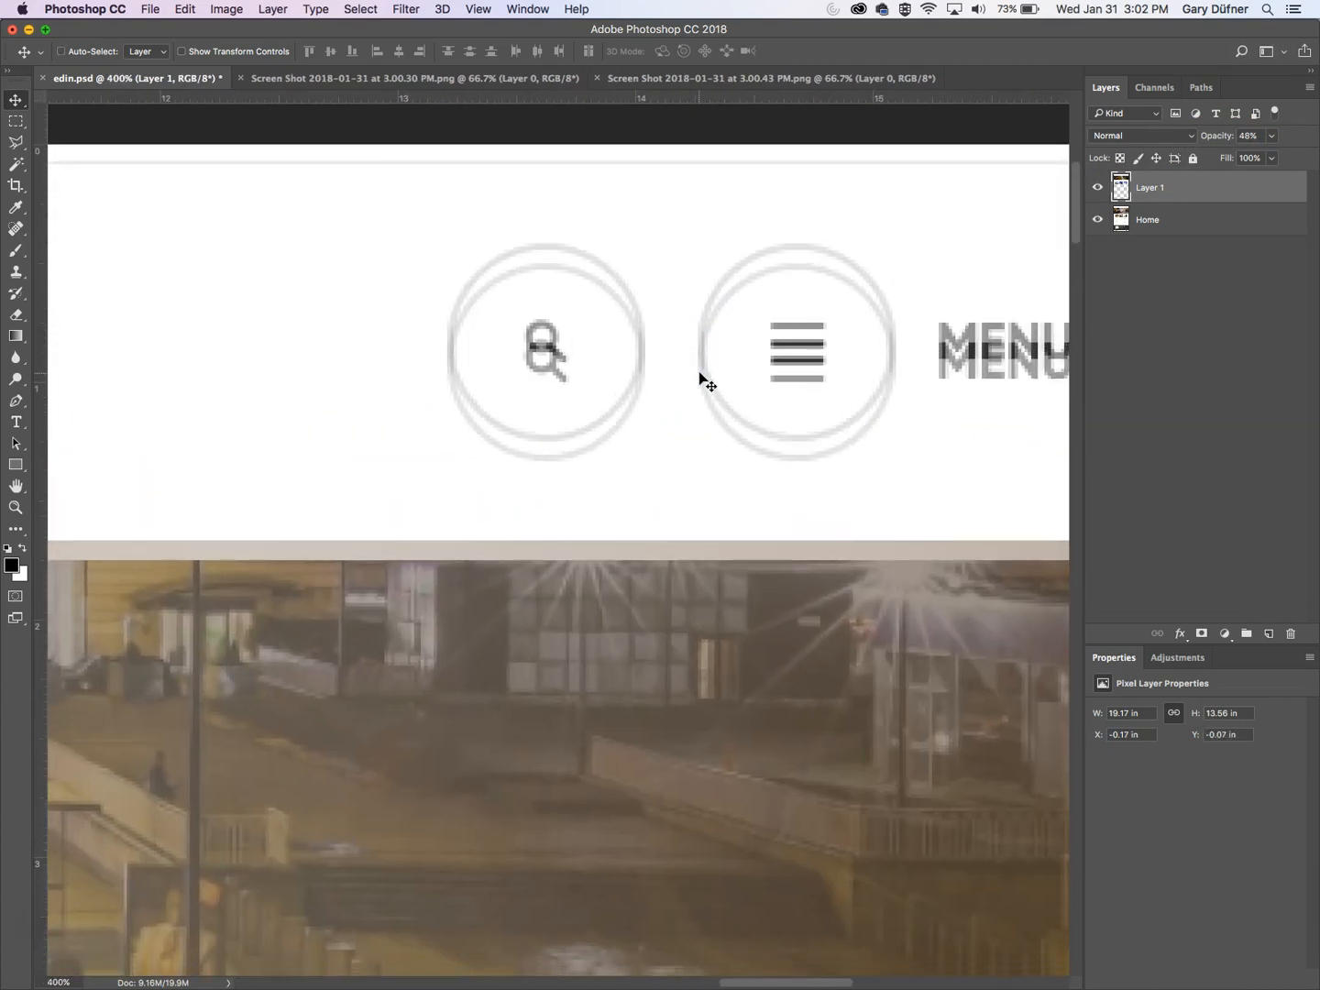
pyautogui.press('Up')
pyautogui.press('Up')
pyautogui.press('Up')
pyautogui.press('Up')
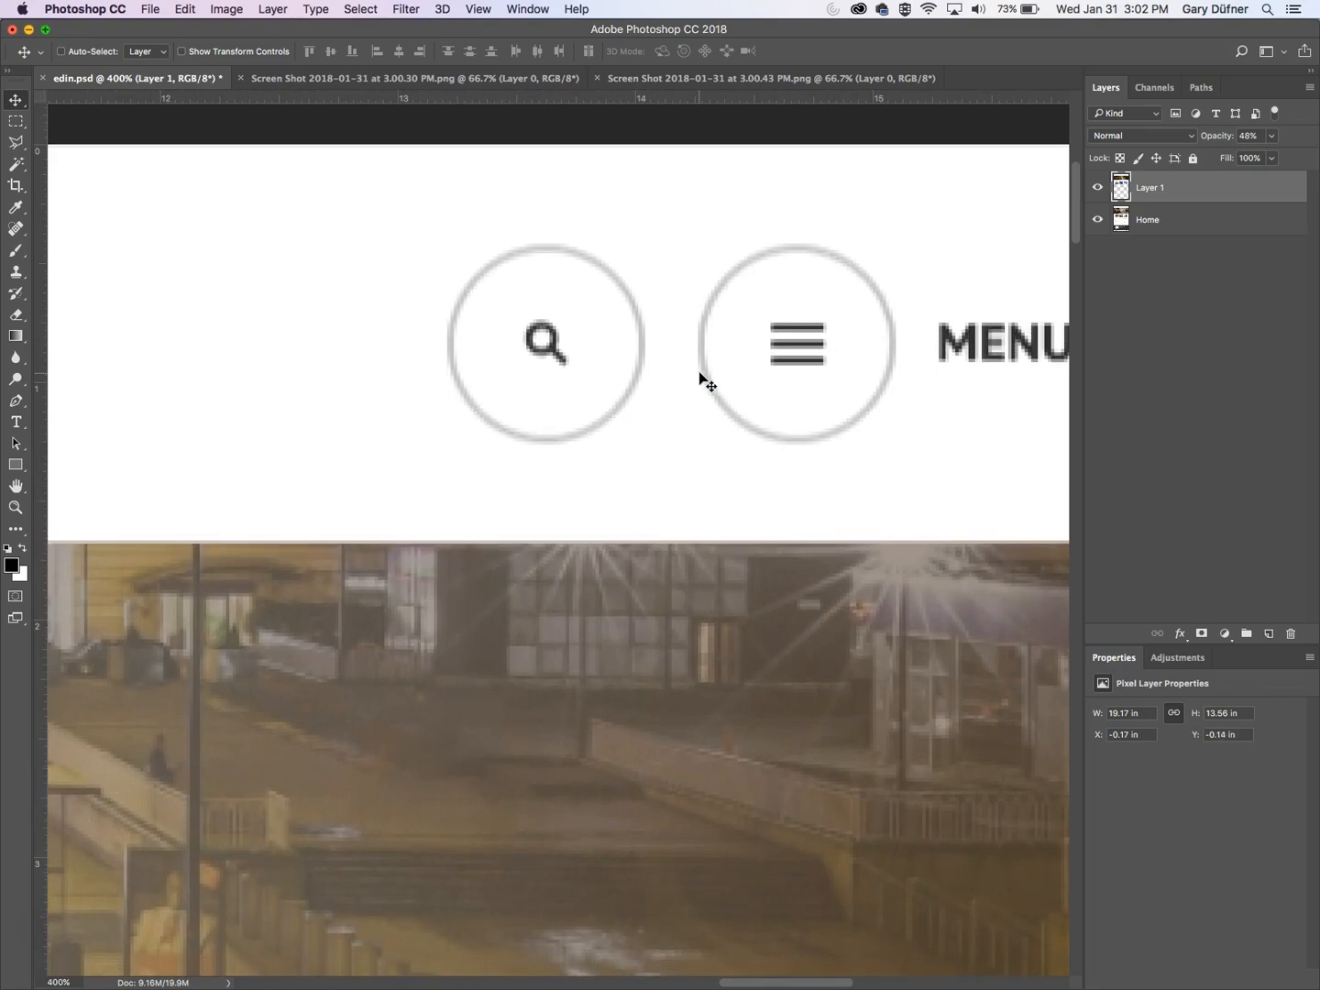
pyautogui.scroll(-5, 688, 385)
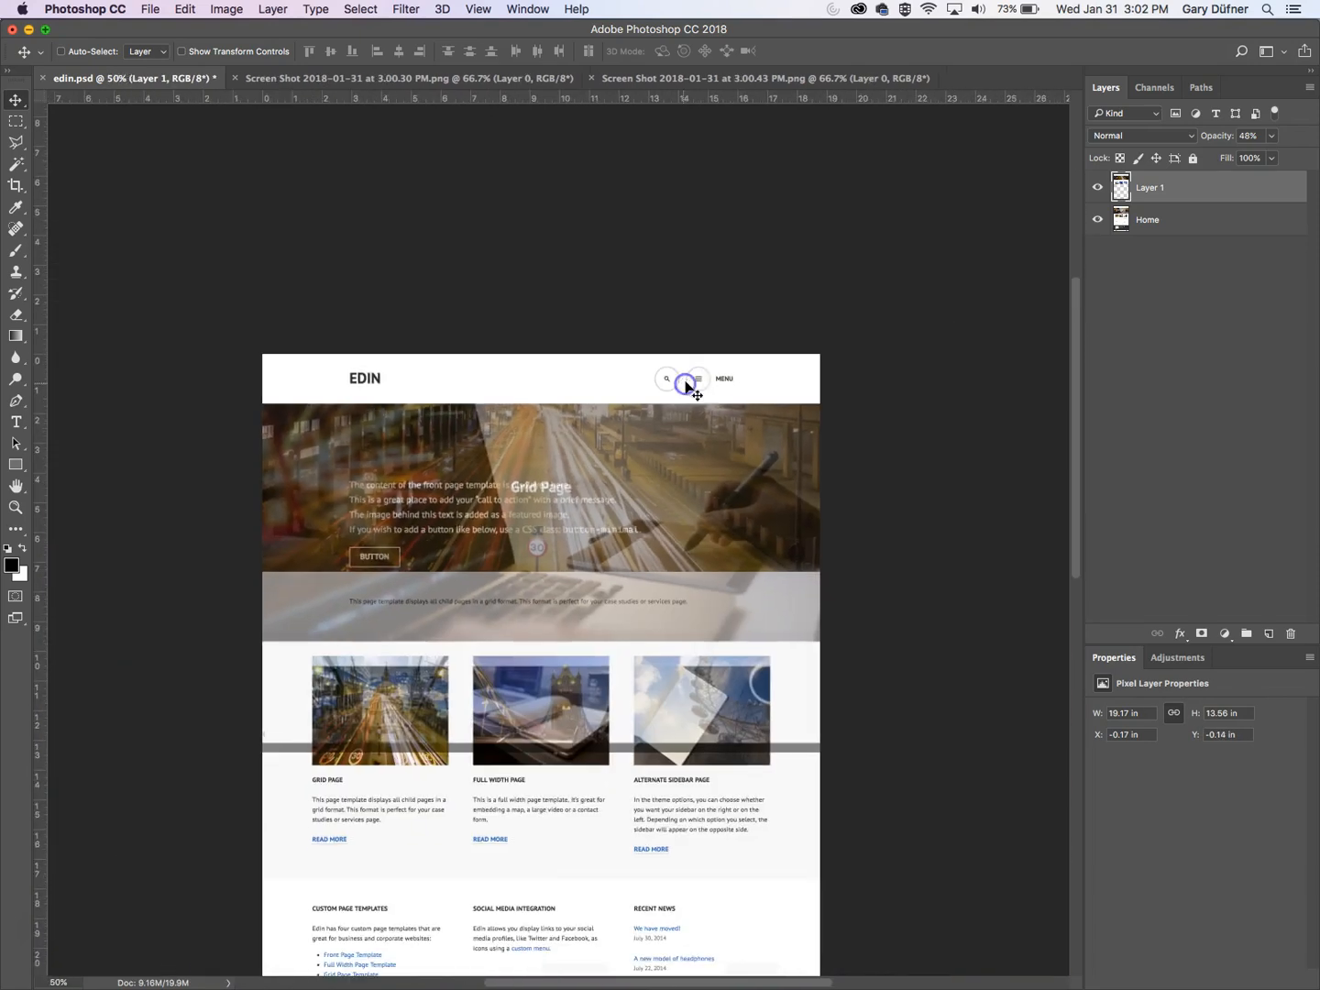
# - Restore Layer 1's opacity to 100% and toggle its visibility to compare its header alignment with the Home layer
pyautogui.click(1272, 136)
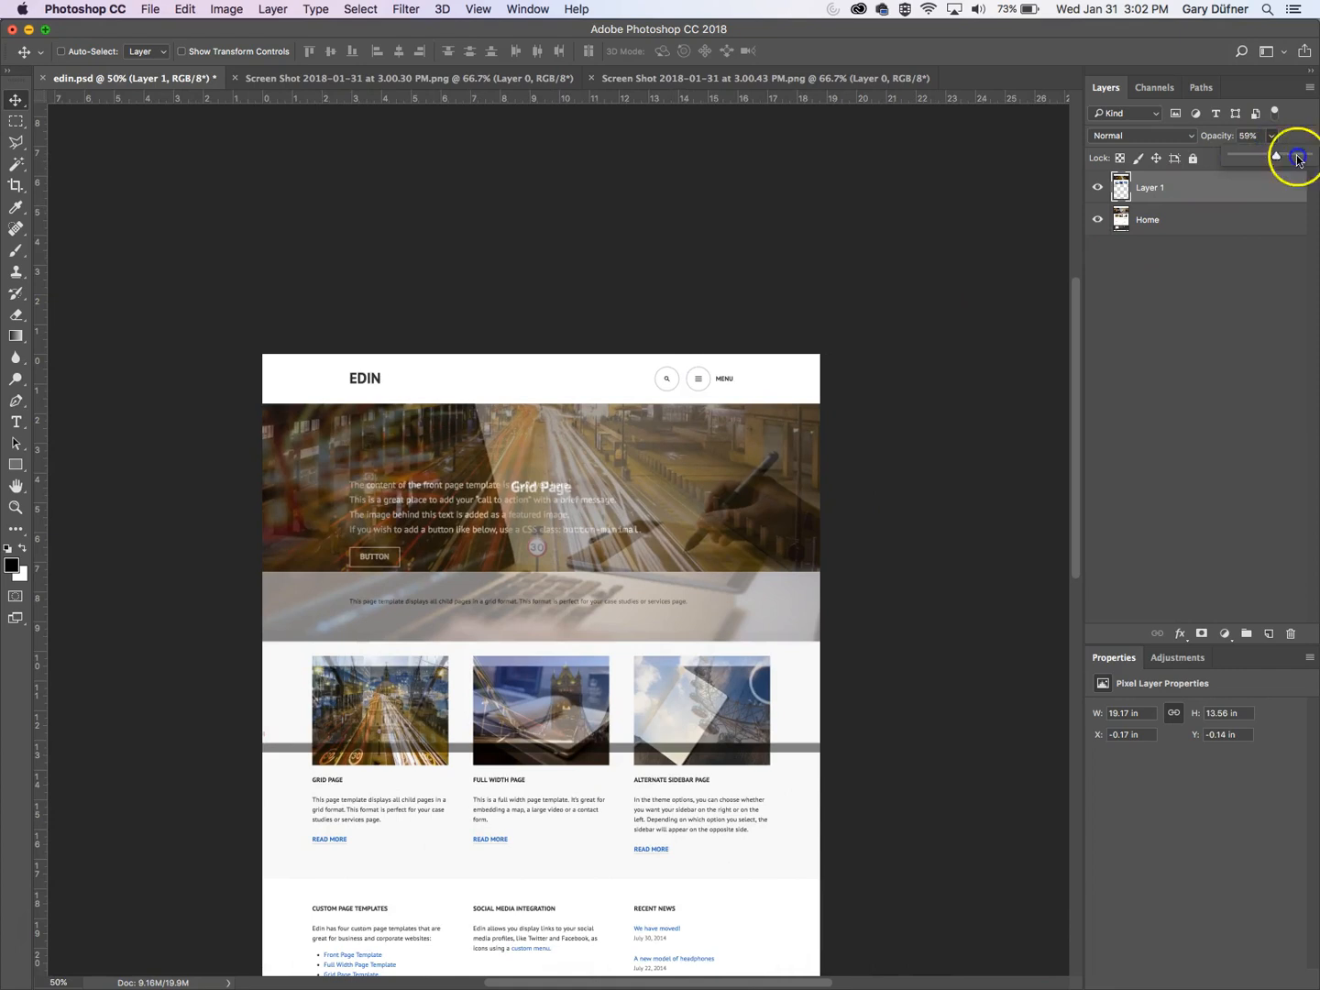
pyautogui.moveTo(1298, 160); pyautogui.dragTo(1313, 158)
pyautogui.click(1098, 187)
pyautogui.click(1097, 187)
pyautogui.click(1098, 187)
pyautogui.click(1098, 187)
pyautogui.click(1097, 187)
pyautogui.click(1097, 187)
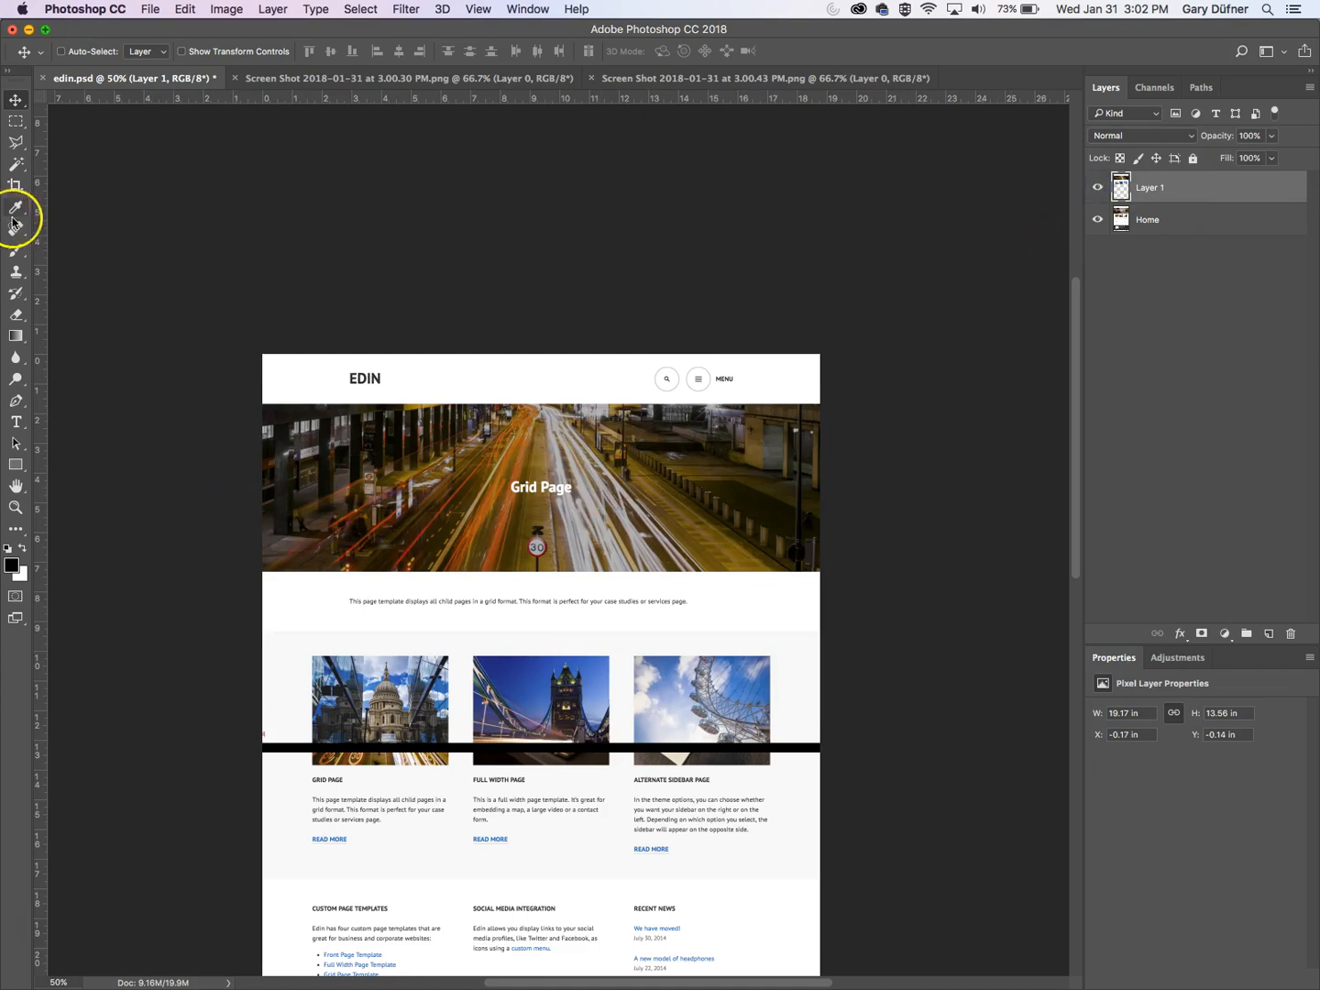
# - Hide the Home layer and delete the strip with the black bar along the lower edge of Layer 1
pyautogui.click(1097, 220)
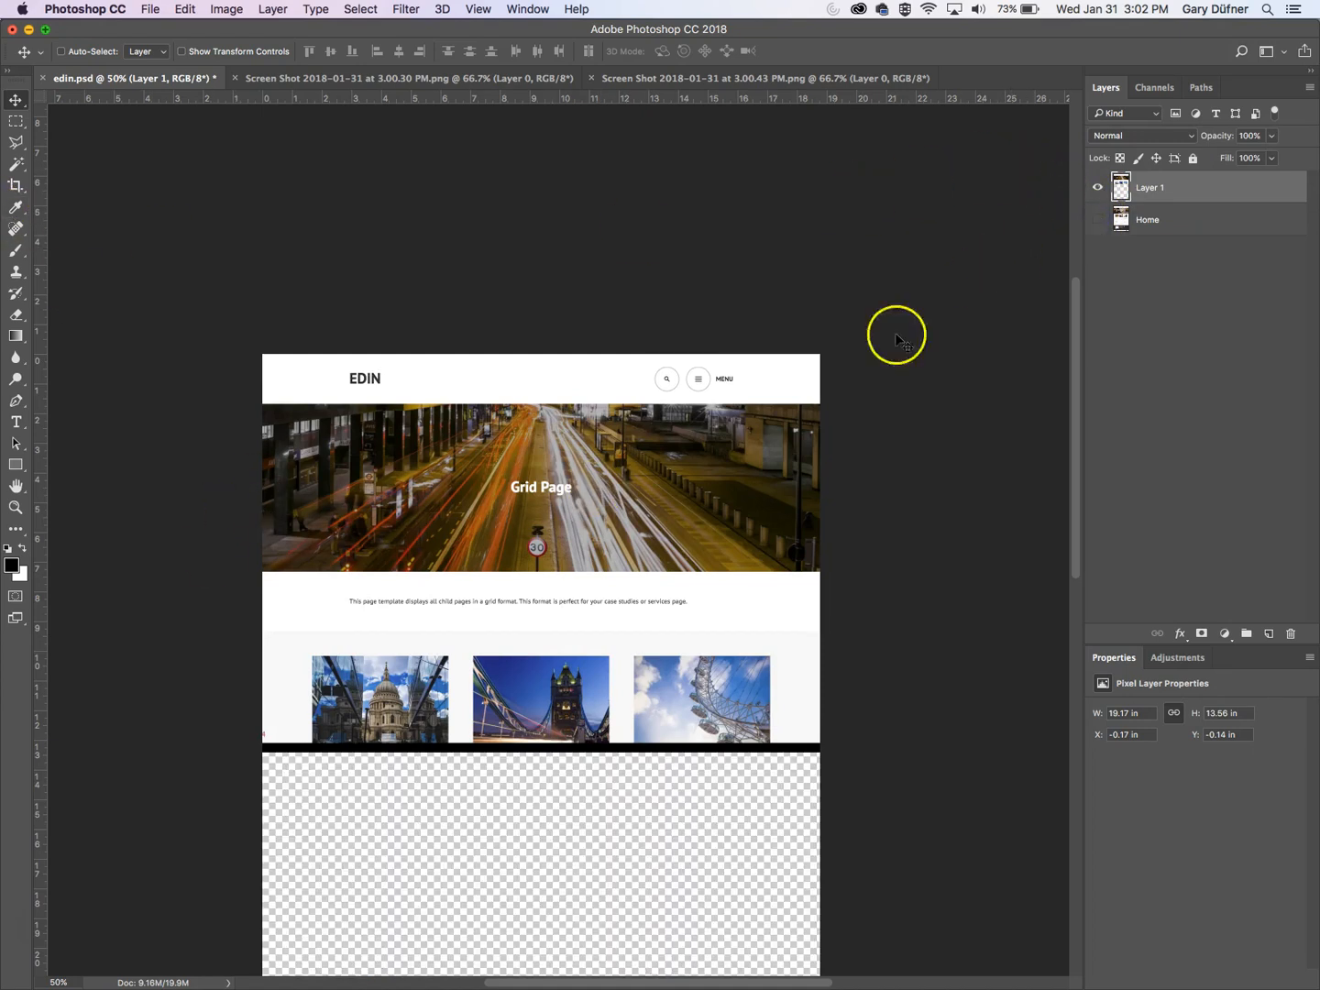
pyautogui.click(16, 120)
pyautogui.moveTo(238, 822); pyautogui.dragTo(864, 729)
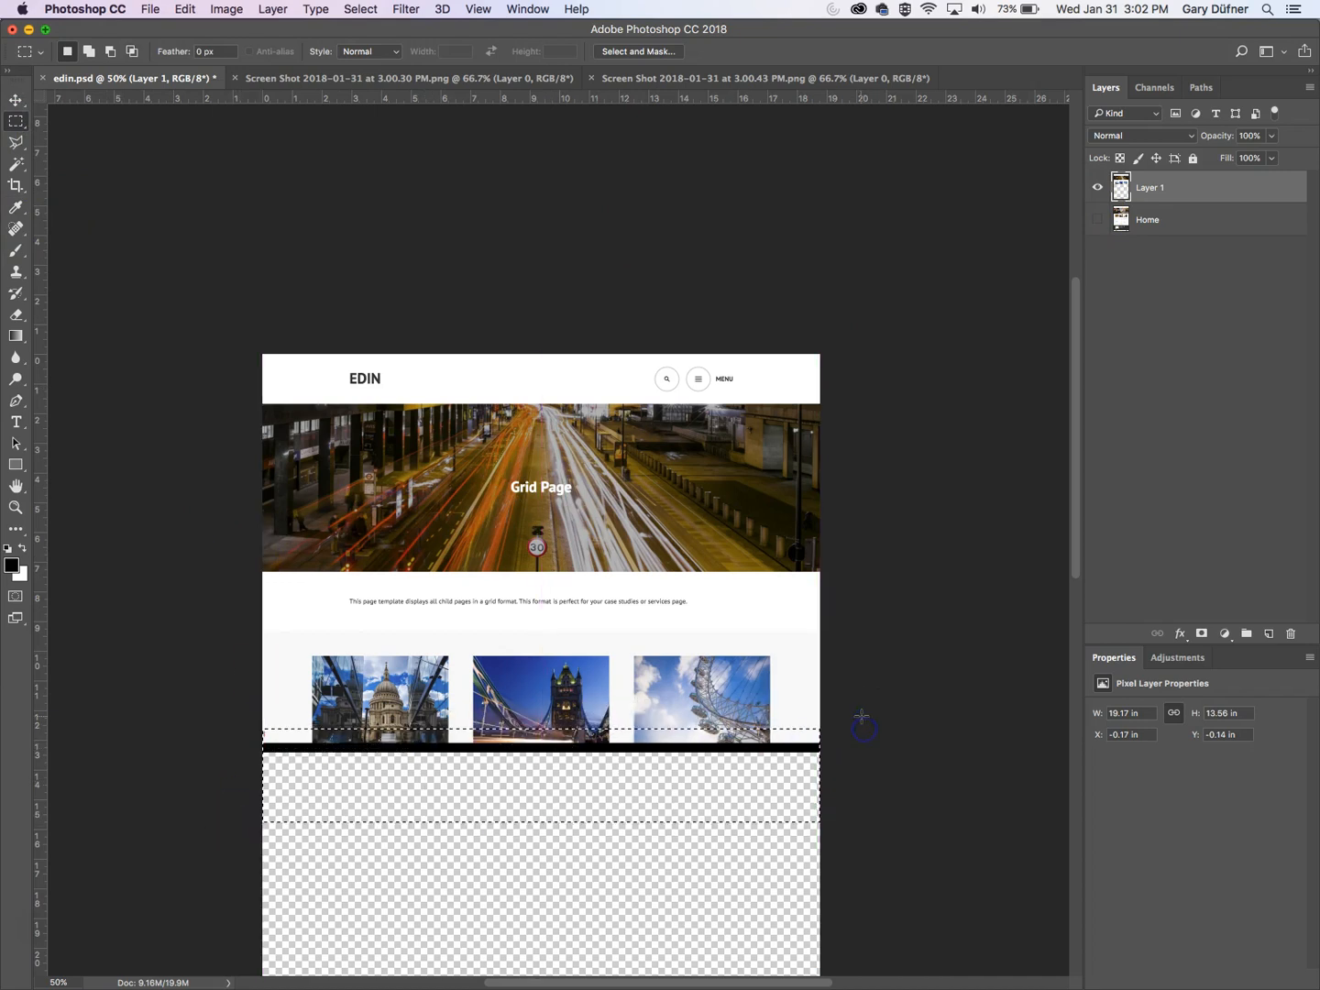
pyautogui.press('Delete')
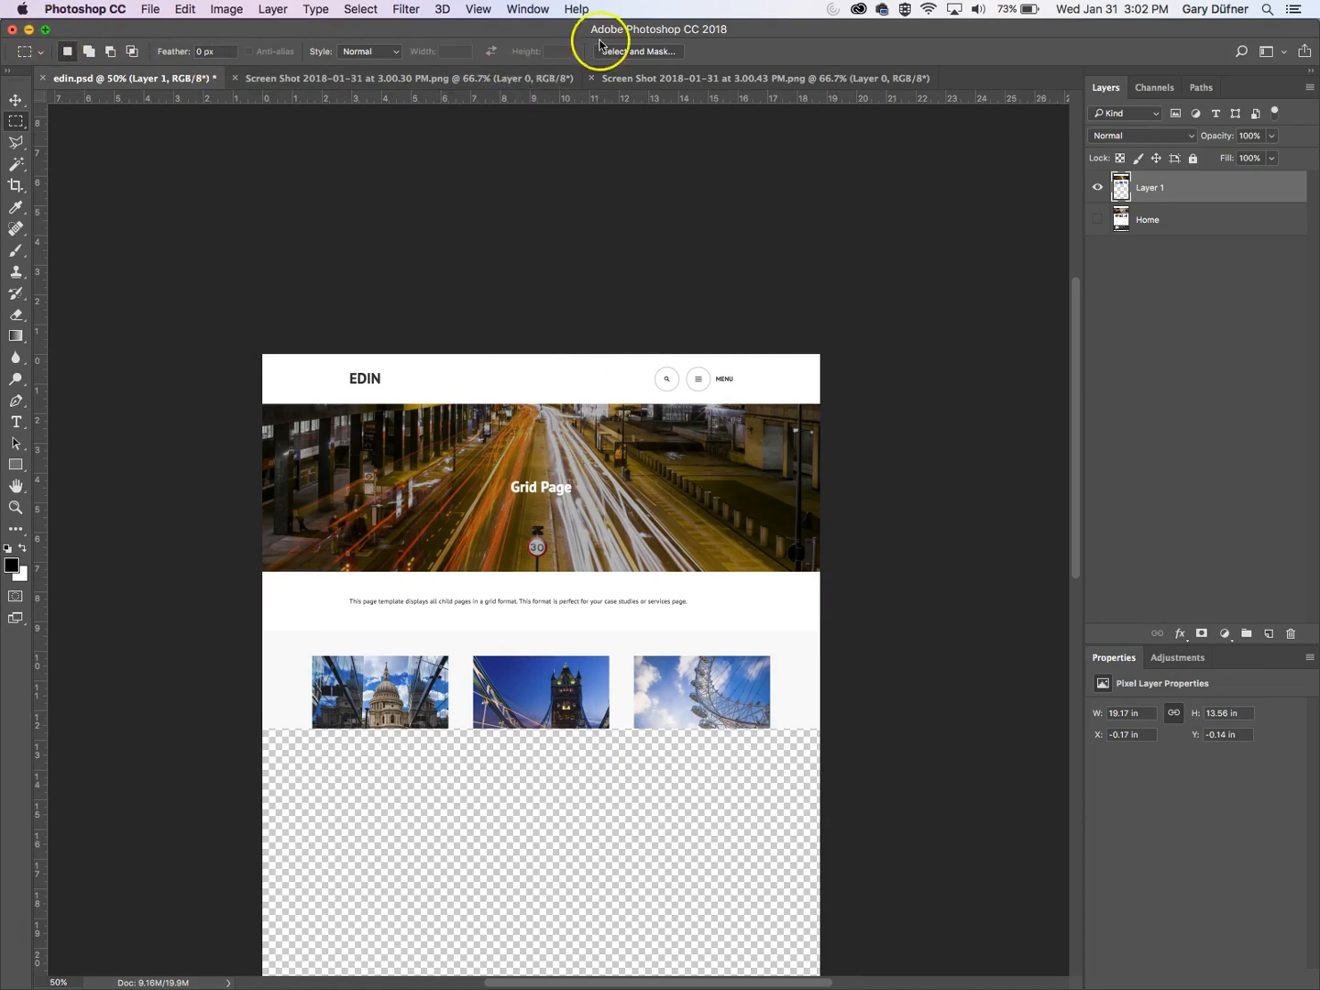
# - Copy the 3.00.43 PM screenshot into edin.psd and position its child-page images over the matching images of Layer 1
pyautogui.click(658, 78)
pyautogui.click(15, 99)
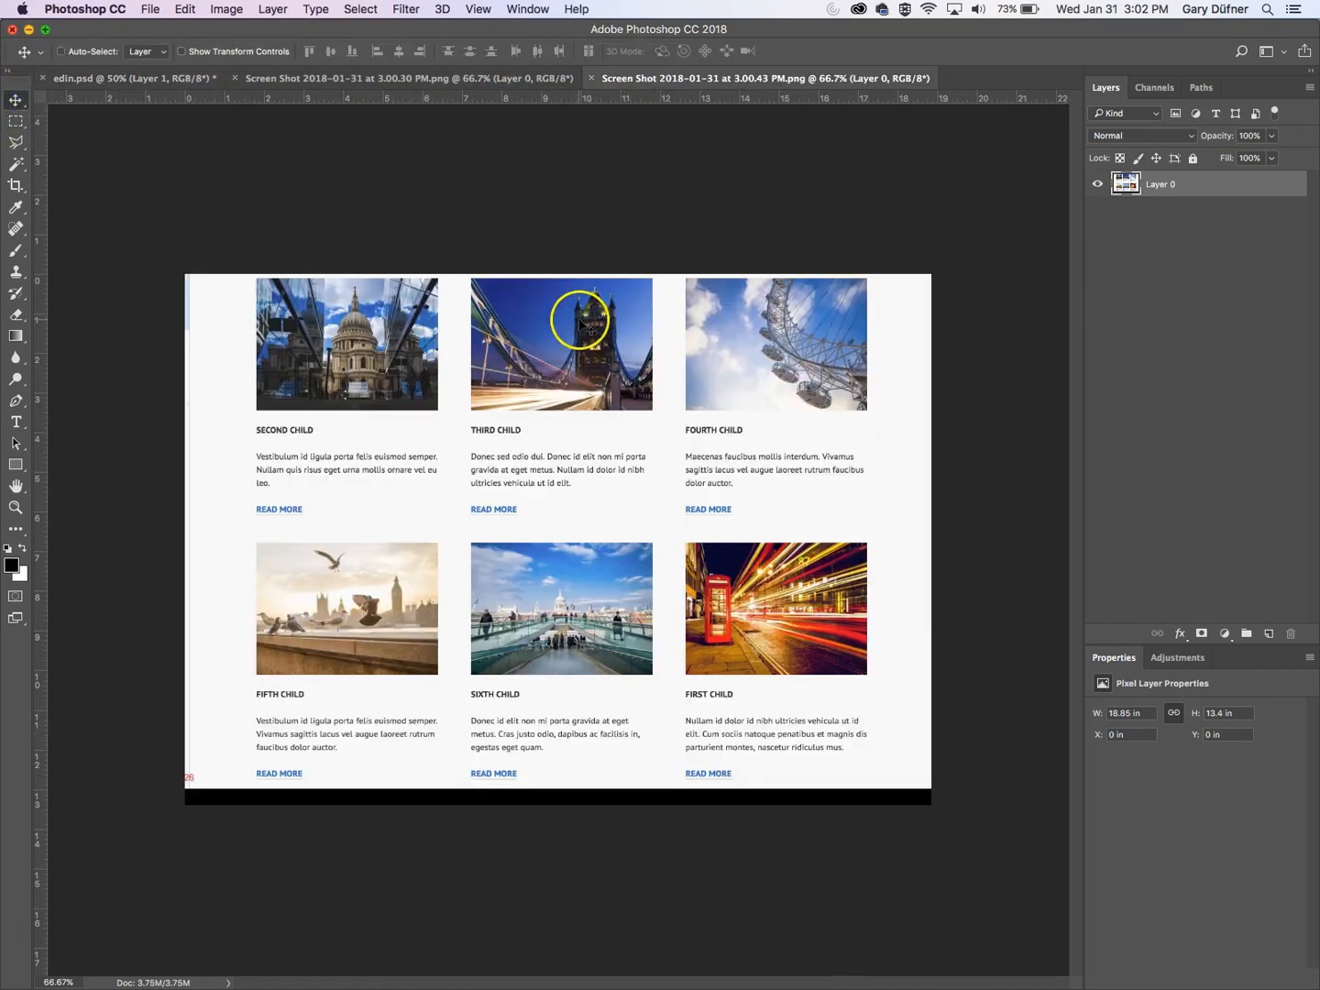
pyautogui.moveTo(574, 317); pyautogui.dragTo(136, 72)
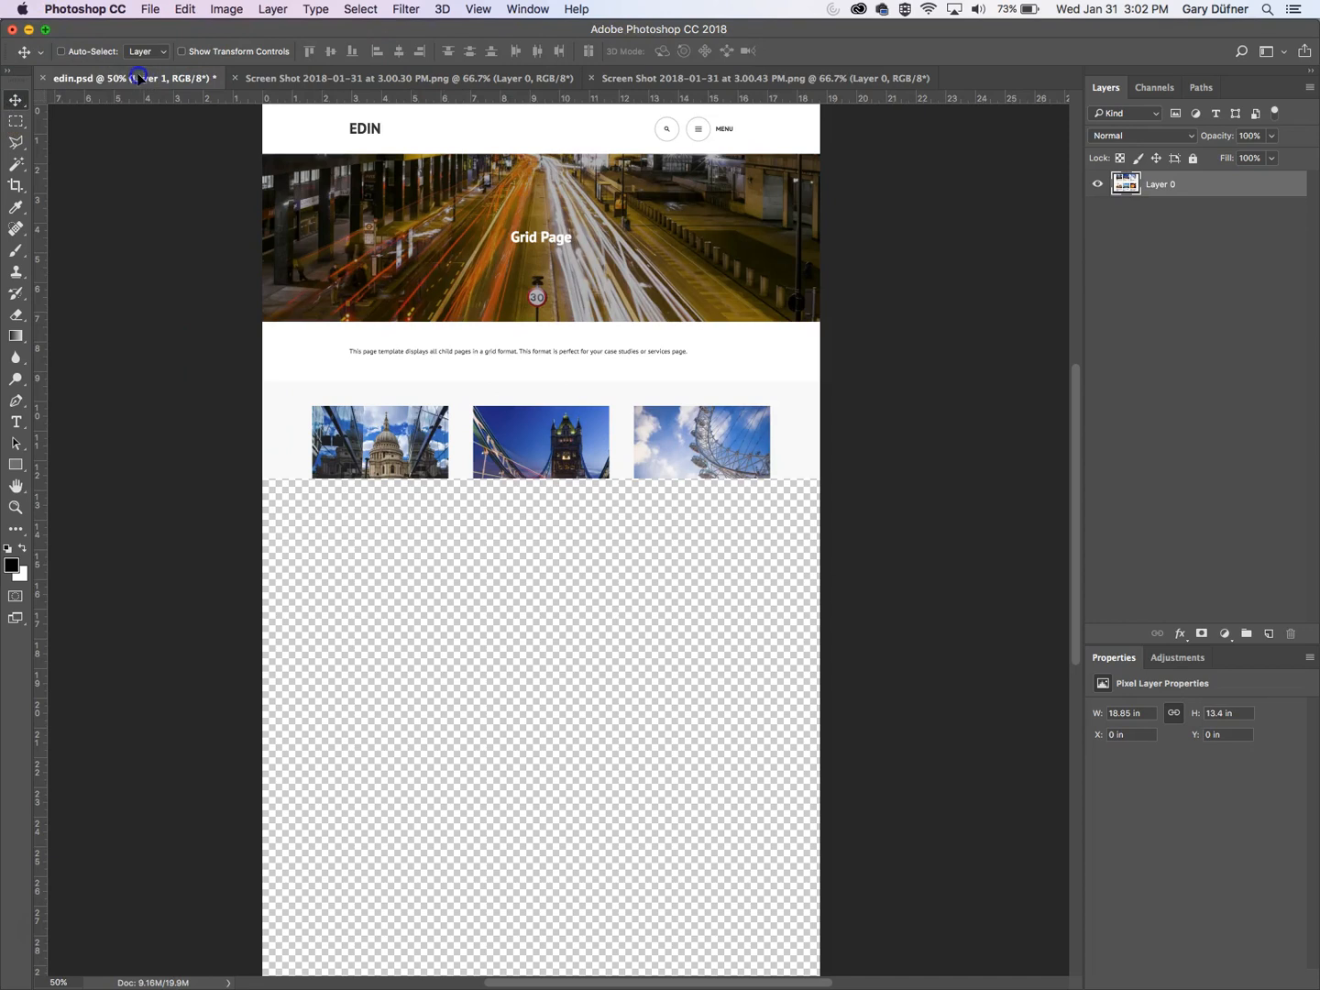
pyautogui.moveTo(602, 508); pyautogui.dragTo(651, 564)
pyautogui.click(569, 433)
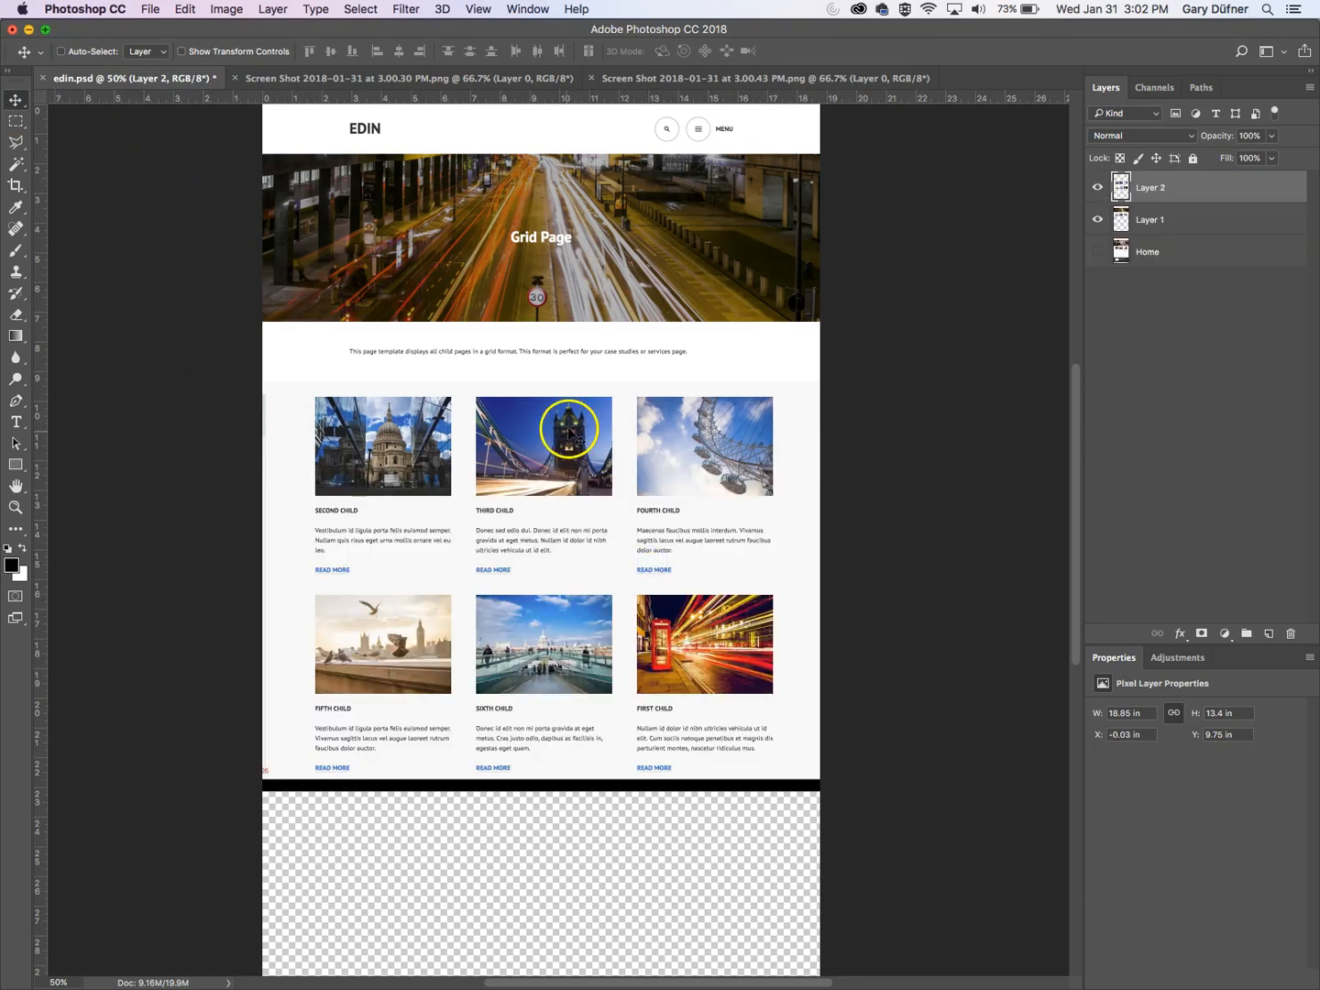
pyautogui.moveTo(569, 434); pyautogui.dragTo(541, 415)
# - Lower Layer 2's opacity to 32% and nudge it up until its child-page images line up with those of Layer 1
pyautogui.scroll(5, 489, 417)
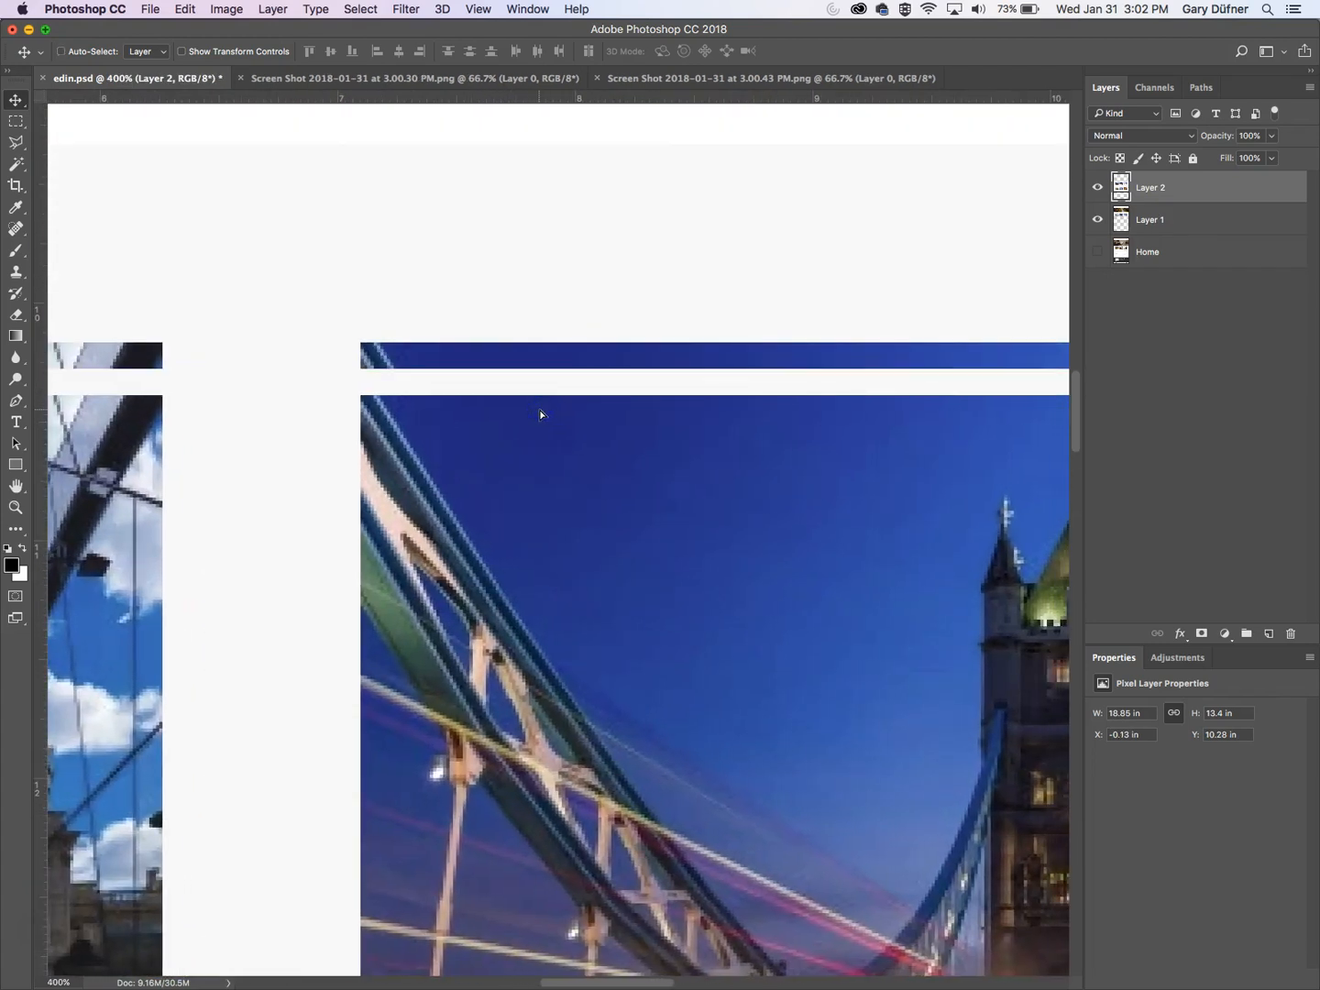
pyautogui.press('Up')
pyautogui.press('Up')
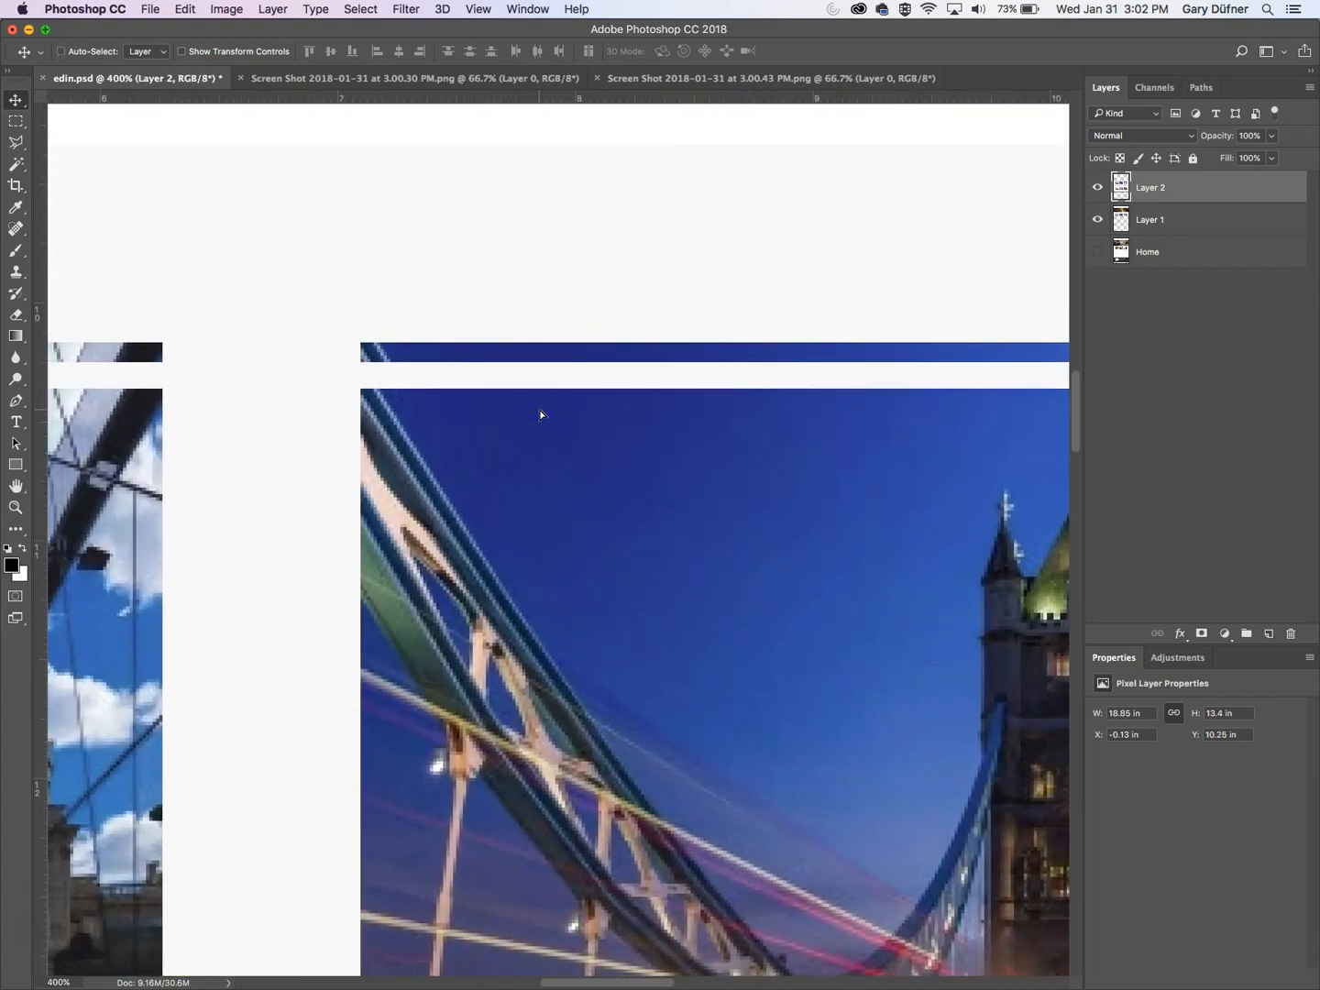
pyautogui.click(1272, 135)
pyautogui.moveTo(1277, 154); pyautogui.dragTo(1229, 156)
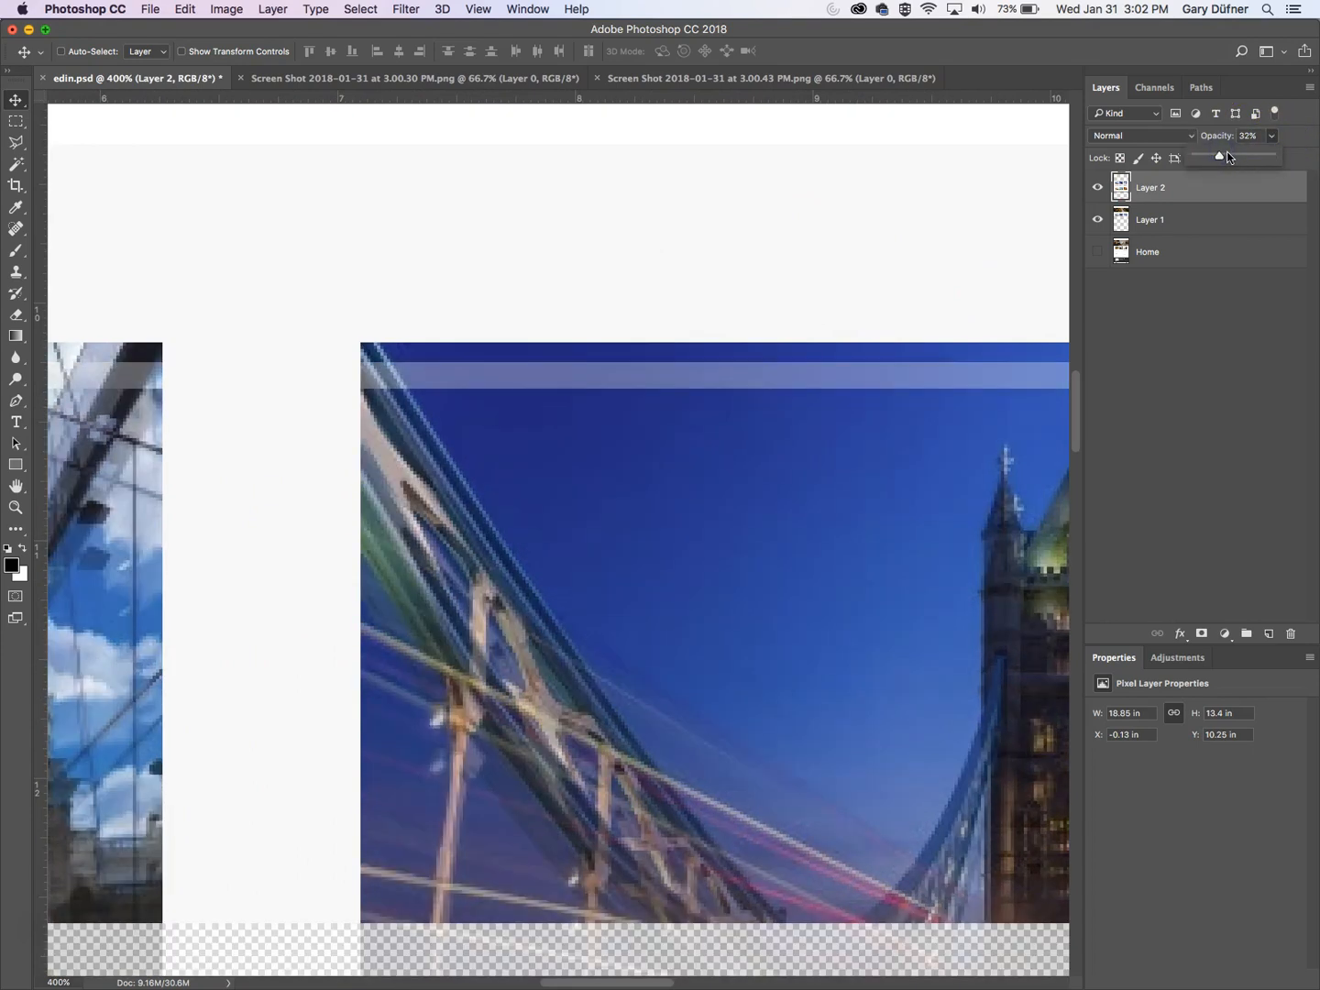
pyautogui.click(972, 448)
pyautogui.press('Up')
pyautogui.press('Up')
pyautogui.press('Up')
pyautogui.press('Up')
pyautogui.press('Up')
pyautogui.press('Up')
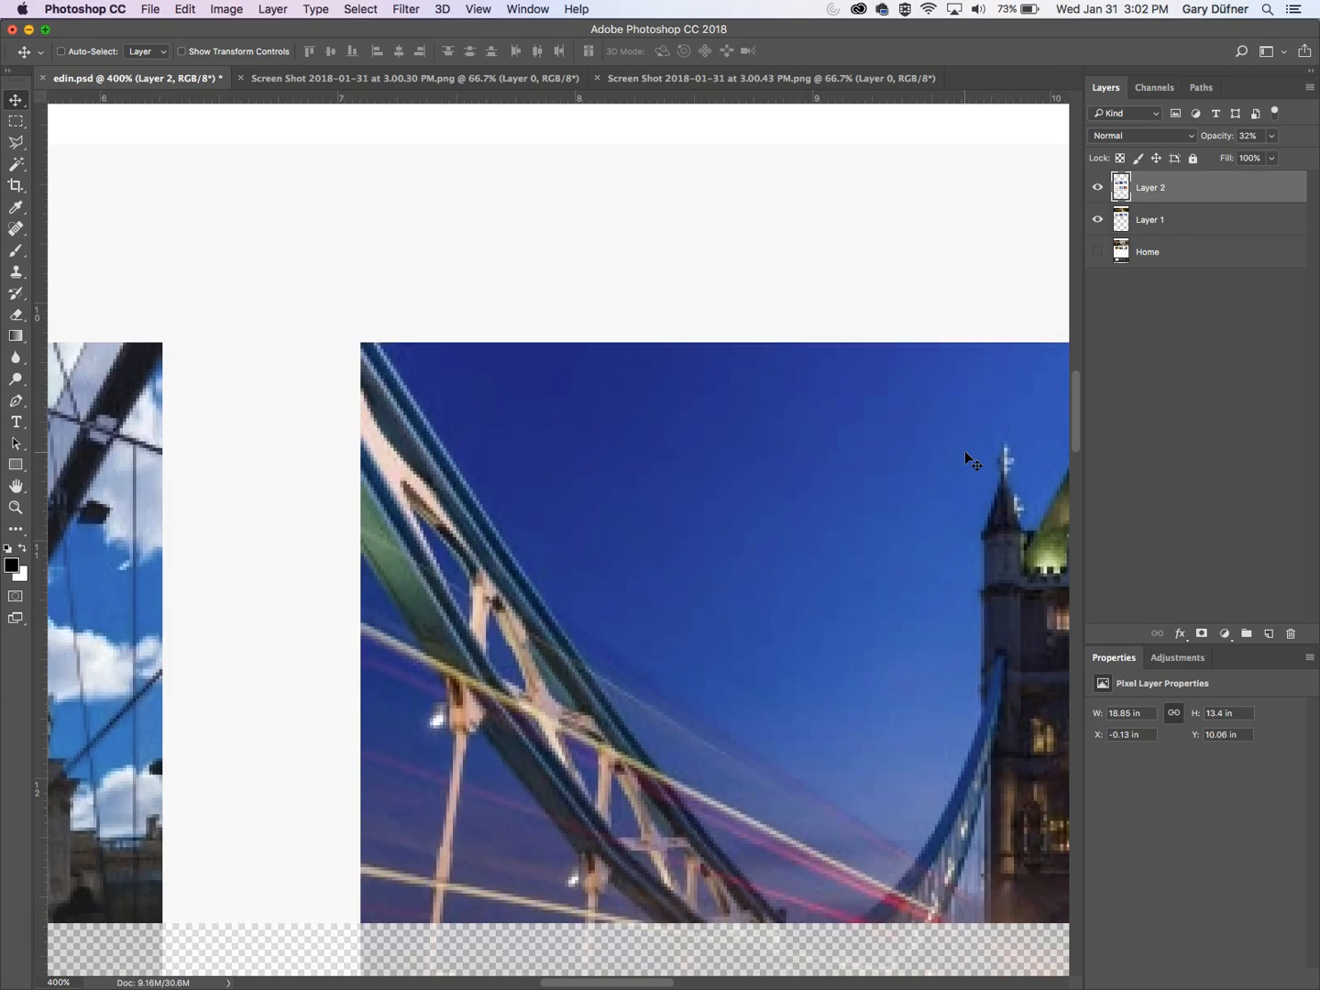
# - Restore Layer 2's opacity to 100% and toggle its visibility to check the join with Layer 1
pyautogui.click(1274, 135)
pyautogui.moveTo(1257, 157); pyautogui.dragTo(1318, 158)
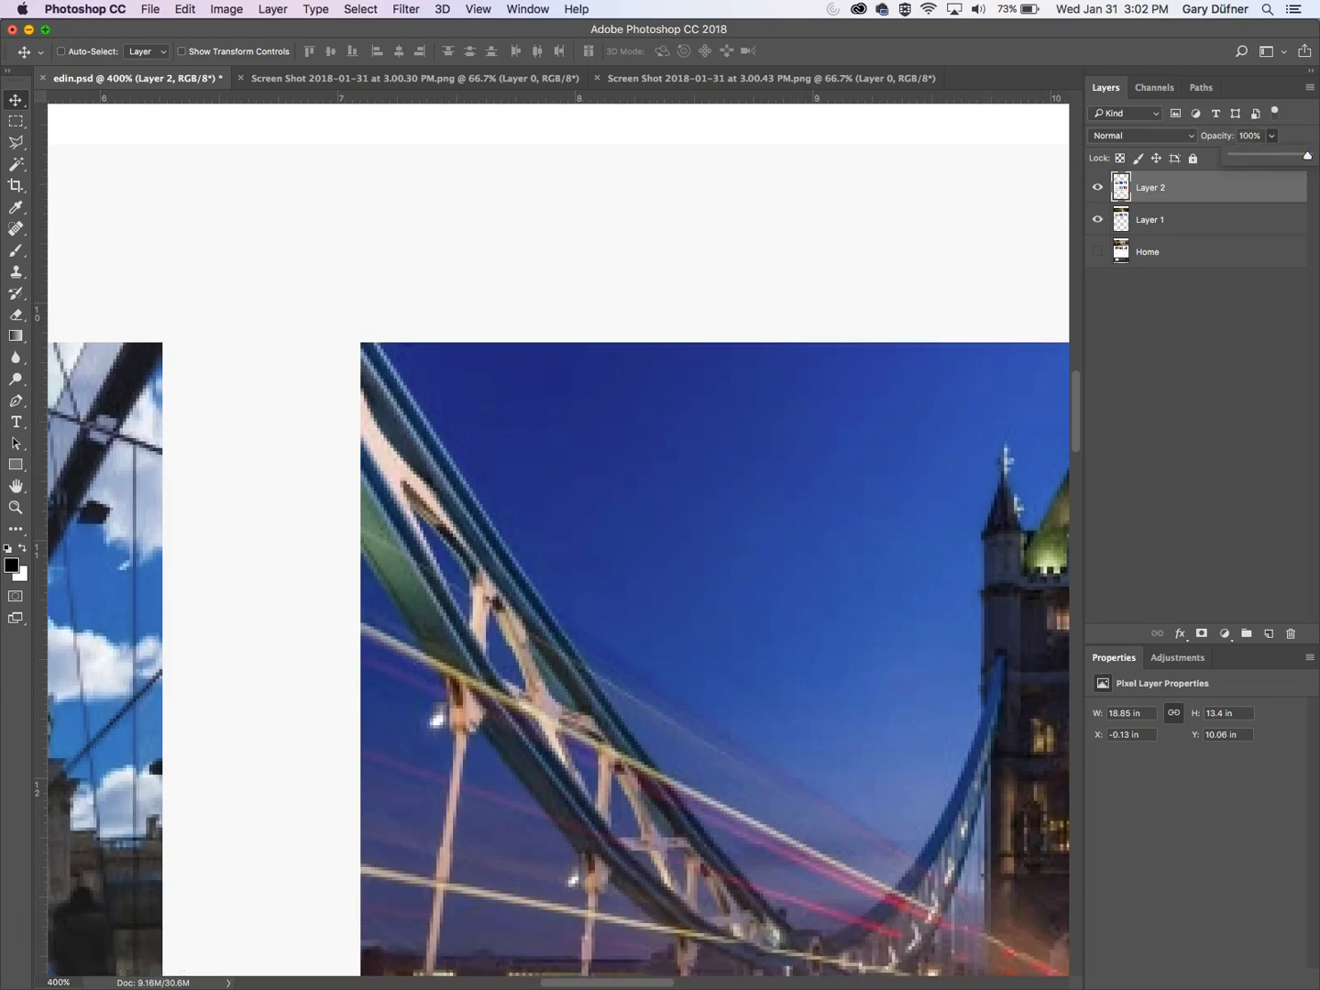
pyautogui.keyDown('alt'); pyautogui.click(684, 492); pyautogui.keyUp('alt')
pyautogui.keyDown('alt'); pyautogui.click(682, 492); pyautogui.keyUp('alt')
pyautogui.keyDown('alt'); pyautogui.click(683, 492); pyautogui.keyUp('alt')
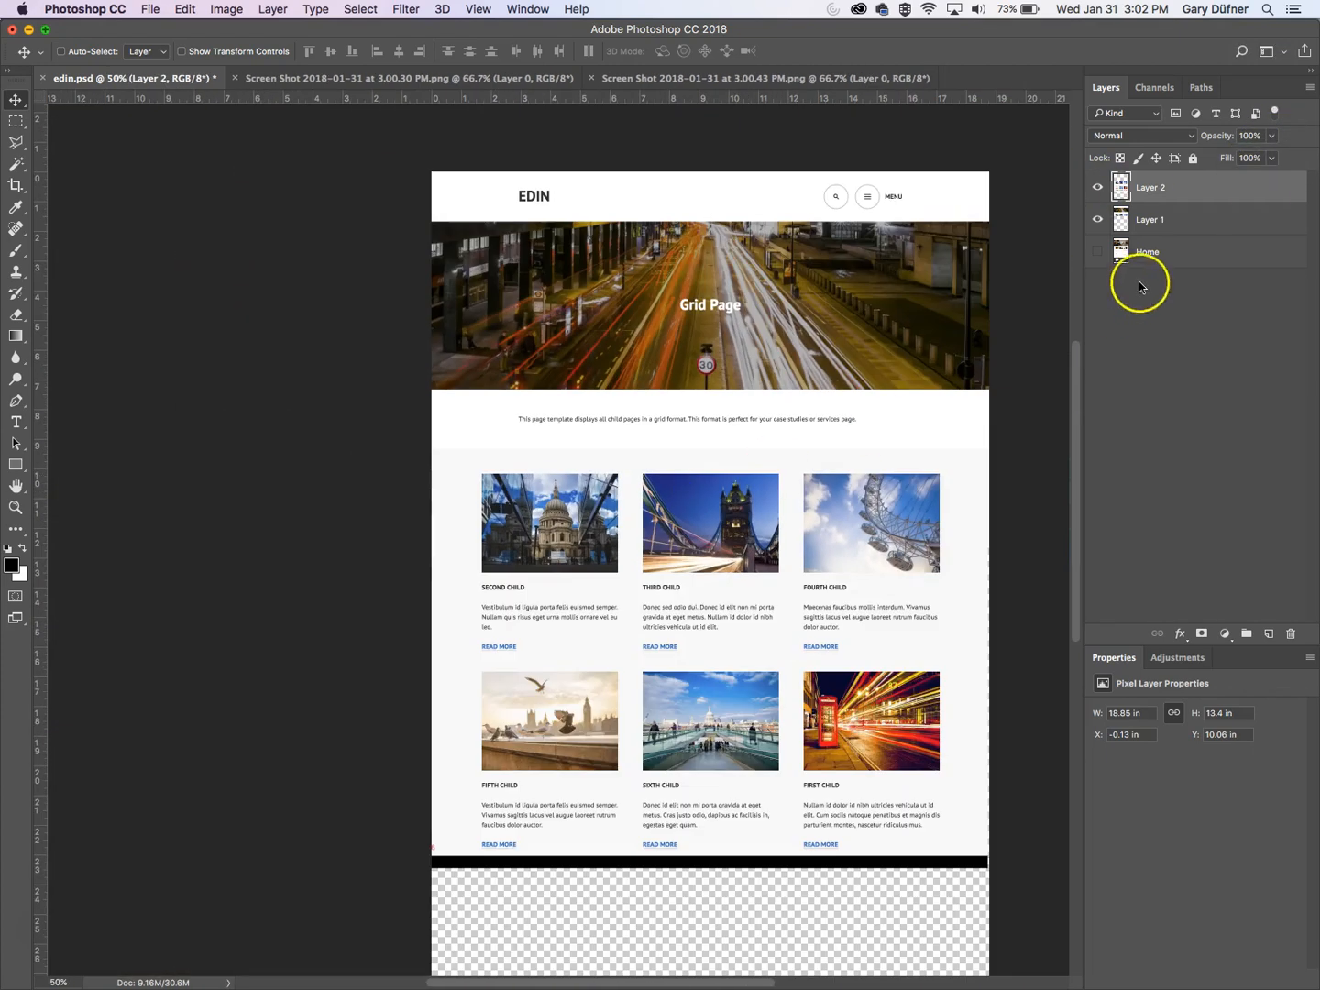
pyautogui.click(1098, 187)
pyautogui.click(1098, 187)
pyautogui.click(1098, 187)
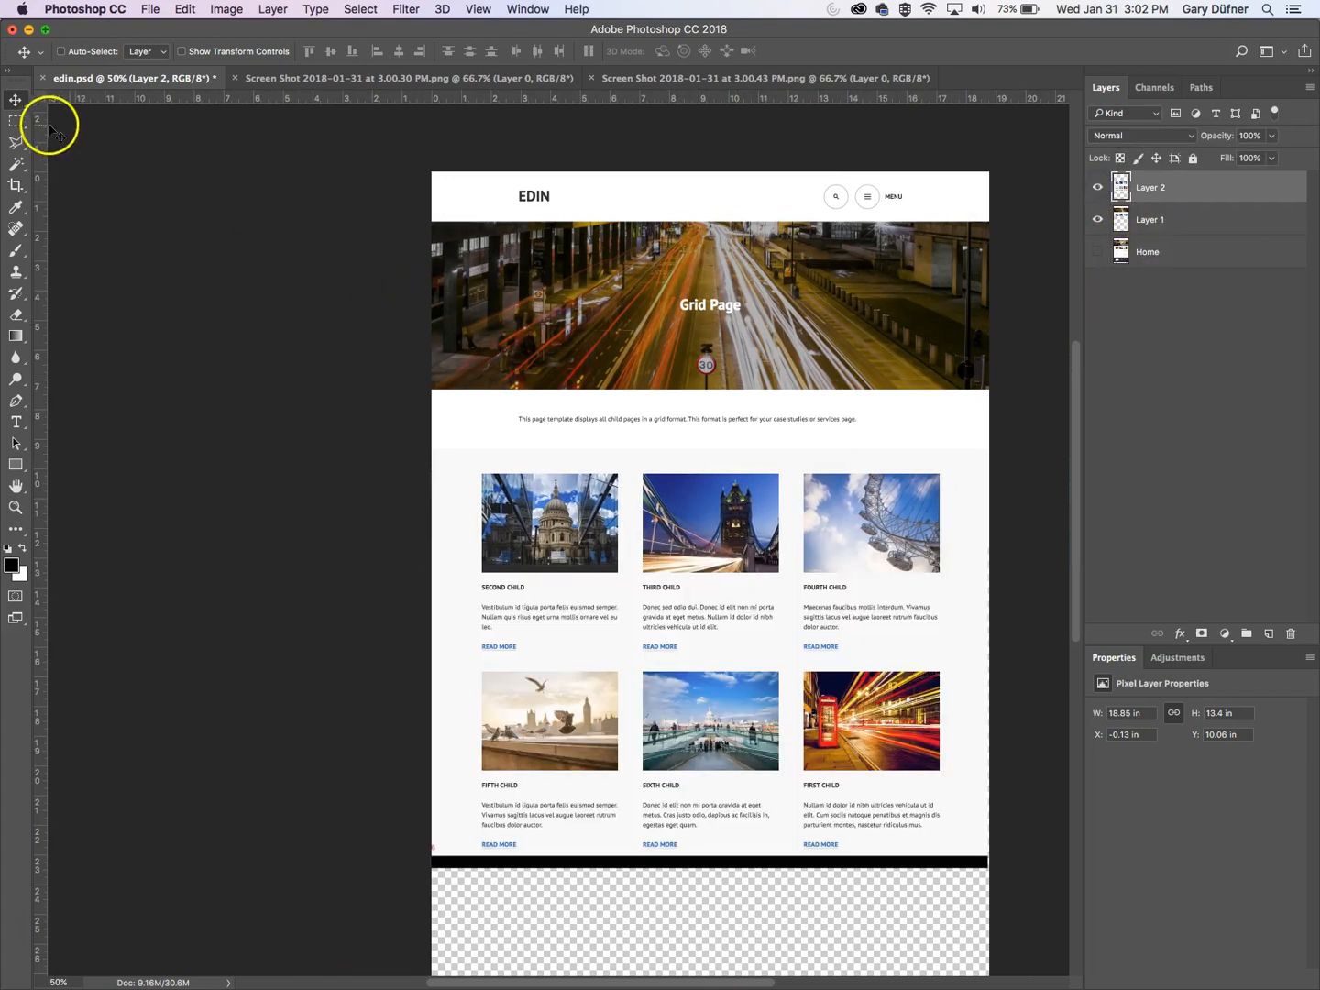
# - Delete the black bar along the lower edge of Layer 2
pyautogui.click(16, 120)
pyautogui.moveTo(434, 914); pyautogui.dragTo(1001, 854)
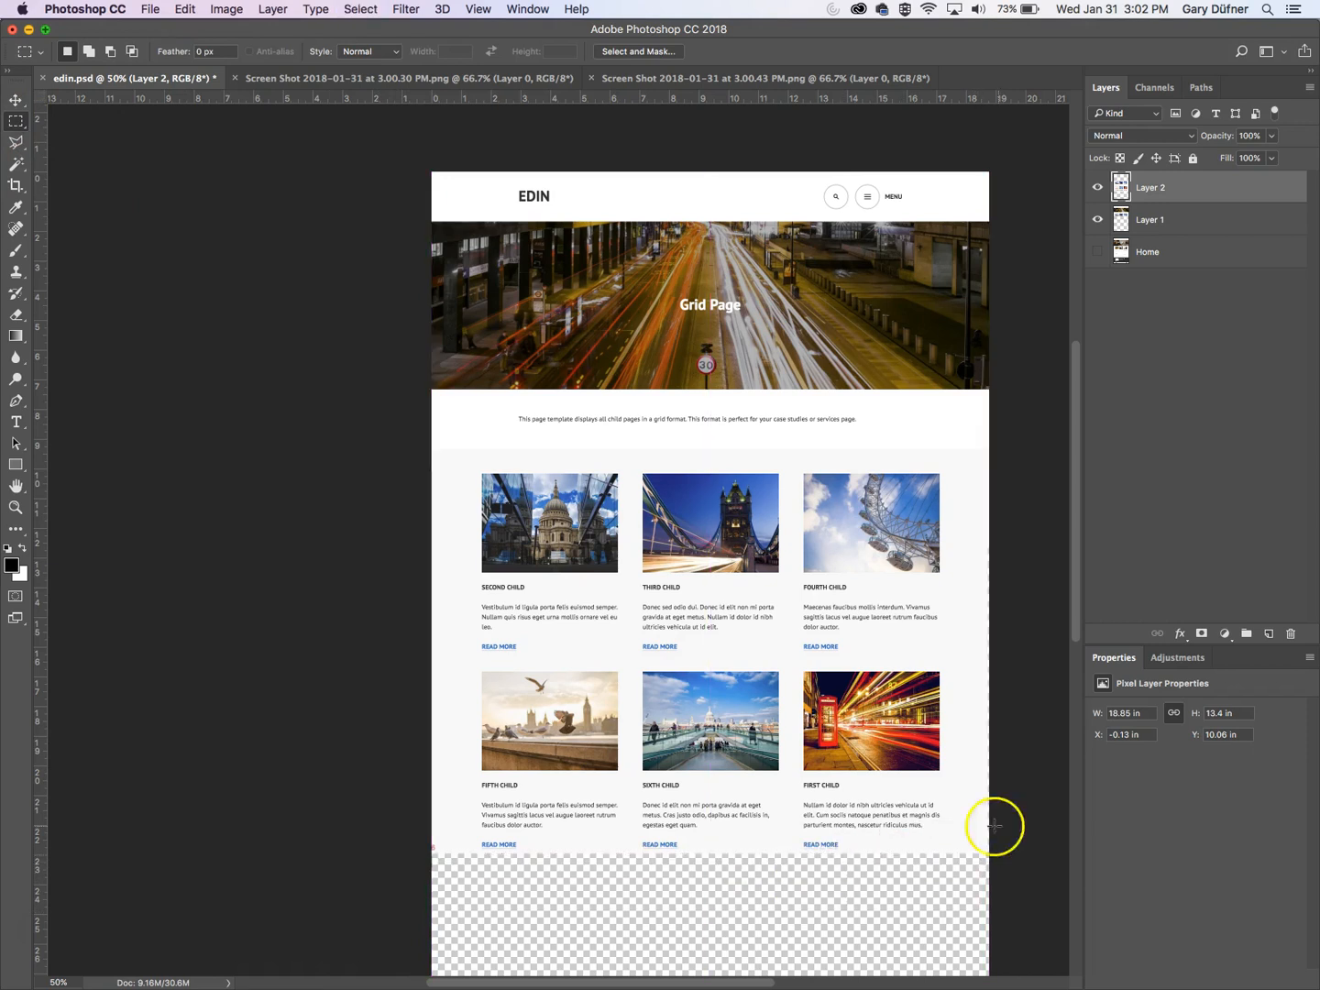
# - Copy a blank background patch about 0.67 by 0.42 in, cover the red digit at the page's lower-left edge with it, and merge it into Layer 2
pyautogui.keyDown('super'); pyautogui.click(437, 856); pyautogui.keyUp('super')
pyautogui.keyDown('super'); pyautogui.click(436, 855); pyautogui.keyUp('super')
pyautogui.keyDown('super'); pyautogui.click(437, 856); pyautogui.keyUp('super')
pyautogui.keyDown('super'); pyautogui.click(437, 855); pyautogui.keyUp('super')
pyautogui.keyDown('super'); pyautogui.click(437, 856); pyautogui.keyUp('super')
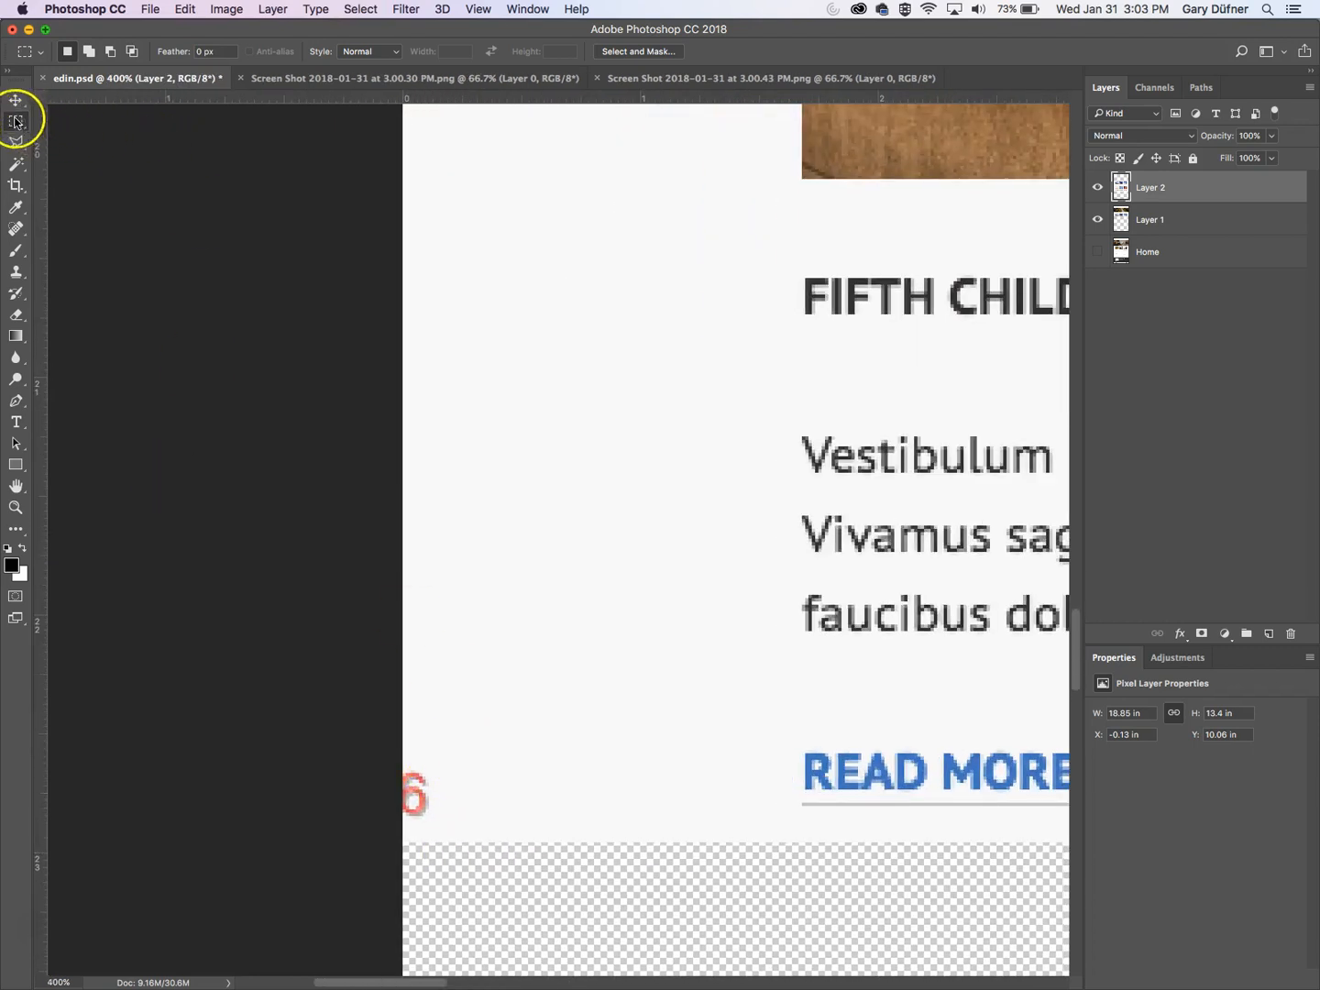
pyautogui.moveTo(452, 645); pyautogui.dragTo(611, 743)
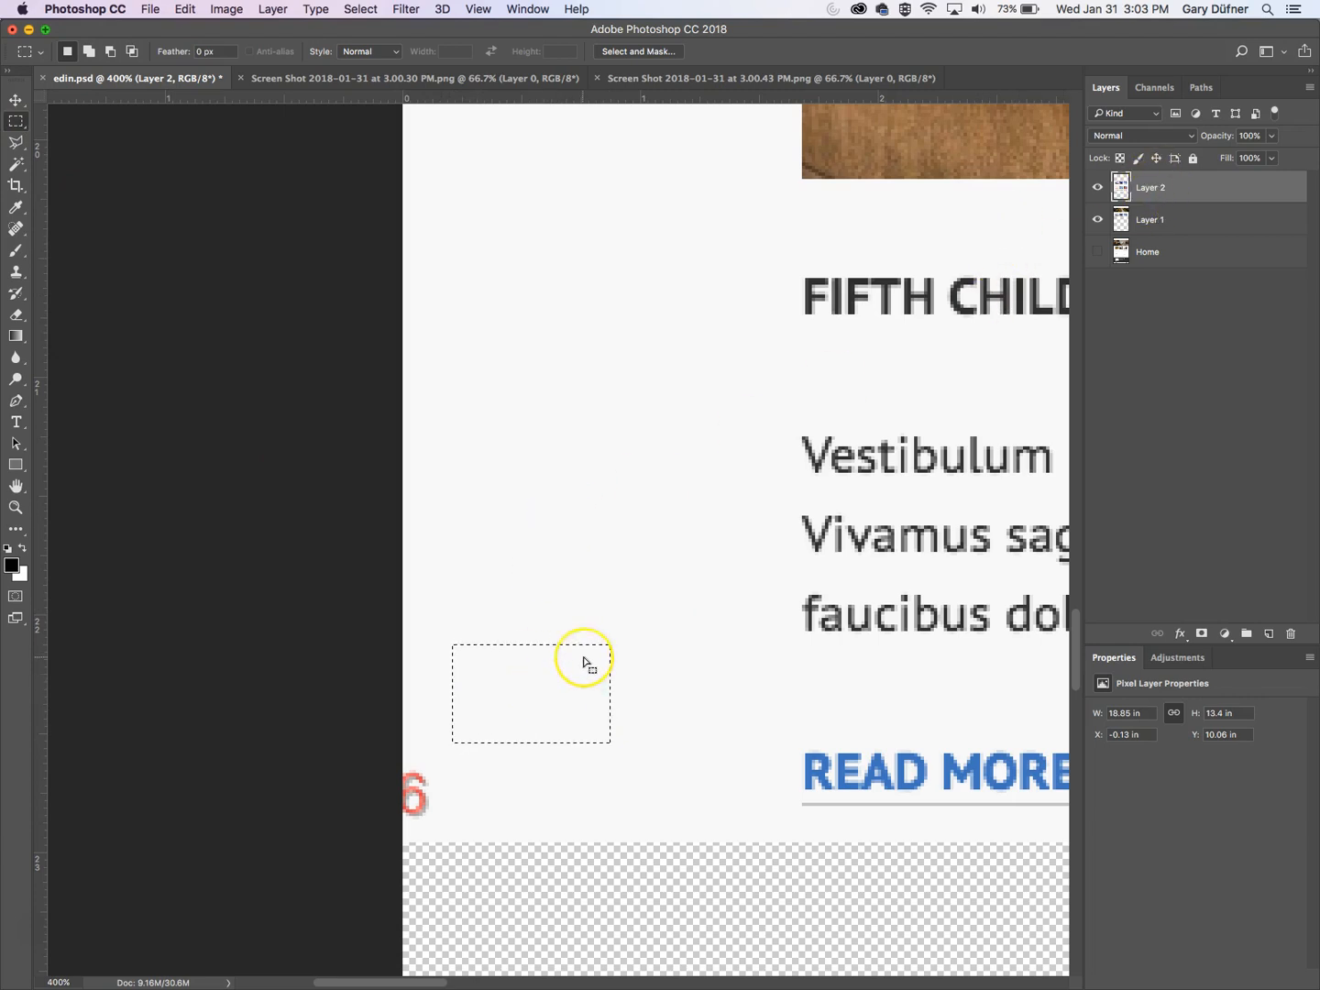
pyautogui.press('super+j')
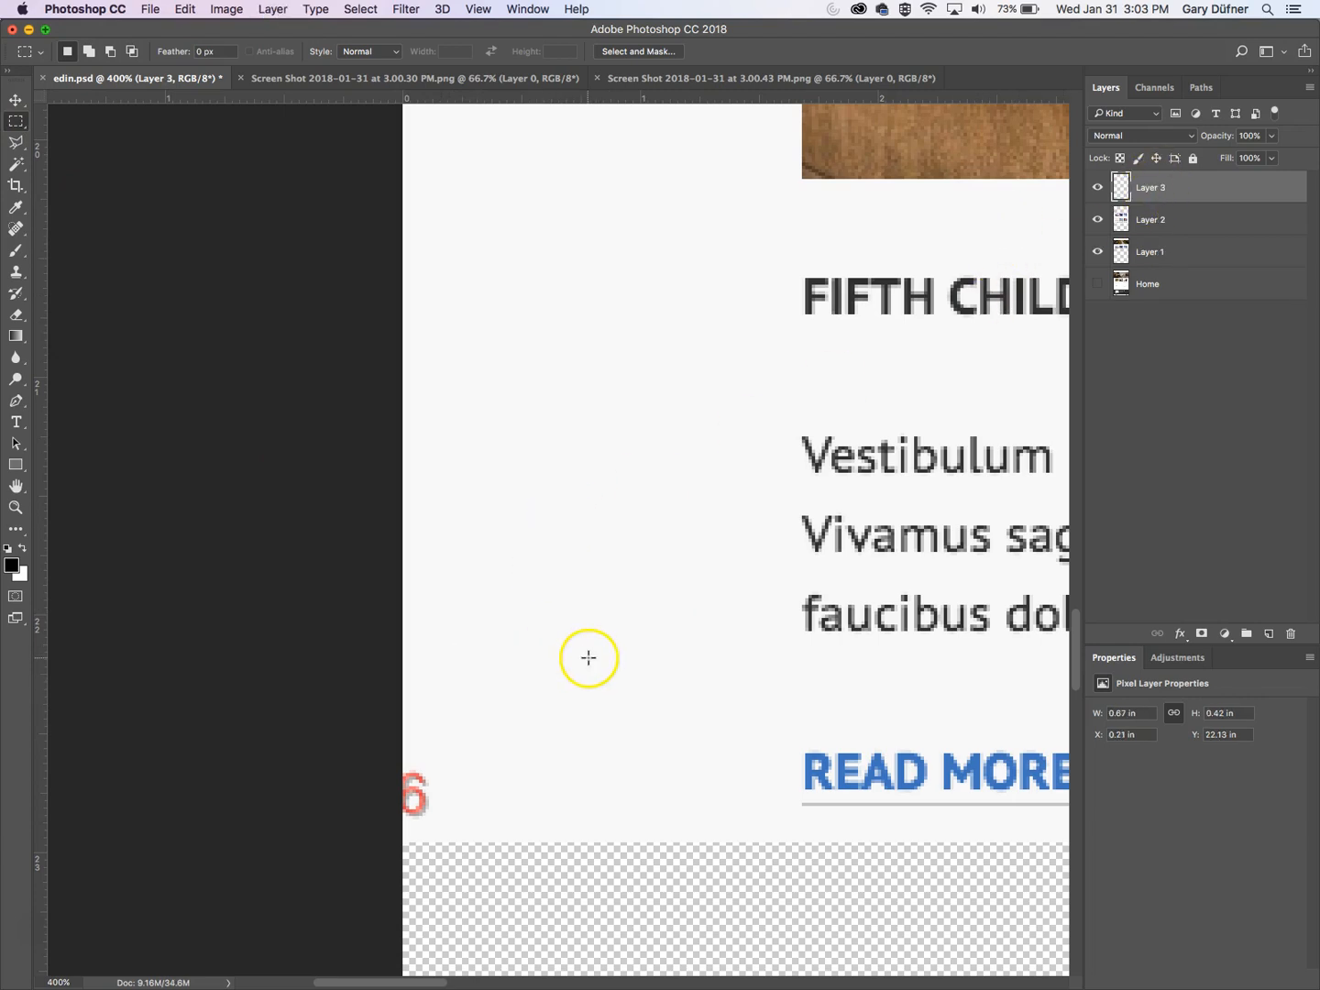
pyautogui.press('v')
pyautogui.moveTo(580, 678); pyautogui.dragTo(532, 745)
pyautogui.press('super')
pyautogui.press('super+e')
pyautogui.keyDown('alt'); pyautogui.click(781, 400); pyautogui.keyUp('alt')
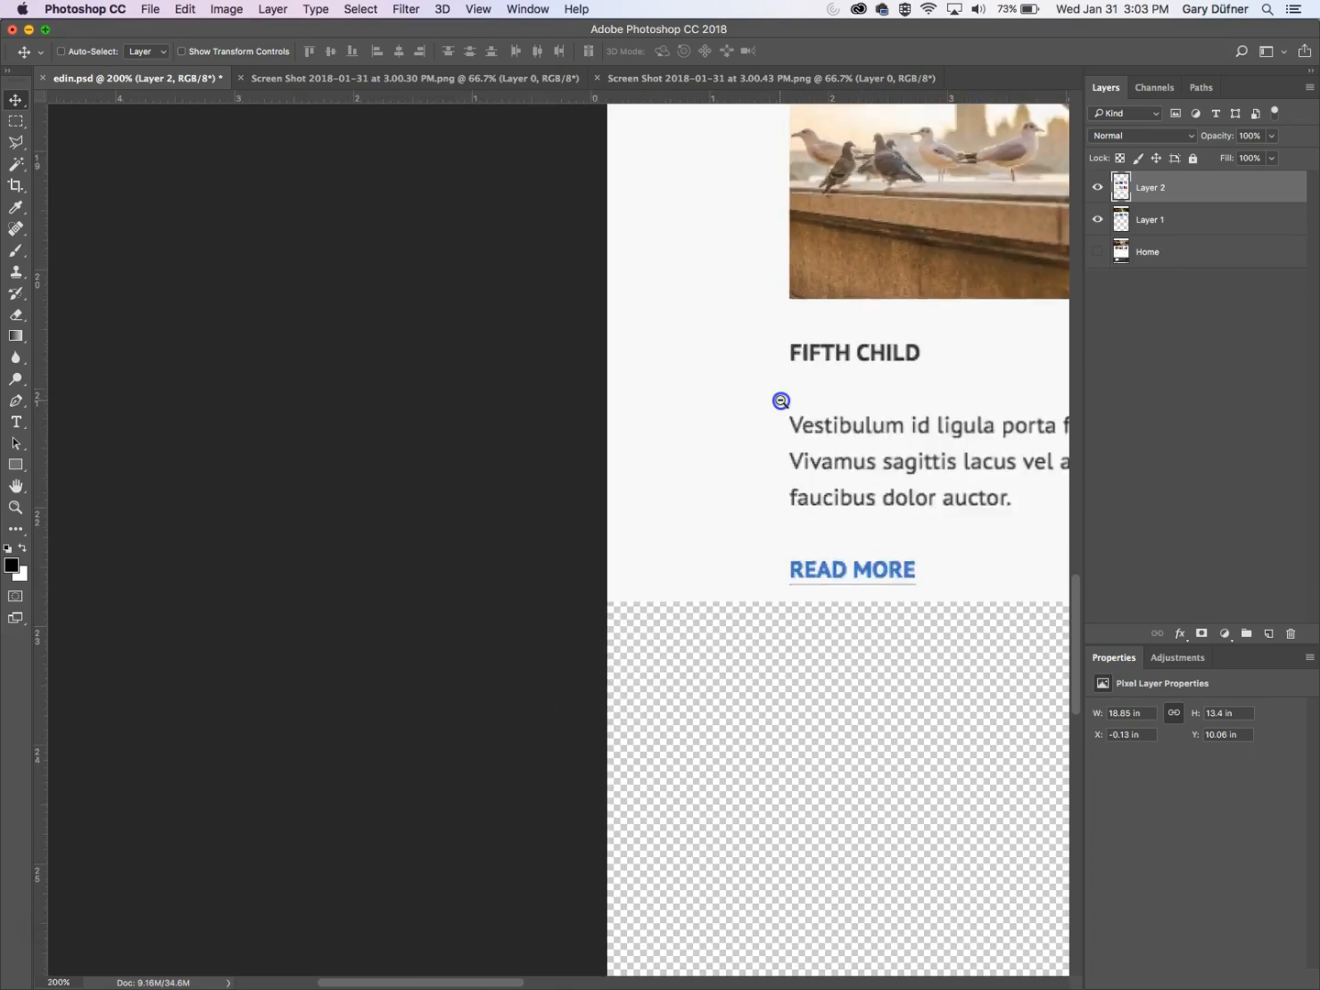
# - Copy a vertical background strip about 0.4 in wide and 10.97 in tall from Layer 2's blank right margin to a new layer
pyautogui.moveTo(781, 401); pyautogui.dragTo(541, 548)
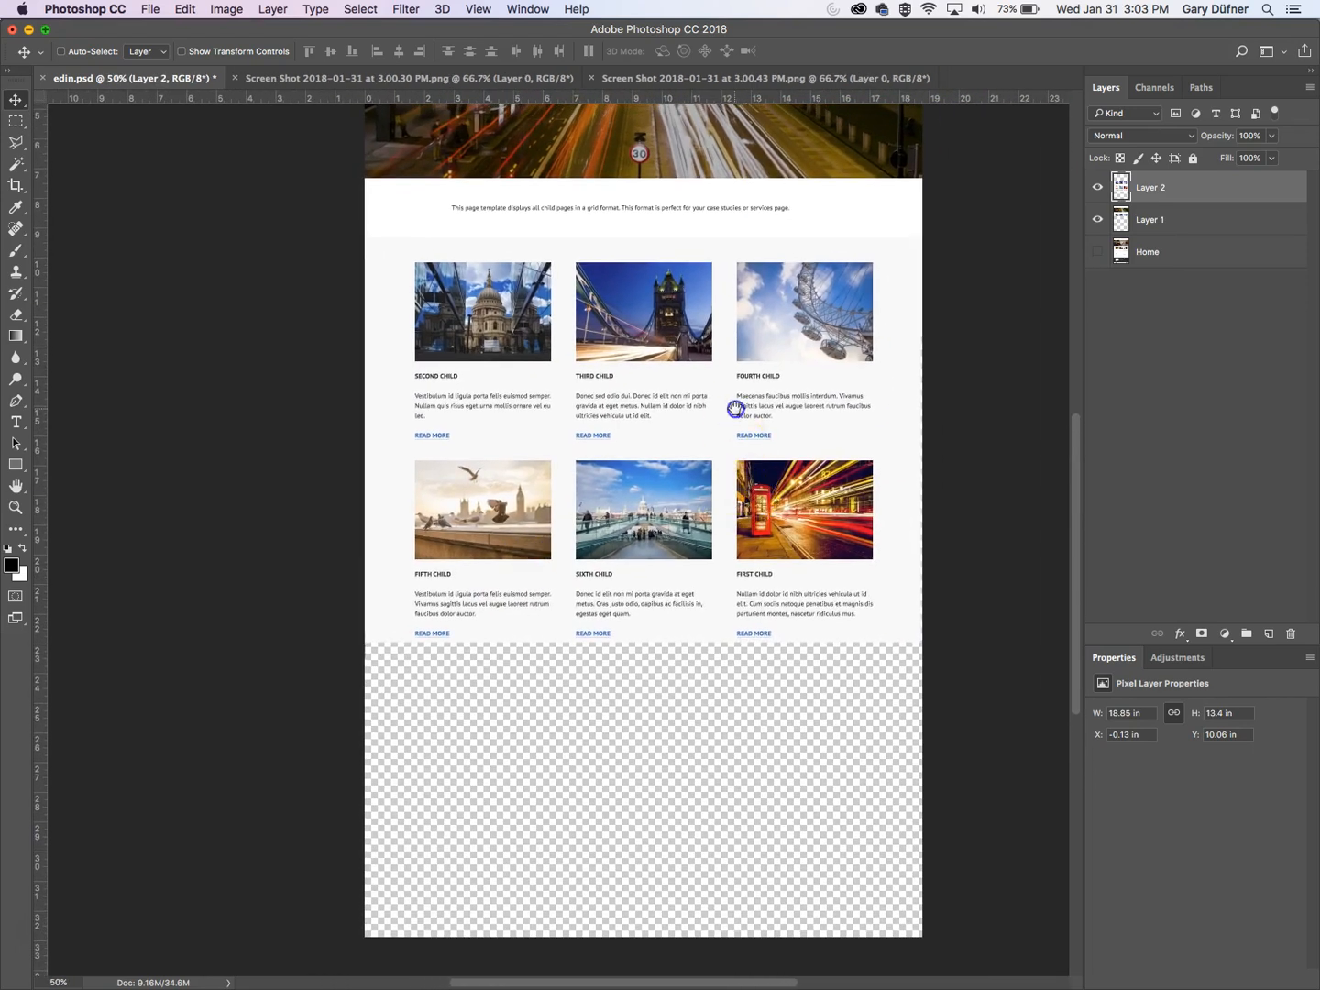
pyautogui.moveTo(736, 409); pyautogui.dragTo(676, 544)
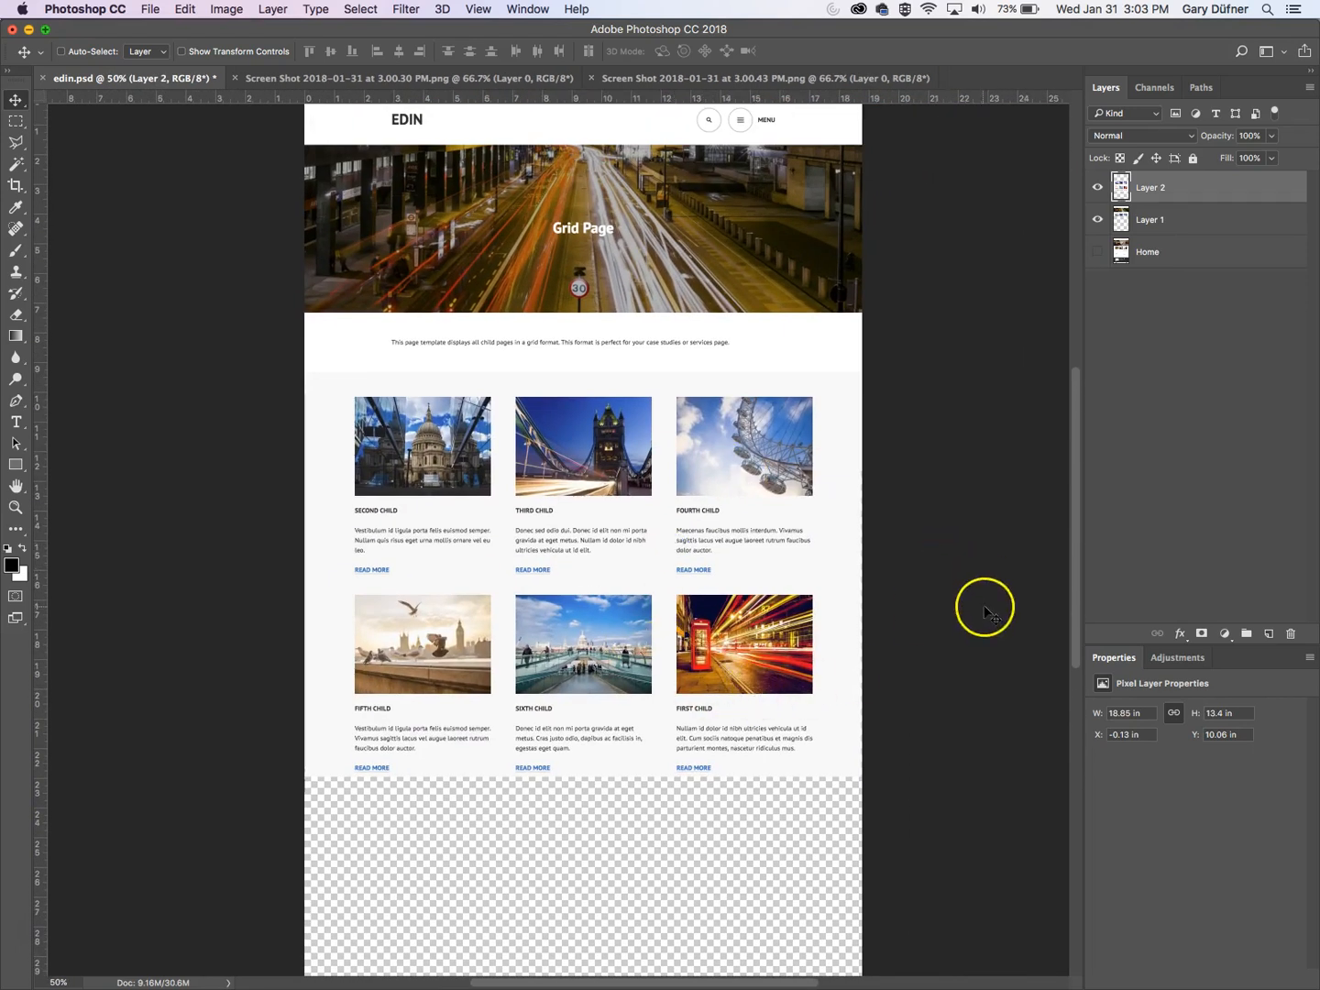
pyautogui.click(840, 769)
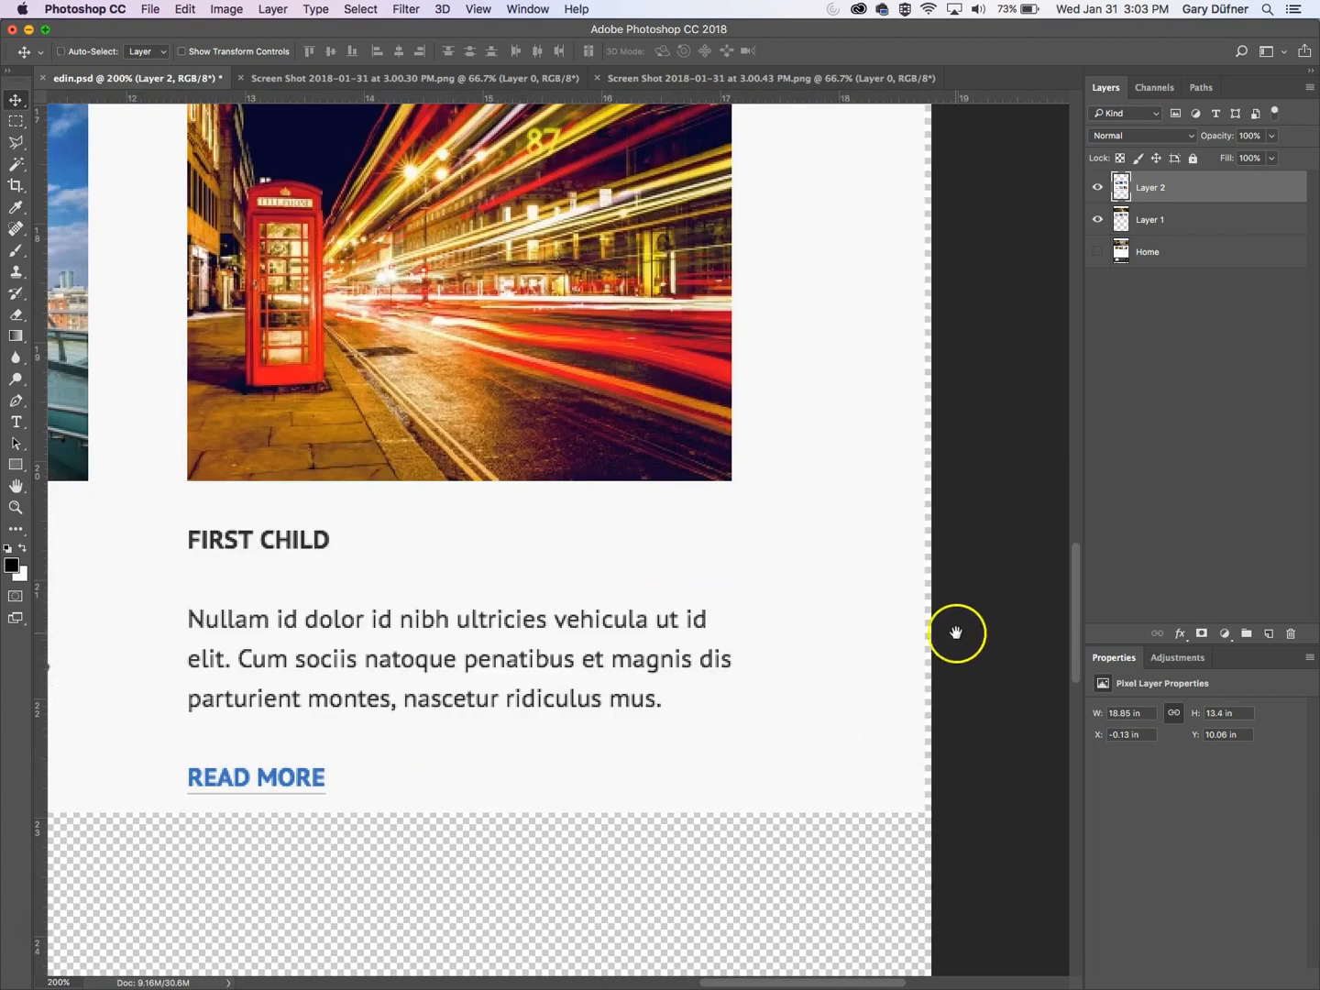
pyautogui.moveTo(882, 576); pyautogui.dragTo(818, 910)
pyautogui.moveTo(838, 513); pyautogui.dragTo(781, 926)
pyautogui.moveTo(768, 607); pyautogui.dragTo(759, 719)
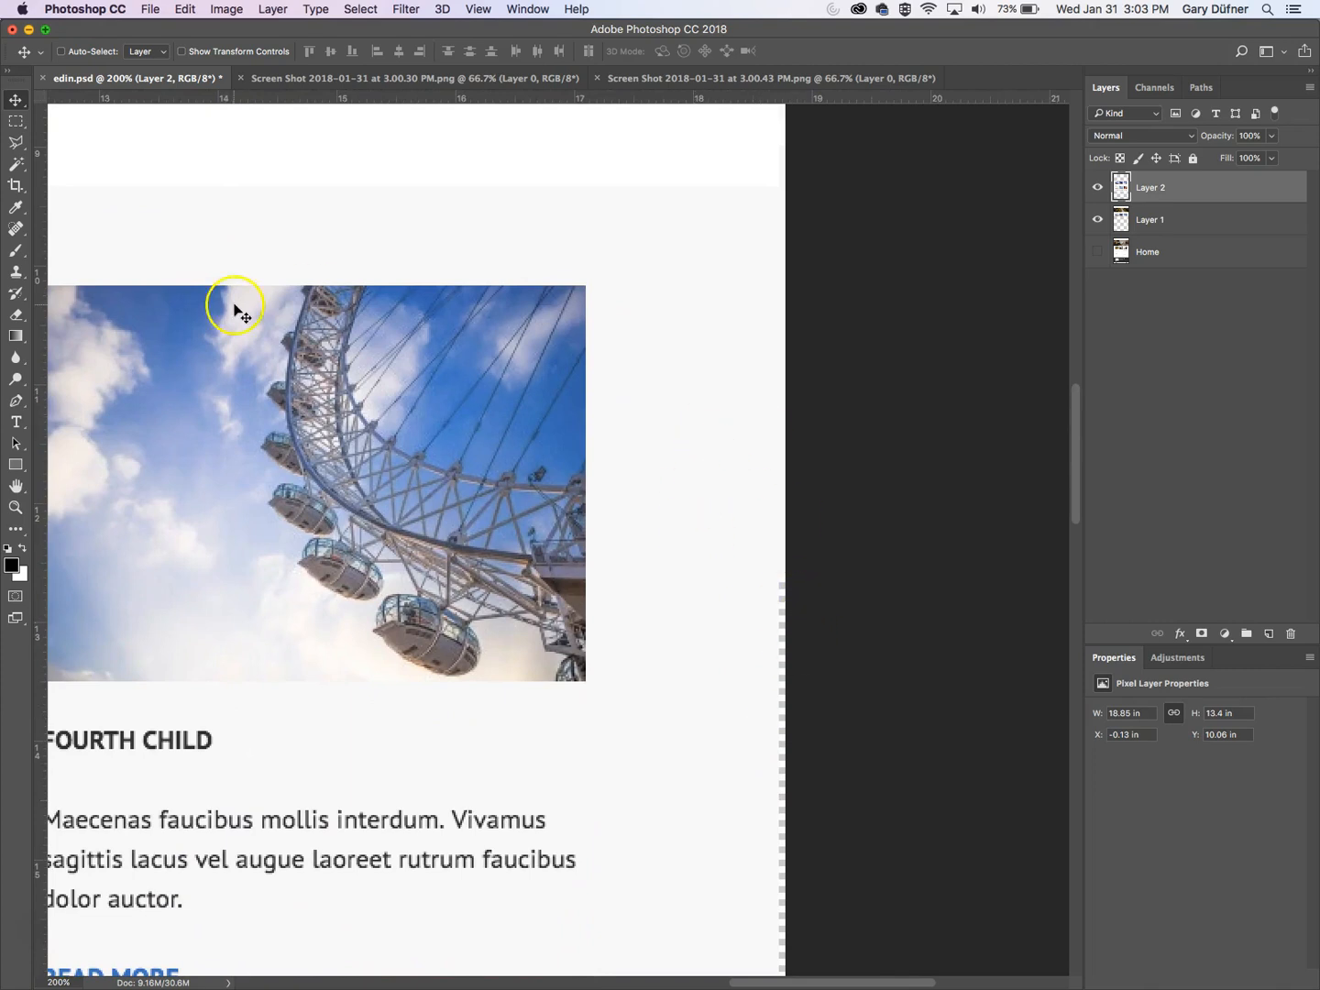
pyautogui.moveTo(17, 123); pyautogui.dragTo(81, 121)
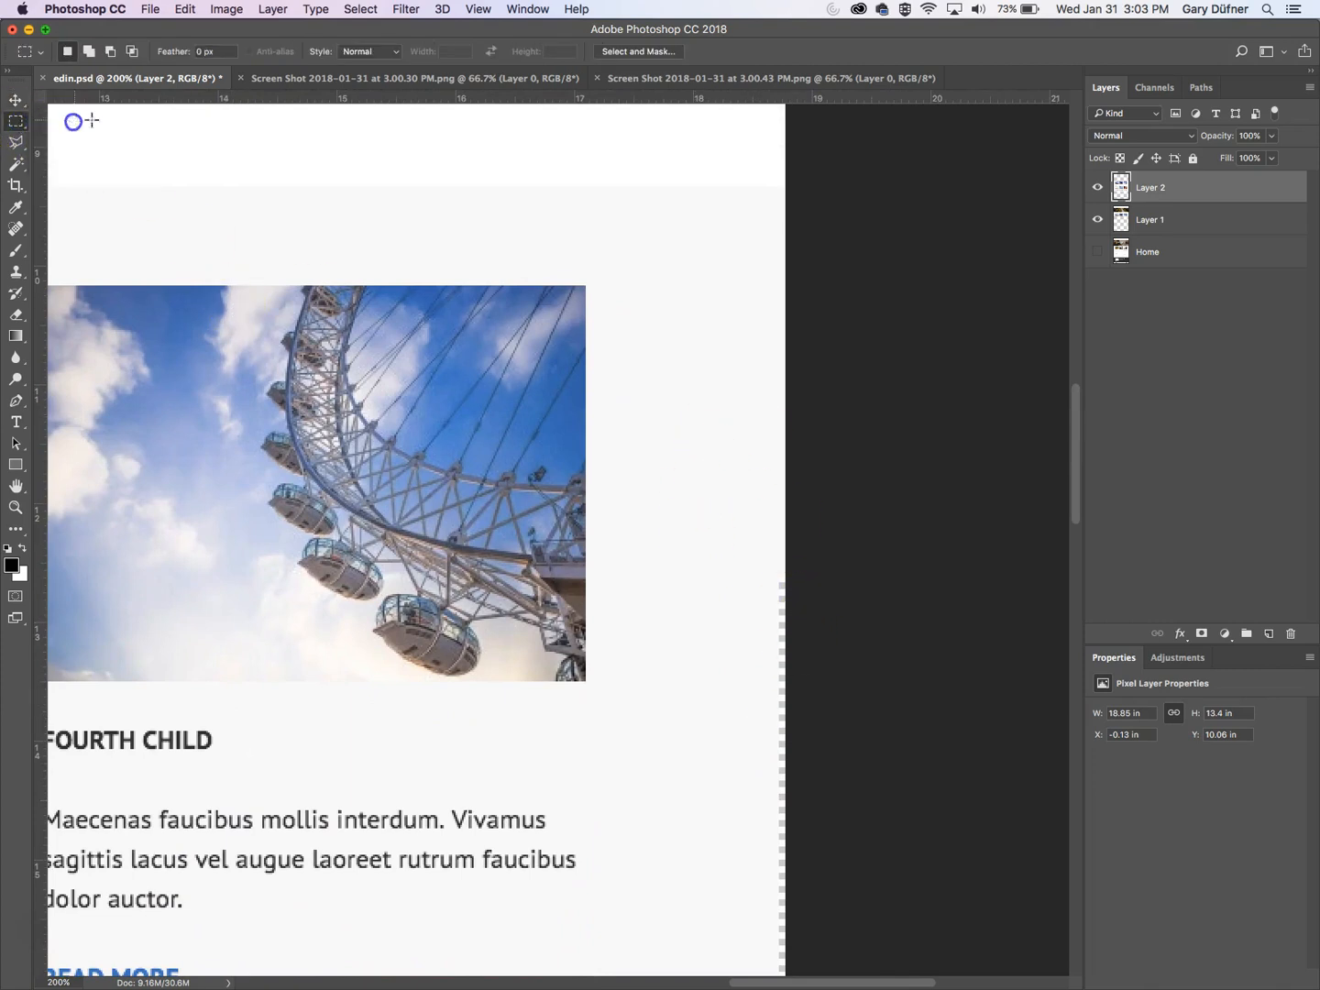
pyautogui.moveTo(703, 503); pyautogui.dragTo(750, 854)
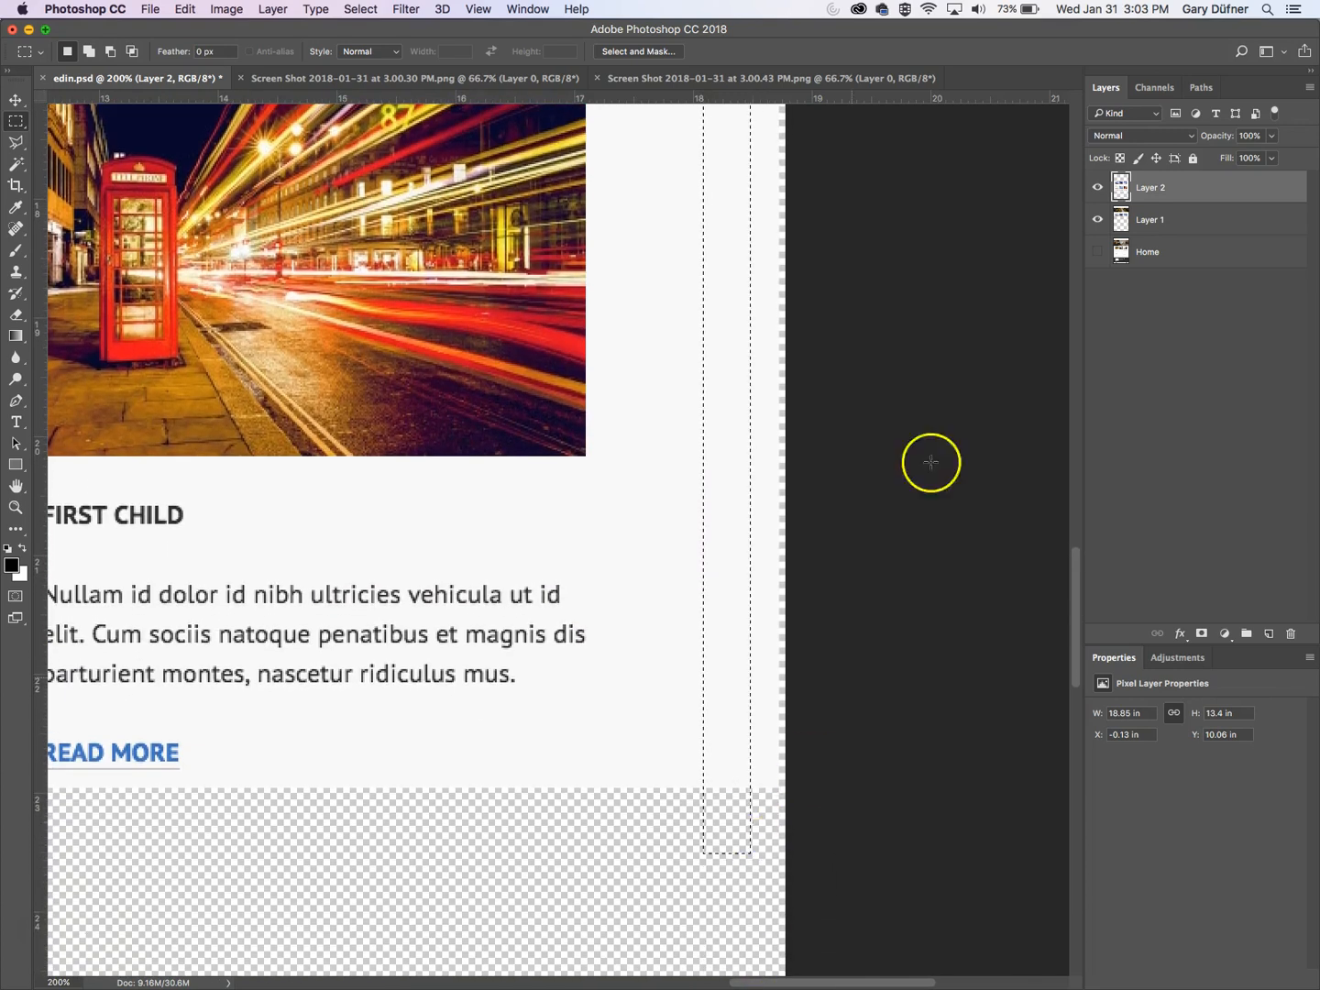
pyautogui.hotkey('ctrl', 'j')
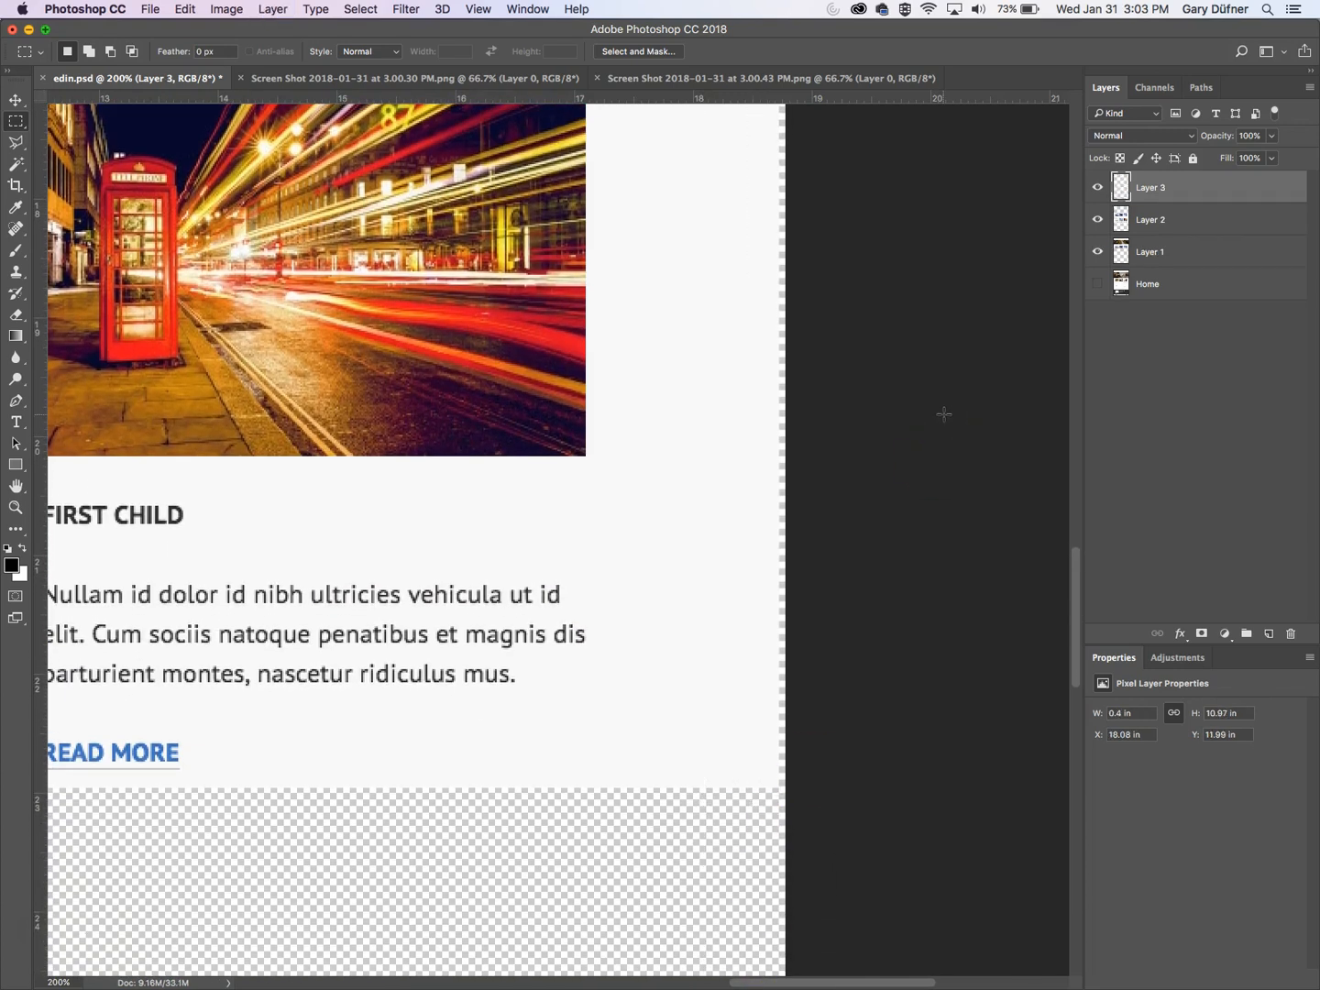
# - Hide Layer 2, move the copied strip flush with the canvas's right edge to cover the transparent gap, and show Layer 2 again
pyautogui.click(1101, 219)
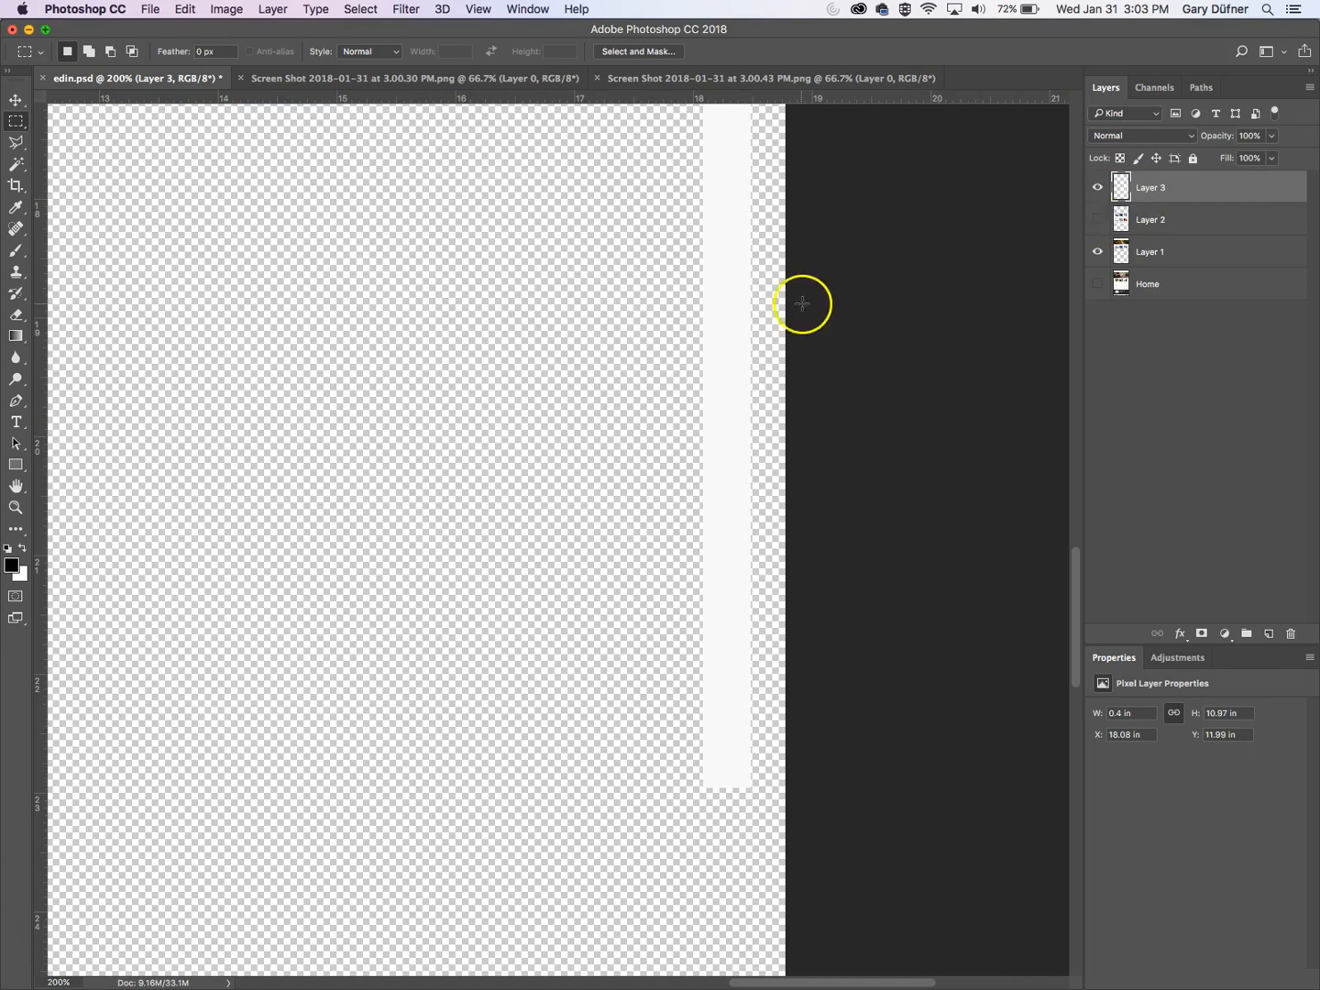
pyautogui.click(15, 100)
pyautogui.keyDown('alt'); pyautogui.click(776, 427); pyautogui.keyUp('alt')
pyautogui.keyDown('alt'); pyautogui.click(776, 427); pyautogui.keyUp('alt')
pyautogui.moveTo(832, 364); pyautogui.dragTo(767, 627)
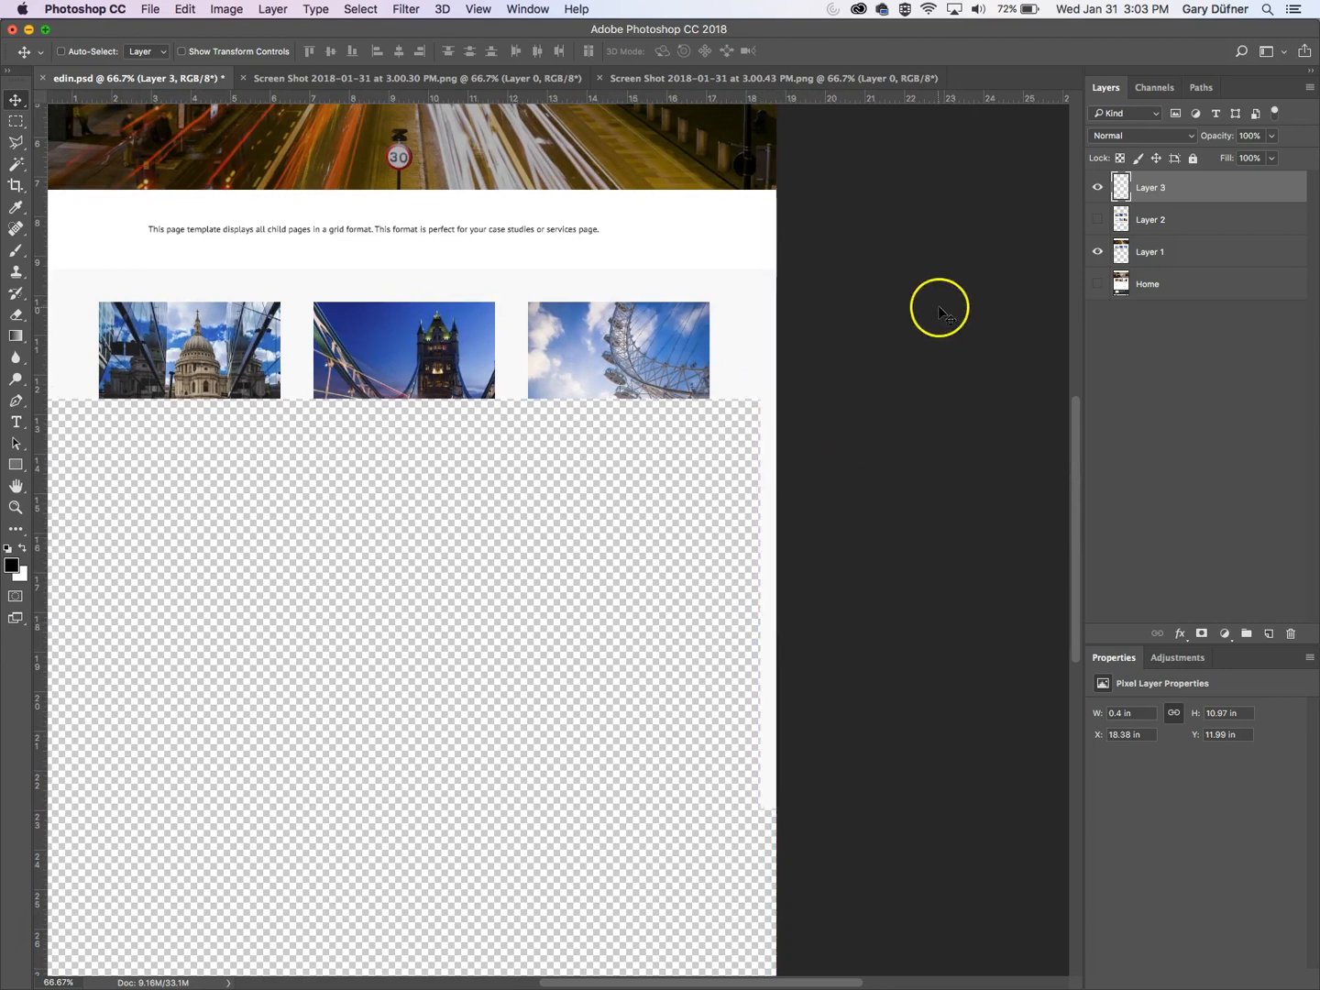
pyautogui.press('super+z')
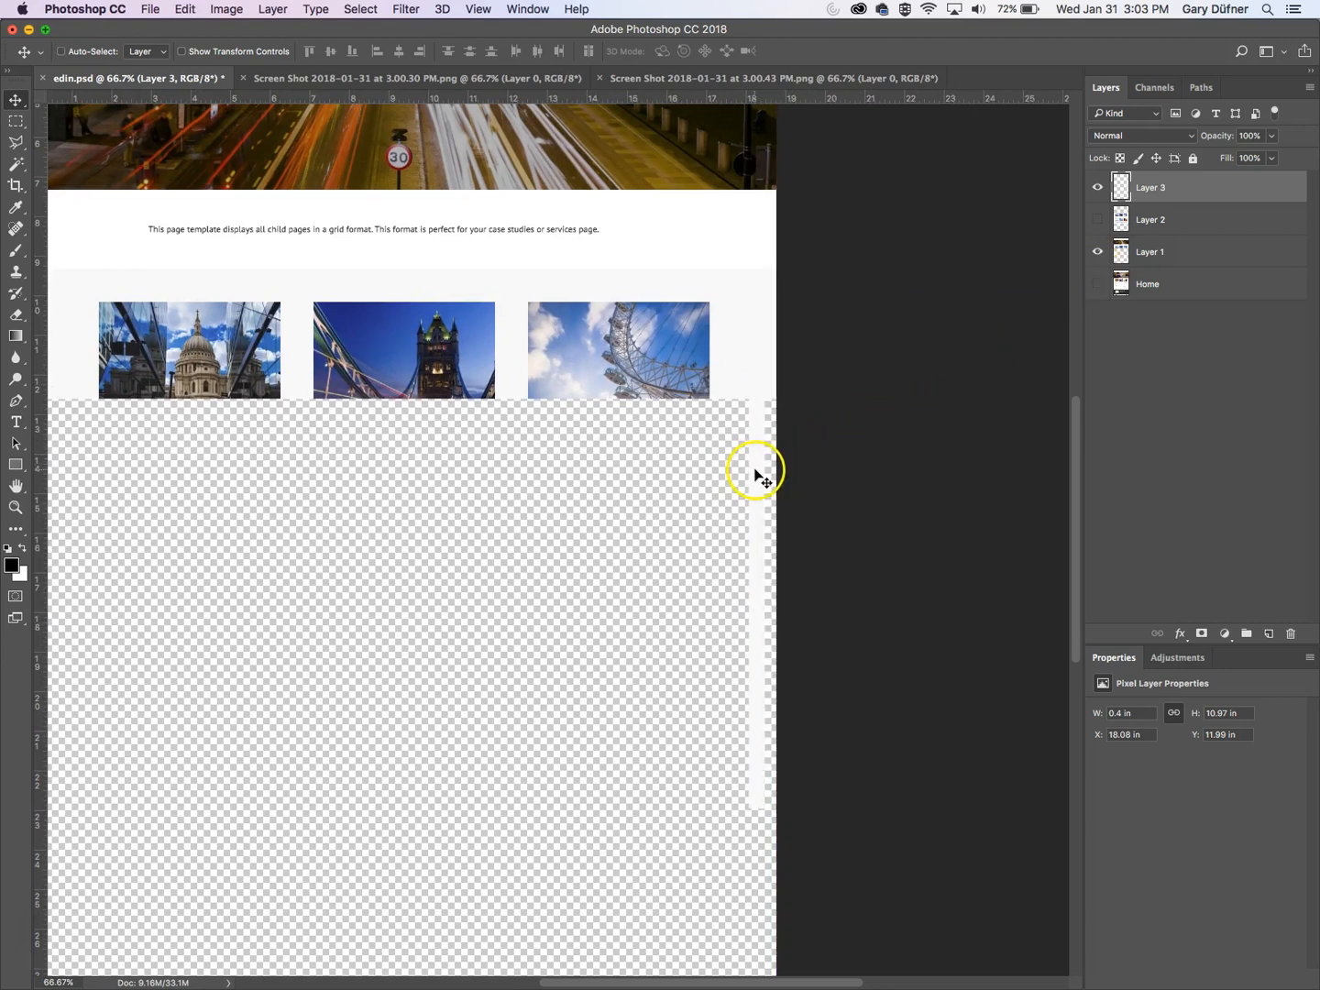
pyautogui.moveTo(756, 471); pyautogui.dragTo(767, 471)
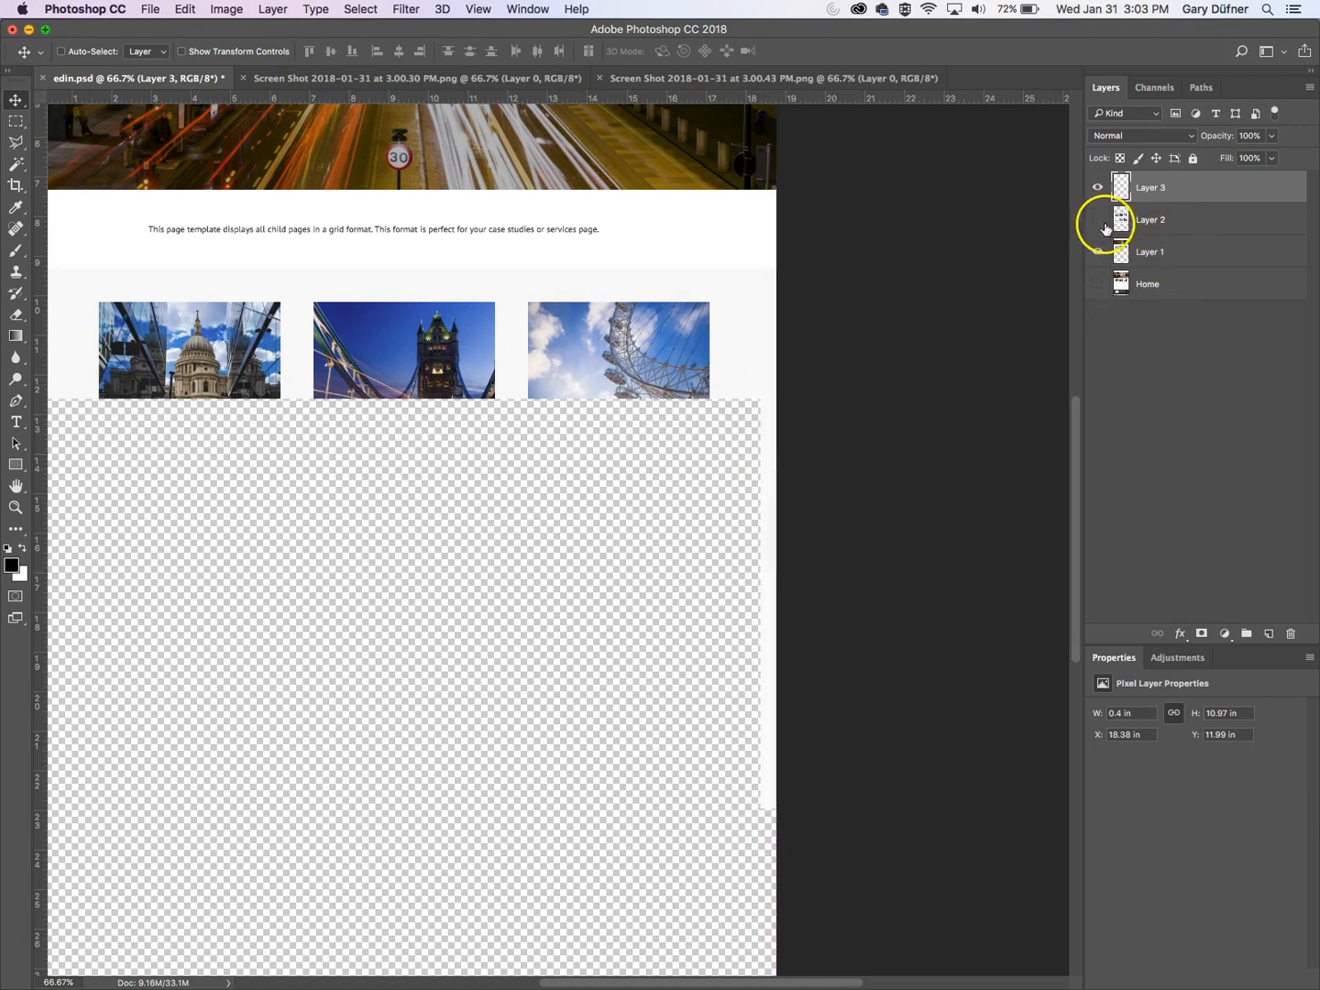
pyautogui.click(1099, 220)
# - Merge Layer 3, Layer 2 and Layer 1 into one layer and rename it Product
pyautogui.click(1153, 188)
pyautogui.keyDown('shift'); pyautogui.click(1179, 224); pyautogui.keyUp('shift')
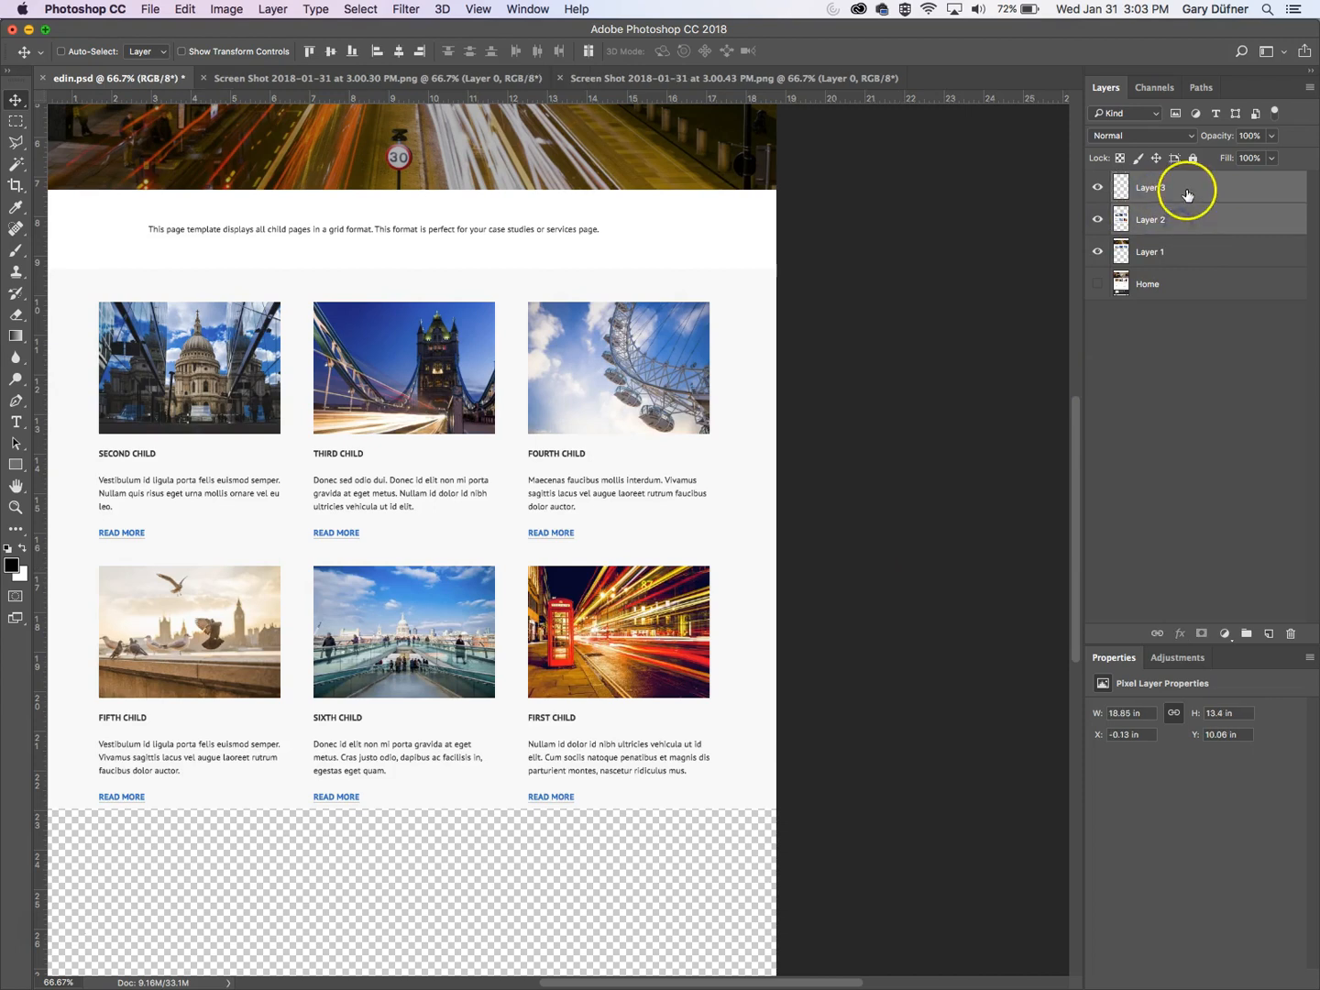
pyautogui.keyDown('shift'); pyautogui.click(1184, 247); pyautogui.keyUp('shift')
pyautogui.rightClick(1195, 212)
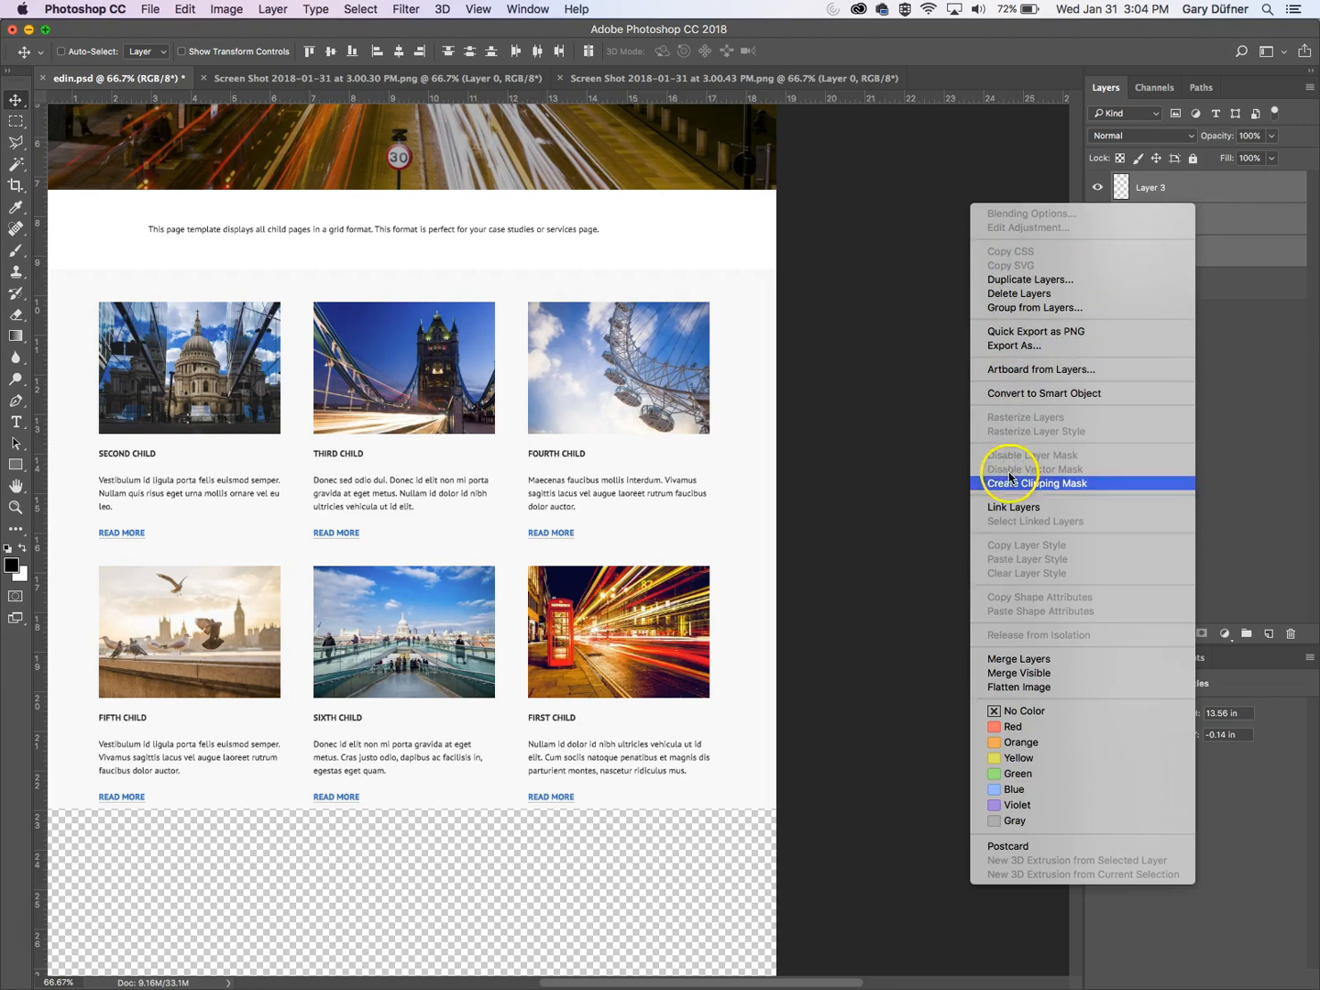
pyautogui.click(1012, 660)
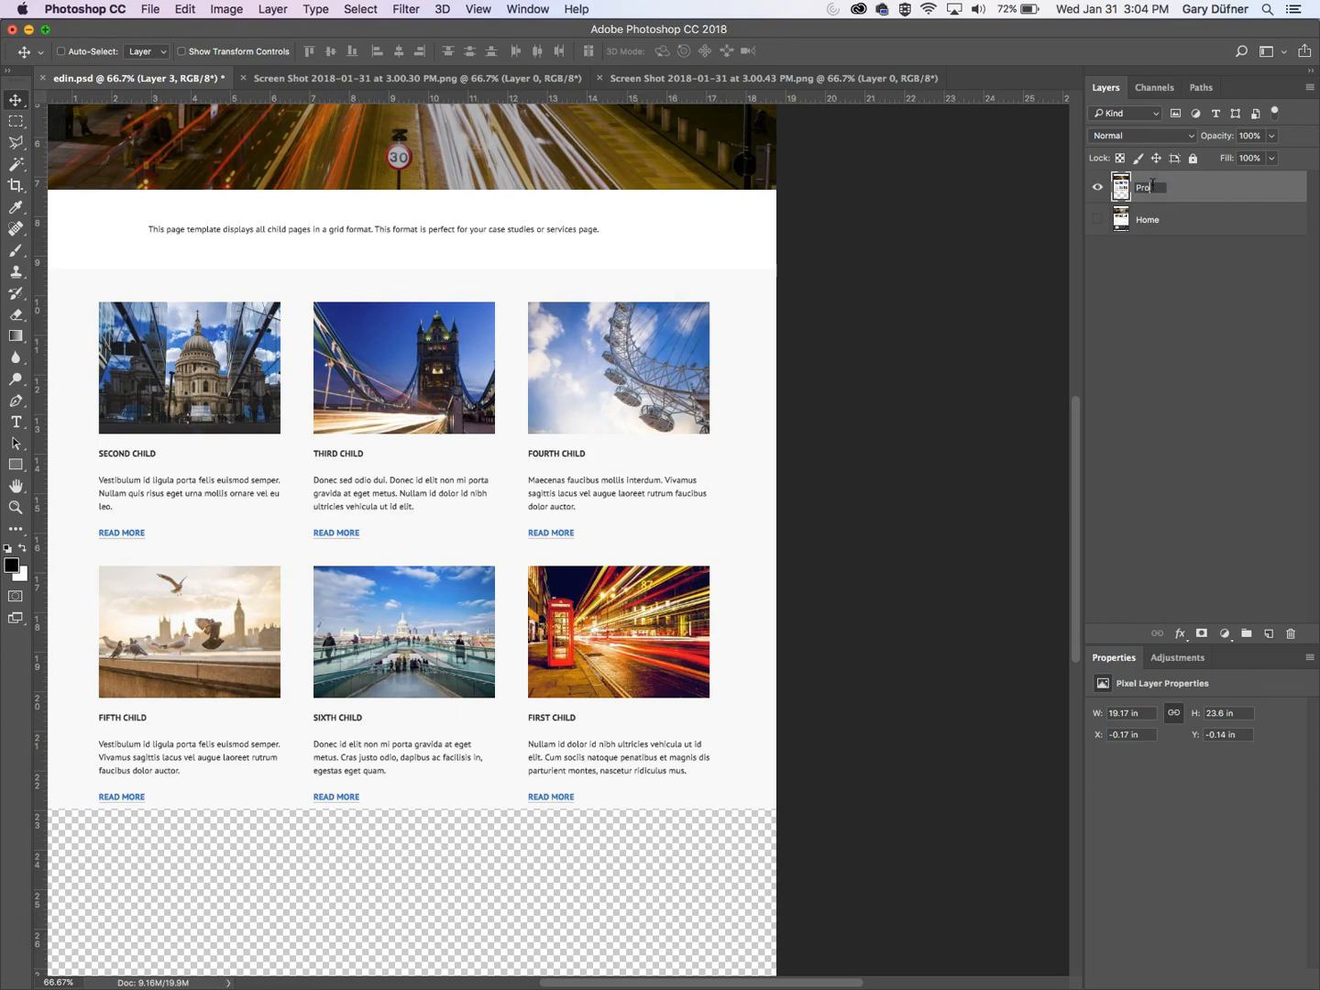
pyautogui.press('Return')
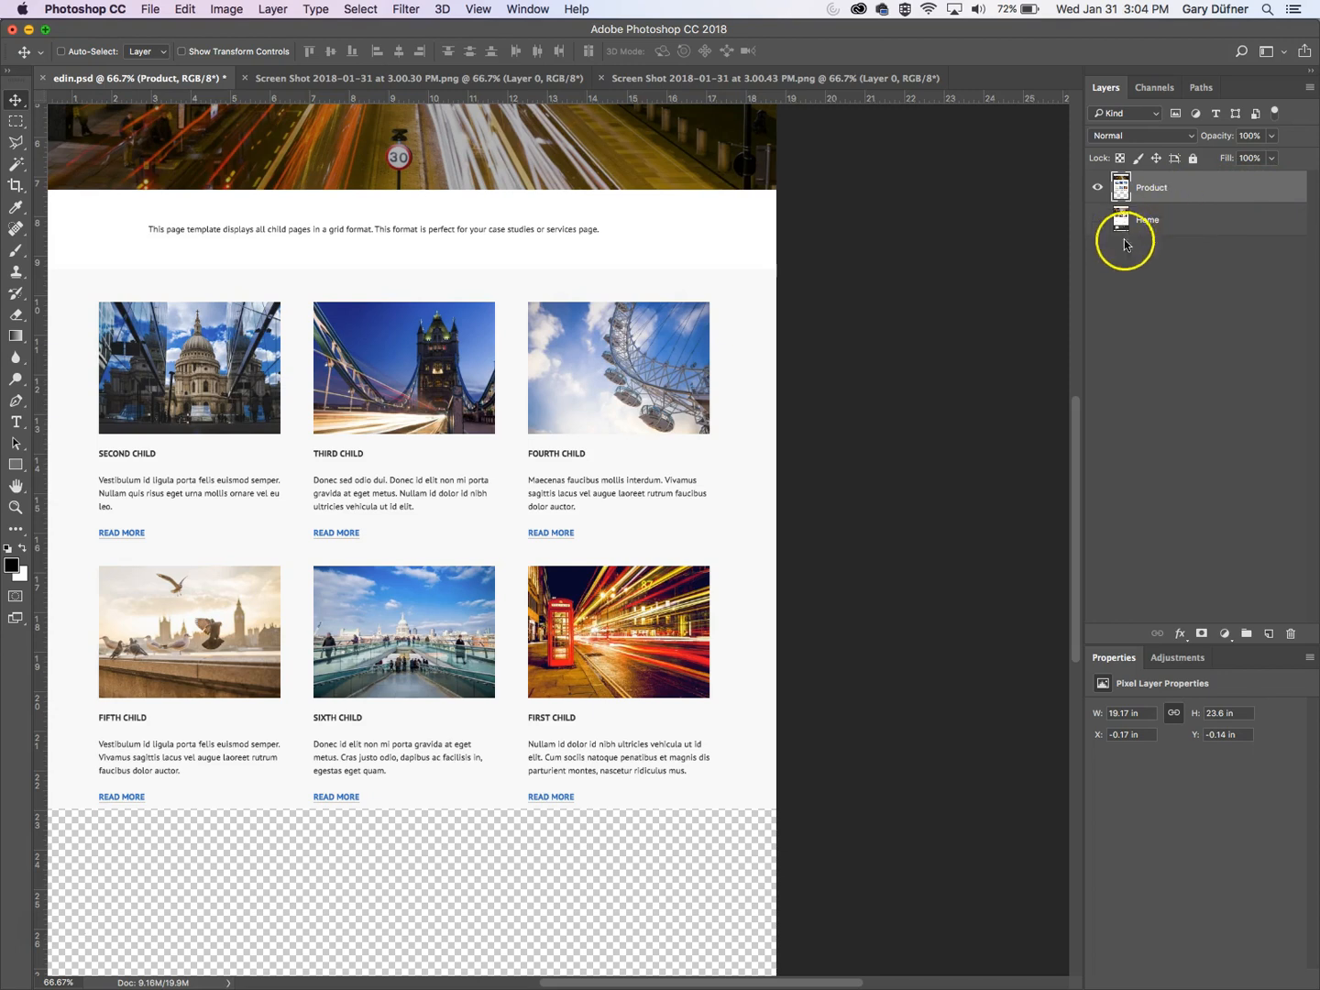
# - Hide the Product layer, show Home, and copy Home's footer area, about 8.15 in tall, to a new layer
pyautogui.hscroll(-5, 697, 348)
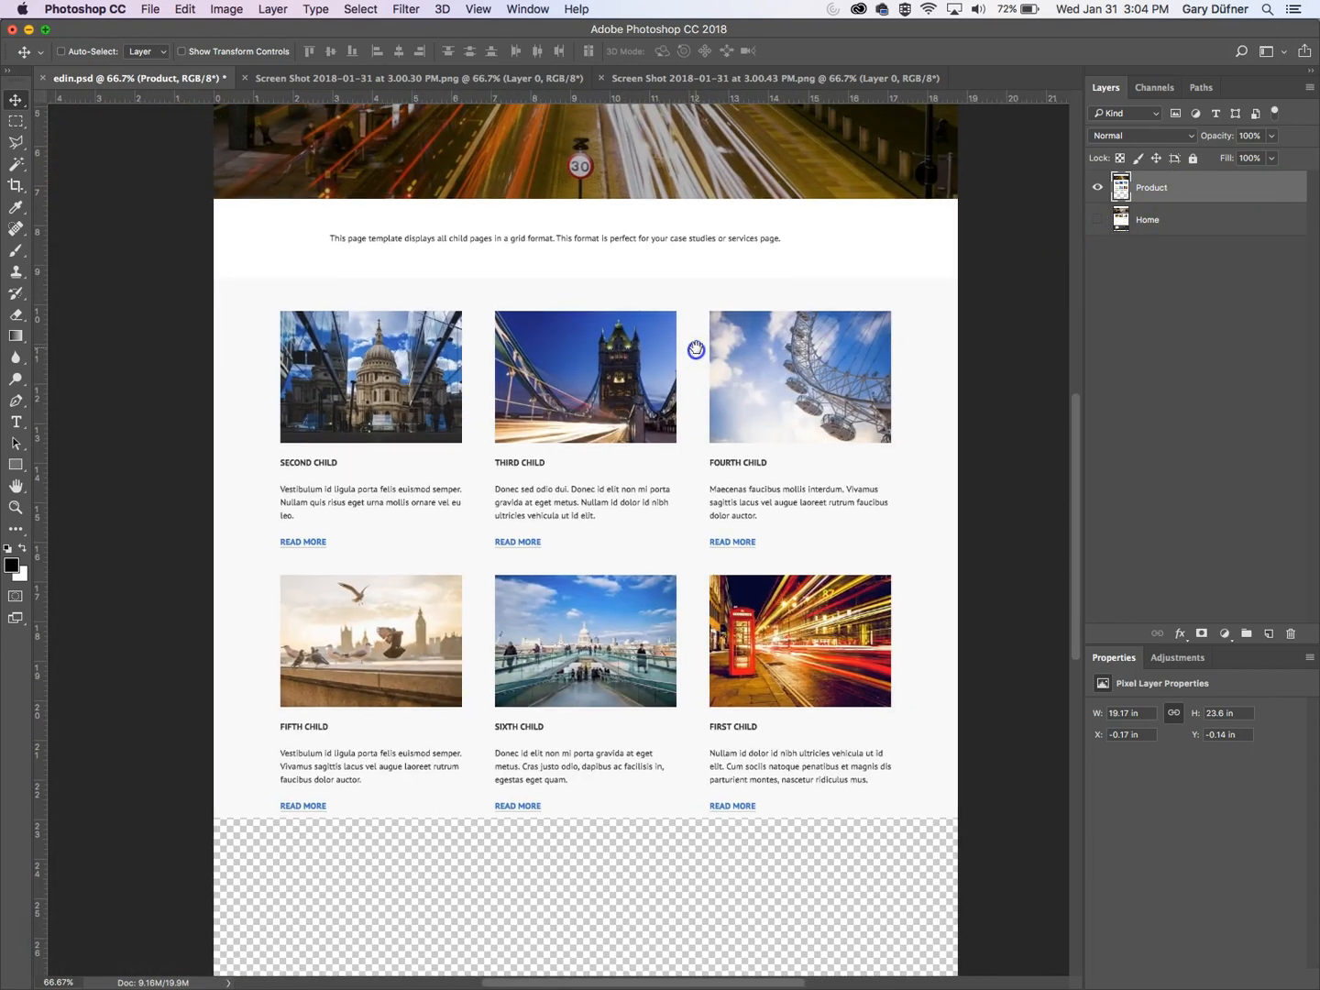
pyautogui.click(1098, 187)
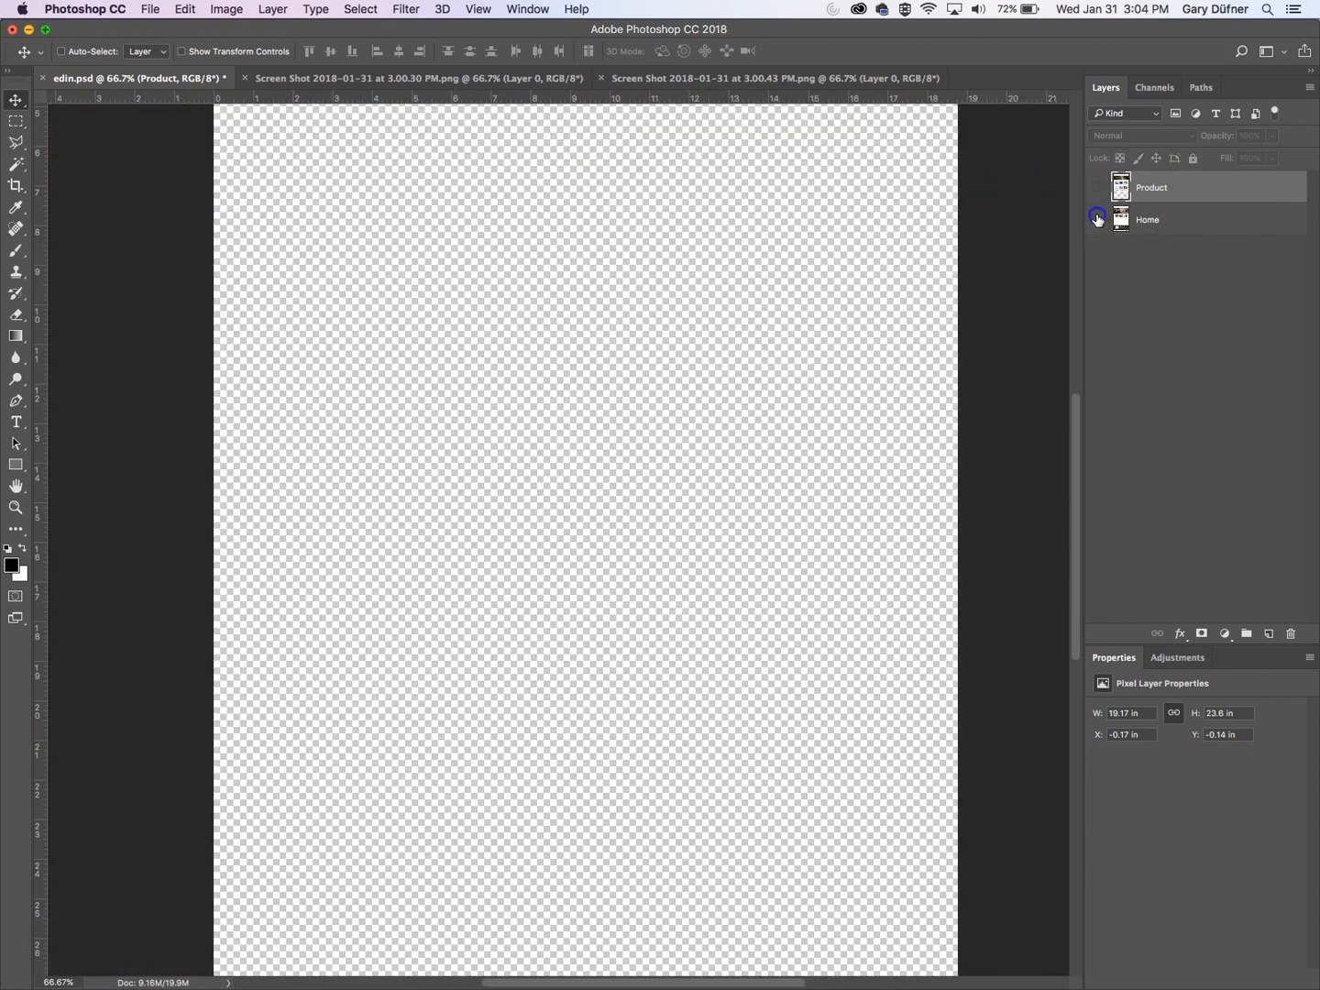
pyautogui.click(1097, 219)
pyautogui.scroll(-10, 888, 483)
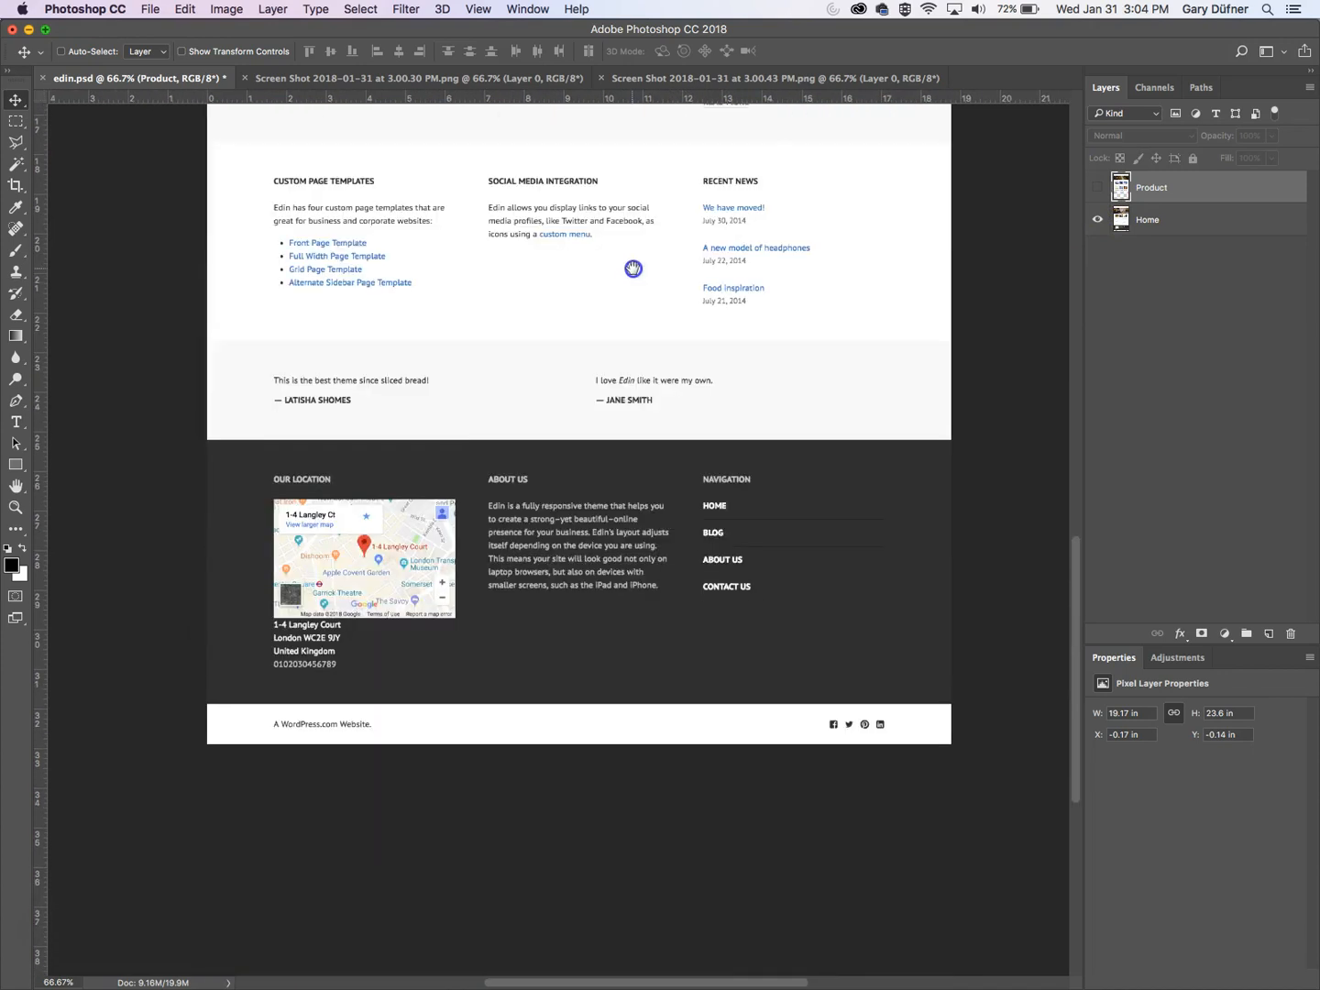
pyautogui.click(15, 121)
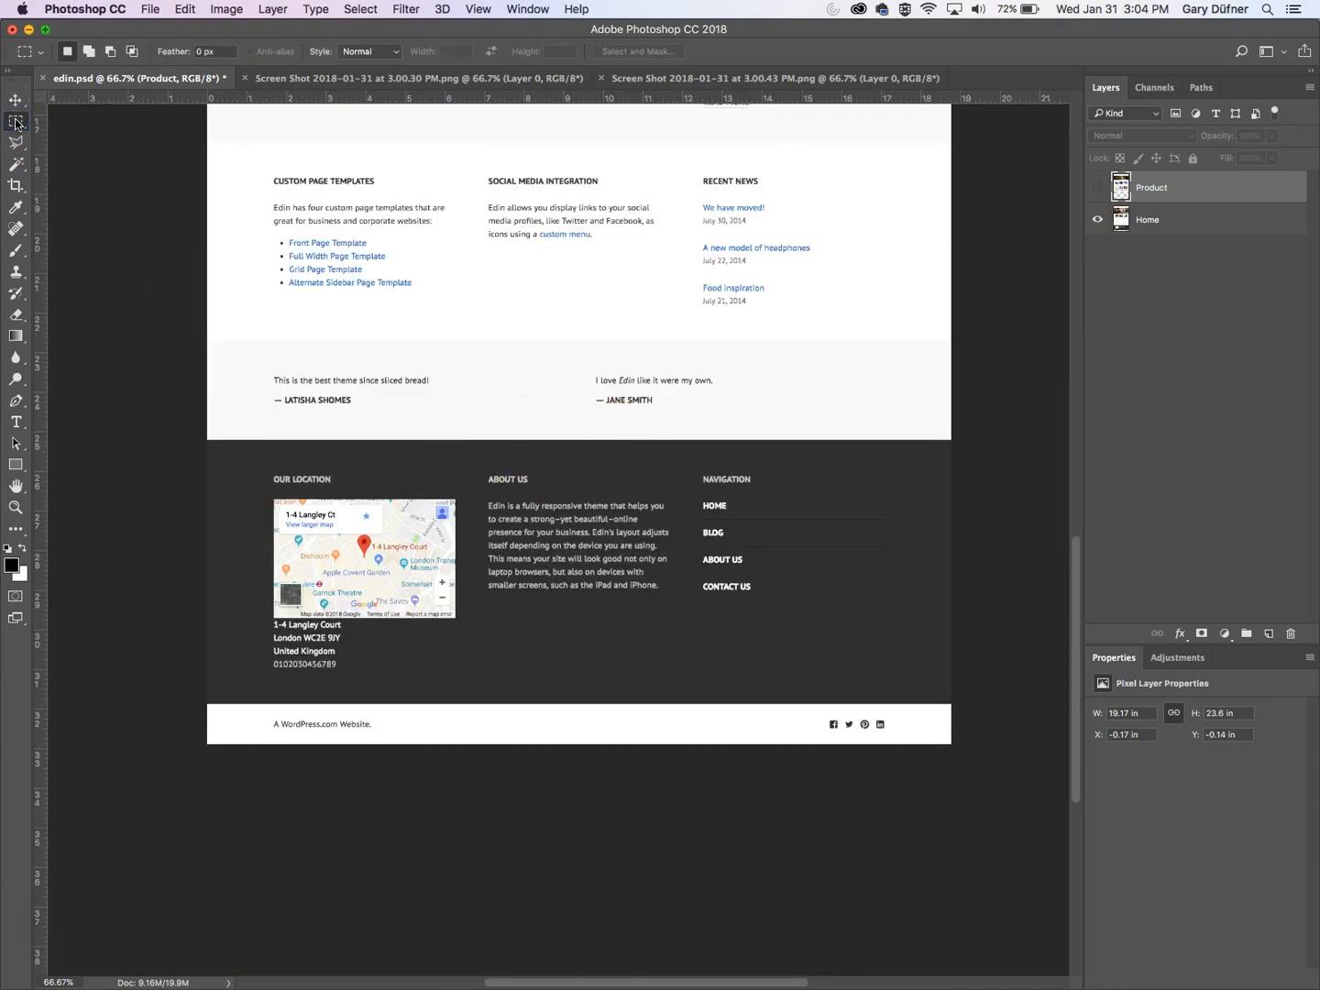
pyautogui.moveTo(203, 424); pyautogui.dragTo(1064, 770)
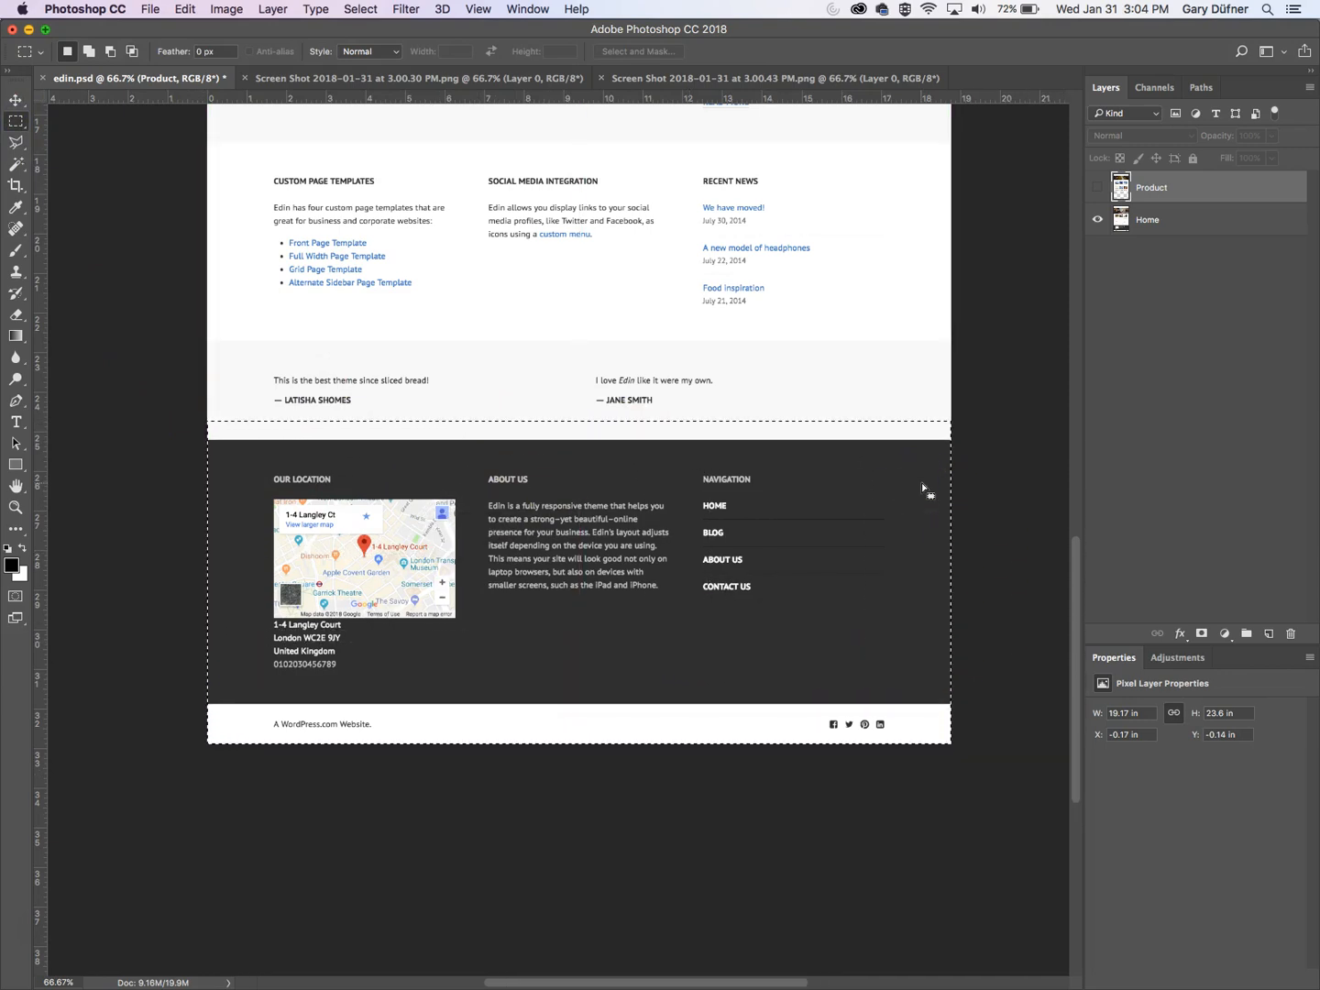
pyautogui.click(1172, 222)
pyautogui.press('super+j')
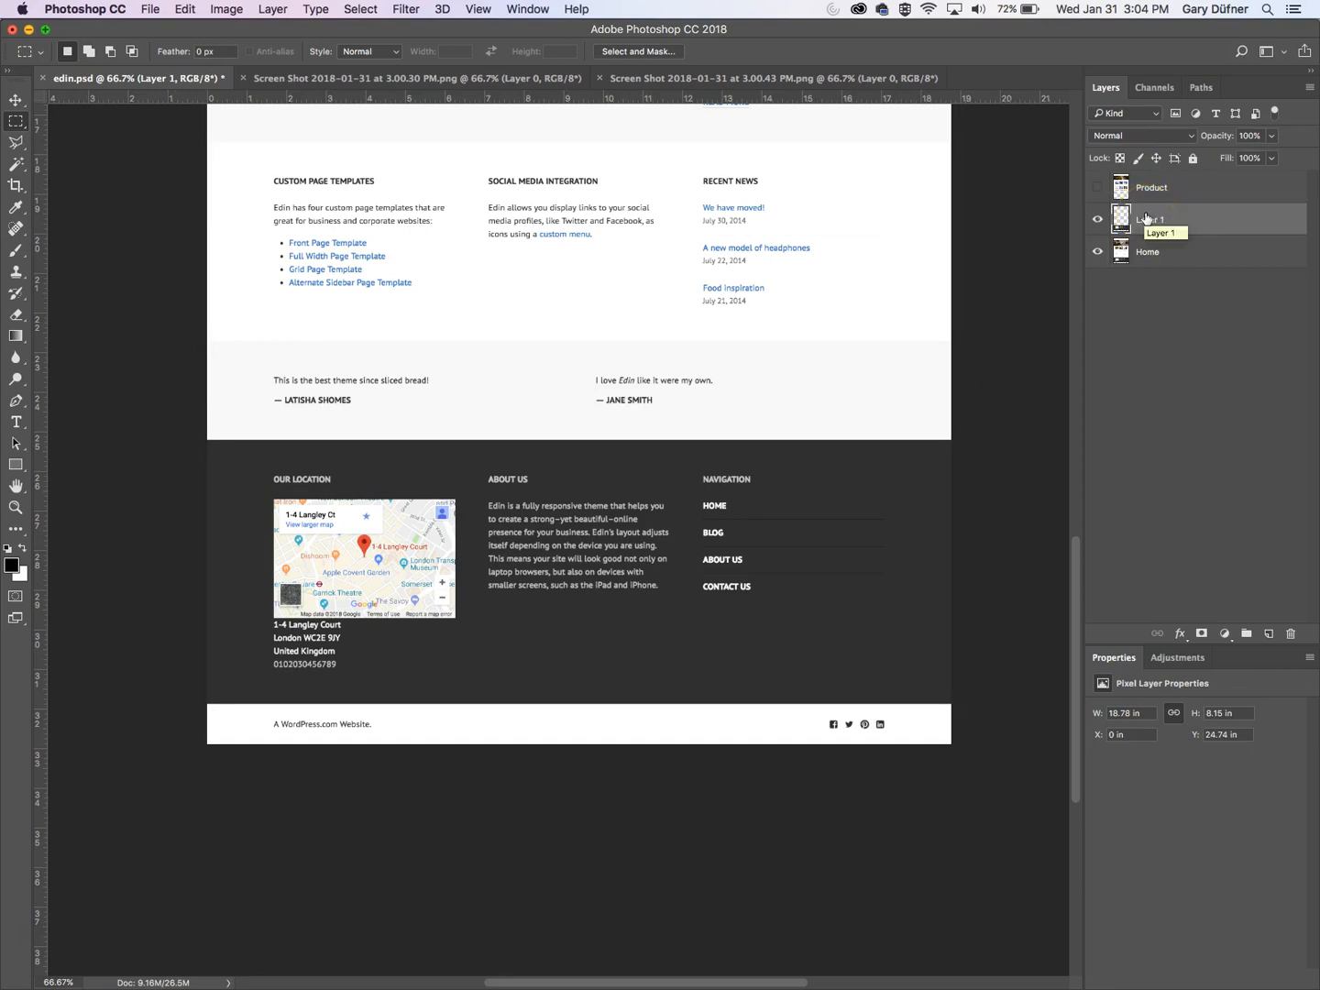
# - Move the copied footer layer above Product, hide Home and show Product
pyautogui.moveTo(1162, 220); pyautogui.dragTo(1198, 179)
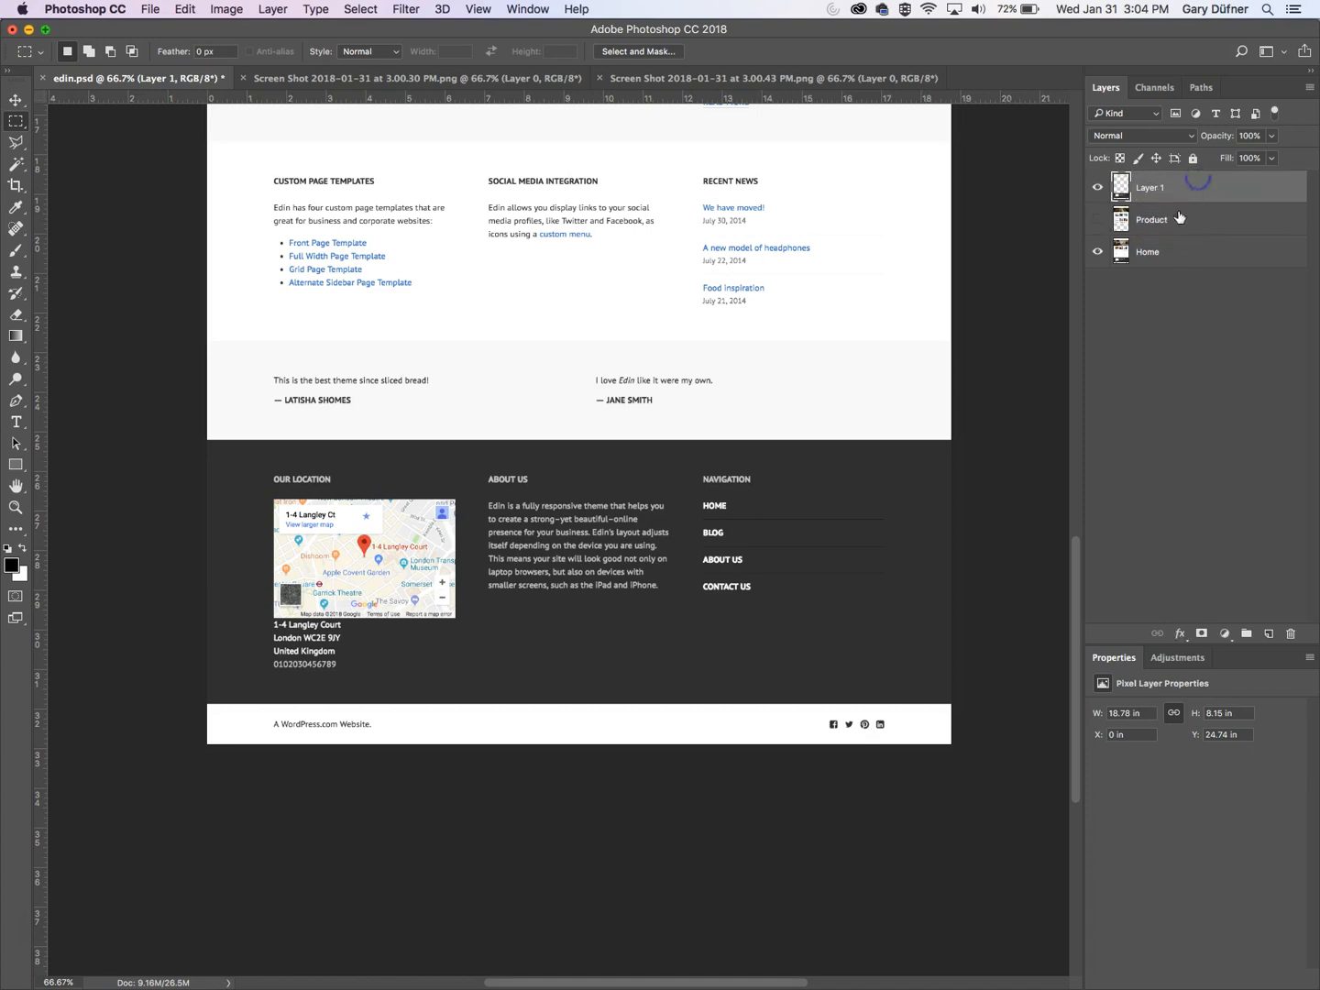
pyautogui.click(1098, 251)
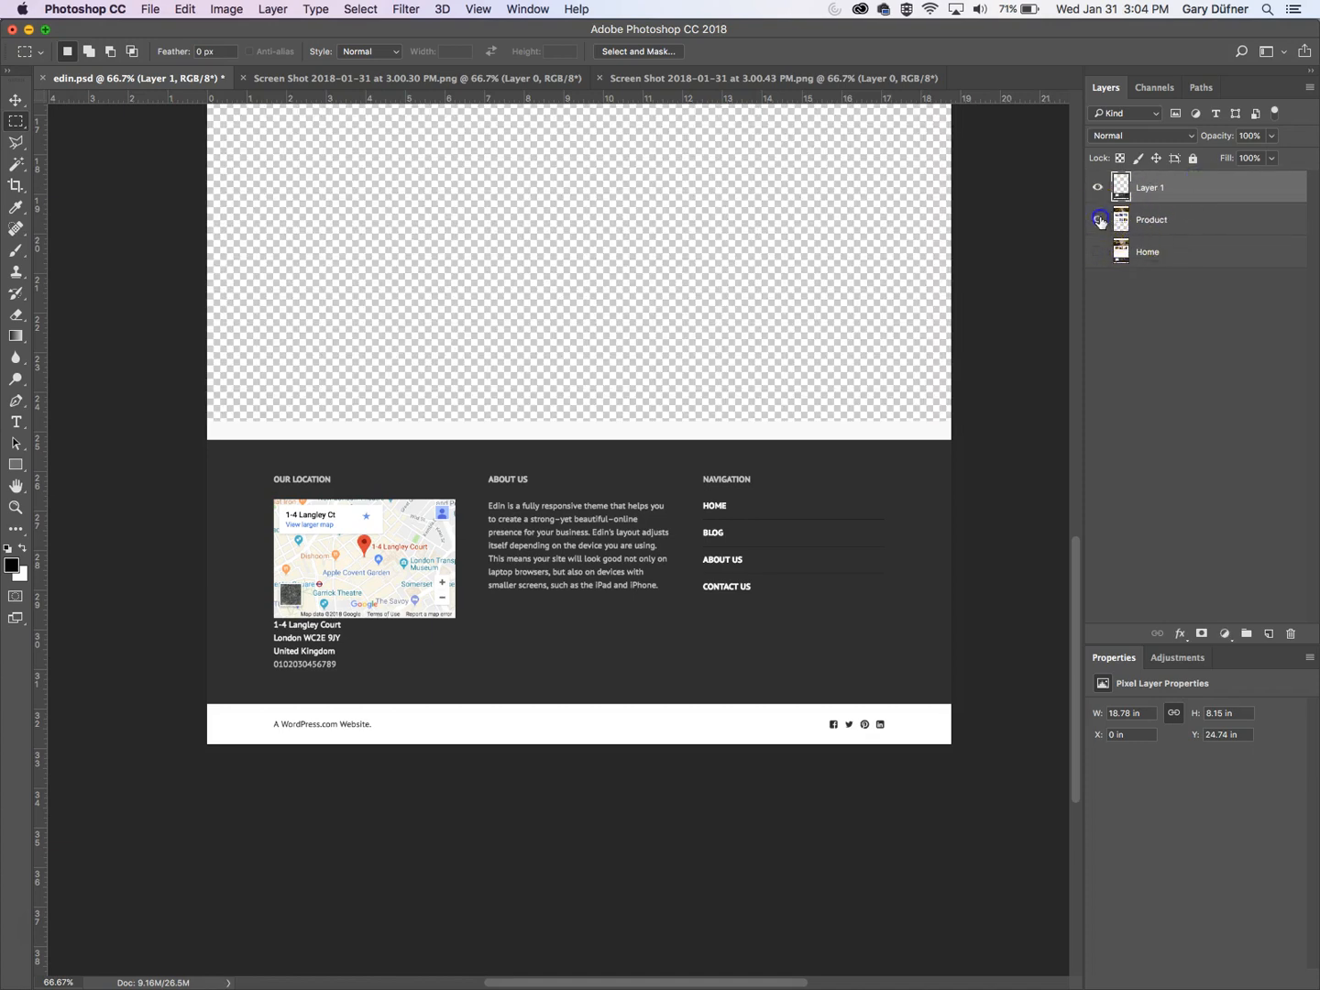
pyautogui.click(1098, 219)
# - Move the footer up to a Y position of about 22.93 in, closing the transparent gap below the image grid
pyautogui.press('v')
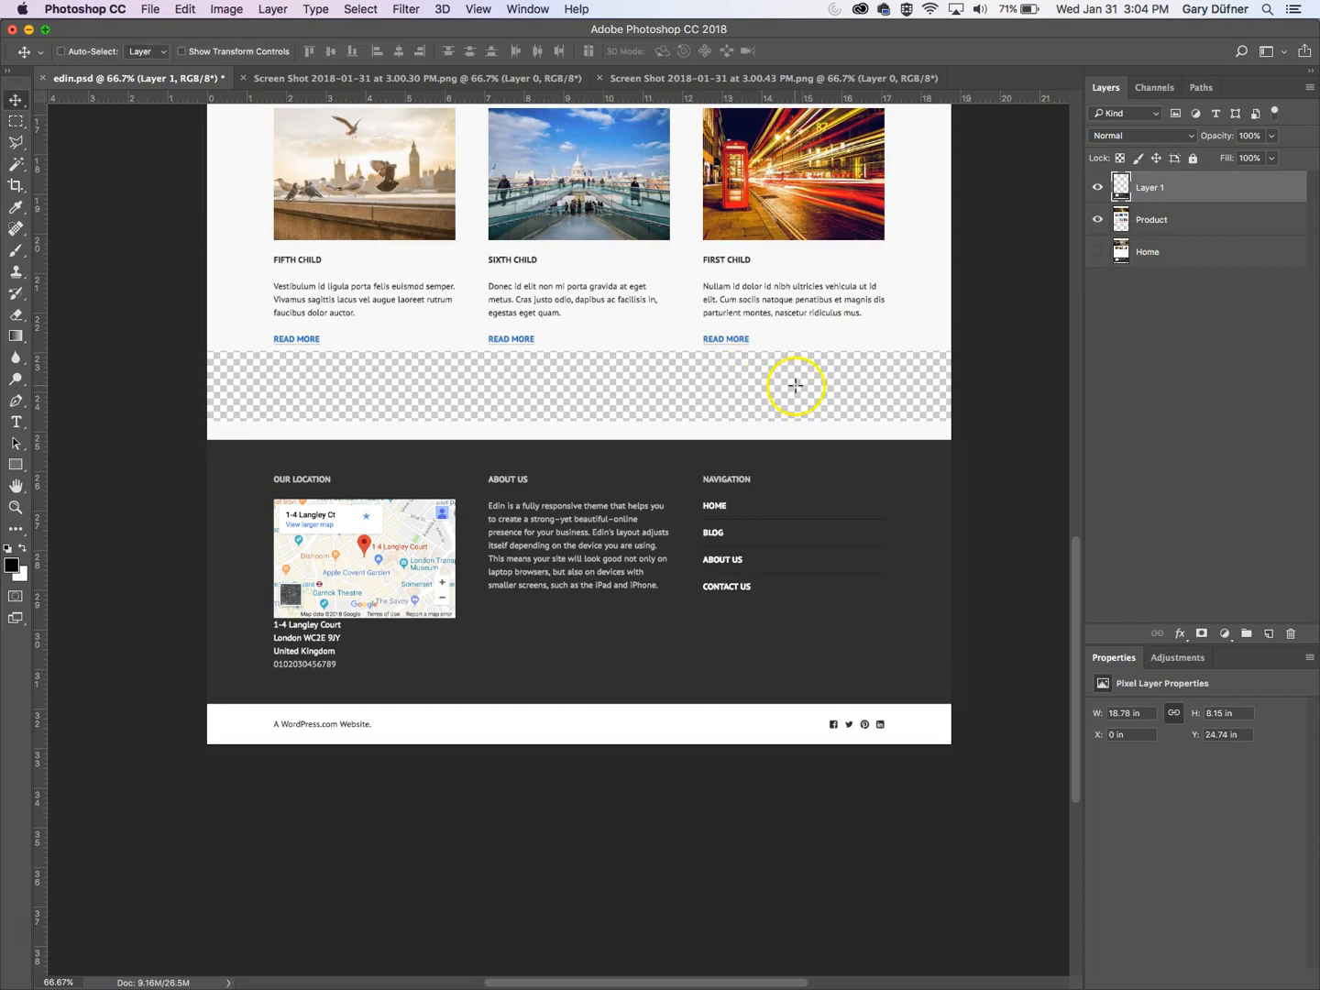
pyautogui.hotkey('shift', 'Up')
pyautogui.hotkey('shift', 'Up')
pyautogui.hotkey('shift', 'Up')
pyautogui.hotkey('shift', 'Up')
pyautogui.hotkey('shift', 'Up')
pyautogui.hotkey('shift', 'Up')
pyautogui.hotkey('shift', 'Up')
pyautogui.hotkey('shift', 'Up')
pyautogui.hotkey('shift', 'Up')
pyautogui.hotkey('shift', 'Up')
pyautogui.hotkey('shift', 'Up')
pyautogui.hotkey('shift', 'Up')
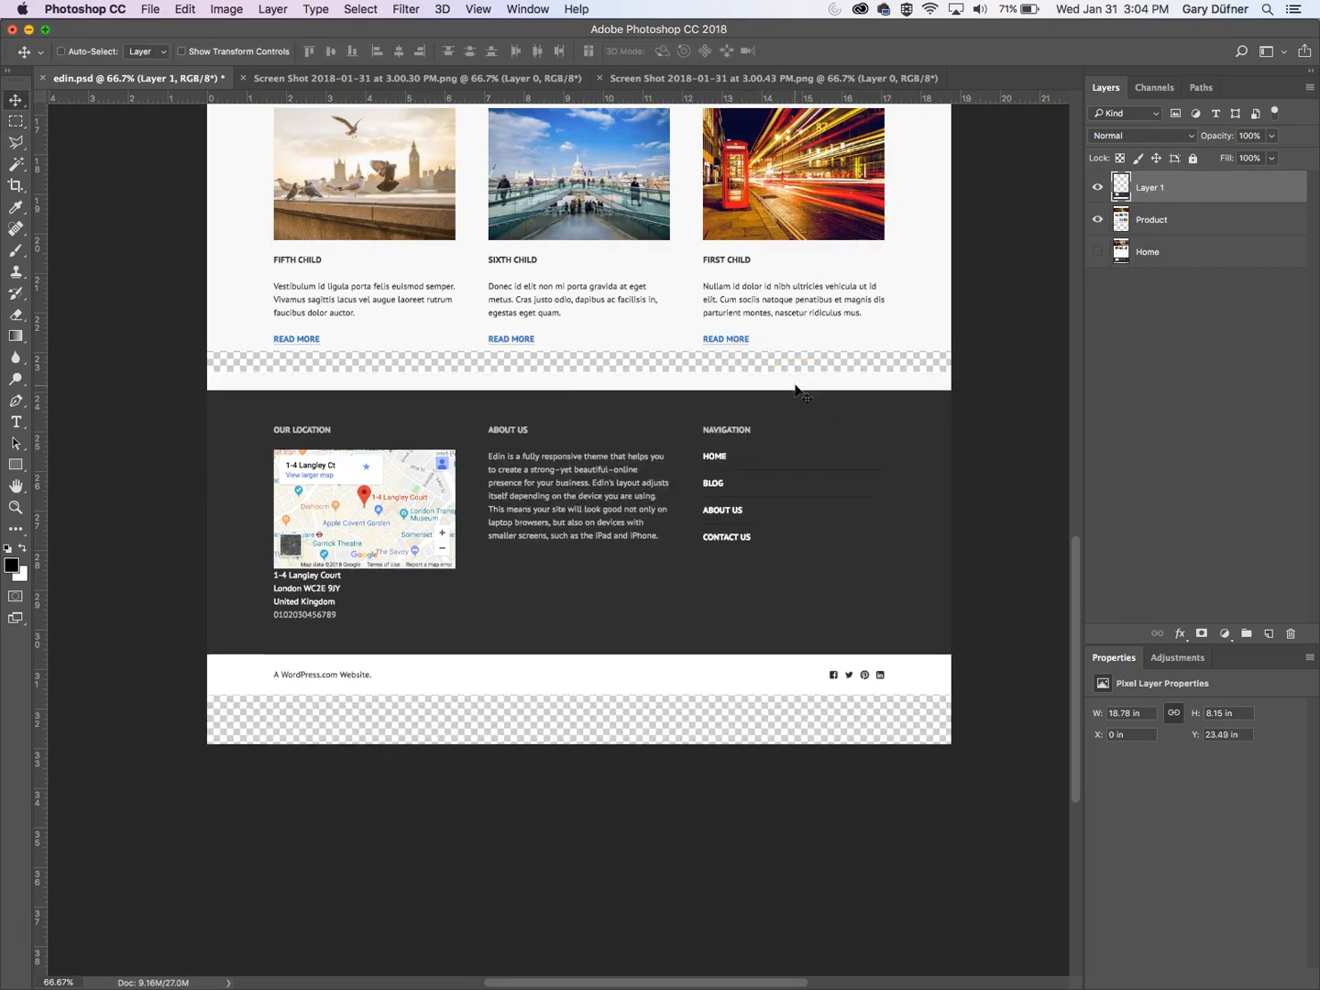
pyautogui.hotkey('shift', 'Up')
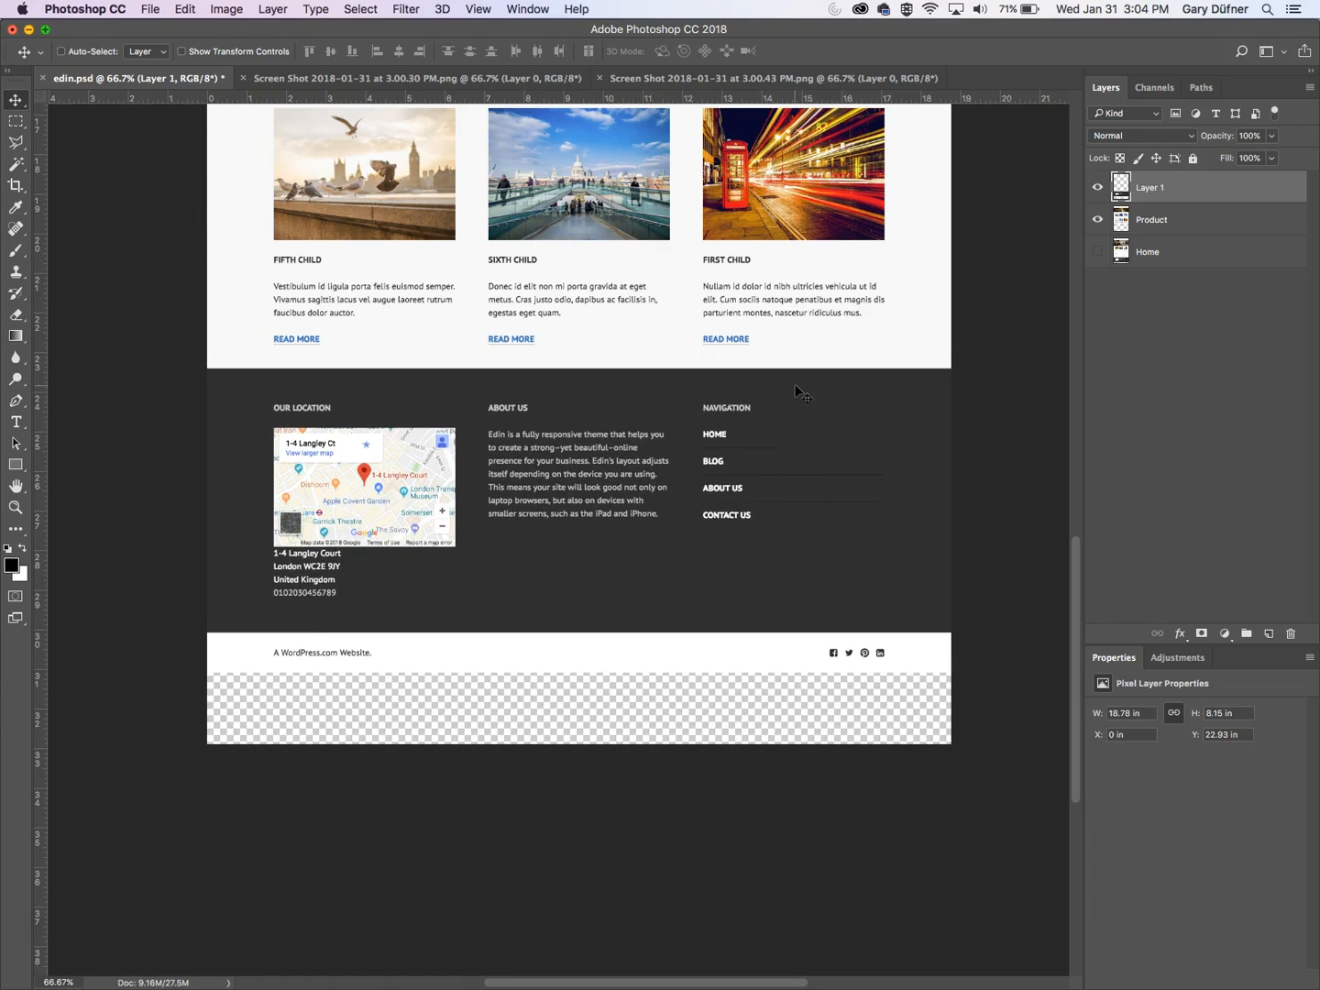
pyautogui.moveTo(805, 257); pyautogui.dragTo(800, 415)
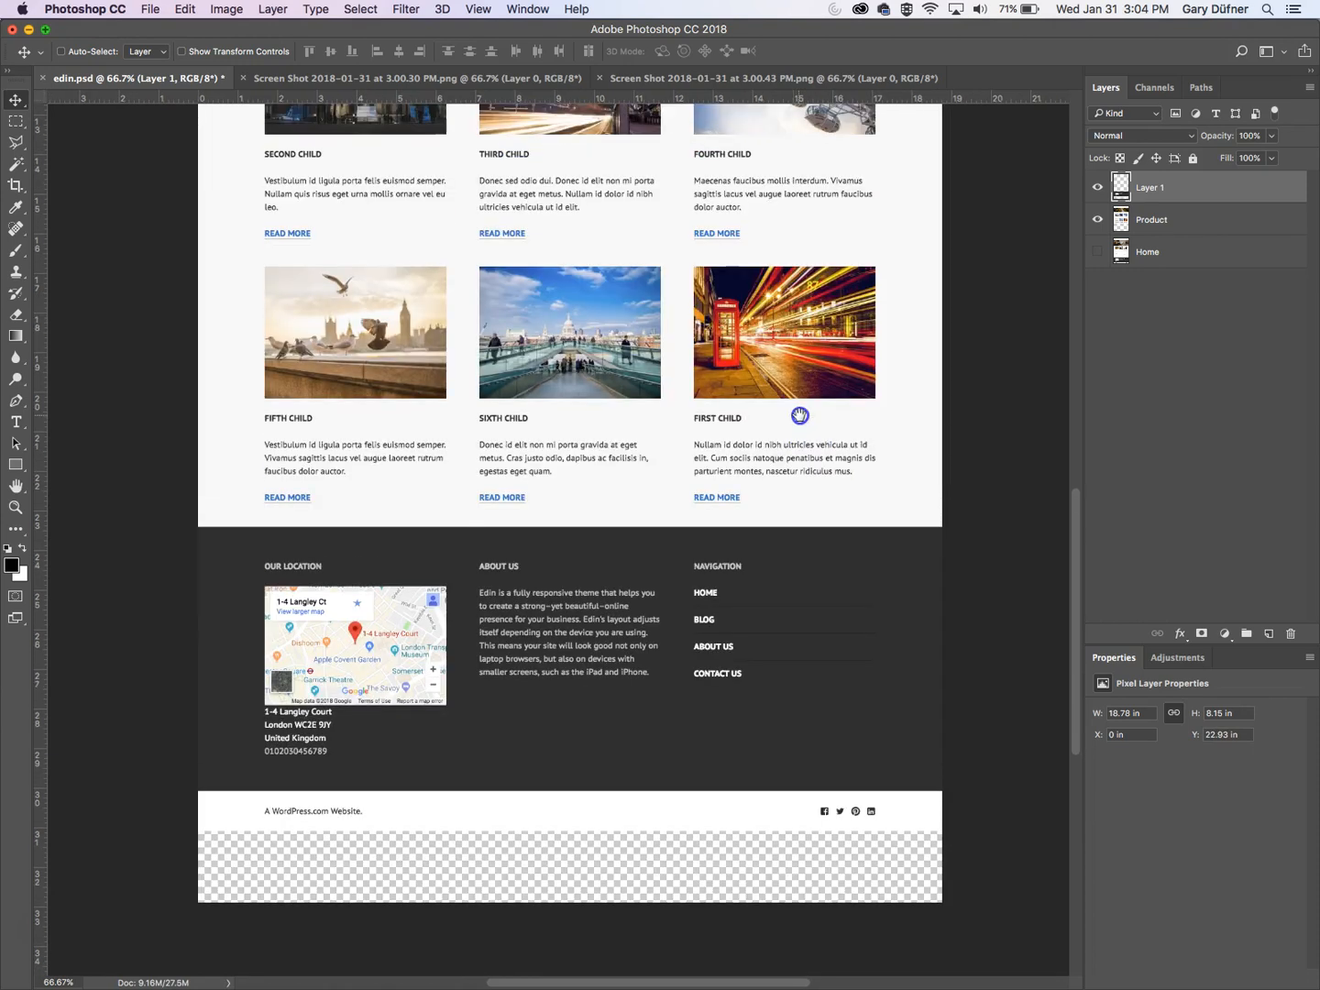
# - Merge the footer layer with Product and rename the merged layer Products
pyautogui.keyDown('shift'); pyautogui.click(1189, 216); pyautogui.keyUp('shift')
pyautogui.rightClick(1188, 213)
pyautogui.click(1055, 665)
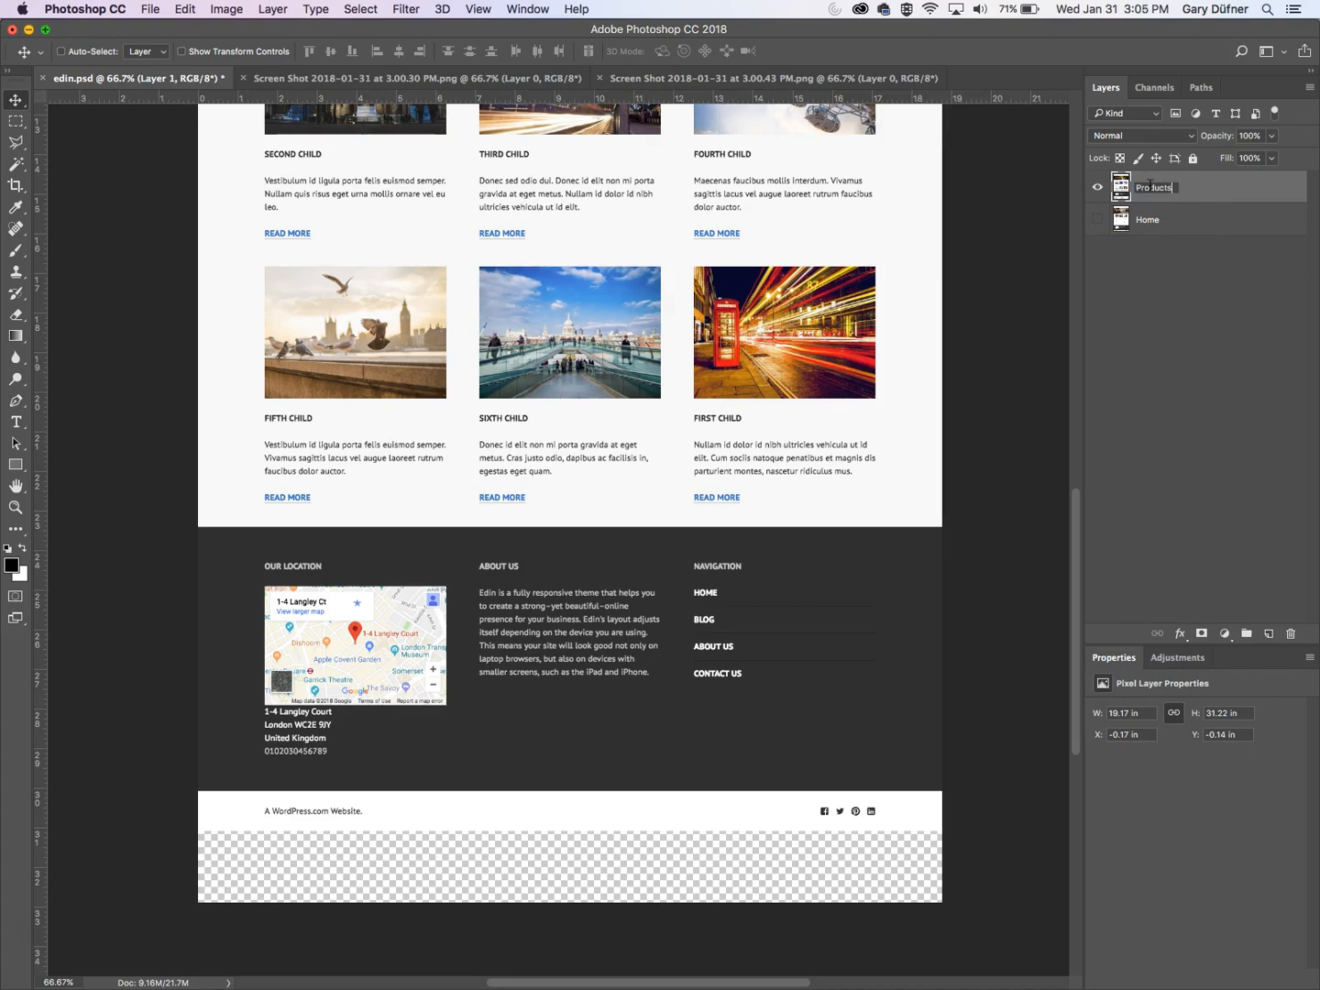
pyautogui.press('Return')
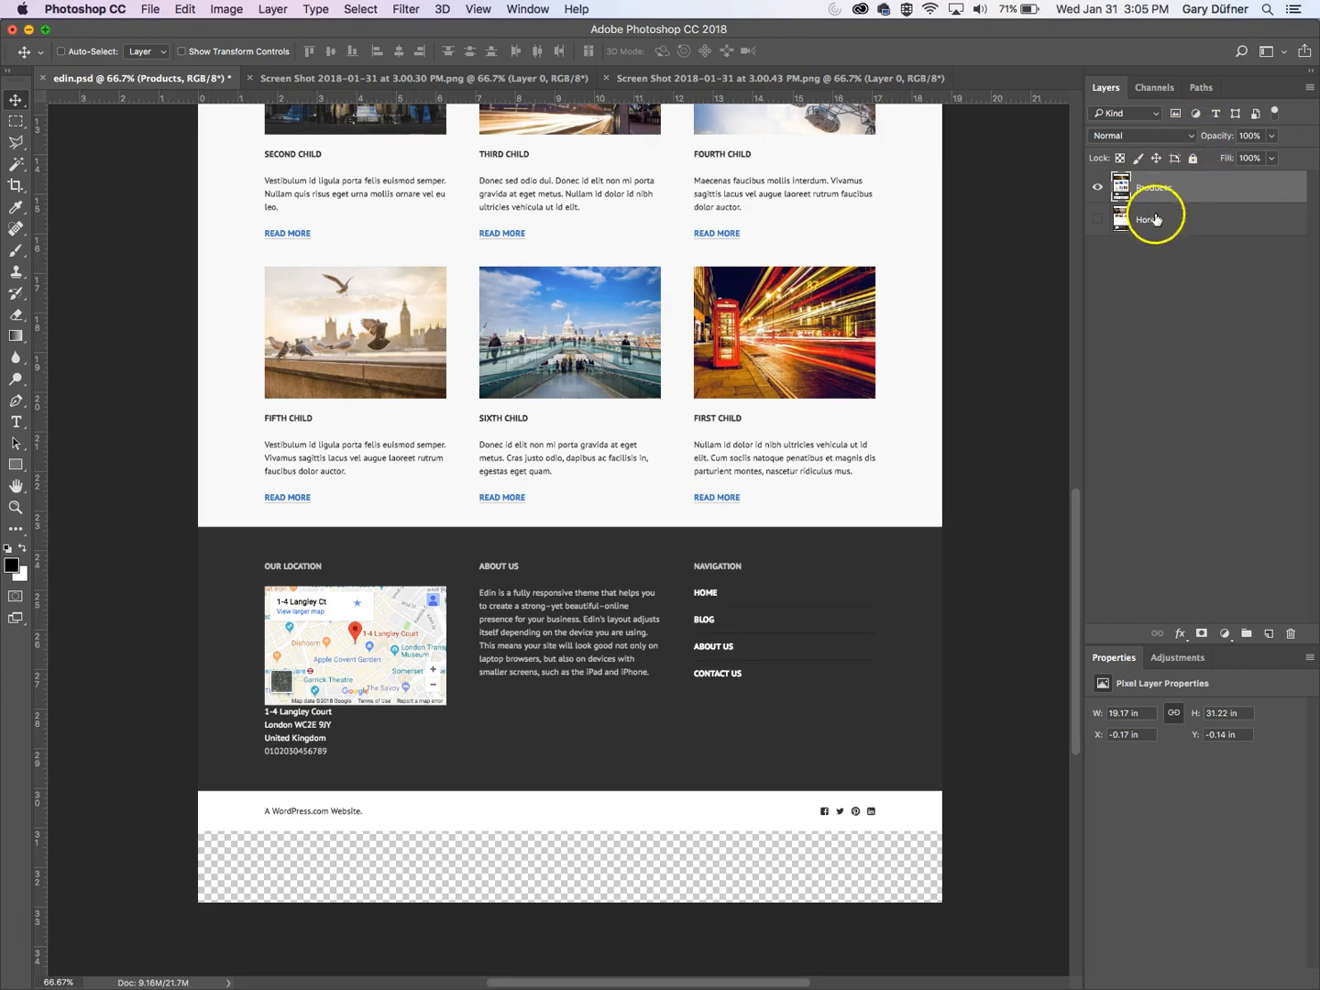
# - Compare the full Home and Products layouts by toggling their visibility, leave only Products shown, and save edin.psd
pyautogui.keyDown('alt'); pyautogui.keyDown('super'); pyautogui.click(748, 532); pyautogui.keyUp('super'); pyautogui.keyUp('alt')
pyautogui.keyDown('alt'); pyautogui.keyDown('super'); pyautogui.click(740, 532); pyautogui.keyUp('super'); pyautogui.keyUp('alt')
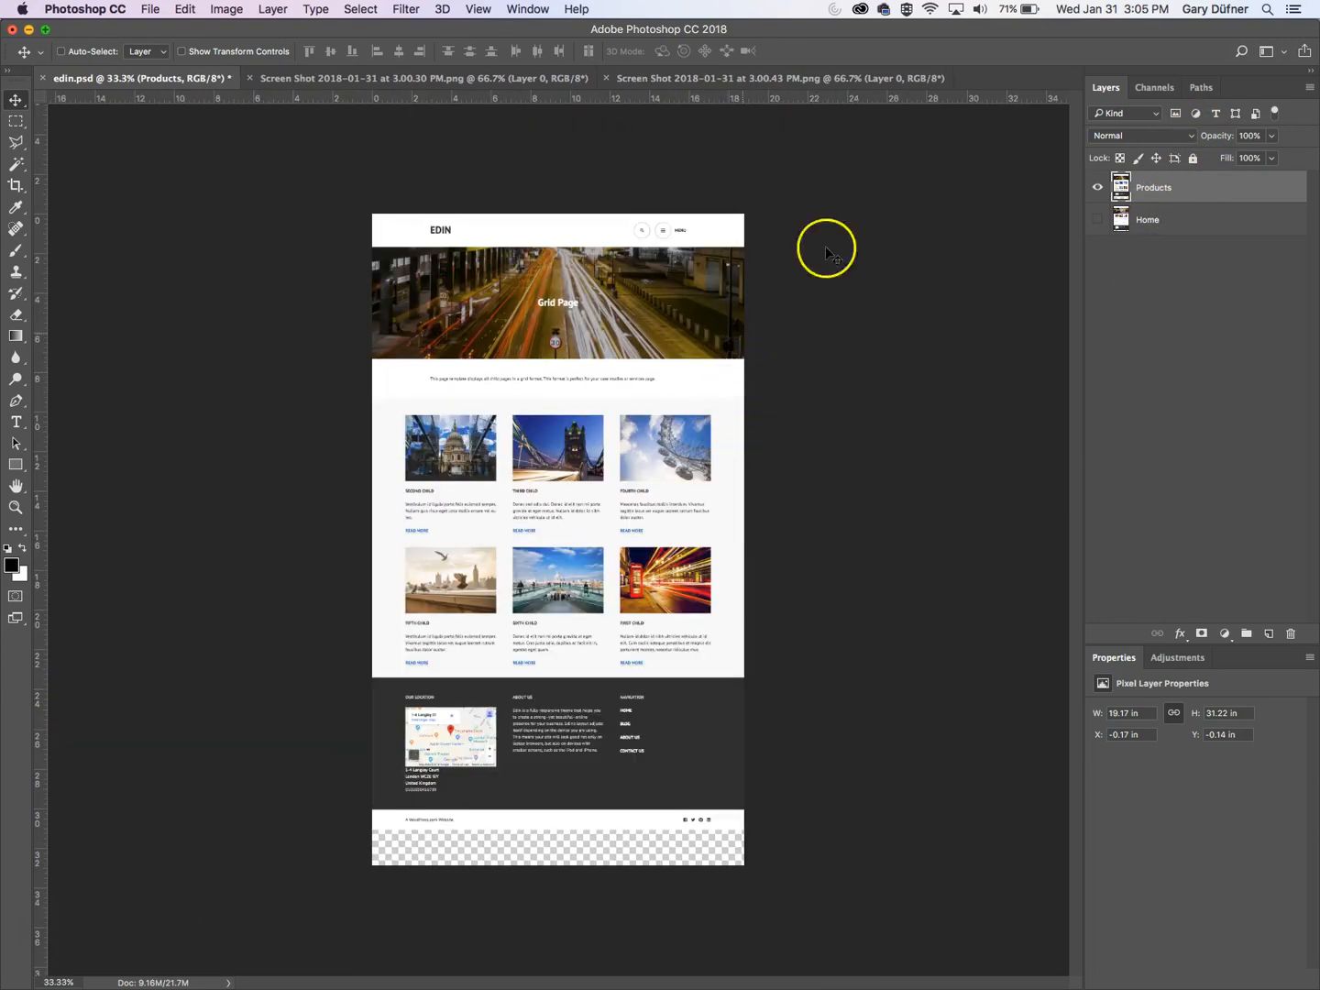
pyautogui.click(1099, 221)
pyautogui.click(1098, 188)
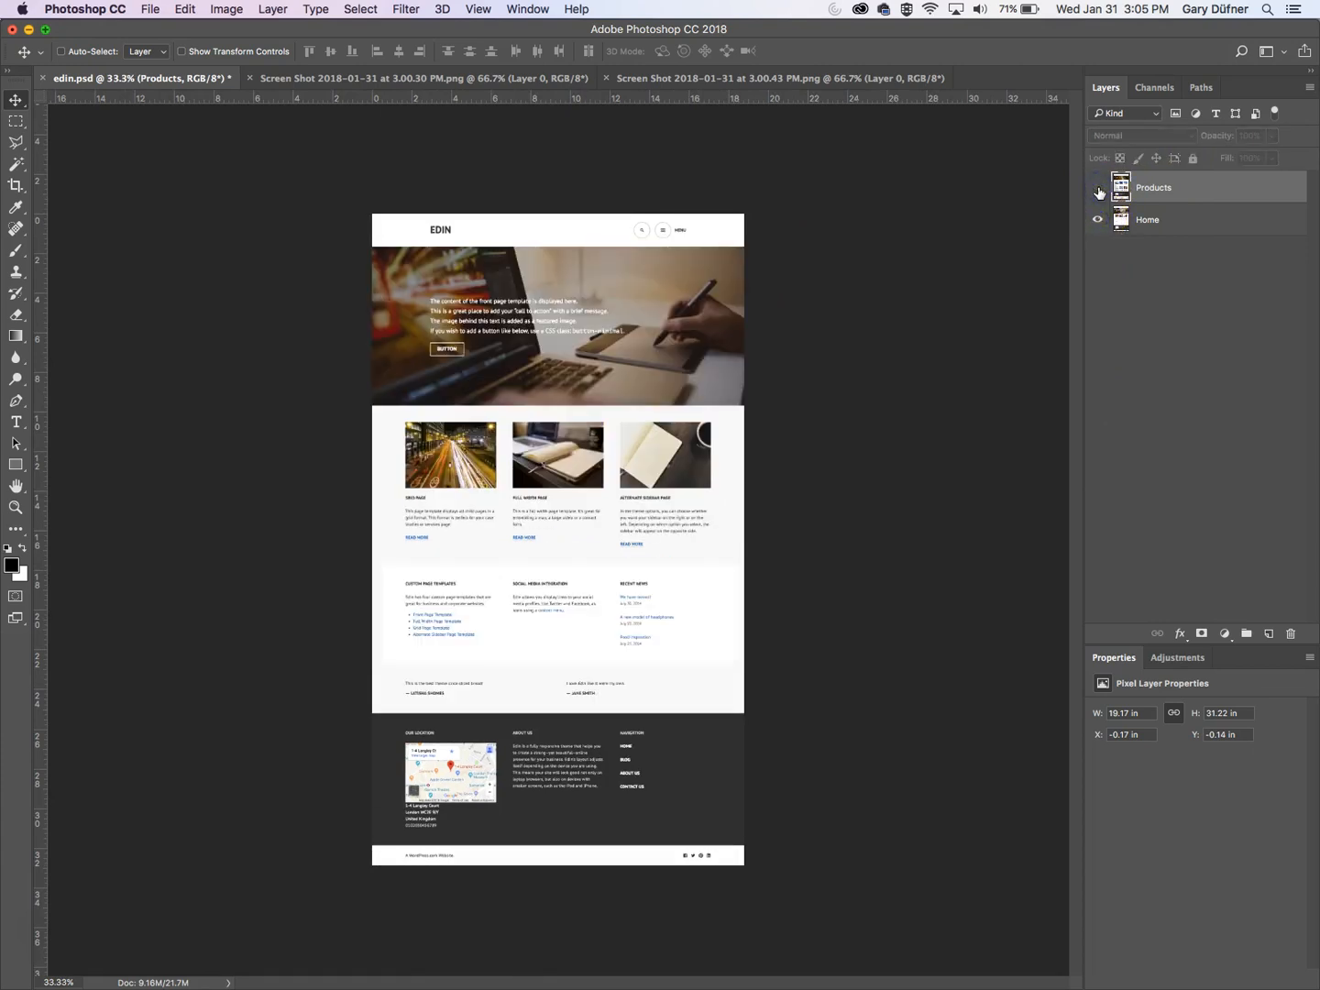
pyautogui.click(1098, 188)
pyautogui.click(1098, 219)
pyautogui.click(629, 246)
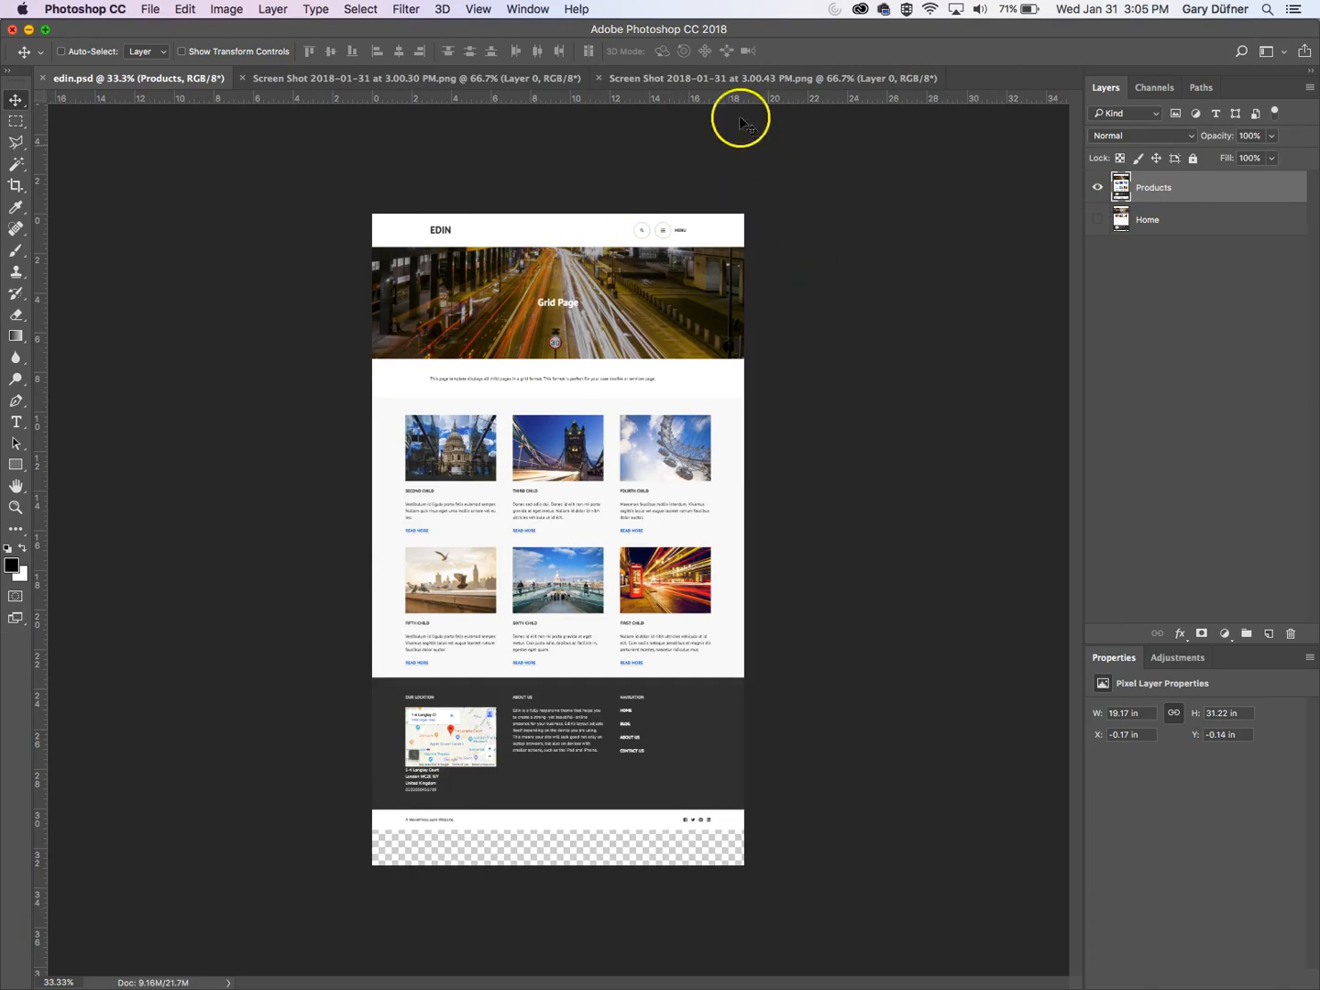
# - Close the 3.00.43 PM and 3.00.30 PM screenshot documents, keeping edin.psd open
pyautogui.click(671, 83)
pyautogui.click(599, 78)
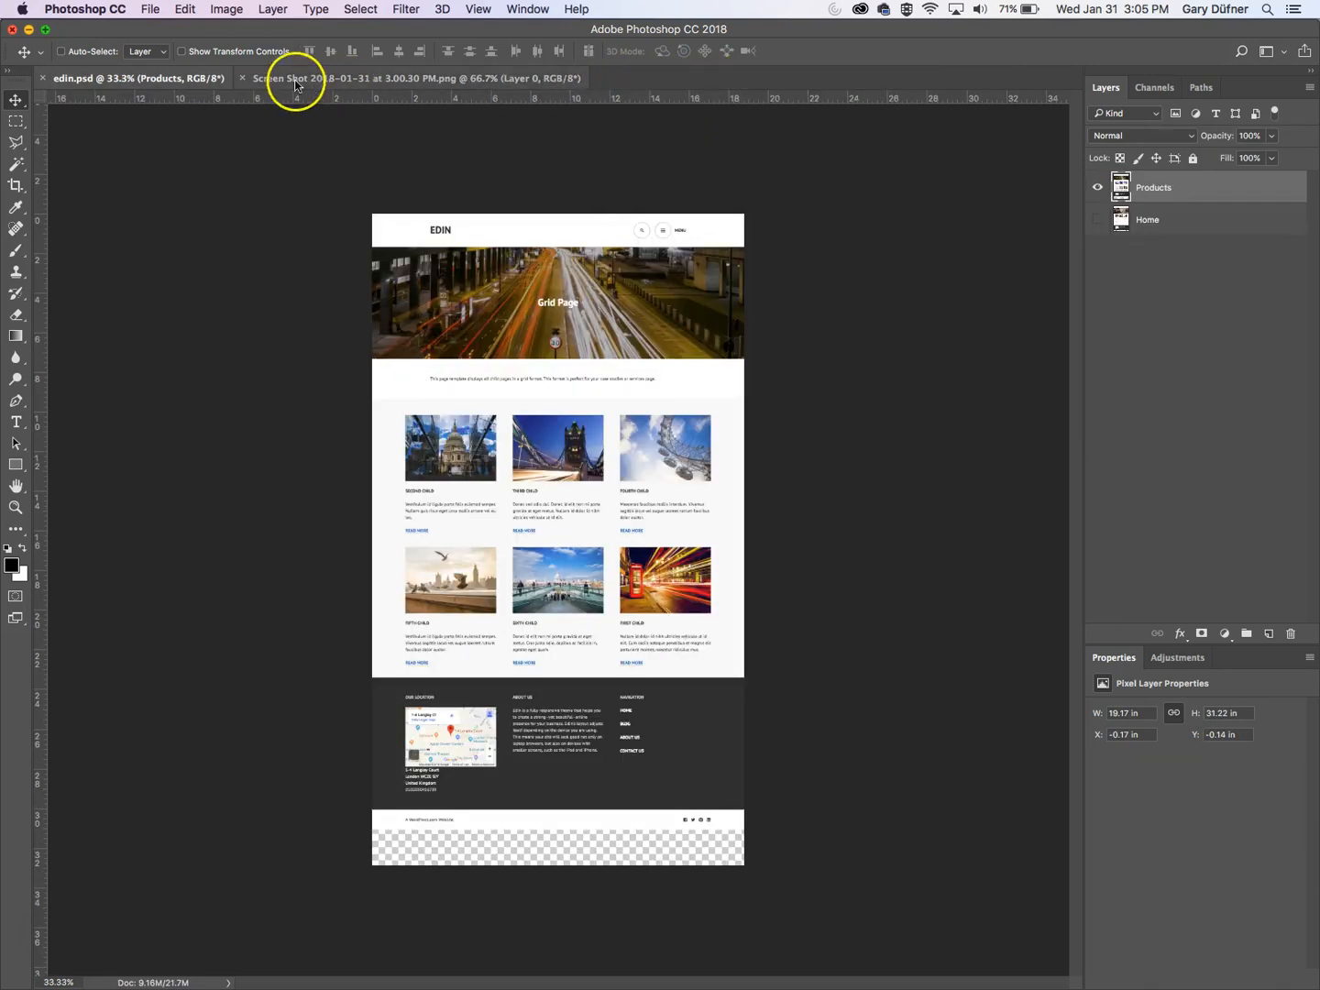
pyautogui.click(242, 80)
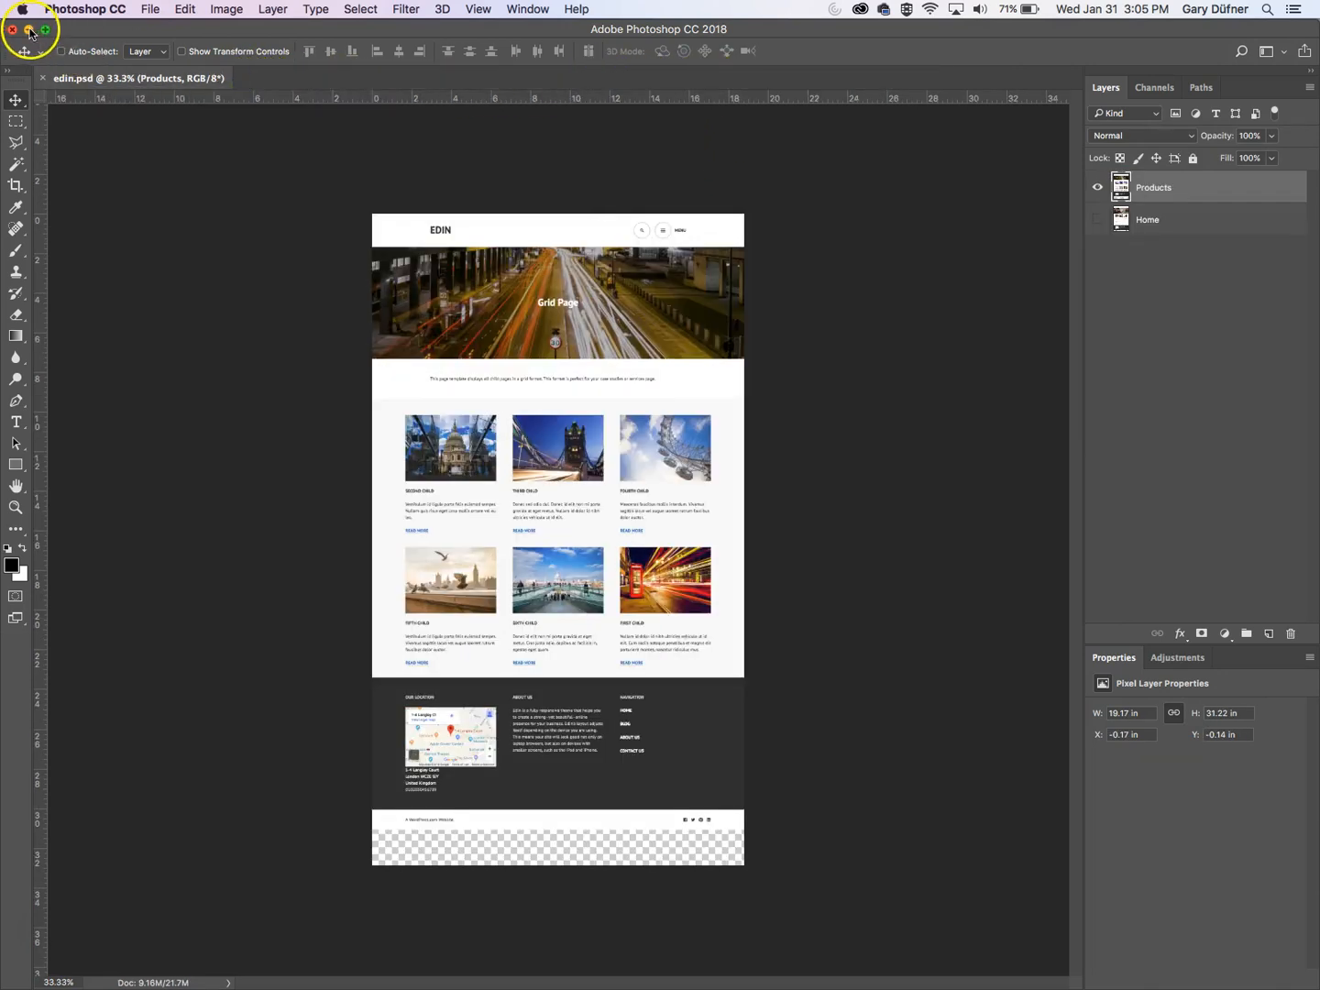
# - Minimize Photoshop and move the two used screenshot files on the desktop to the Trash
pyautogui.click(31, 30)
pyautogui.moveTo(855, 344); pyautogui.dragTo(836, 545)
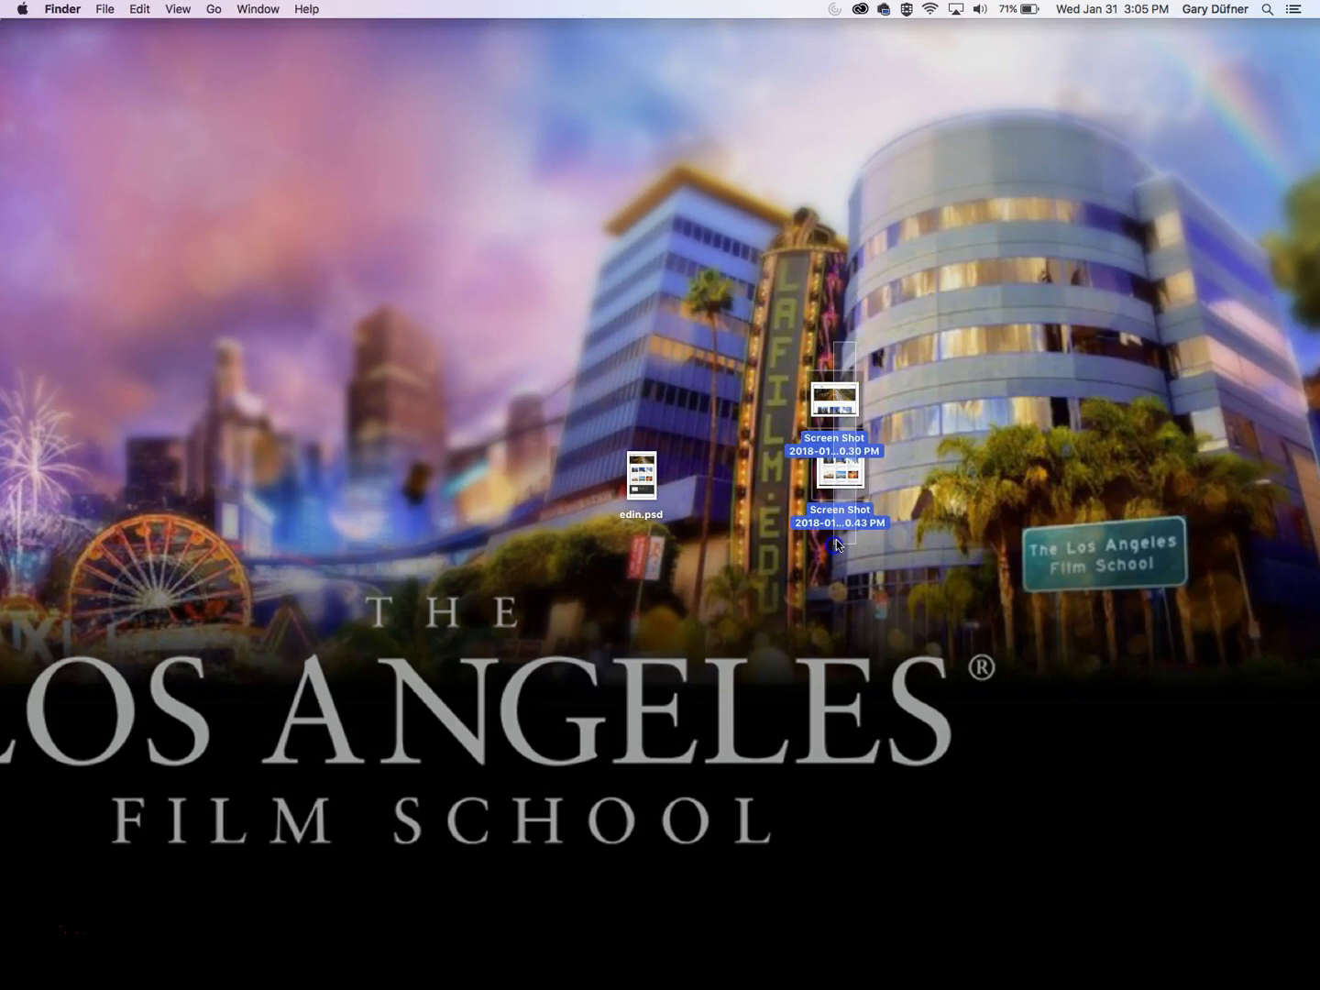
pyautogui.press('super+BackSpace')
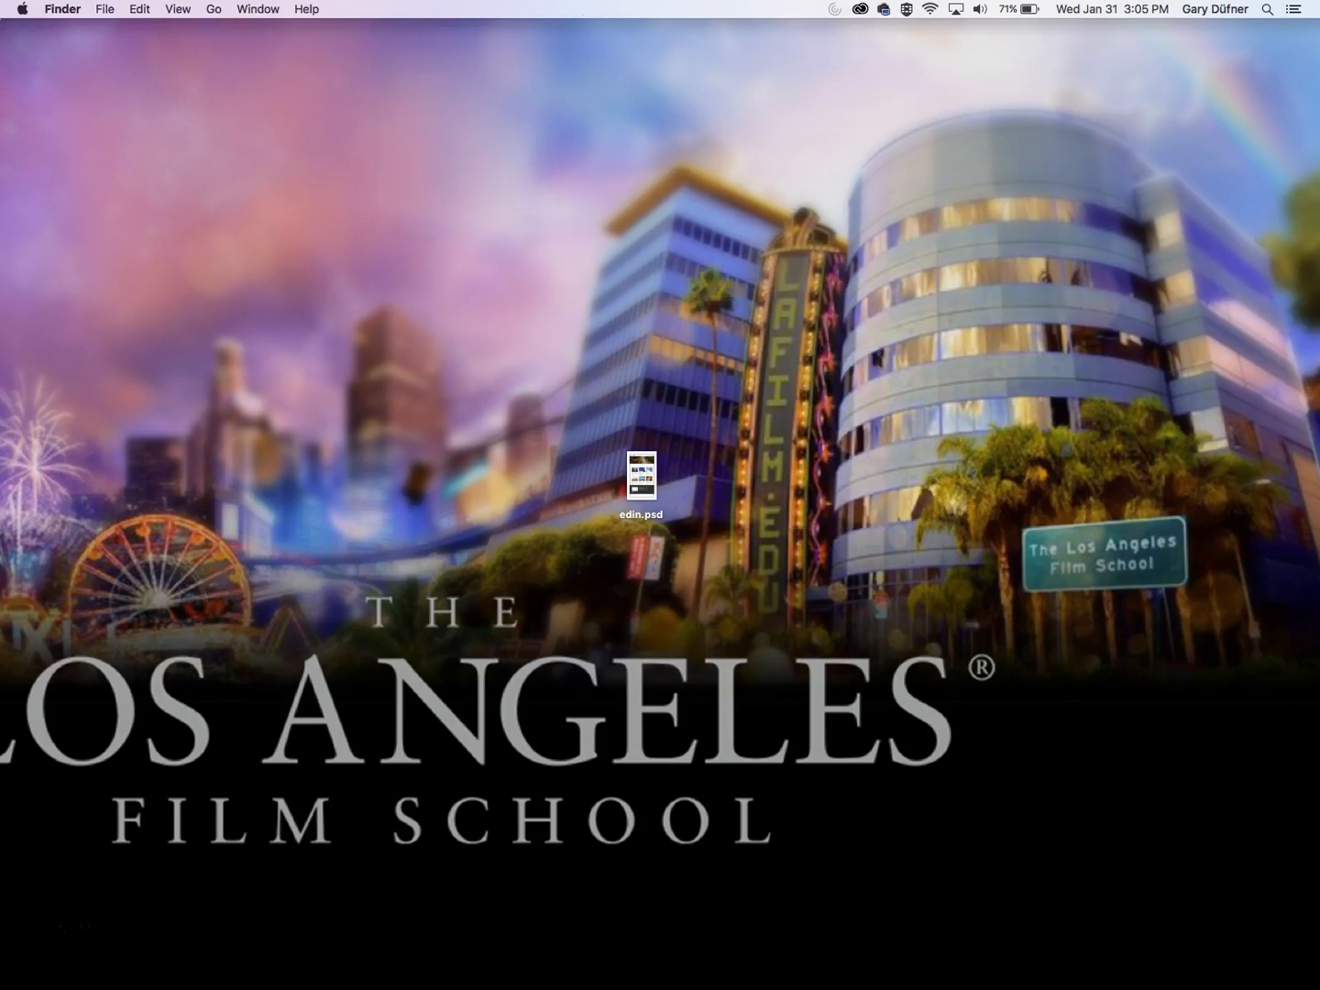
# - Switch to Chrome and open the Photos page from the Blog section of the Edin demo's menu
pyautogui.click(1319, 514)
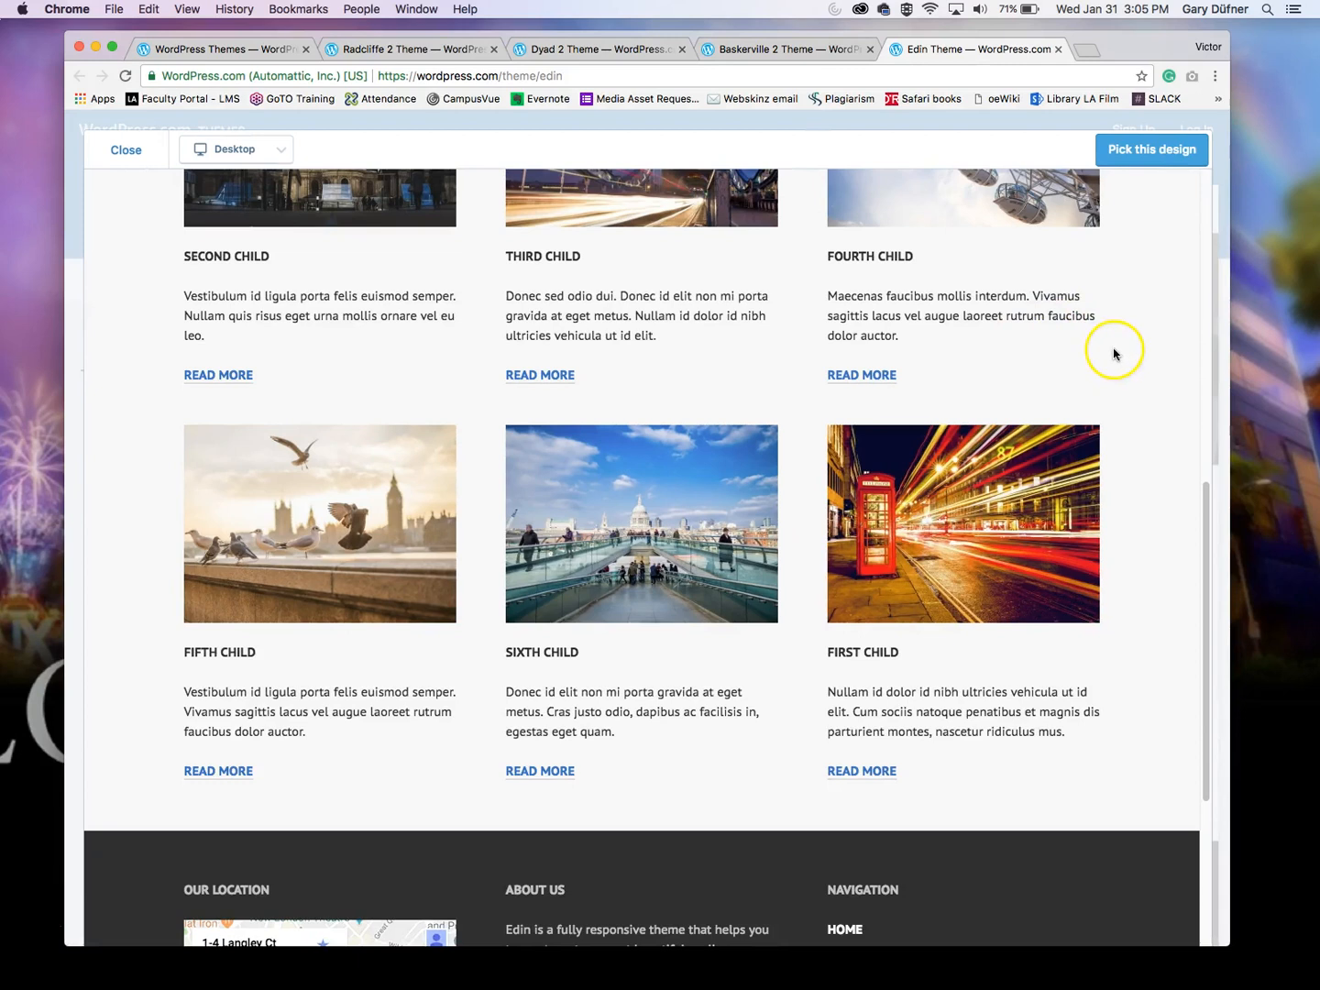
pyautogui.scroll(10, 1114, 352)
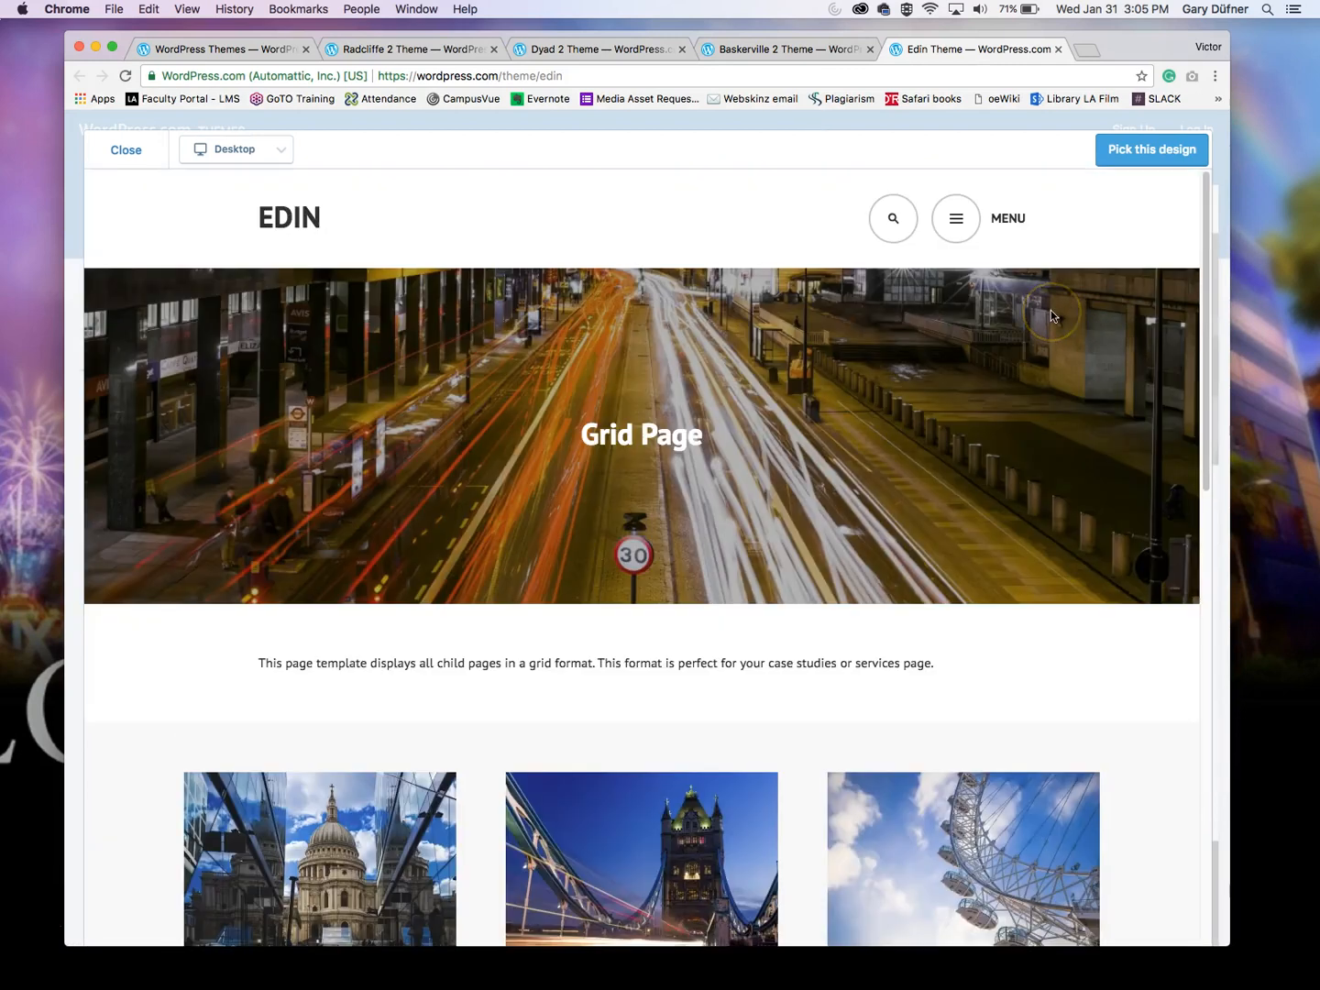
pyautogui.click(957, 218)
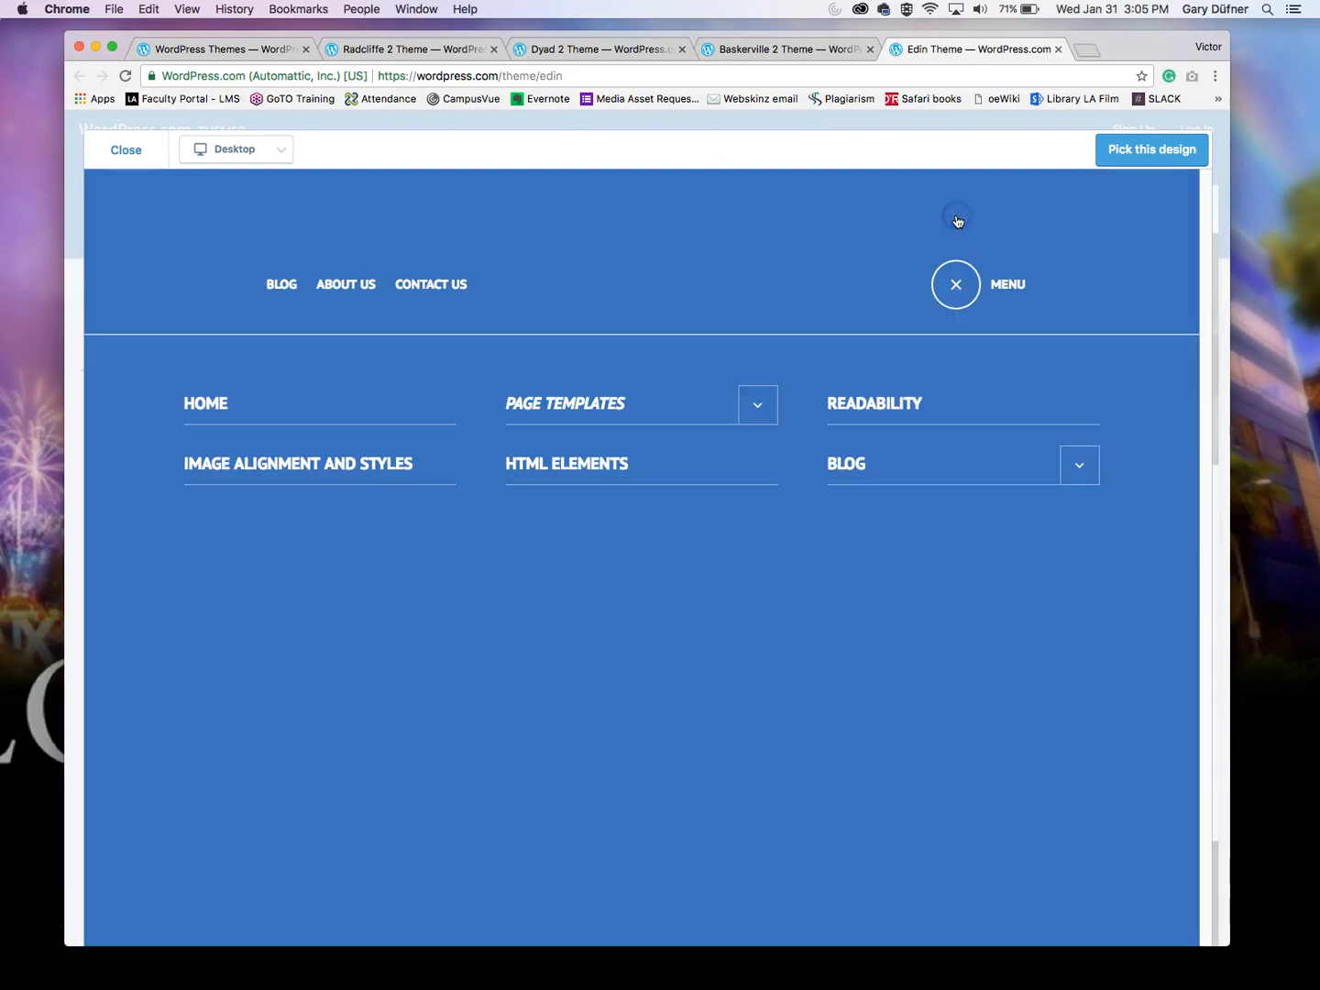
pyautogui.click(1079, 465)
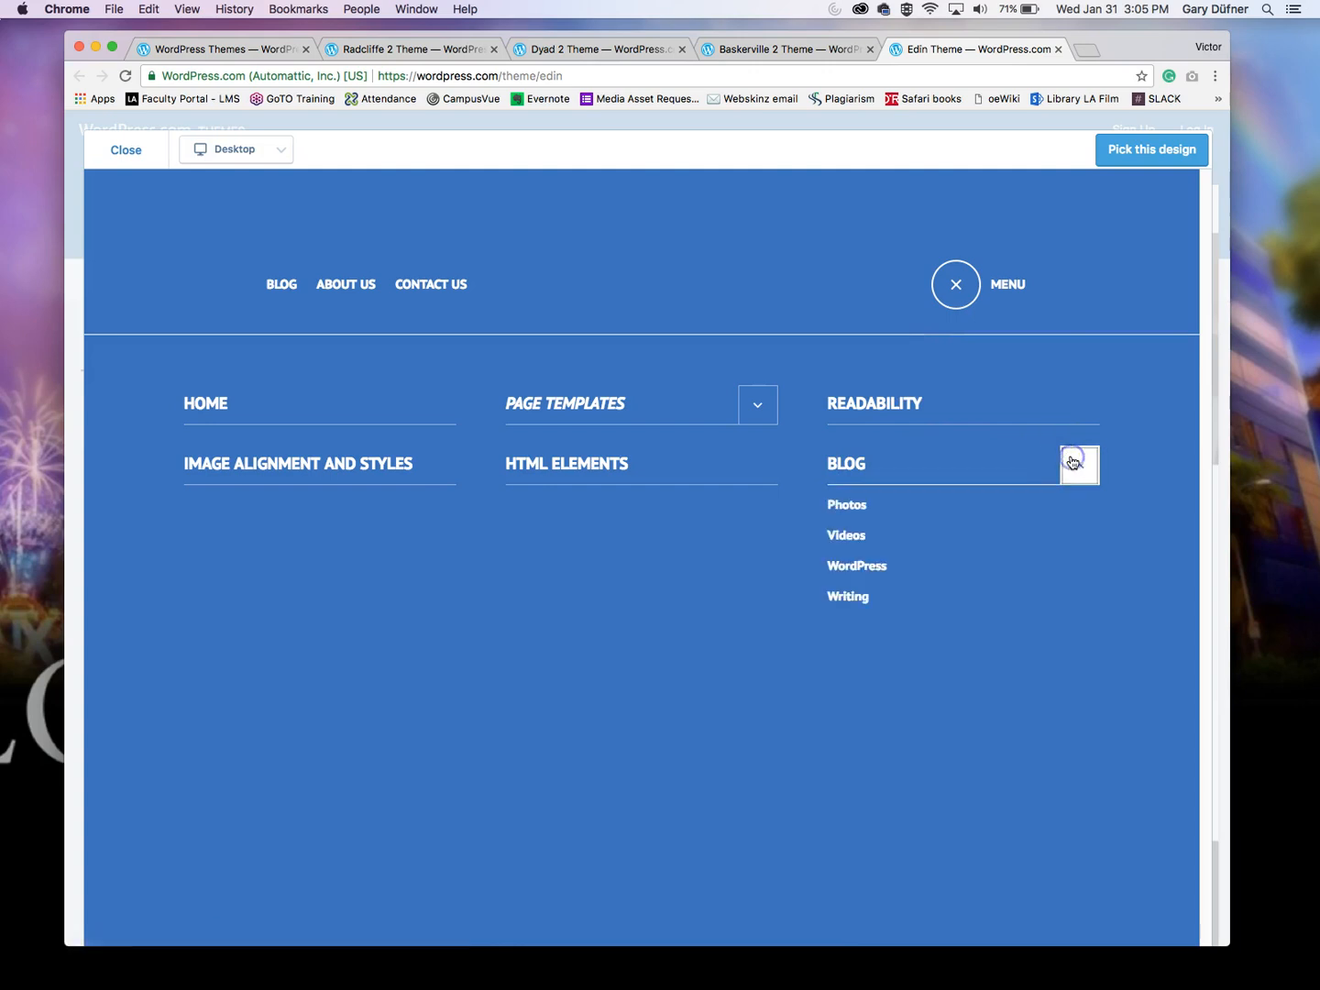
pyautogui.click(849, 508)
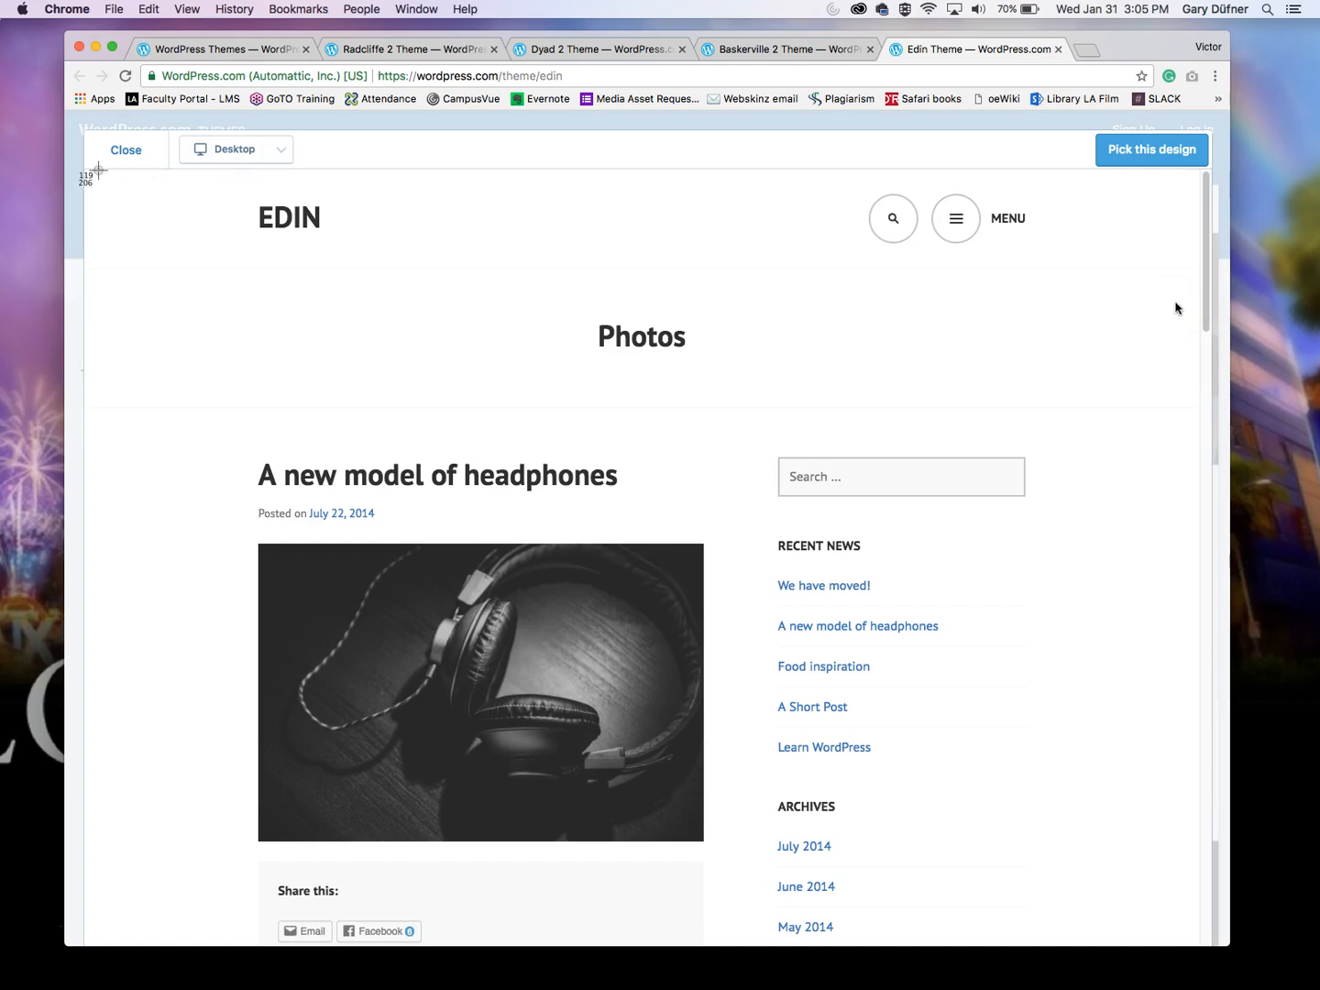
# - Capture area screenshots of the Photos page's top view and of the part from May 2014 to the Food inspiration gallery
pyautogui.moveTo(81, 170); pyautogui.dragTo(1208, 961)
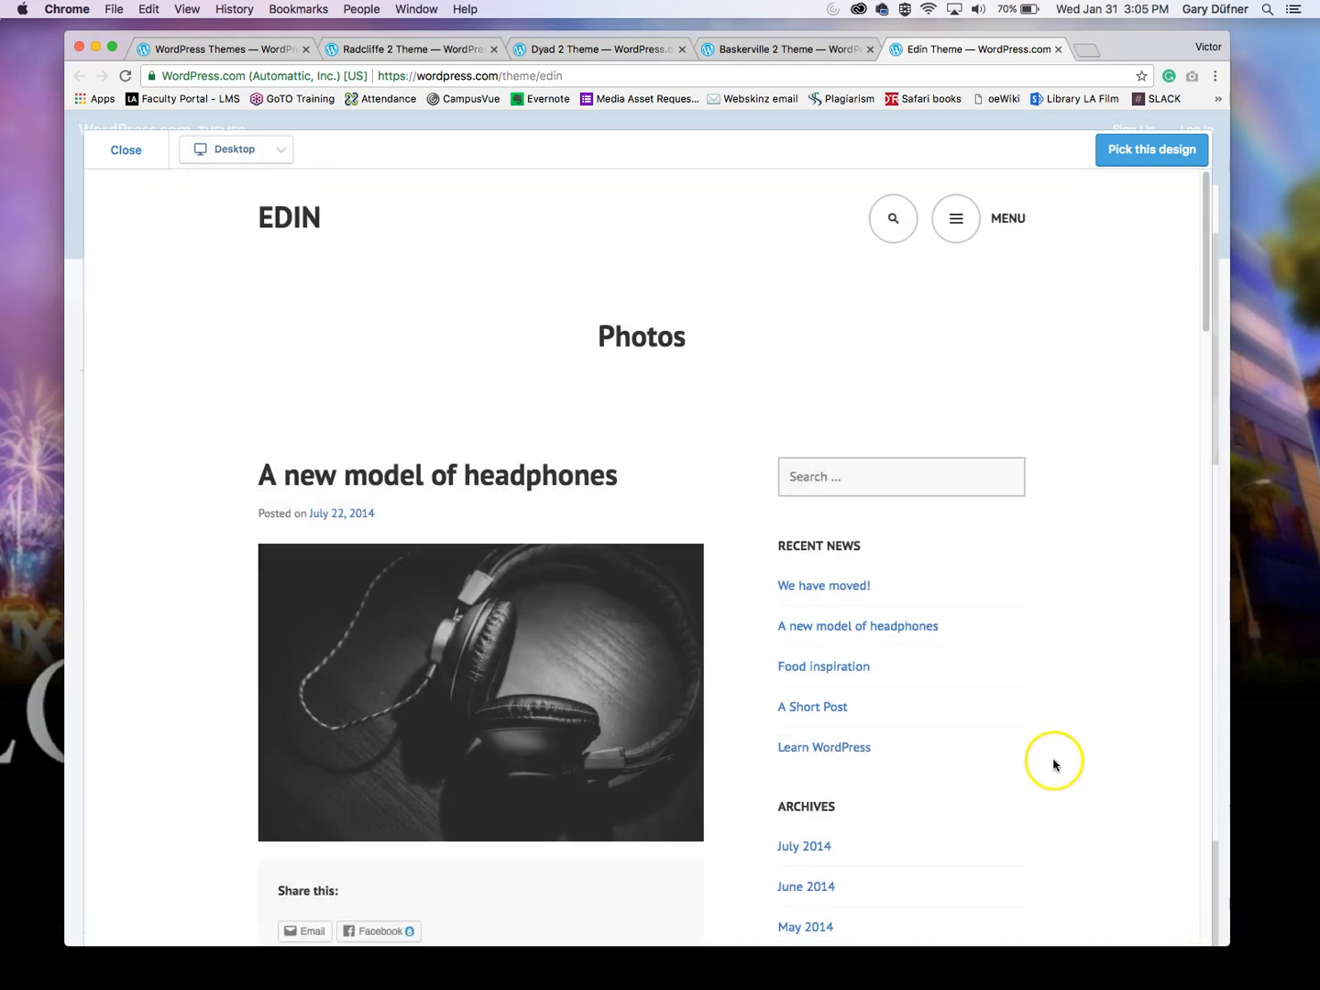
pyautogui.scroll(-4, 1053, 760)
pyautogui.moveTo(790, 654); pyautogui.dragTo(834, 655)
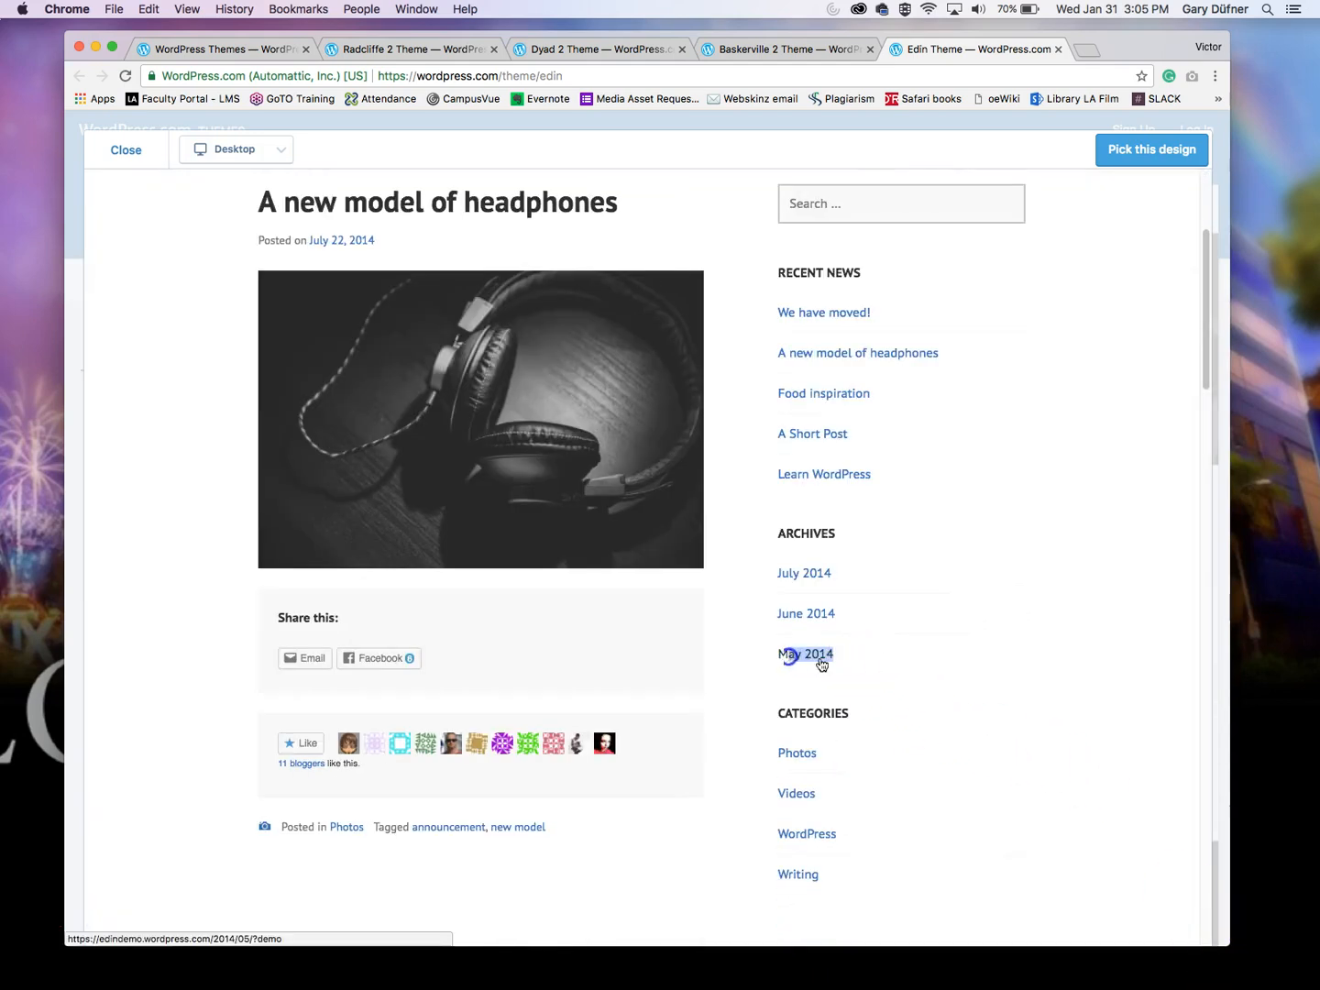
pyautogui.scroll(-5, 1013, 667)
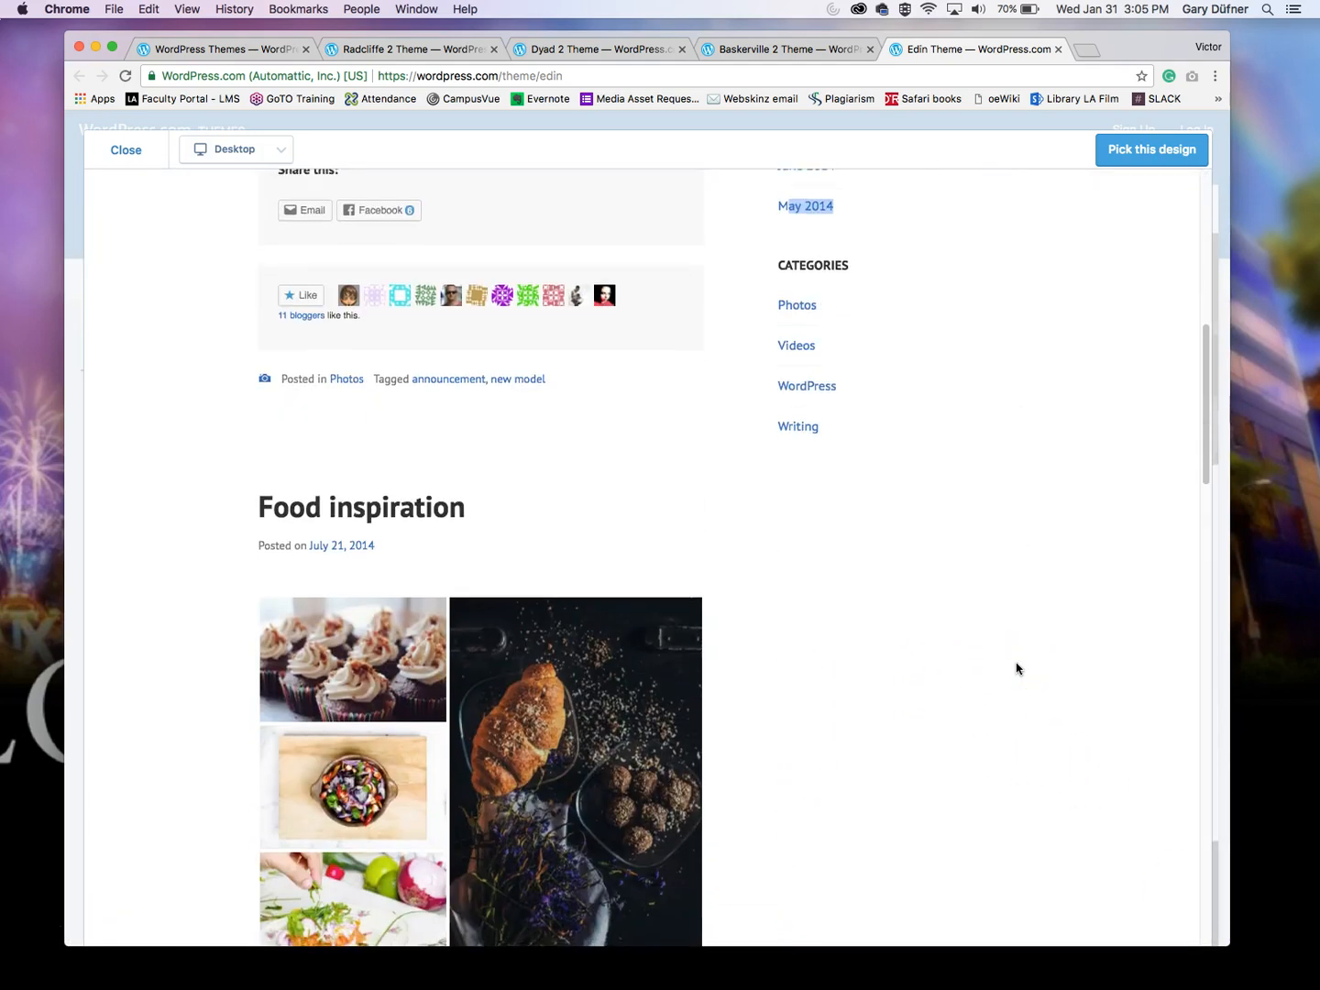
pyautogui.scroll(8, 1016, 667)
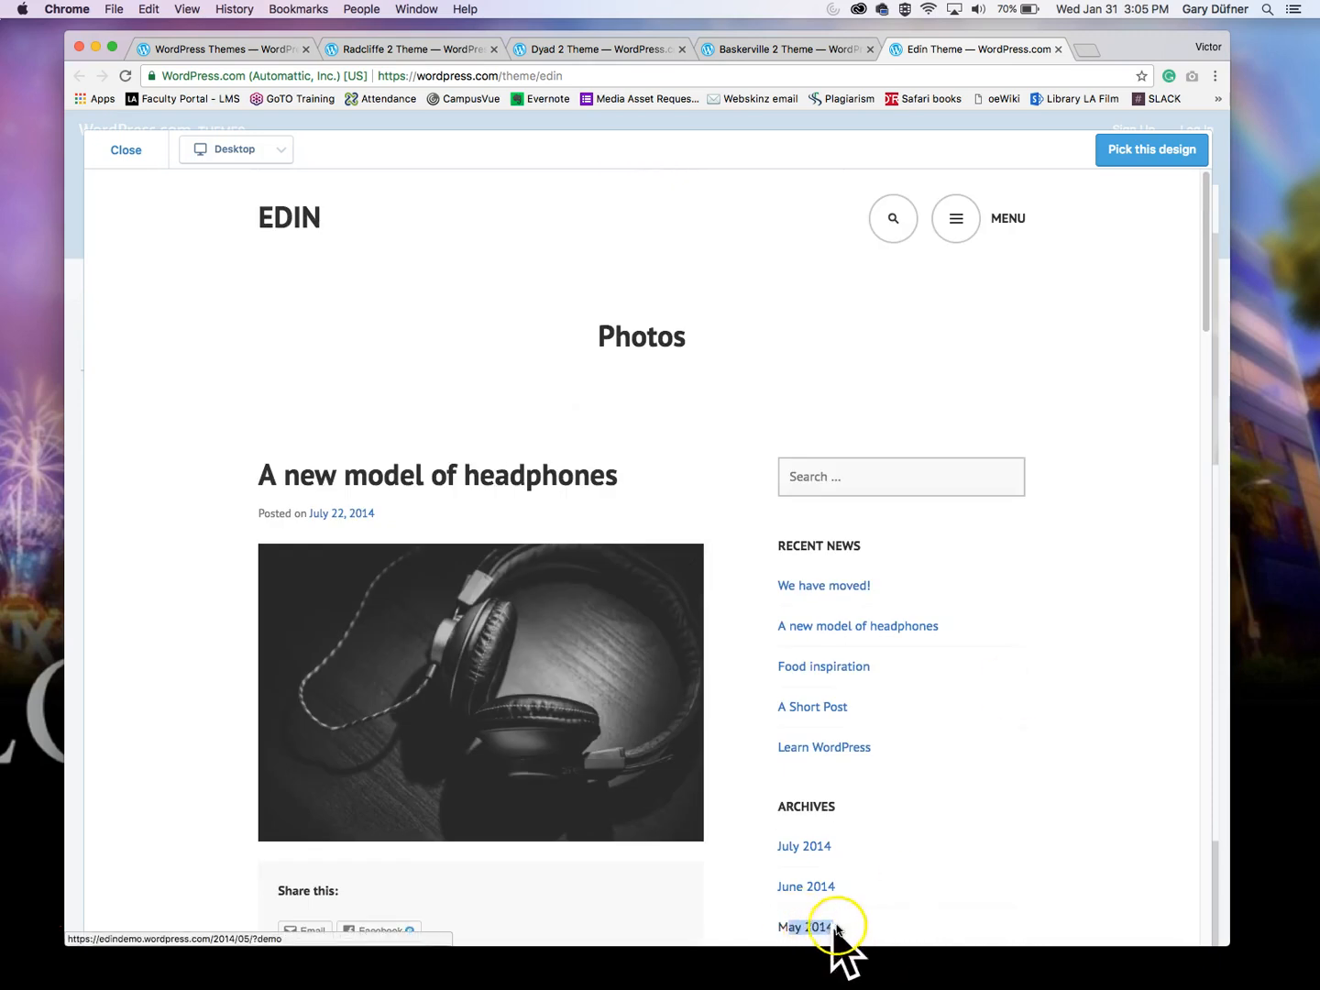
pyautogui.scroll(-8, 942, 863)
pyautogui.scroll(-2, 949, 870)
pyautogui.scroll(1, 949, 869)
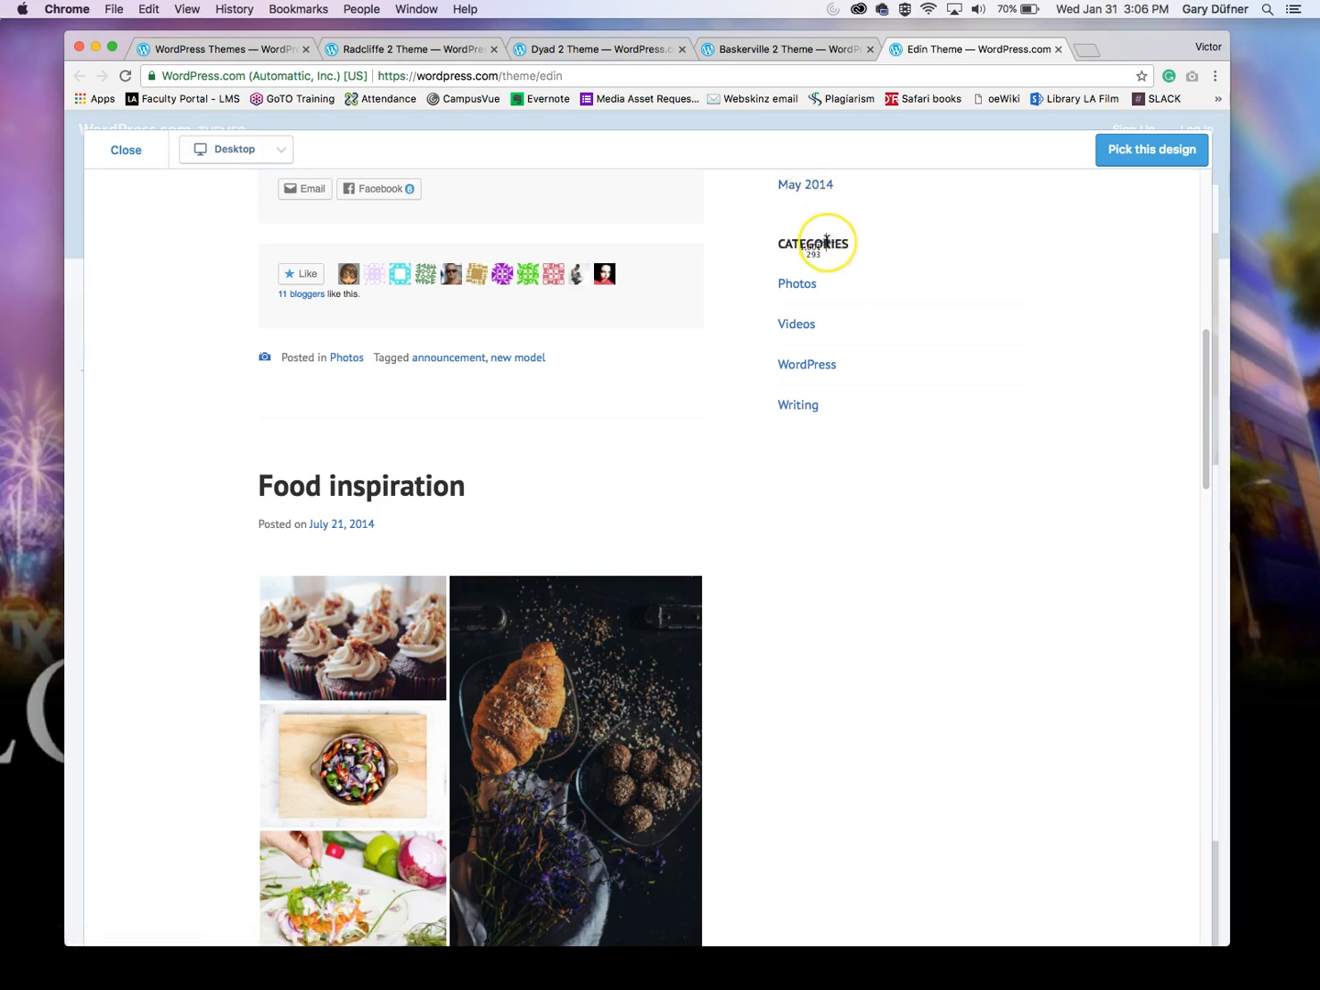
pyautogui.moveTo(78, 171); pyautogui.dragTo(1213, 967)
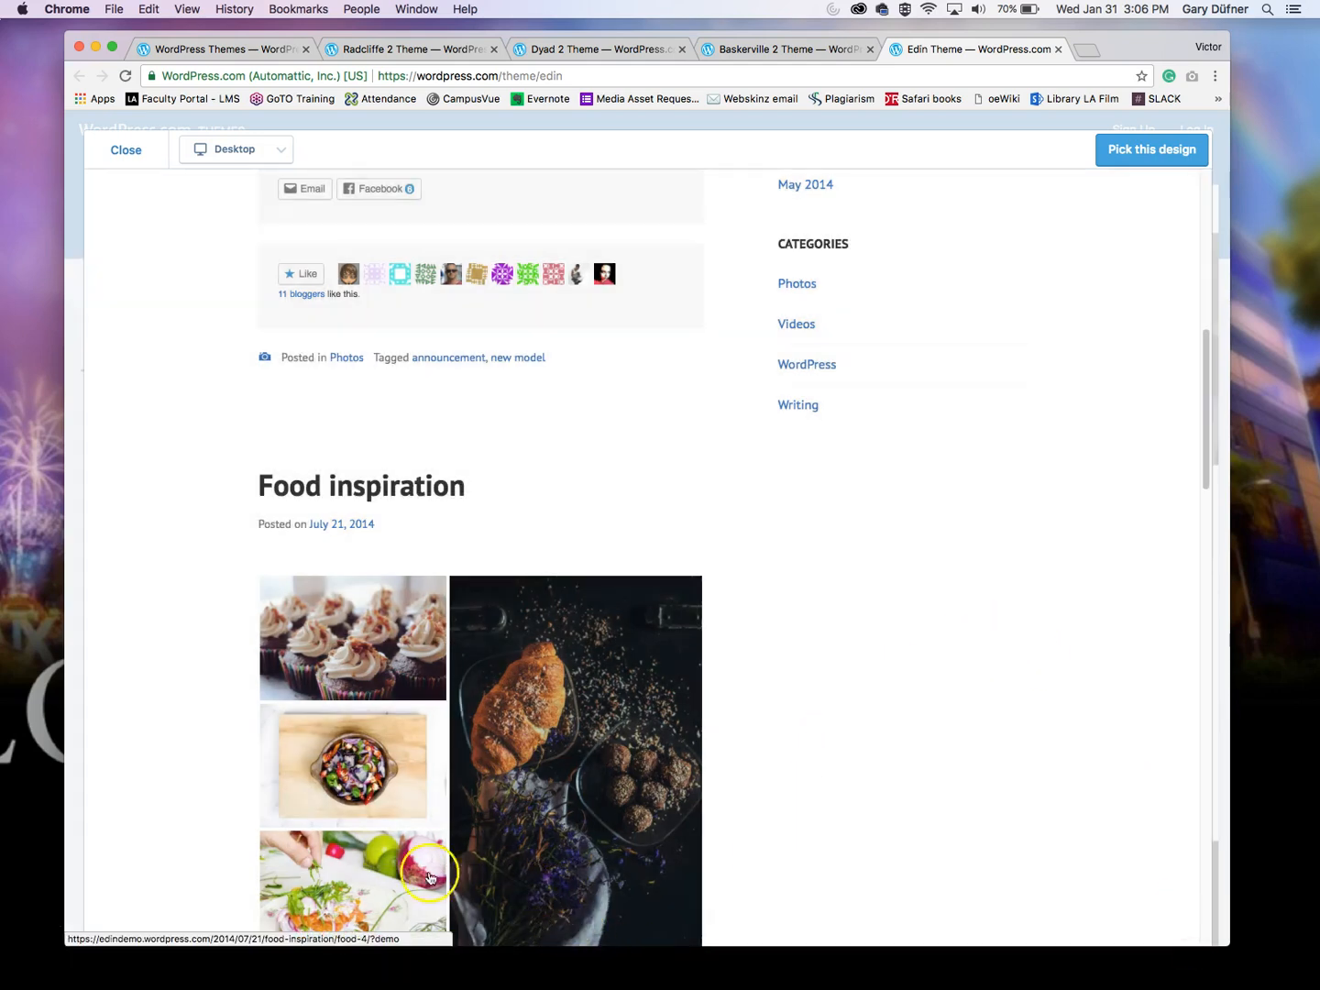
# - Capture the Photos page from the lower Food inspiration gallery through its tags line, and minimize the browser after reaching the footer
pyautogui.scroll(-6, 879, 854)
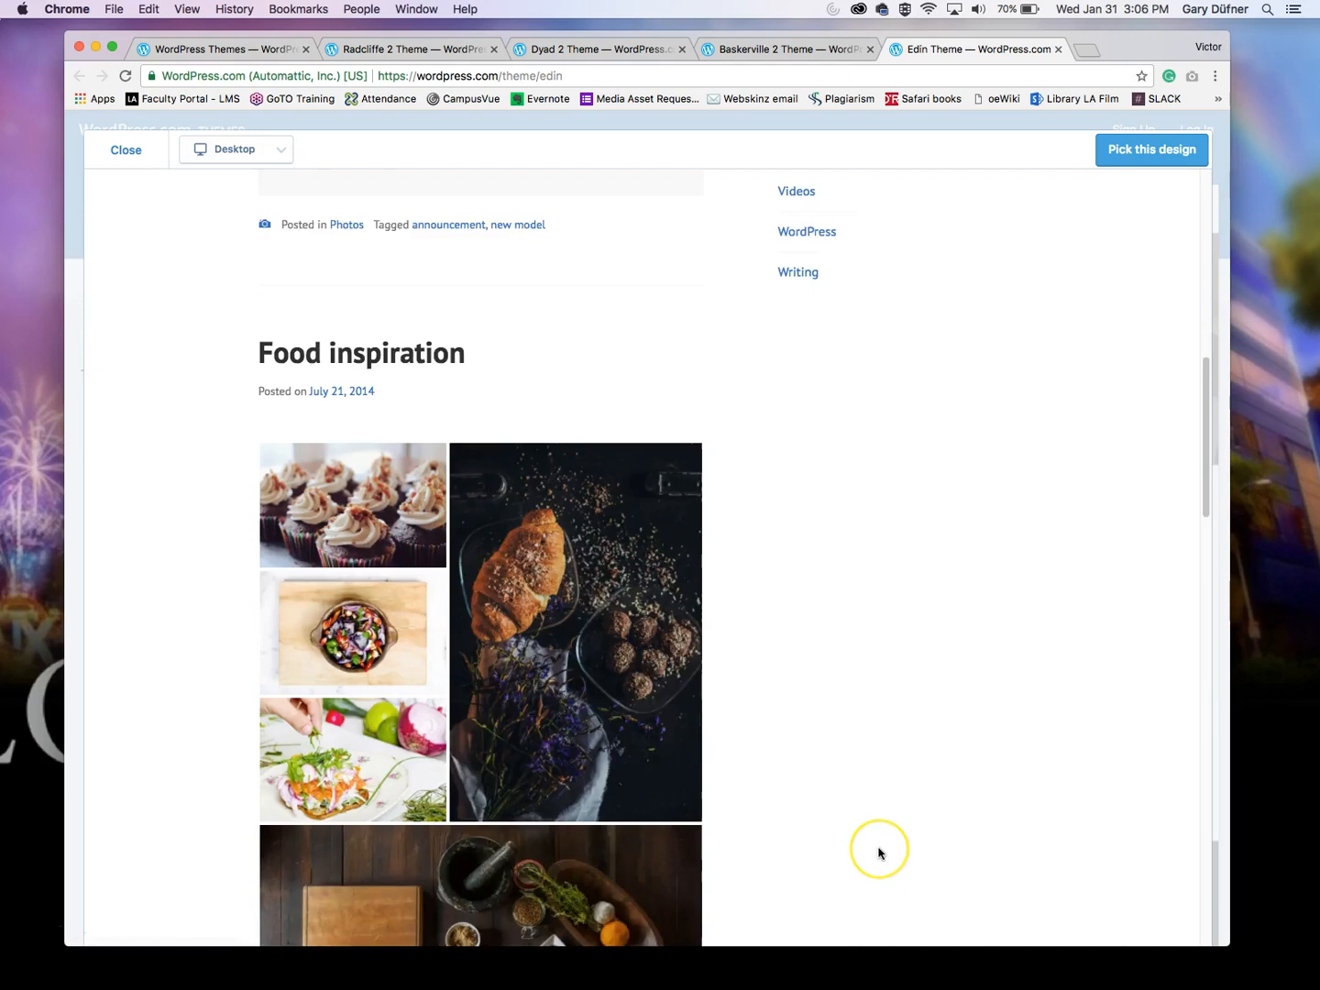
pyautogui.scroll(-1, 878, 854)
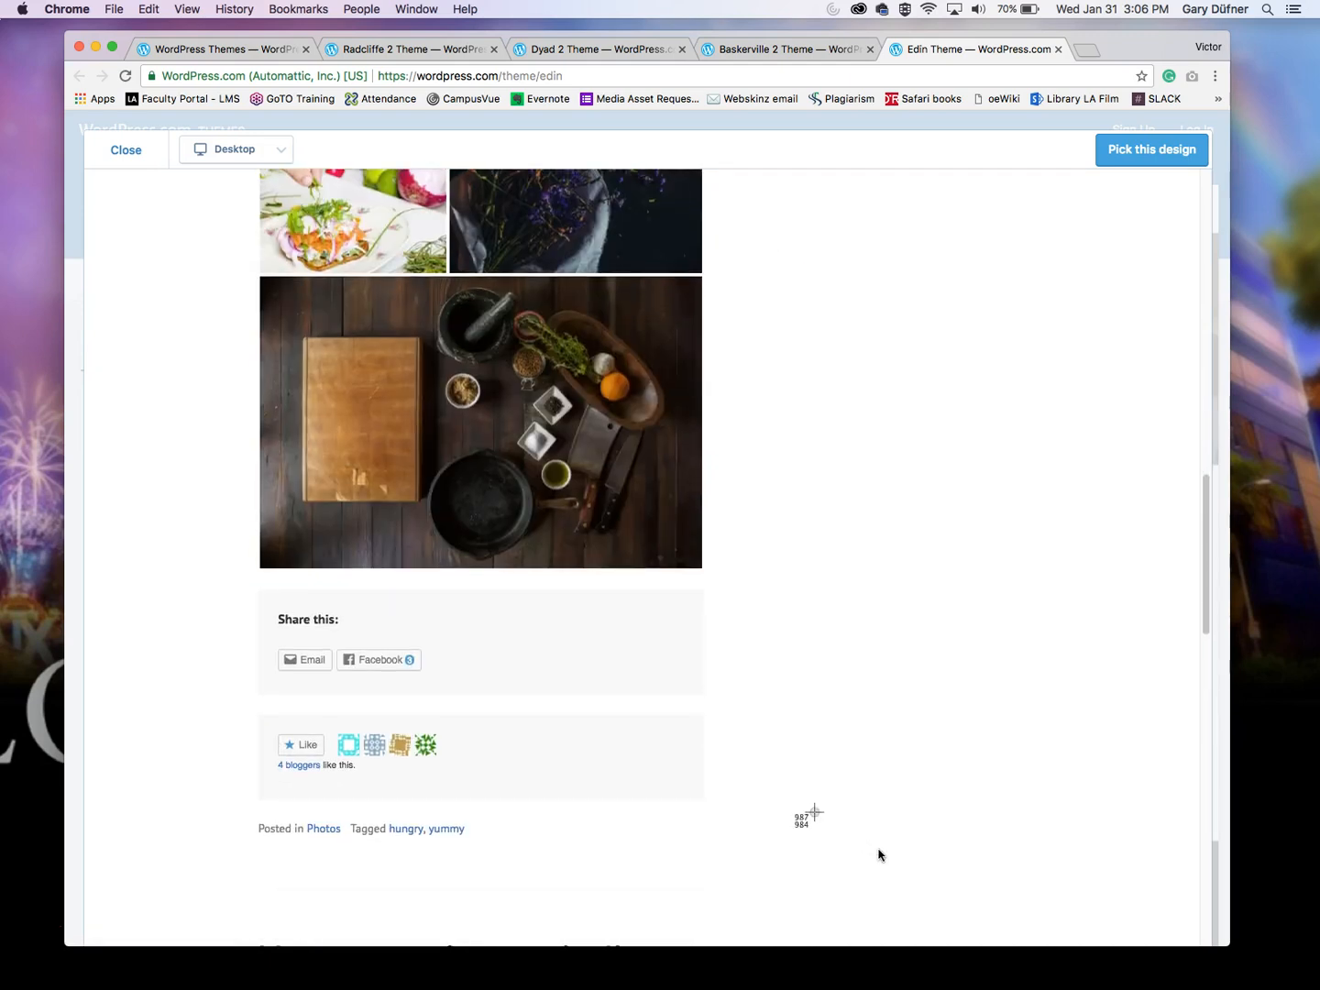
pyautogui.moveTo(78, 171); pyautogui.dragTo(1204, 959)
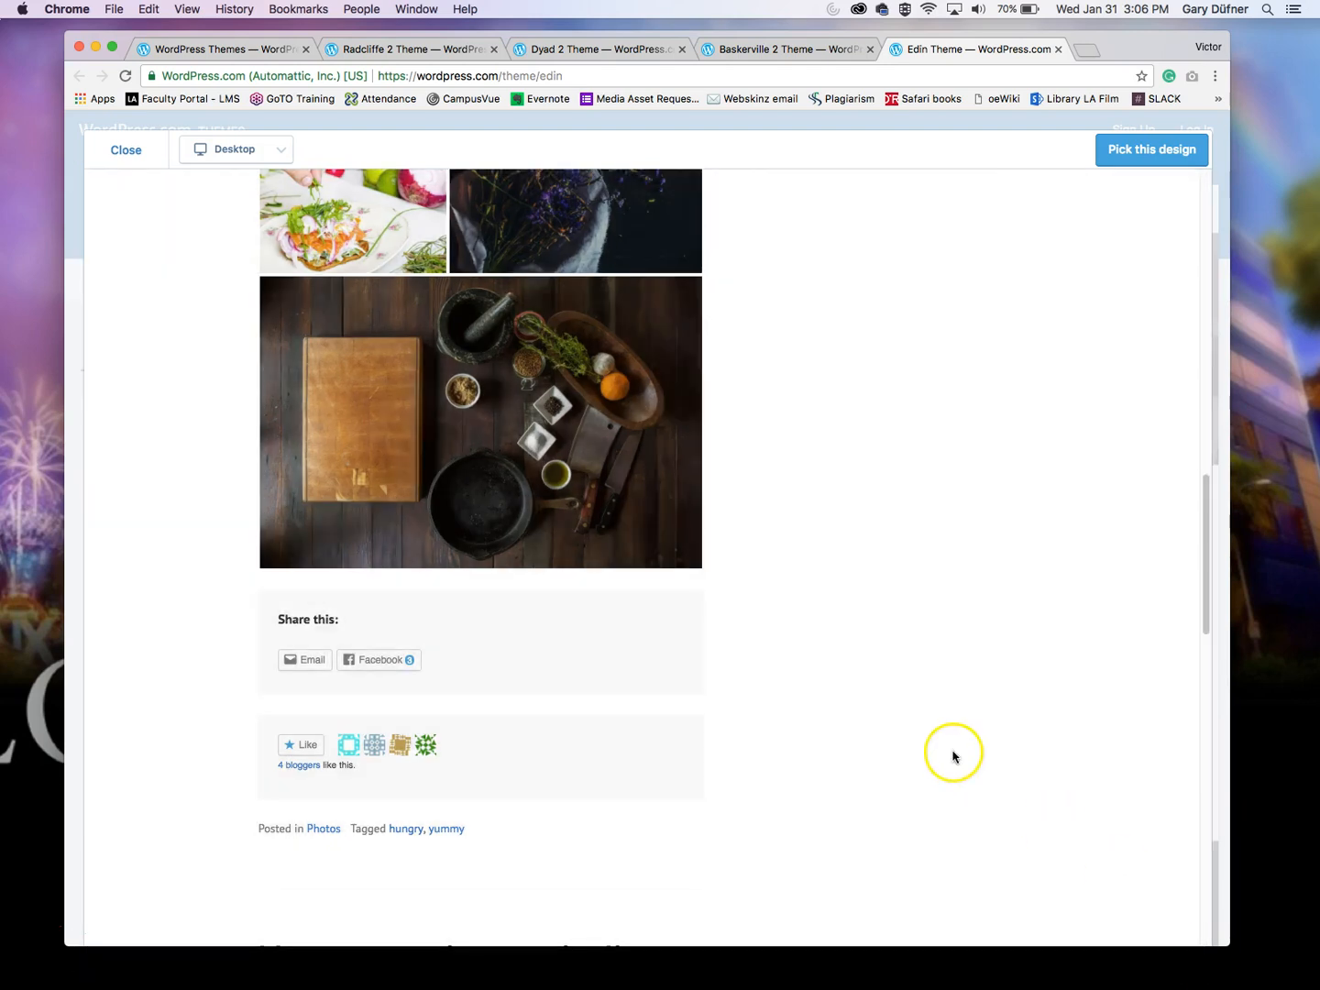
pyautogui.scroll(-5, 954, 758)
pyautogui.scroll(-10, 954, 758)
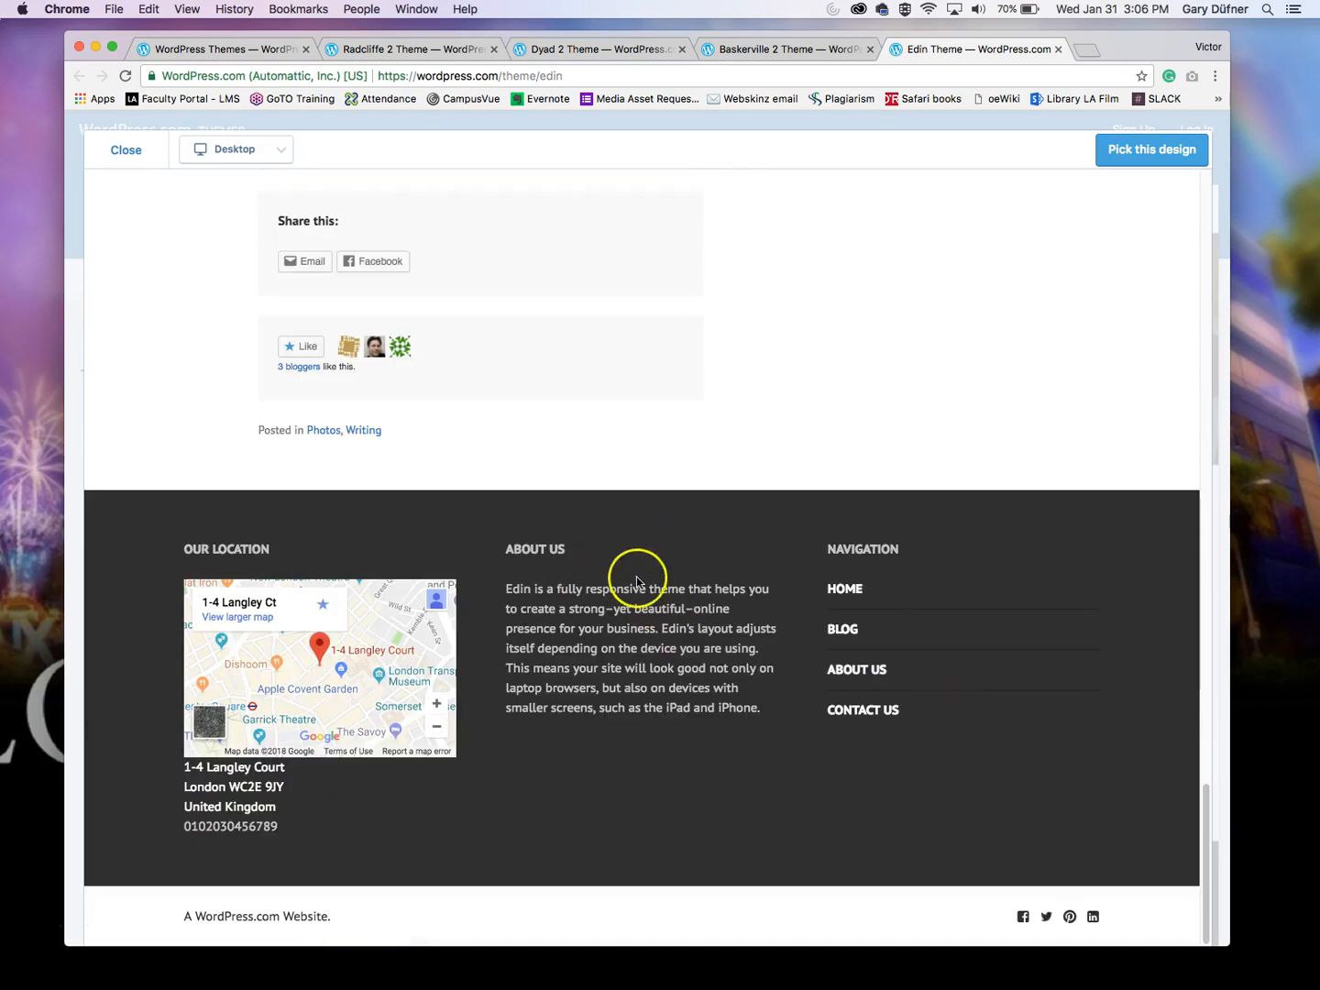
pyautogui.click(96, 48)
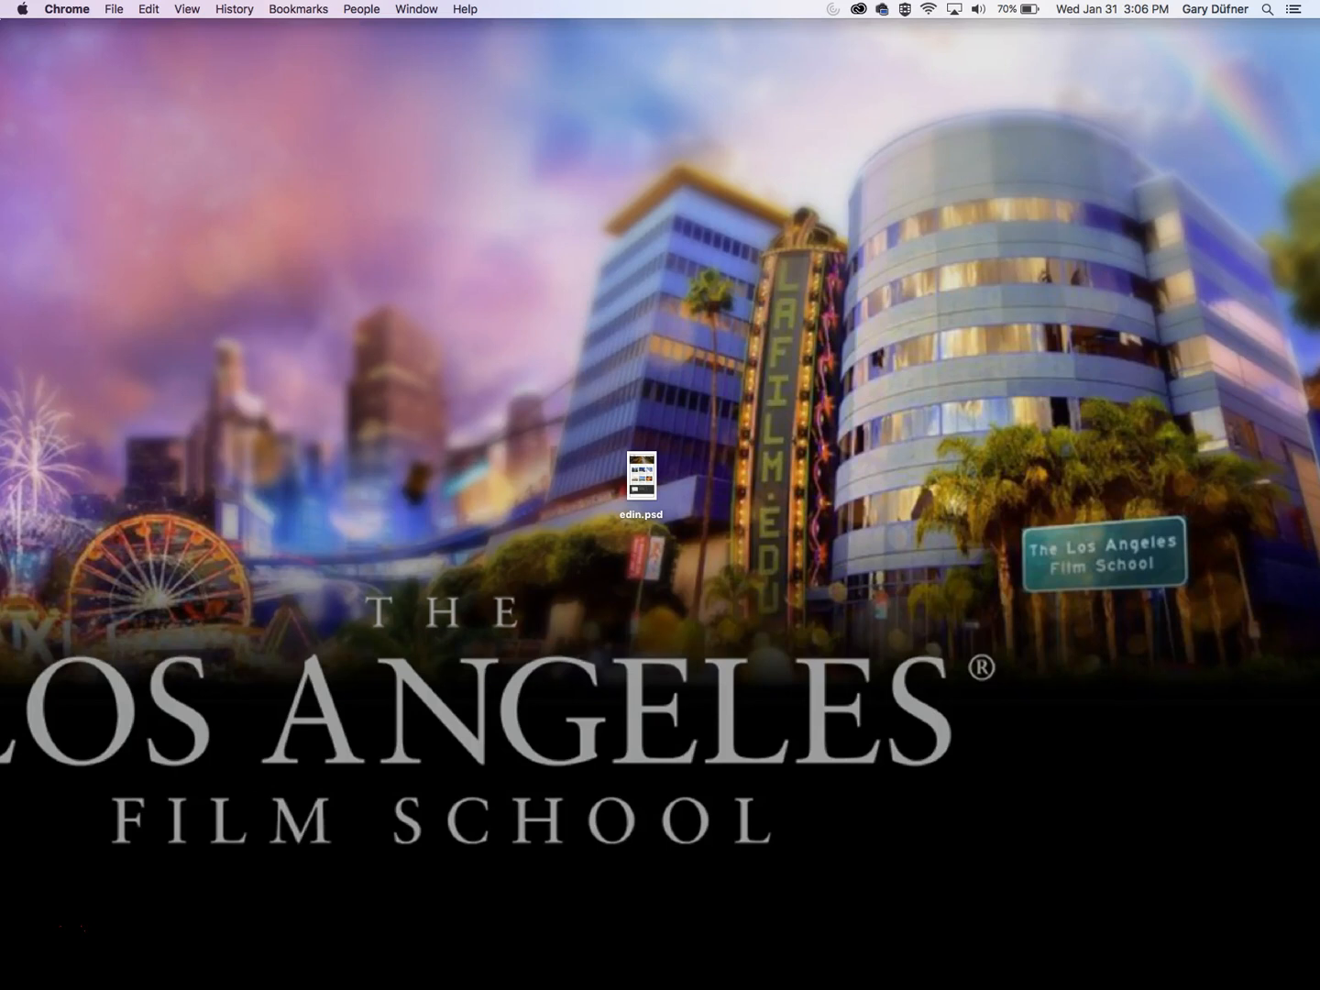
# - Select the three new screenshots on the desktop and open them in Adobe Photoshop CC 2018
pyautogui.press('super+Tab')
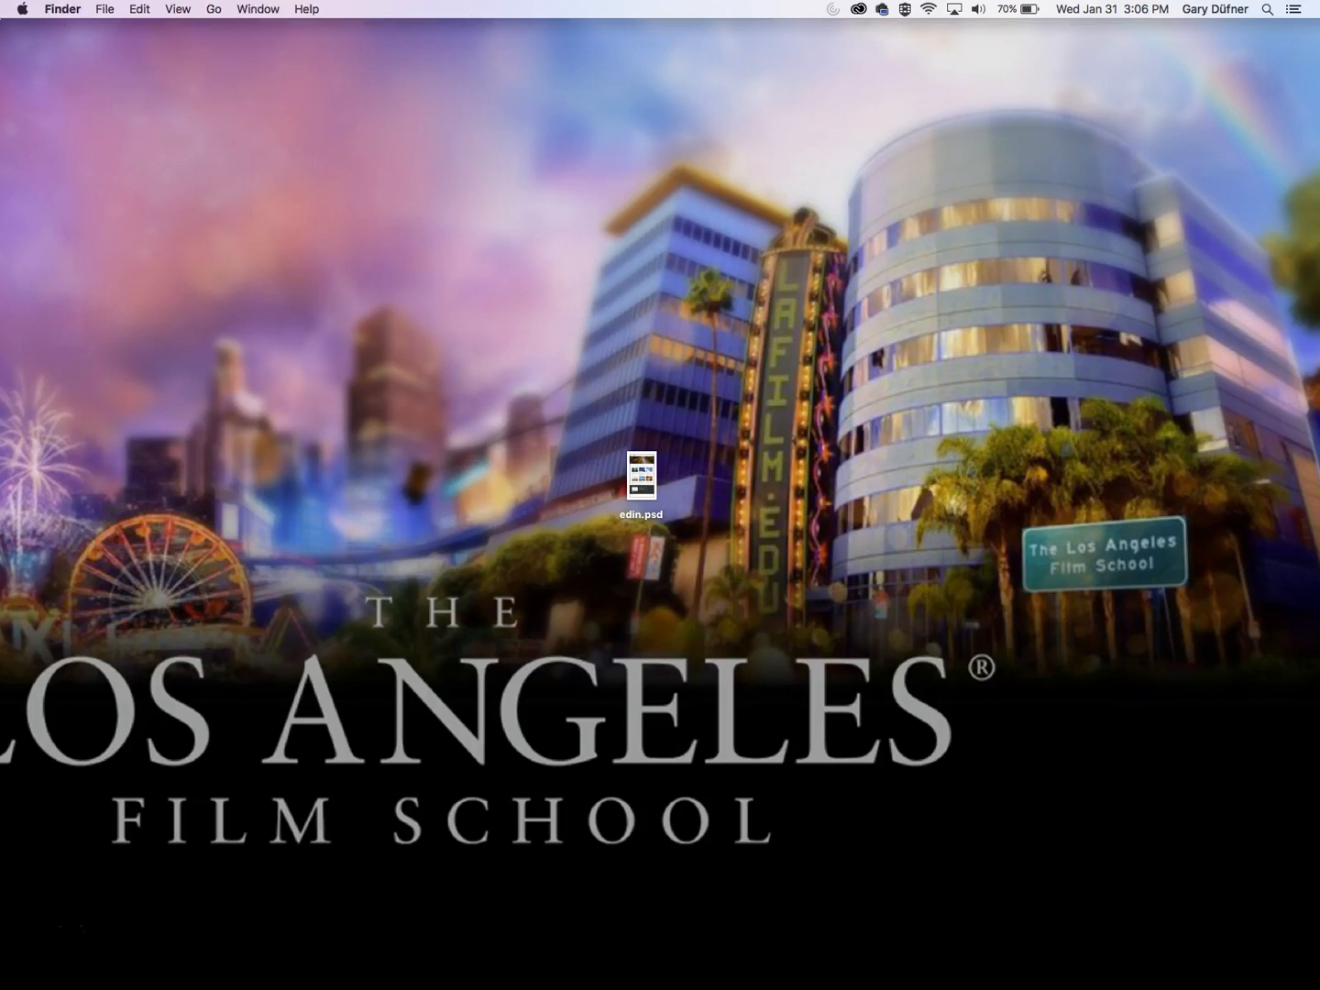
pyautogui.moveTo(919, 297); pyautogui.dragTo(879, 435)
pyautogui.click(1014, 299)
pyautogui.moveTo(807, 290); pyautogui.dragTo(1050, 601)
pyautogui.rightClick(991, 433)
pyautogui.moveTo(1008, 483)
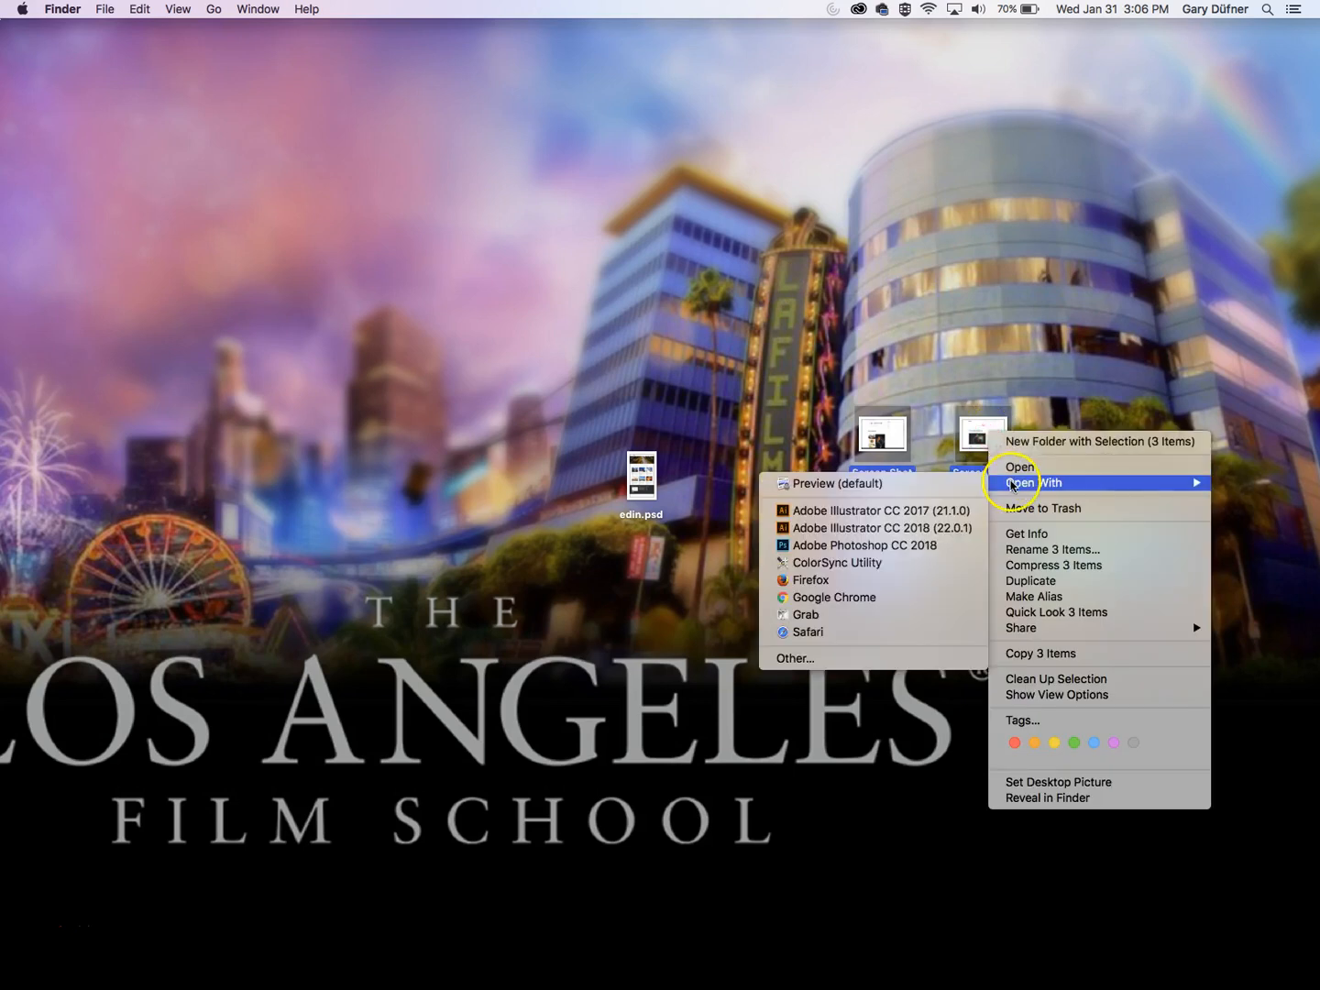
pyautogui.click(862, 545)
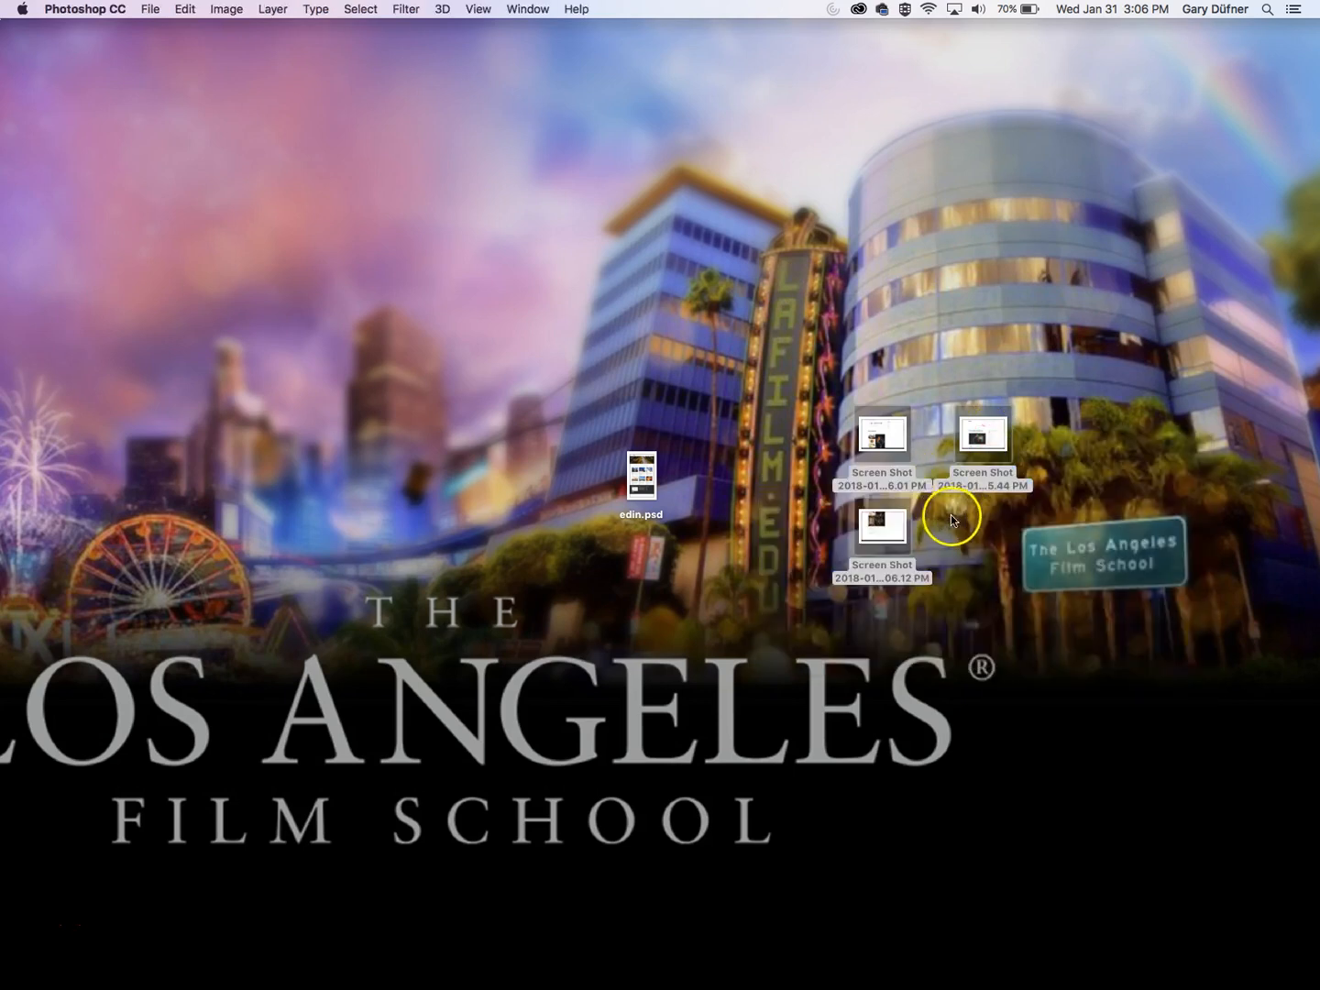
pyautogui.click(309, 78)
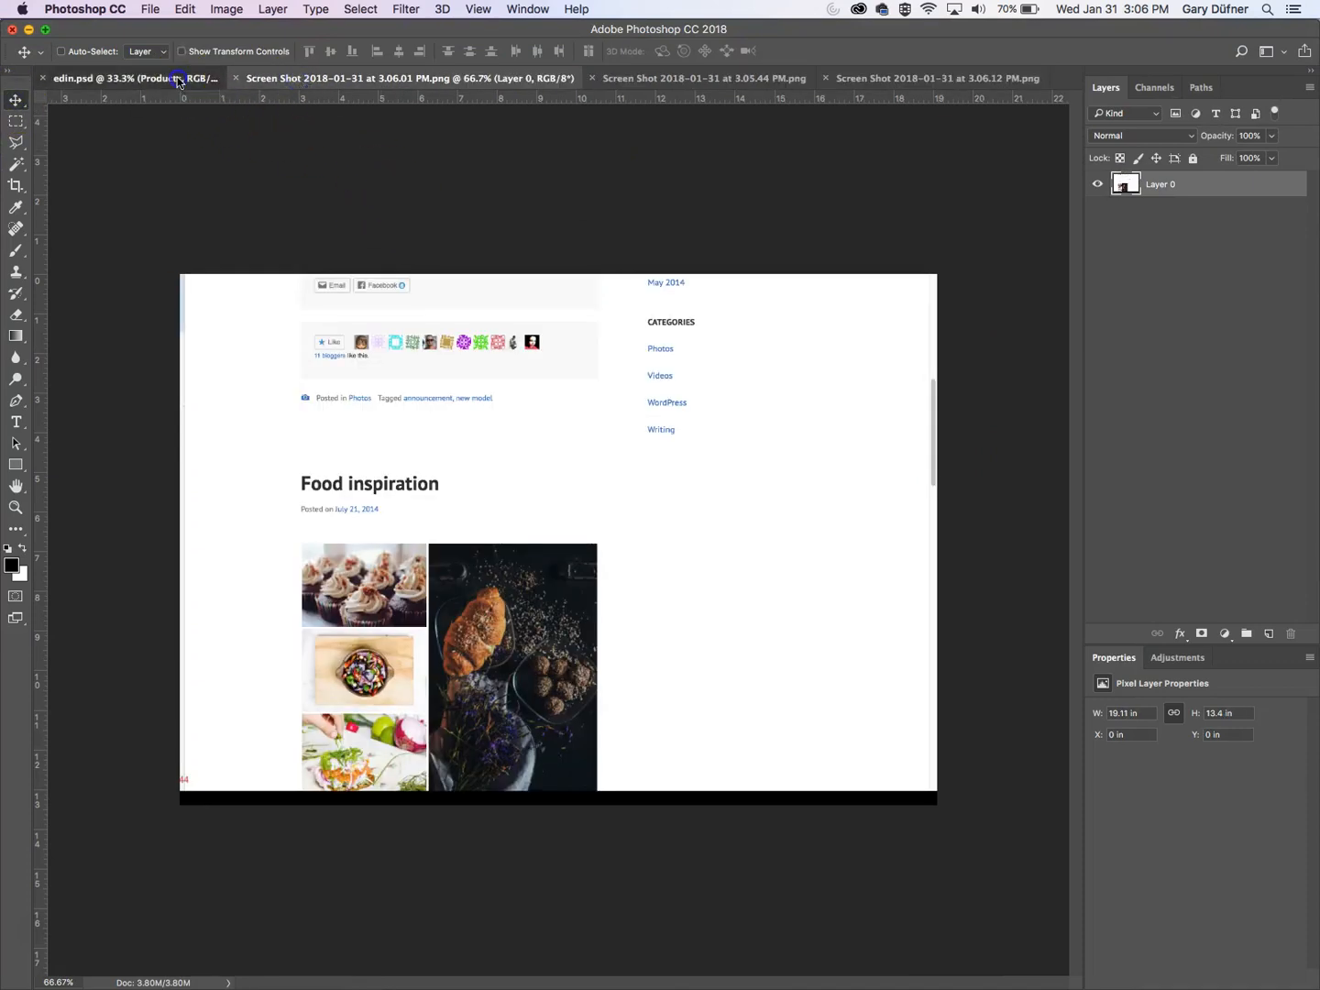
# - Copy the Photos page's top-view screenshot (3.05.44 PM) into edin.psd as a layer above Products
pyautogui.click(178, 81)
pyautogui.click(330, 80)
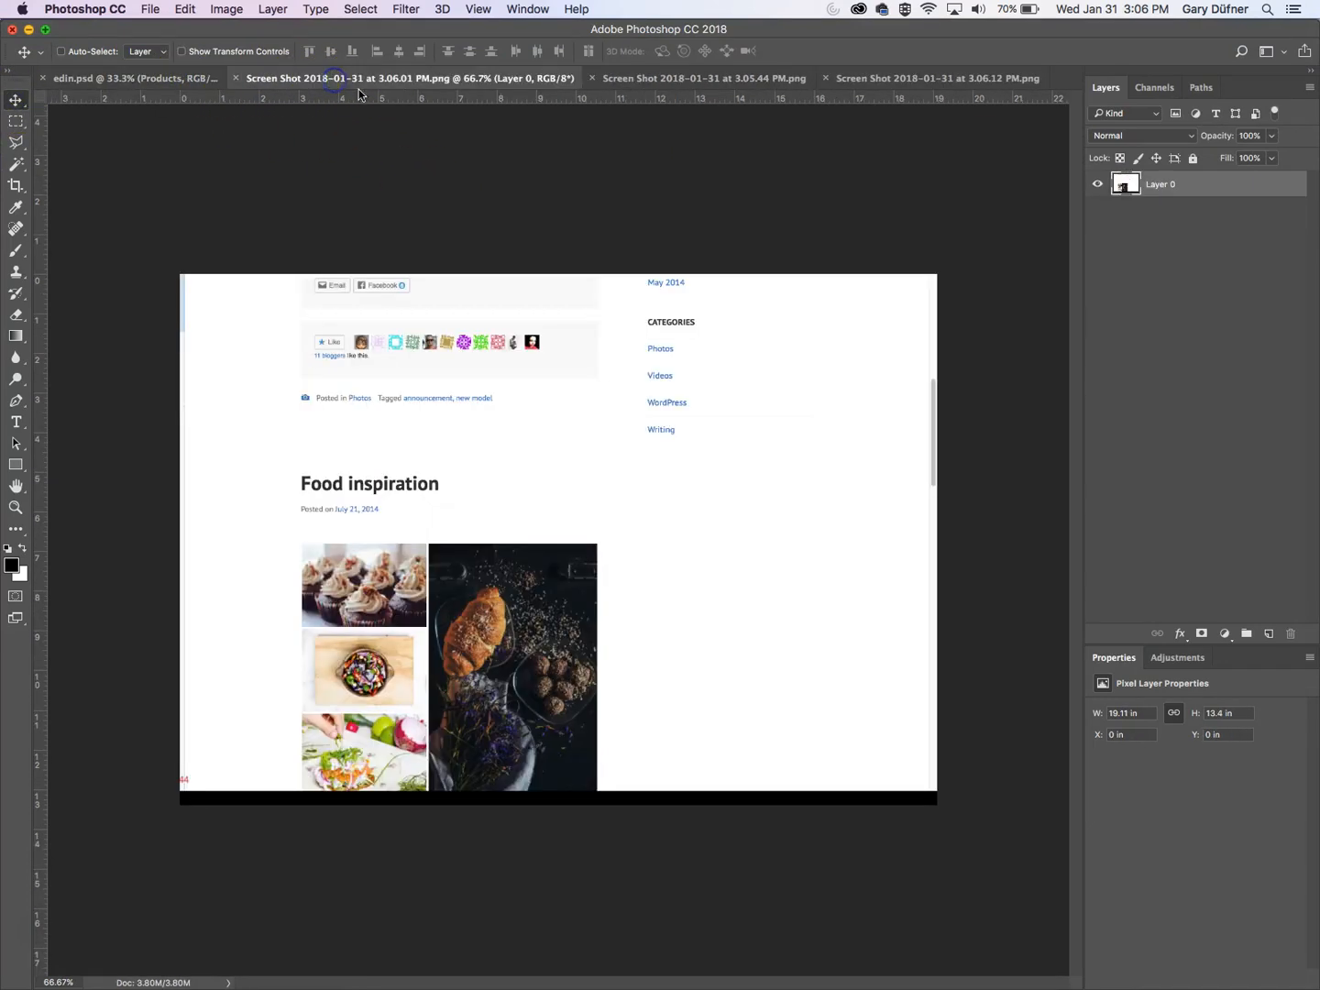
pyautogui.click(677, 84)
pyautogui.click(862, 80)
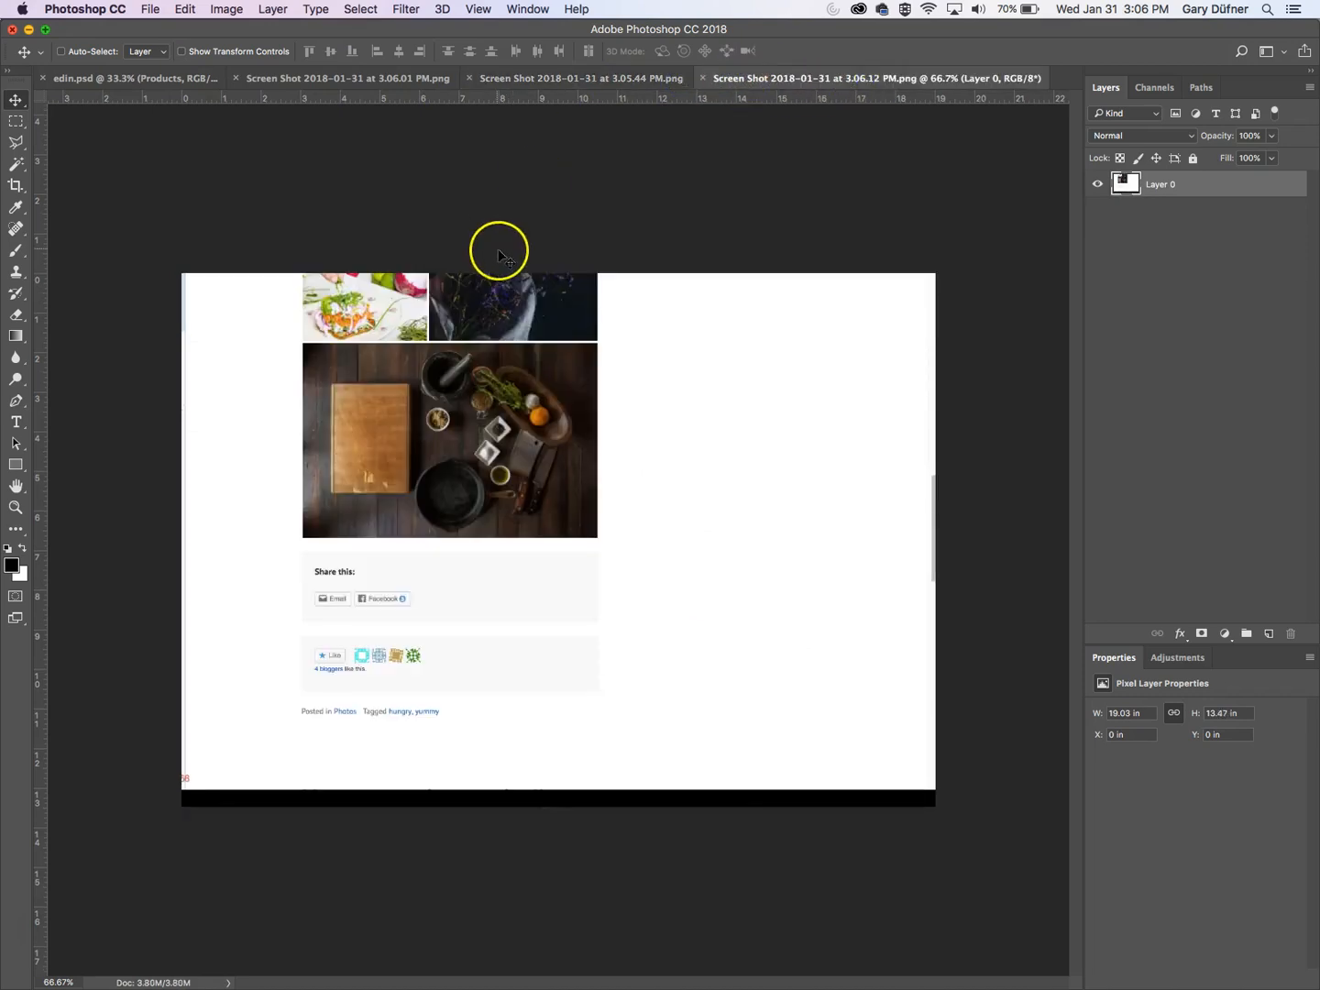
pyautogui.click(582, 80)
pyautogui.moveTo(442, 384); pyautogui.dragTo(122, 77)
pyautogui.moveTo(570, 429); pyautogui.dragTo(572, 321)
# - Align the new layer's EDIN logo with the Products page's logo at 36% opacity, and restore the layer to 100% opacity
pyautogui.moveTo(471, 277); pyautogui.dragTo(557, 465)
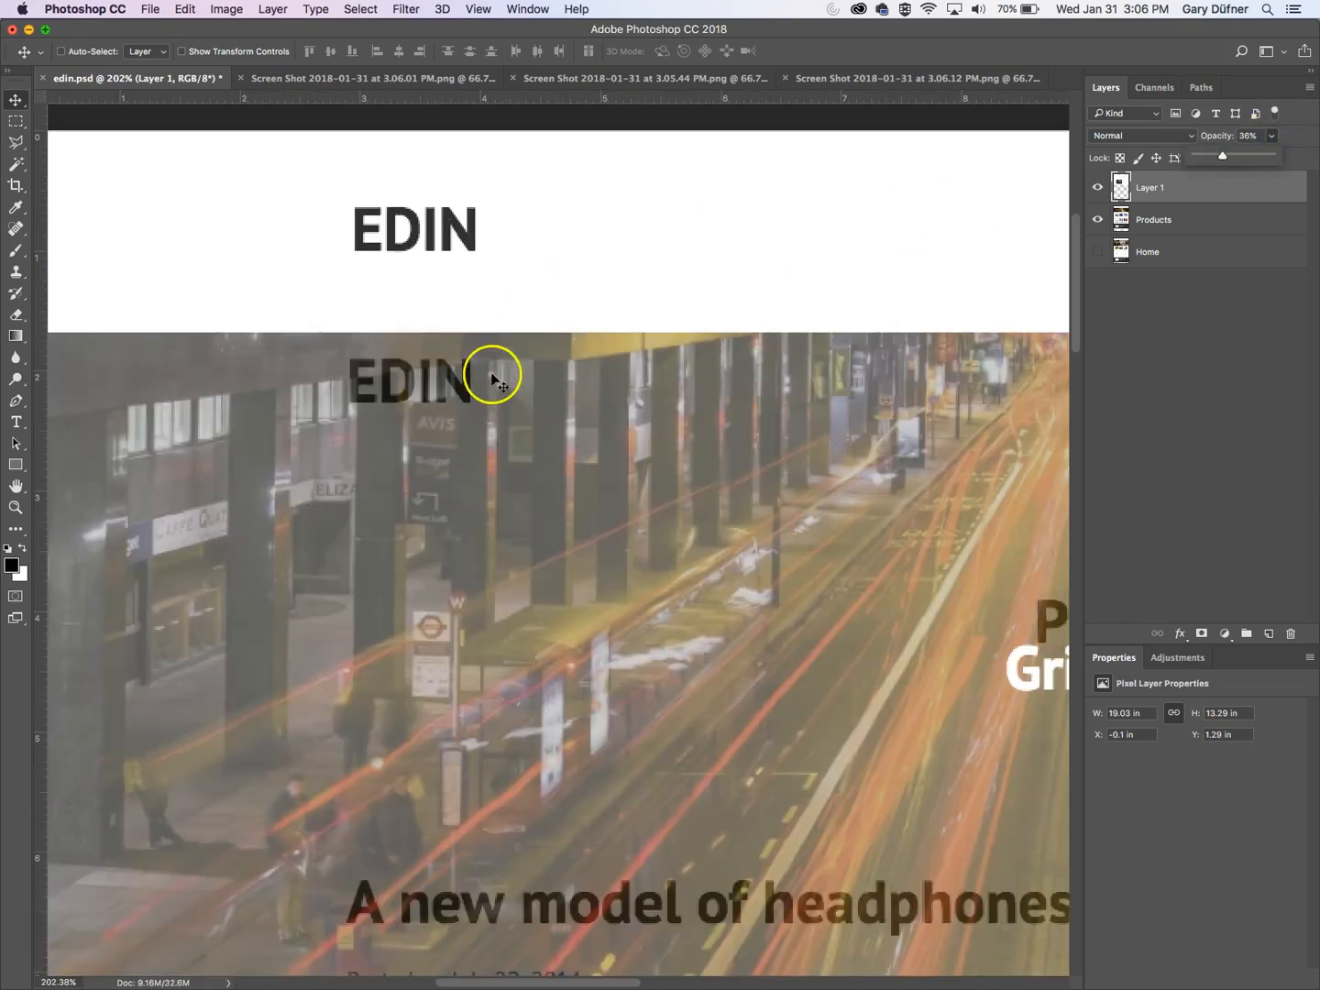
pyautogui.moveTo(493, 374); pyautogui.dragTo(490, 269)
pyautogui.press('Right')
pyautogui.press('Right')
pyautogui.press('Right')
pyautogui.press('Up')
pyautogui.press('Up')
pyautogui.press('Up')
pyautogui.press('Up')
pyautogui.press('Up')
pyautogui.press('Up')
pyautogui.press('Up')
pyautogui.press('Up')
pyautogui.press('Up')
pyautogui.press('Up')
pyautogui.press('Up')
pyautogui.press('Up')
pyautogui.press('Up')
pyautogui.press('Up')
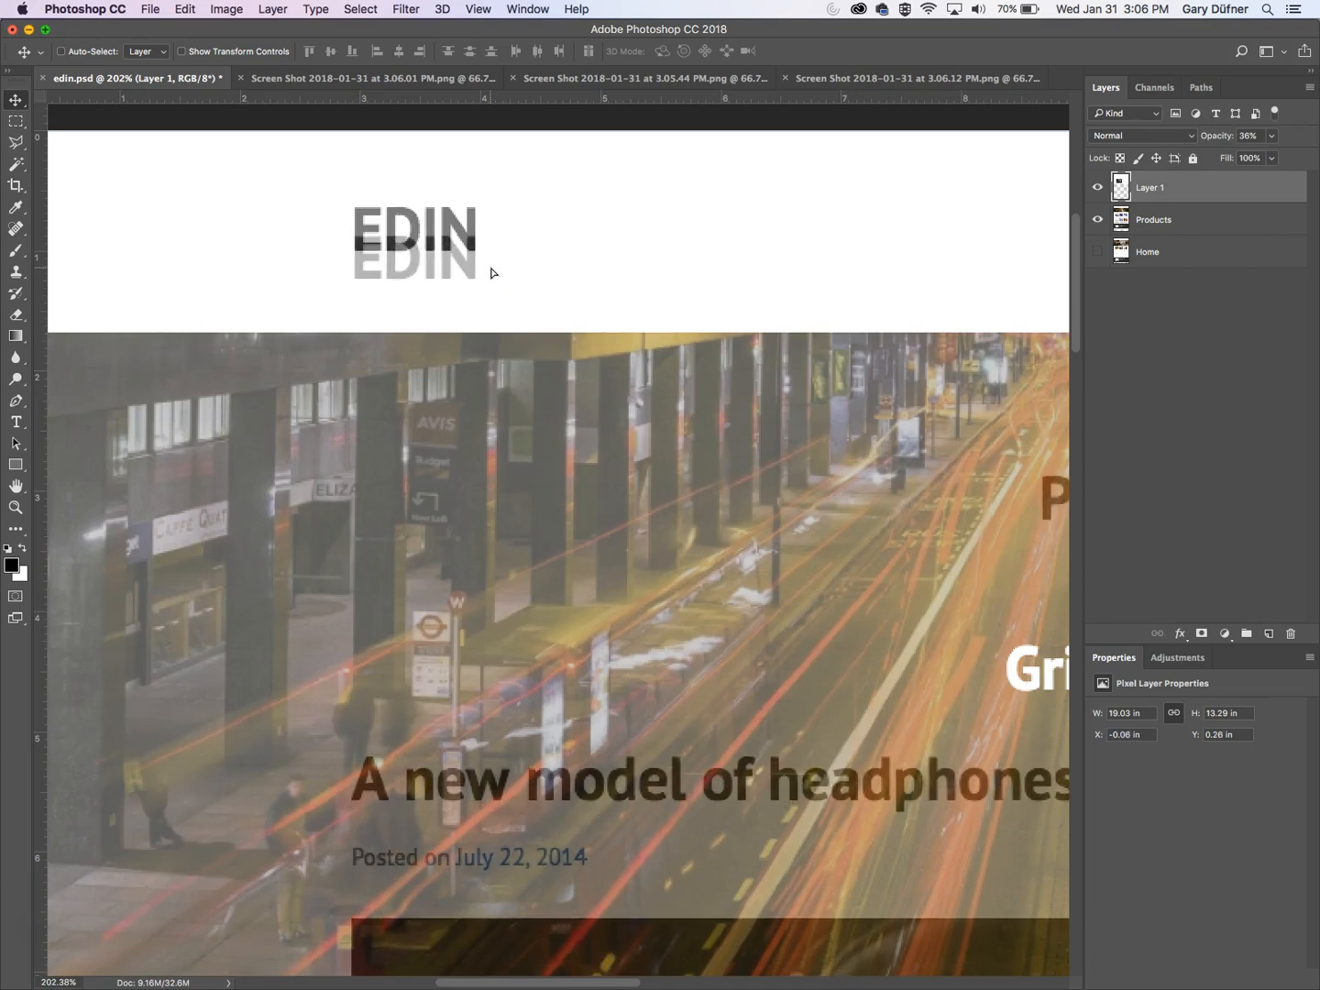
pyautogui.press('Up')
pyautogui.press('Up')
pyautogui.press('Up')
pyautogui.press('Up')
pyautogui.press('Up')
pyautogui.press('Up')
pyautogui.press('Up')
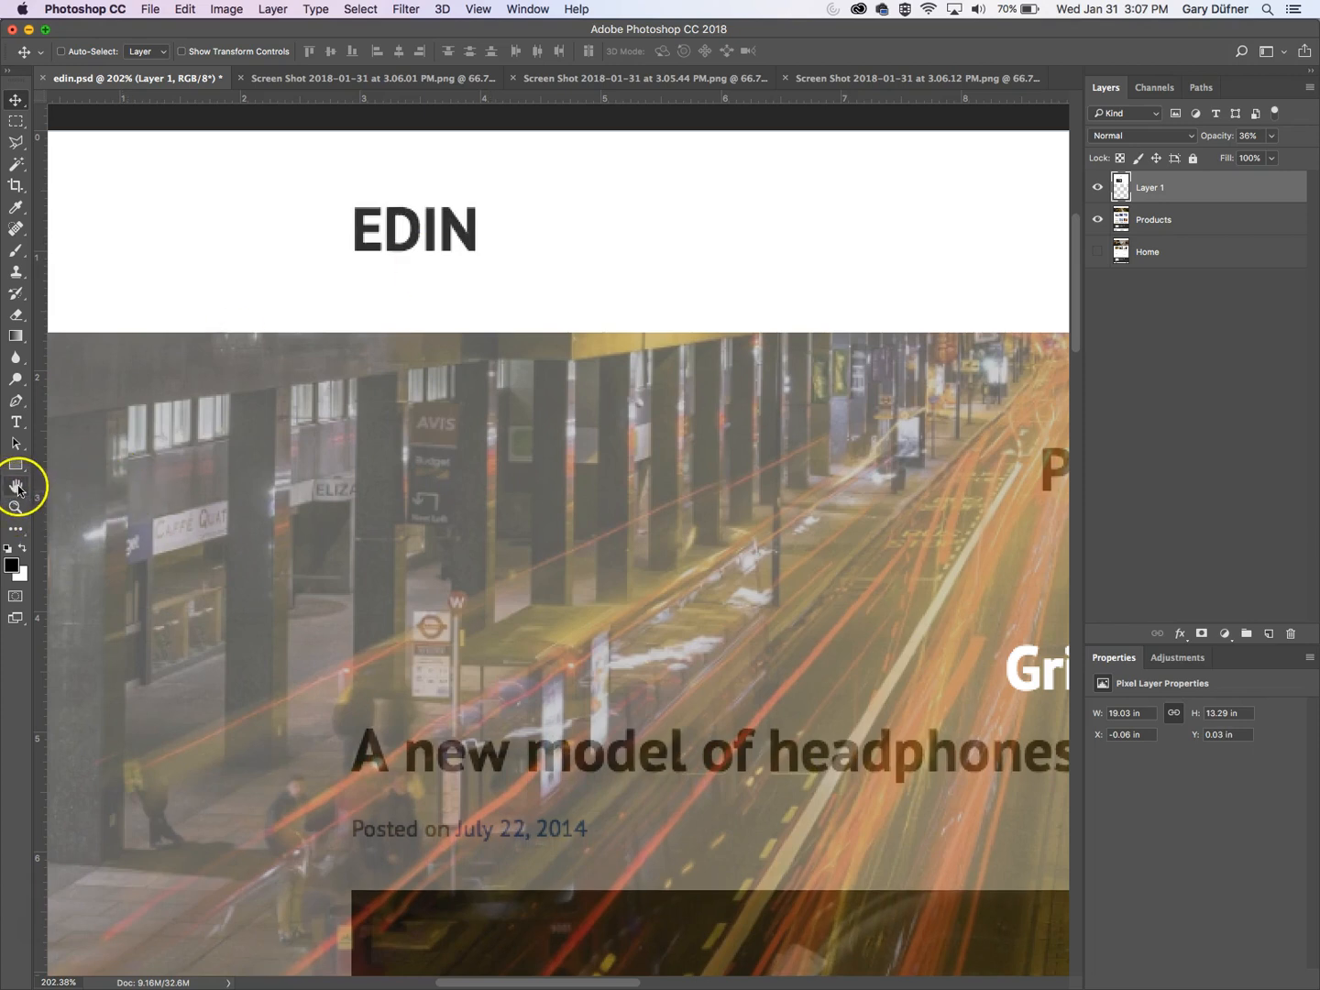
pyautogui.doubleClick(18, 489)
pyautogui.click(1272, 137)
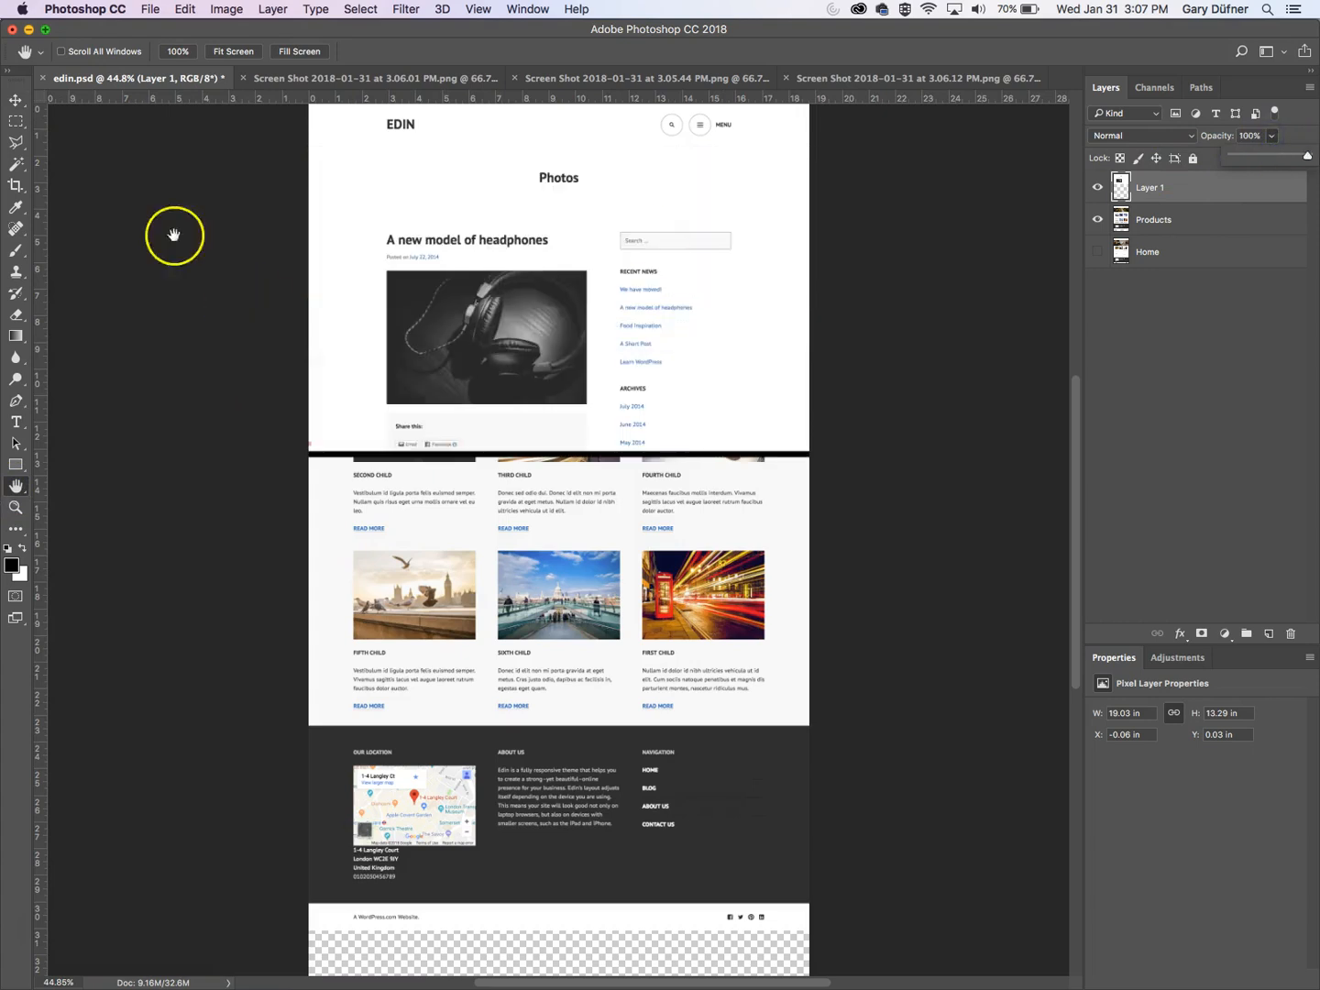
# - Hide the Products layer and remove the black strip along the lower edge of the Photos page's top view
pyautogui.click(17, 122)
pyautogui.click(1098, 221)
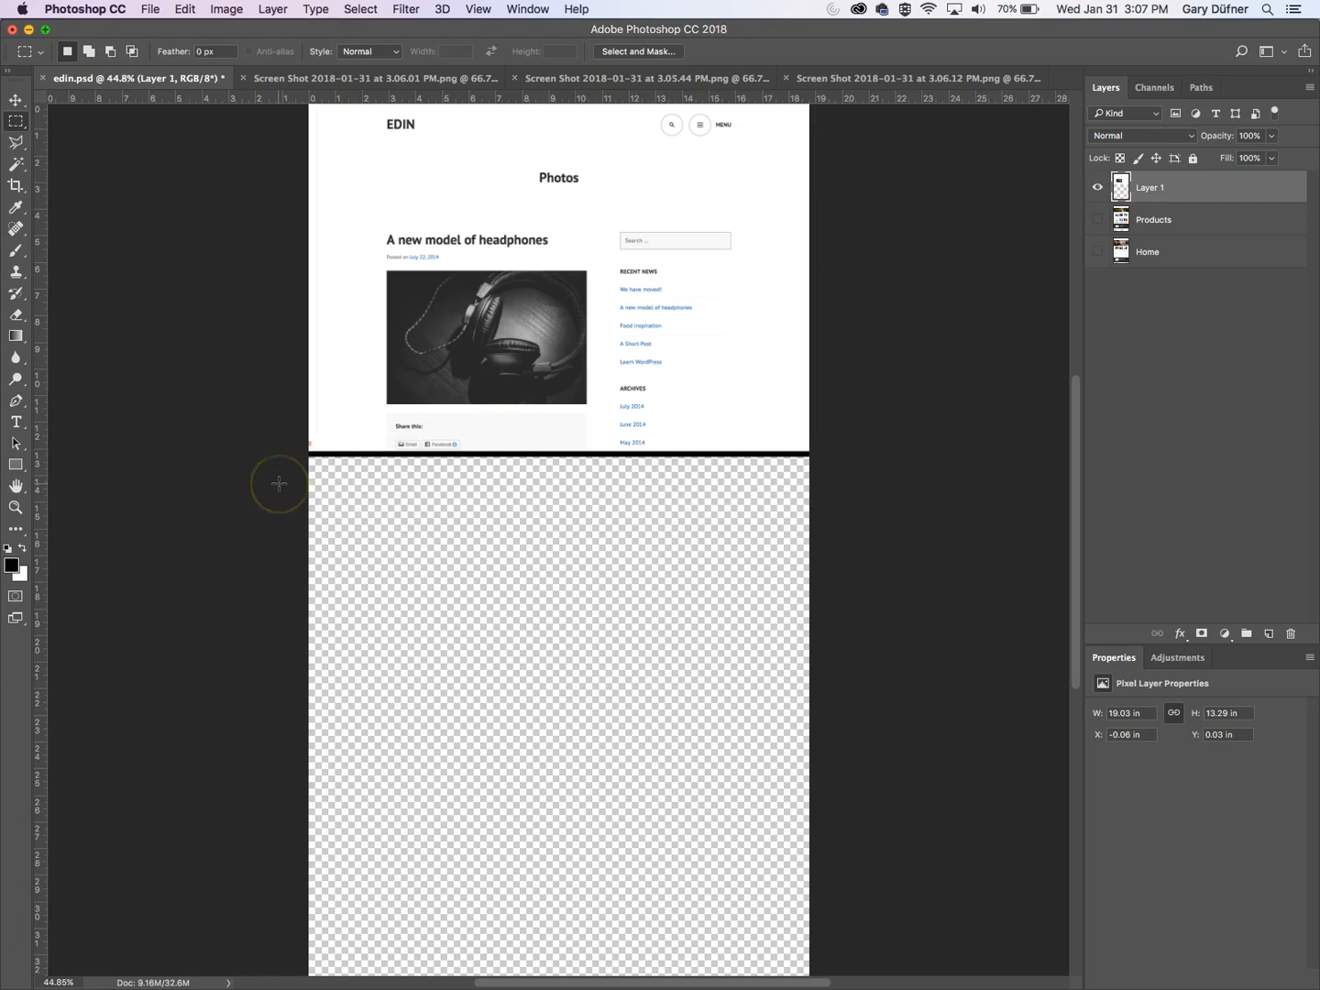
pyautogui.moveTo(288, 479); pyautogui.dragTo(877, 449)
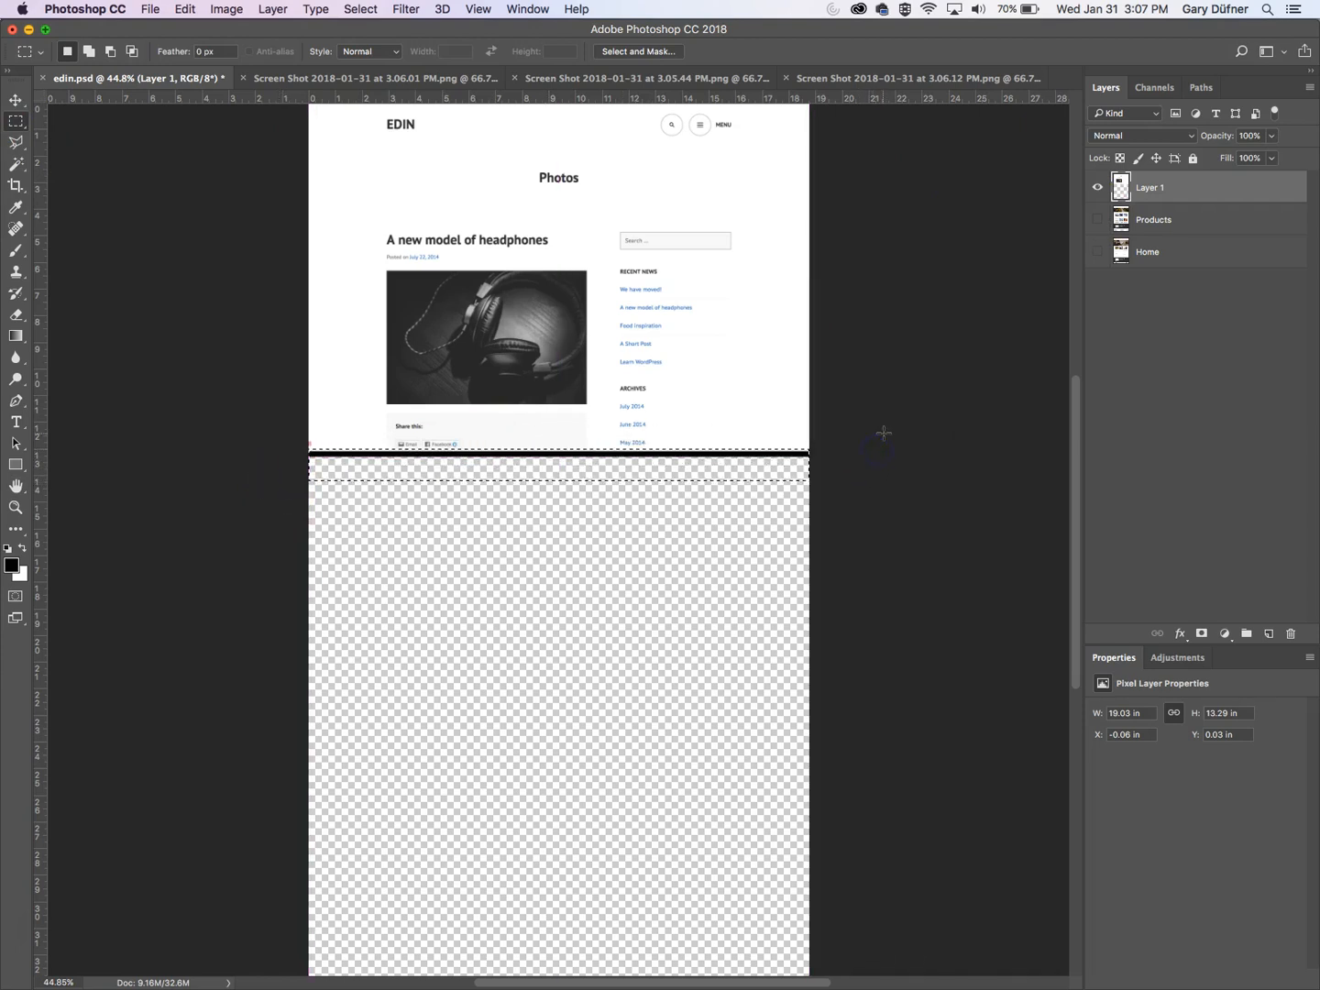
pyautogui.press('super+d')
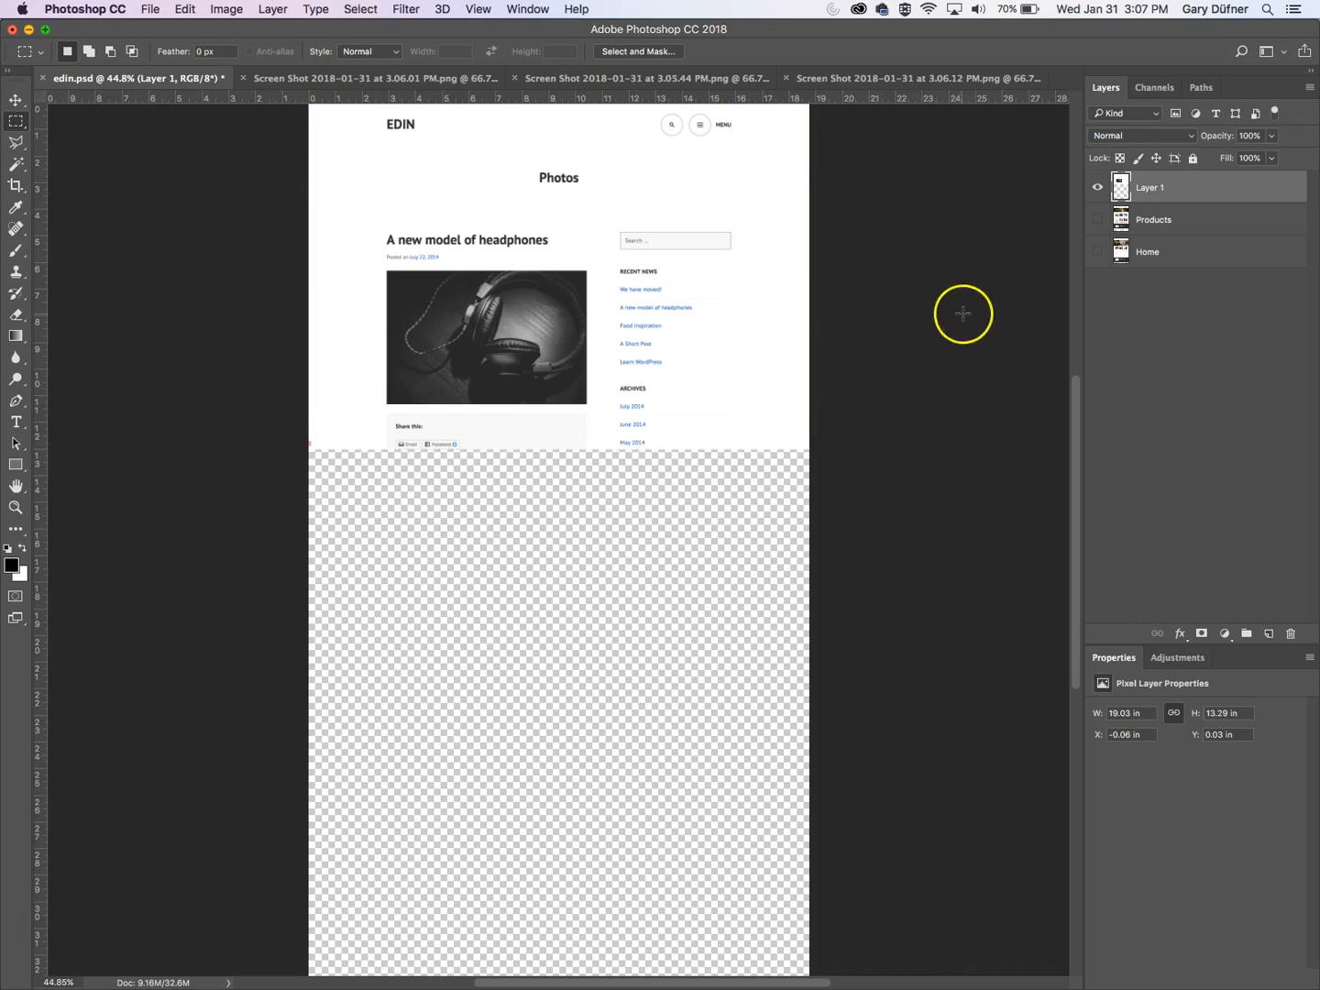
# - Copy the 3.06.01 PM screenshot into edin.psd and place it roughly over the Archives list of the top view
pyautogui.click(16, 100)
pyautogui.click(421, 81)
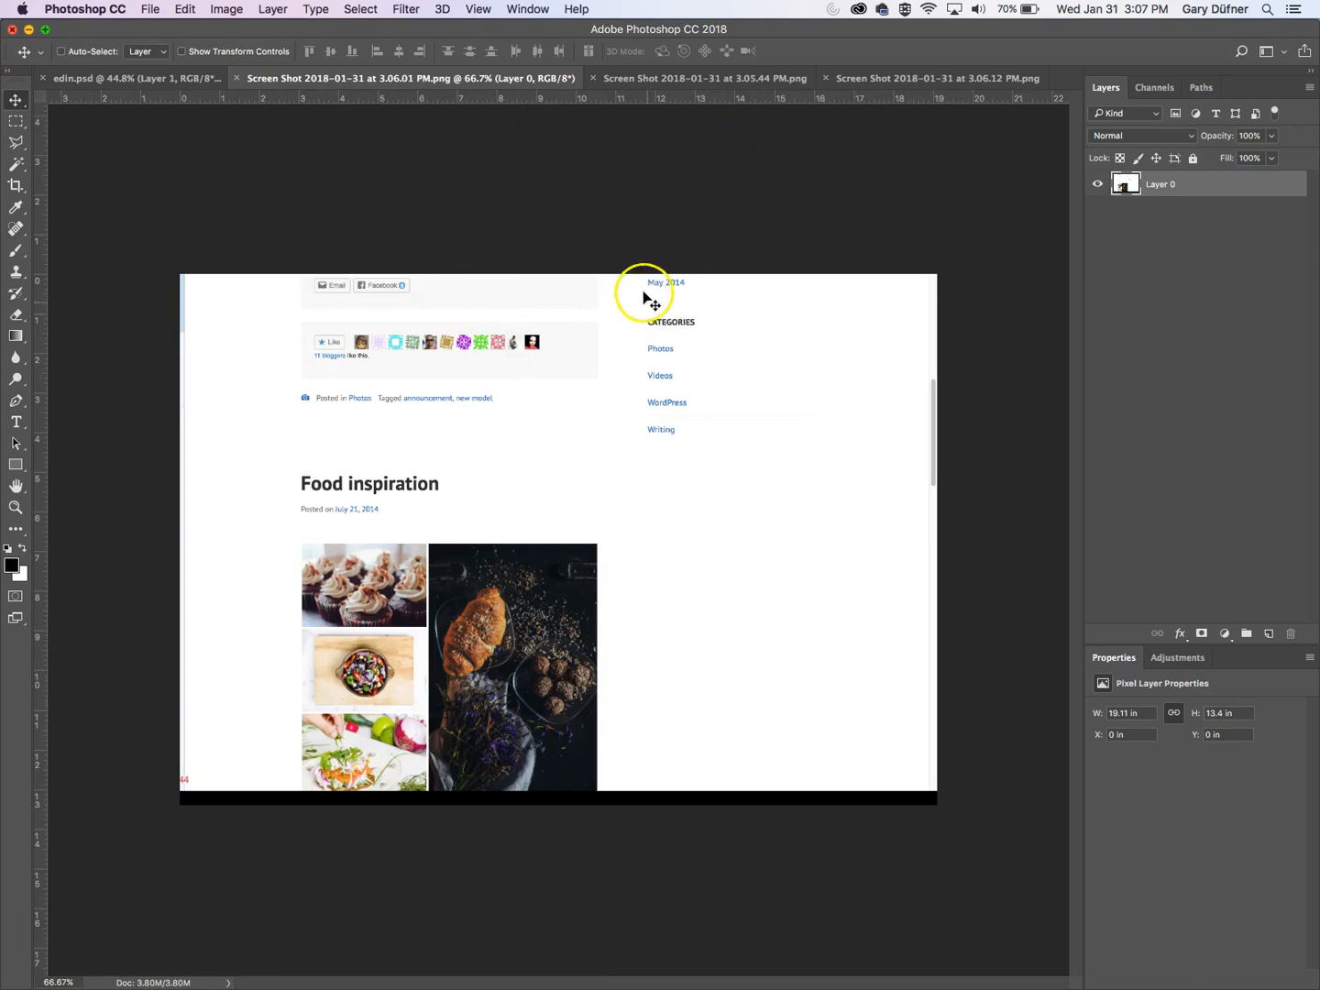
pyautogui.moveTo(630, 291); pyautogui.dragTo(134, 75)
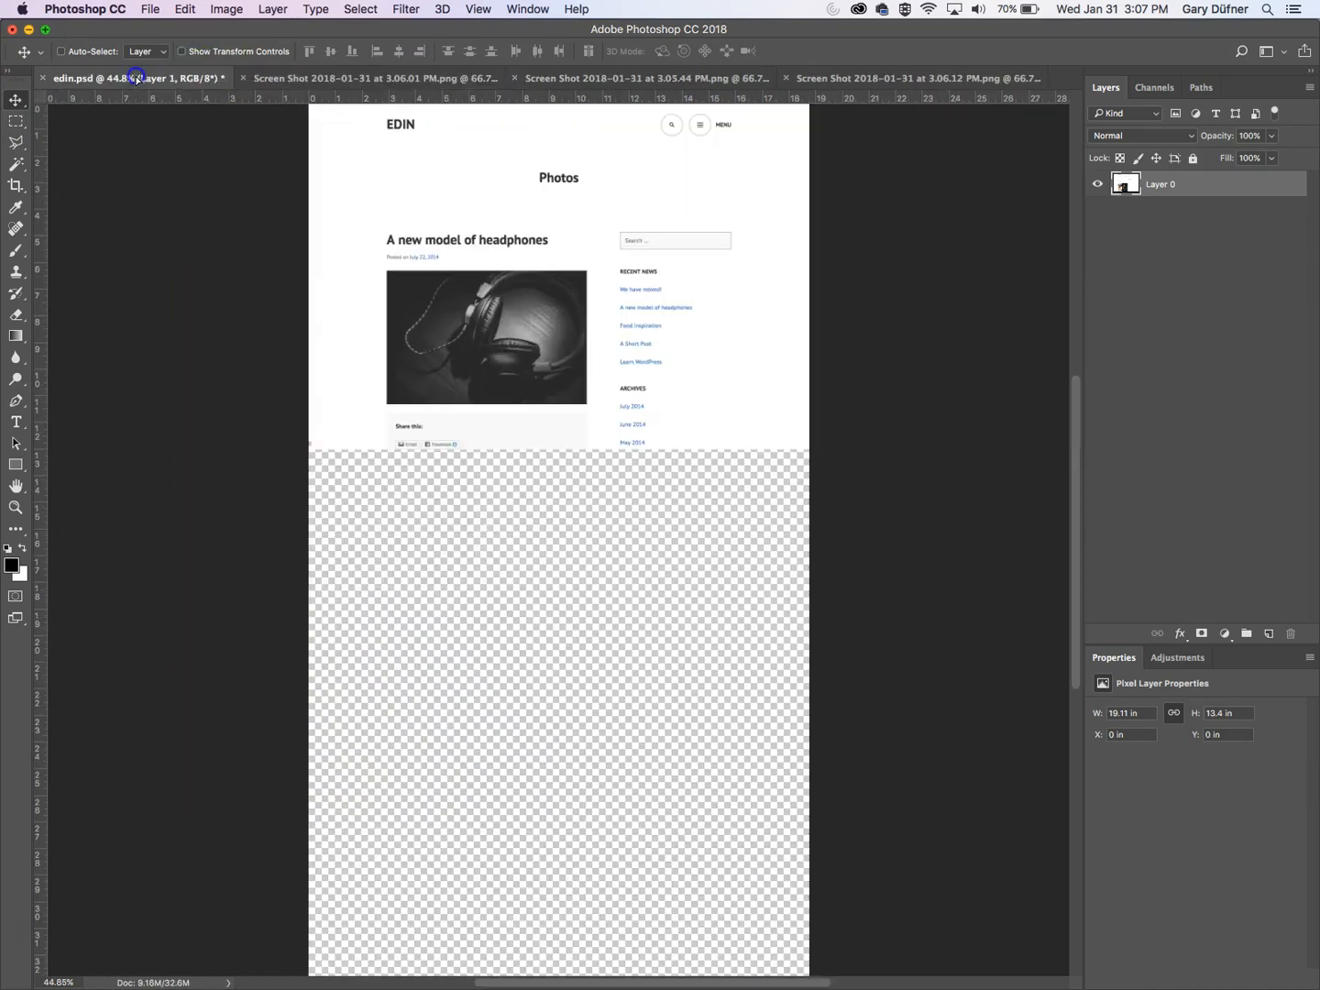
pyautogui.moveTo(637, 415); pyautogui.dragTo(640, 416)
pyautogui.keyDown('super'); pyautogui.click(649, 374); pyautogui.keyUp('super')
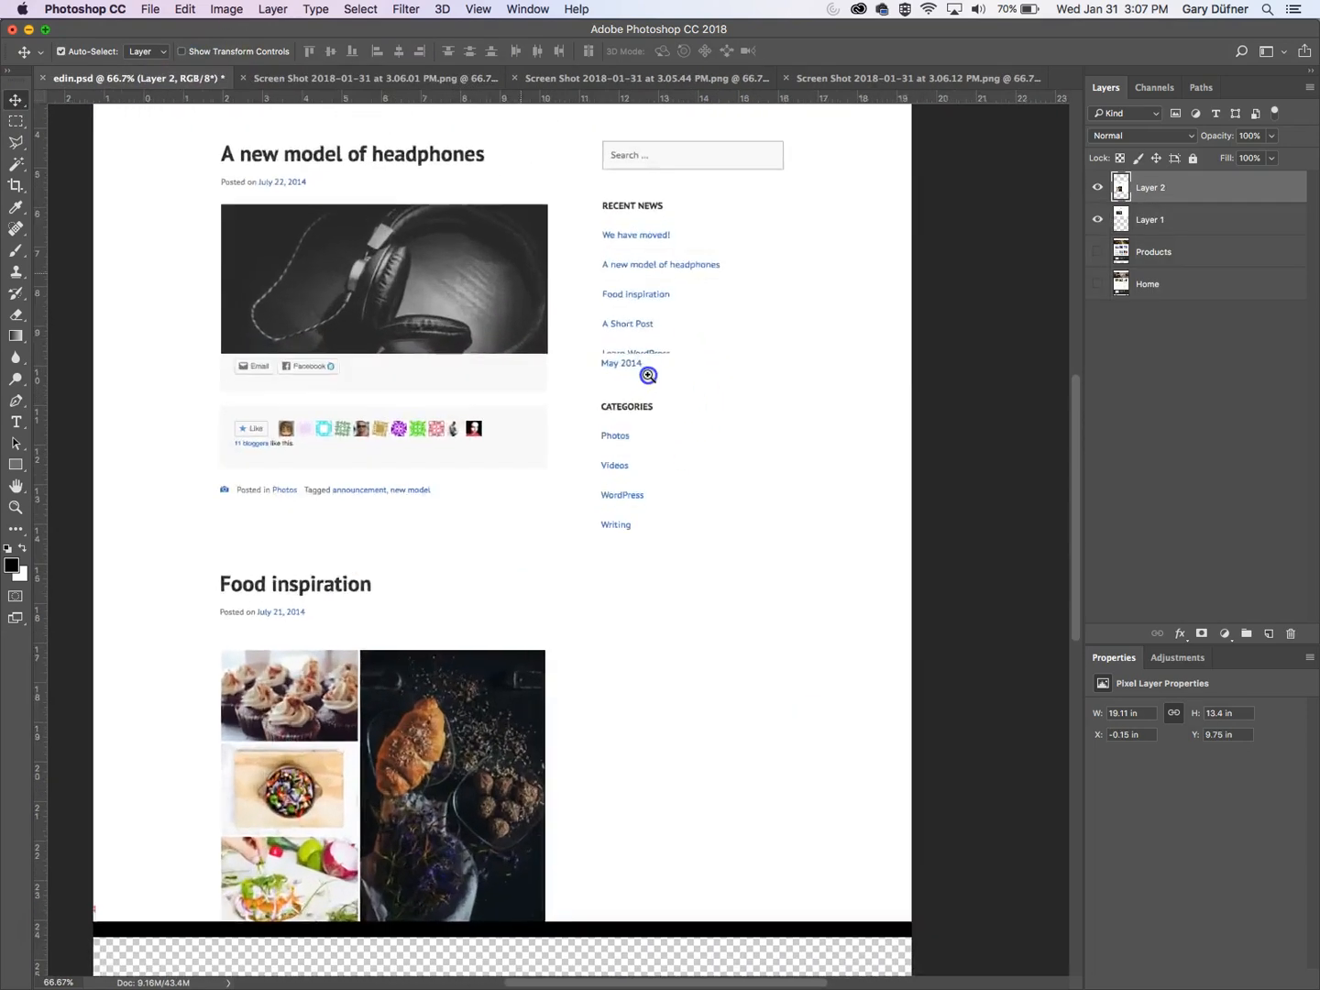
pyautogui.moveTo(657, 341); pyautogui.dragTo(642, 657)
# - Lower Layer 2's opacity to 54% and align its May 2014 link with the same link in Layer 1
pyautogui.click(1272, 136)
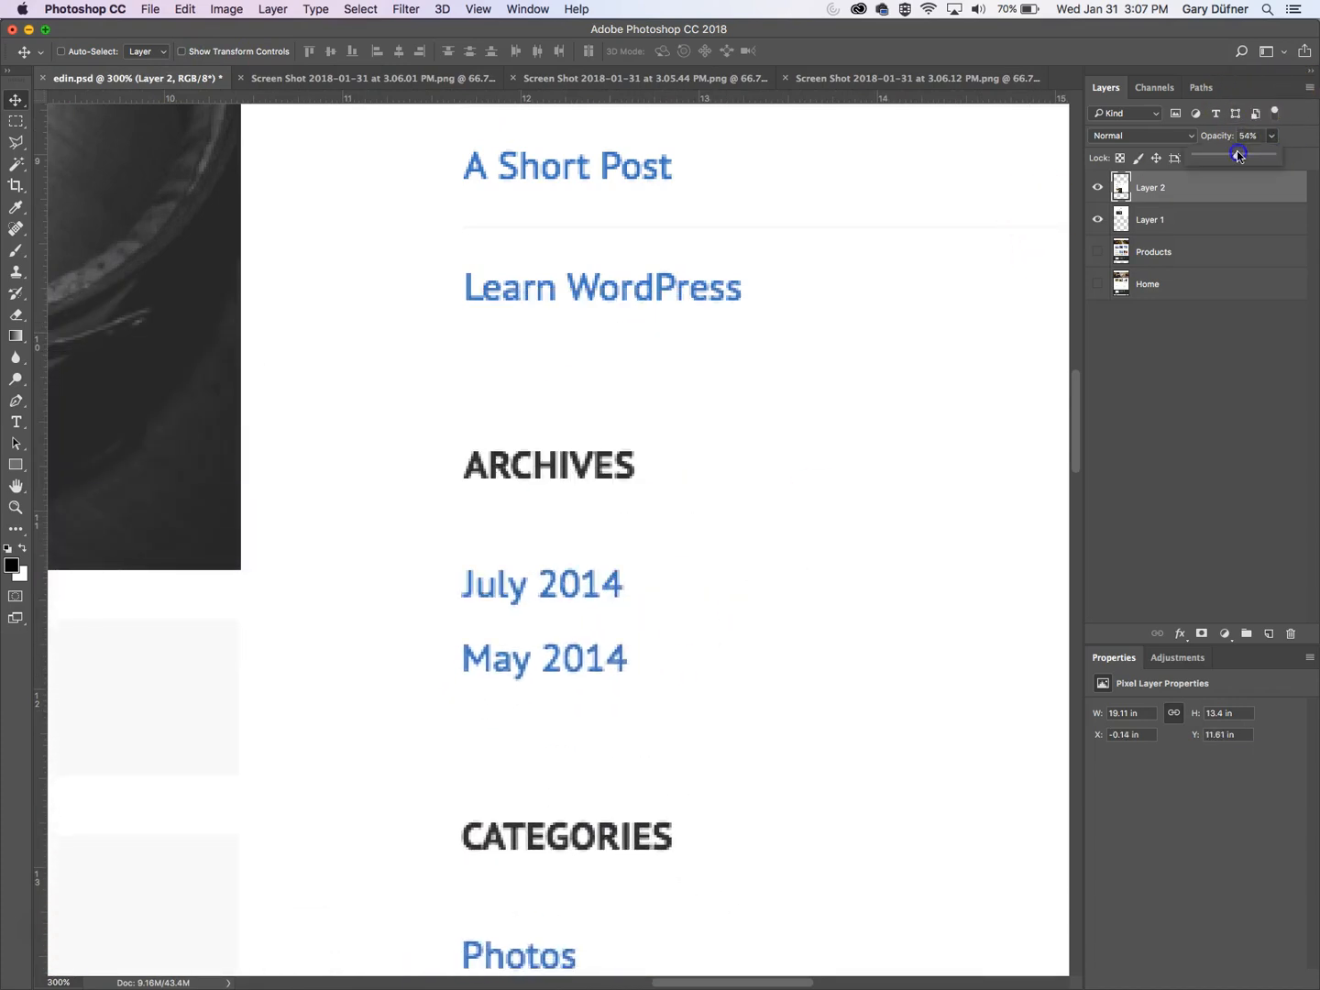
pyautogui.moveTo(1238, 156); pyautogui.dragTo(1237, 156)
pyautogui.moveTo(663, 698); pyautogui.dragTo(663, 639)
pyautogui.press('Right')
pyautogui.press('Right')
pyautogui.press('Right')
pyautogui.press('Right')
pyautogui.press('Right')
pyautogui.press('Right')
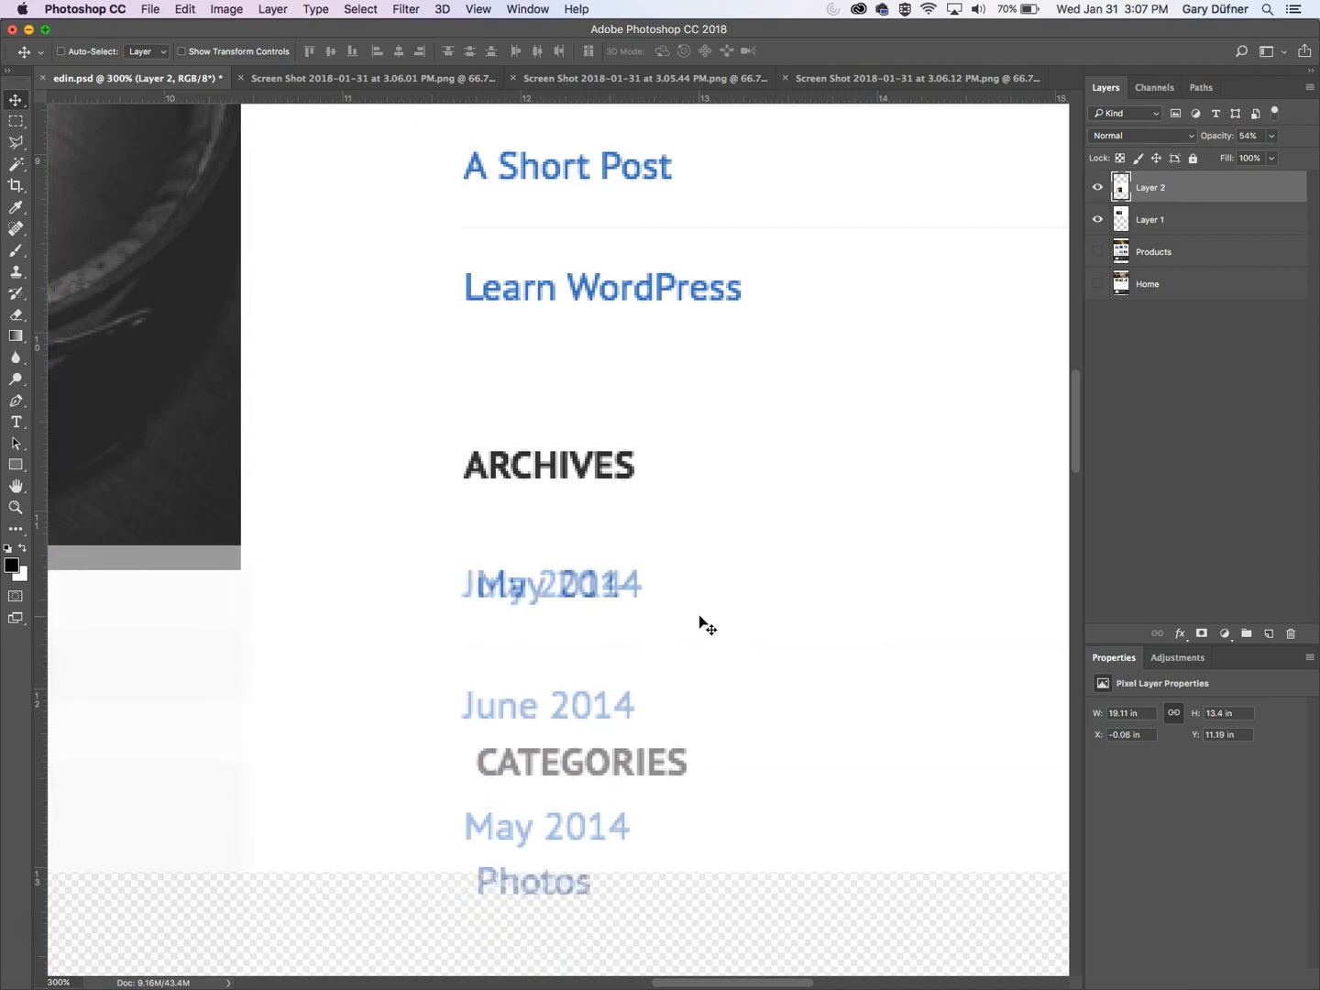
pyautogui.press('Down')
pyautogui.moveTo(679, 545); pyautogui.dragTo(660, 798)
pyautogui.press('Right')
pyautogui.press('Down')
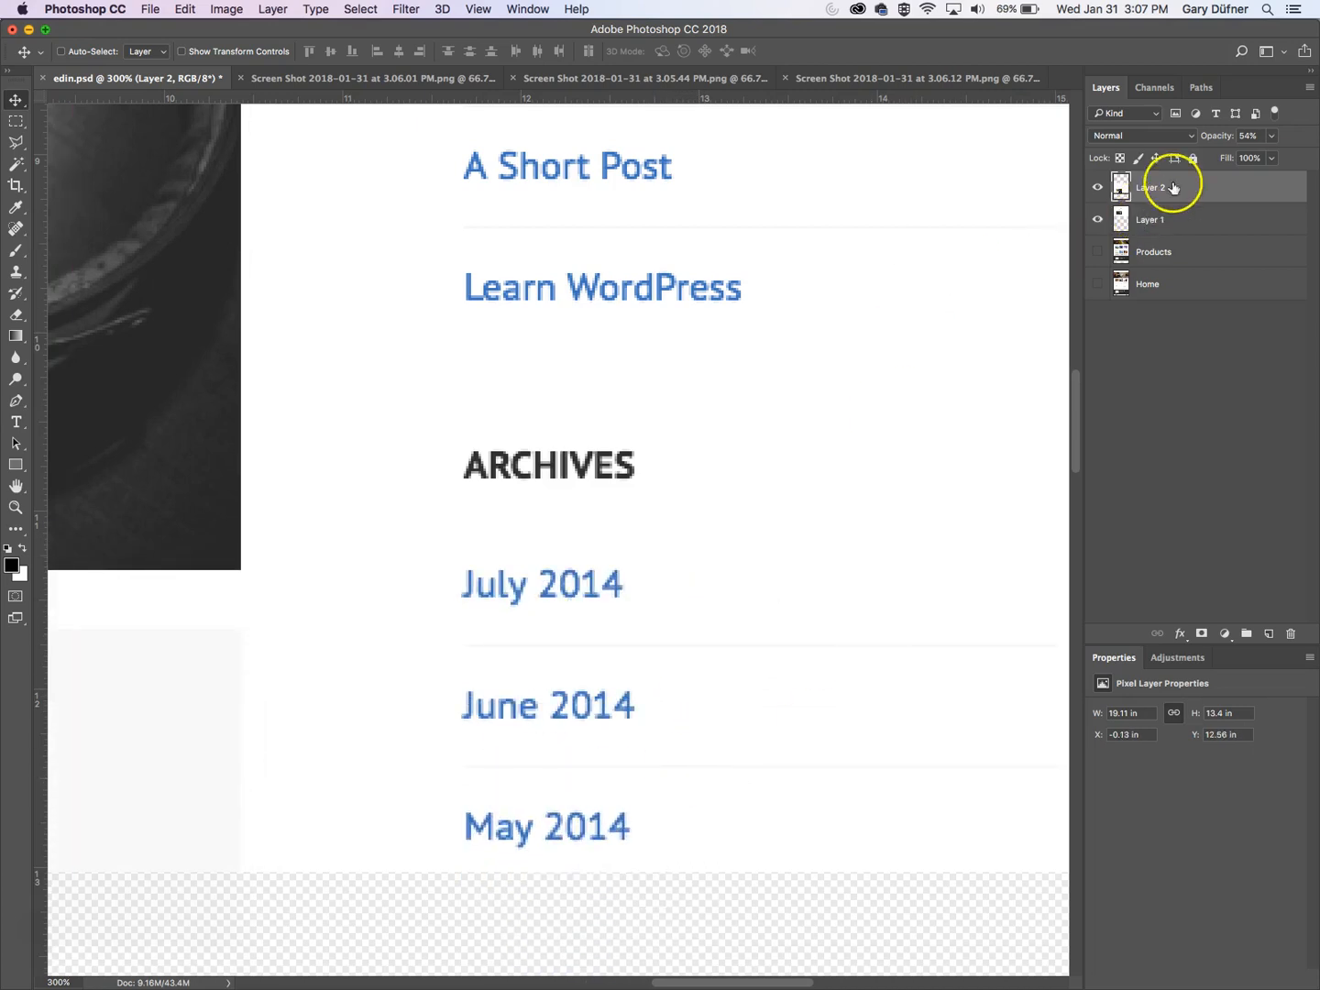
# - Restore Layer 2's opacity to 100% and check the seam by hiding and showing the layer
pyautogui.doubleClick(15, 486)
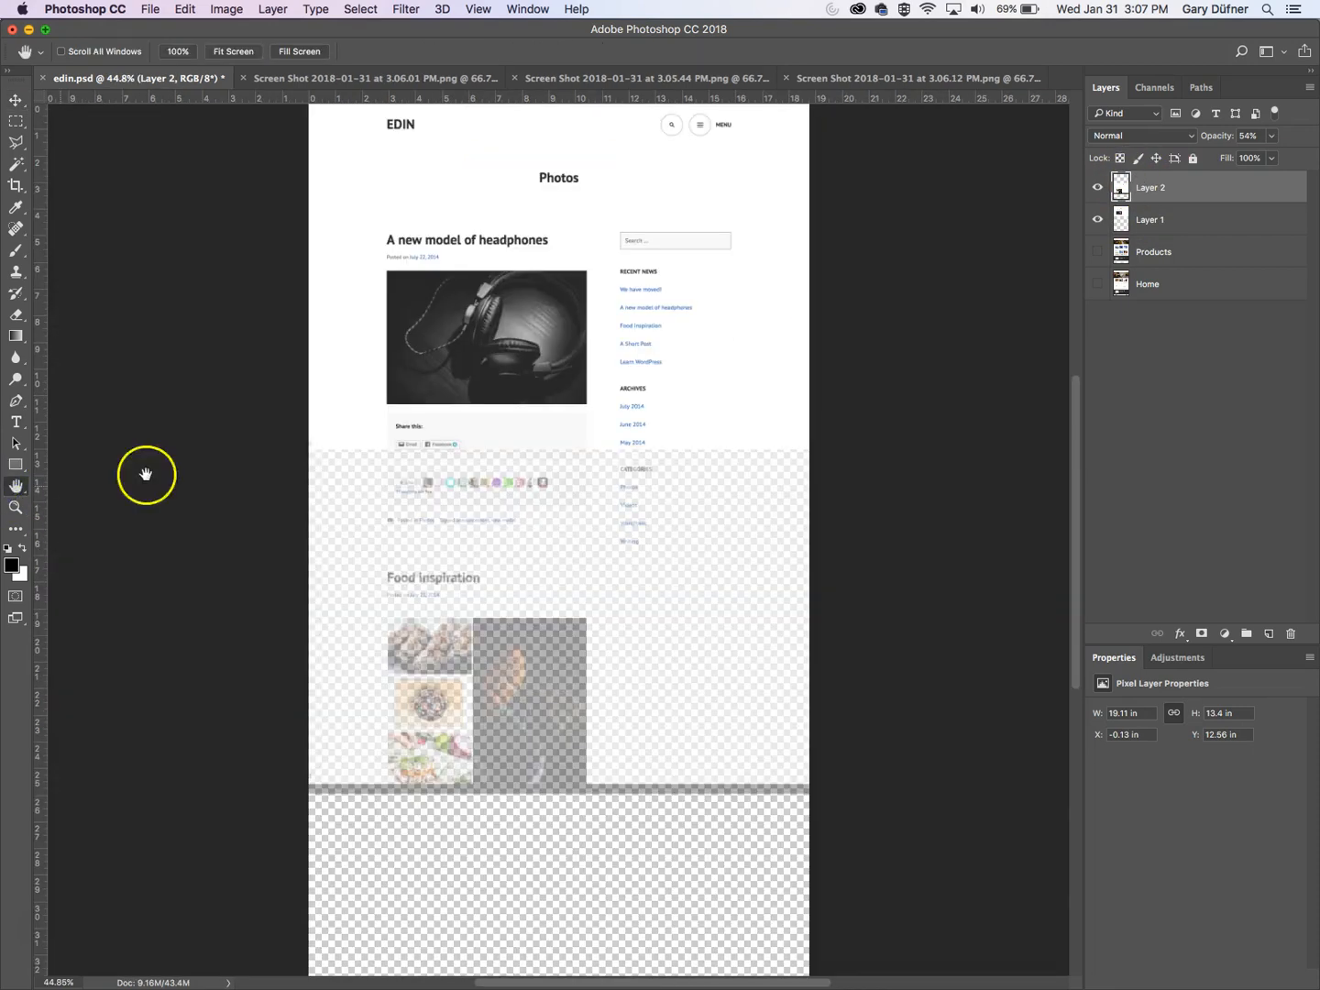
pyautogui.click(1273, 136)
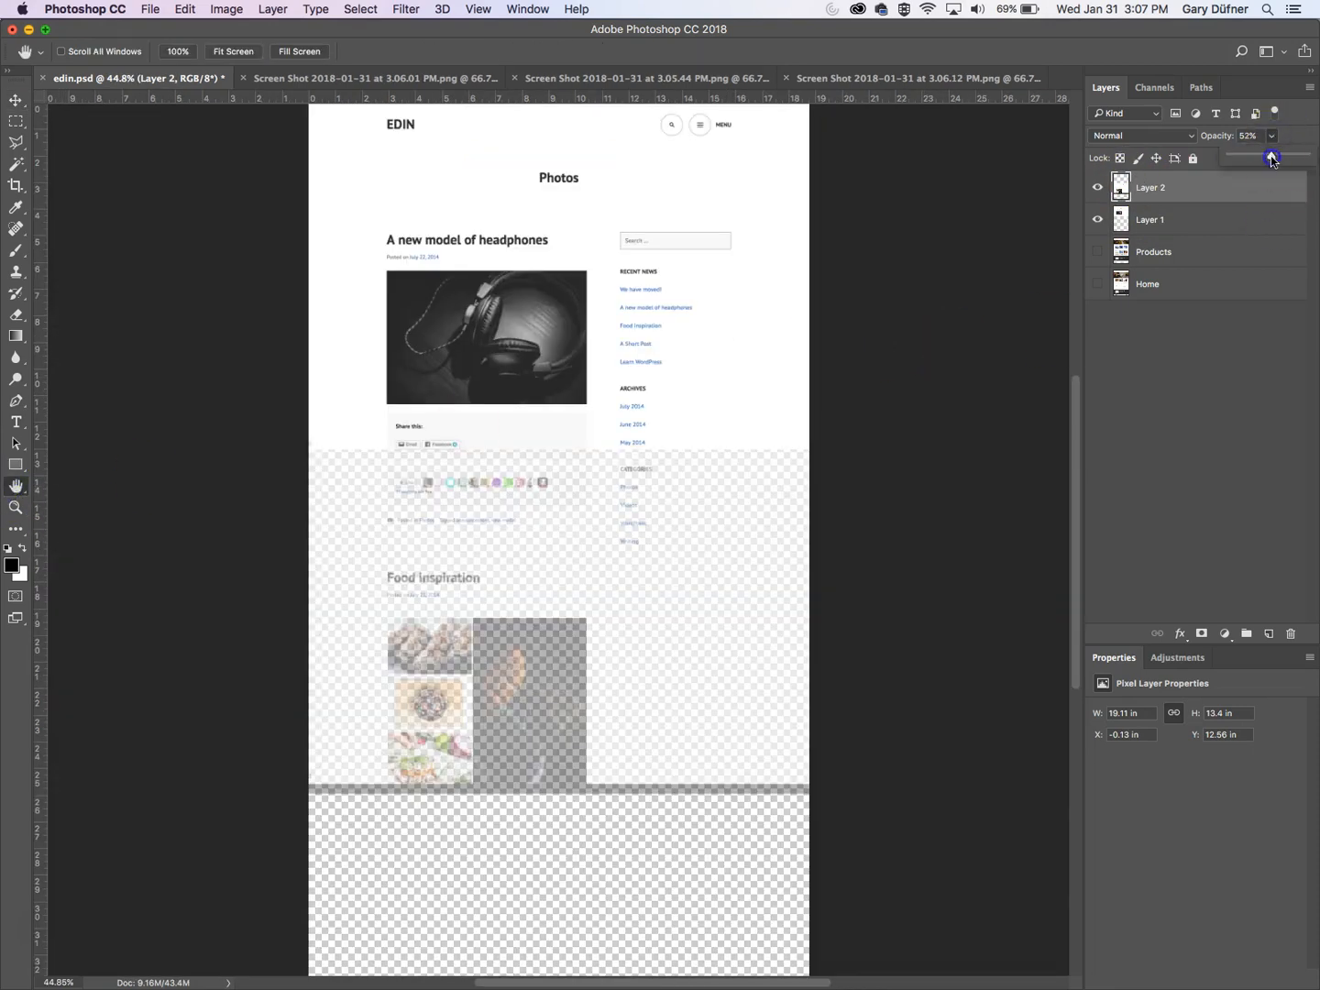
pyautogui.moveTo(1273, 158); pyautogui.dragTo(1306, 155)
pyautogui.click(1098, 188)
pyautogui.click(1099, 188)
pyautogui.click(1098, 188)
pyautogui.click(1098, 188)
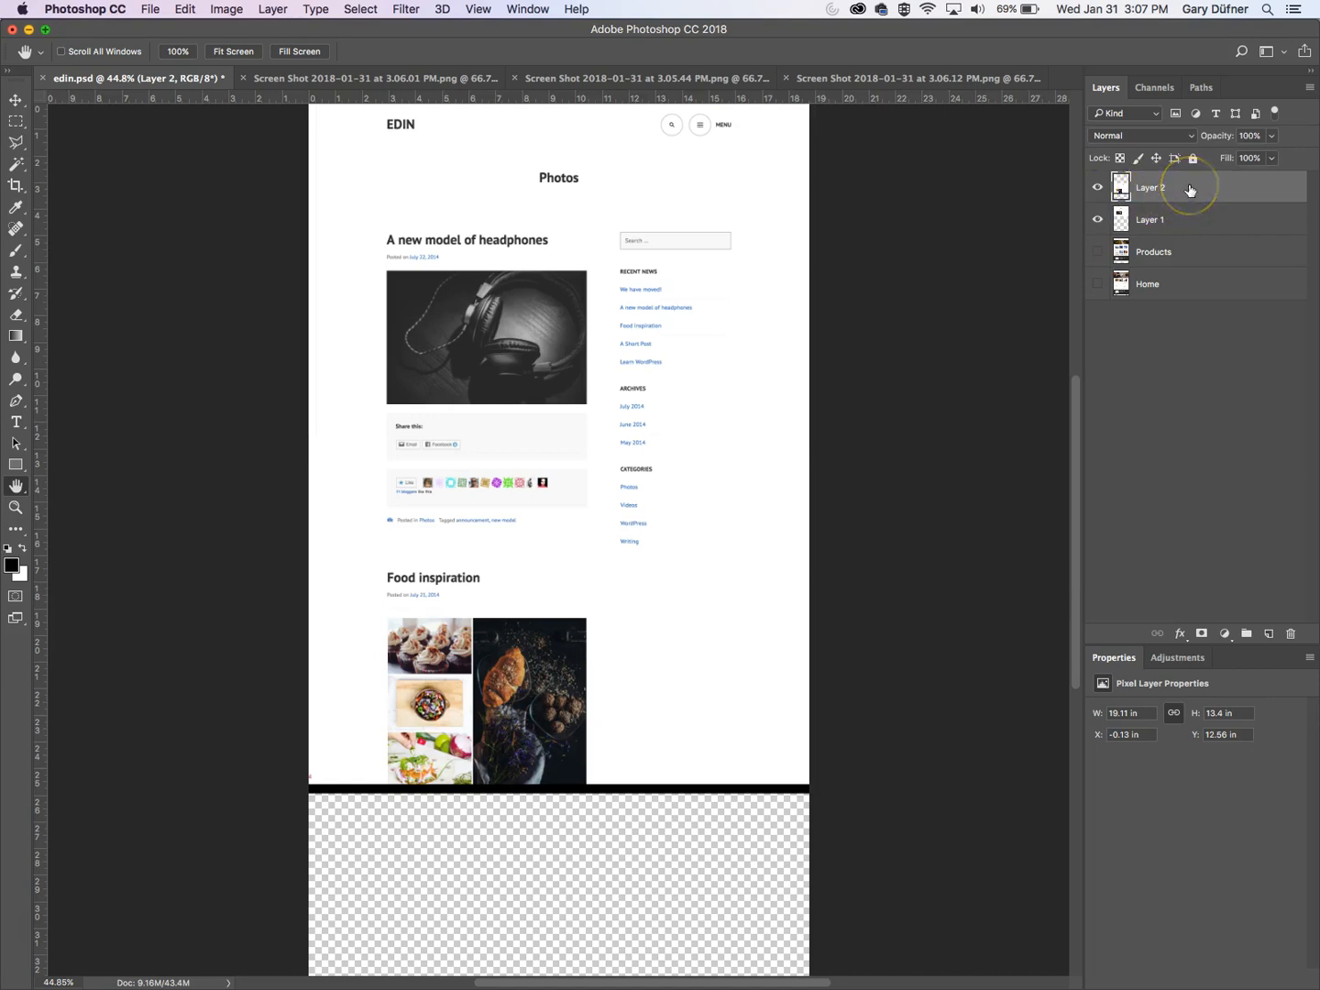
# - Merge Layer 2 down into Layer 1 and check the merged layer by hiding and showing it
pyautogui.press('super+e')
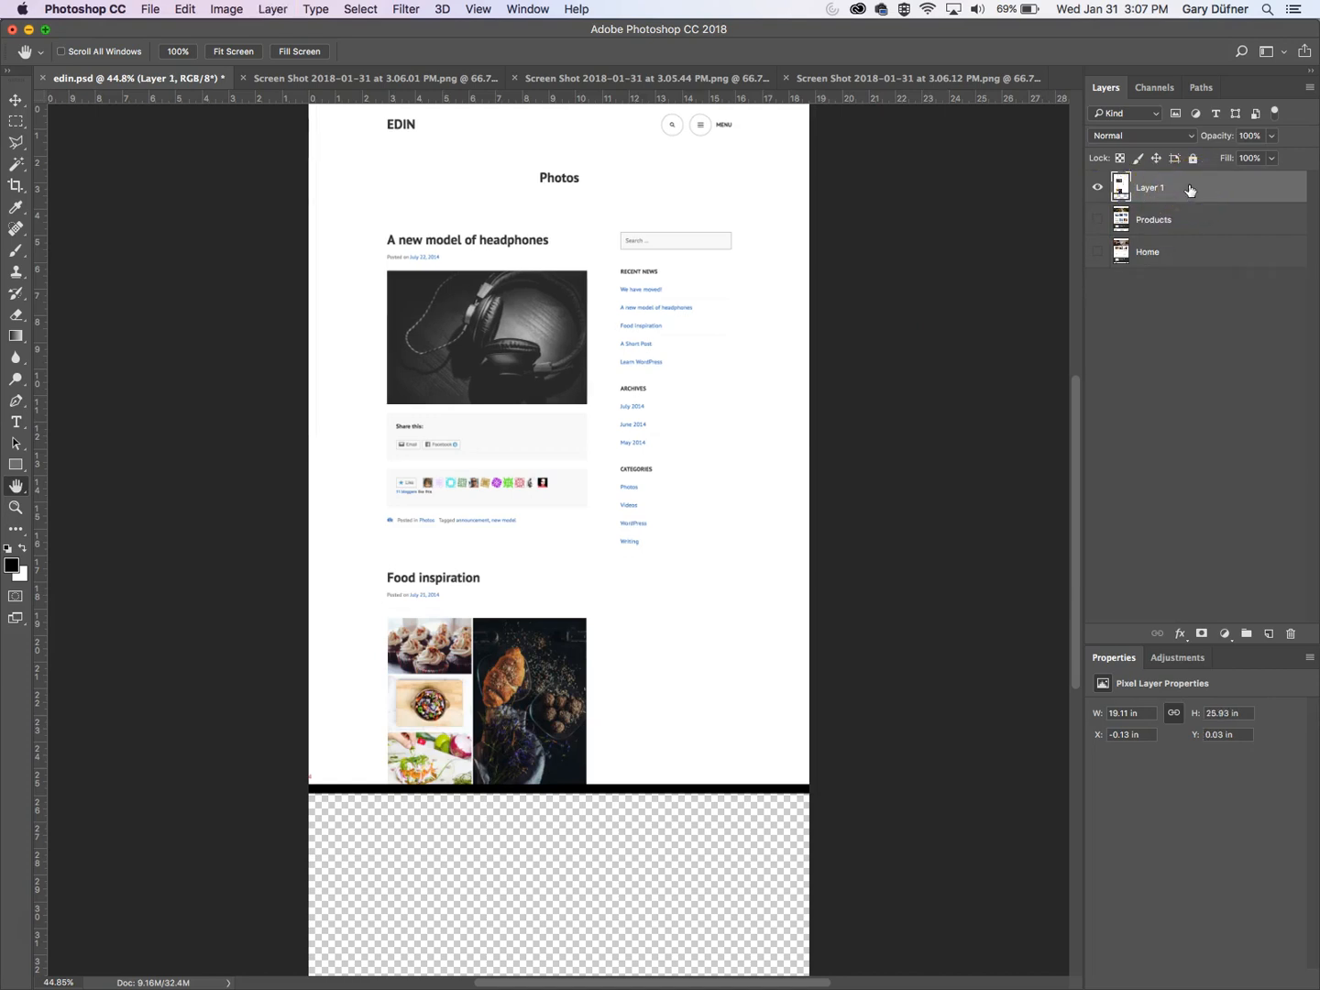
pyautogui.click(1099, 187)
pyautogui.click(1098, 187)
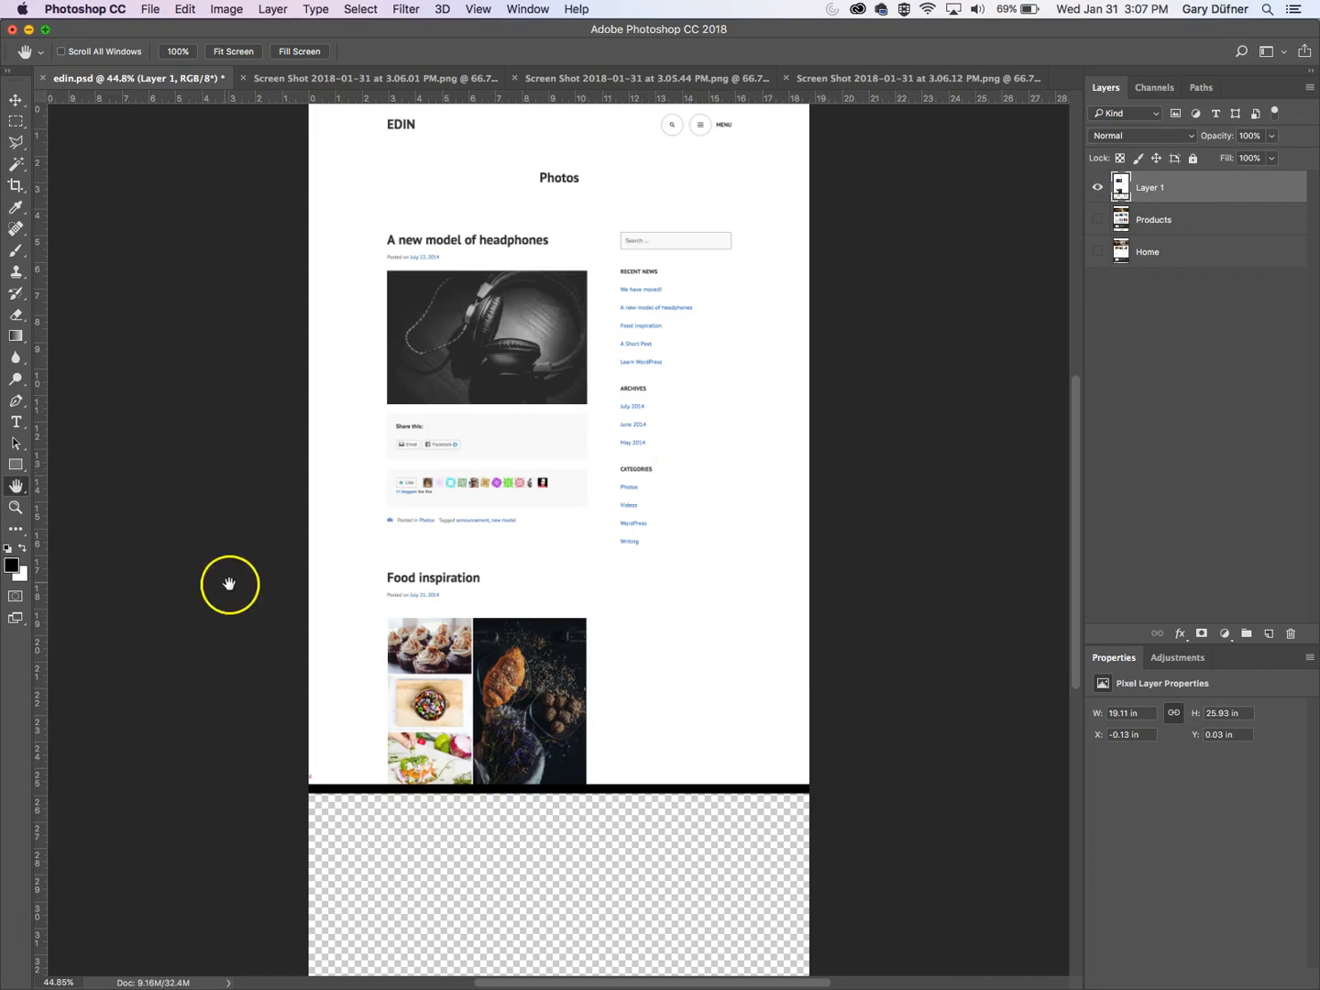
# - Cut away the black strip below the Food inspiration gallery and switch to the 3.06.01 PM screenshot
pyautogui.click(15, 129)
pyautogui.moveTo(262, 844); pyautogui.dragTo(862, 782)
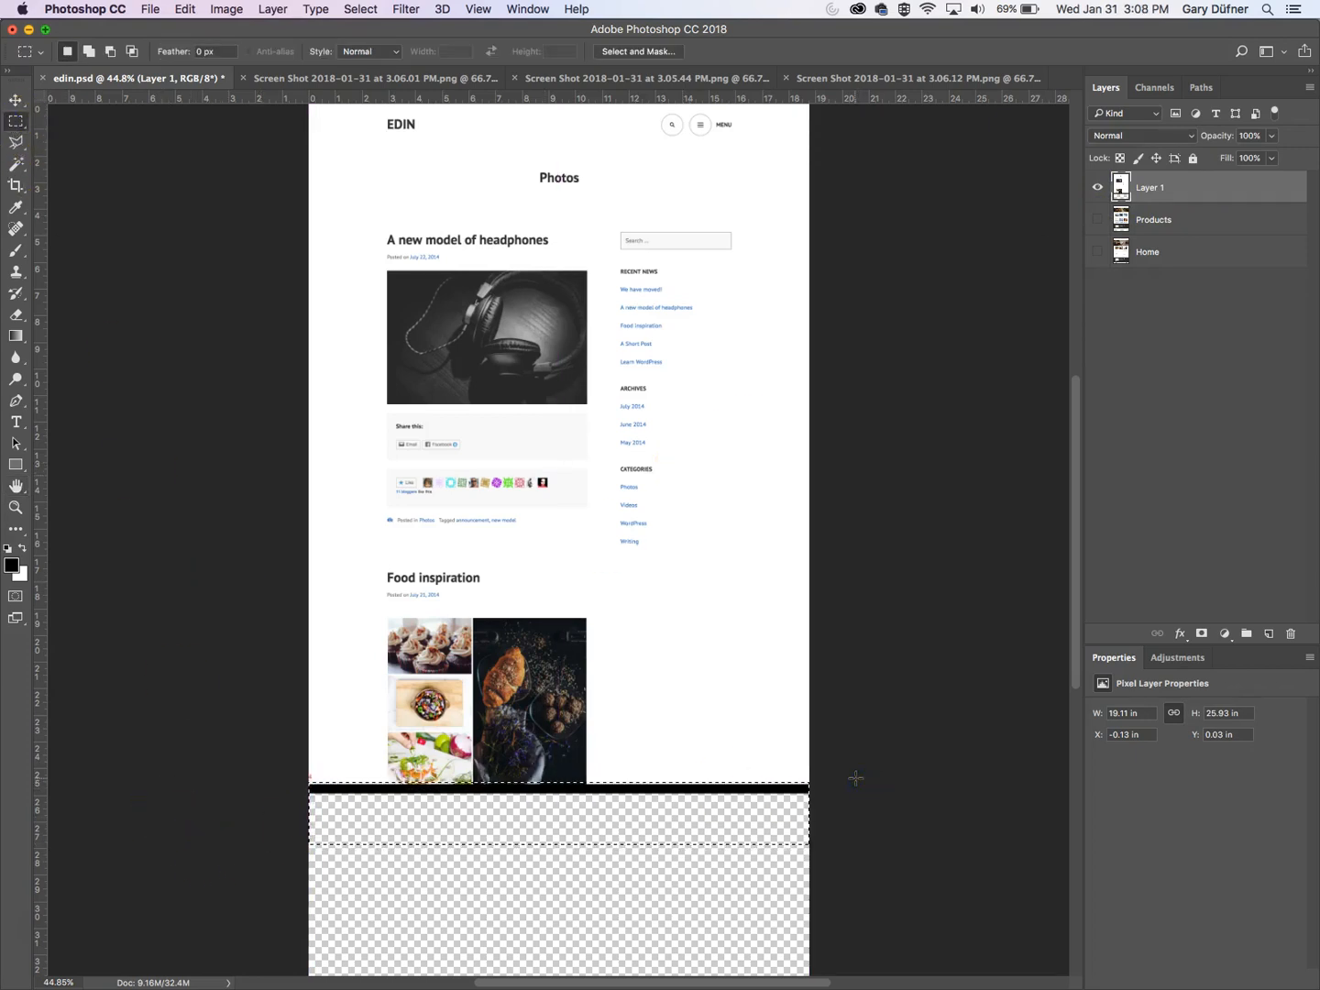
pyautogui.press('super+x')
pyautogui.click(466, 81)
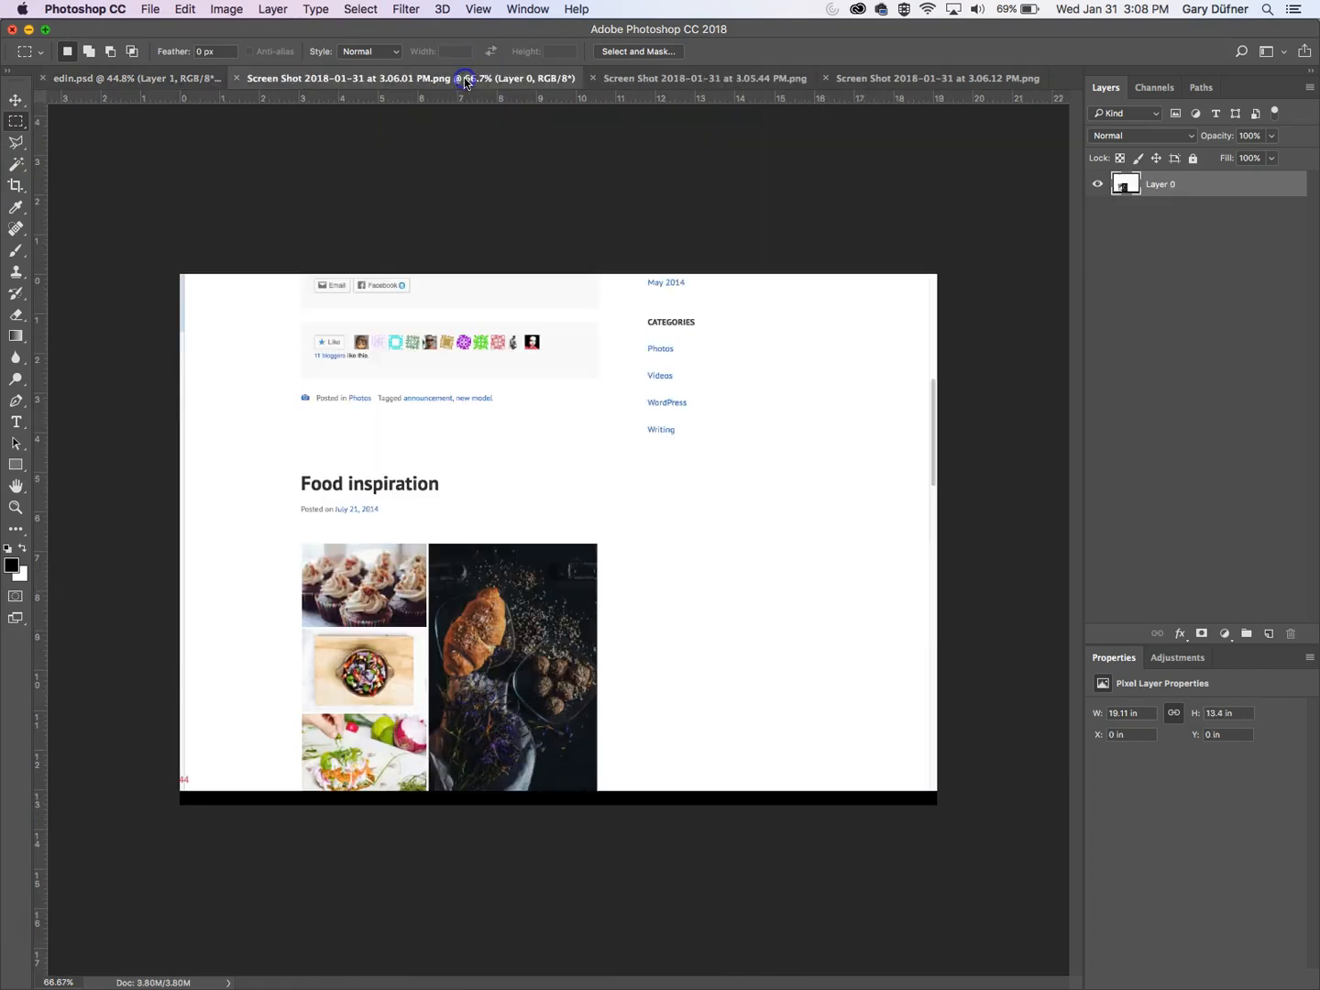
# - Close the 3.06.01 PM and 3.05.44 PM screenshot documents
pyautogui.click(235, 80)
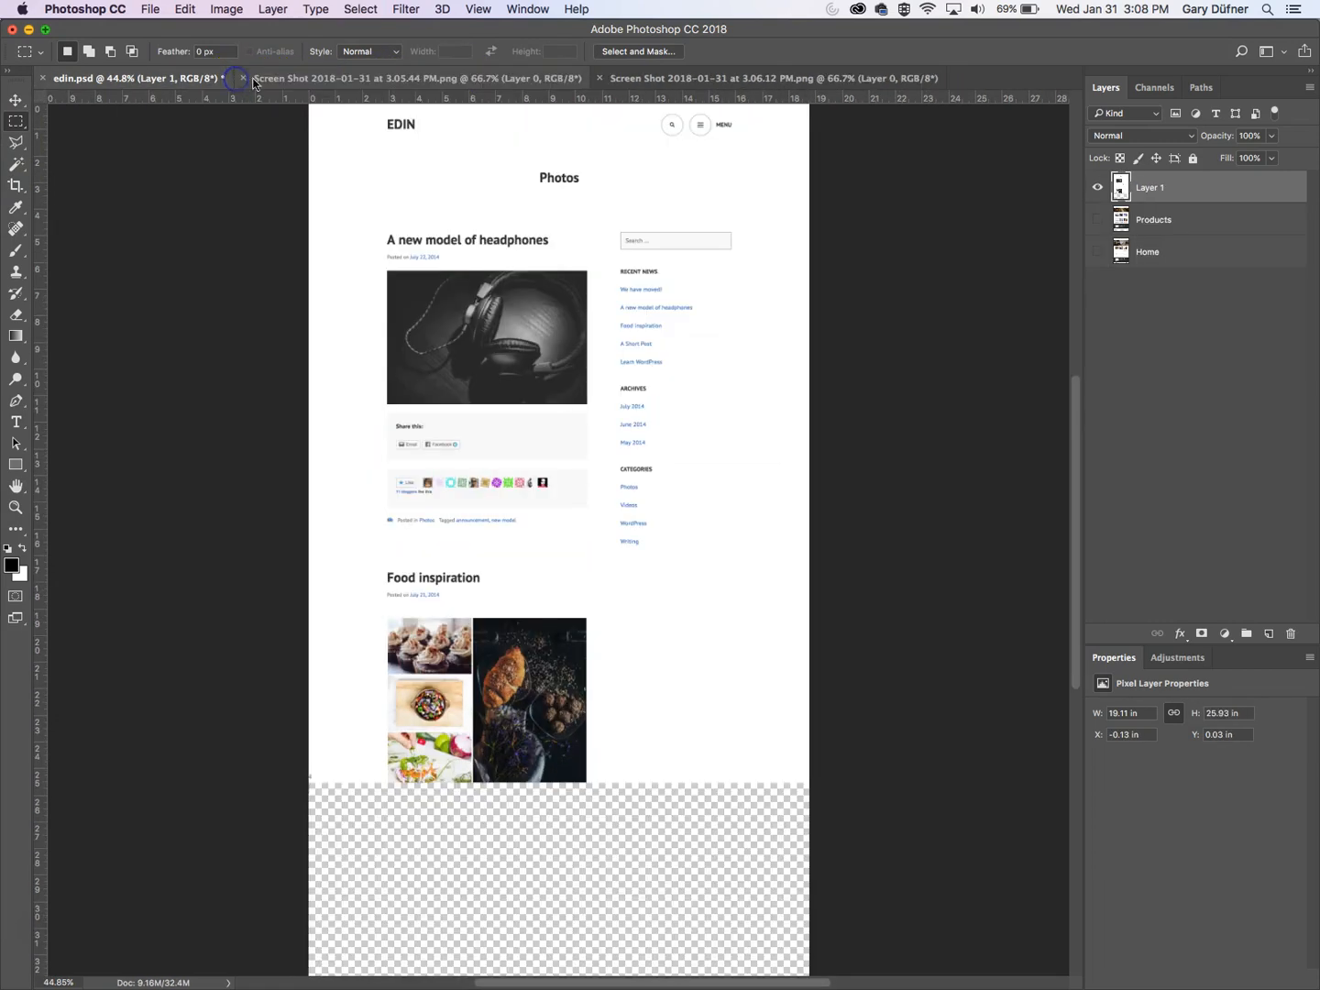
pyautogui.click(312, 78)
pyautogui.click(240, 79)
# - Bring the 3.06.12 PM screenshot into edin.psd as a new layer and place it roughly over the matching lower food photos
pyautogui.click(330, 79)
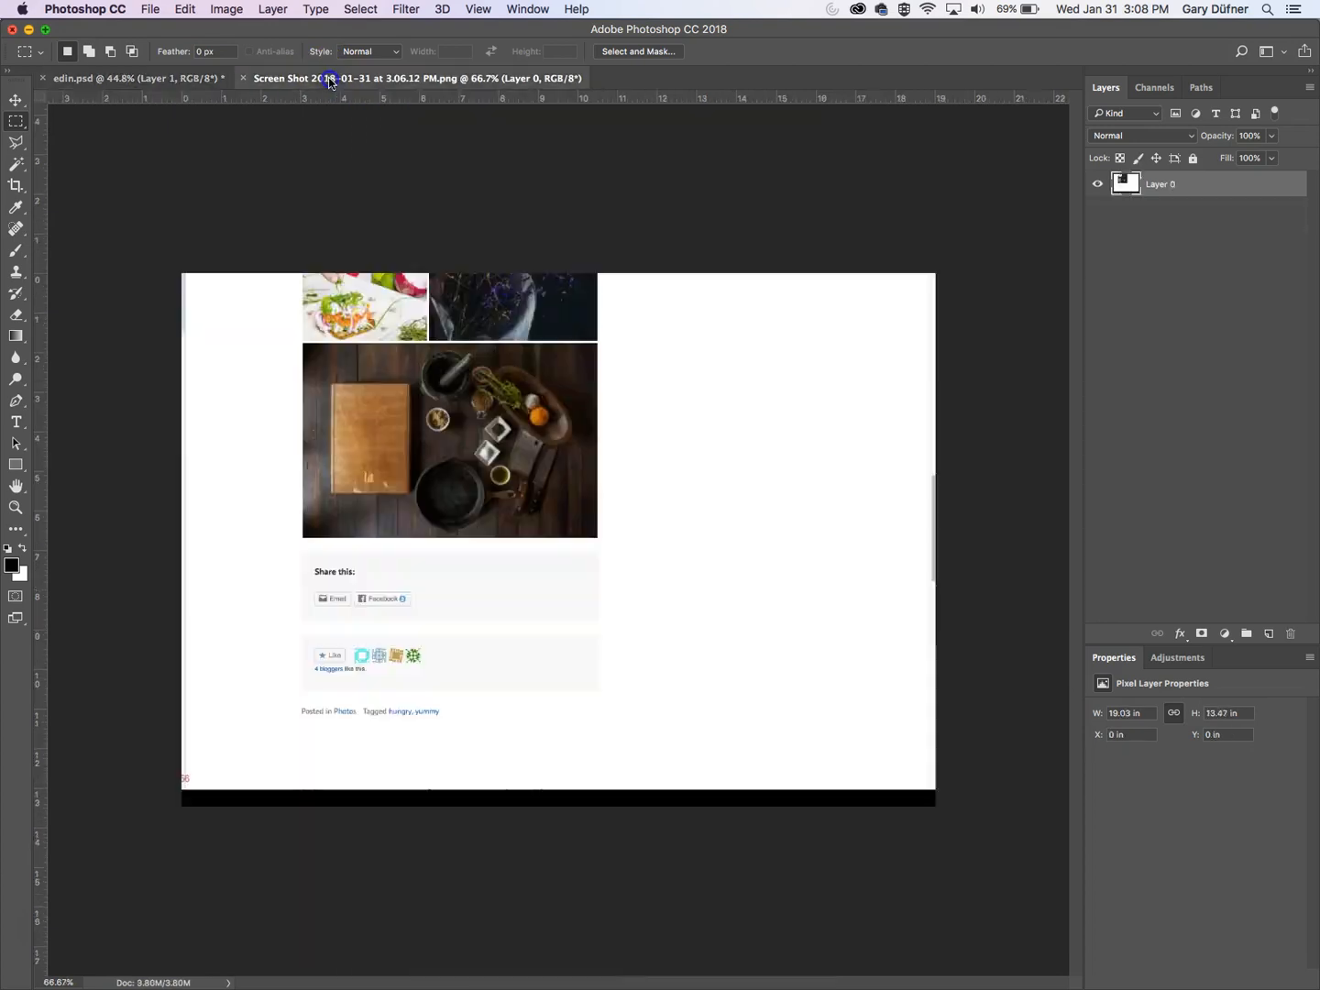
pyautogui.press('v')
pyautogui.moveTo(492, 317); pyautogui.dragTo(178, 74)
pyautogui.moveTo(593, 525); pyautogui.dragTo(625, 725)
# - Nudge the added screenshot layer to X -0.1 in, Y 24.03 in so its food photos line up with the layer below
pyautogui.keyDown('super'); pyautogui.click(467, 732); pyautogui.keyUp('super')
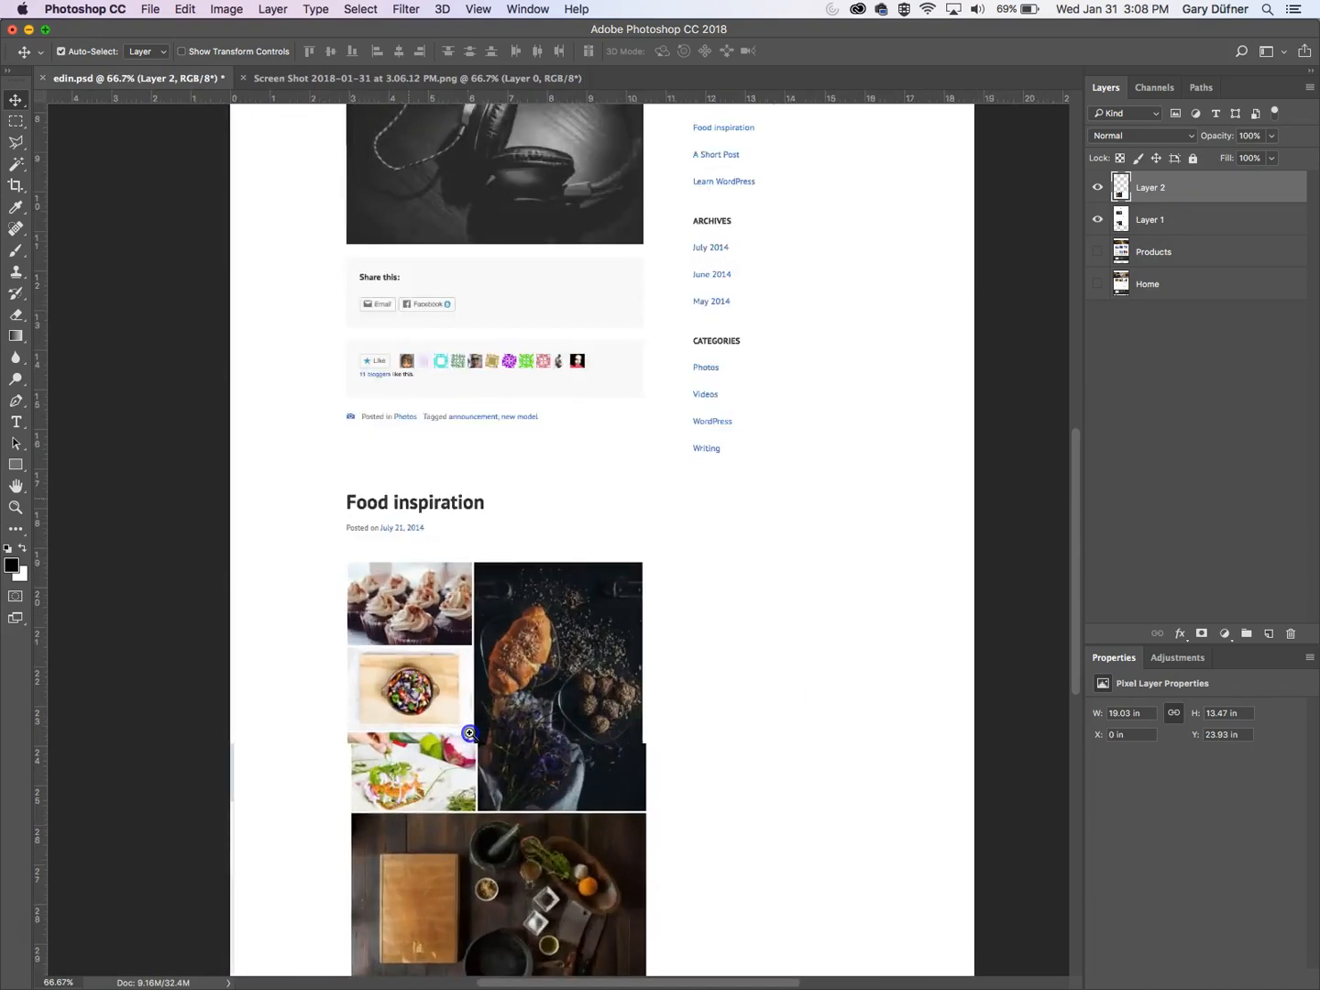
pyautogui.keyDown('super'); pyautogui.click(469, 734); pyautogui.keyUp('super')
pyautogui.keyDown('super'); pyautogui.click(470, 733); pyautogui.keyUp('super')
pyautogui.keyDown('super'); pyautogui.click(469, 733); pyautogui.keyUp('super')
pyautogui.keyDown('super'); pyautogui.click(470, 734); pyautogui.keyUp('super')
pyautogui.press('Left')
pyautogui.press('Left')
pyautogui.press('Left')
pyautogui.press('Left')
pyautogui.press('Left')
pyautogui.press('Left')
pyautogui.press('Left')
pyautogui.press('Down')
pyautogui.press('Down')
pyautogui.press('Down')
pyautogui.press('Down')
pyautogui.press('Down')
pyautogui.press('Down')
pyautogui.press('Down')
pyautogui.press('Down')
pyautogui.press('Up')
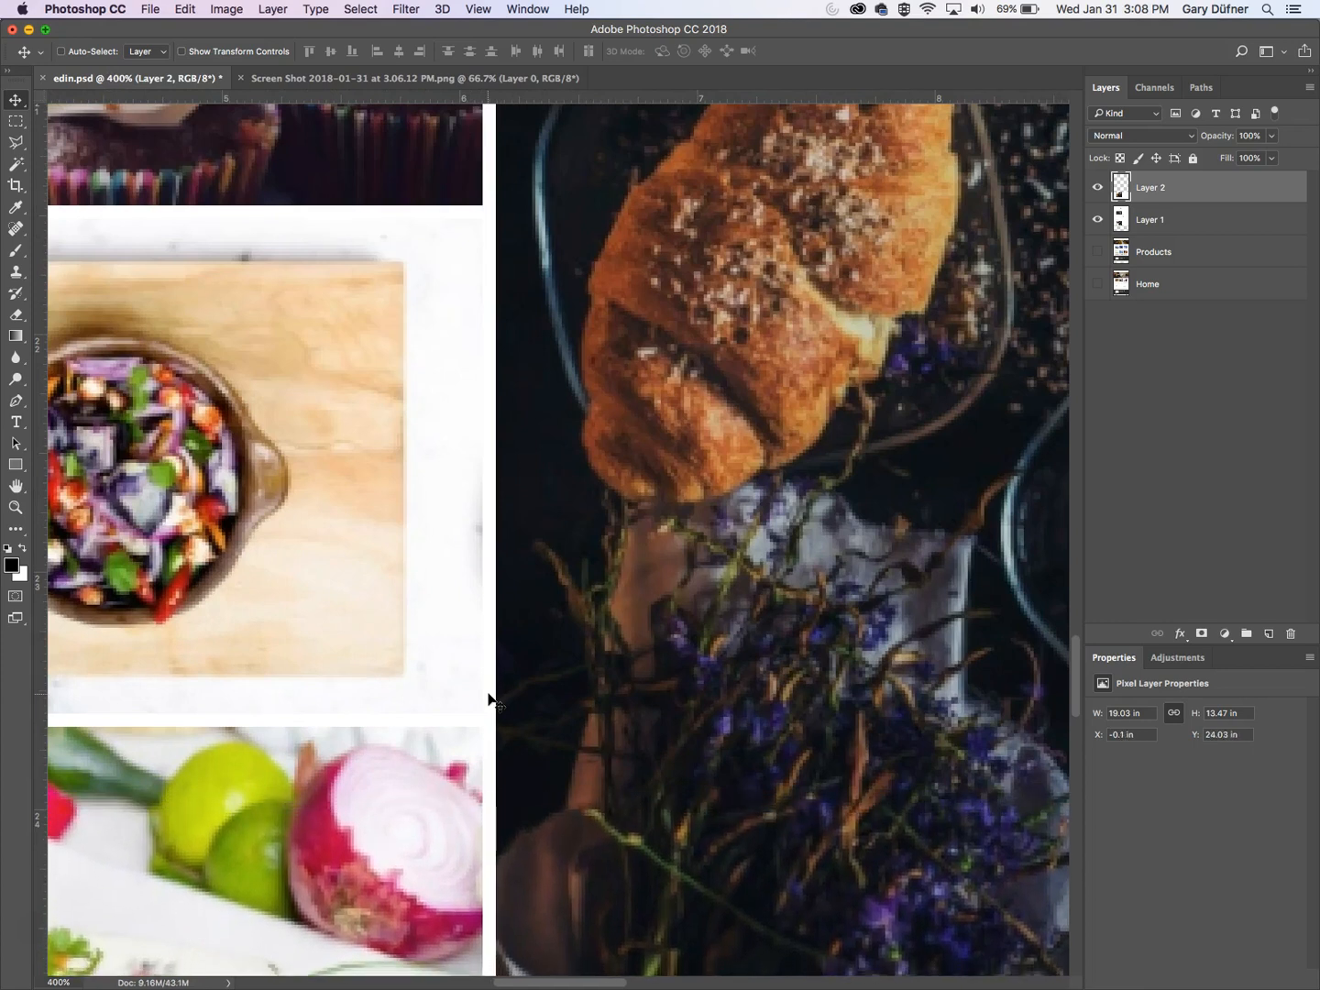
# - Check the join by toggling Layer 2's visibility, and merge Layer 2 down into Layer 1
pyautogui.keyDown('alt'); pyautogui.keyDown('super'); pyautogui.click(492, 697); pyautogui.keyUp('super'); pyautogui.keyUp('alt')
pyautogui.keyDown('alt'); pyautogui.keyDown('super'); pyautogui.click(492, 697); pyautogui.keyUp('super'); pyautogui.keyUp('alt')
pyautogui.keyDown('alt'); pyautogui.keyDown('super'); pyautogui.click(491, 696); pyautogui.keyUp('super'); pyautogui.keyUp('alt')
pyautogui.keyDown('alt'); pyautogui.keyDown('super'); pyautogui.click(491, 697); pyautogui.keyUp('super'); pyautogui.keyUp('alt')
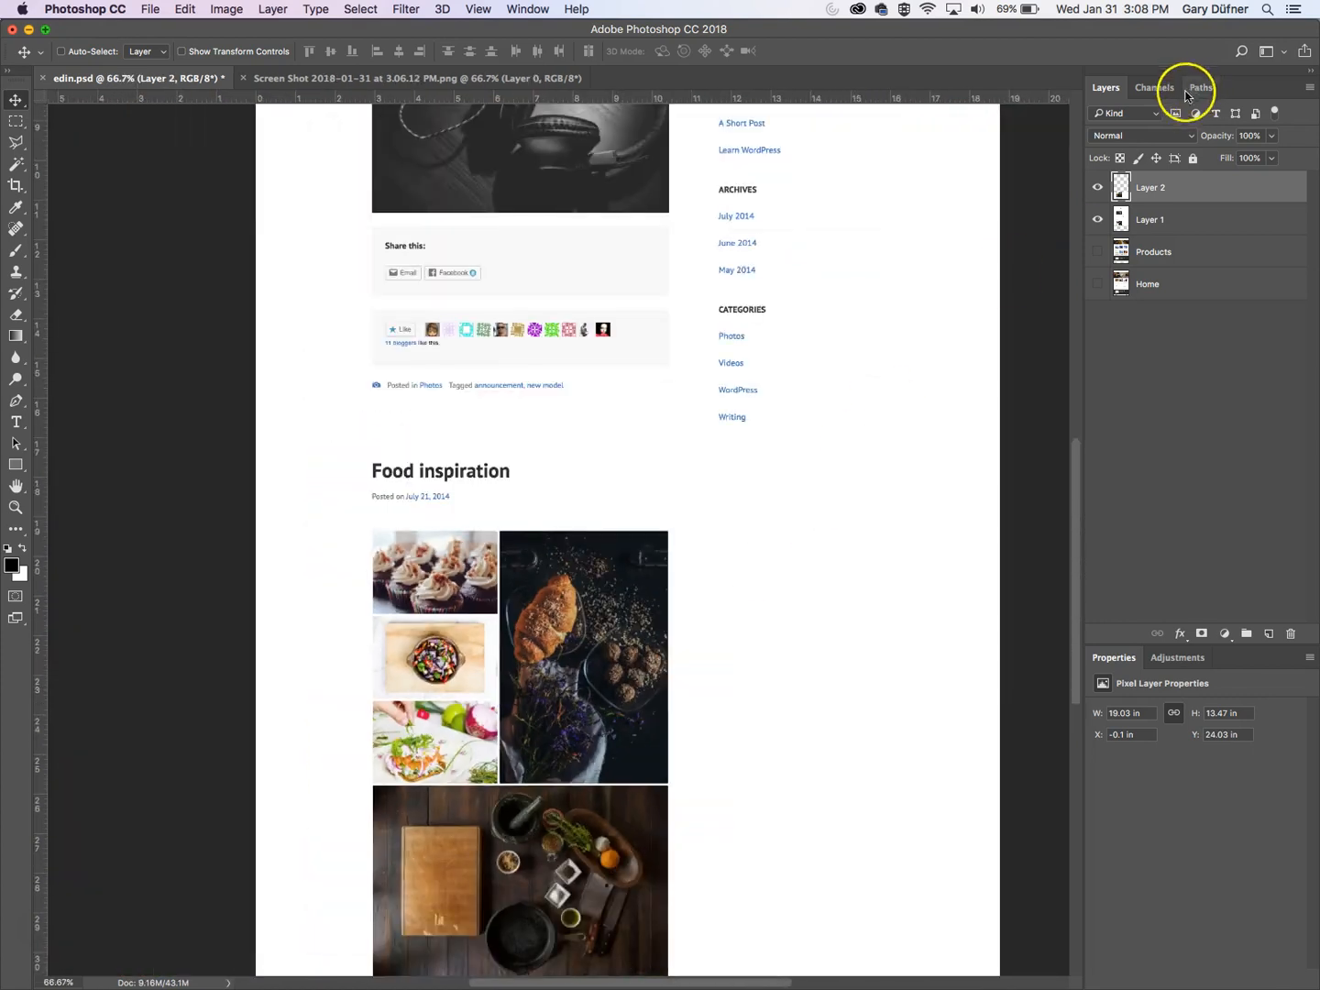
pyautogui.click(1098, 188)
pyautogui.click(1099, 188)
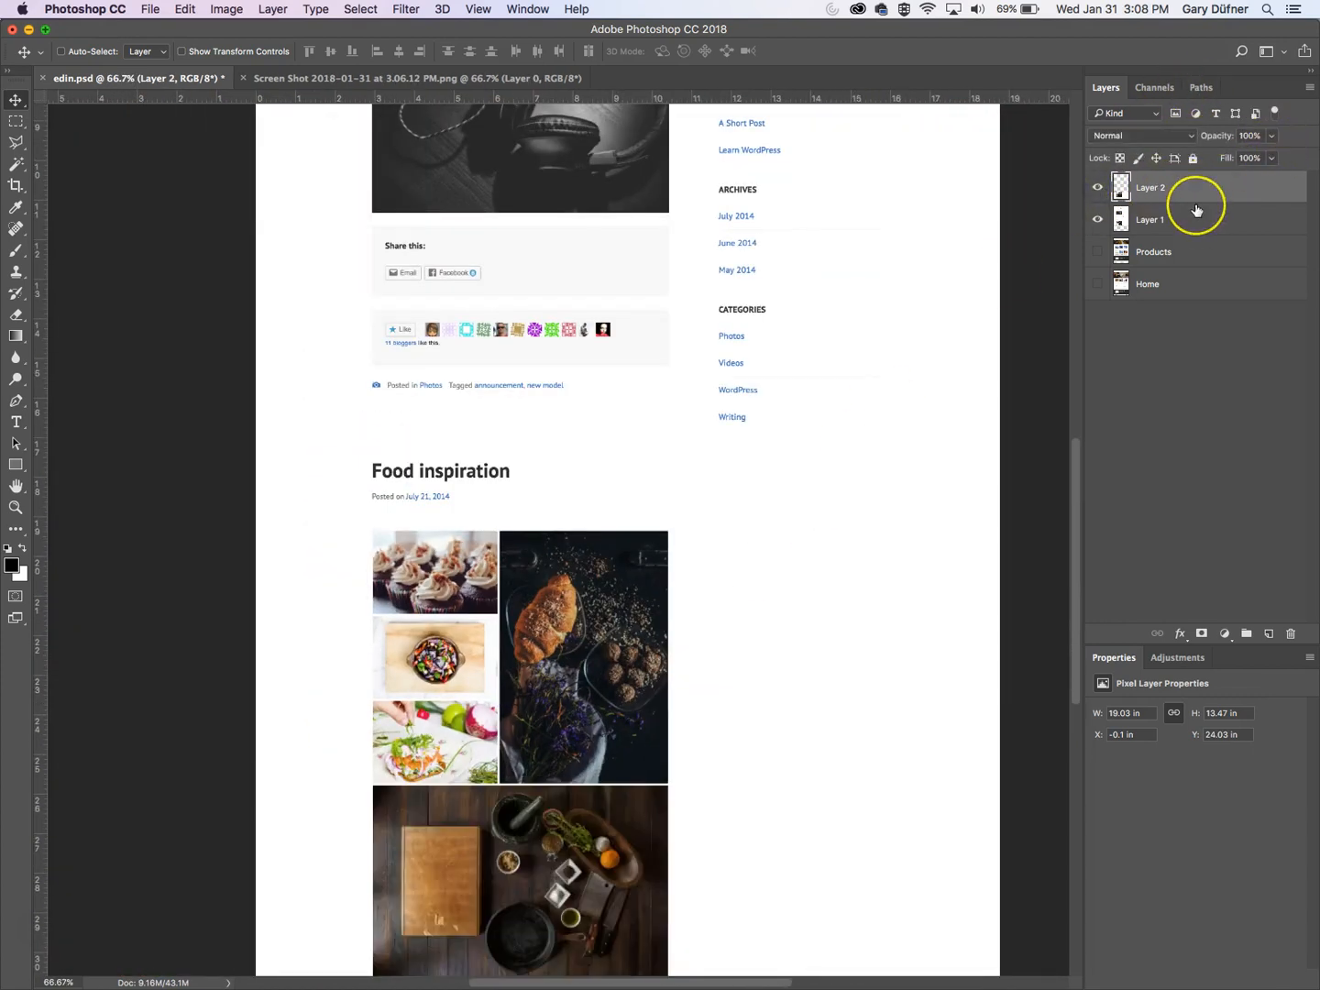
pyautogui.press('super+e')
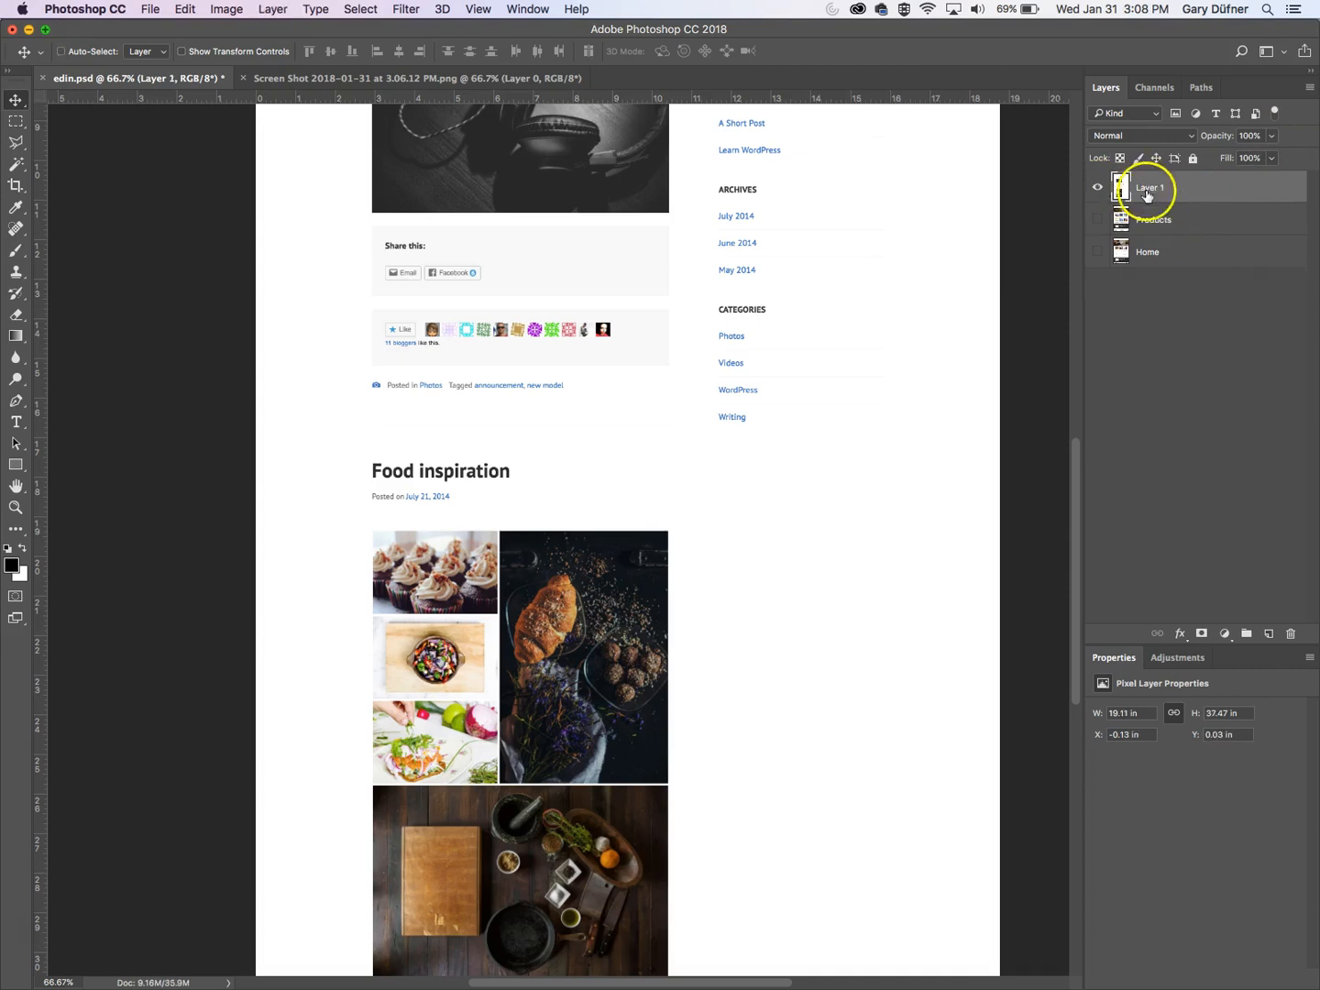
# - Rename the merged Layer 1 as Blog
pyautogui.keyDown('alt'); pyautogui.keyDown('super'); pyautogui.click(870, 425); pyautogui.keyUp('super'); pyautogui.keyUp('alt')
pyautogui.keyDown('alt'); pyautogui.keyDown('super'); pyautogui.click(869, 426); pyautogui.keyUp('super'); pyautogui.keyUp('alt')
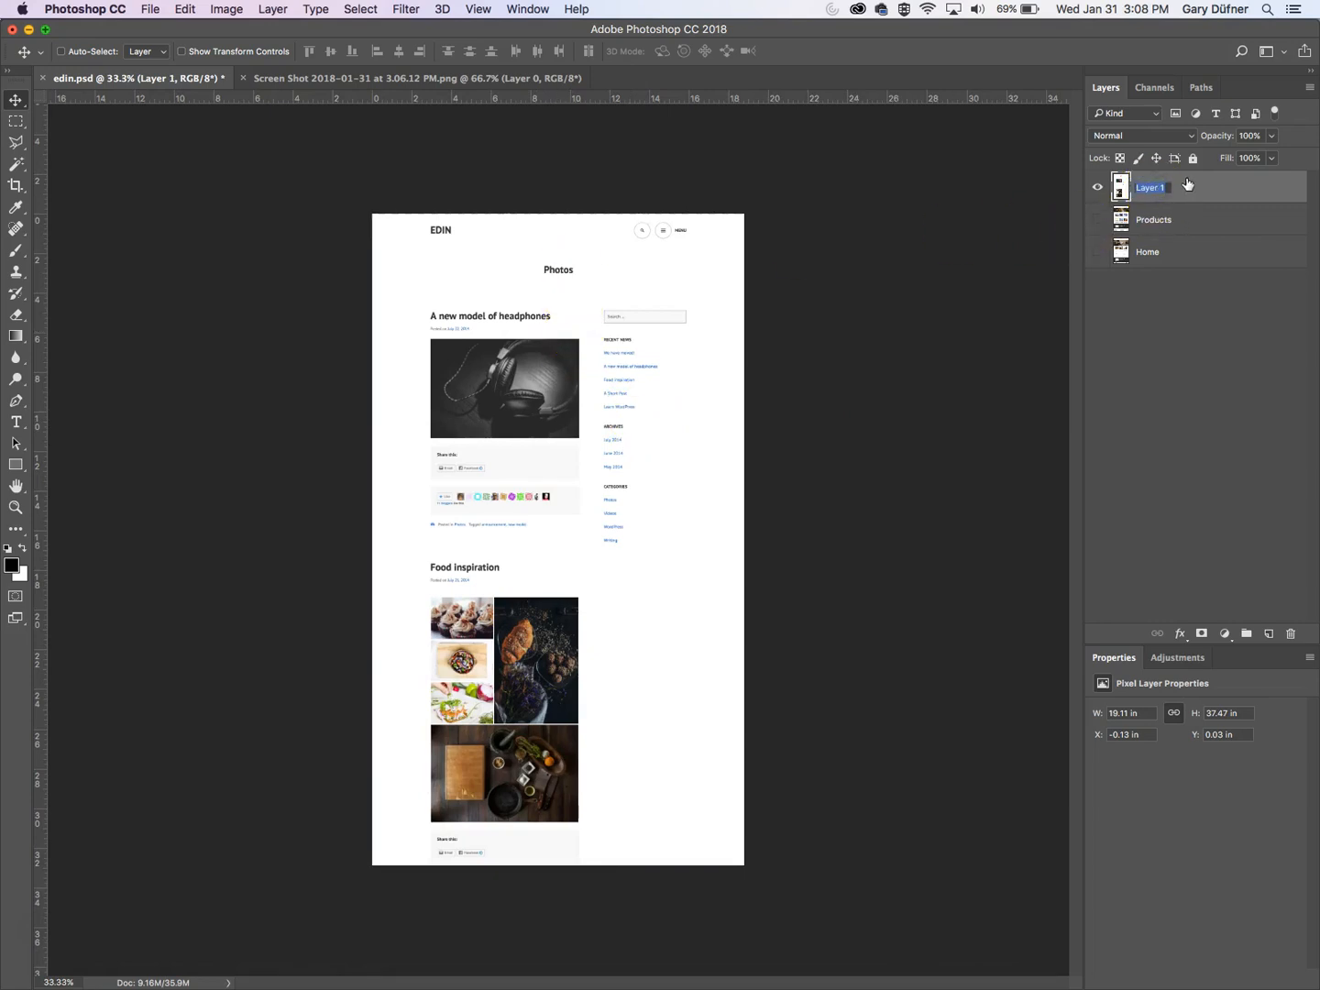
pyautogui.write('g')
pyautogui.press('Return')
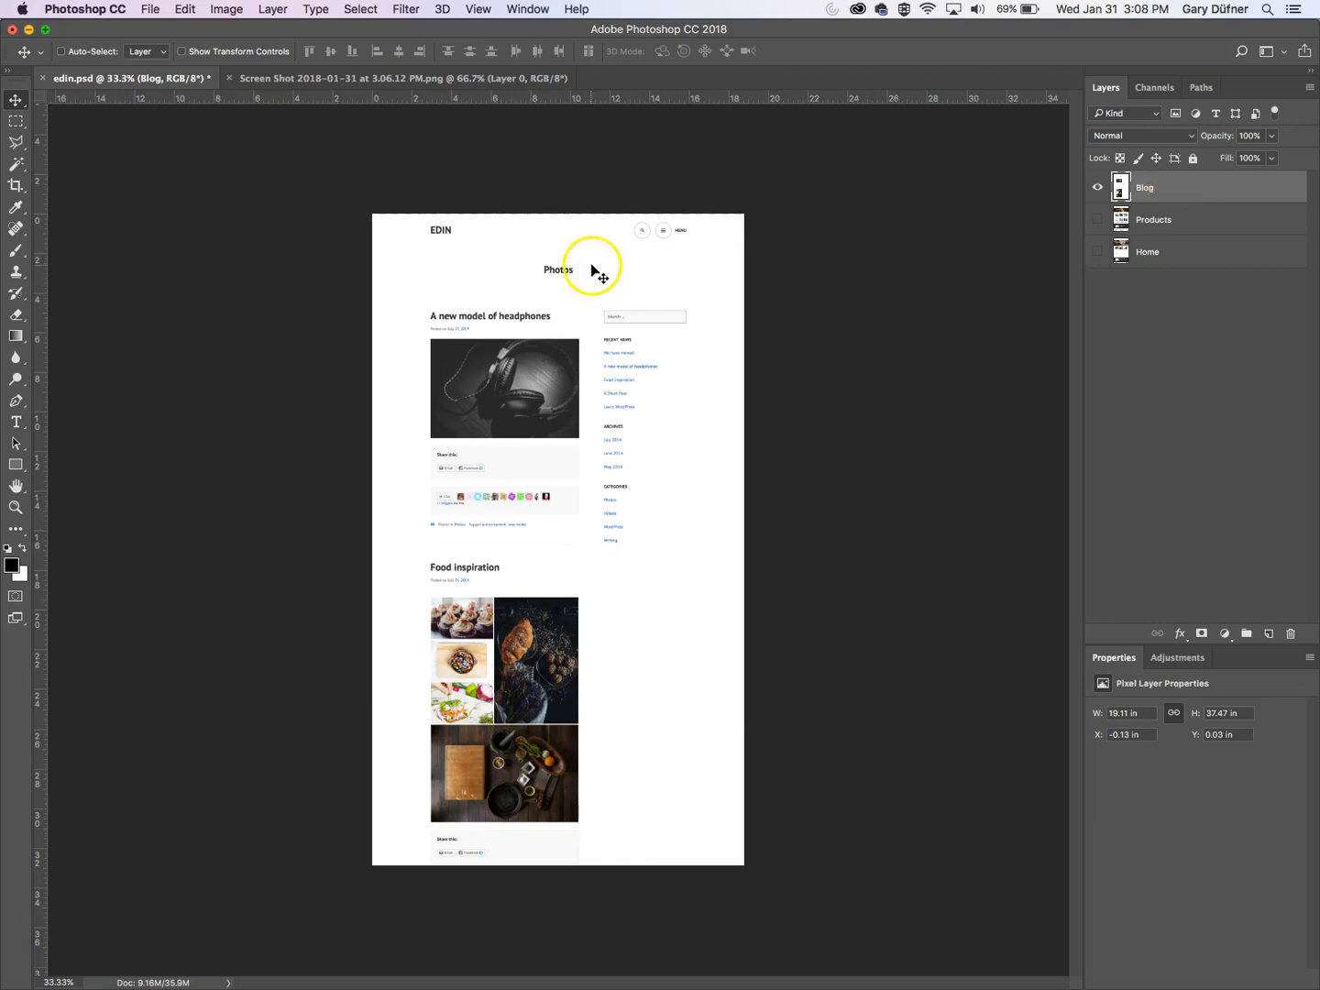
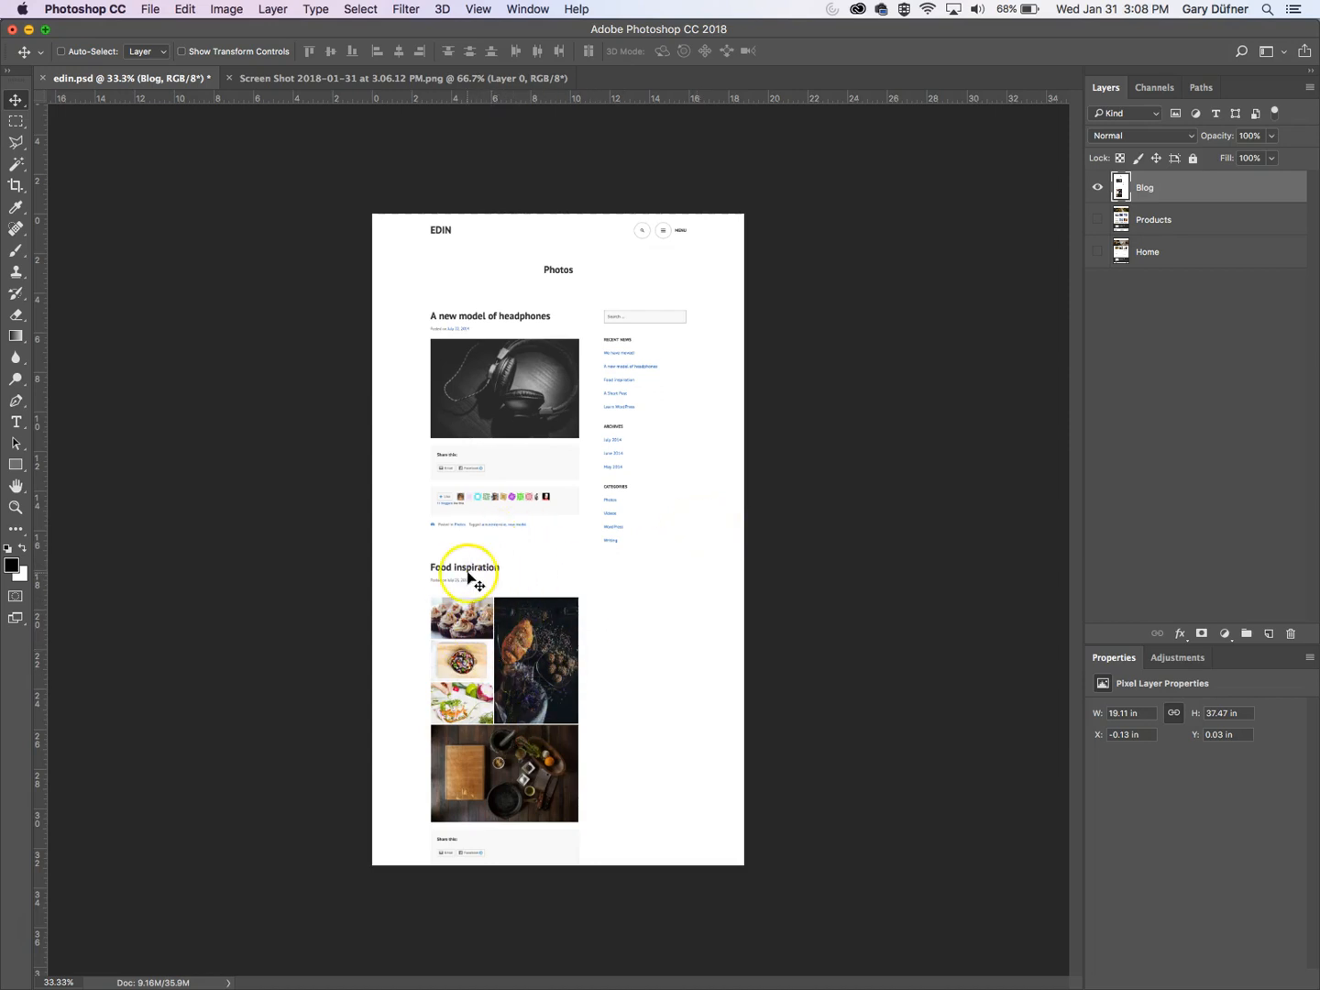
# - Delete everything from the Food inspiration heading downward on the Blog layer using a rectangular marquee, and clear the selection
pyautogui.click(16, 121)
pyautogui.moveTo(376, 895); pyautogui.dragTo(887, 561)
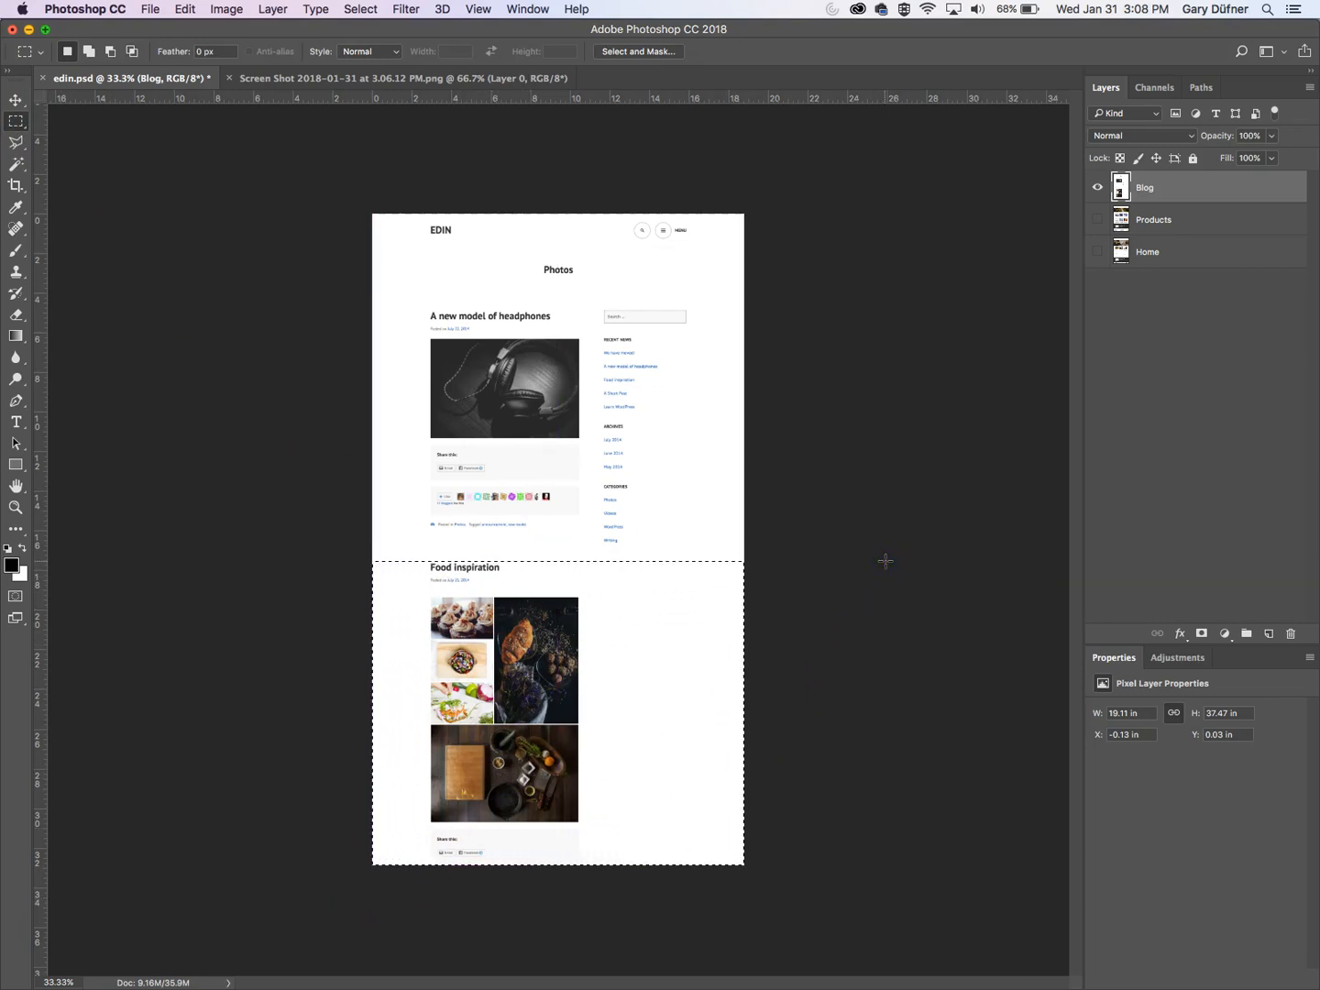
pyautogui.press('Delete')
pyautogui.press('super+d')
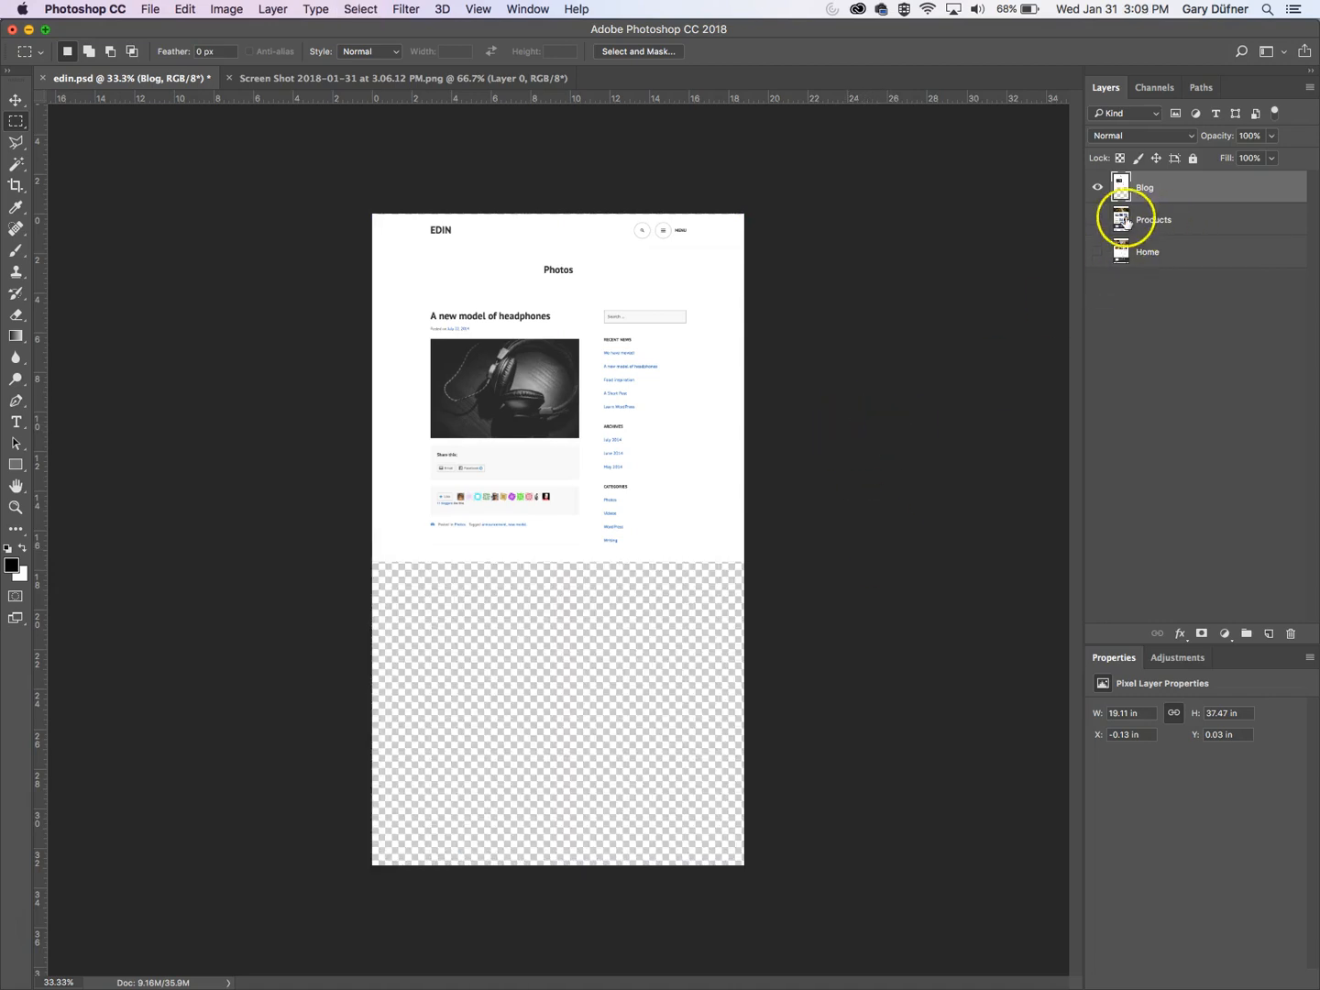
# - Copy the dark footer area of the Products layer onto its own new layer, and hide Products again
pyautogui.click(1097, 220)
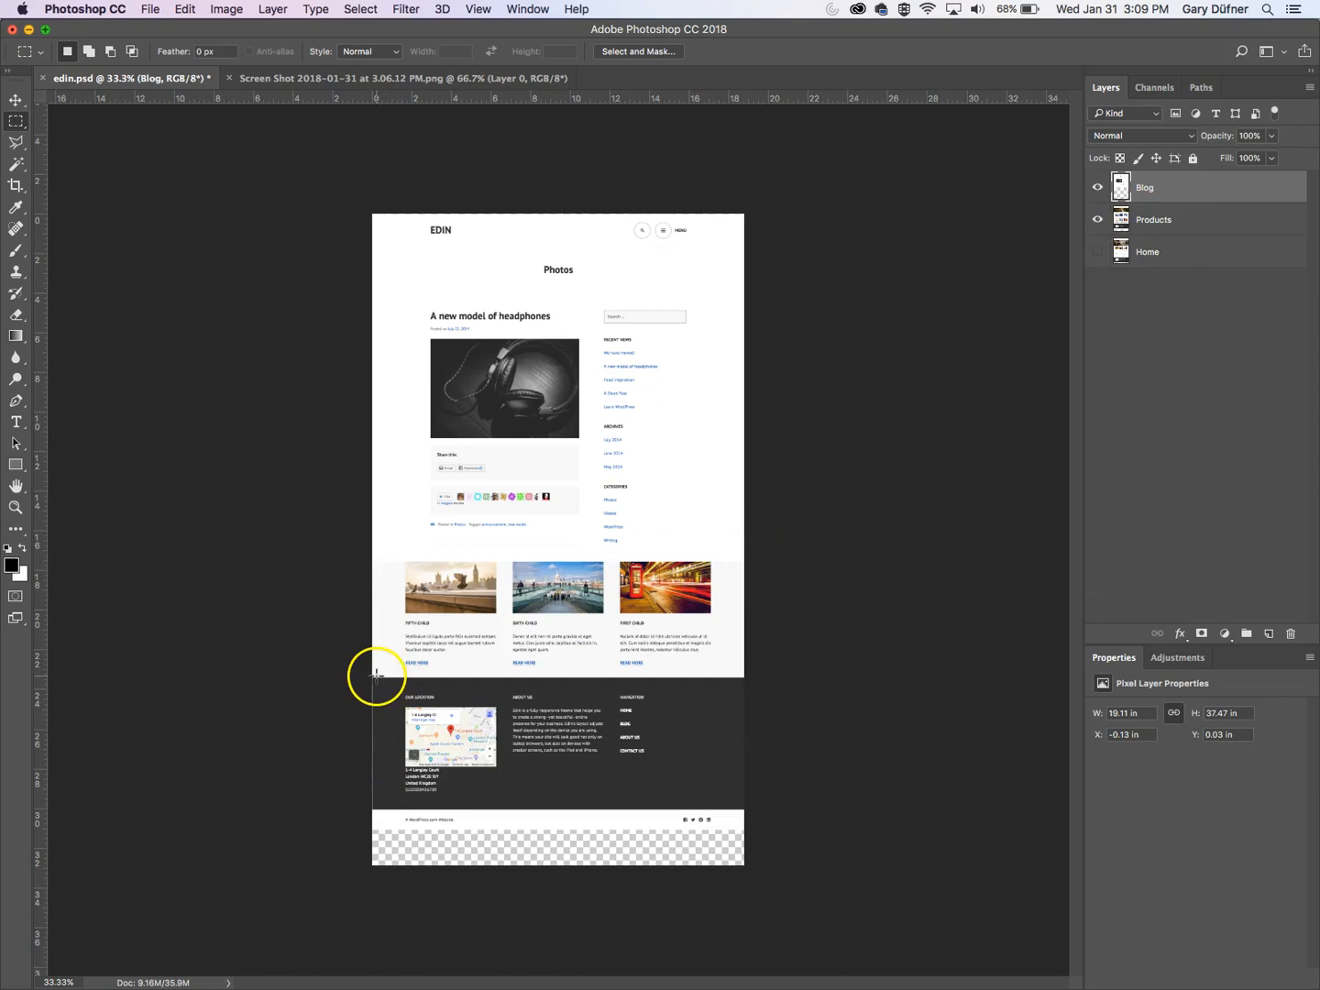
pyautogui.moveTo(368, 672); pyautogui.dragTo(788, 858)
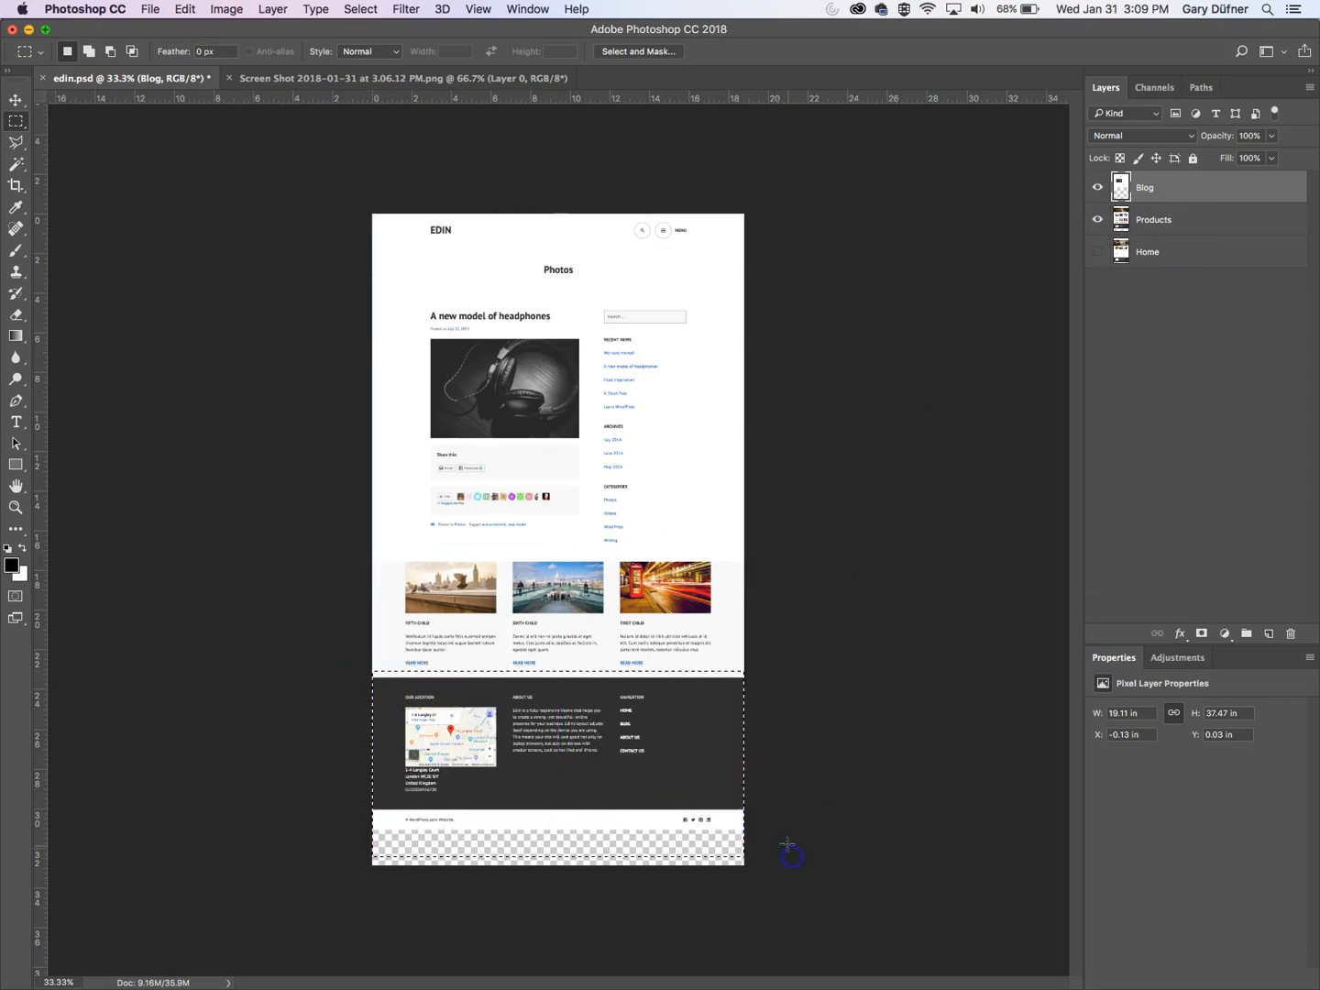
pyautogui.click(1222, 221)
pyautogui.hotkey('ctrl', 'j')
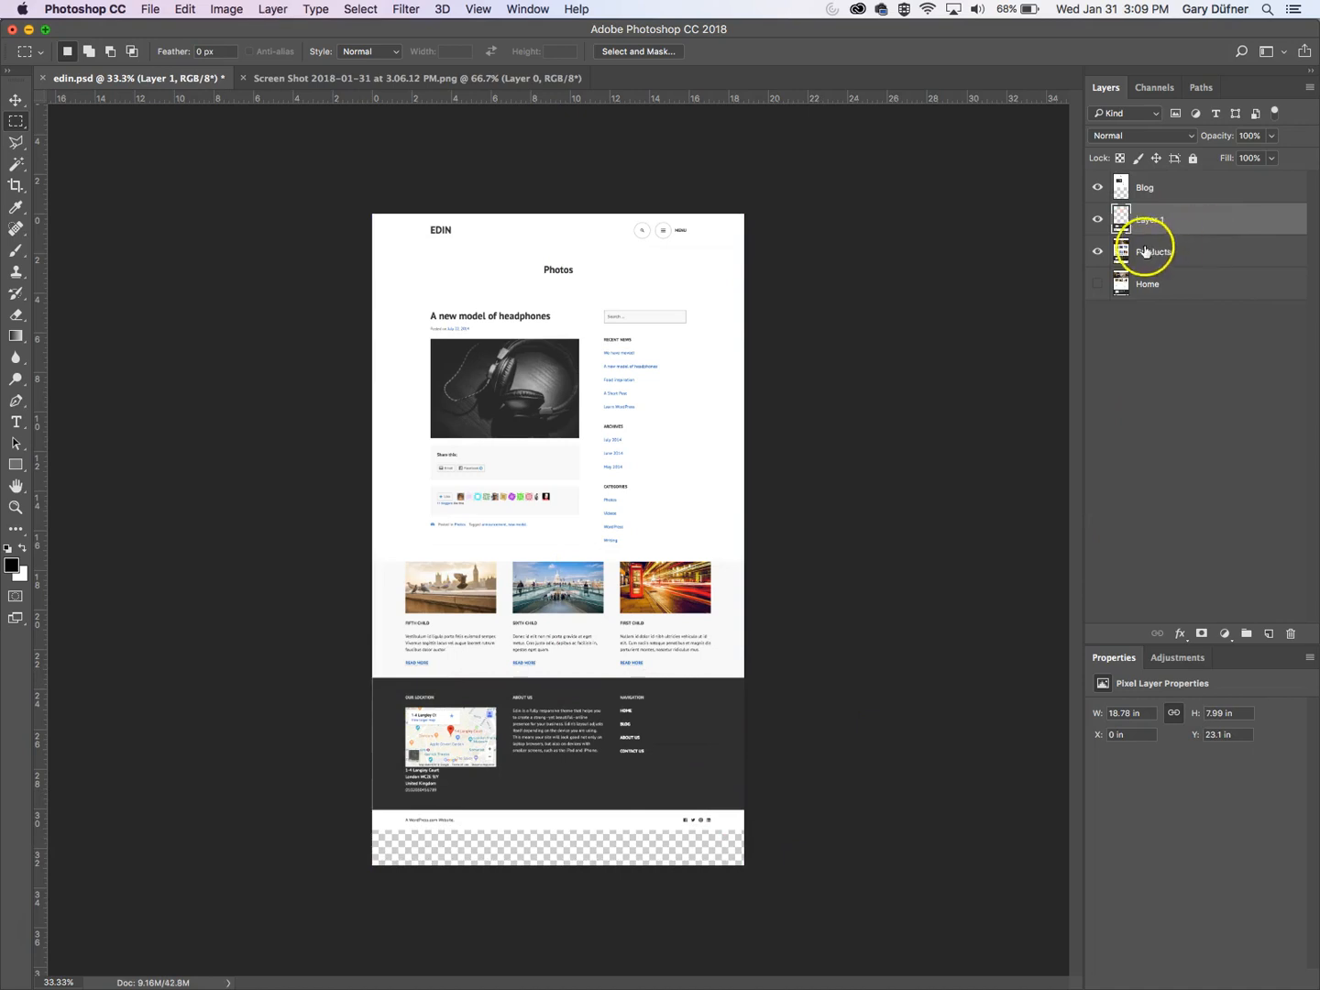
pyautogui.click(1097, 251)
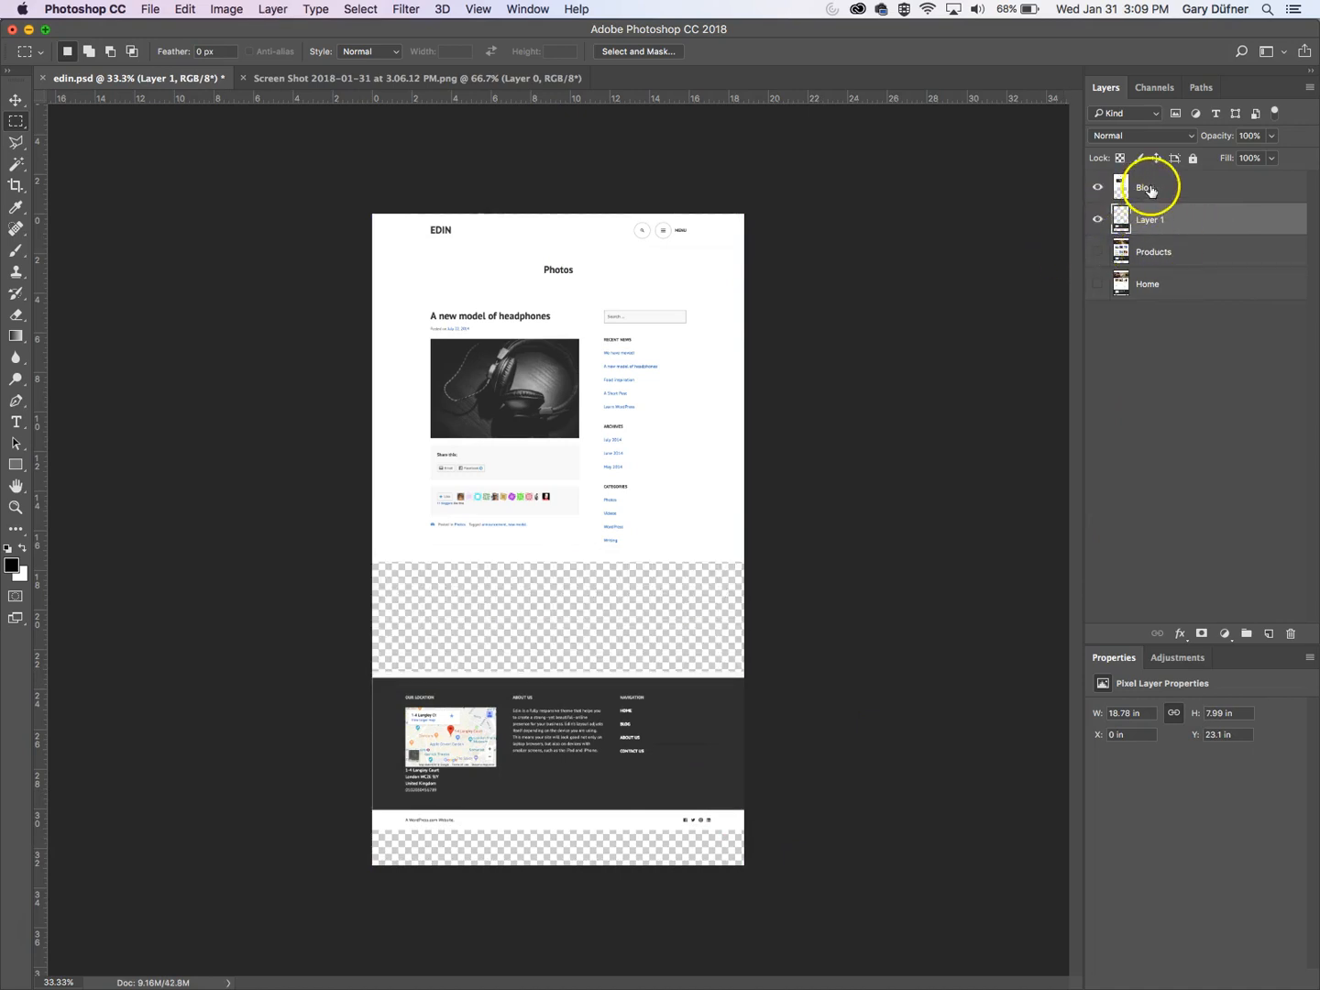
# - Stack the copied footer layer above Blog and move it up to just below the blog post and sidebar links
pyautogui.moveTo(1158, 217); pyautogui.dragTo(1172, 188)
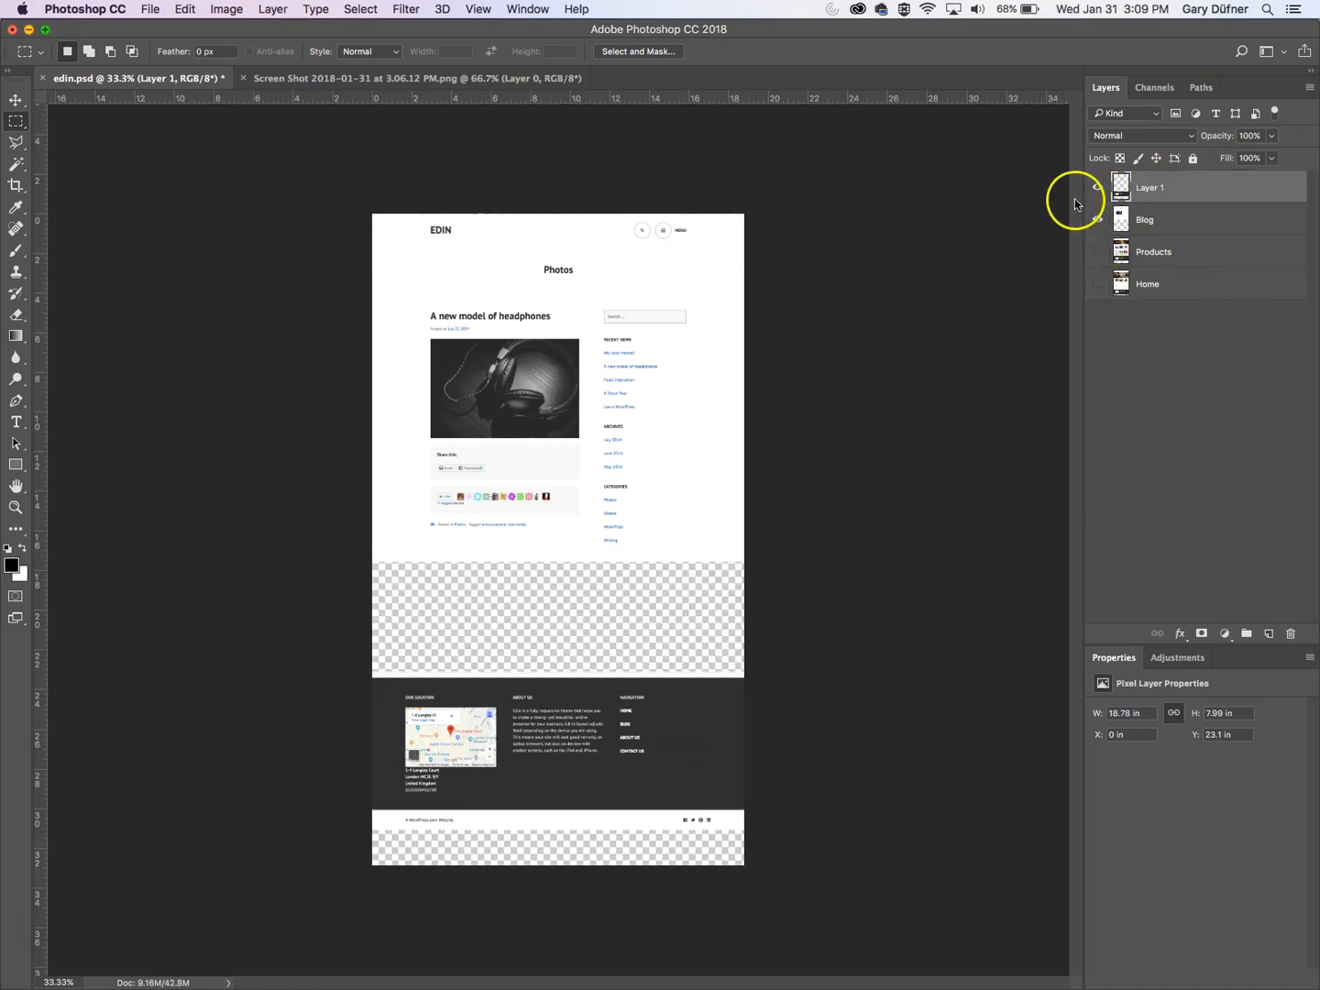
pyautogui.press('v')
pyautogui.hotkey('shift', 'Up')
pyautogui.hotkey('shift', 'Up')
pyautogui.hotkey('shift', 'Up')
pyautogui.hotkey('shift', 'Up')
pyautogui.hotkey('shift', 'Up')
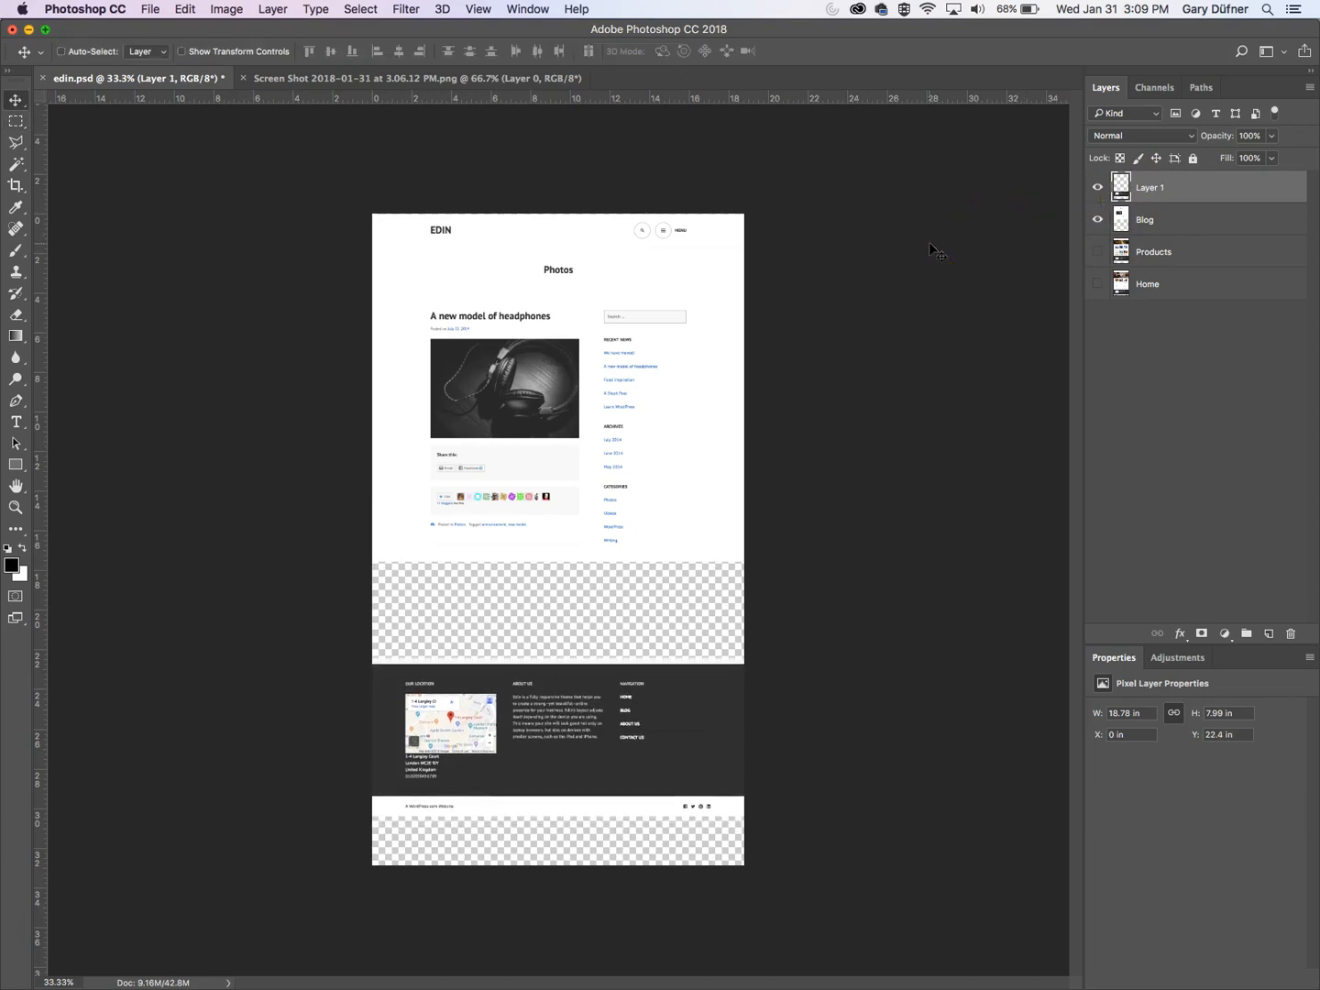
pyautogui.moveTo(713, 732); pyautogui.dragTo(715, 630)
# - Nudge the footer layer up to Y 17.56 in to close the gap with the blog content
pyautogui.keyDown('super'); pyautogui.click(583, 564); pyautogui.keyUp('super')
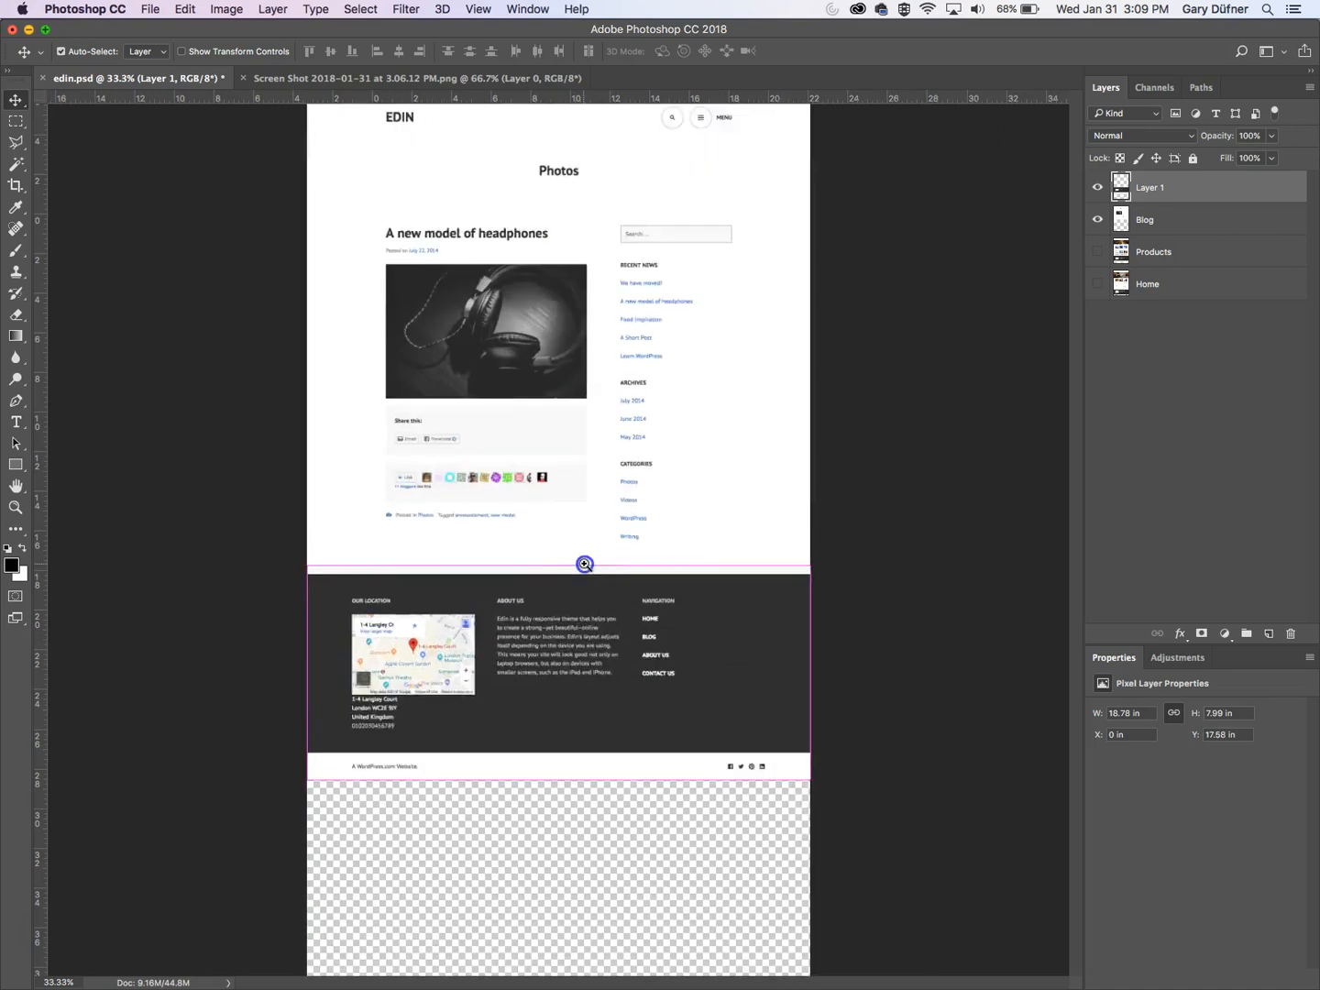
pyautogui.keyDown('super'); pyautogui.click(585, 565); pyautogui.keyUp('super')
pyautogui.keyDown('super'); pyautogui.click(585, 564); pyautogui.keyUp('super')
pyautogui.keyDown('super'); pyautogui.click(585, 564); pyautogui.keyUp('super')
pyautogui.keyDown('super'); pyautogui.click(585, 564); pyautogui.keyUp('super')
pyautogui.keyDown('super'); pyautogui.click(585, 564); pyautogui.keyUp('super')
pyautogui.press('Up')
pyautogui.press('Up')
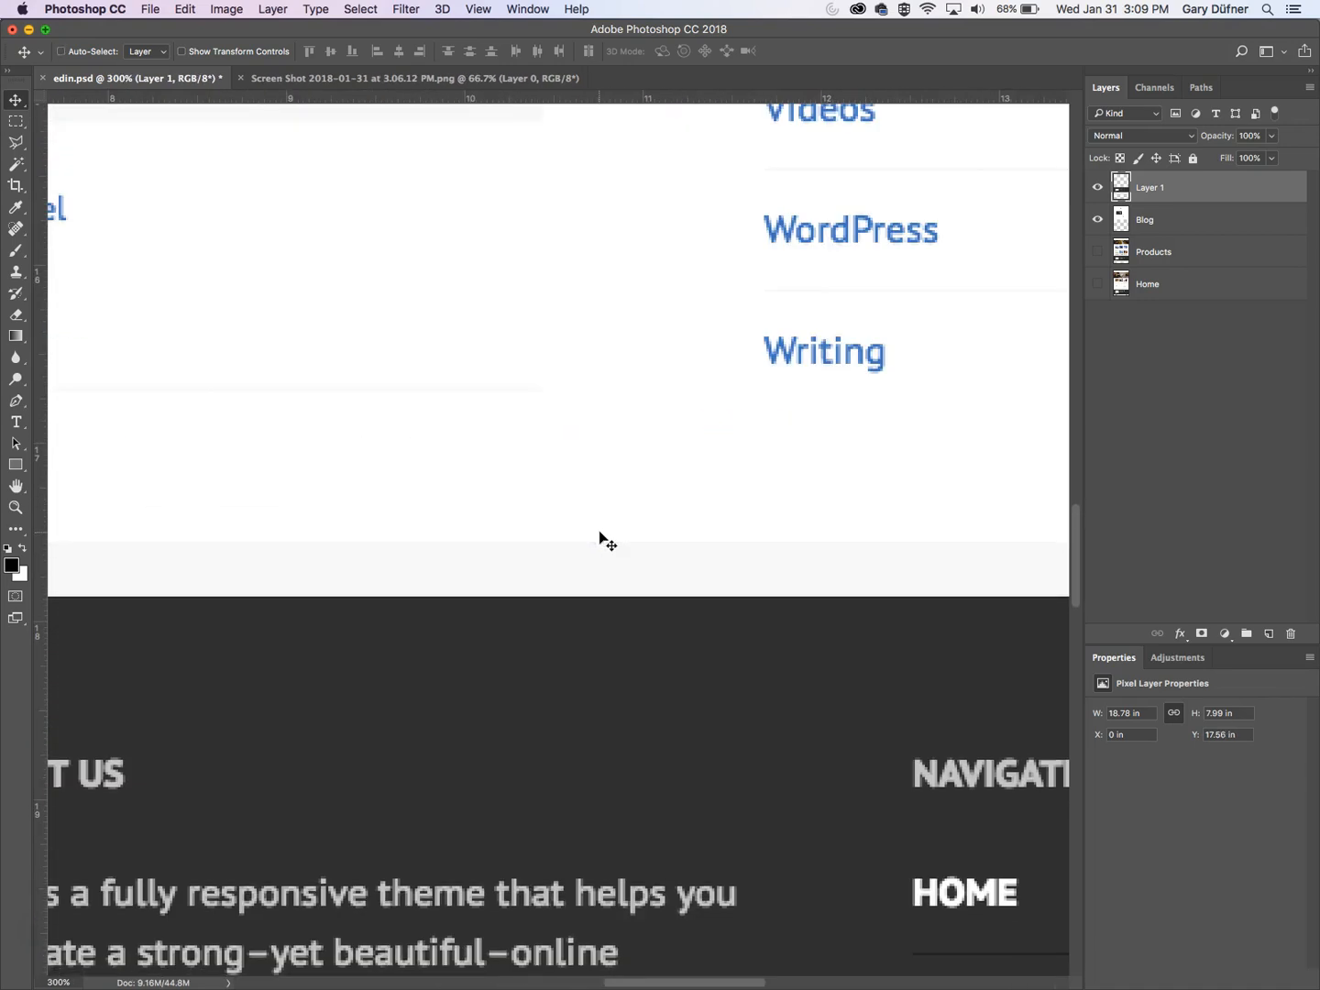
# - Move the footer layer beneath the Blog layer in the stacking order
pyautogui.keyDown('alt'); pyautogui.keyDown('super'); pyautogui.click(600, 532); pyautogui.keyUp('super'); pyautogui.keyUp('alt')
pyautogui.keyDown('alt'); pyautogui.keyDown('super'); pyautogui.click(602, 535); pyautogui.keyUp('super'); pyautogui.keyUp('alt')
pyautogui.keyDown('alt'); pyautogui.keyDown('super'); pyautogui.click(602, 535); pyautogui.keyUp('super'); pyautogui.keyUp('alt')
pyautogui.keyDown('alt'); pyautogui.keyDown('super'); pyautogui.click(603, 537); pyautogui.keyUp('super'); pyautogui.keyUp('alt')
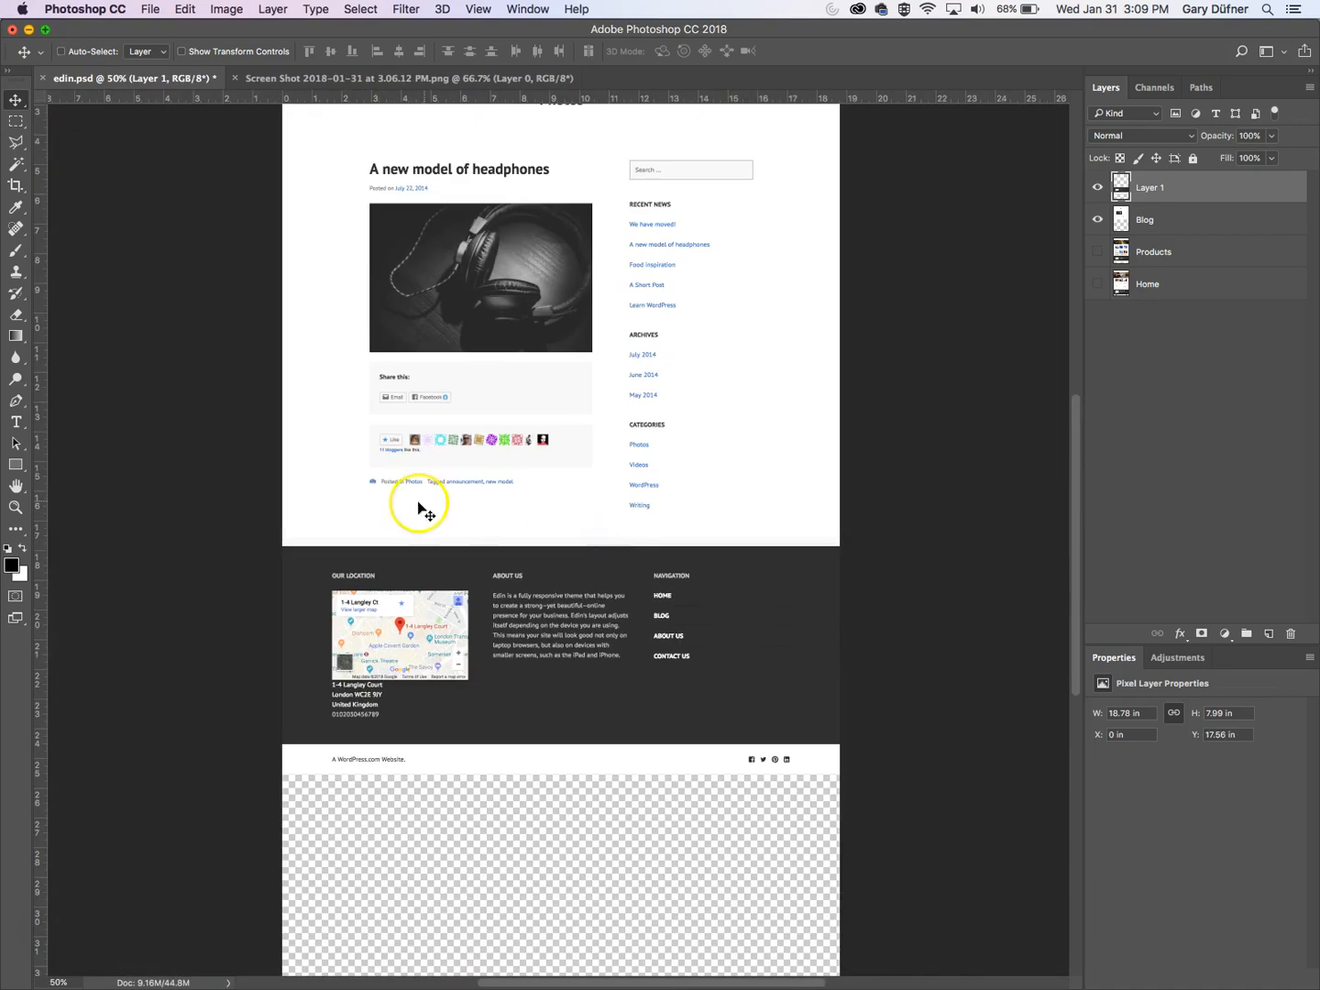
pyautogui.keyDown('super'); pyautogui.click(450, 545); pyautogui.keyUp('super')
pyautogui.keyDown('super'); pyautogui.click(450, 546); pyautogui.keyUp('super')
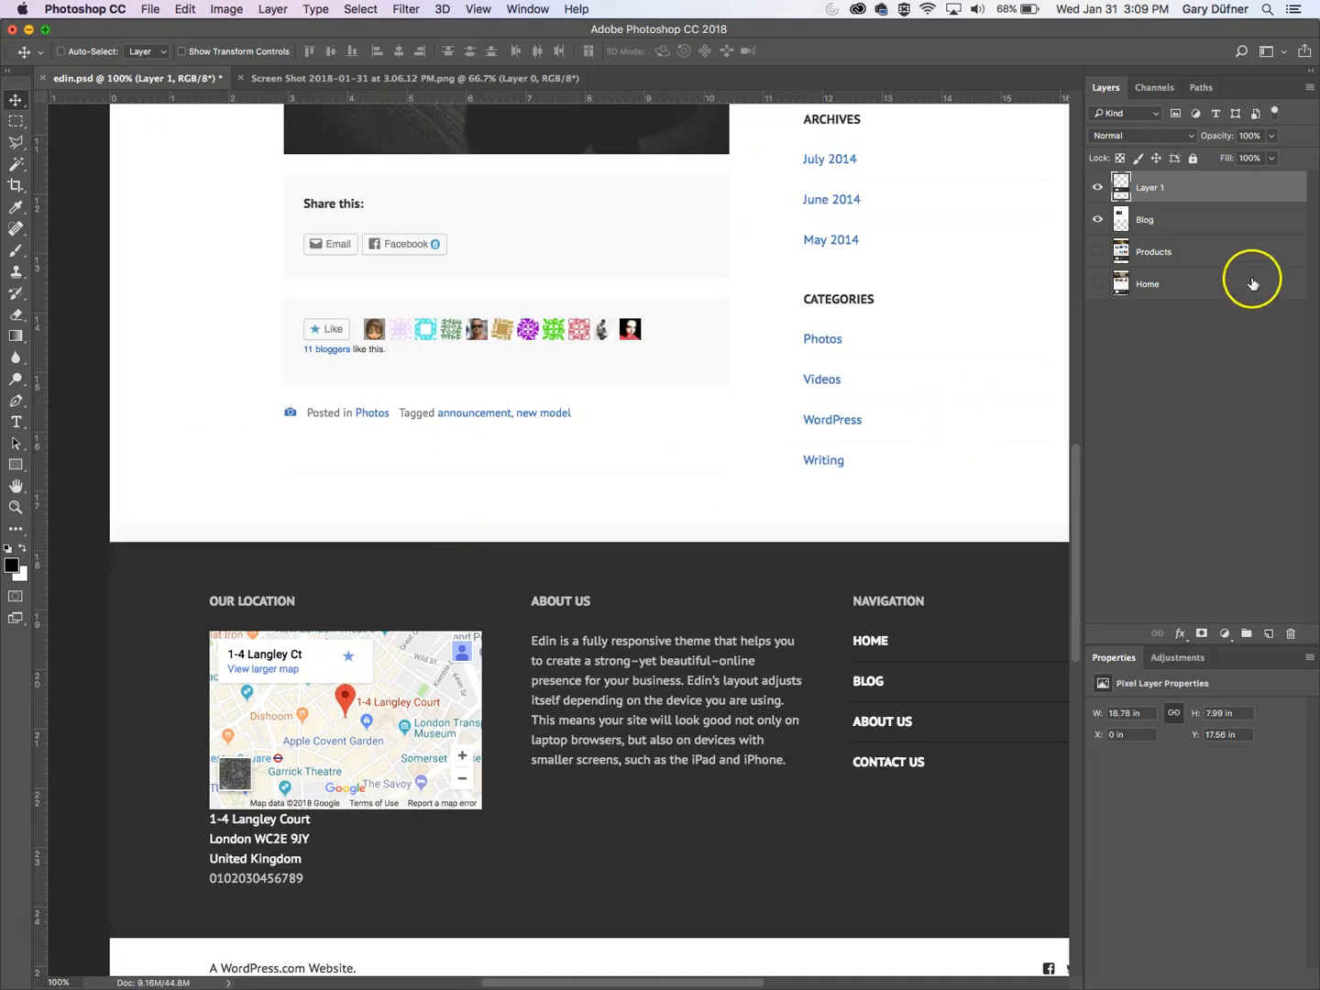
pyautogui.moveTo(1167, 189); pyautogui.dragTo(1178, 222)
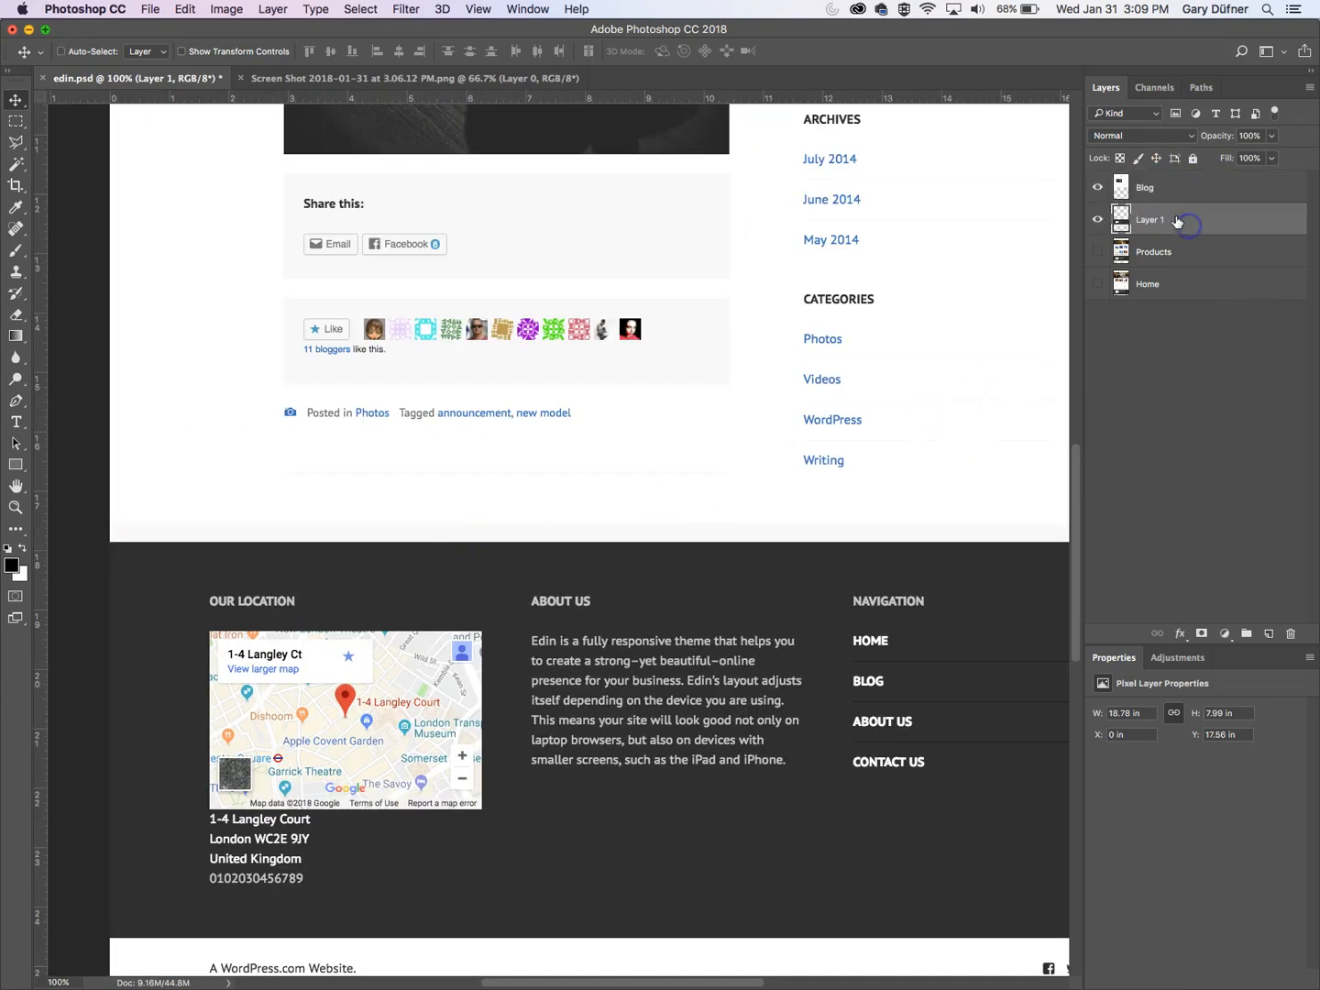
# - Nudge the footer layer up to about Y 17.25 in until its light gray strip is hidden behind the Blog layer
pyautogui.press('Up')
pyautogui.press('Up')
pyautogui.press('Up')
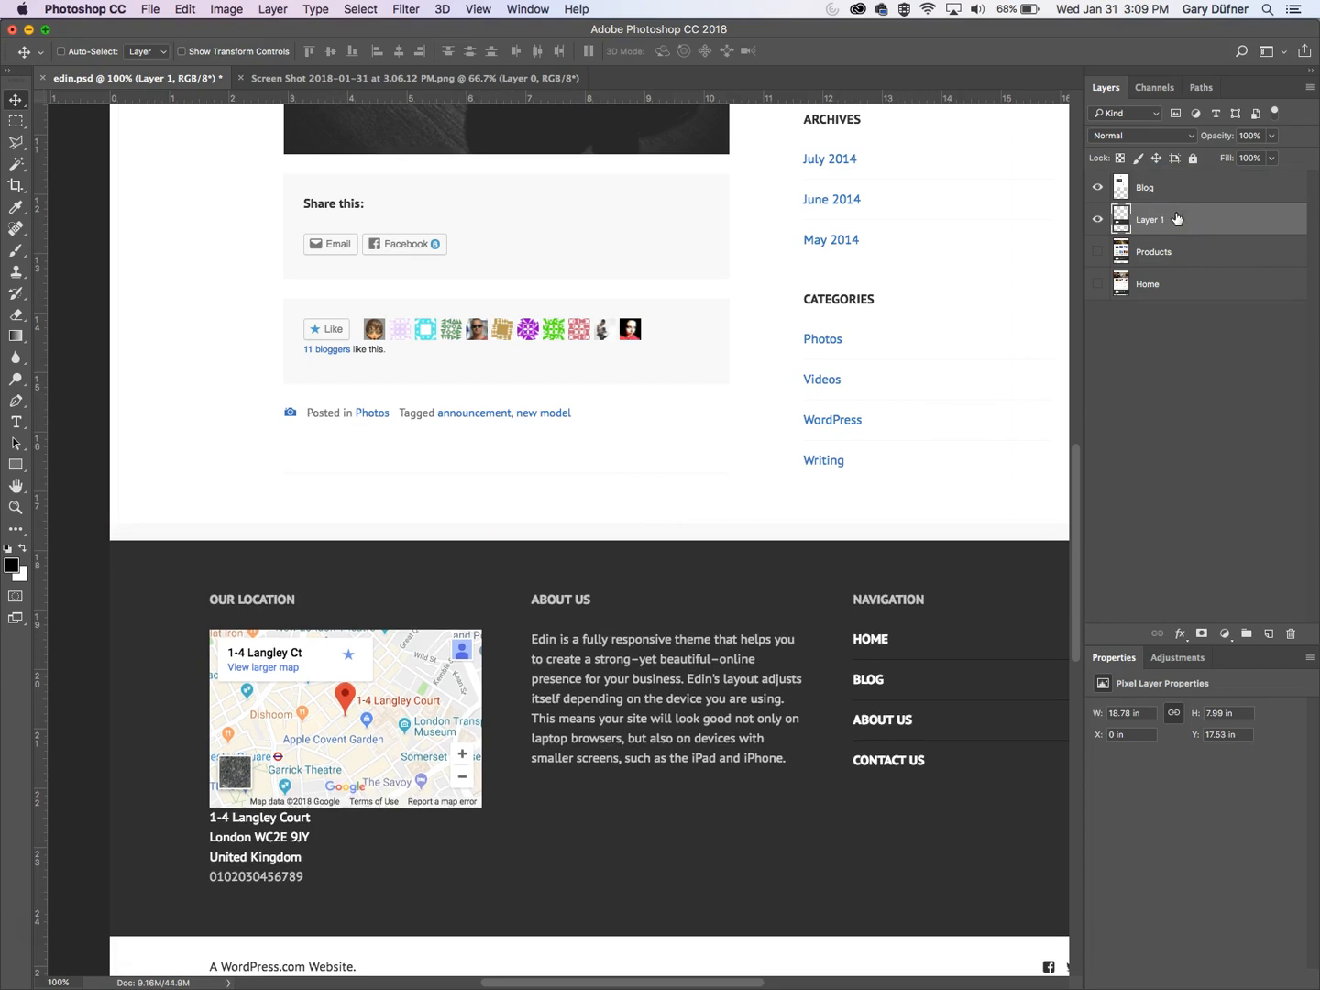
pyautogui.click(657, 515)
pyautogui.press('Up')
pyautogui.press('Up')
pyautogui.press('Up')
pyautogui.press('Up')
pyautogui.press('Up')
pyautogui.press('Up')
pyautogui.press('Up')
pyautogui.press('Up')
pyautogui.press('Up')
pyautogui.press('Up')
pyautogui.press('Up')
pyautogui.press('Up')
pyautogui.press('Up')
pyautogui.press('Up')
pyautogui.press('Up')
pyautogui.press('Up')
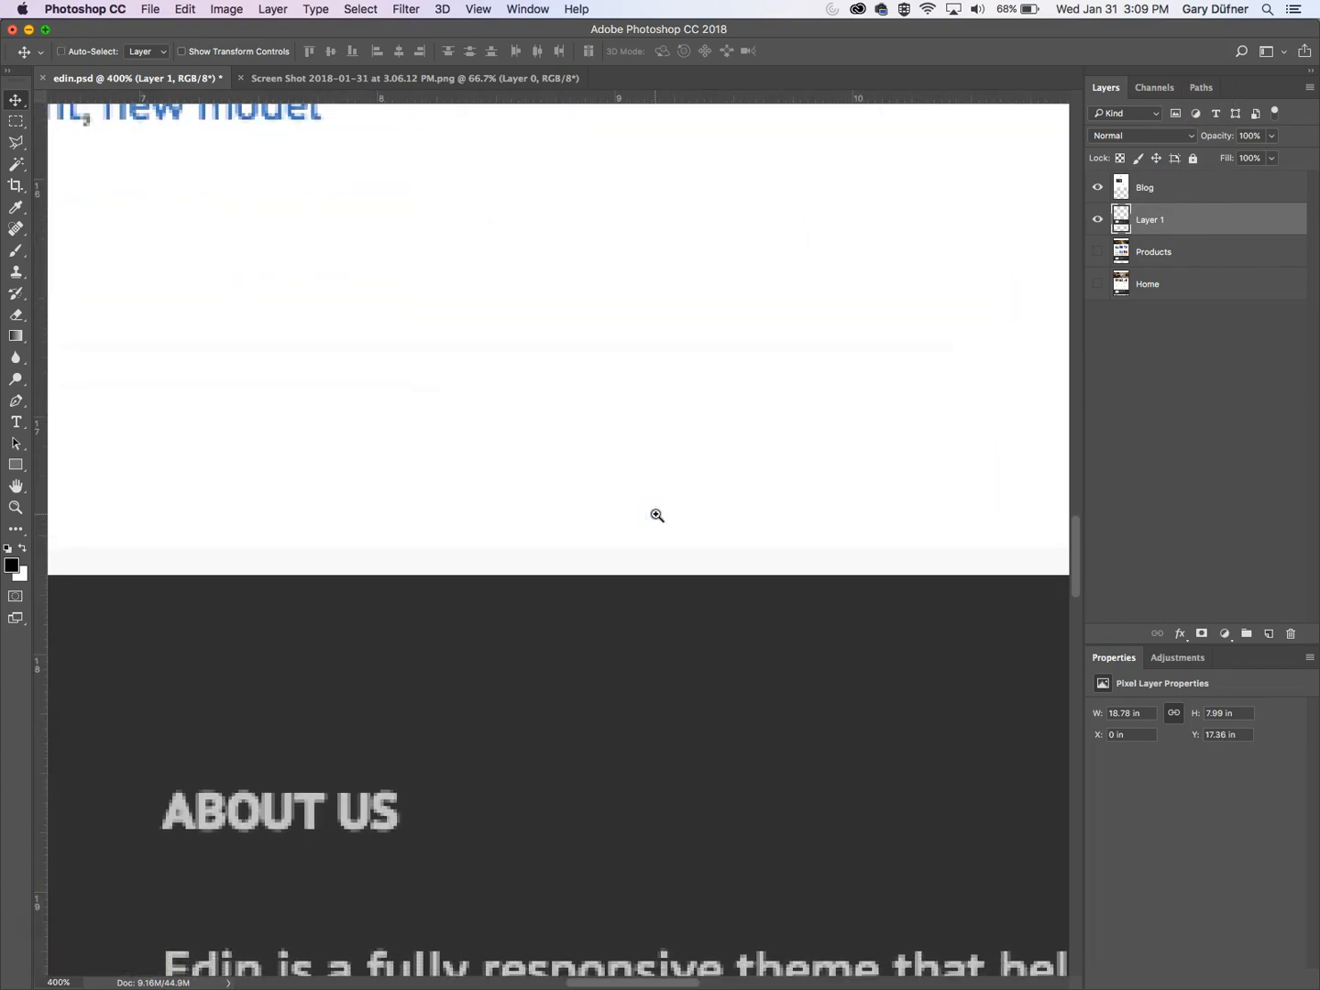
pyautogui.press('Up')
pyautogui.press('Up')
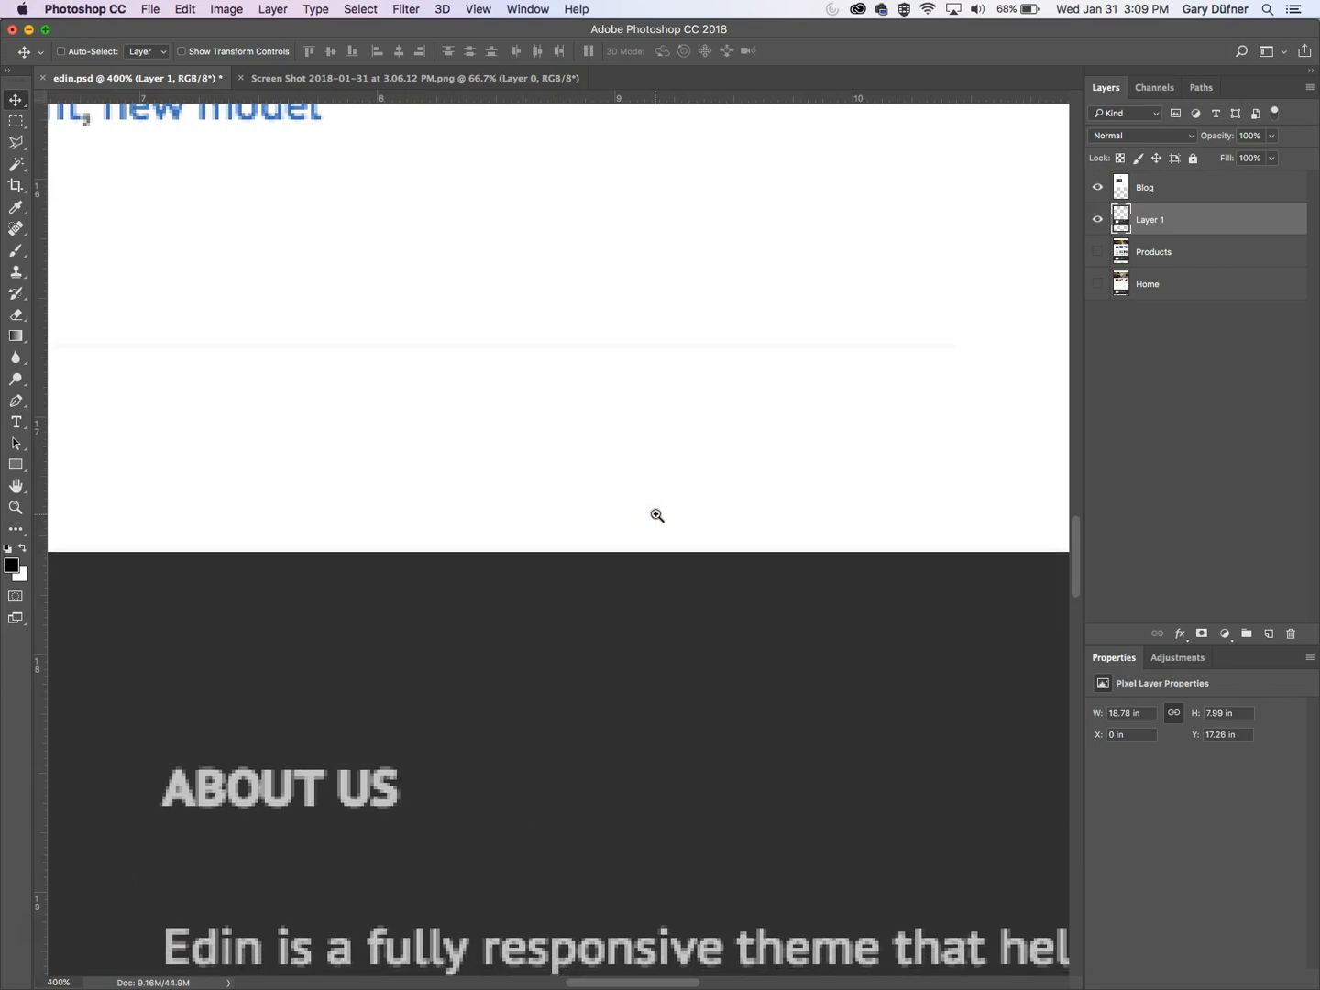
# - Merge the Blog layer down into the footer layer
pyautogui.doubleClick(16, 486)
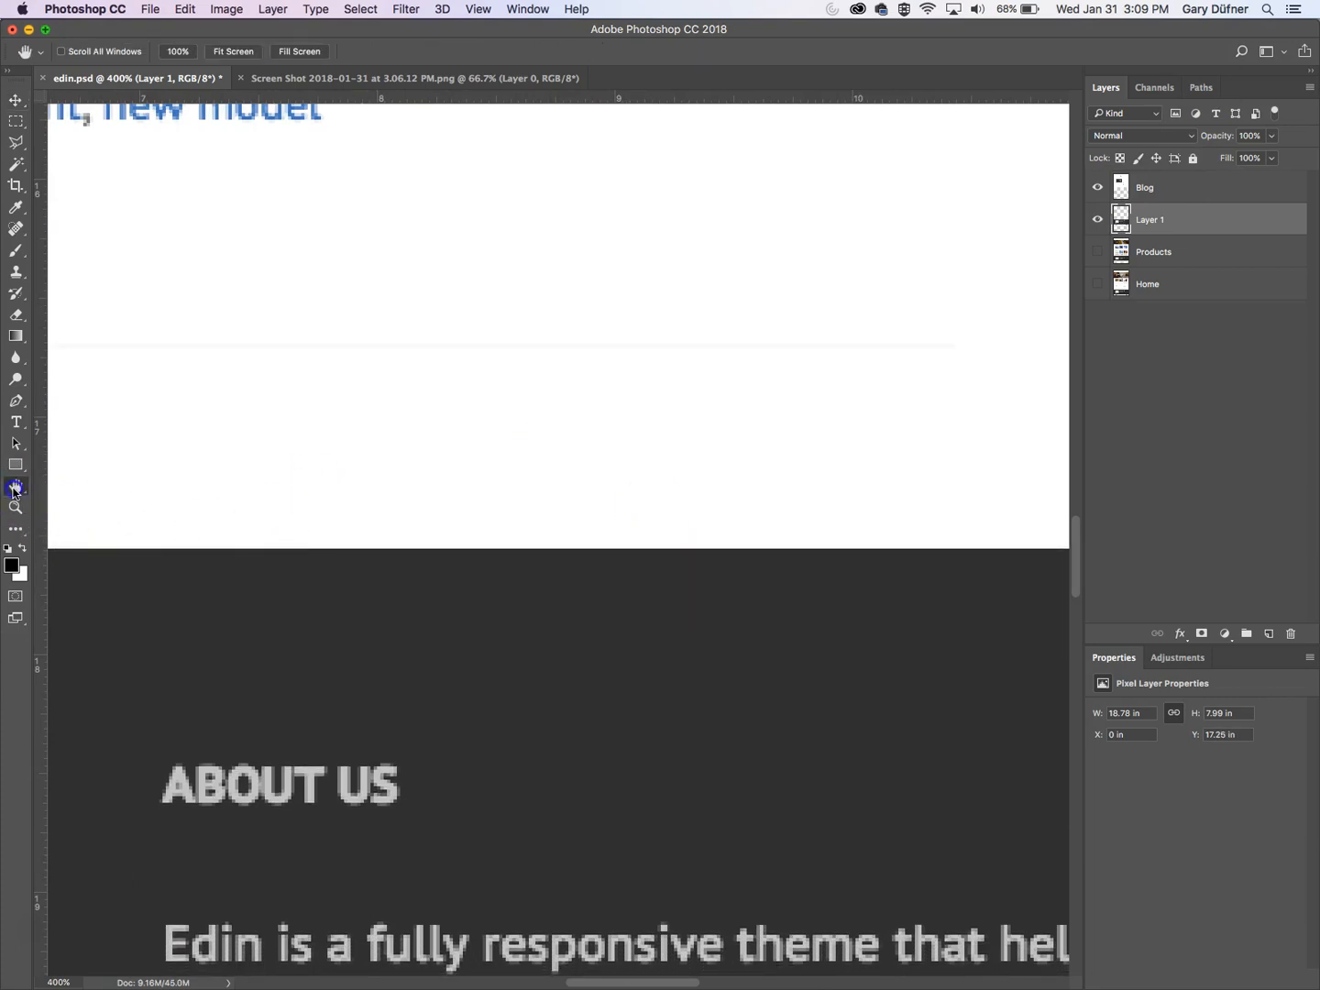
pyautogui.click(1174, 191)
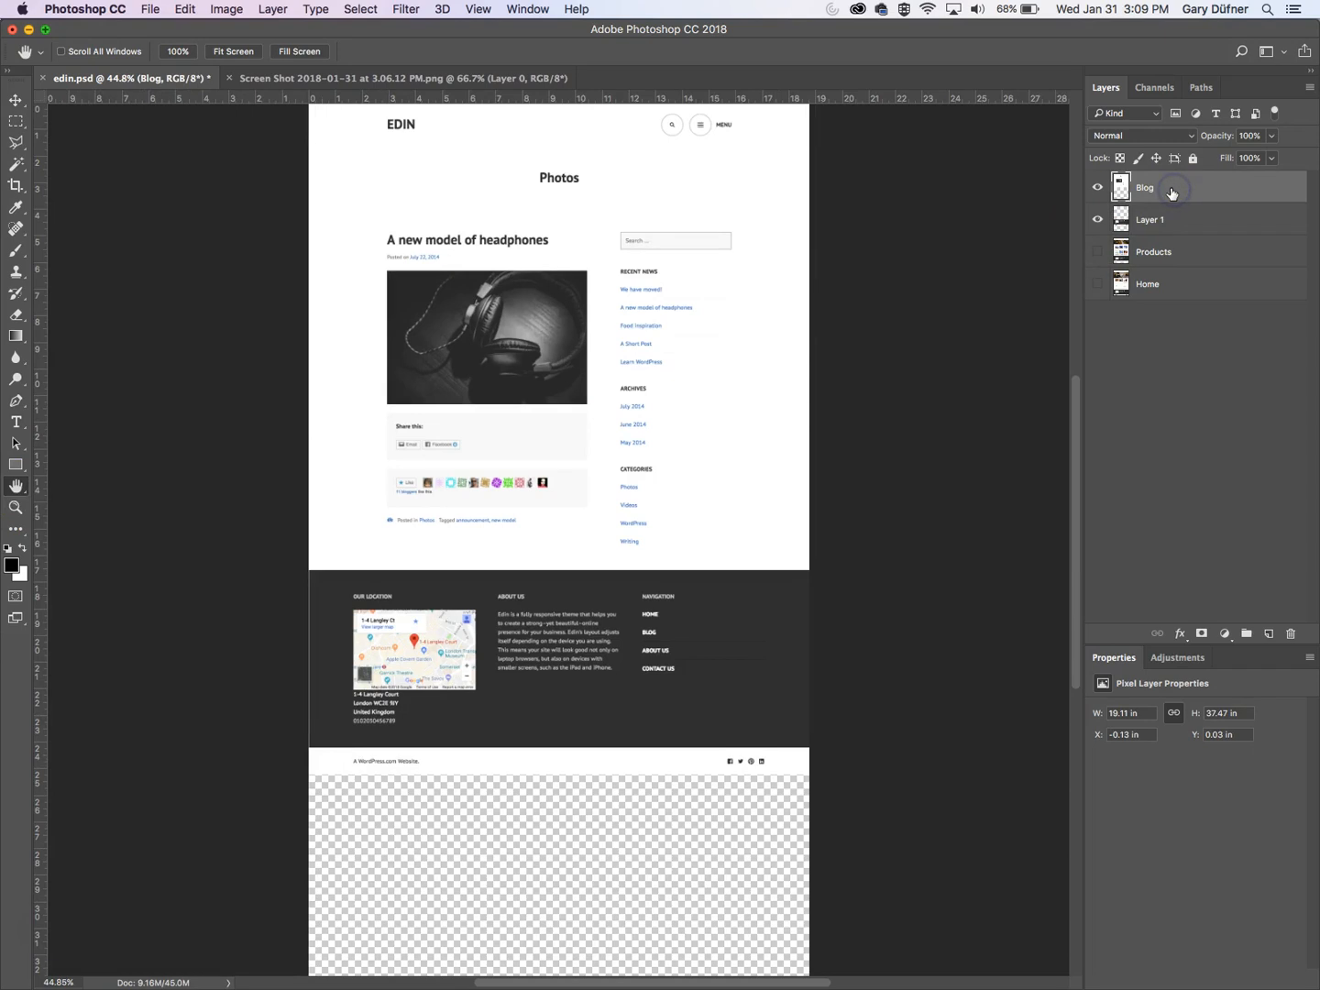
pyautogui.press('super+e')
# - Rename the merged page layer as Blog and save edin.psd
pyautogui.click(1154, 190)
pyautogui.doubleClick(1154, 189)
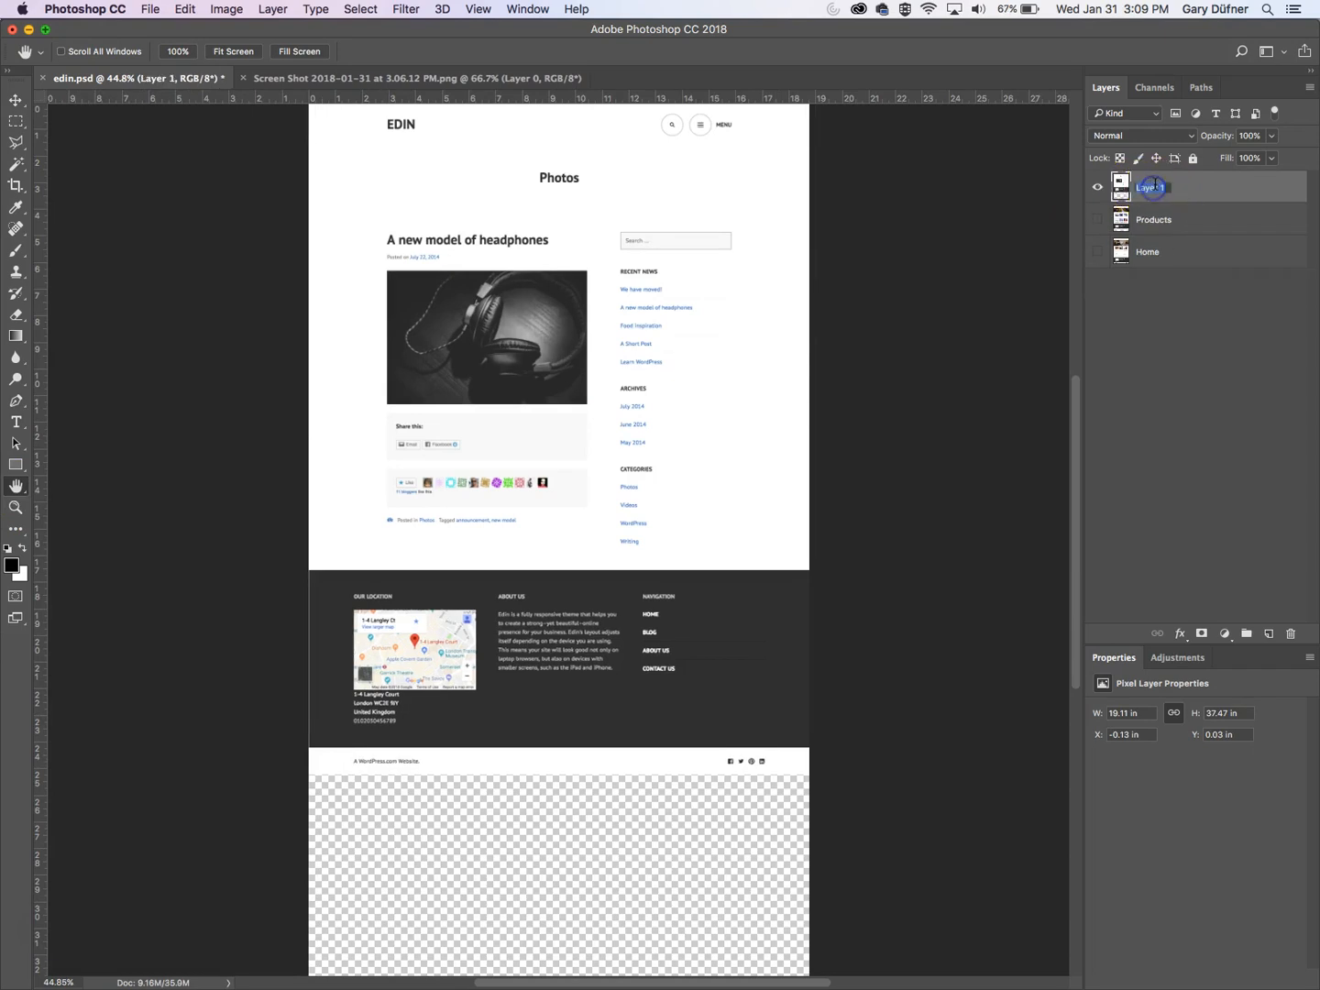
pyautogui.write('Blog')
pyautogui.press('Return')
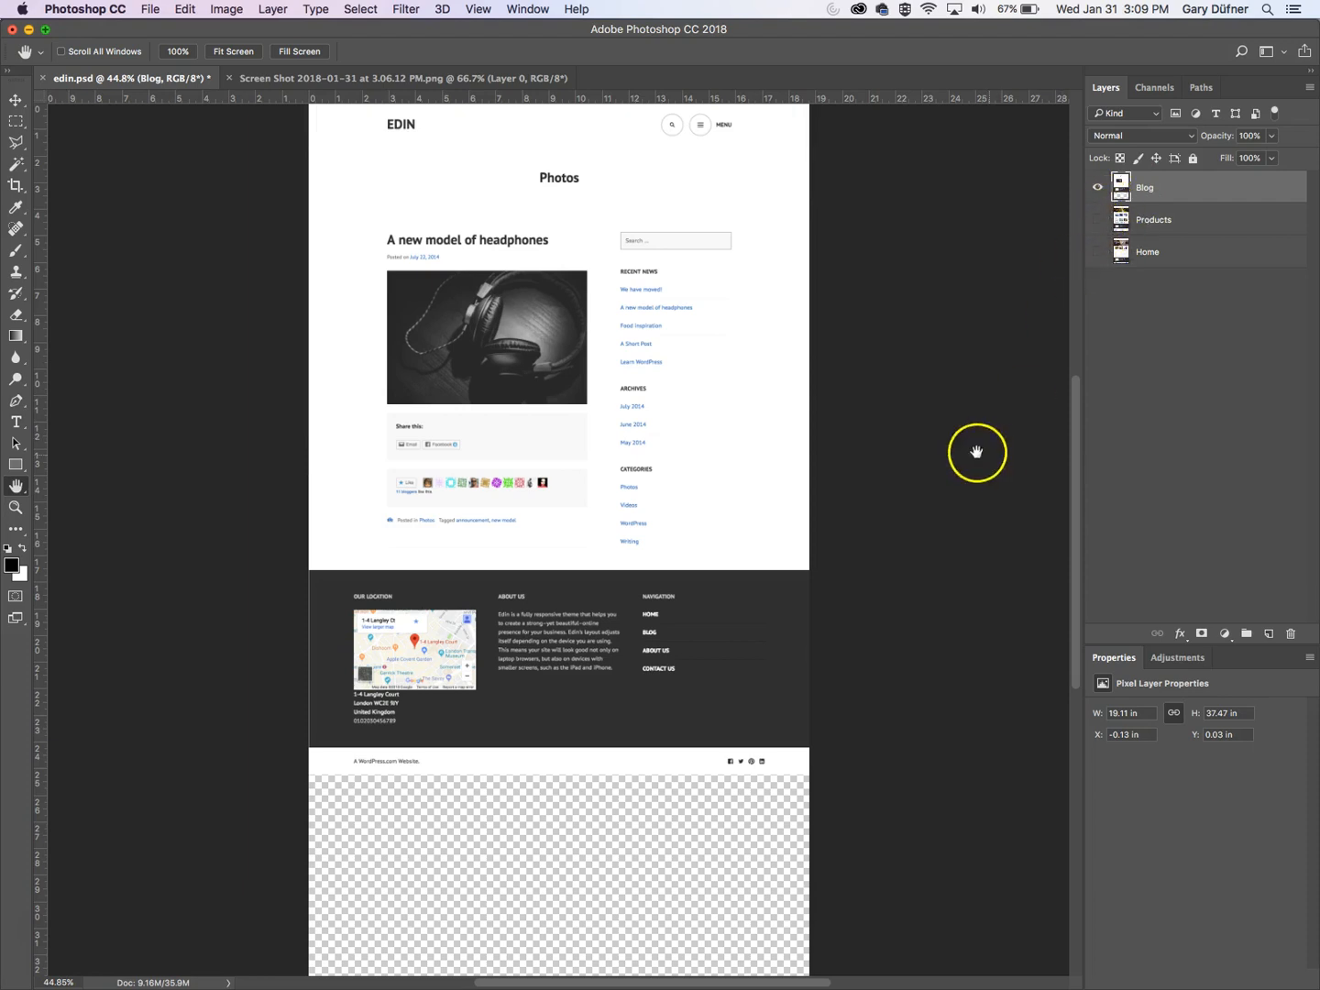
pyautogui.moveTo(744, 450); pyautogui.dragTo(749, 547)
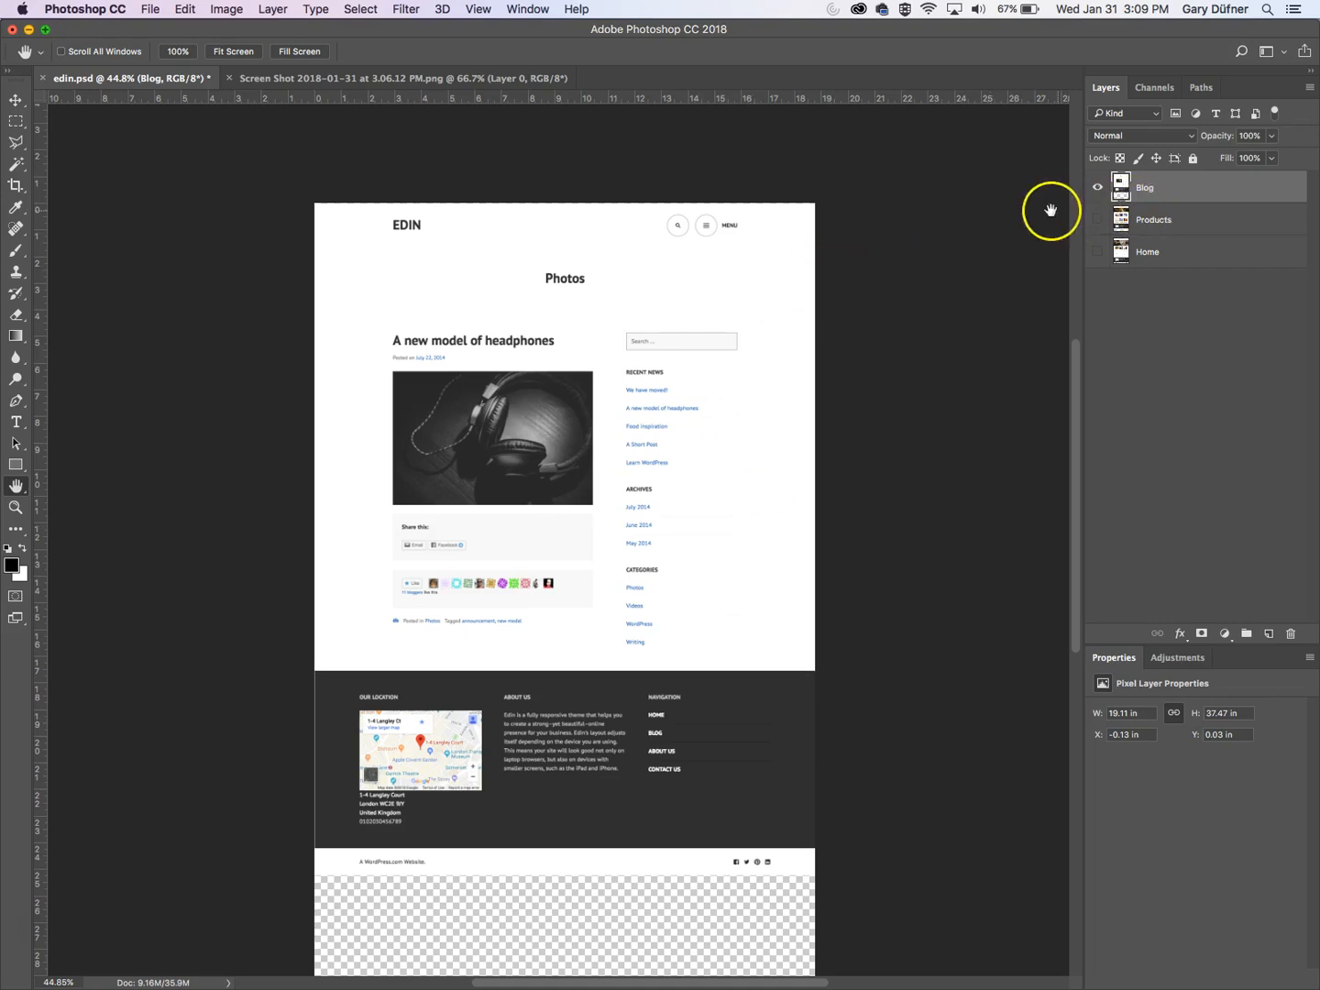
pyautogui.press('super+s')
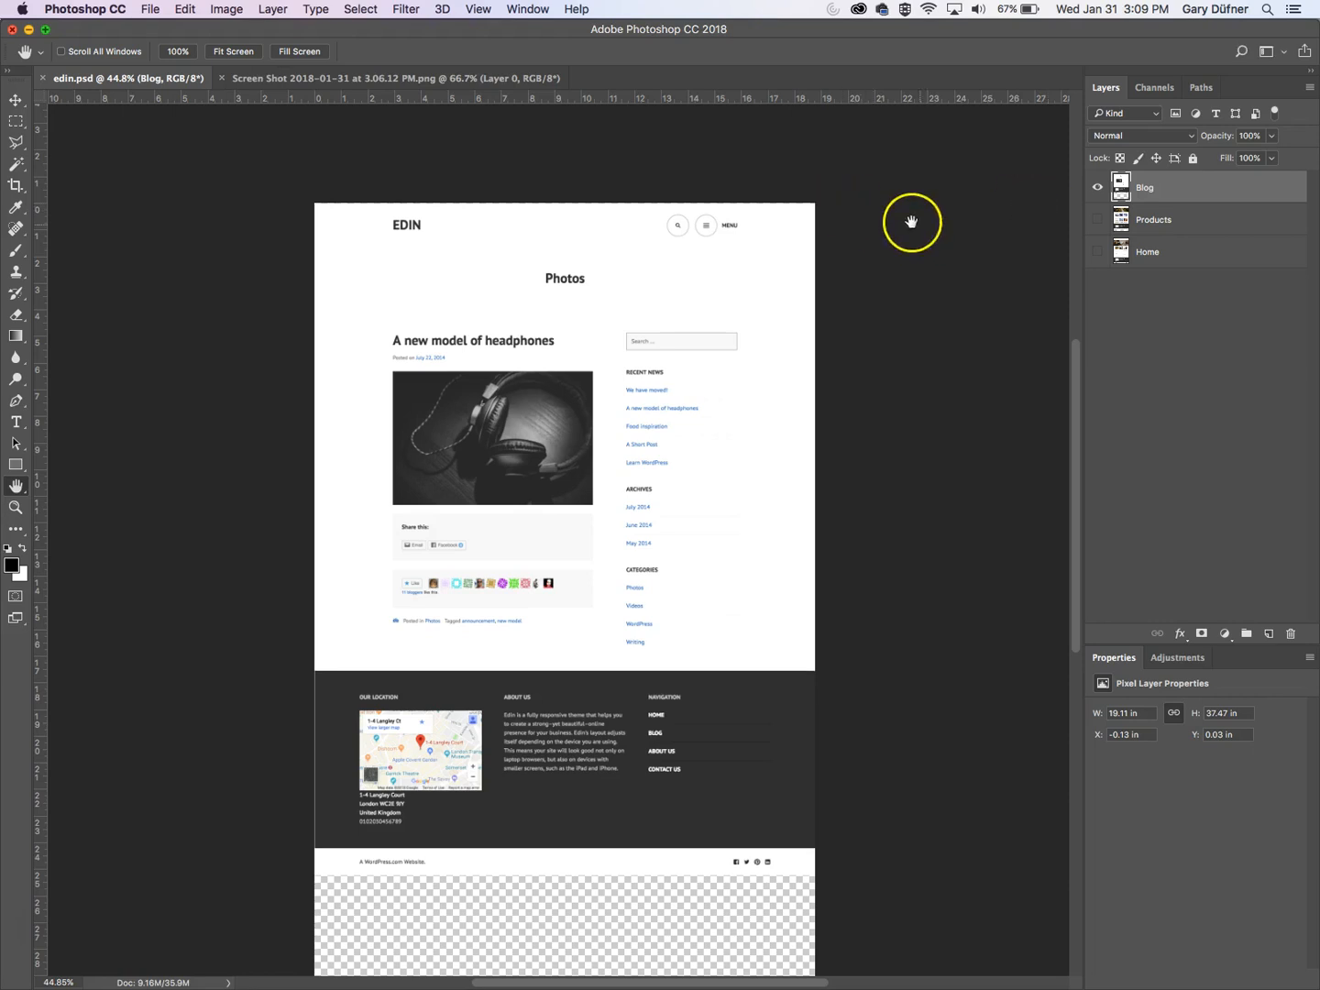
# - Hide the Blog layer, briefly preview Products, and leave only the Home layer shown and selected
pyautogui.click(1097, 187)
pyautogui.click(1098, 219)
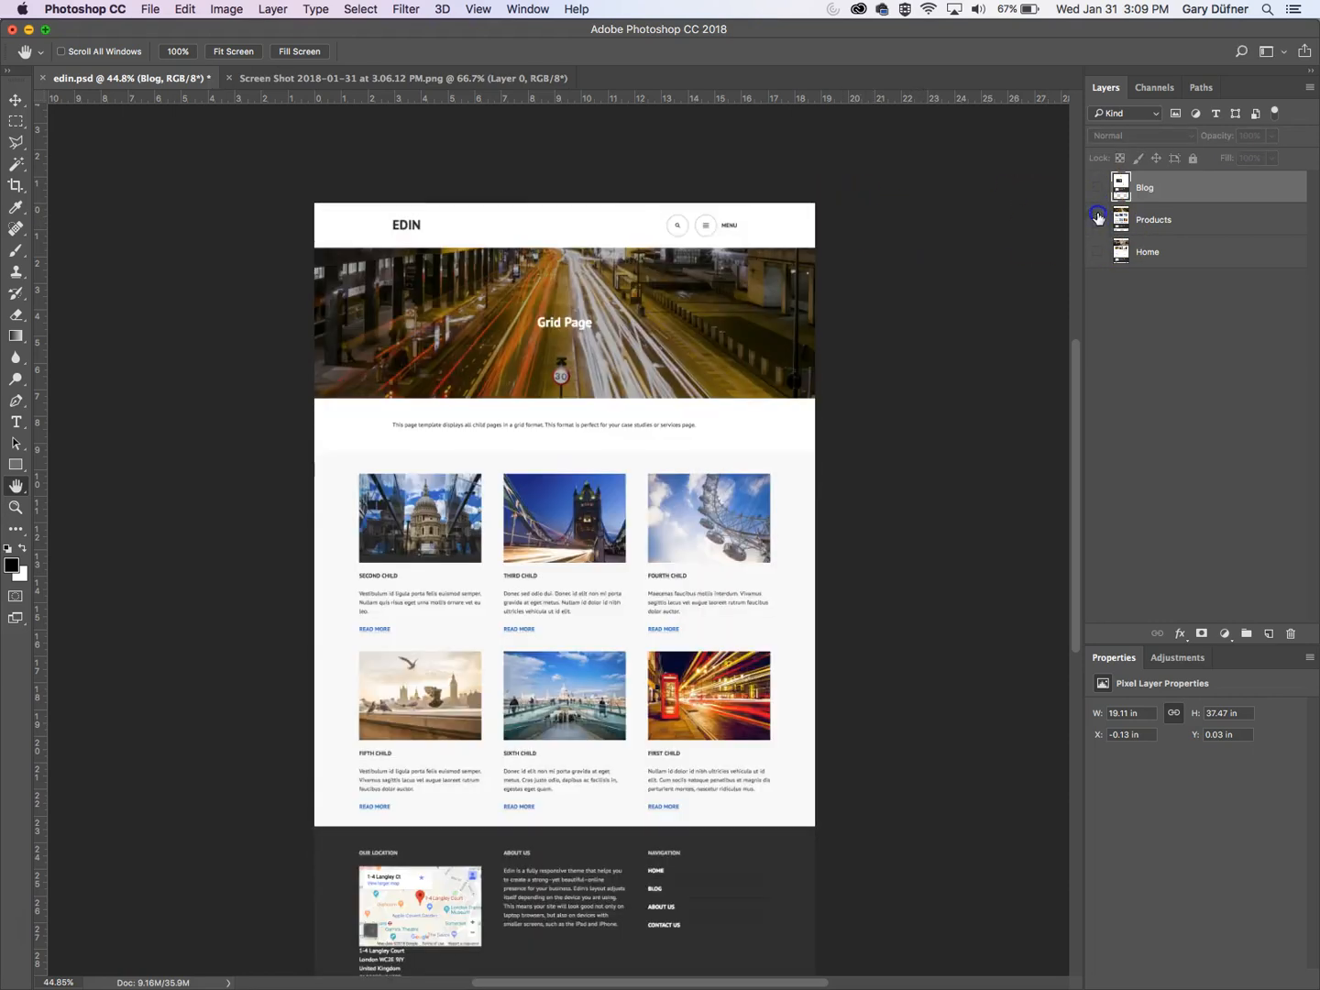
pyautogui.click(1097, 219)
pyautogui.click(1097, 252)
pyautogui.click(1177, 255)
pyautogui.moveTo(889, 409); pyautogui.dragTo(906, 321)
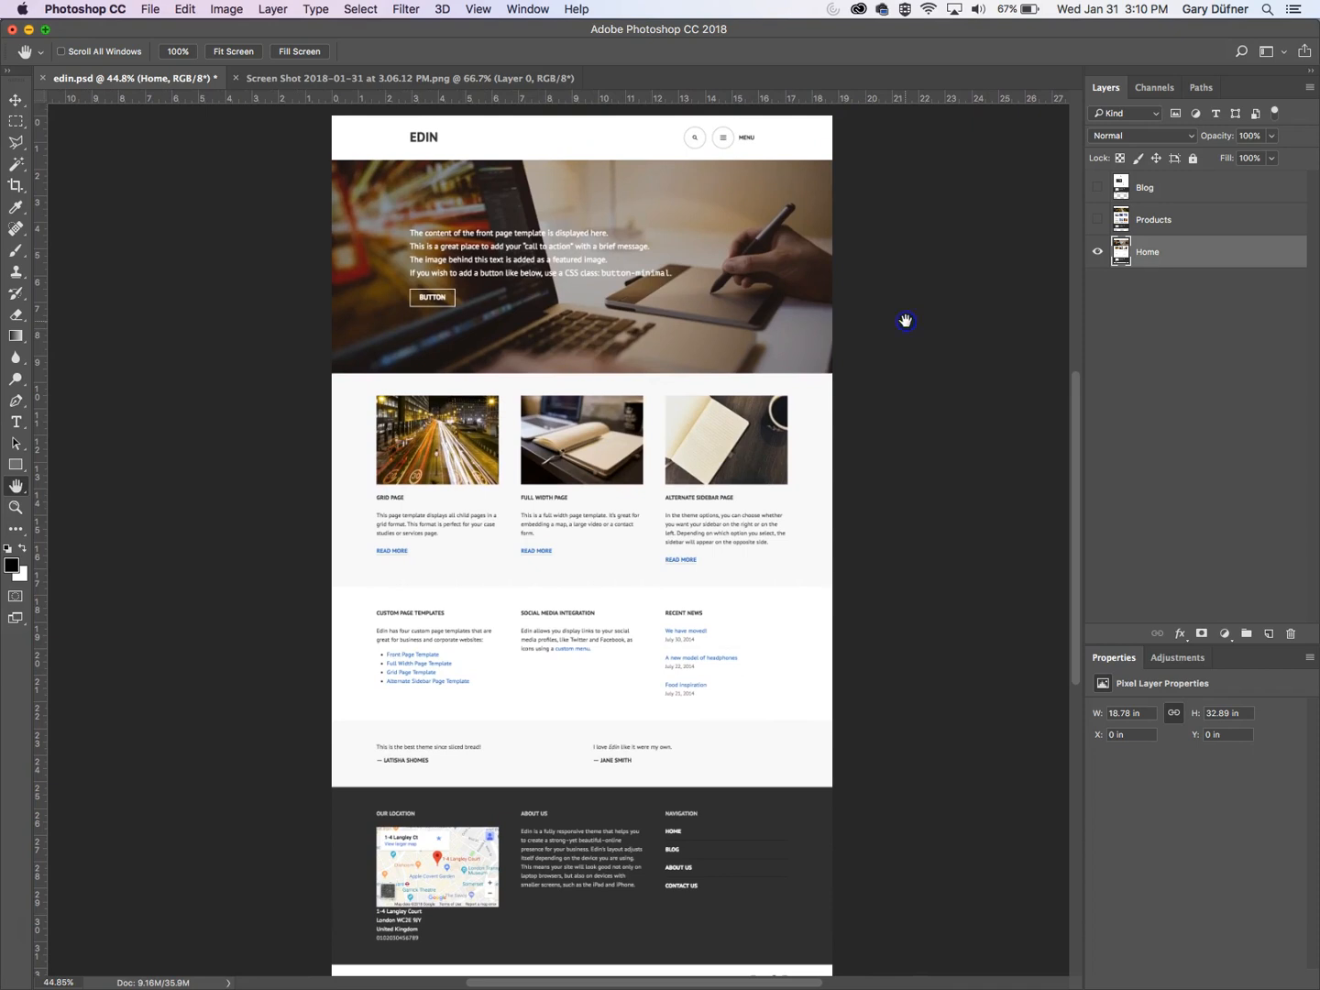
pyautogui.click(1134, 292)
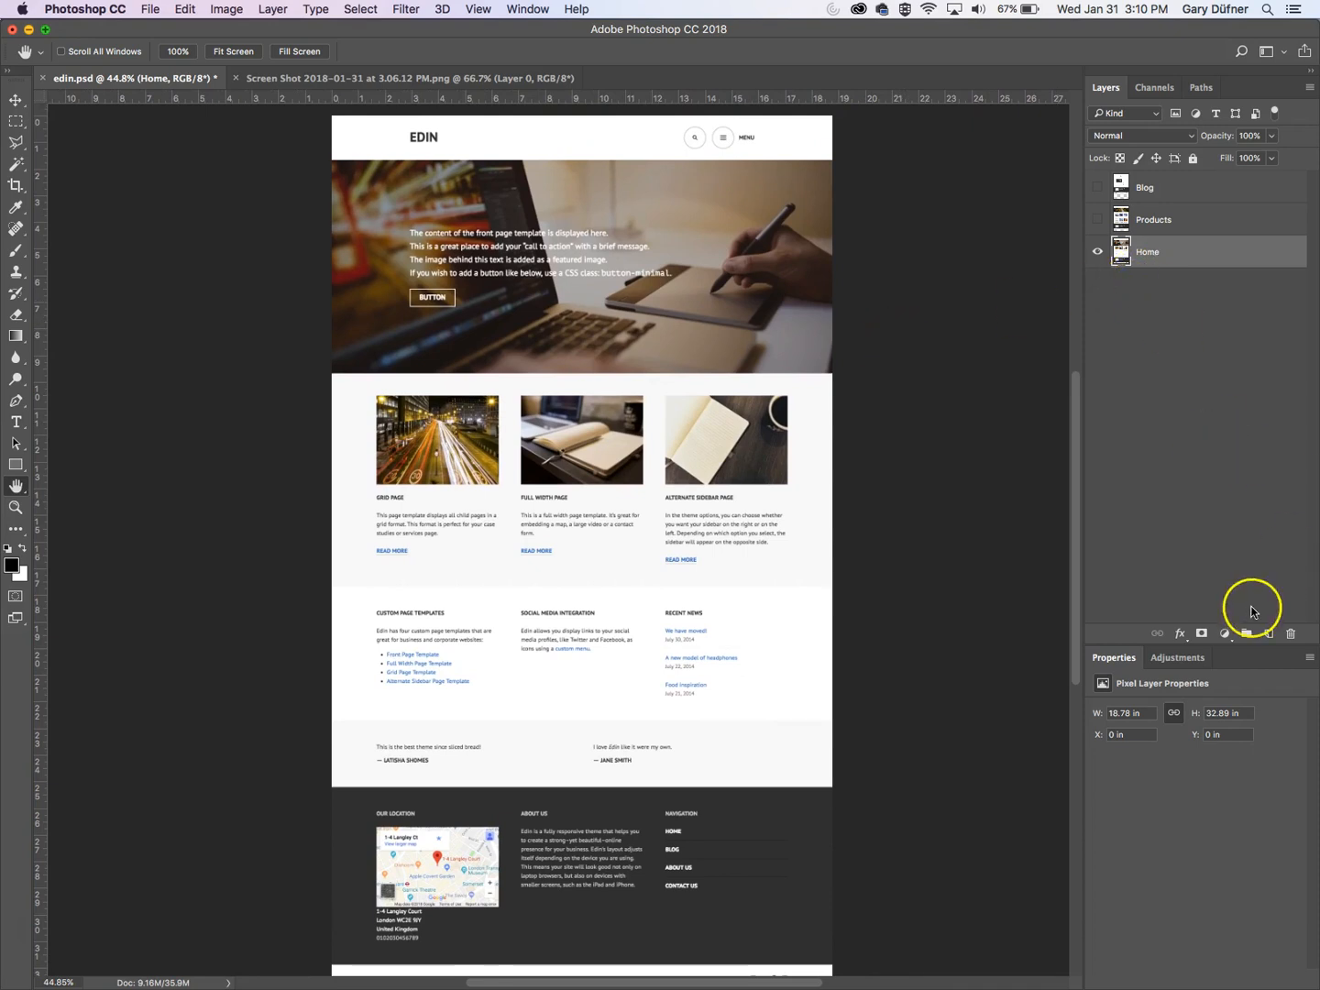
# - Add a new layer directly above the Home layer and fill it with white
pyautogui.click(1269, 633)
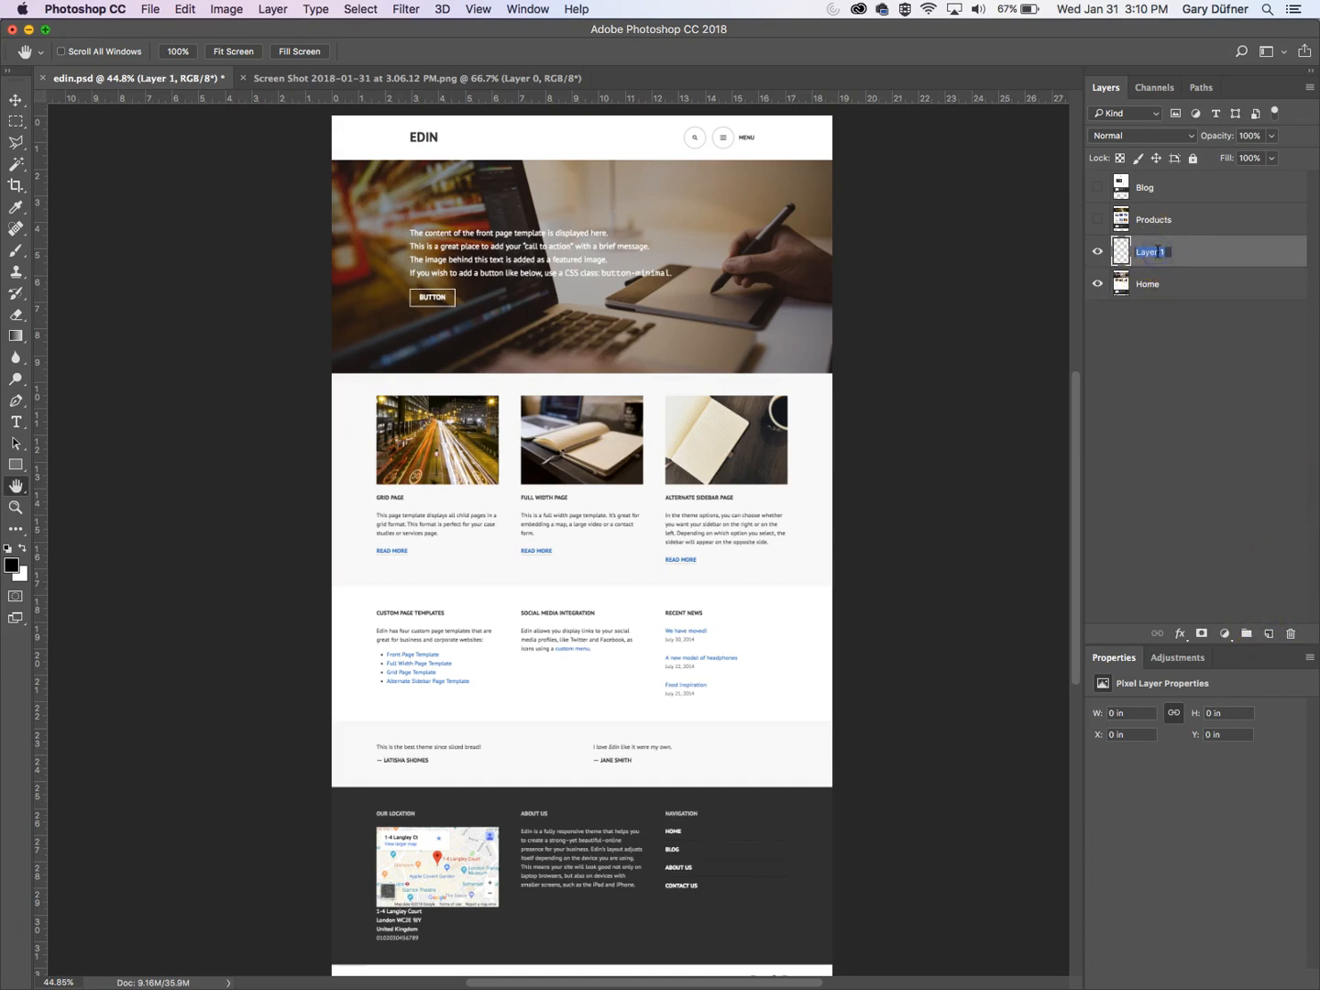
pyautogui.click(1197, 257)
pyautogui.click(170, 8)
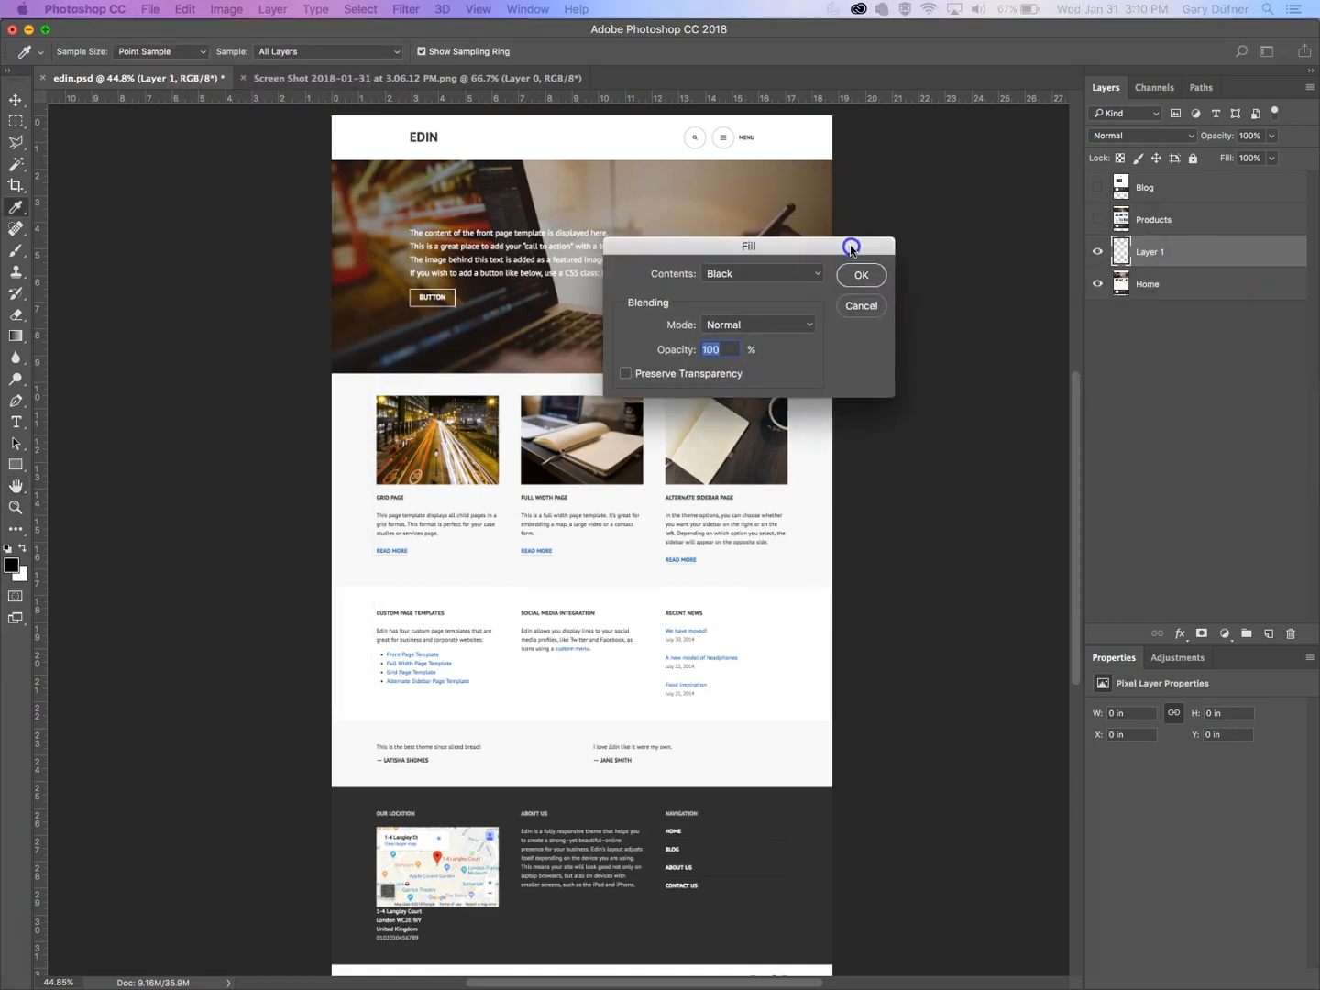
pyautogui.click(767, 274)
pyautogui.click(759, 299)
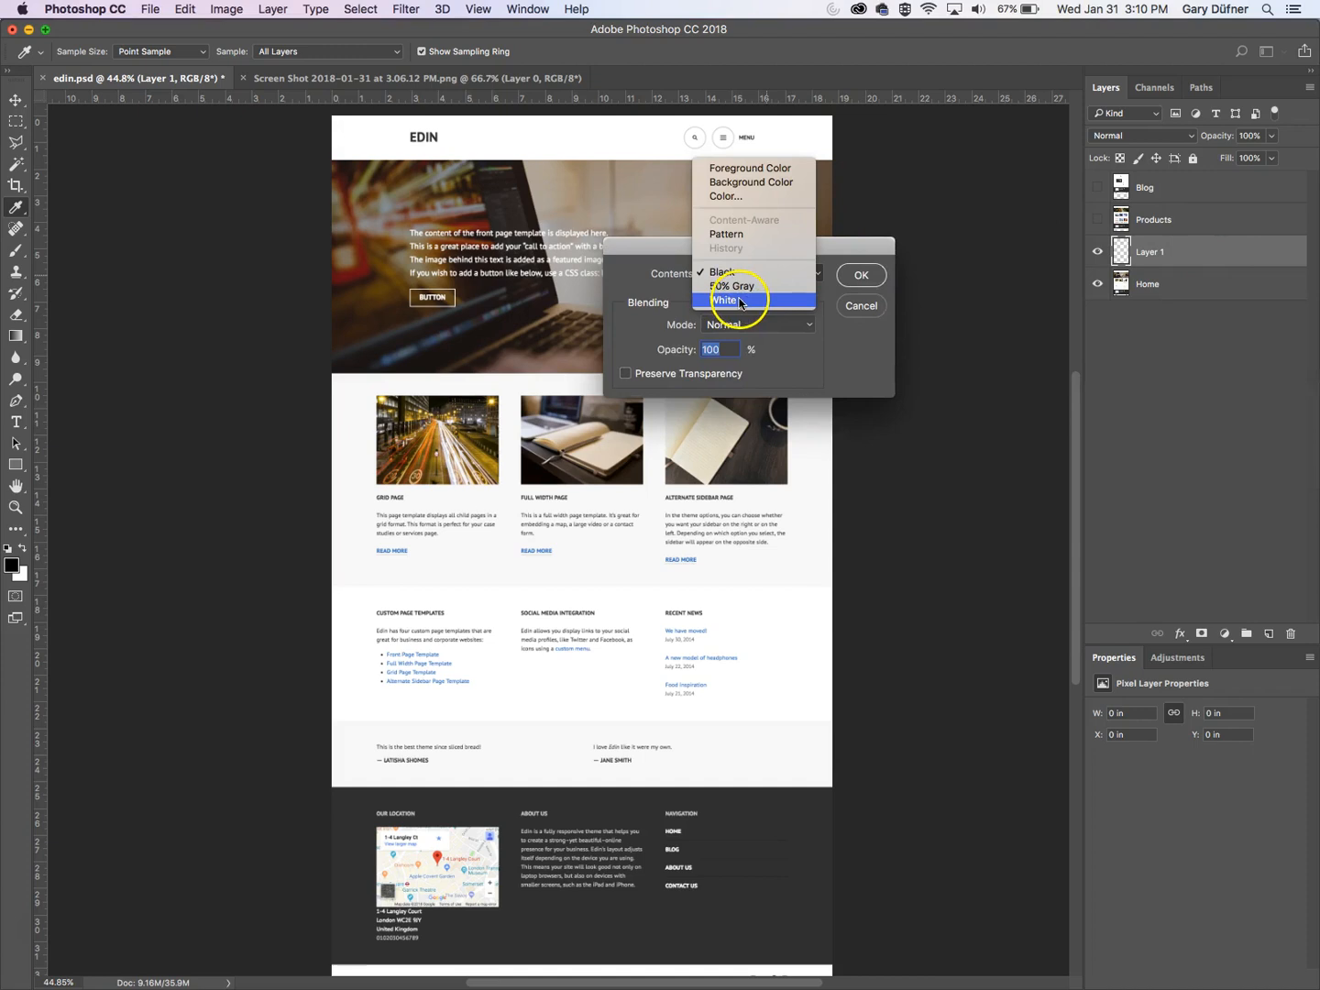
pyautogui.click(852, 277)
# - Reduce the white layer's opacity to 72% so the Home page shows through faintly
pyautogui.press('h')
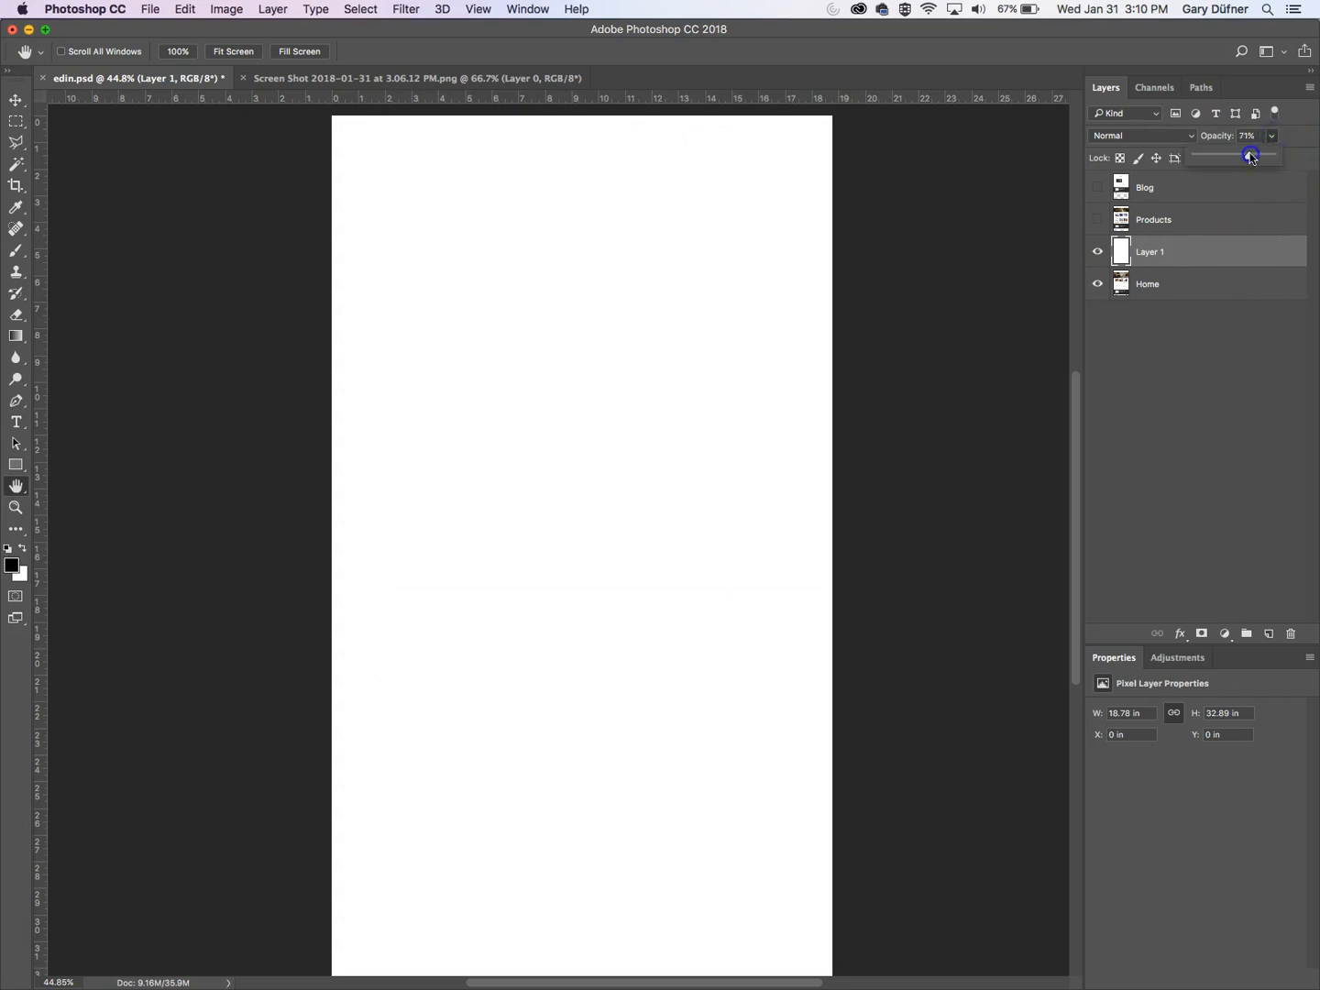
pyautogui.click(1253, 156)
pyautogui.moveTo(1244, 156); pyautogui.dragTo(1252, 158)
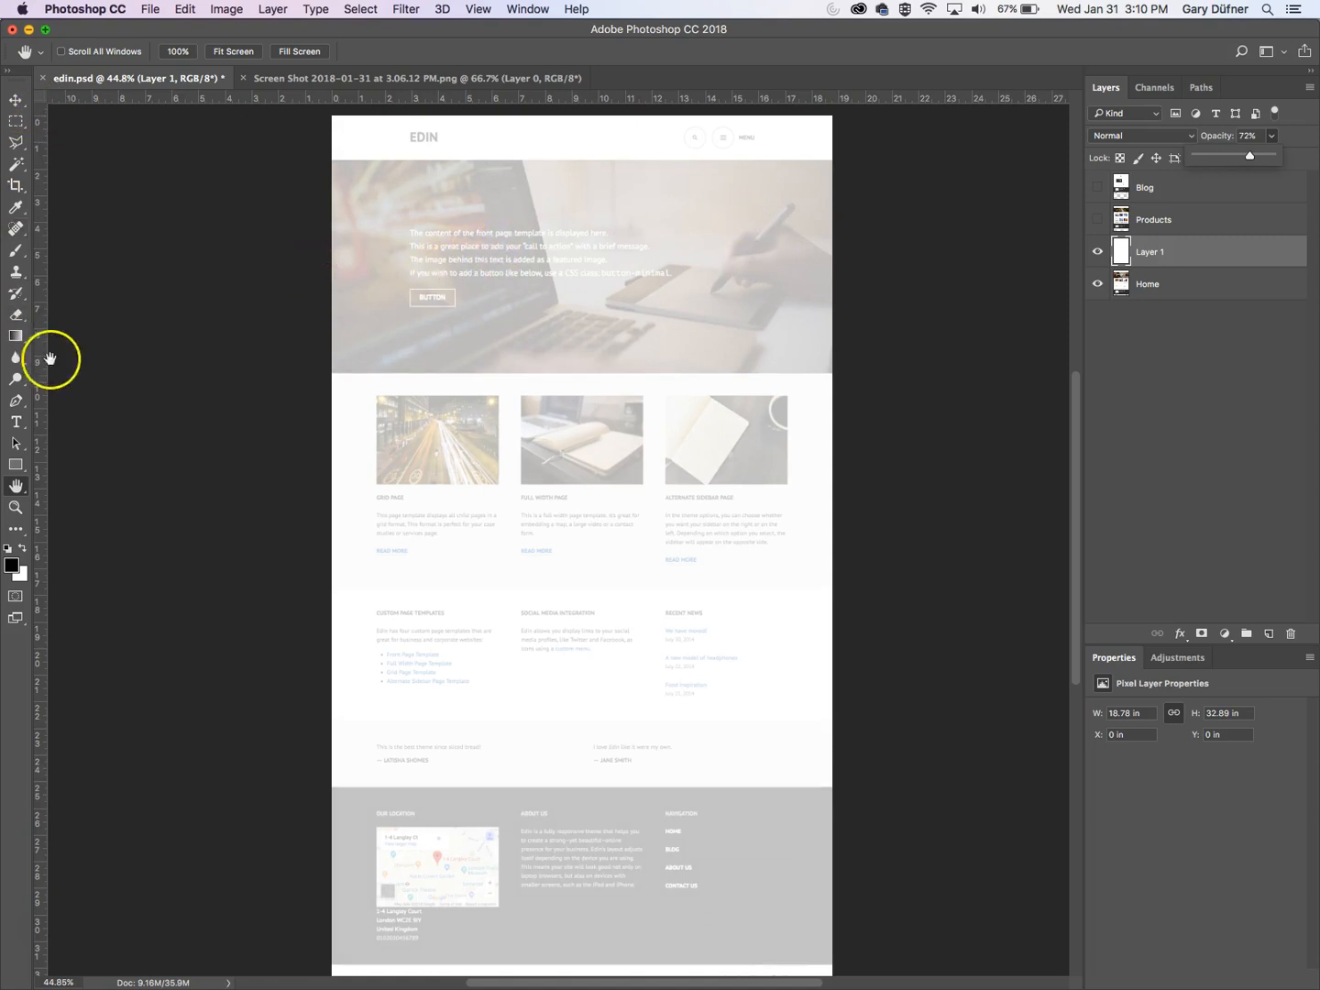
# - Switch to the Rectangle shape tool and set the foreground color to a light gray
pyautogui.click(15, 253)
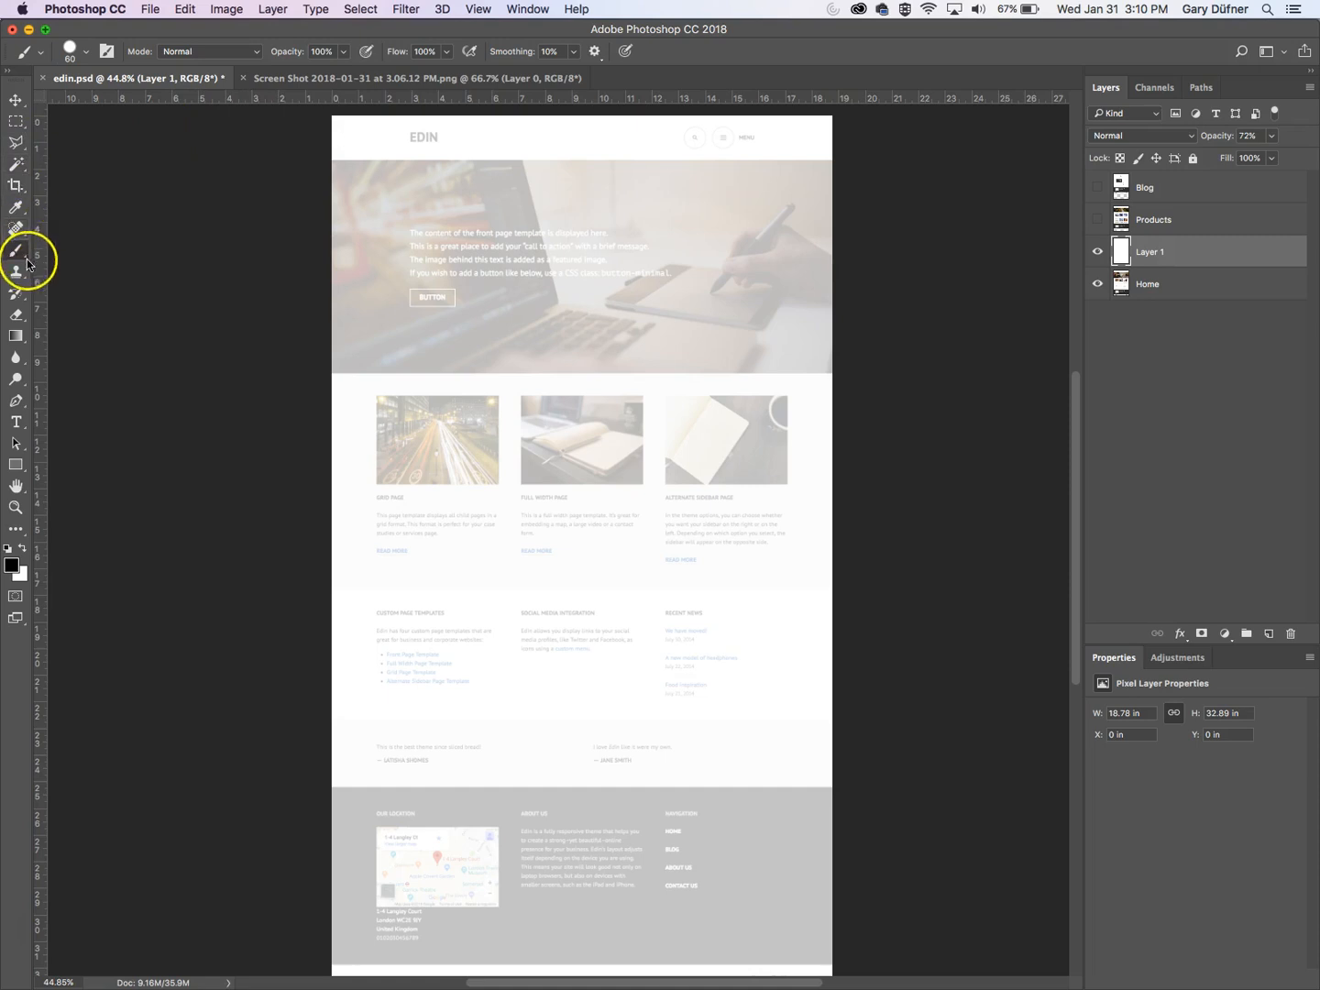
pyautogui.moveTo(7, 467); pyautogui.dragTo(112, 466)
pyautogui.click(13, 566)
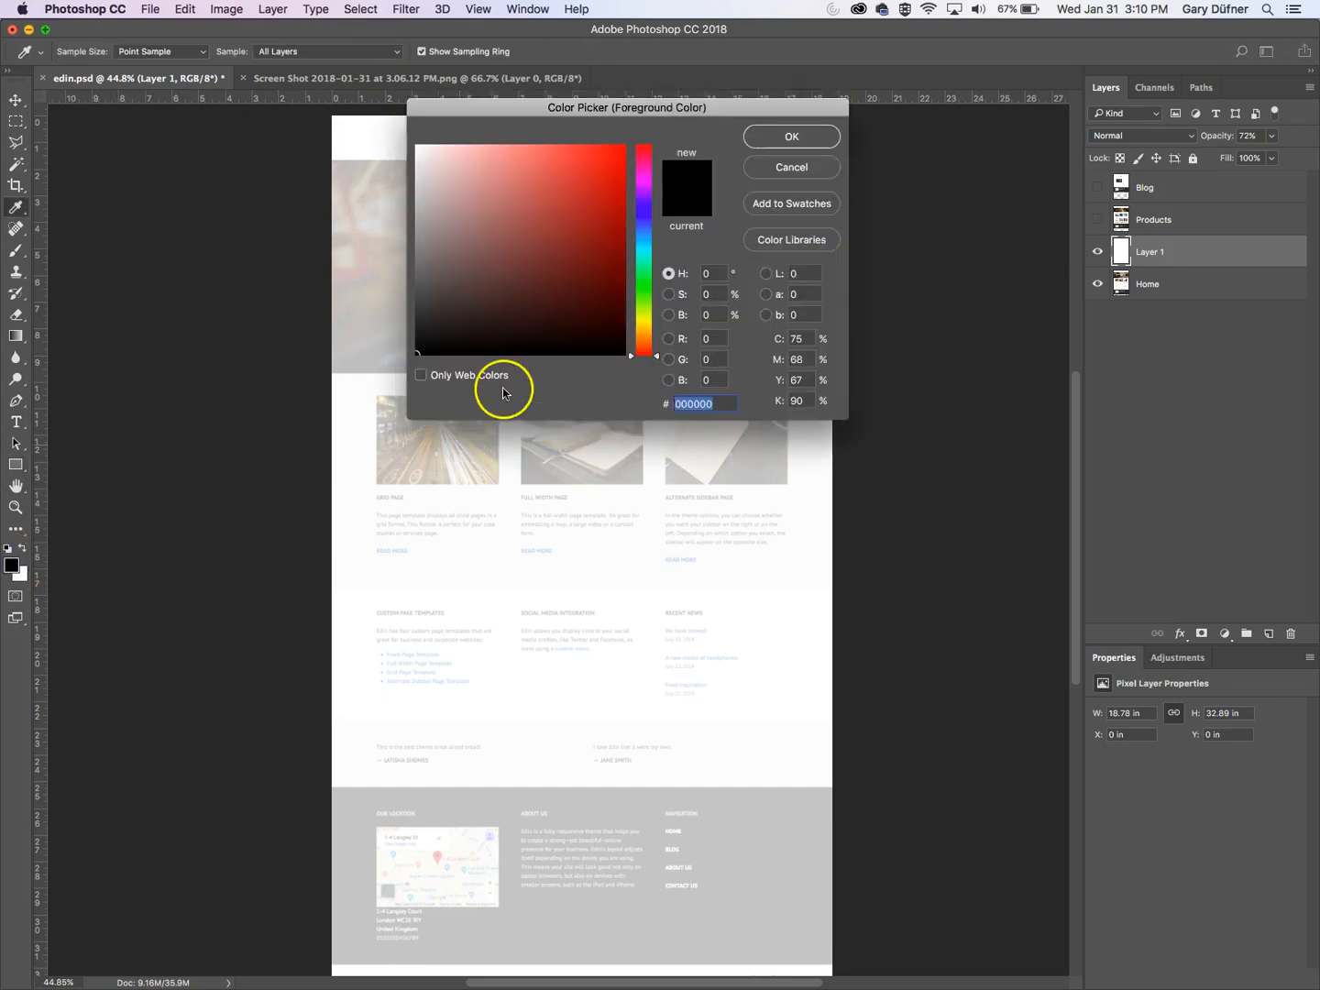
pyautogui.moveTo(441, 147); pyautogui.dragTo(408, 186)
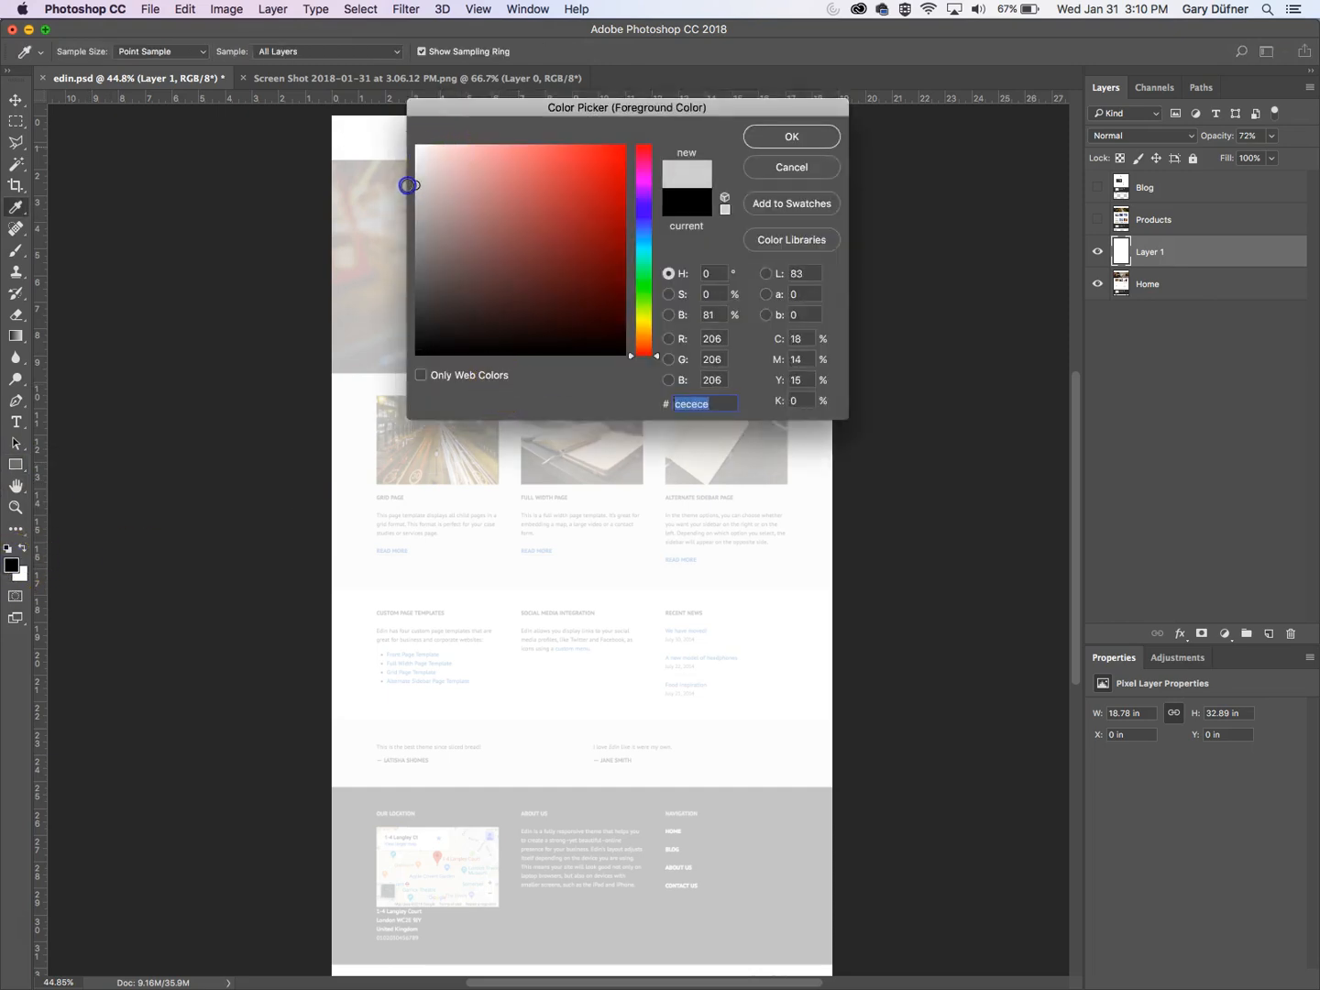
pyautogui.click(791, 136)
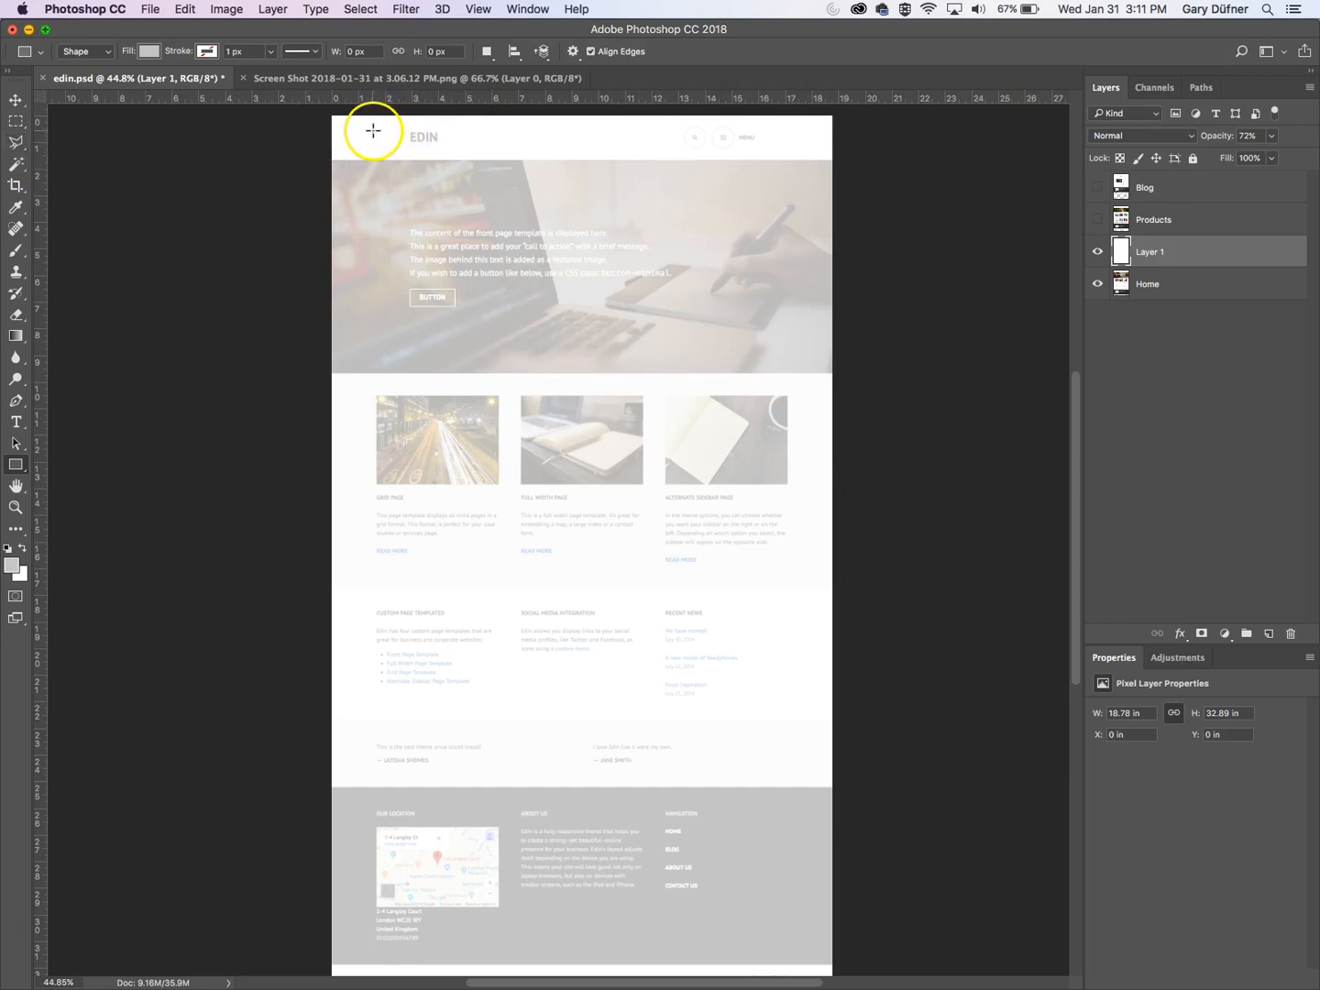
# - Draw gray rectangles over the EDIN logo (about 370 × 32 px), the header menu icons and the hero image (about 1400 × 576 px)
pyautogui.moveTo(371, 131); pyautogui.dragTo(507, 144)
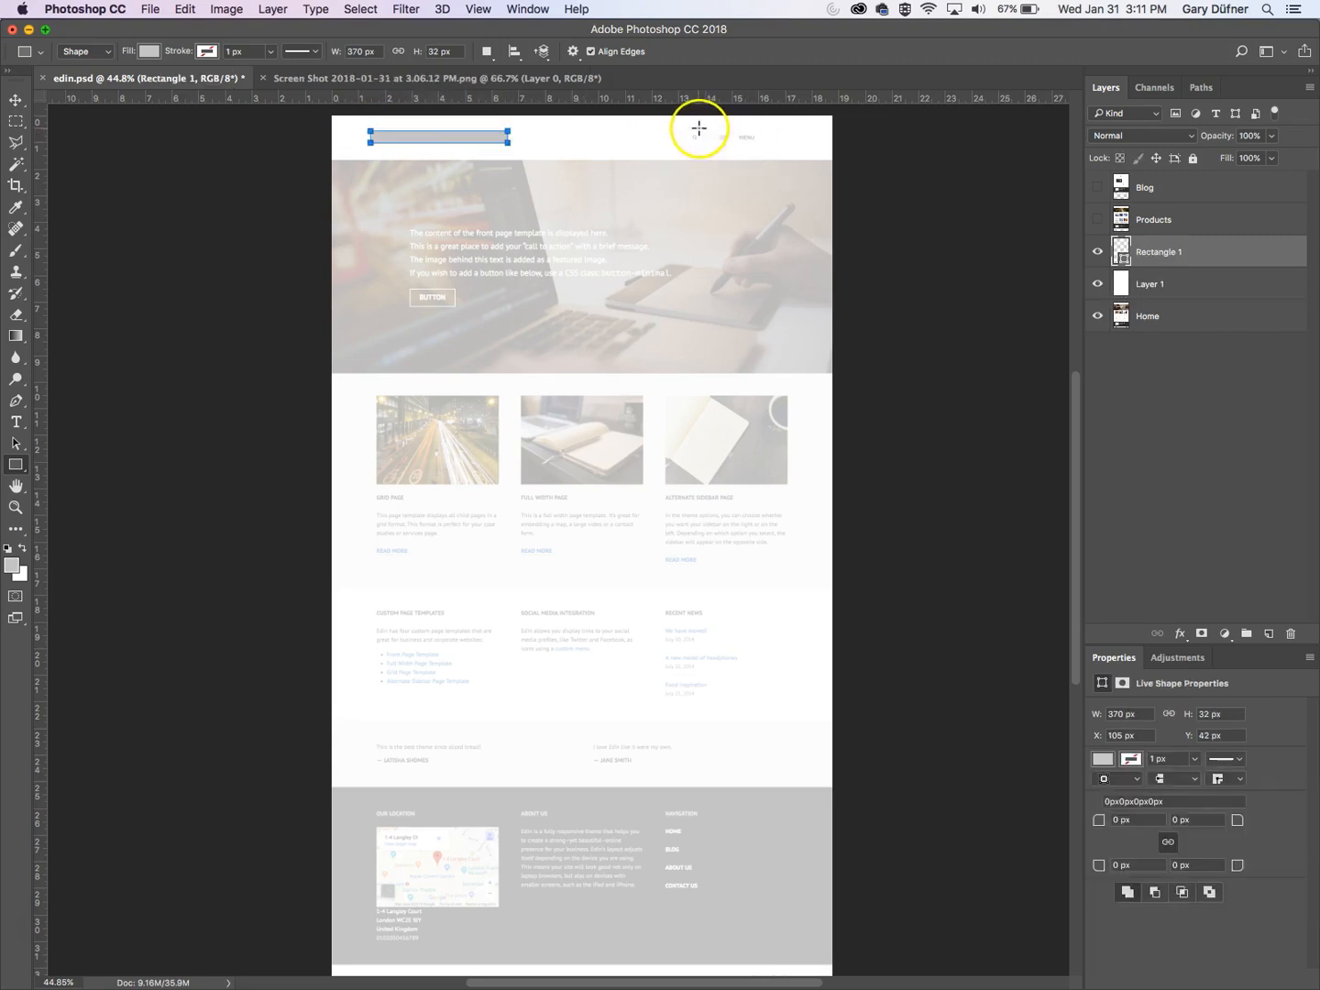
pyautogui.moveTo(688, 132); pyautogui.dragTo(754, 145)
pyautogui.moveTo(329, 161); pyautogui.dragTo(846, 371)
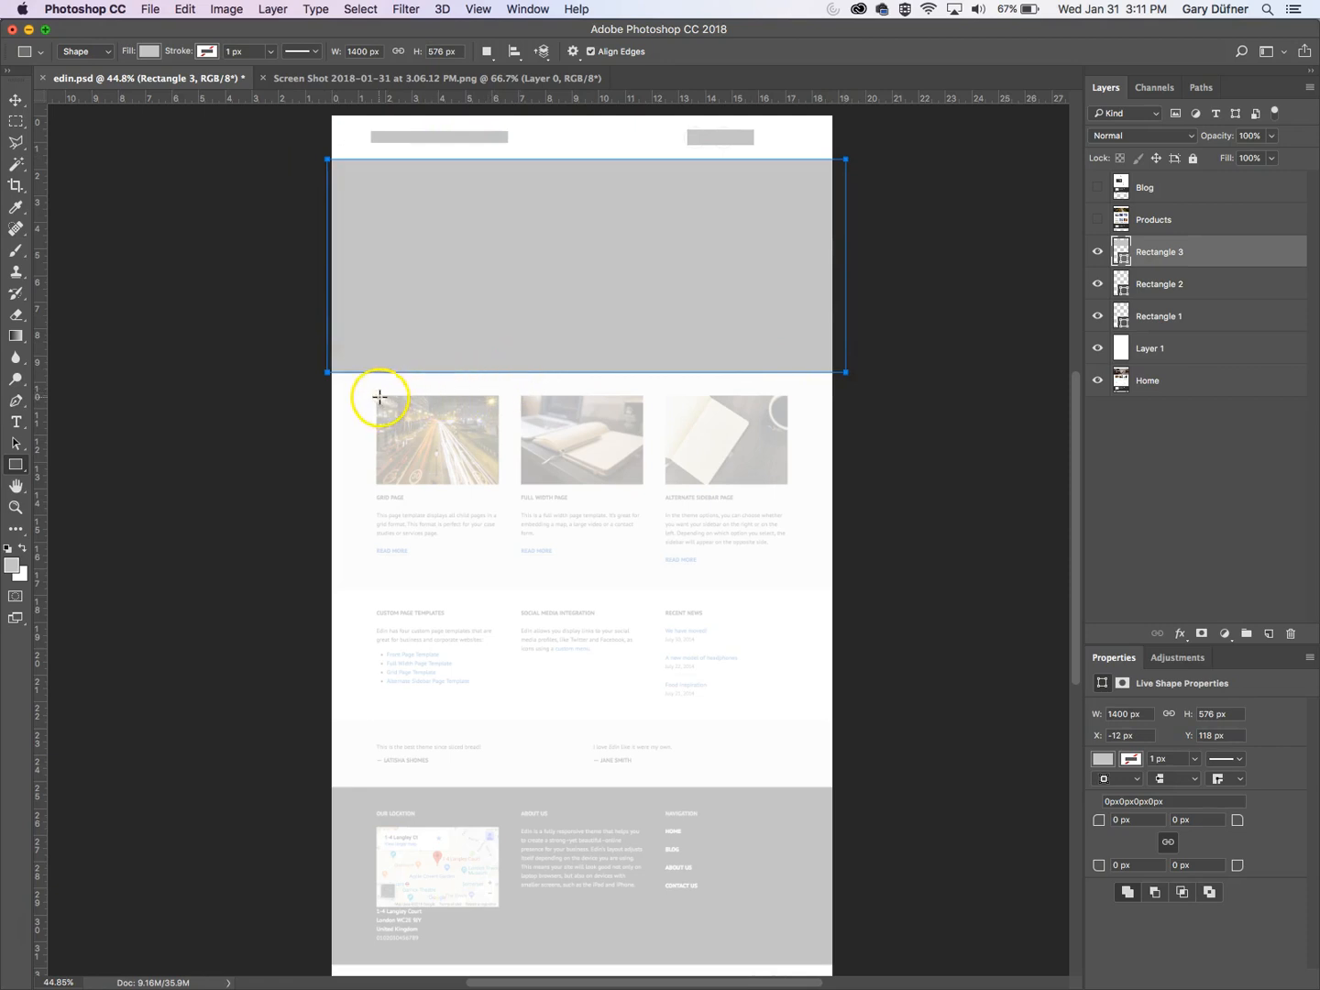
# - Draw a gray rectangle of about 331 × 238 px over the Grid Page thumbnail and place copies over the other two thumbnails
pyautogui.moveTo(375, 396); pyautogui.dragTo(499, 482)
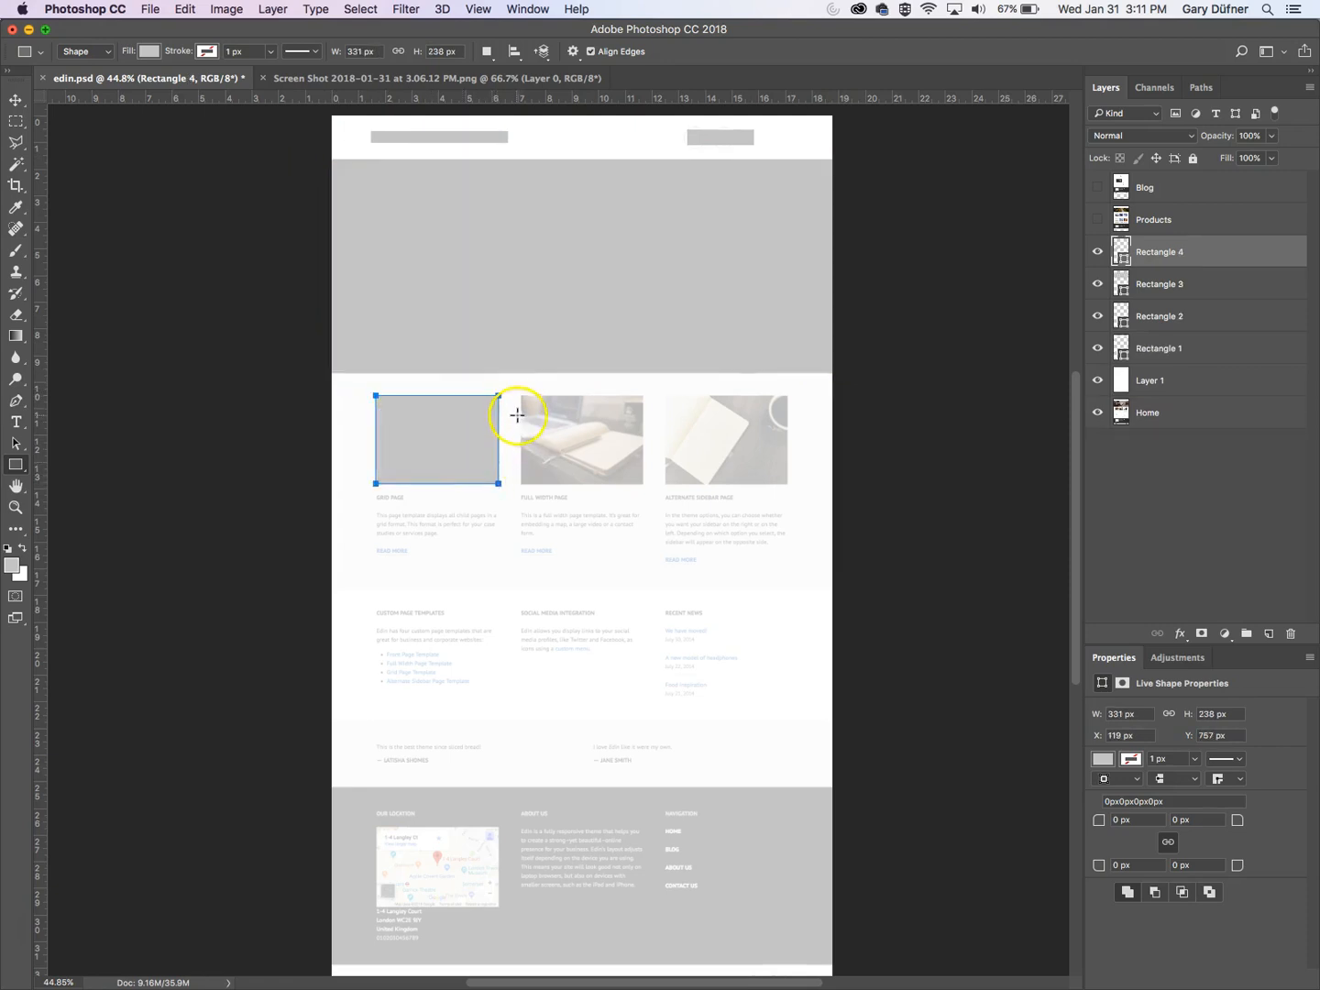
pyautogui.click(15, 121)
pyautogui.click(15, 98)
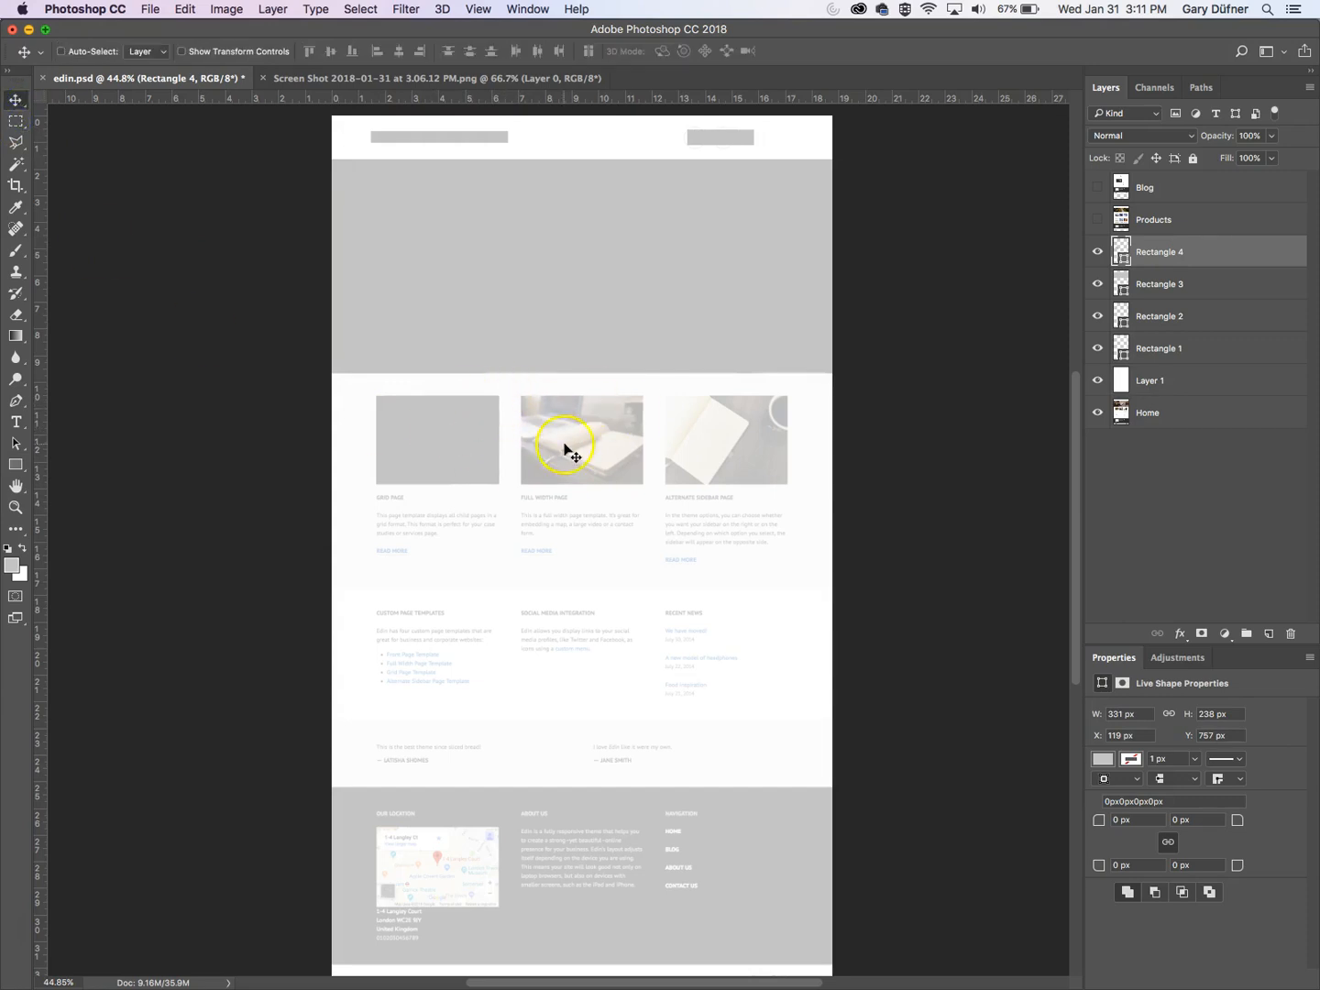
pyautogui.rightClick(460, 441)
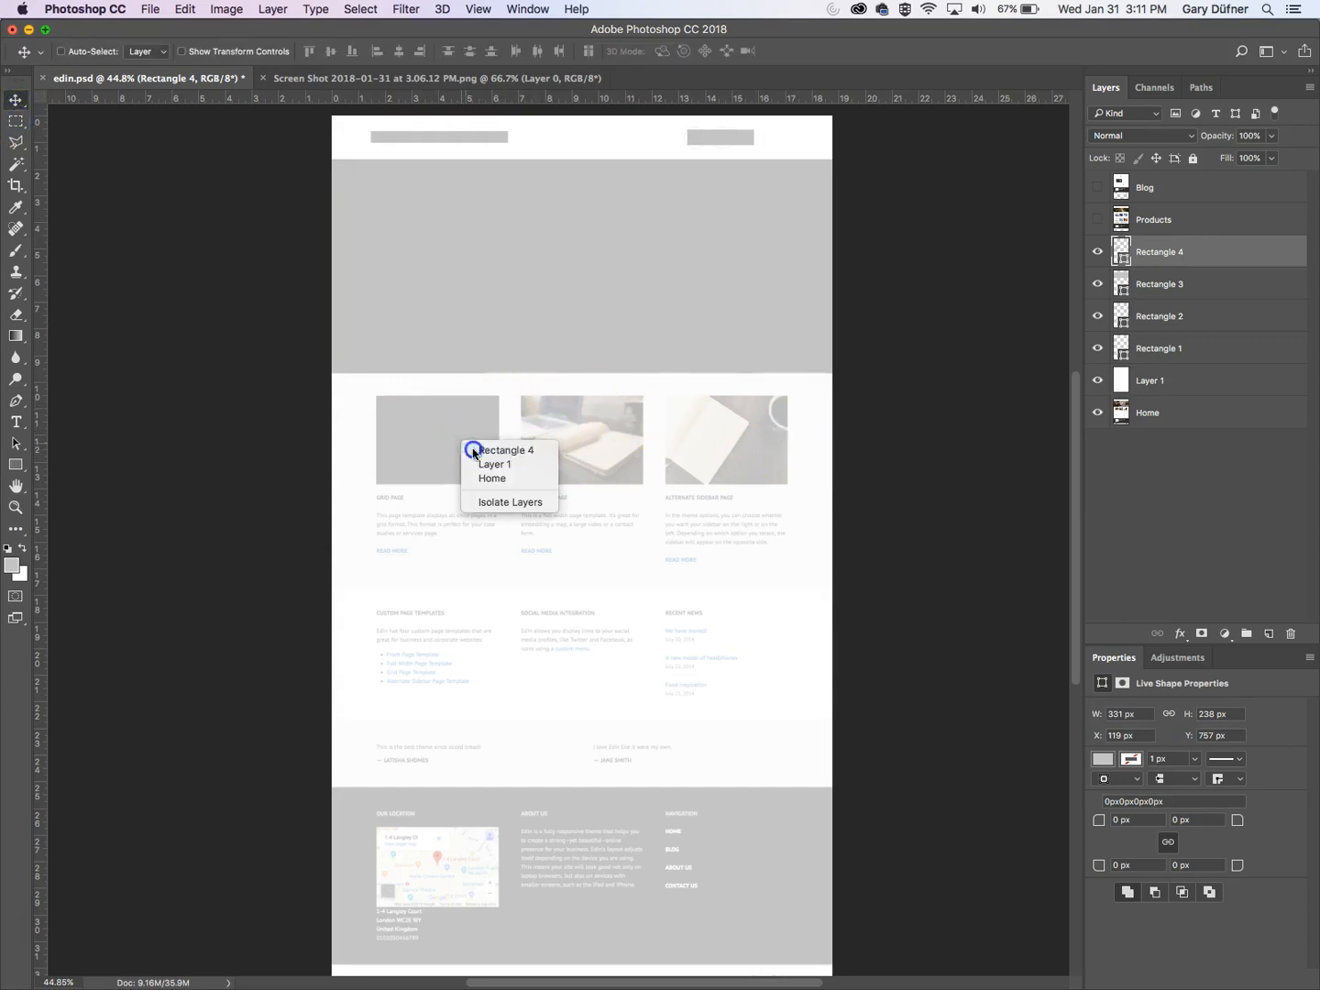
pyautogui.click(478, 448)
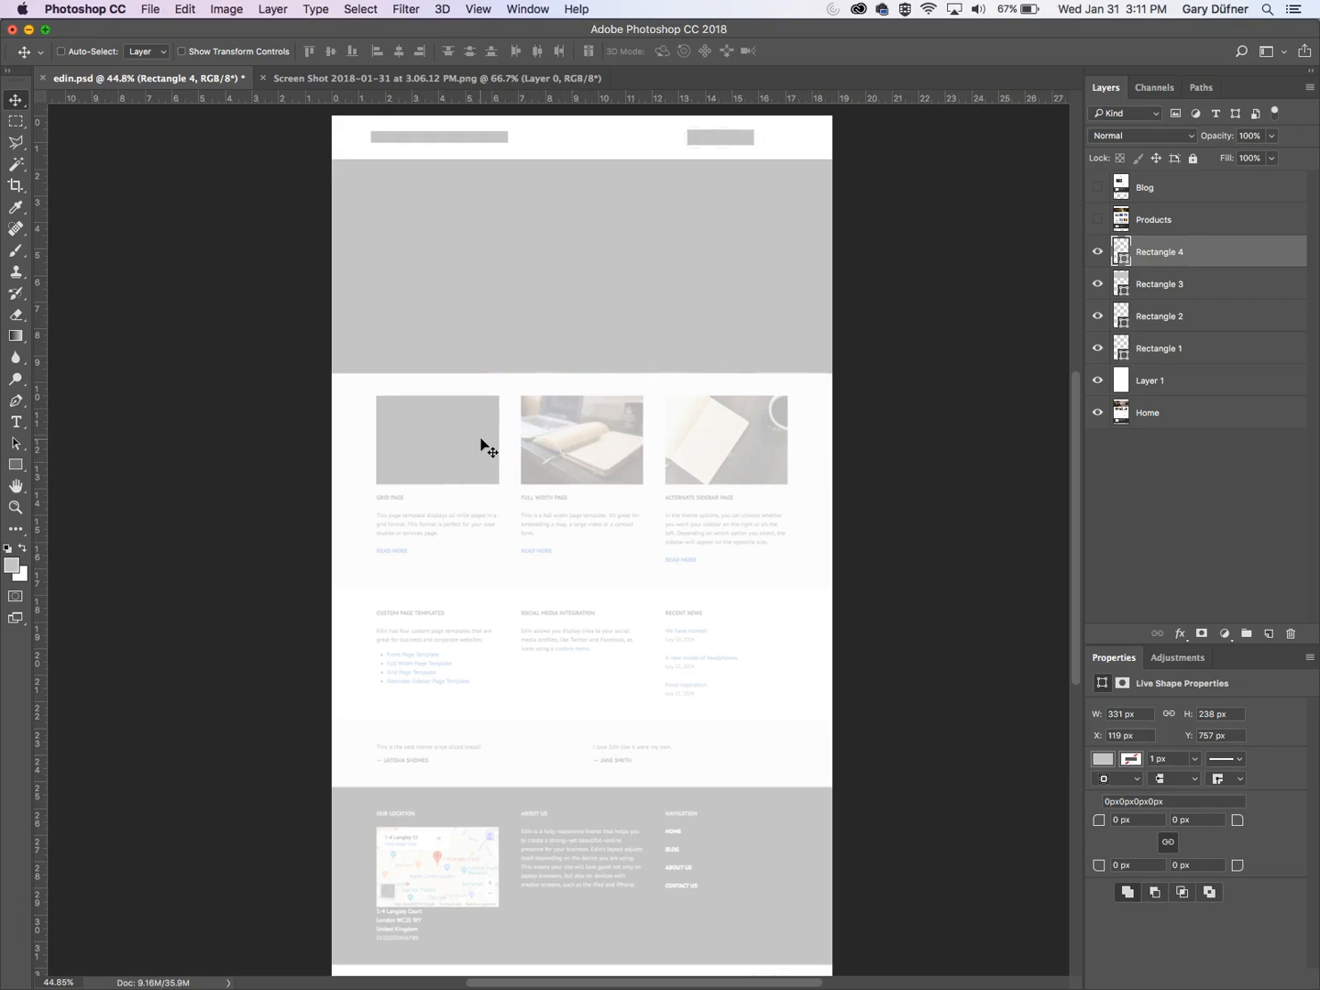
pyautogui.moveTo(465, 443); pyautogui.dragTo(716, 433)
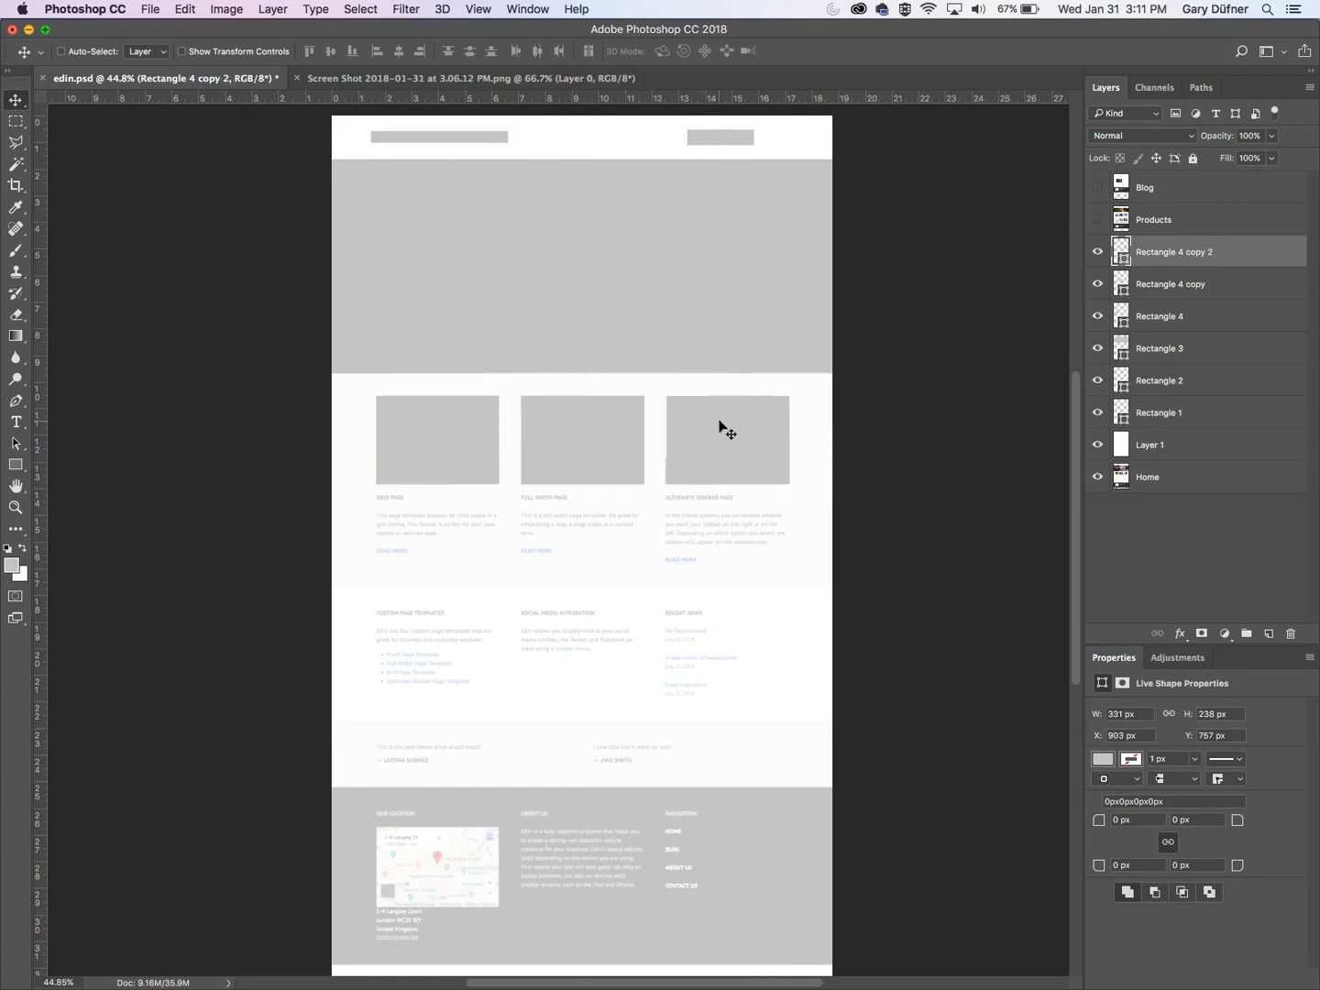
# - Preview the wireframe with the white Layer 1 at 100% opacity, then set it to 59% and keep all rectangles shown
pyautogui.moveTo(1098, 252)
pyautogui.mouseDown()
pyautogui.moveTo(1104, 293)
pyautogui.moveTo(1096, 252)
pyautogui.mouseUp()
pyautogui.click(1100, 318)
pyautogui.click(1173, 447)
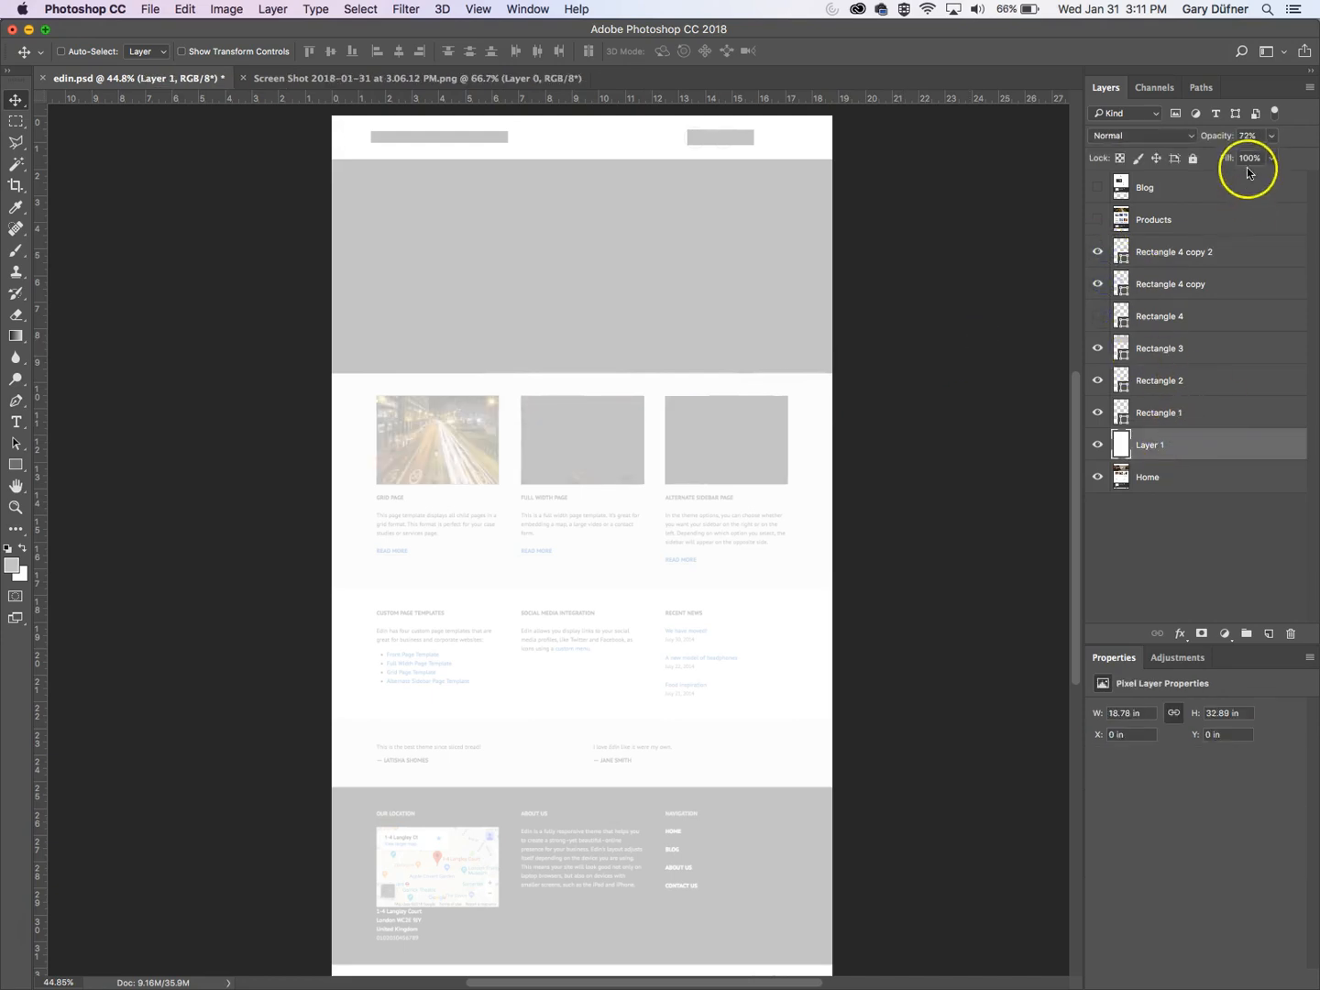
pyautogui.moveTo(1269, 156); pyautogui.dragTo(1293, 155)
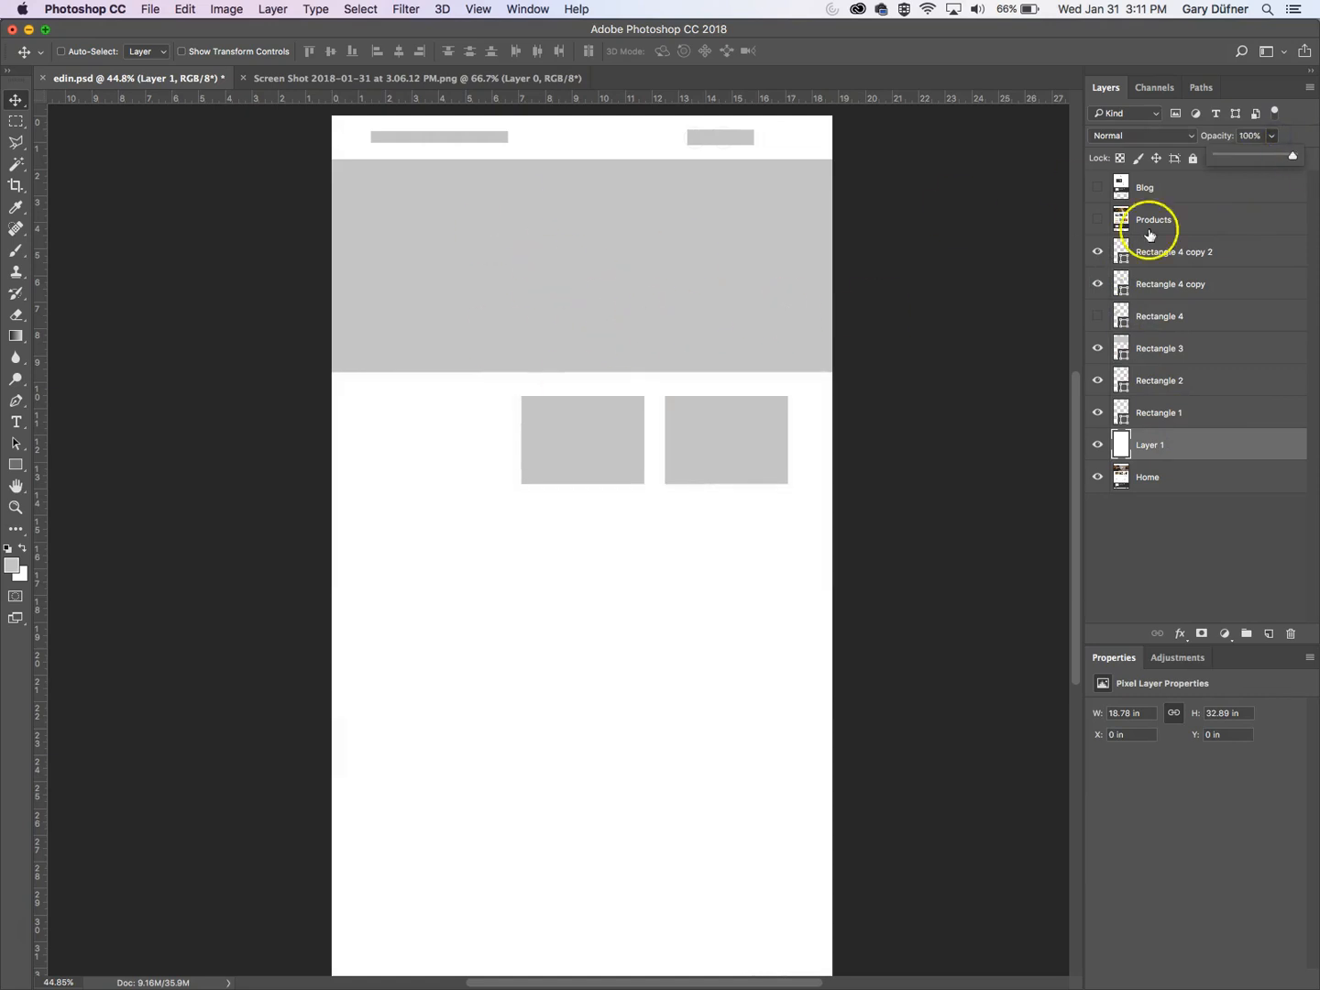
pyautogui.moveTo(1292, 155); pyautogui.dragTo(1262, 155)
pyautogui.click(1098, 316)
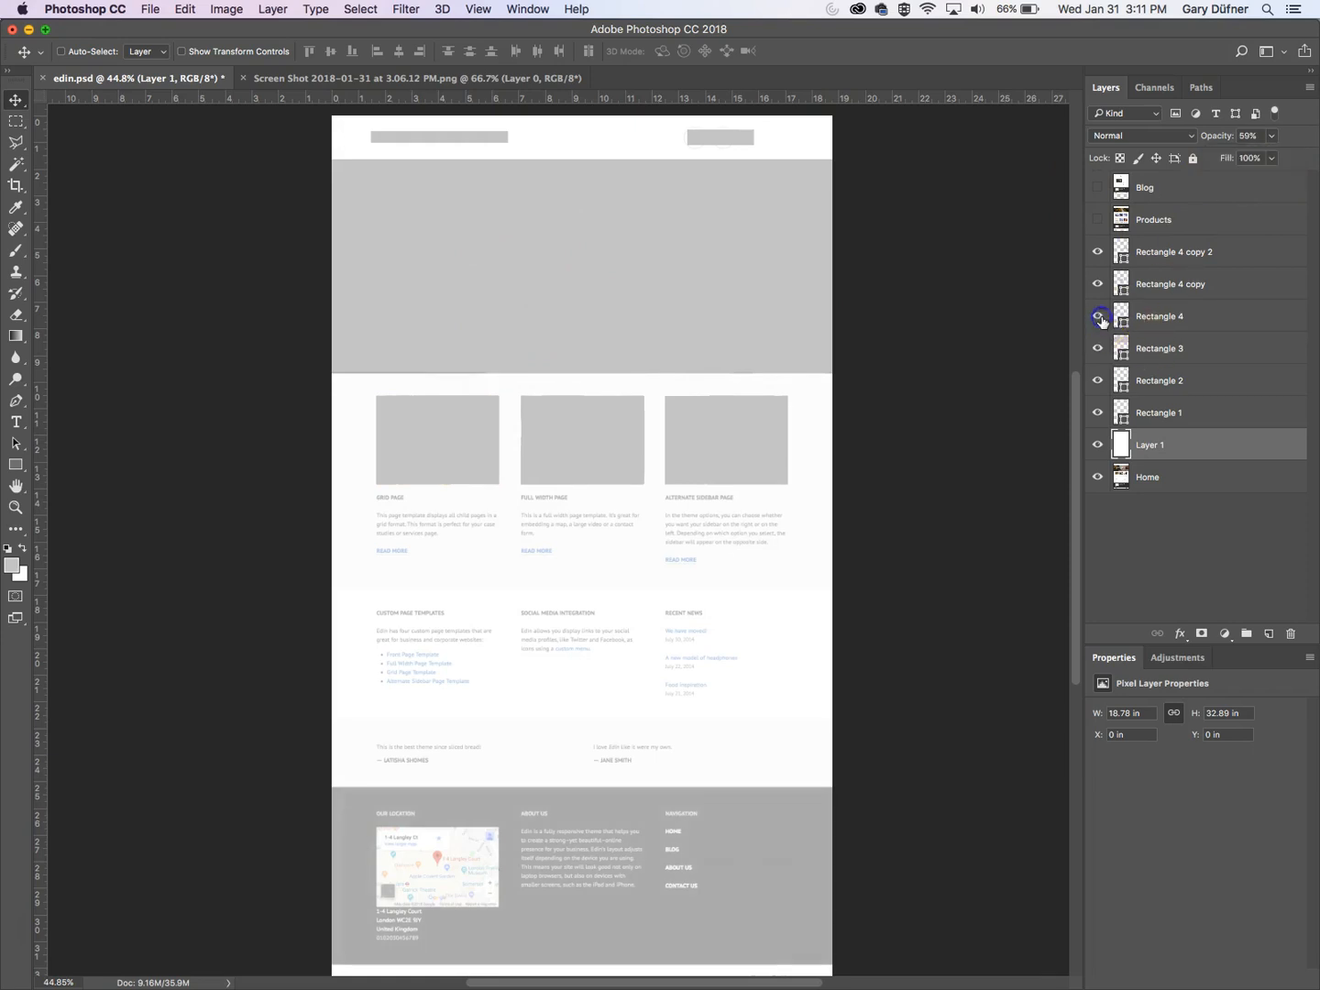
# - Create a layer group above Rectangle 4 copy 2 and name it Home
pyautogui.click(1167, 253)
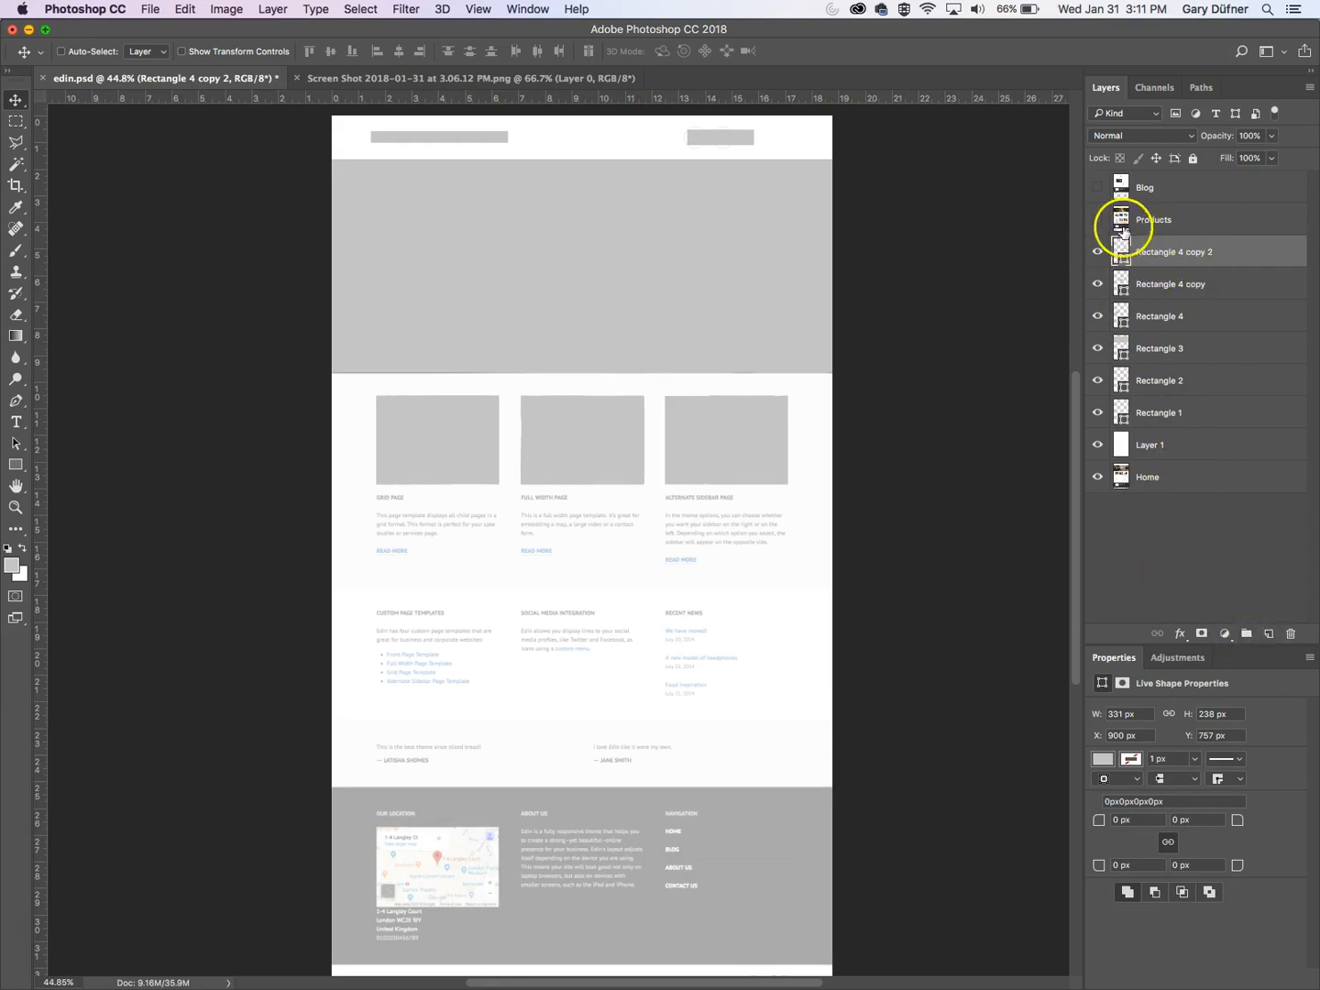
pyautogui.click(1098, 252)
pyautogui.click(1099, 252)
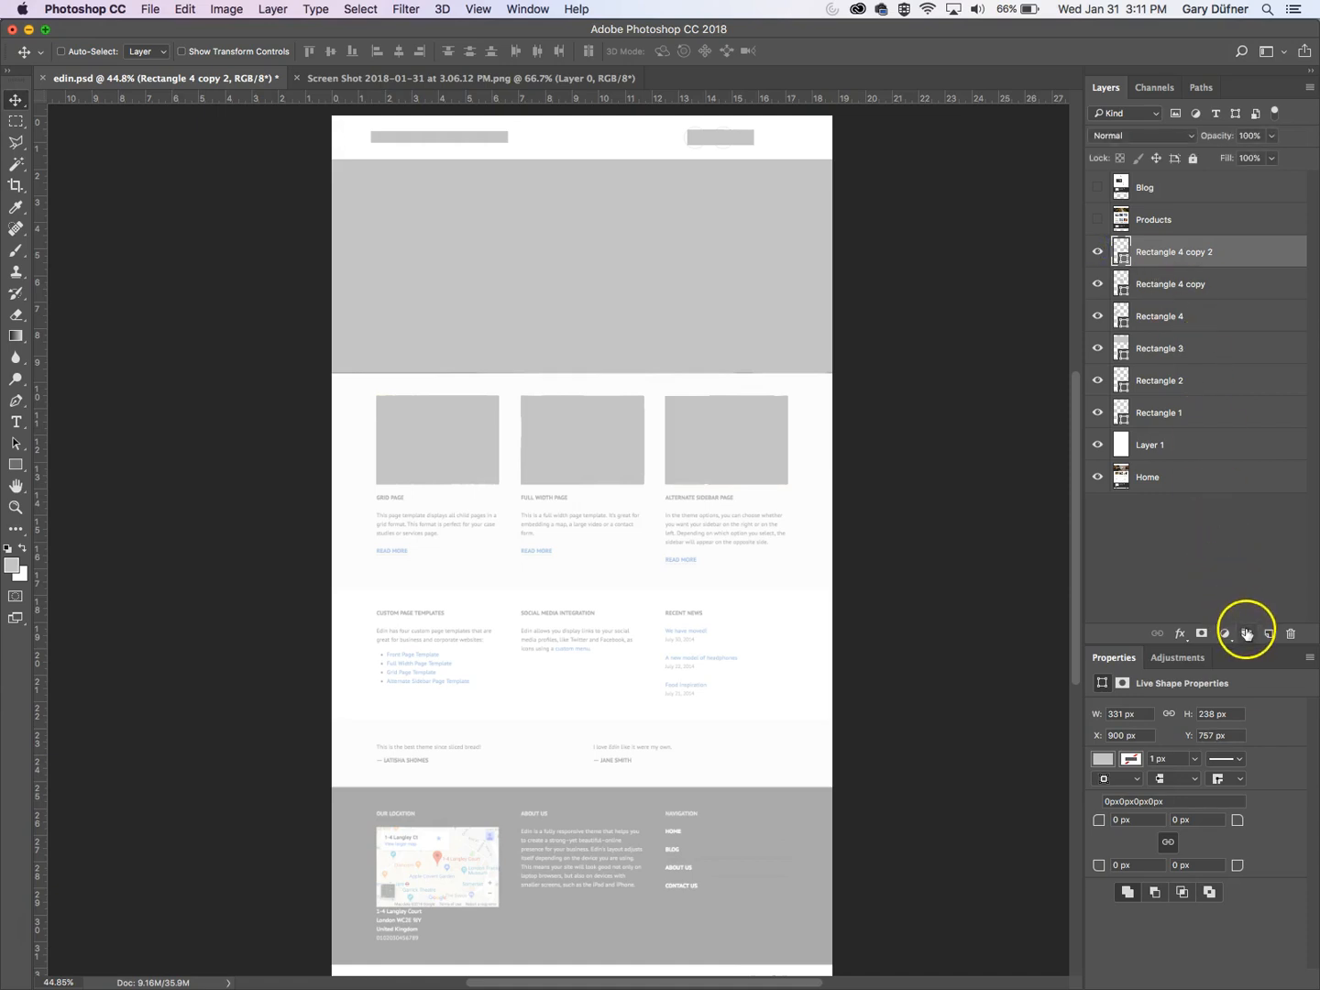
pyautogui.click(1247, 633)
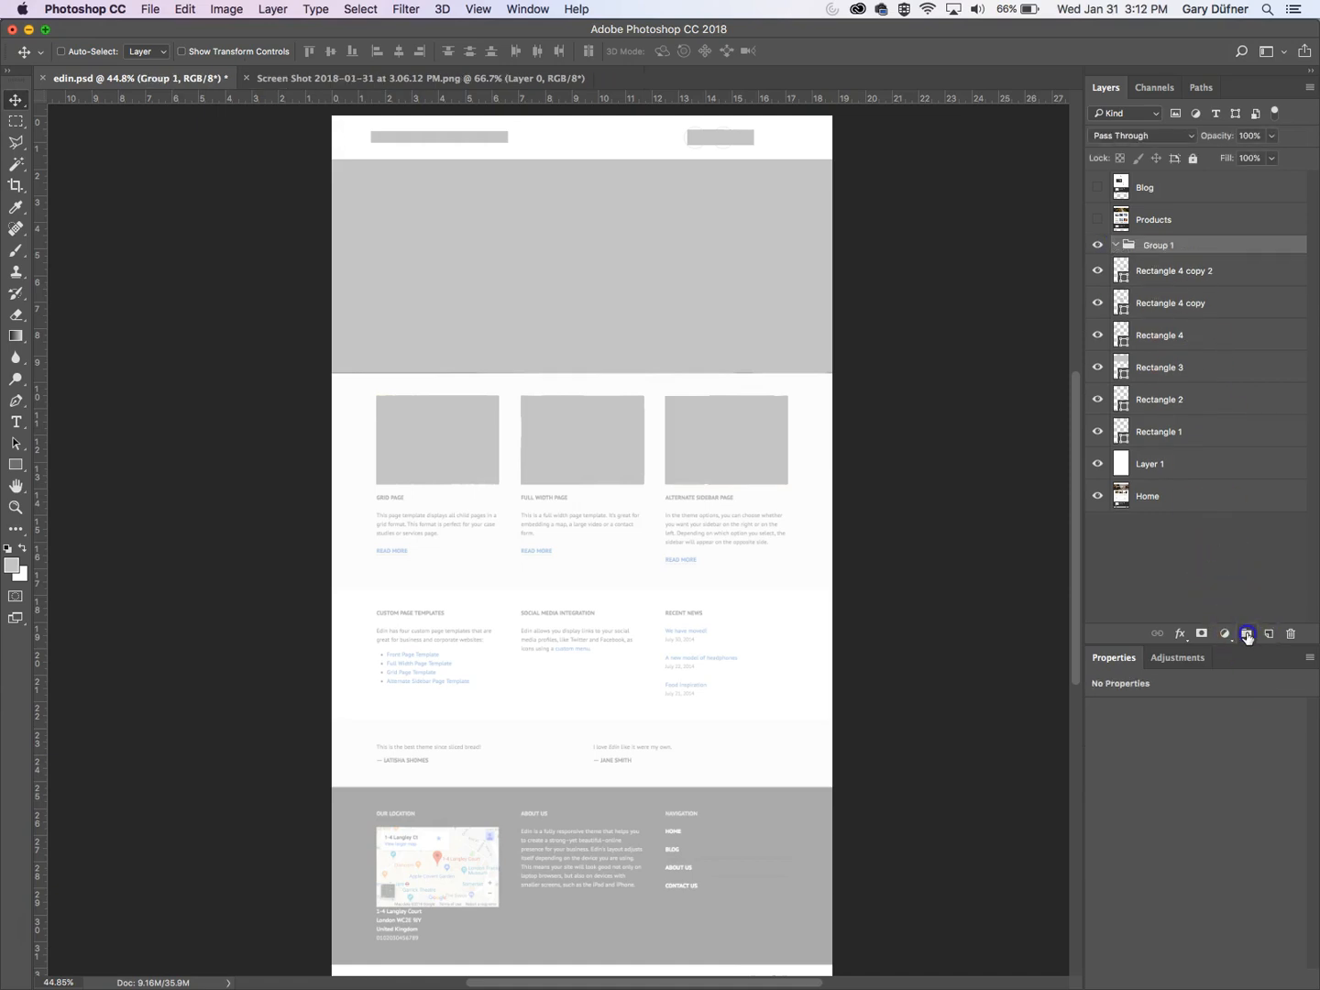
pyautogui.doubleClick(1157, 245)
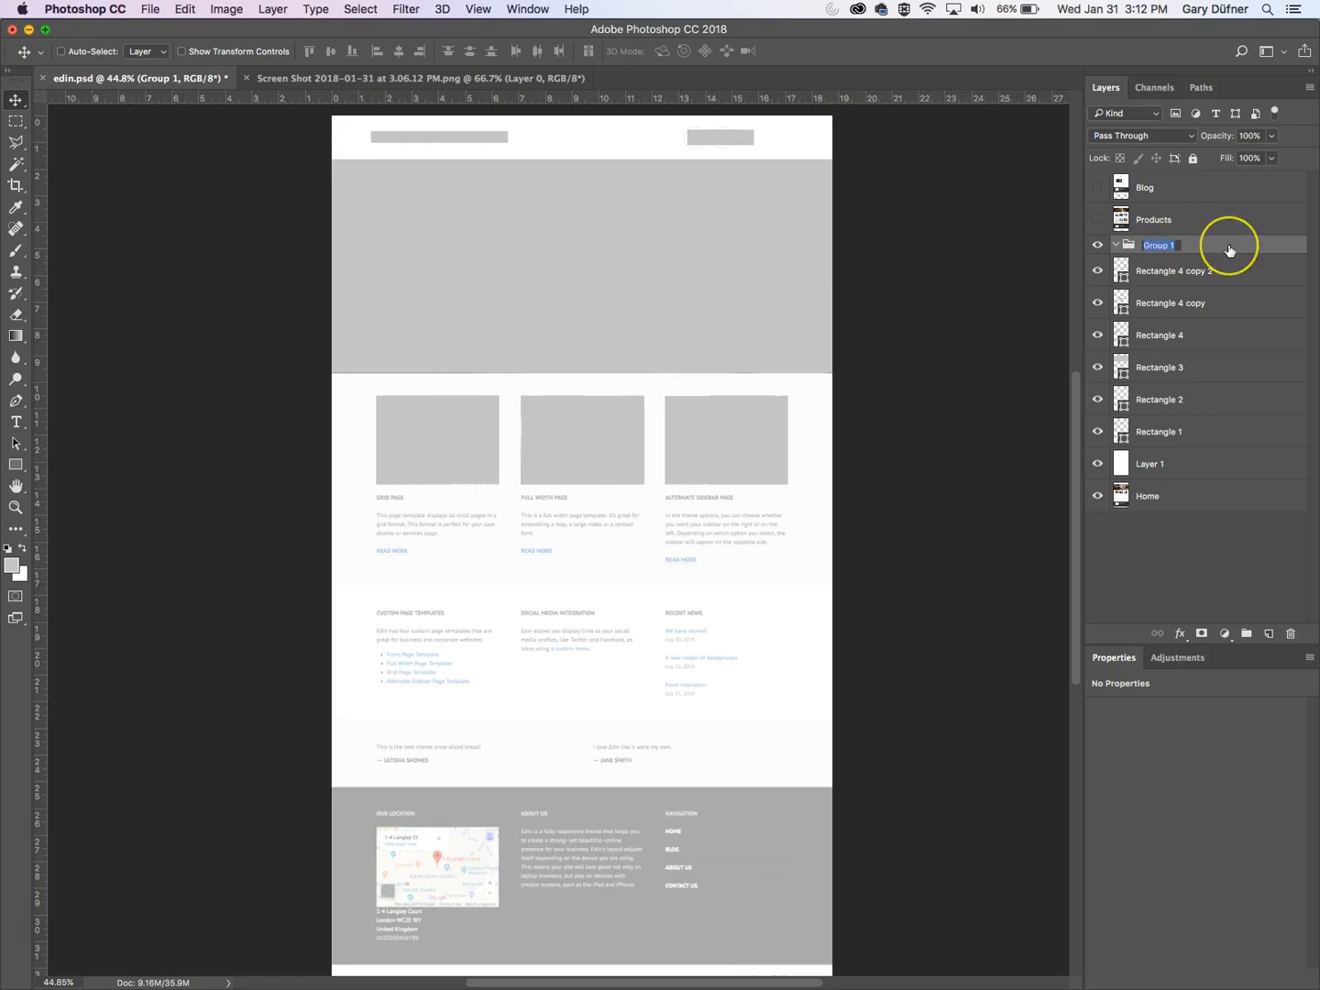
pyautogui.write('Home')
pyautogui.press('Return')
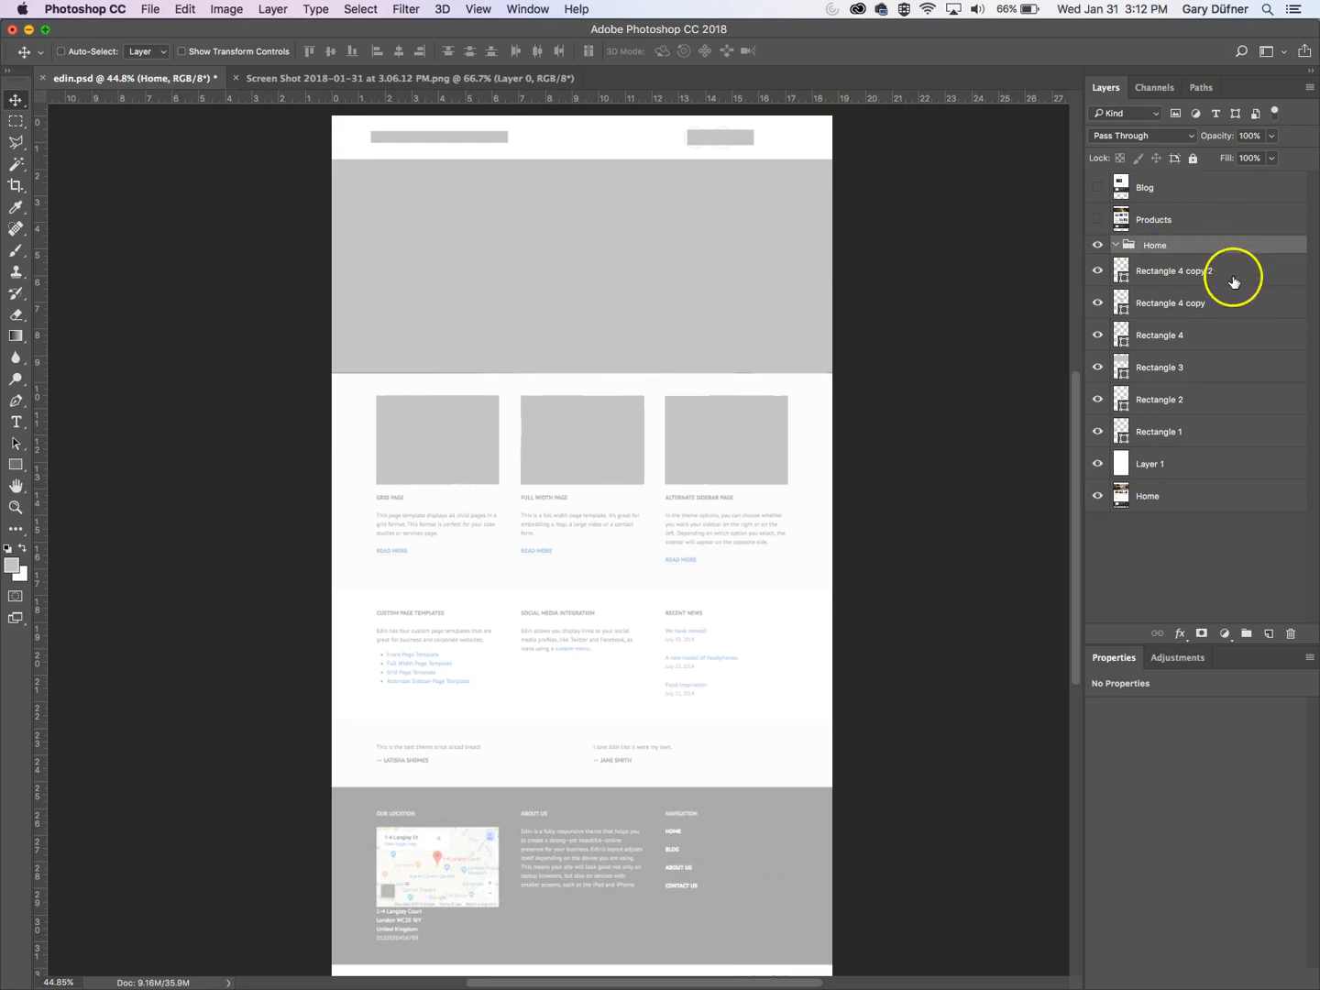
# - Move all the rectangle layers, Layer 1 and the Home layer into the Home group and collapse the group
pyautogui.click(1235, 272)
pyautogui.keyDown('shift'); pyautogui.click(1214, 495); pyautogui.keyUp('shift')
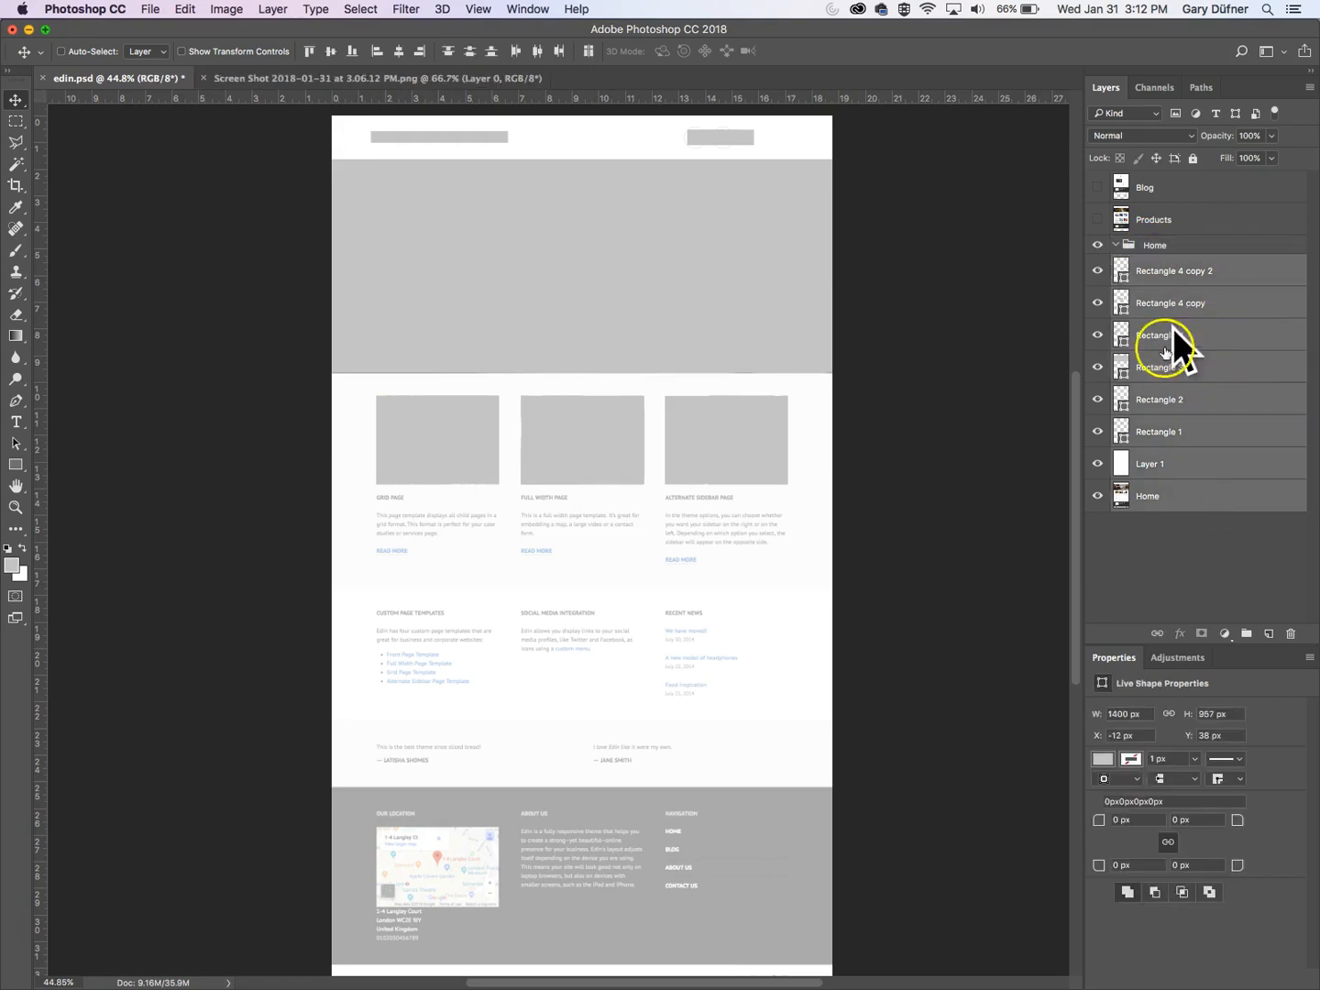
pyautogui.moveTo(1178, 362); pyautogui.dragTo(1143, 243)
pyautogui.click(1116, 246)
pyautogui.click(1117, 246)
pyautogui.click(1117, 248)
# - Toggle the Home group's visibility off and on to check that it controls the whole page
pyautogui.click(1098, 245)
pyautogui.click(1100, 245)
pyautogui.click(1098, 245)
pyautogui.click(1099, 245)
pyautogui.click(1098, 245)
pyautogui.click(1099, 245)
# - Create a layer group above the Products layer and name it Products
pyautogui.click(1146, 224)
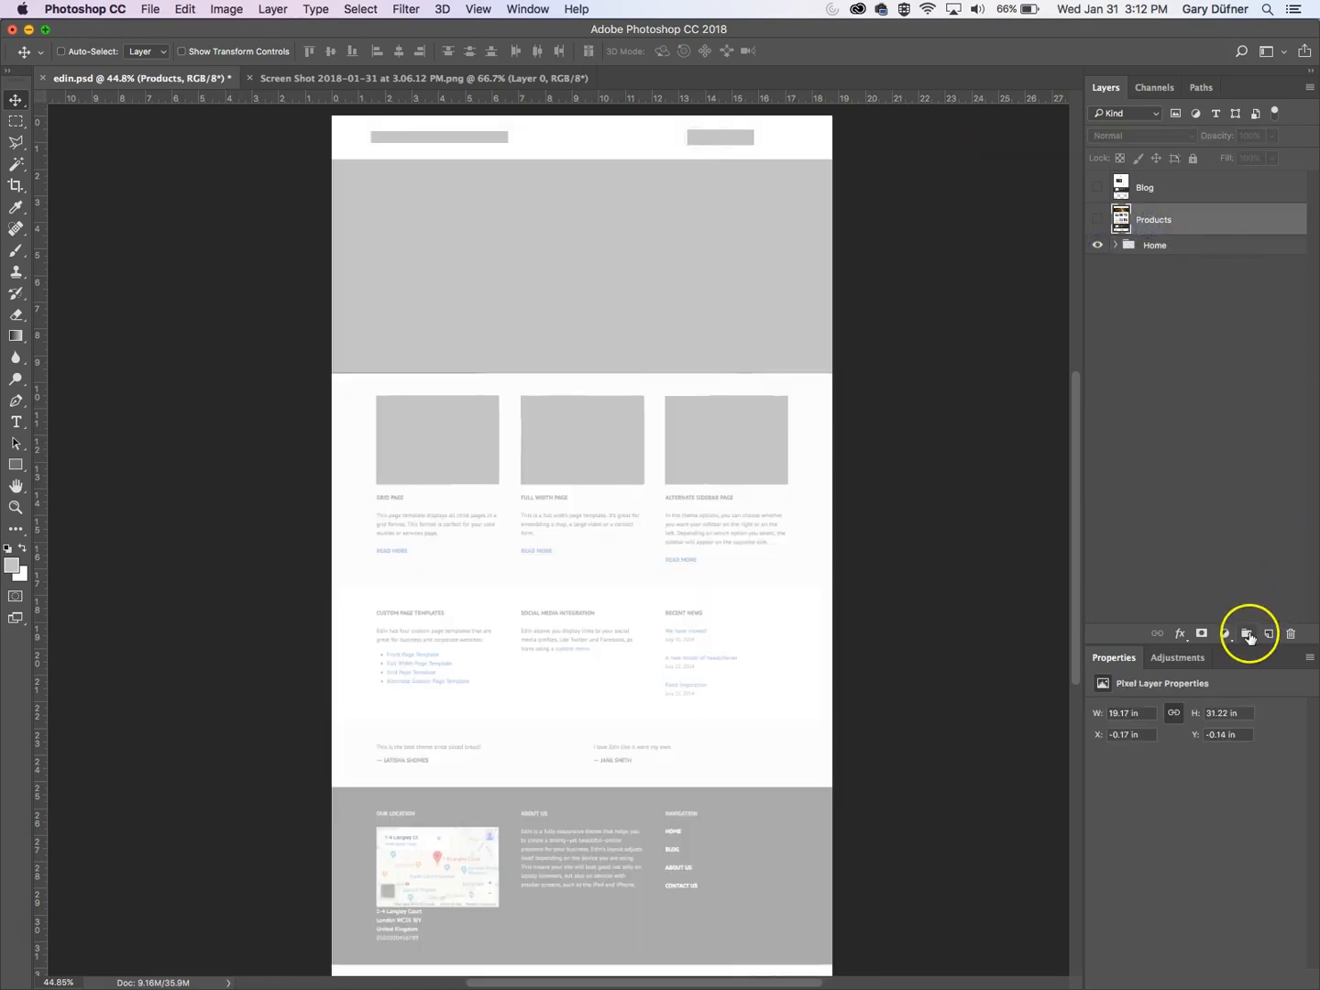
pyautogui.click(1247, 633)
pyautogui.click(1163, 213)
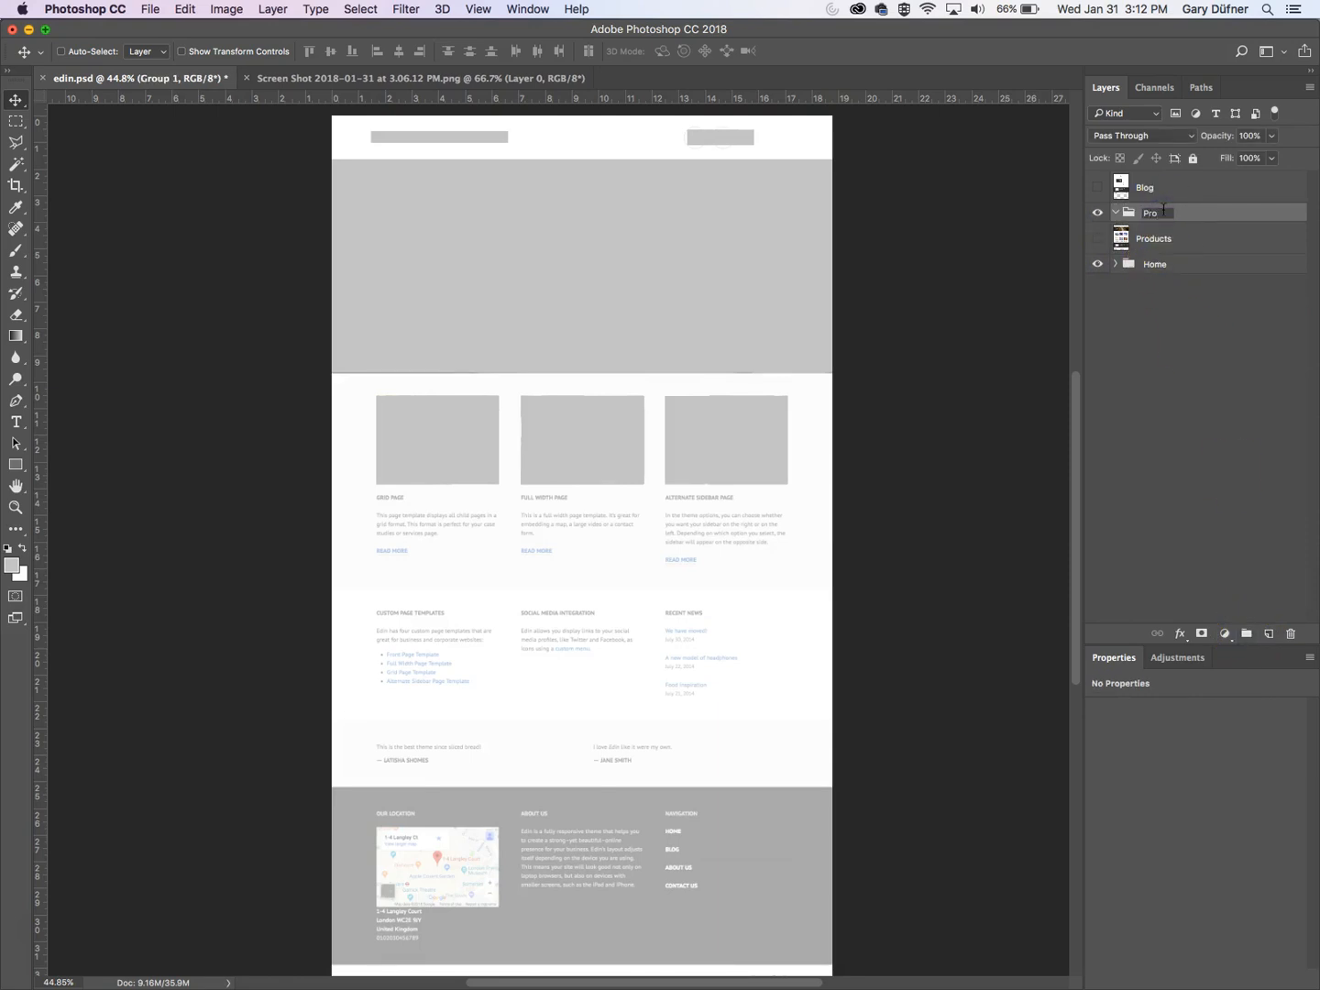
pyautogui.press('Return')
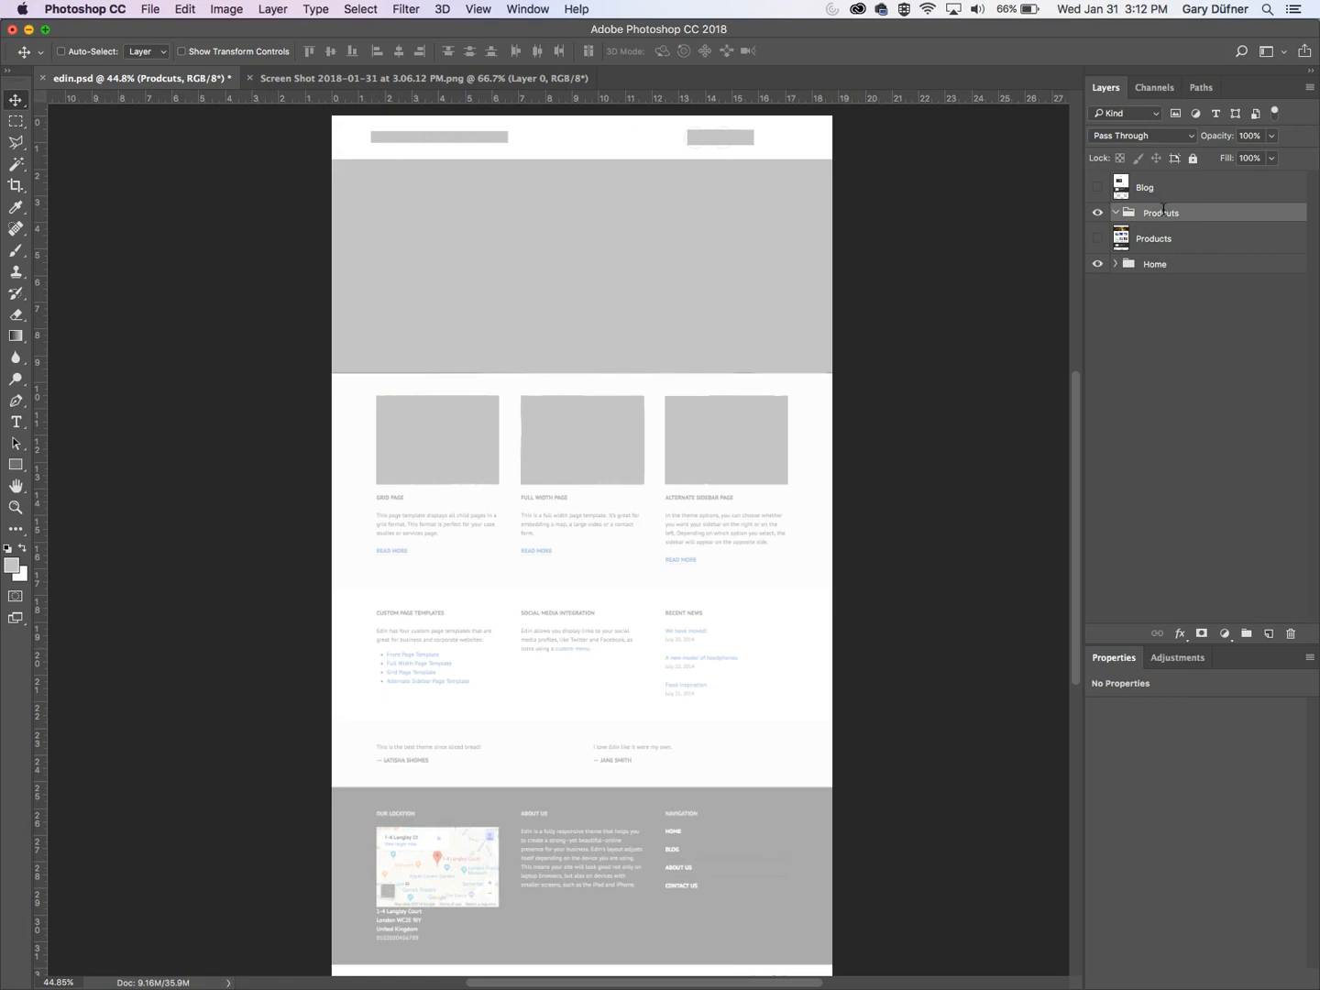
pyautogui.doubleClick(1167, 212)
# - Move the Products layer into the Products group and make the layer visible
pyautogui.moveTo(1178, 238); pyautogui.dragTo(1135, 222)
pyautogui.click(1116, 212)
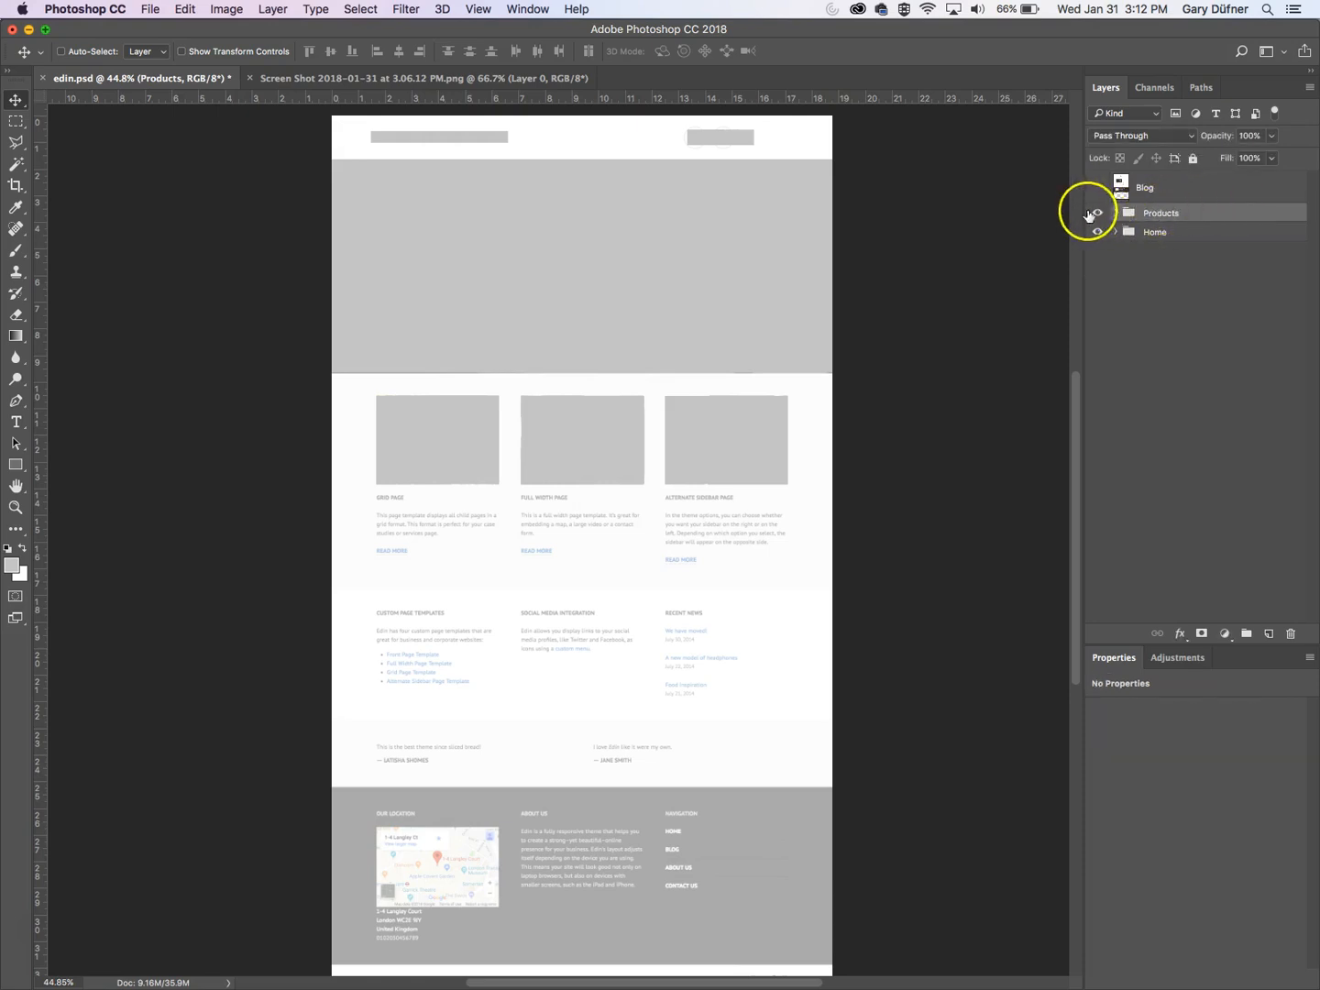
pyautogui.click(1116, 211)
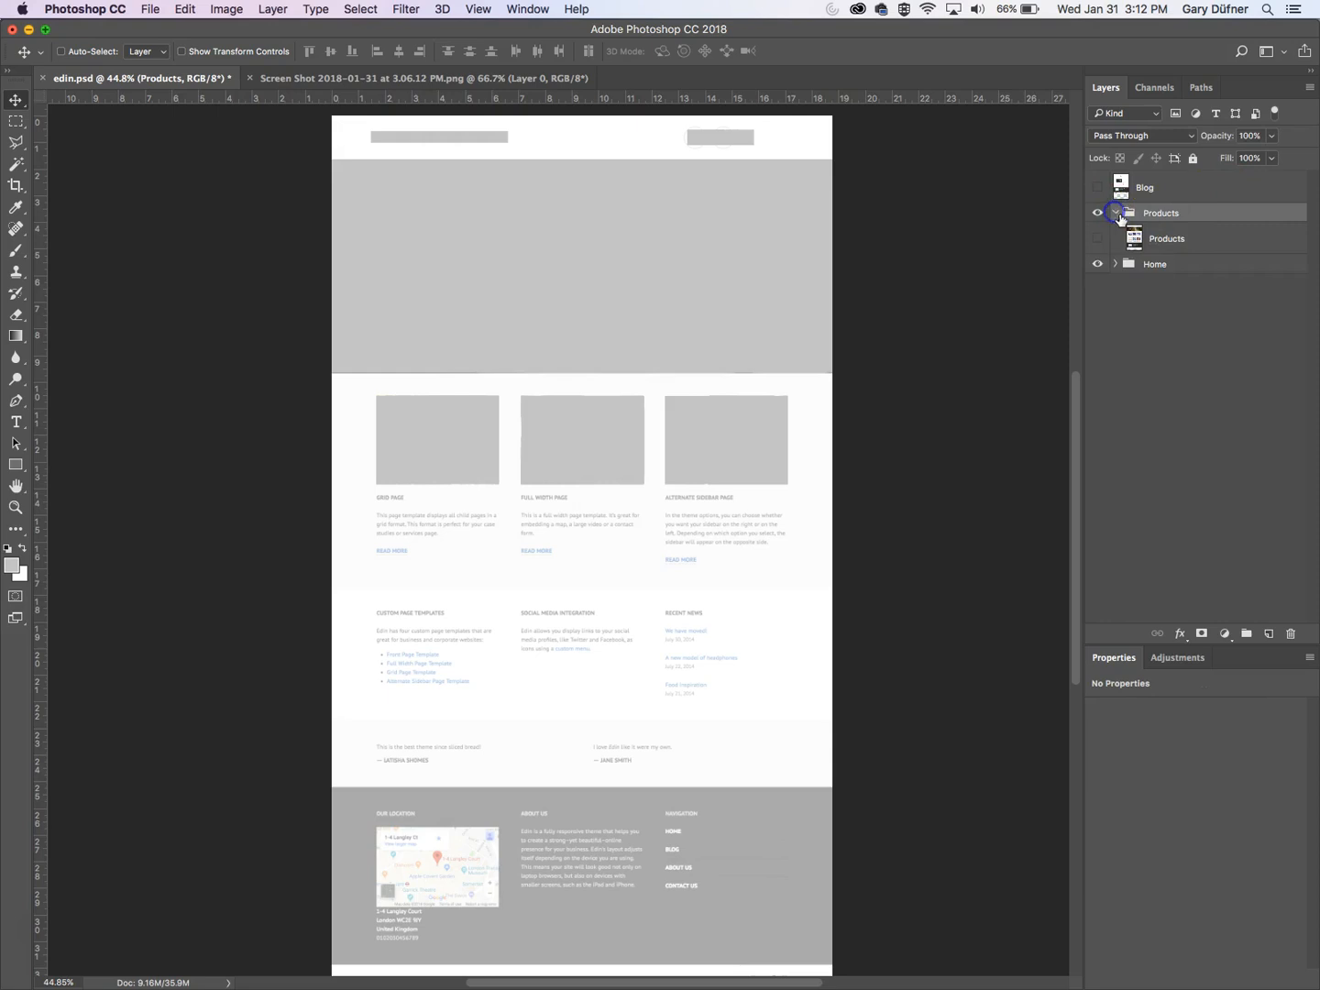
pyautogui.click(1097, 238)
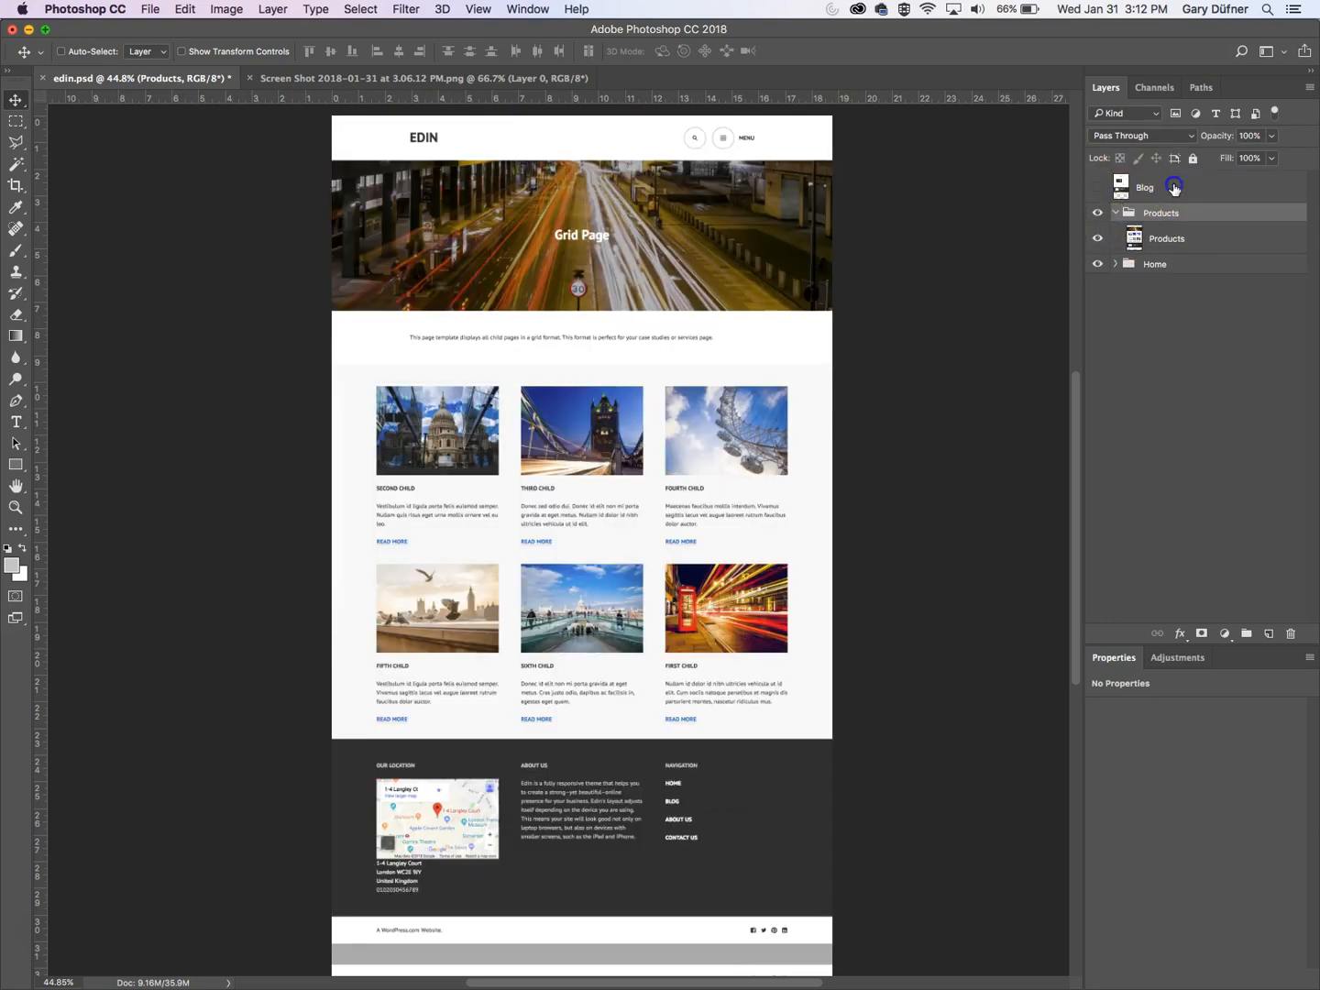
# - Create a group named Blog above the Blog layer and move that layer into it
pyautogui.click(1172, 186)
pyautogui.click(1249, 635)
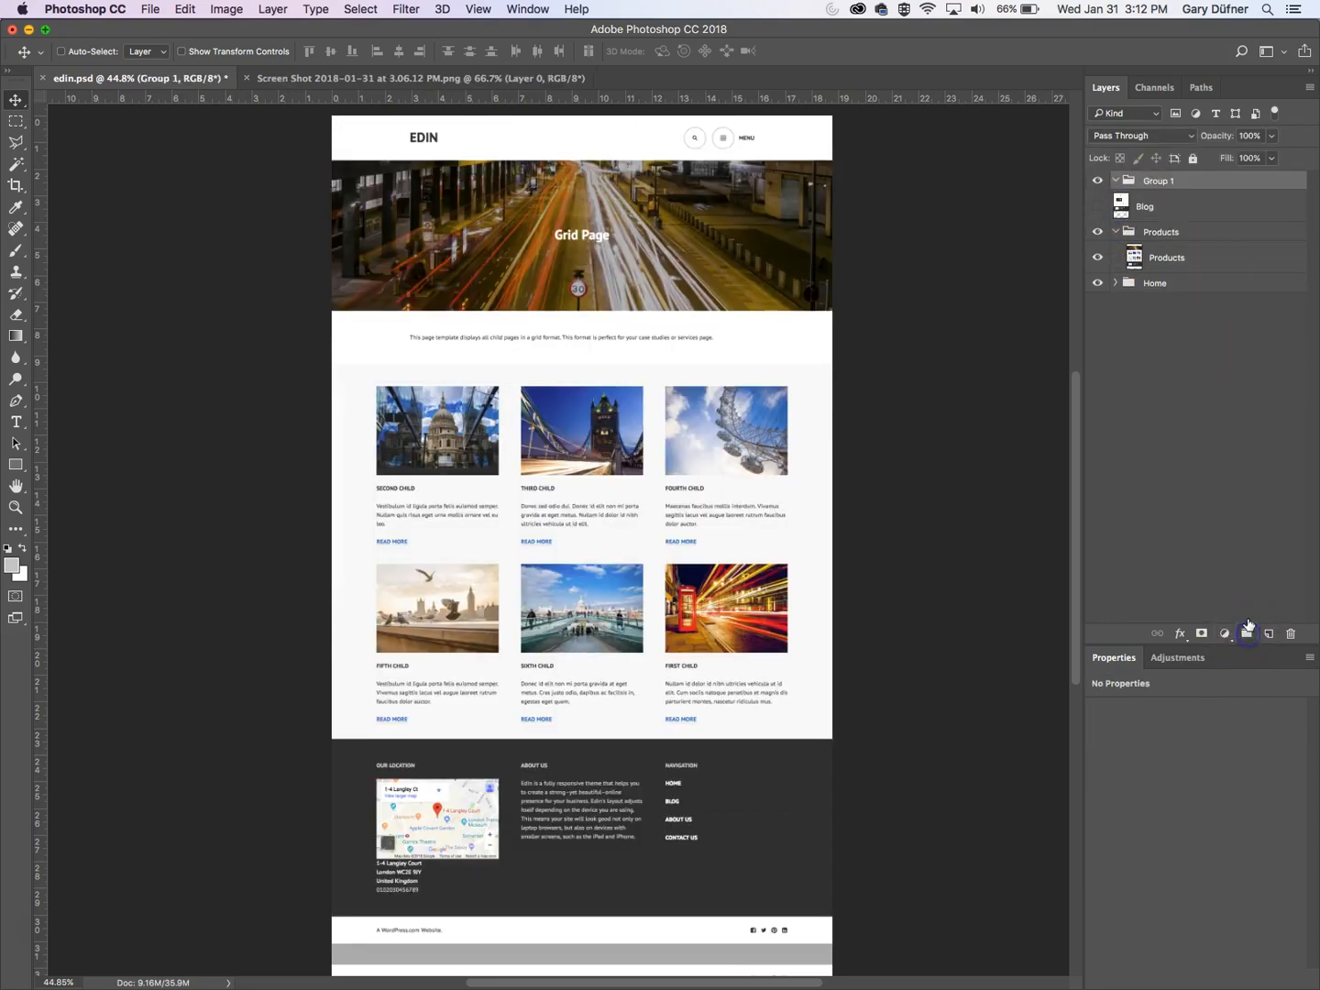
pyautogui.doubleClick(1159, 180)
pyautogui.write('Blog')
pyautogui.press('Return')
pyautogui.moveTo(1159, 211); pyautogui.dragTo(1177, 185)
pyautogui.click(1116, 180)
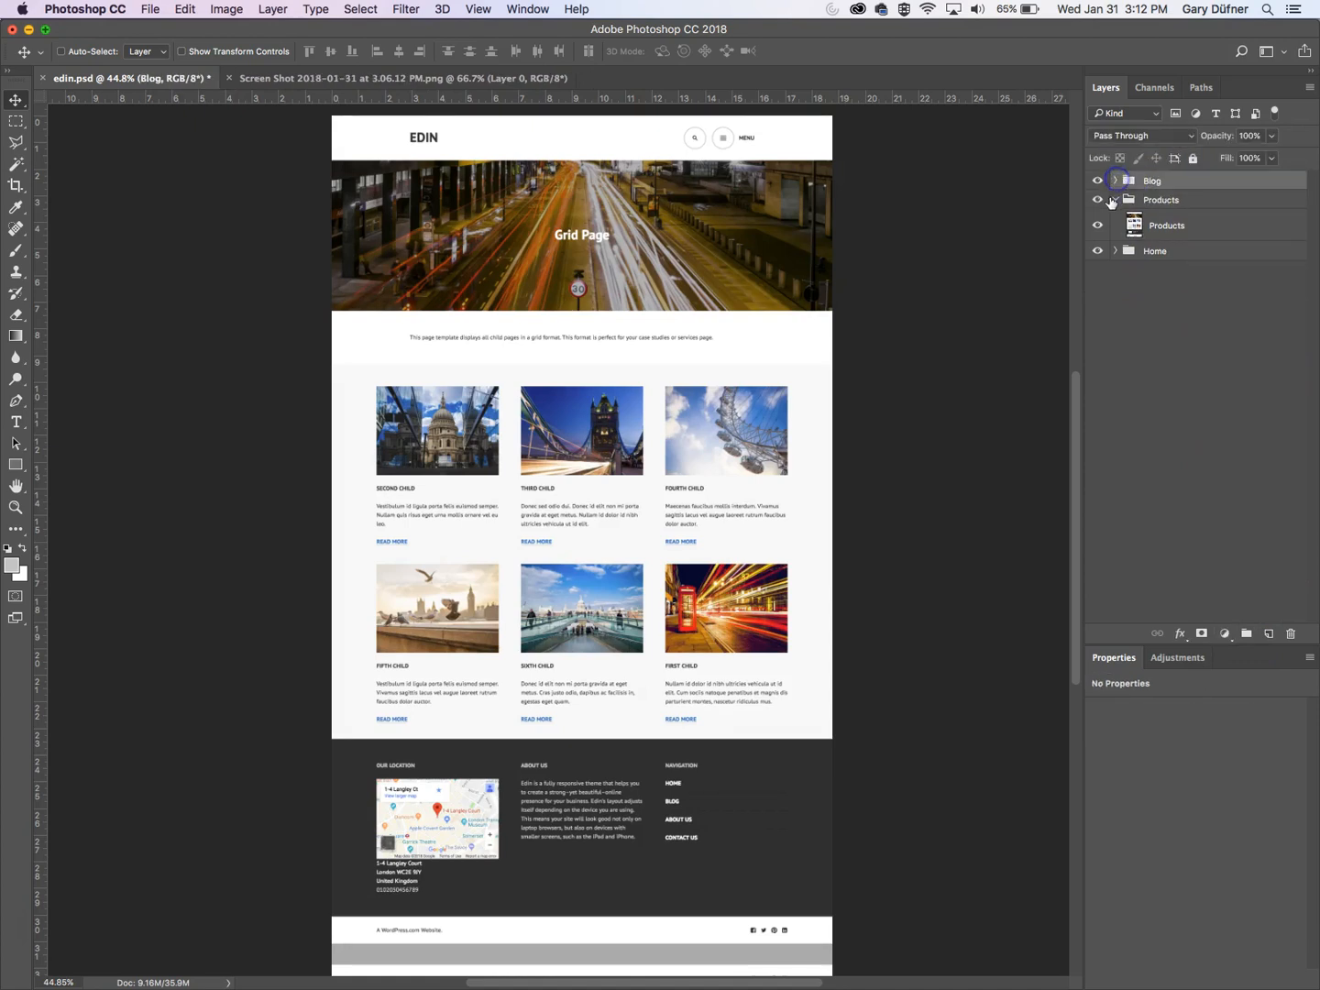
pyautogui.click(1116, 180)
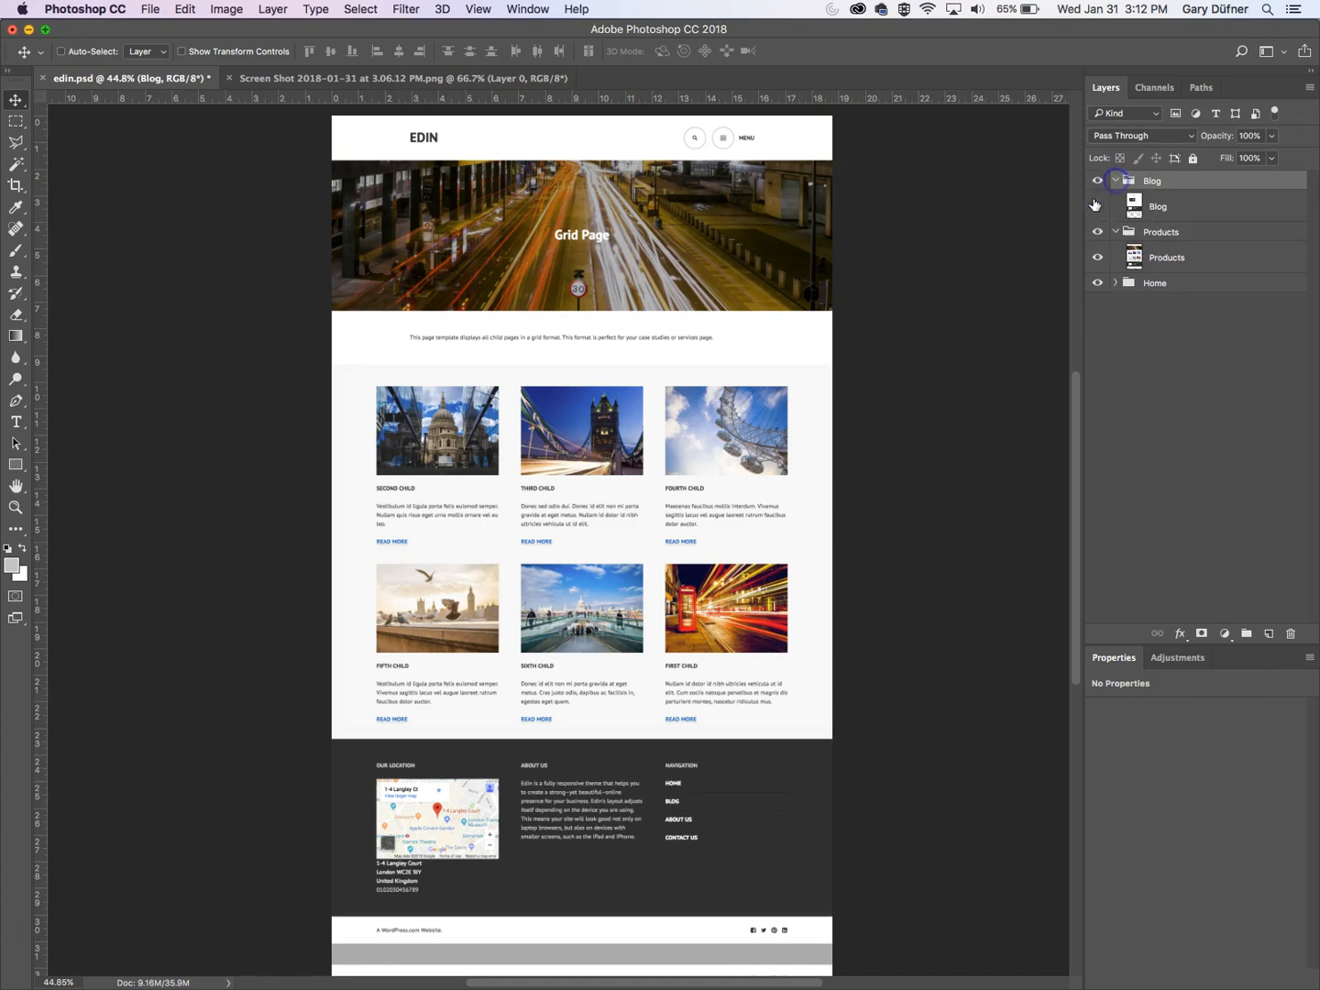
# - Hide the Blog group and collapse both the Blog and Products groups
pyautogui.click(1097, 200)
pyautogui.click(1115, 181)
pyautogui.click(1116, 199)
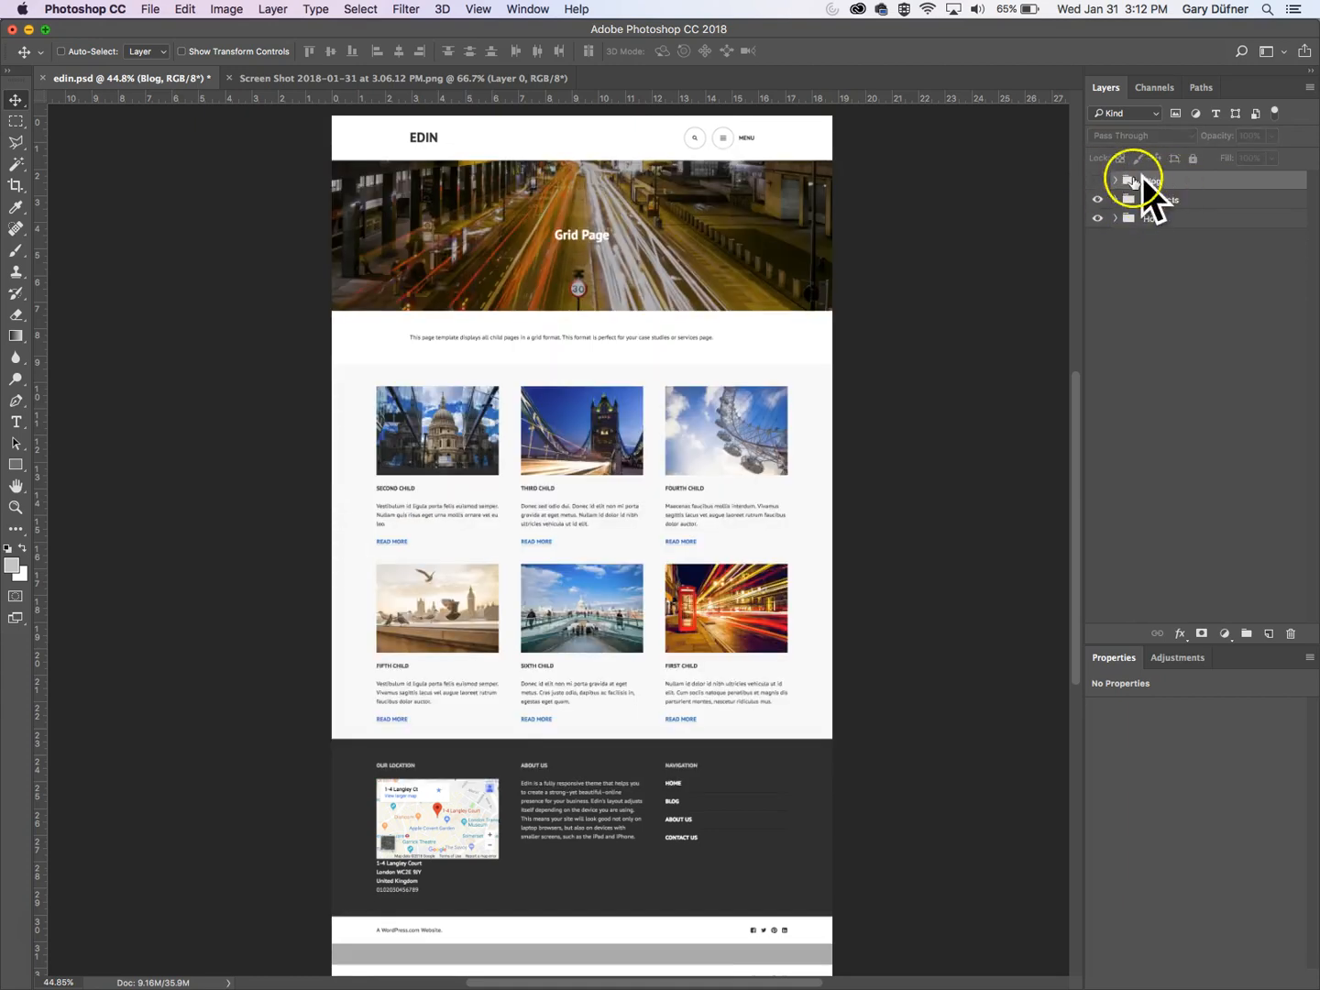
# - Hide the Products group so that only the Home group shows, and save the document
pyautogui.click(1097, 200)
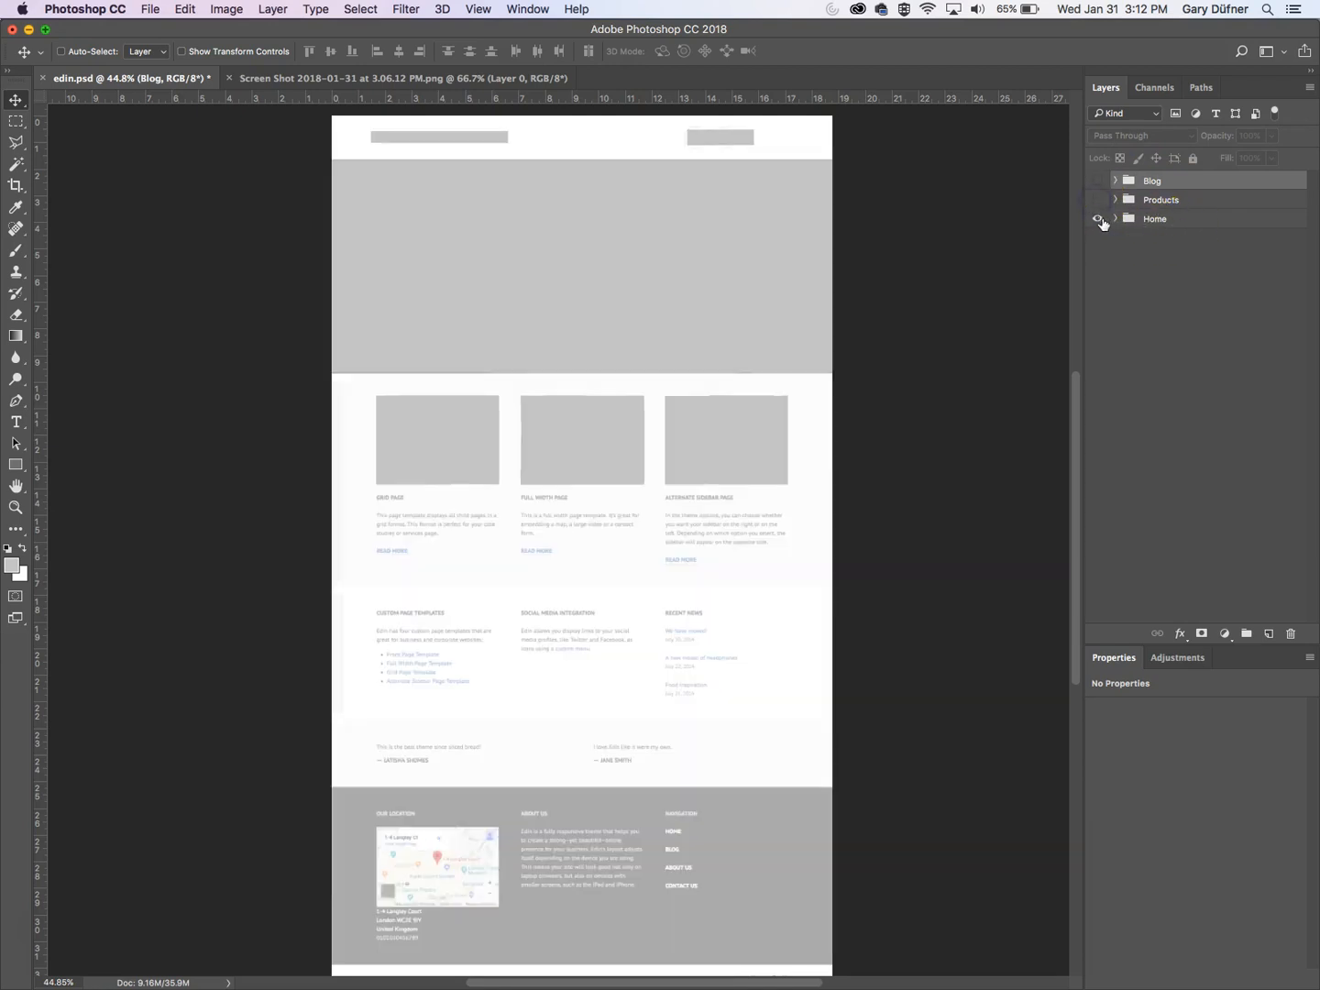
pyautogui.click(1098, 219)
pyautogui.press('super+s')
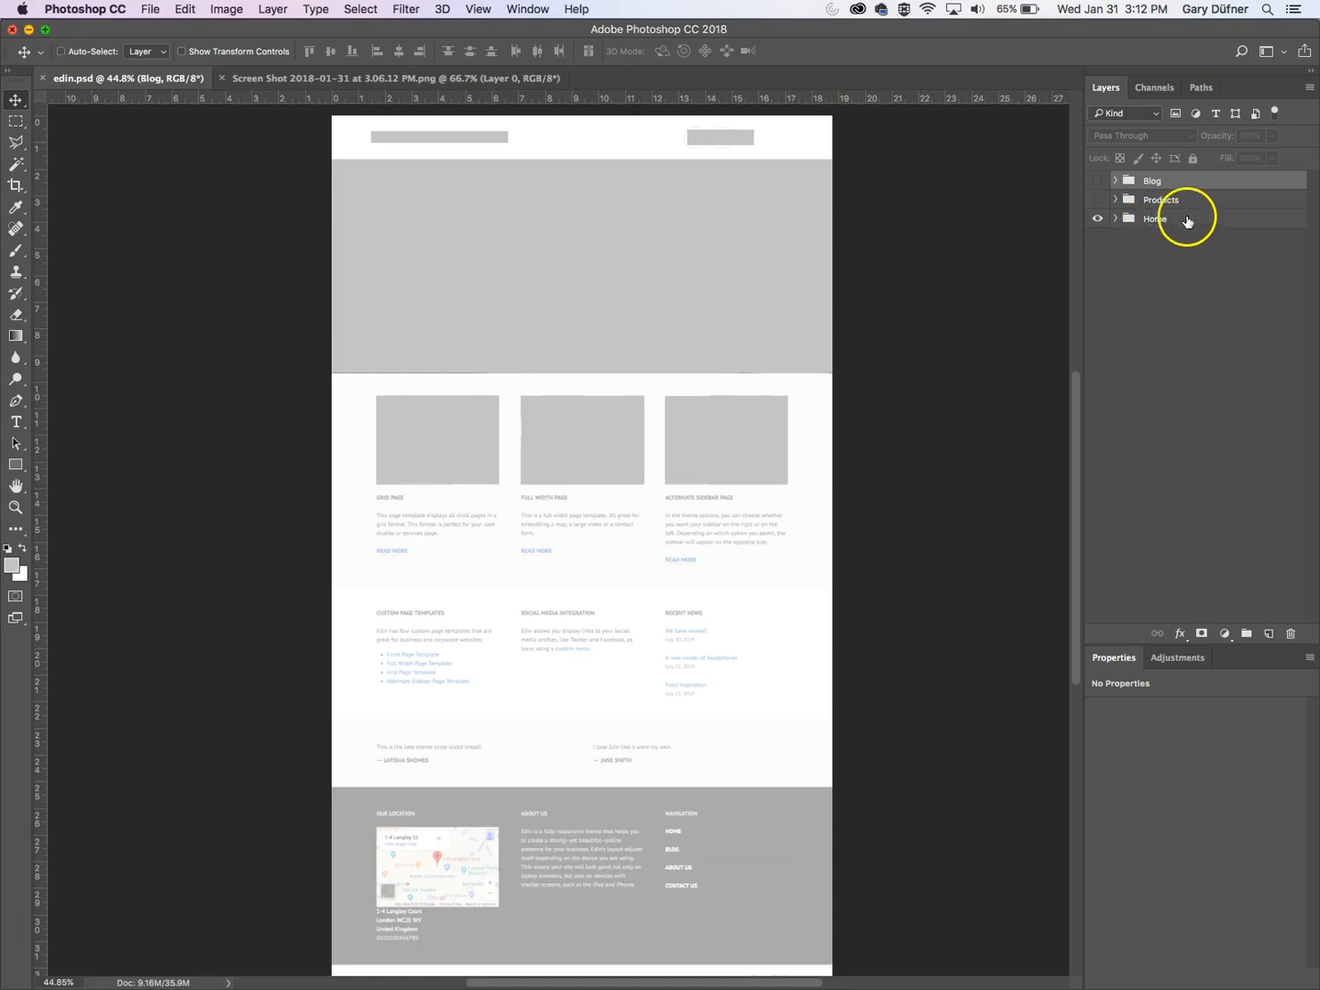
# - Expand the Home group and toggle its rectangle layers to identify the gray box covering the first thumbnail
pyautogui.click(1115, 219)
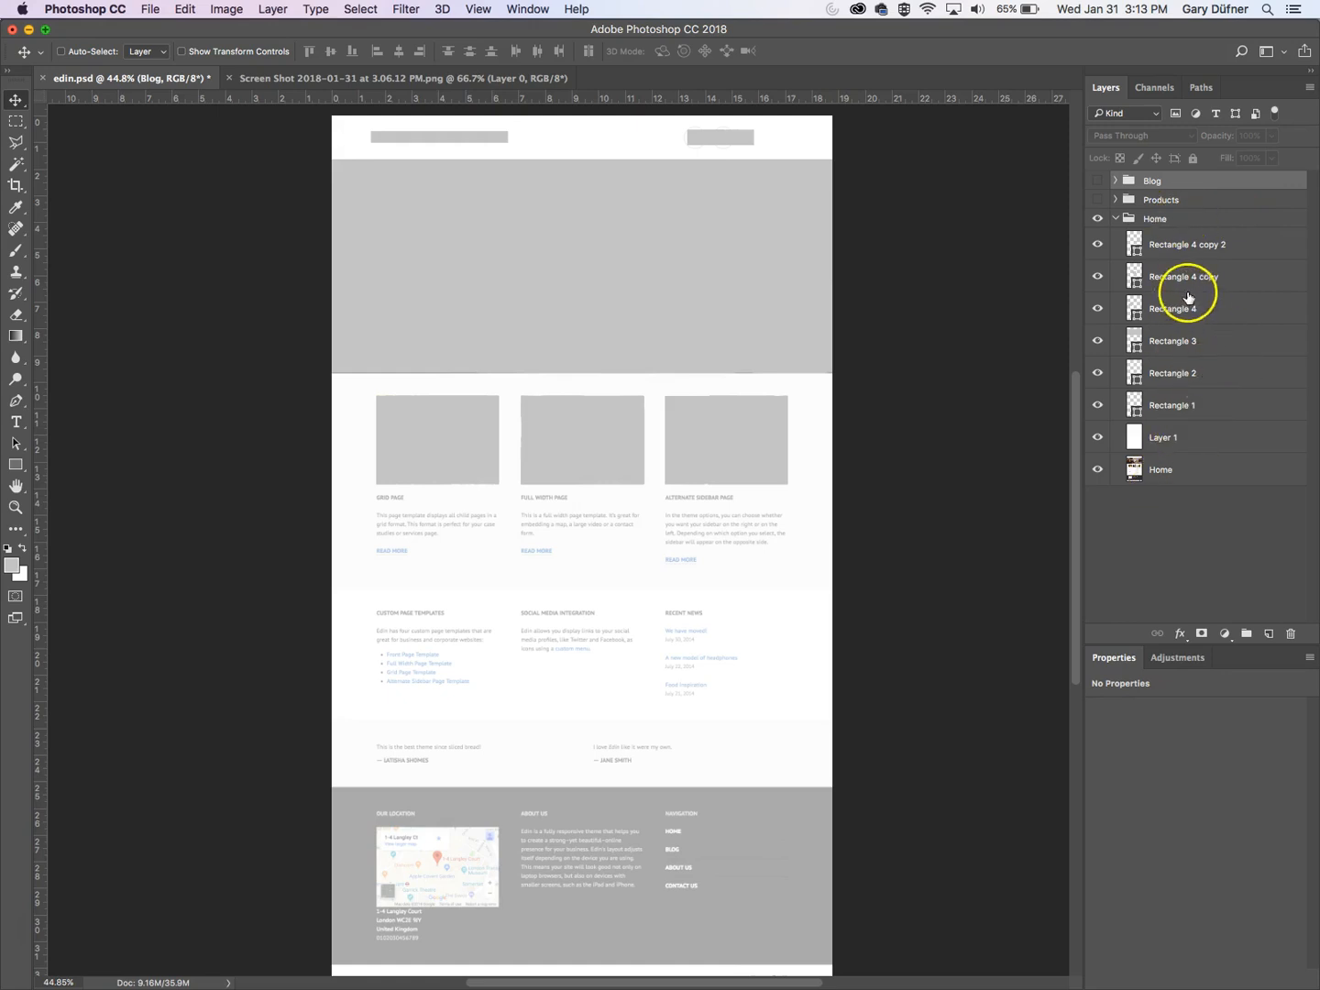
pyautogui.click(1157, 245)
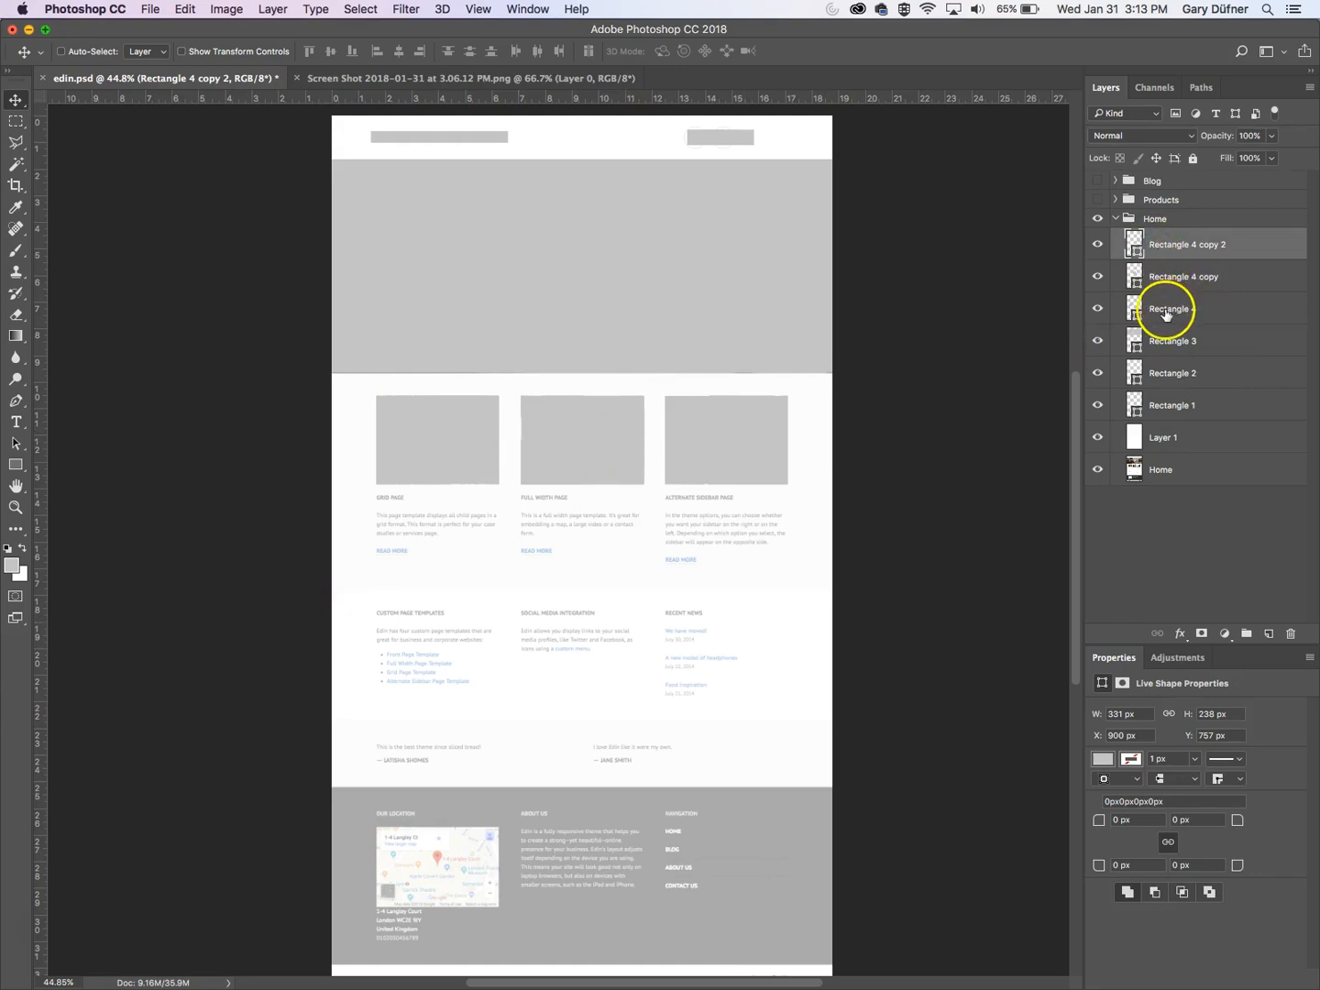
pyautogui.click(1099, 343)
pyautogui.click(1100, 343)
pyautogui.click(1099, 309)
pyautogui.click(1100, 310)
pyautogui.click(1100, 309)
pyautogui.click(1100, 310)
pyautogui.click(1100, 310)
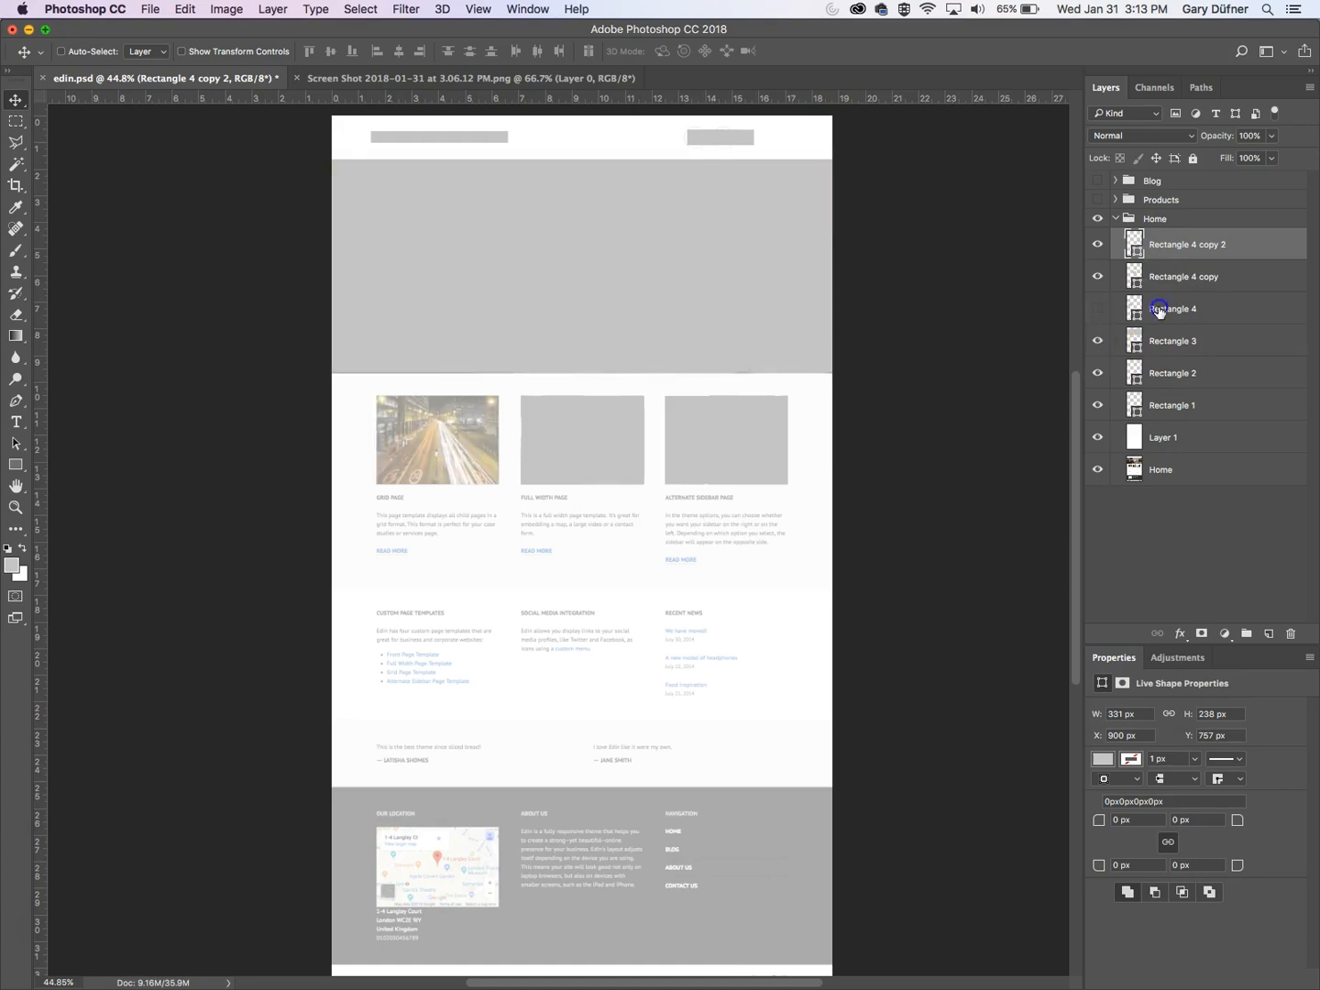
# - Duplicate the visible Rectangle 4 box below the first thumbnail, over the Grid Page text, at Y 1026 px
pyautogui.click(1159, 309)
pyautogui.click(1100, 310)
pyautogui.moveTo(478, 456); pyautogui.dragTo(472, 524)
pyautogui.keyDown('super'); pyautogui.click(436, 516); pyautogui.keyUp('super')
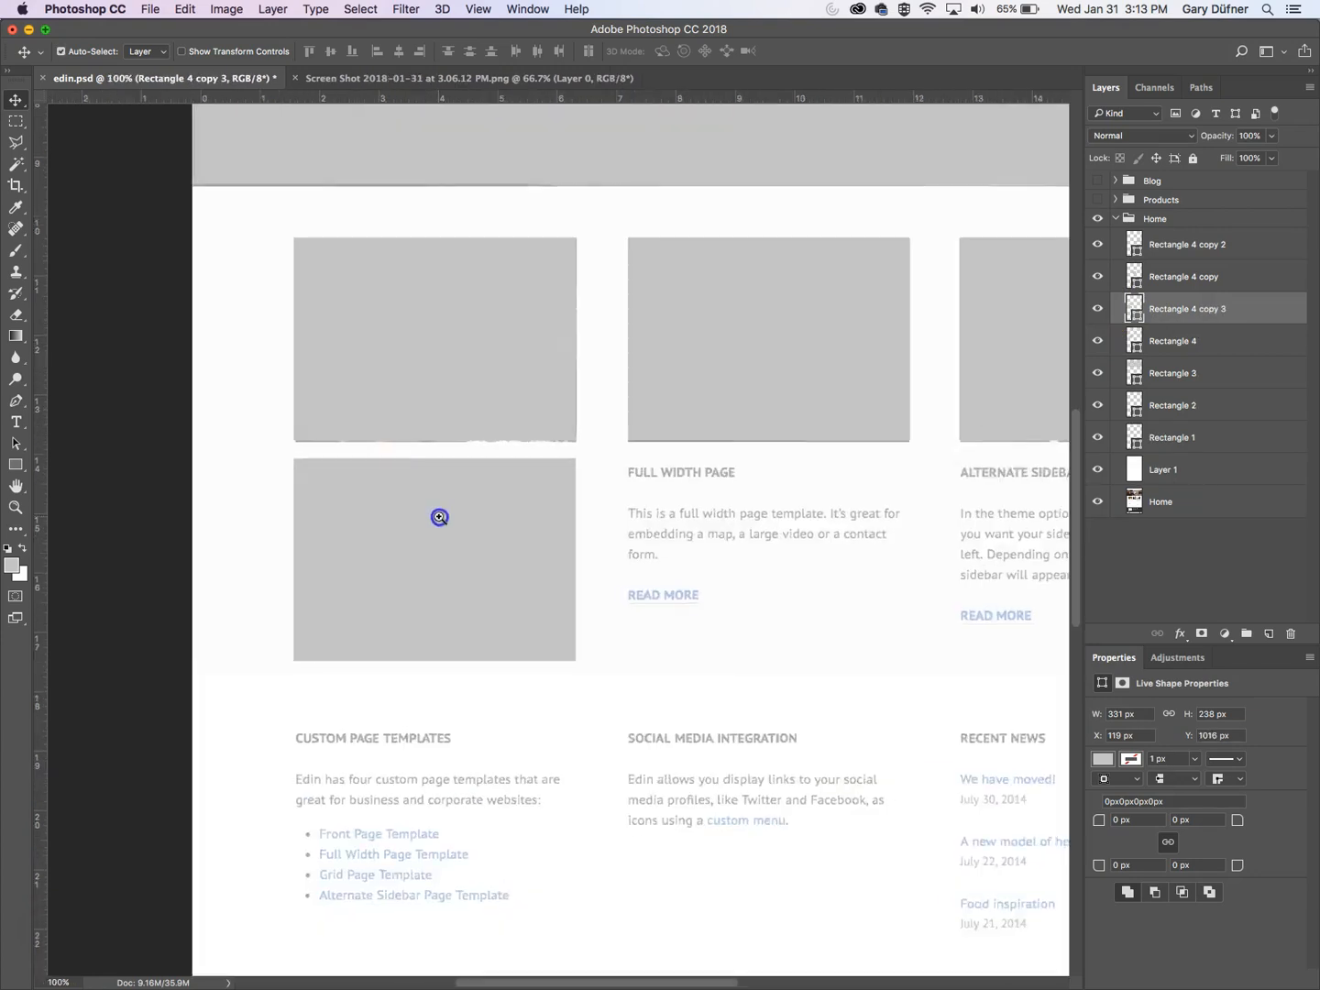
pyautogui.keyDown('super'); pyautogui.click(439, 516); pyautogui.keyUp('super')
pyautogui.hotkey('shift', 'Down')
pyautogui.hotkey('shift', 'Down')
pyautogui.hotkey('shift', 'Down')
pyautogui.hotkey('shift', 'Up')
pyautogui.hotkey('shift', 'Up')
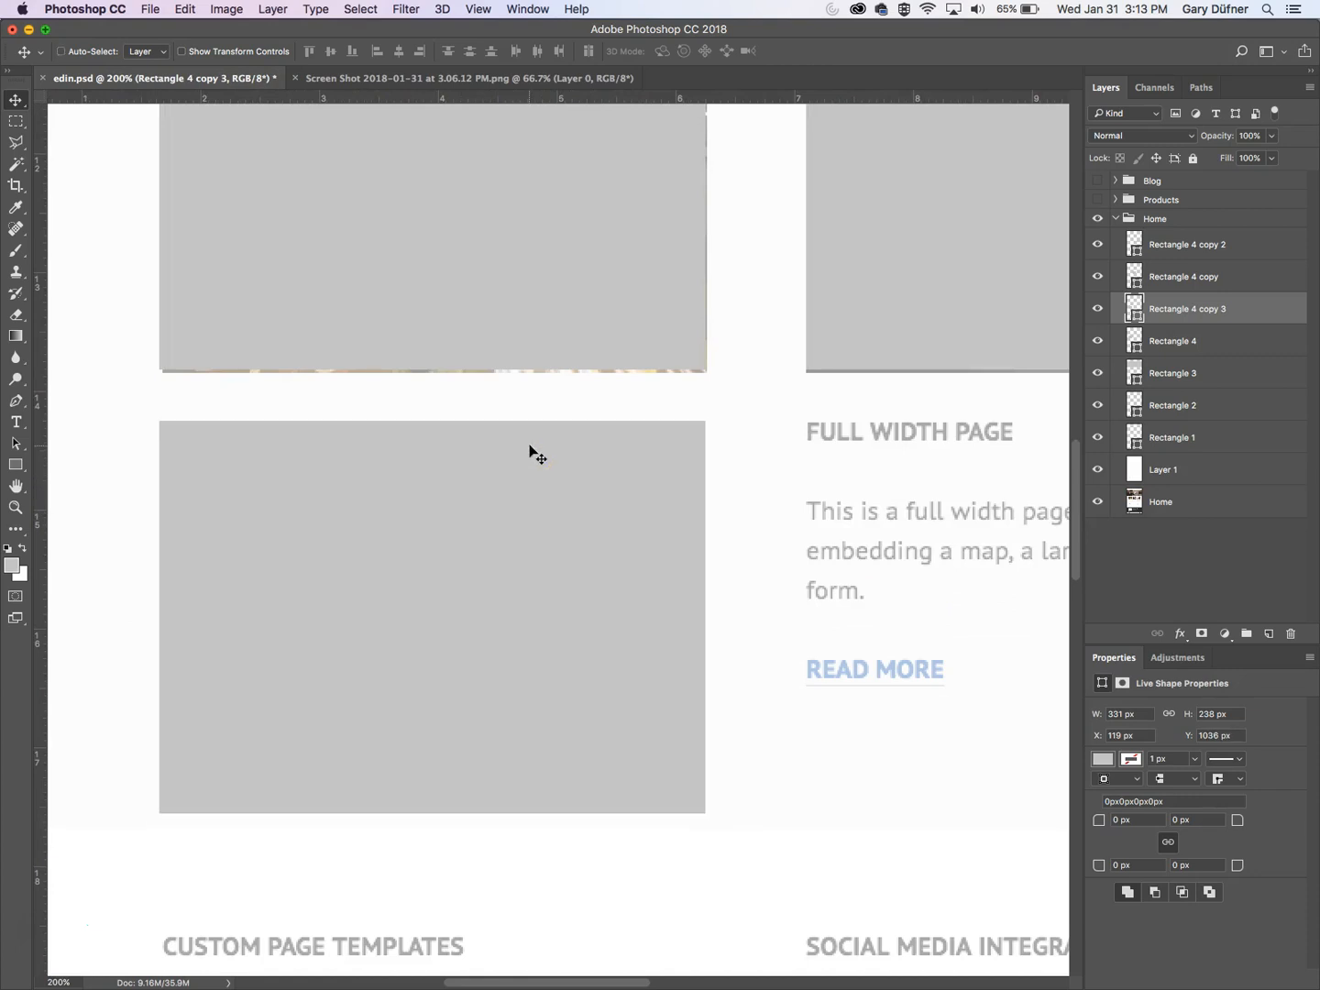
# - Resize the duplicated box to about 106 × 23 px over the Grid Page heading and fill it with light gray #e0e0e0
pyautogui.press('super+t')
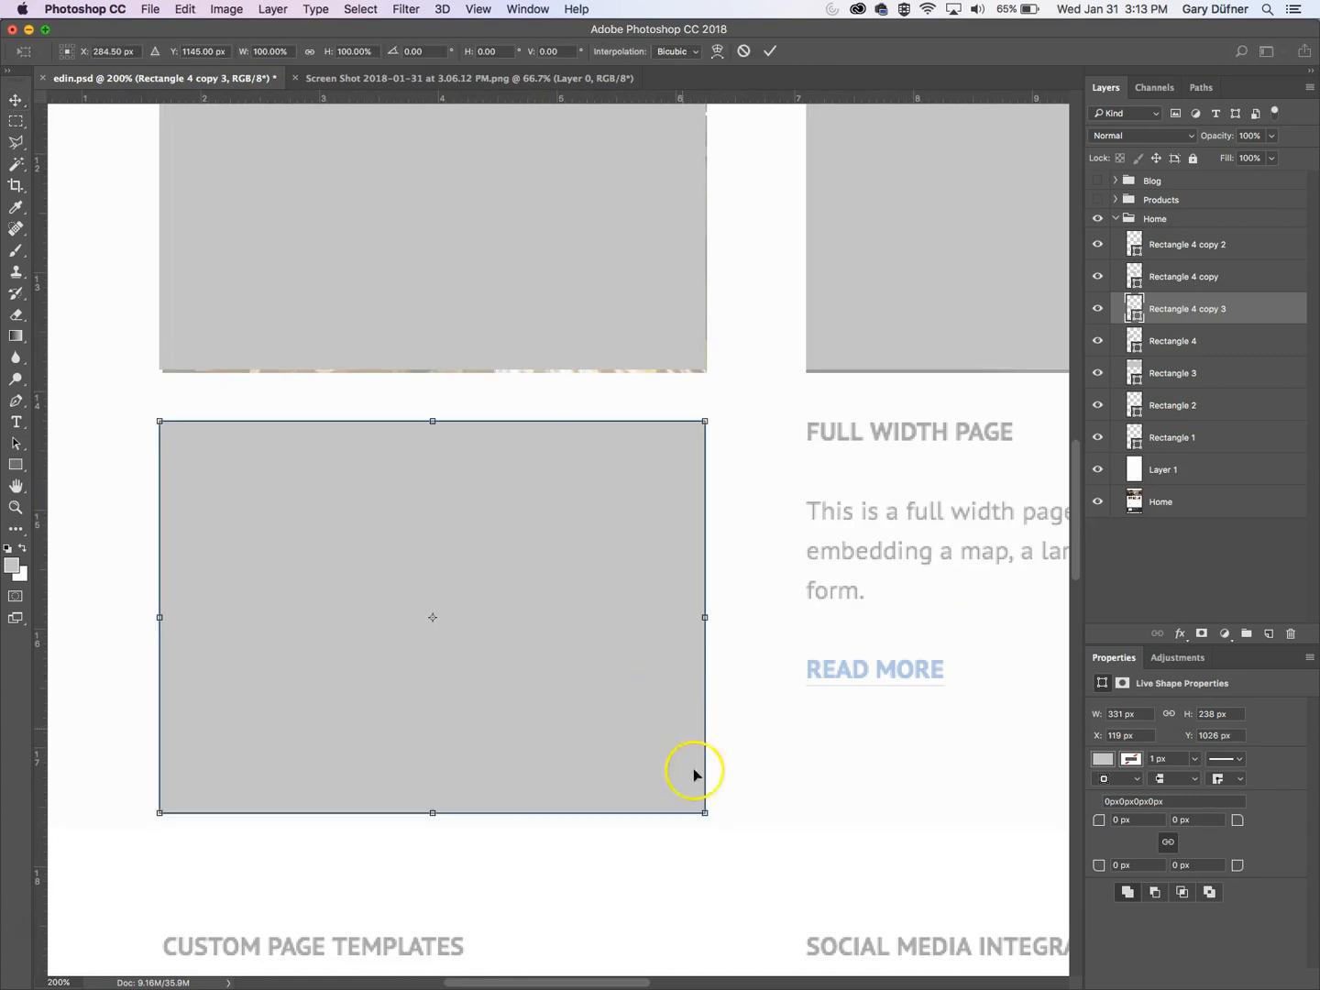
pyautogui.moveTo(704, 811); pyautogui.dragTo(334, 458)
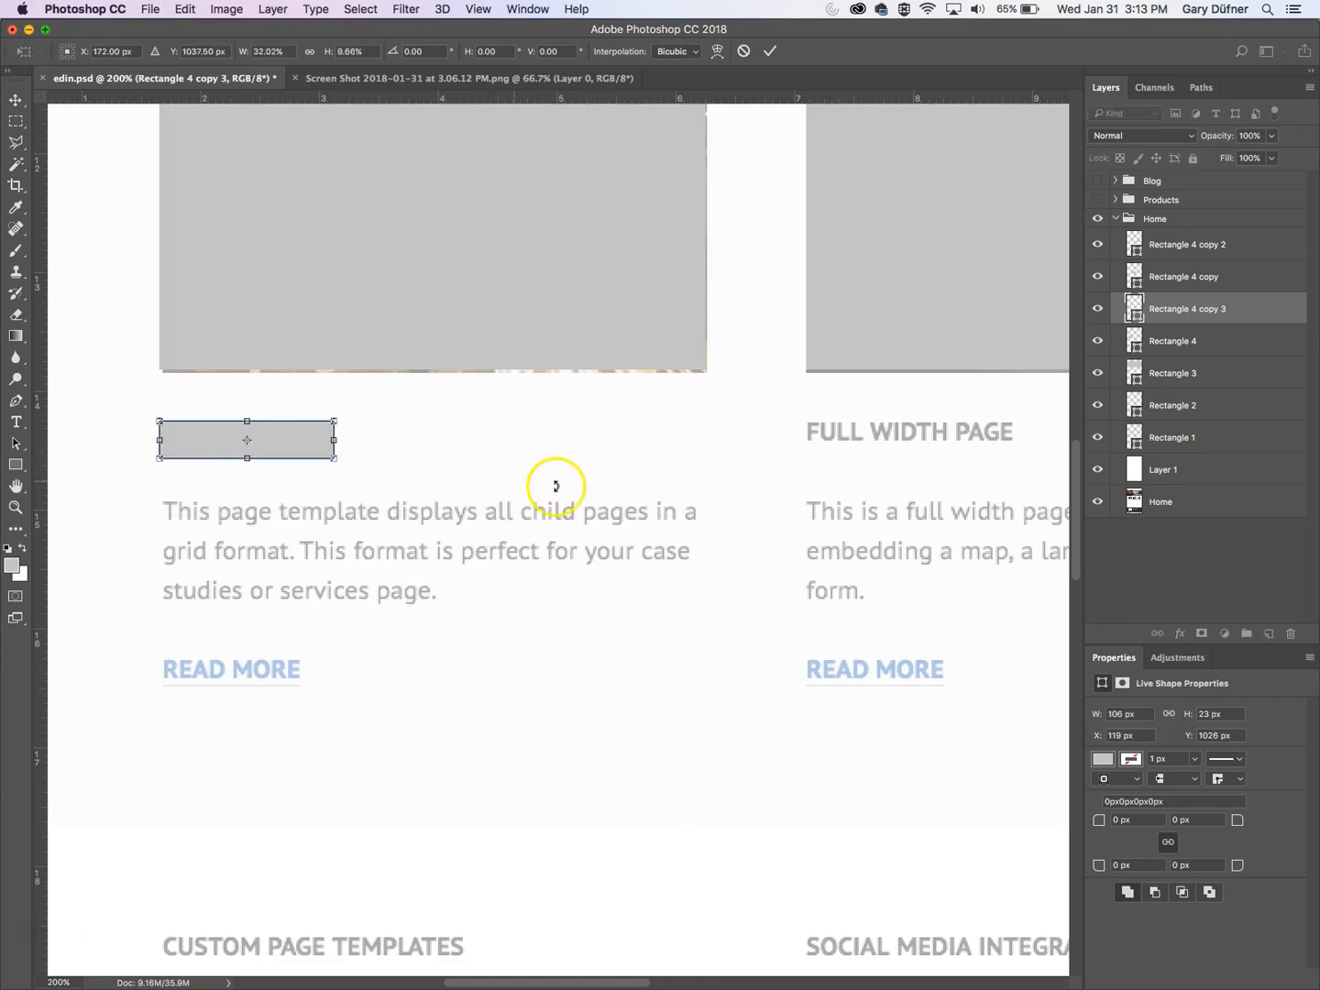
pyautogui.press('Return')
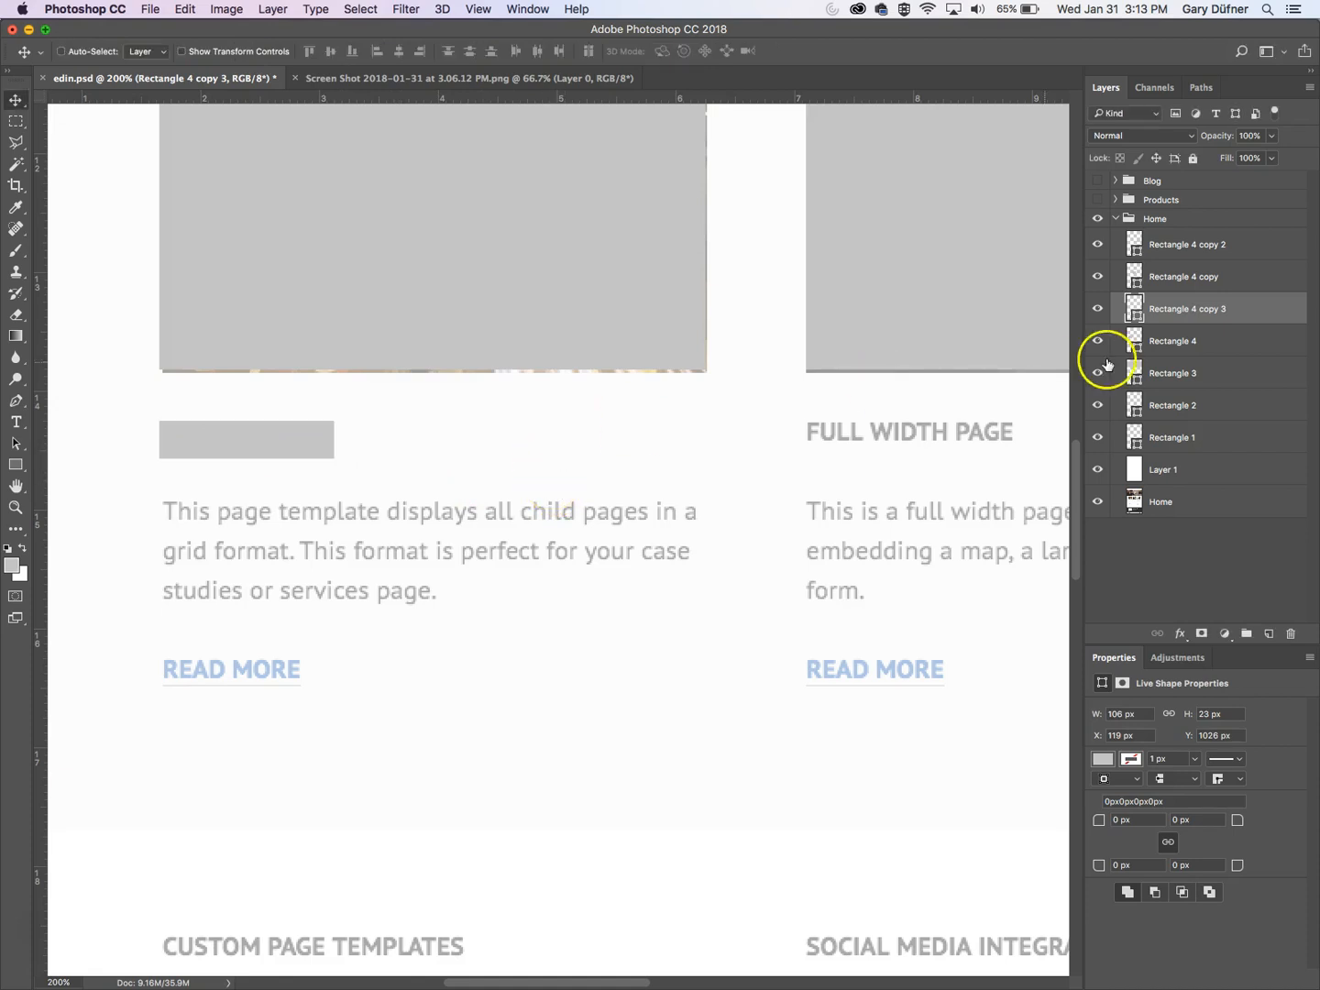
pyautogui.doubleClick(1137, 318)
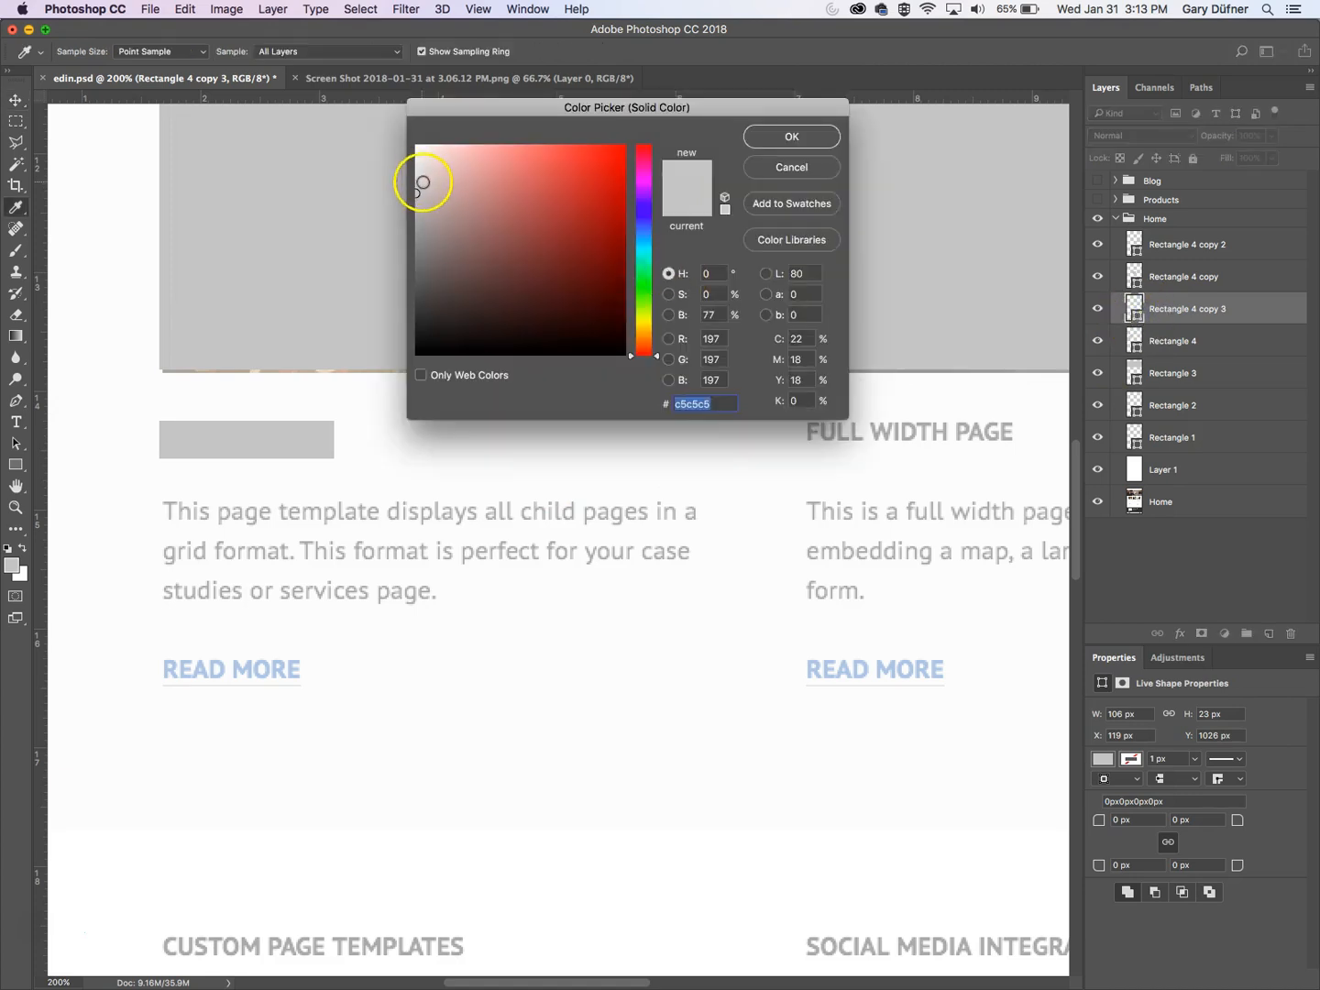
pyautogui.click(412, 178)
pyautogui.click(412, 166)
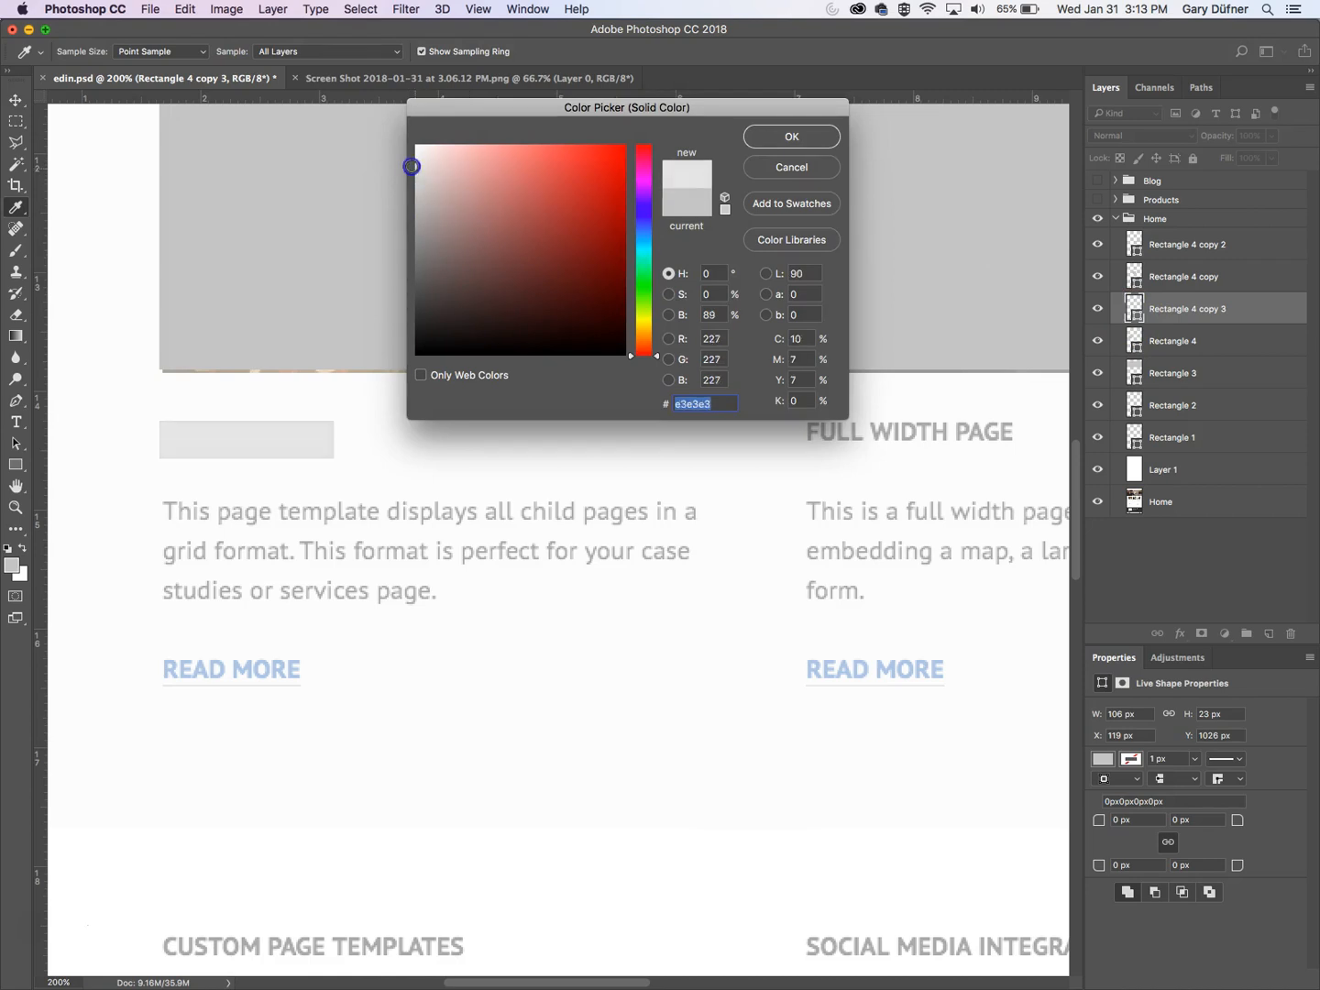
pyautogui.click(775, 136)
pyautogui.press('v')
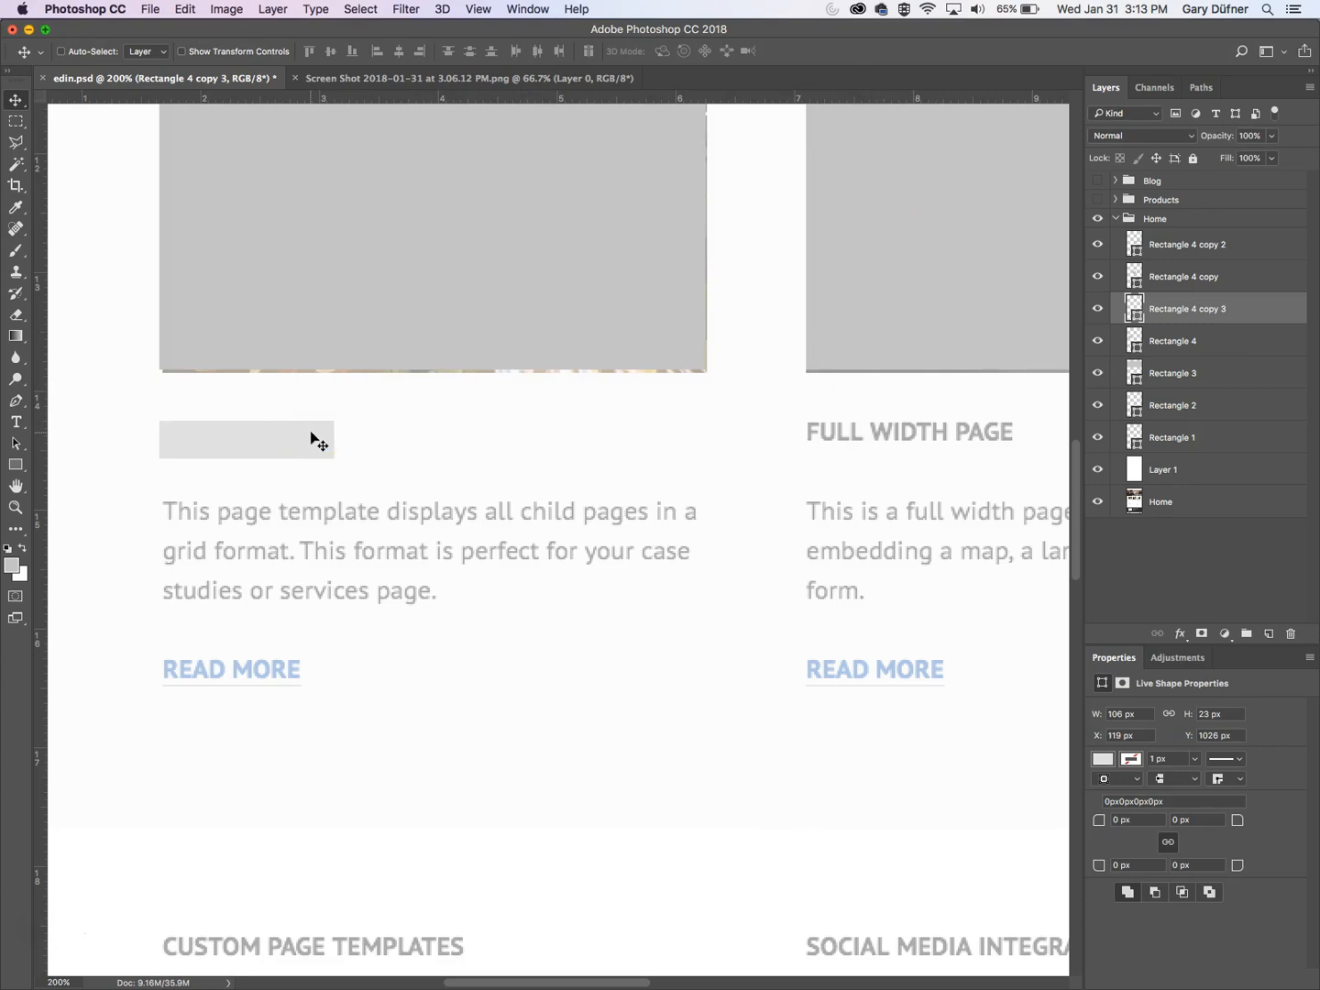
# - Duplicate the heading bar over the first column's paragraph, enlarge the copy to about 331 × 80 px, and fill it with lighter gray #ededed
pyautogui.moveTo(312, 438); pyautogui.dragTo(706, 631)
pyautogui.press('super+t')
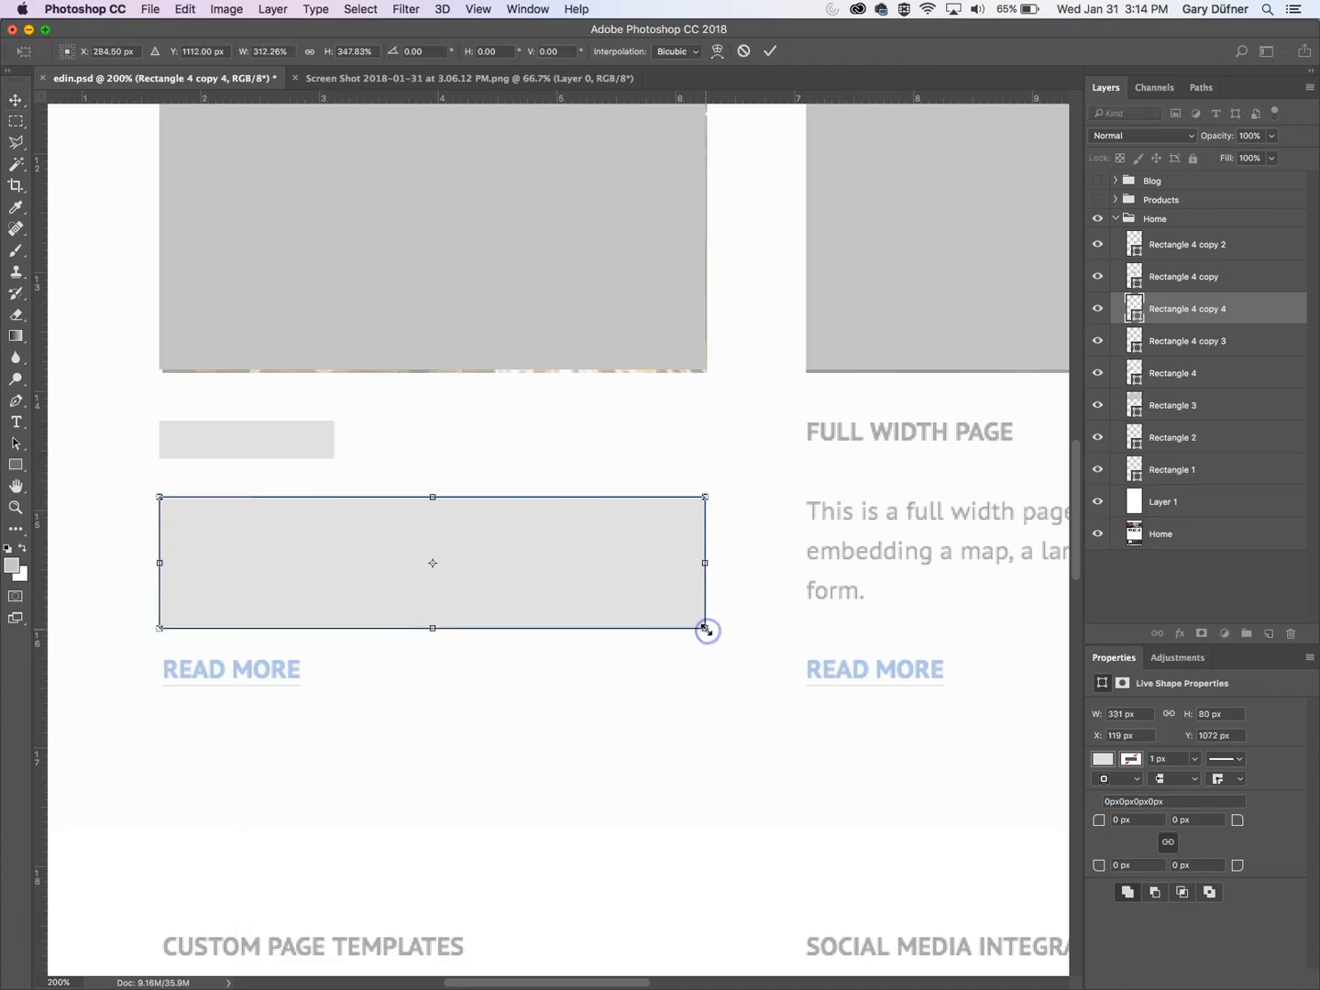
pyautogui.press('Return')
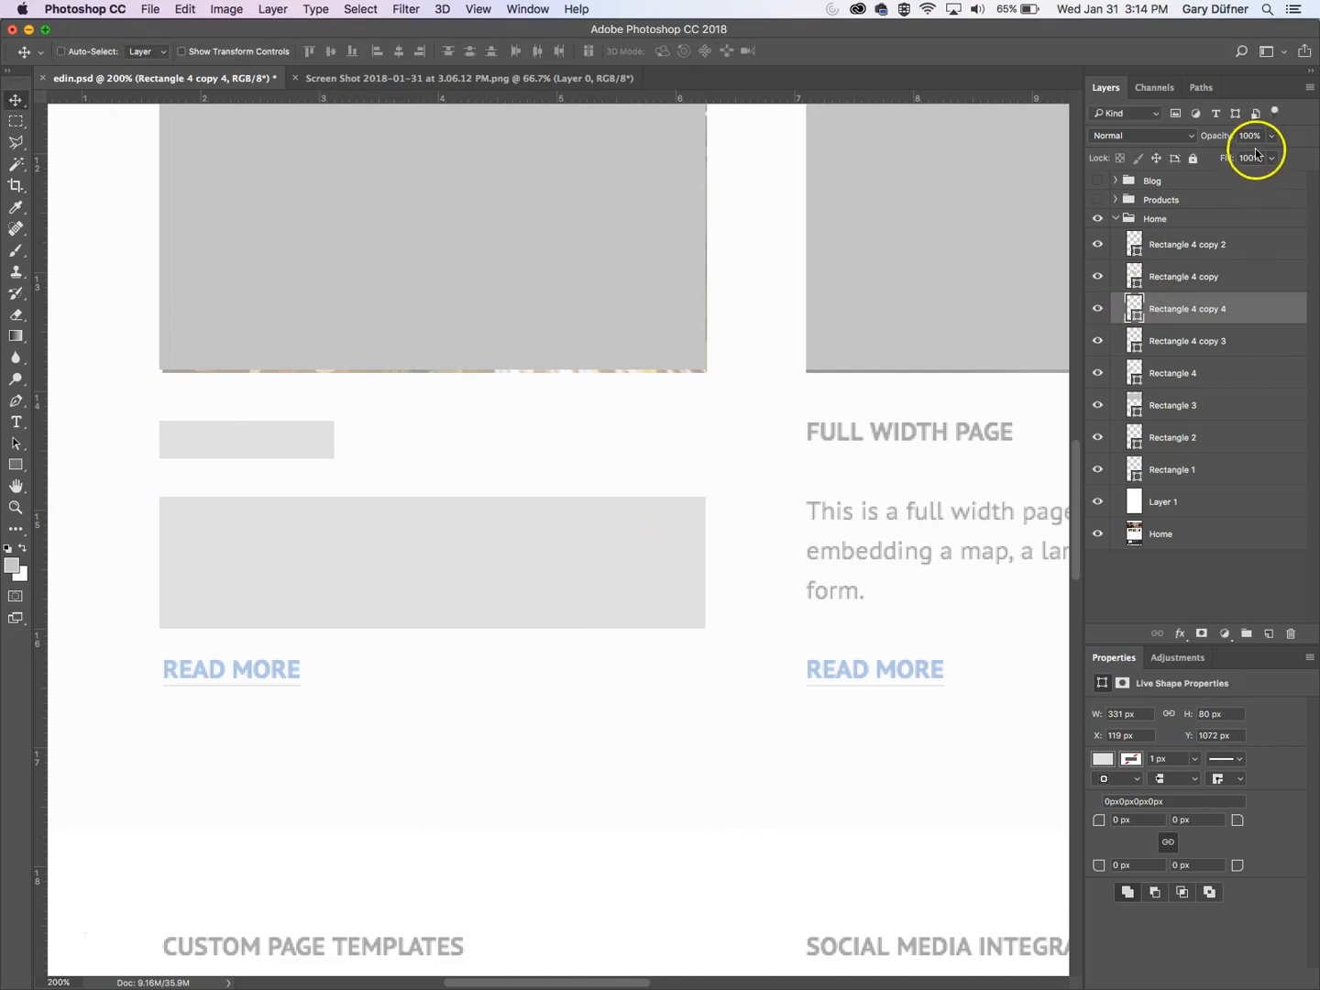
pyautogui.doubleClick(1135, 310)
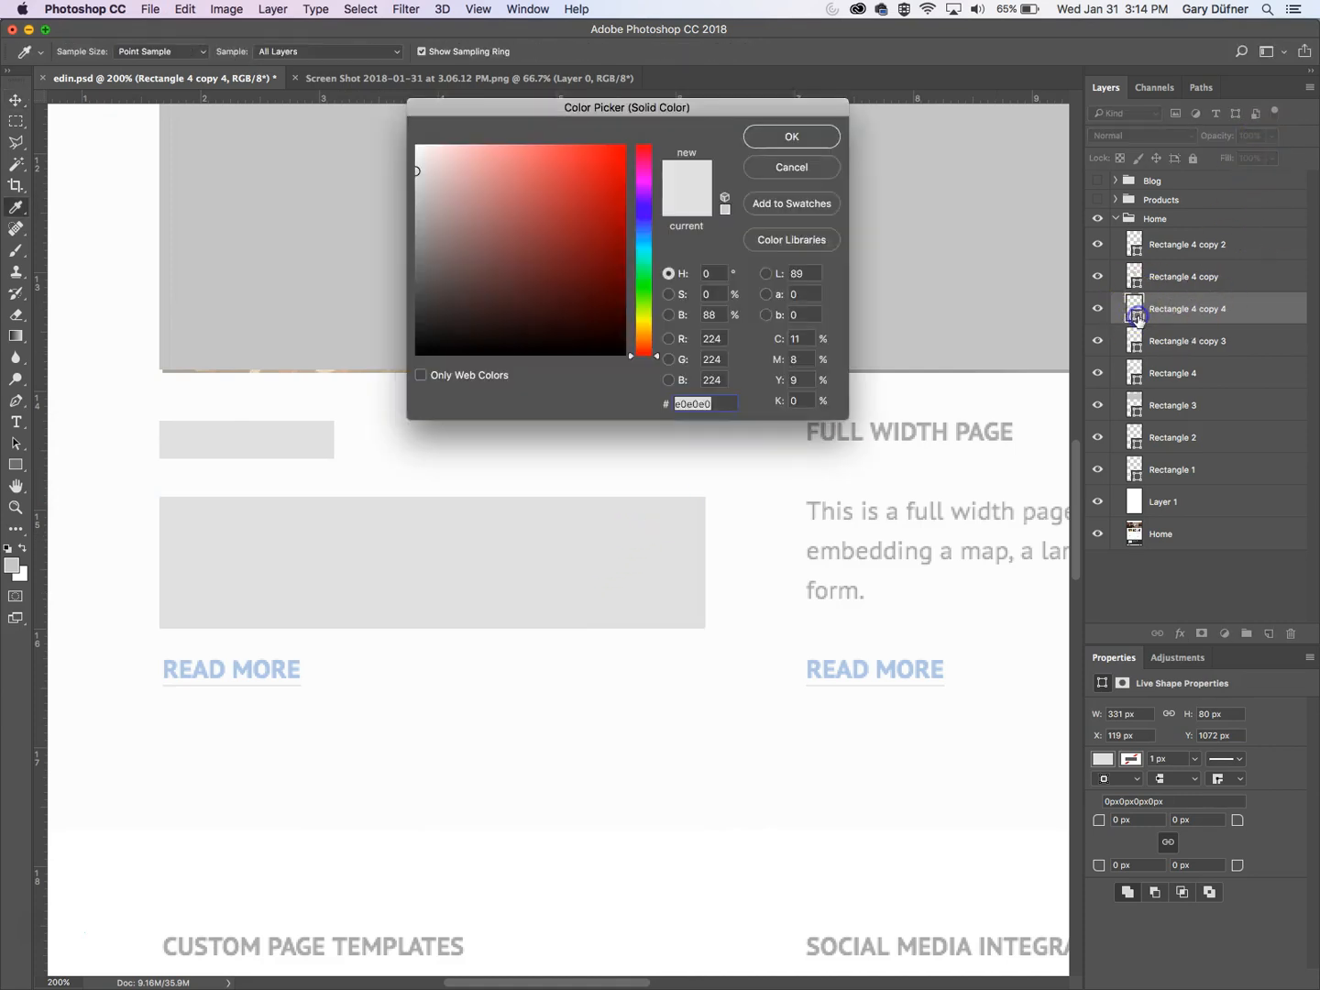
pyautogui.click(417, 160)
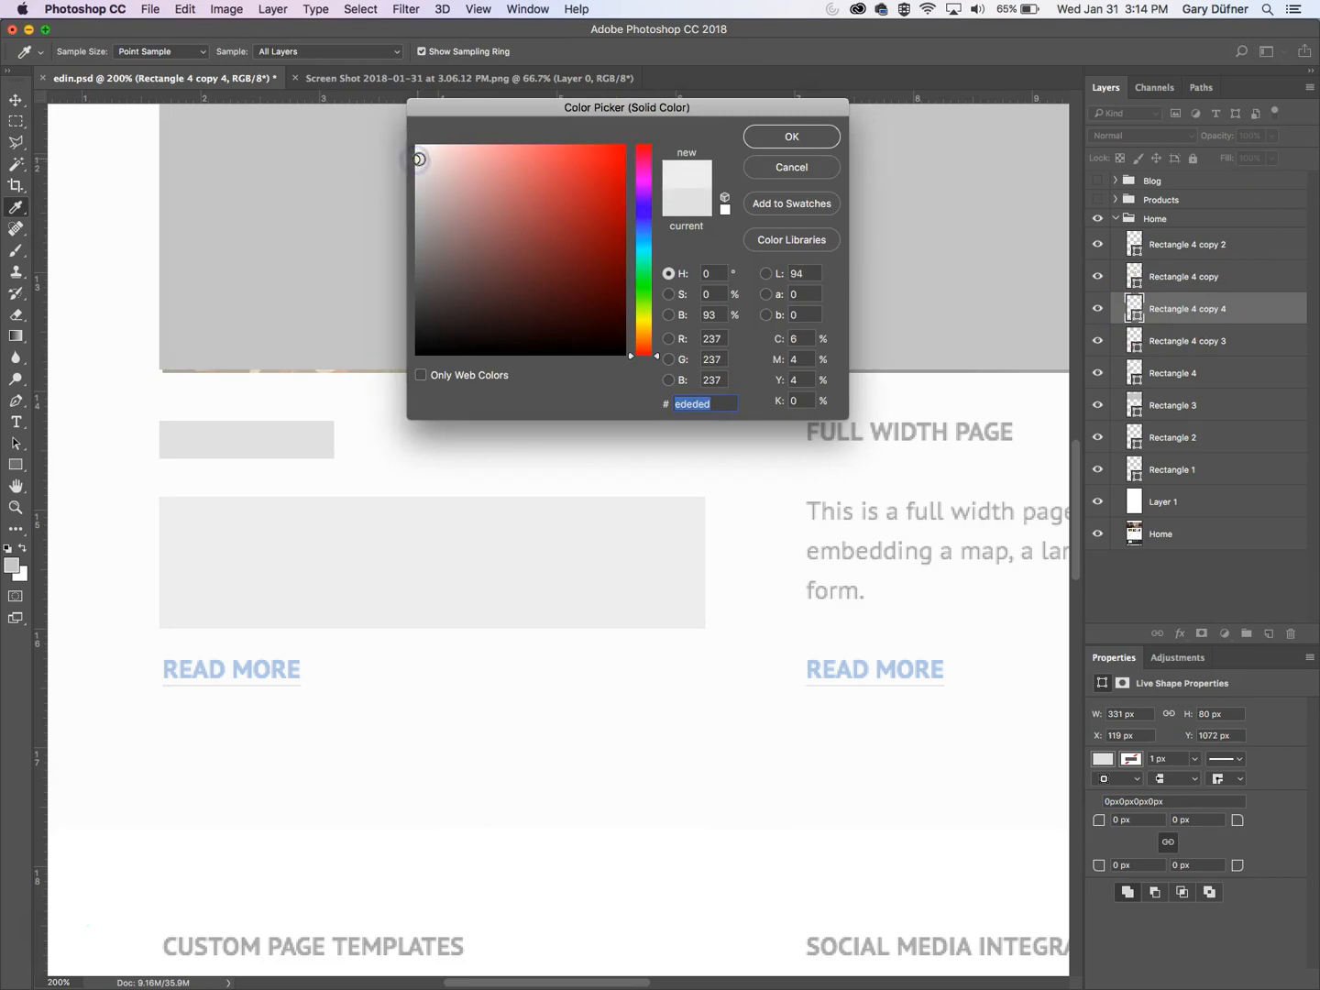
pyautogui.click(769, 134)
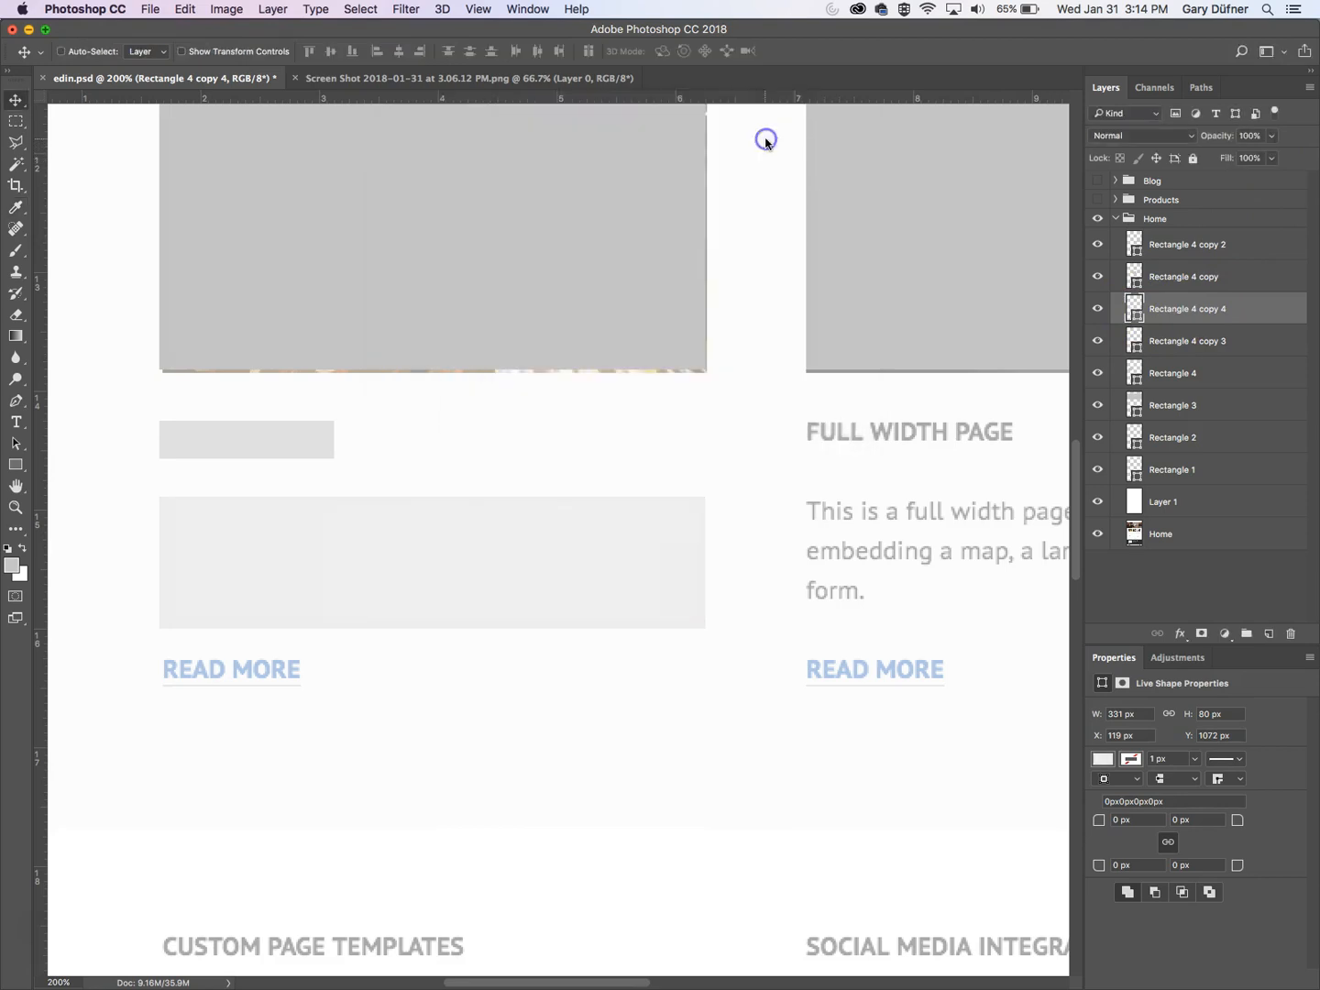
# - Duplicate the heading bar over the first column's Read More link, at about Y 1171 px
pyautogui.rightClick(303, 441)
pyautogui.click(307, 448)
pyautogui.moveTo(292, 440); pyautogui.dragTo(285, 676)
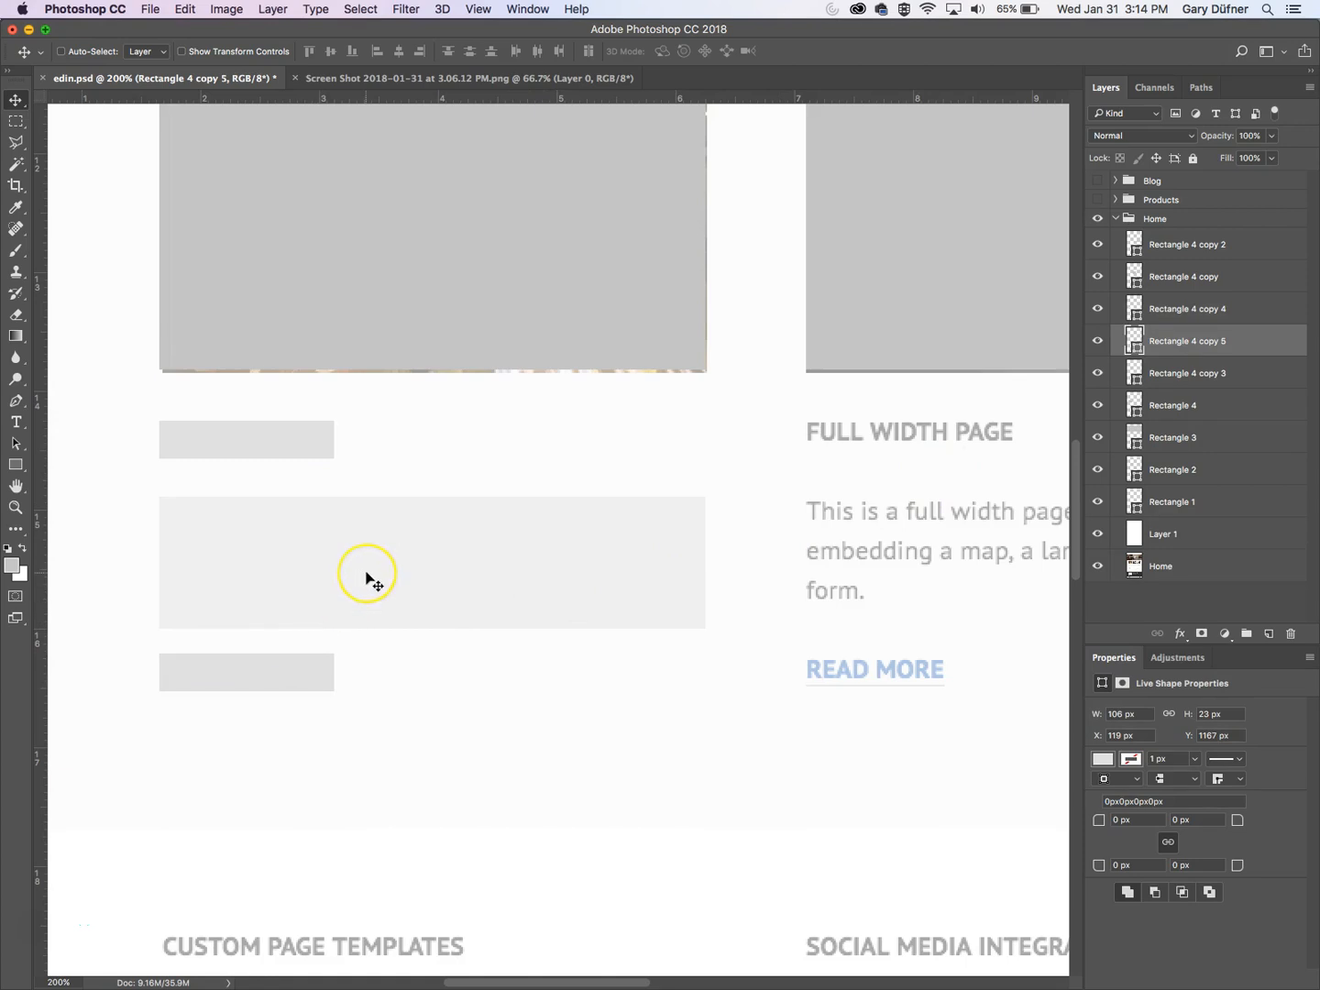
pyautogui.press('Down')
pyautogui.press('Down')
pyautogui.press('Down')
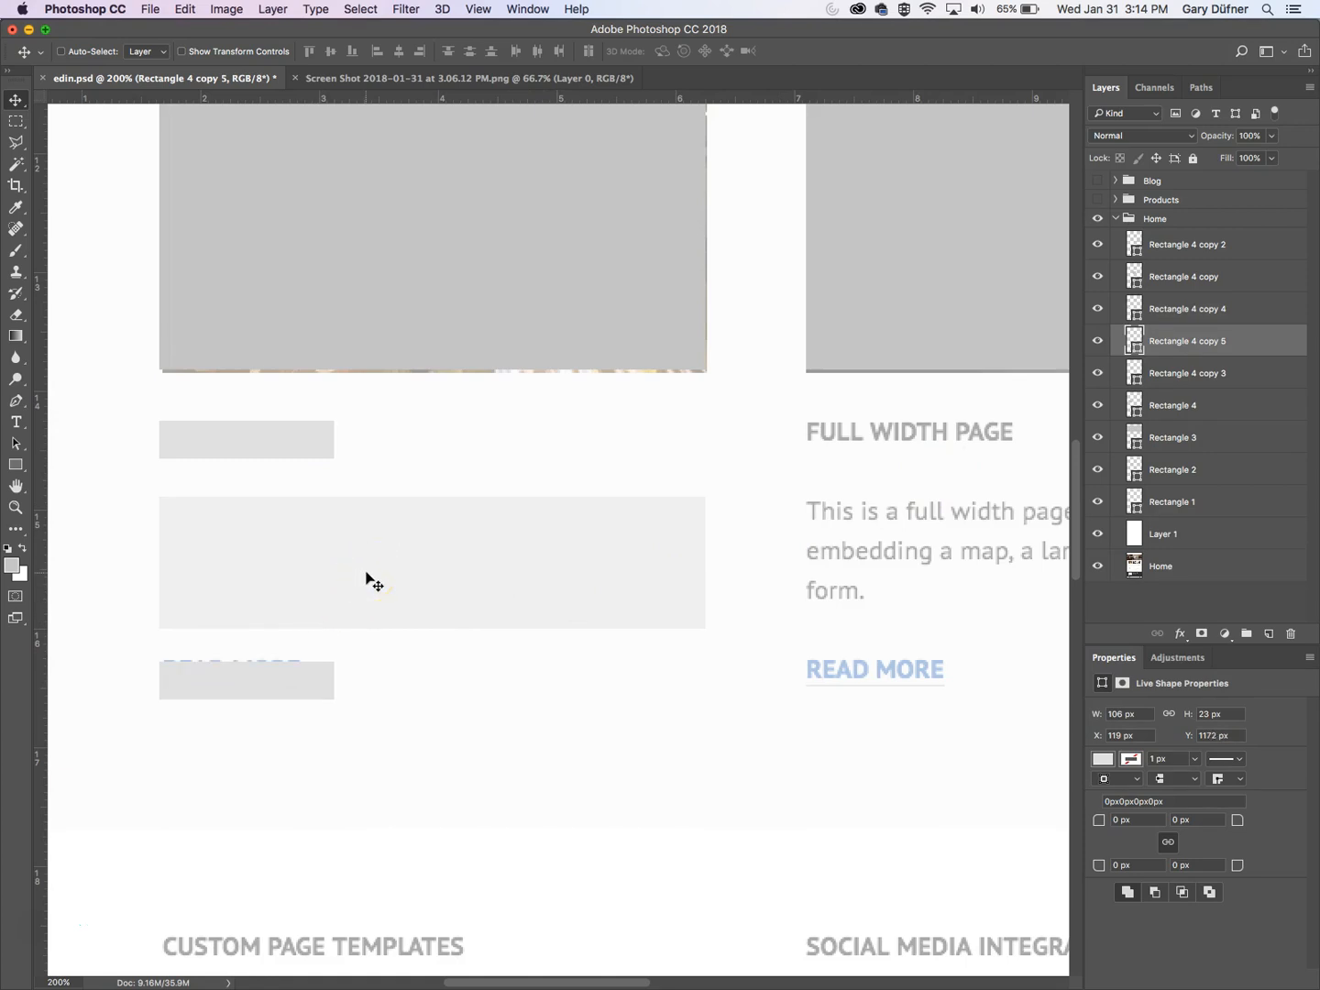
pyautogui.press('super+minus')
pyautogui.press('super+minus')
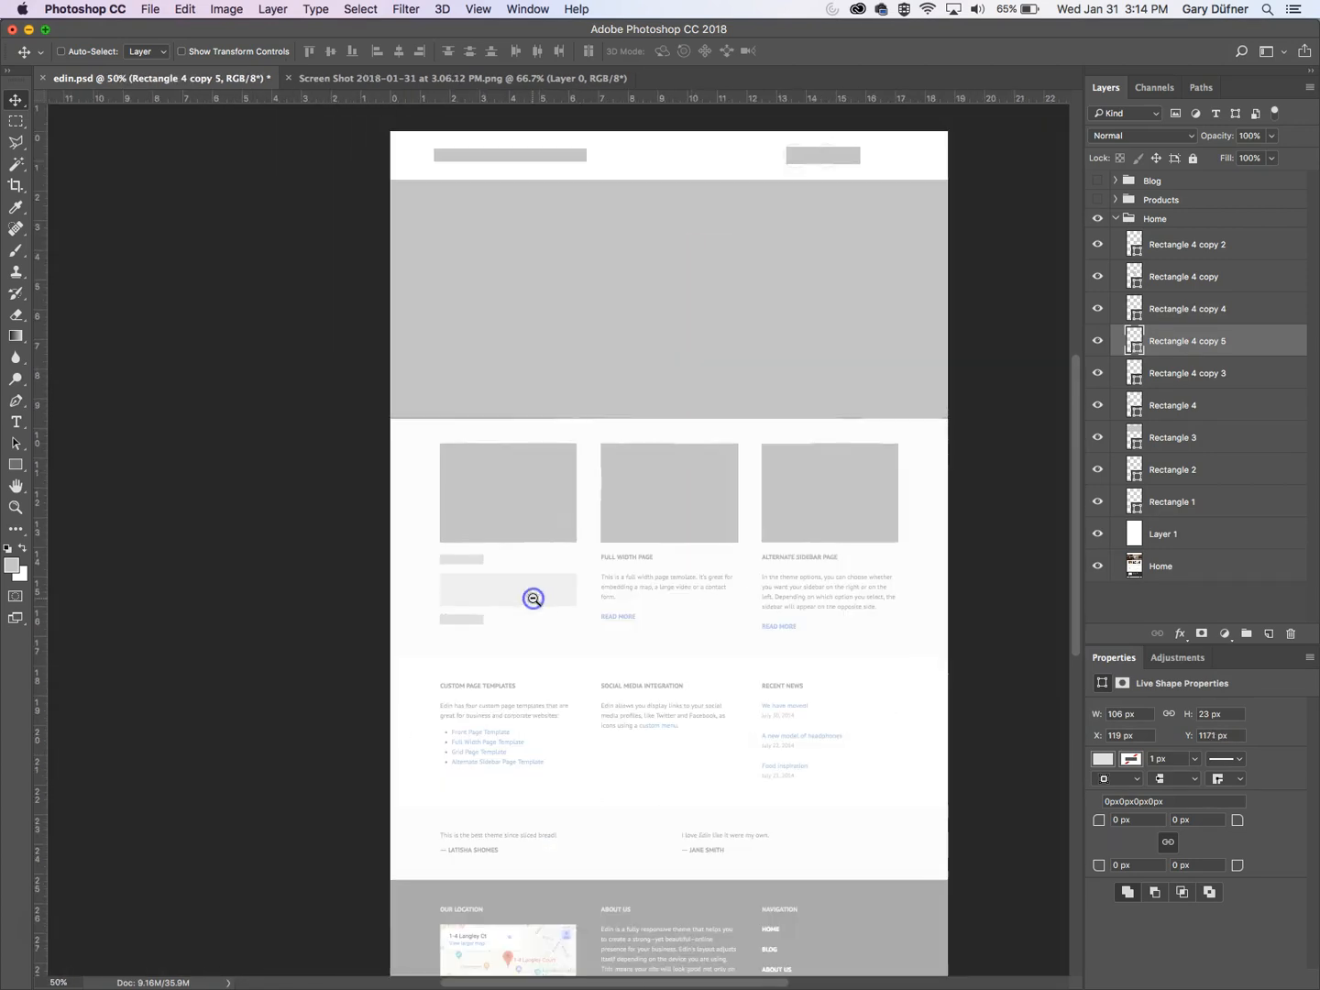
# - Duplicate the first column's three text placeholder boxes beneath the second and third thumbnails, at X 511 px and X 900 px
pyautogui.click(1098, 405)
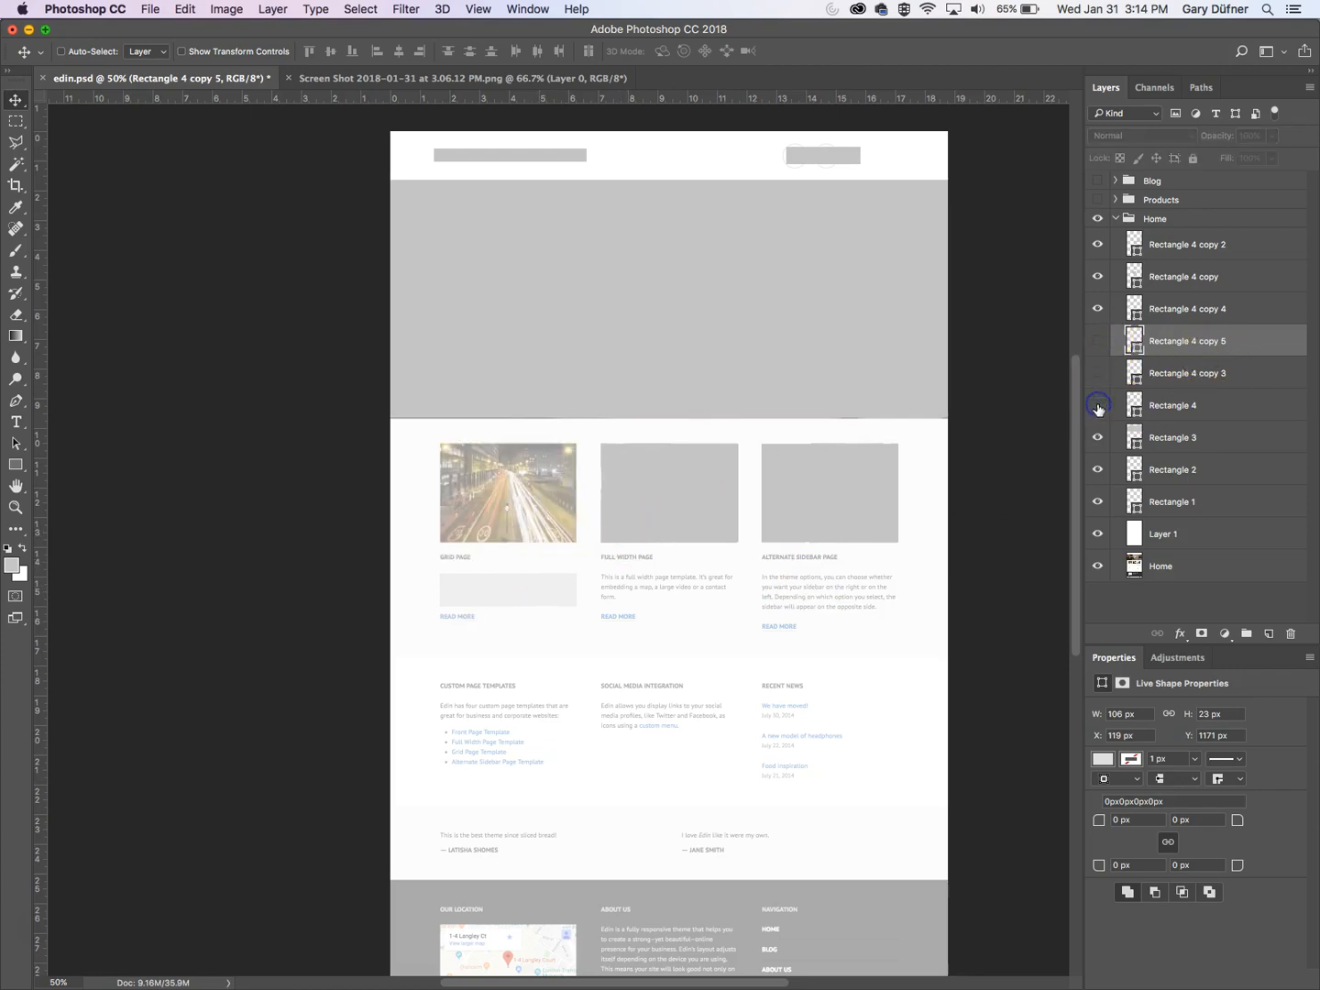
pyautogui.click(1099, 348)
pyautogui.rightClick(469, 558)
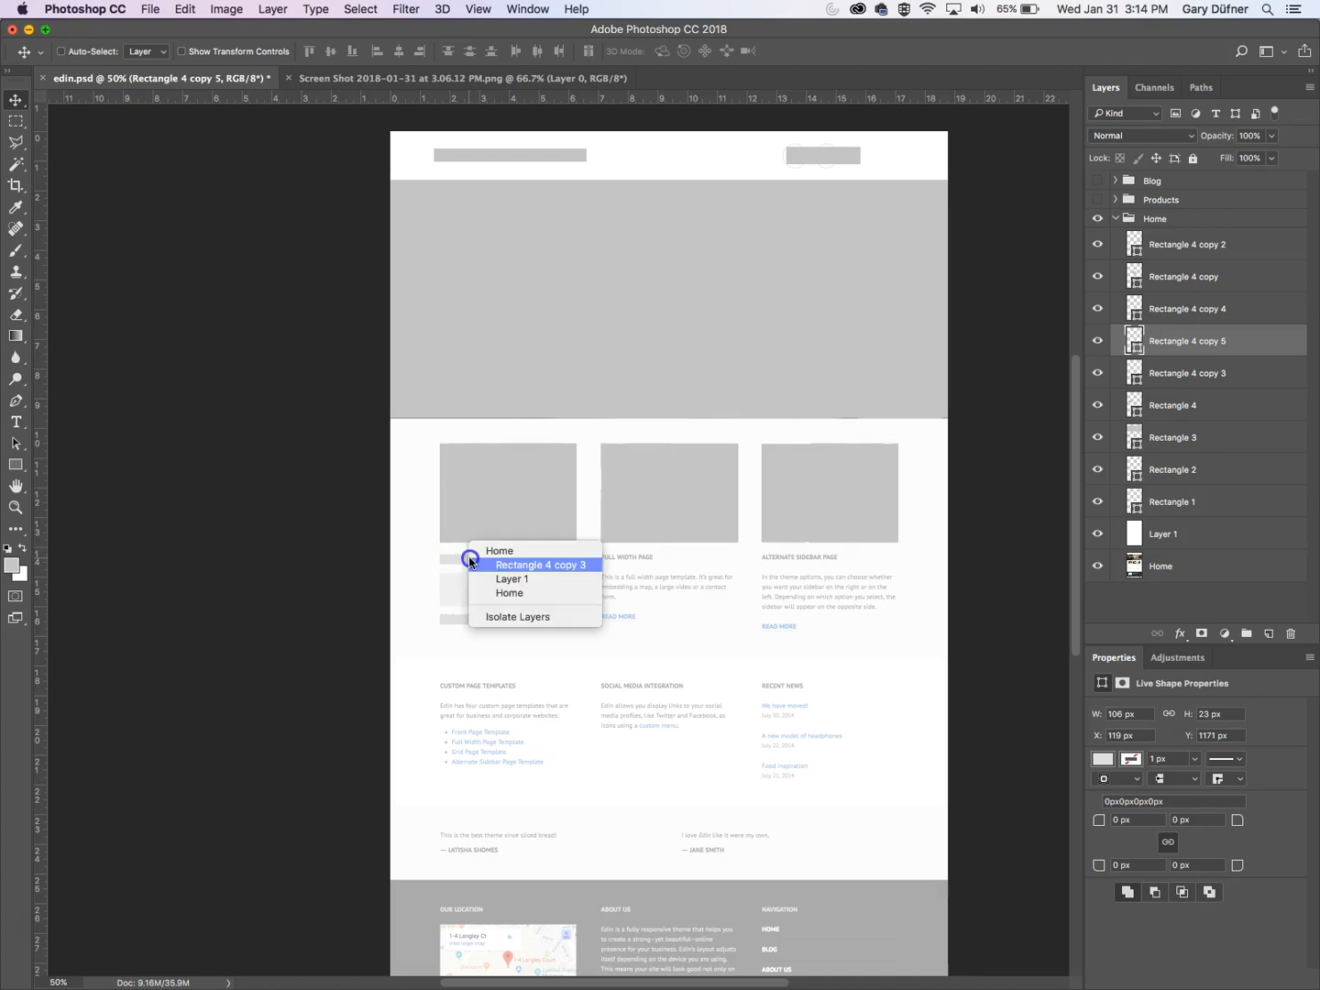
pyautogui.click(541, 566)
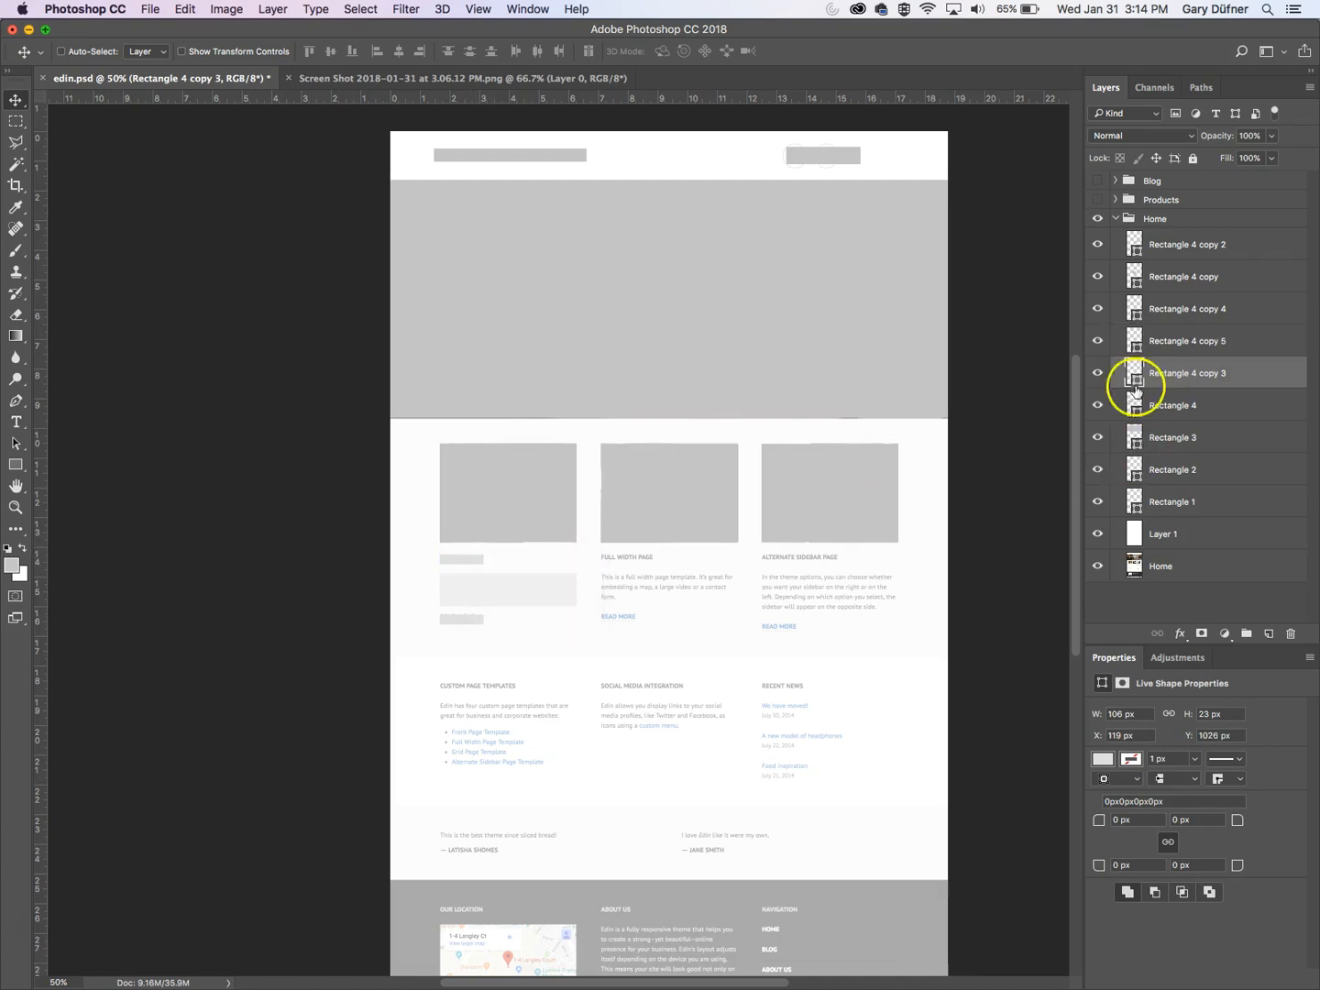
pyautogui.click(1099, 338)
pyautogui.click(1098, 372)
pyautogui.click(1097, 373)
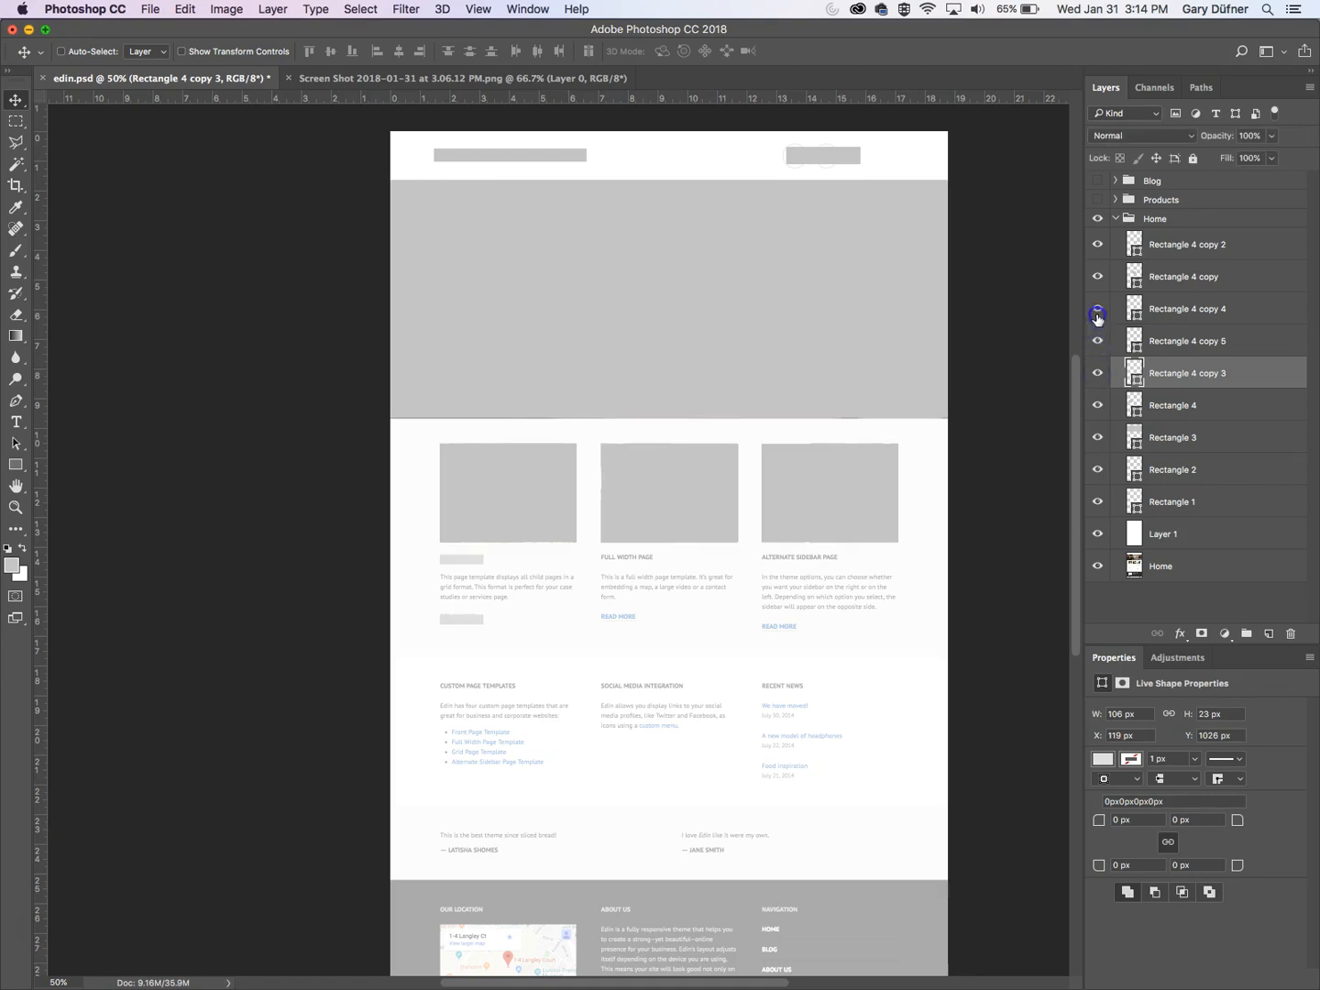
pyautogui.click(1166, 310)
pyautogui.keyDown('shift'); pyautogui.click(1172, 369); pyautogui.keyUp('shift')
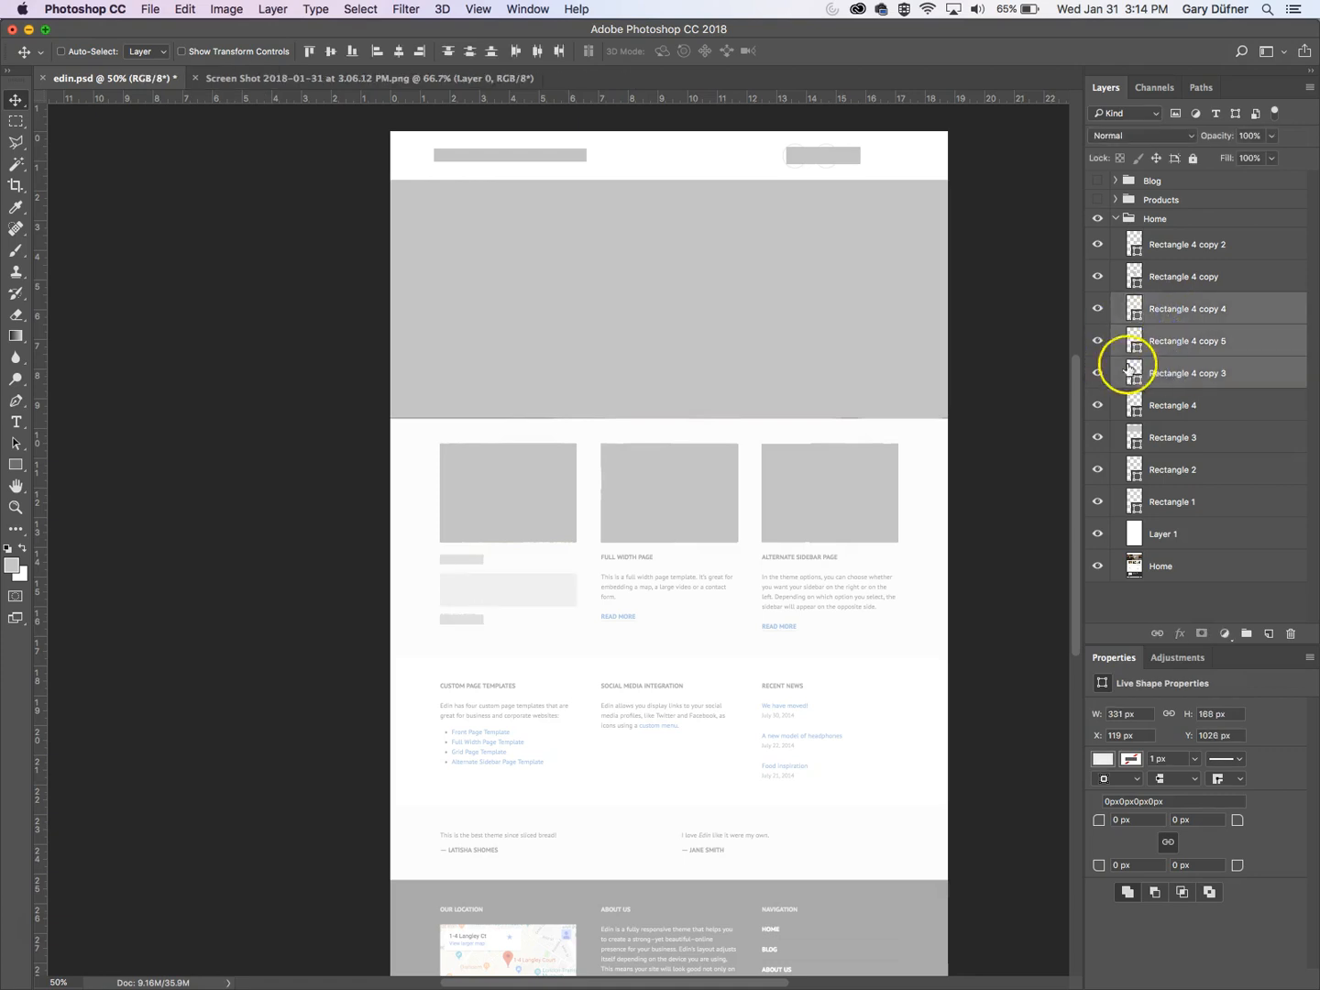
pyautogui.moveTo(515, 554); pyautogui.dragTo(665, 590)
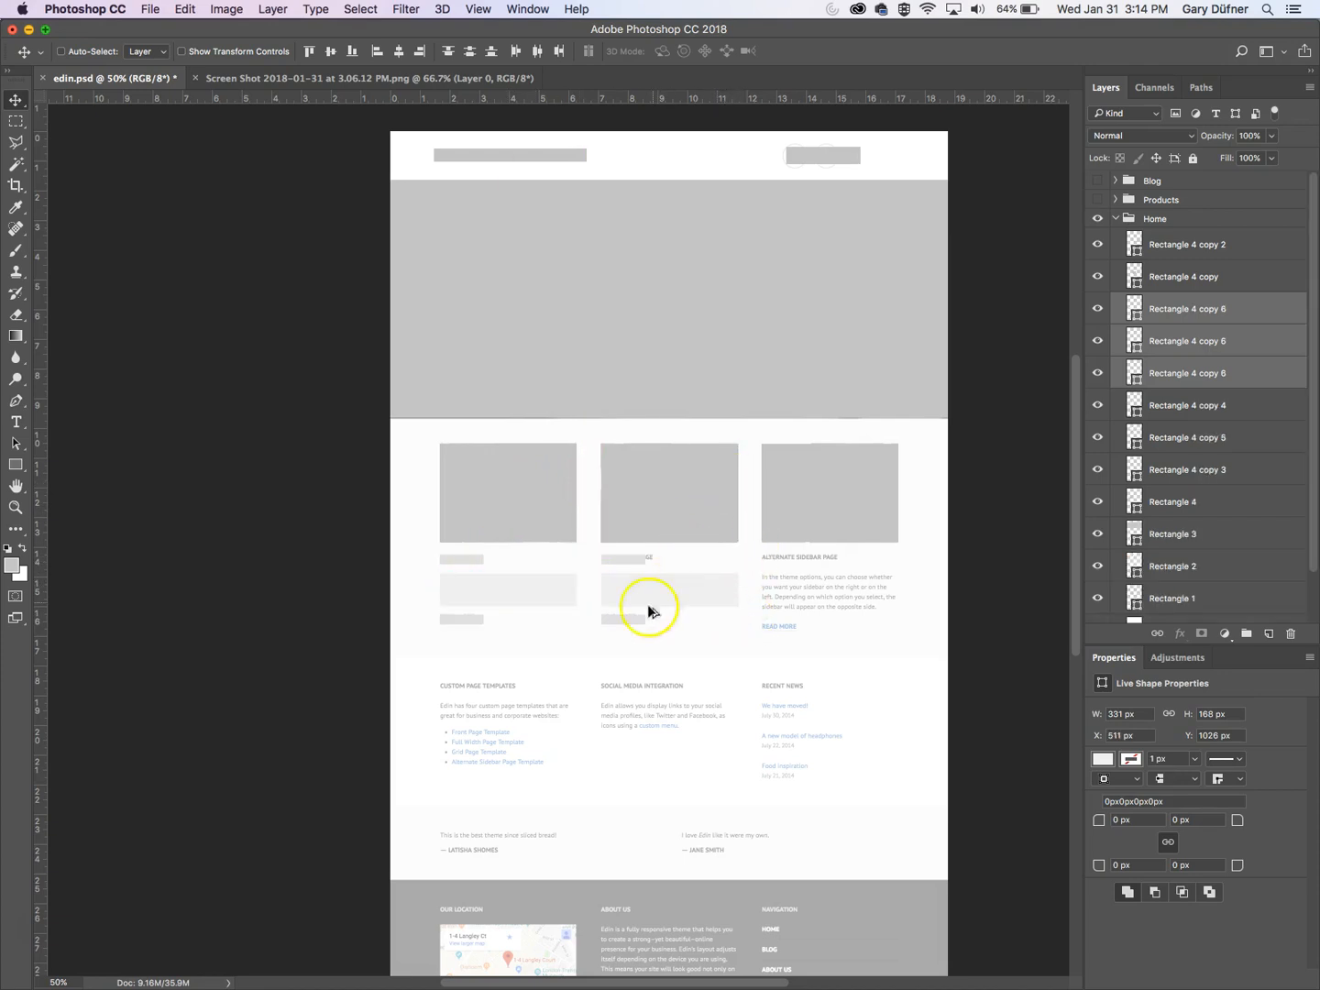
pyautogui.moveTo(631, 592); pyautogui.dragTo(788, 595)
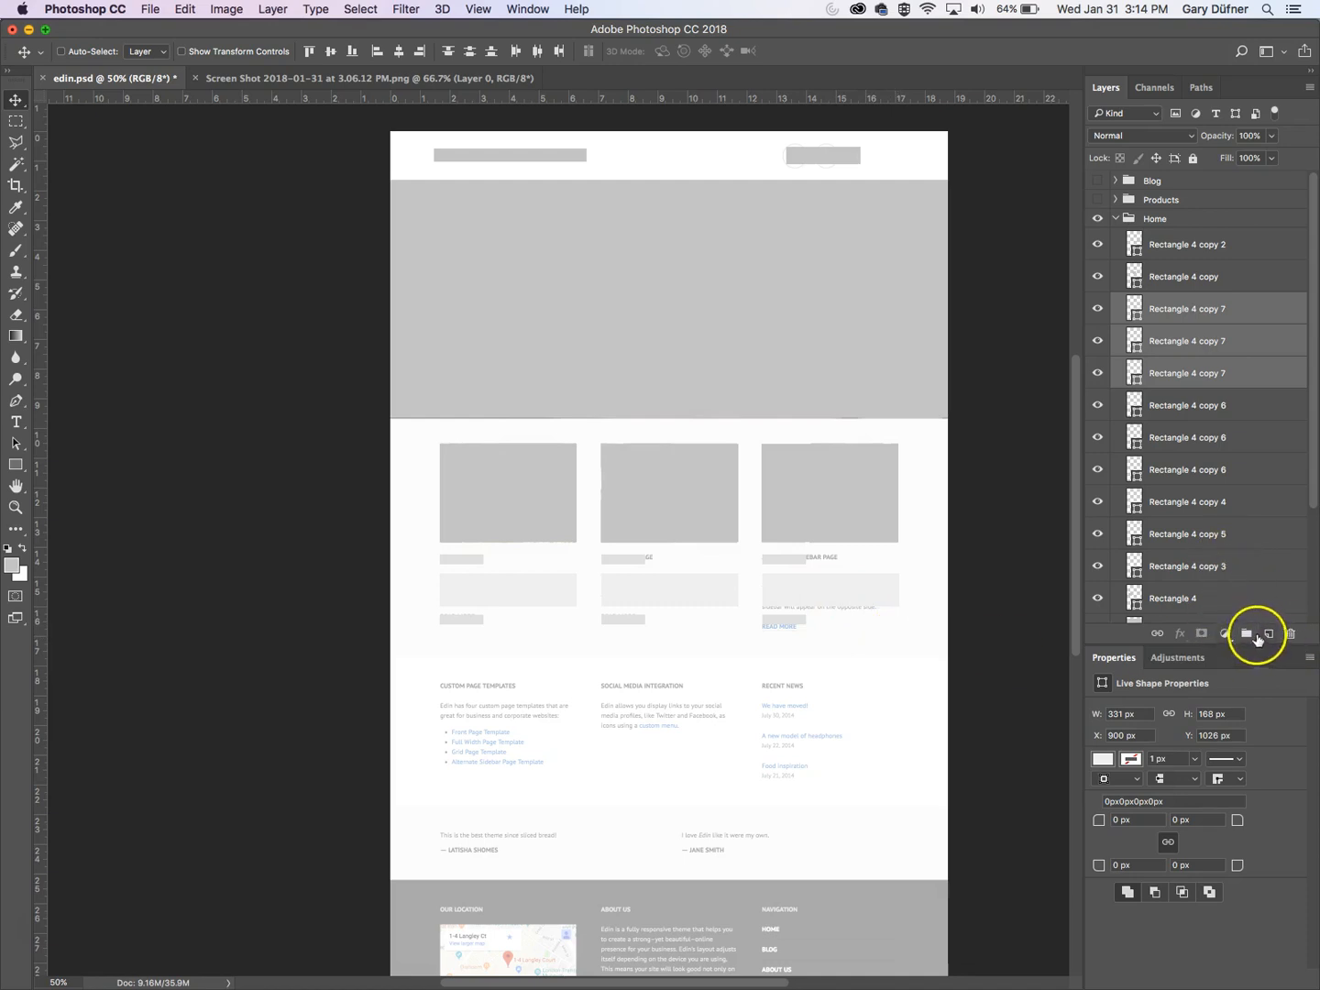
# - Raise the white Layer 1 overlay to 100% opacity to preview the wireframe, and lower it again to reveal the page screenshot
pyautogui.scroll(-5, 1203, 470)
pyautogui.click(1169, 576)
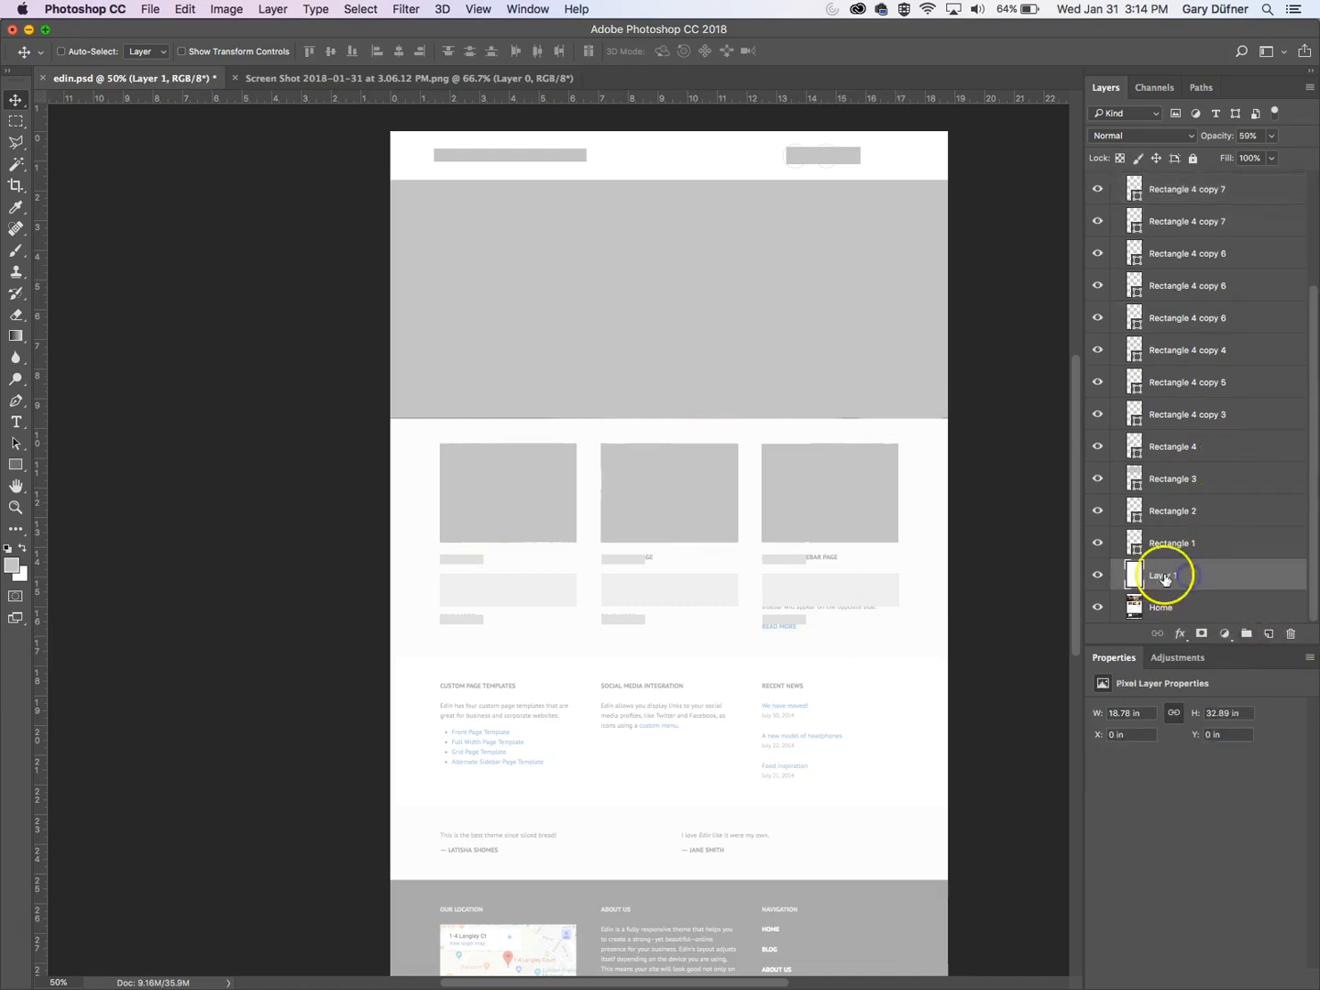
pyautogui.click(1274, 135)
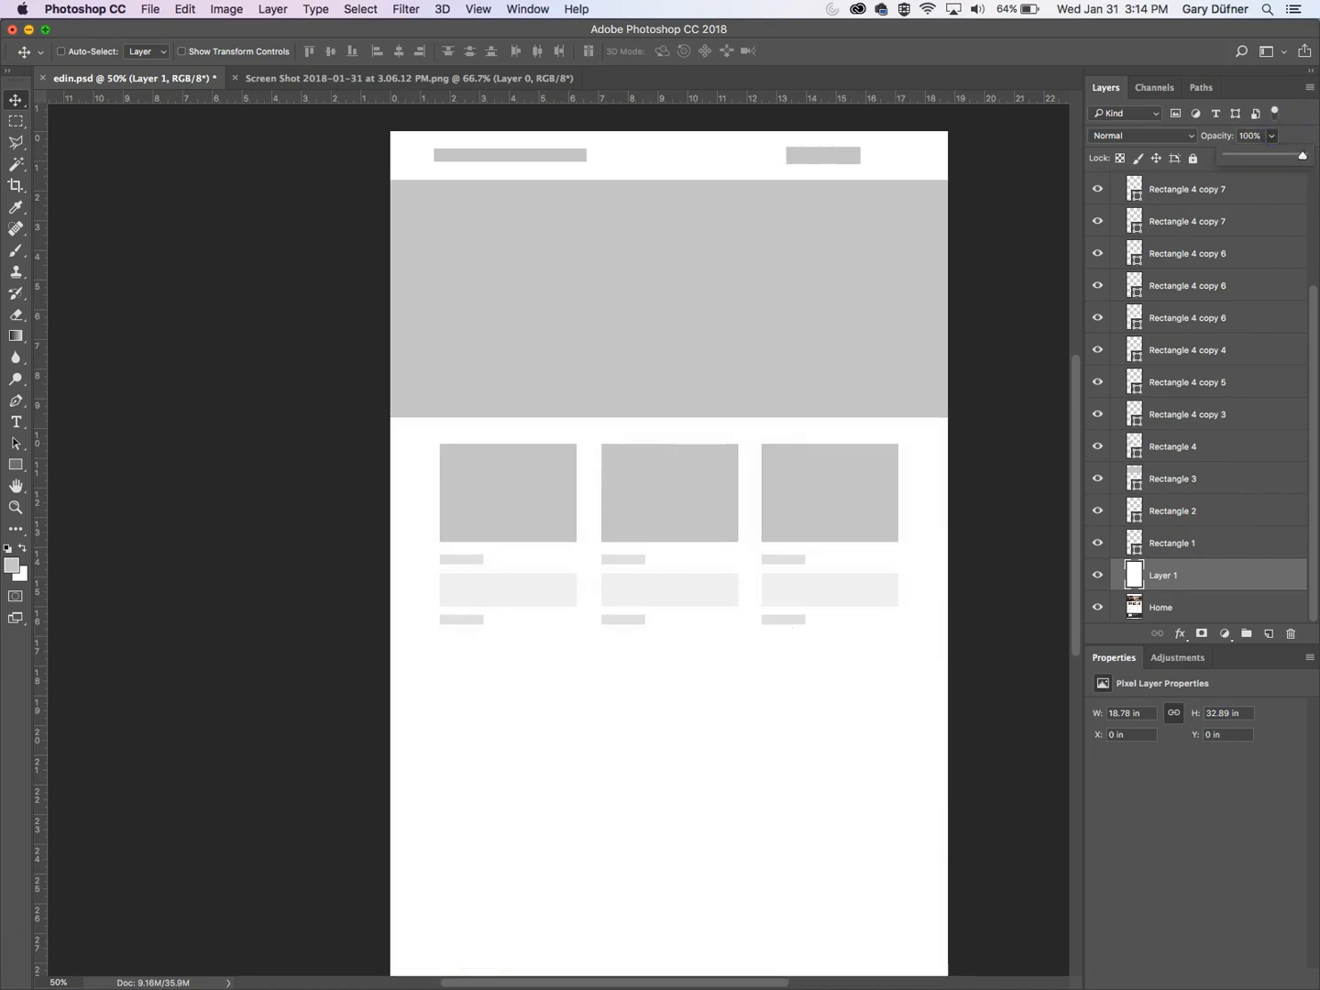
pyautogui.moveTo(1256, 164); pyautogui.dragTo(1242, 164)
pyautogui.moveTo(1185, 575); pyautogui.dragTo(1235, 309)
pyautogui.scroll(2, 1233, 310)
# - Draw a full-width rectangle of about 1404 × 363 px over the Custom Page Templates section, above the other Home layers
pyautogui.click(1199, 244)
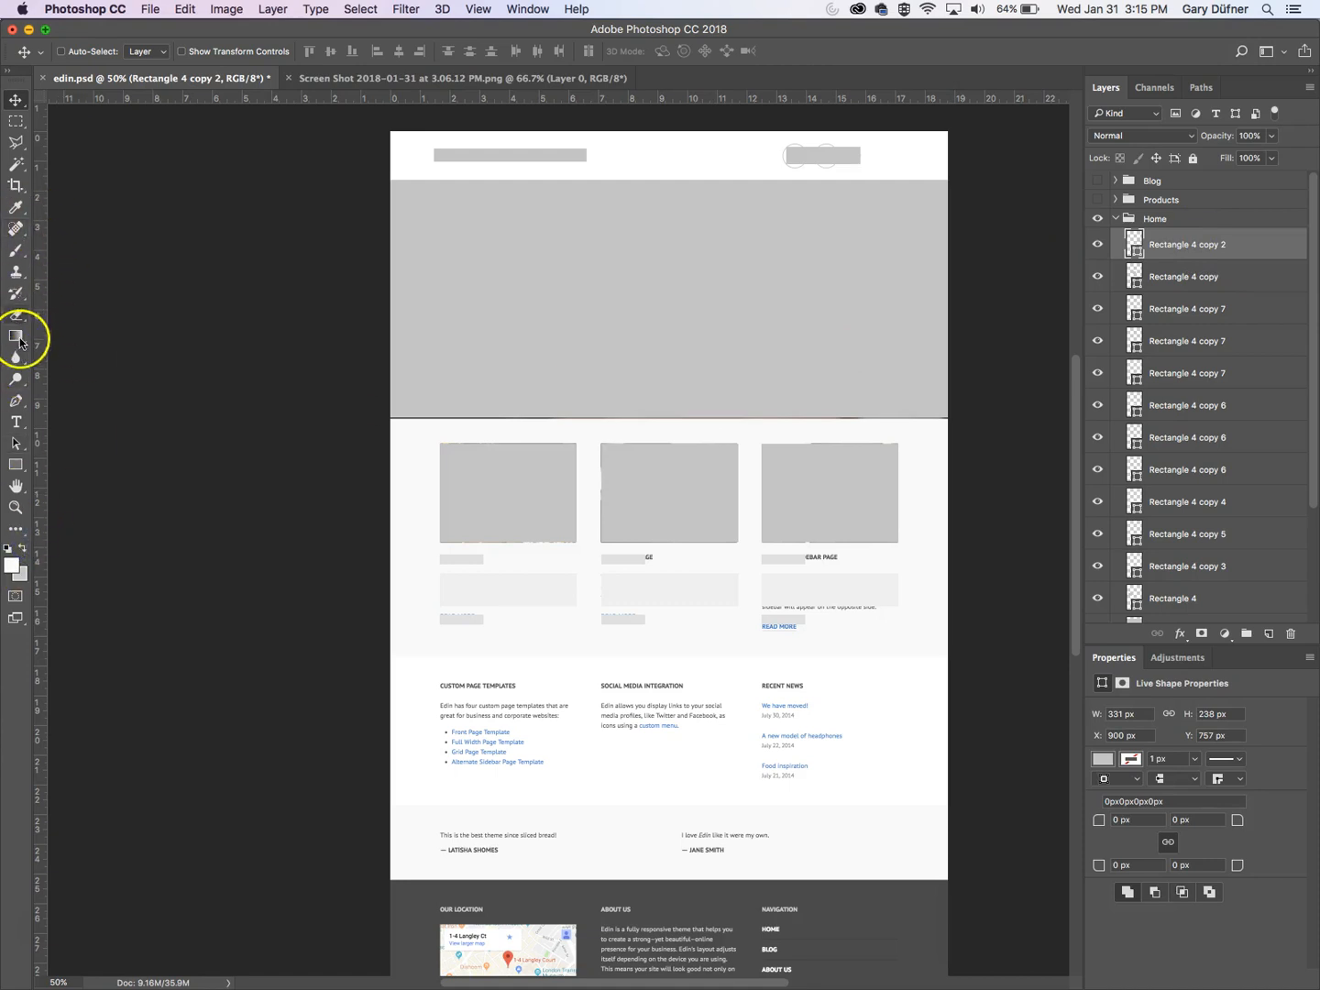
pyautogui.click(14, 466)
pyautogui.moveTo(15, 470); pyautogui.dragTo(61, 467)
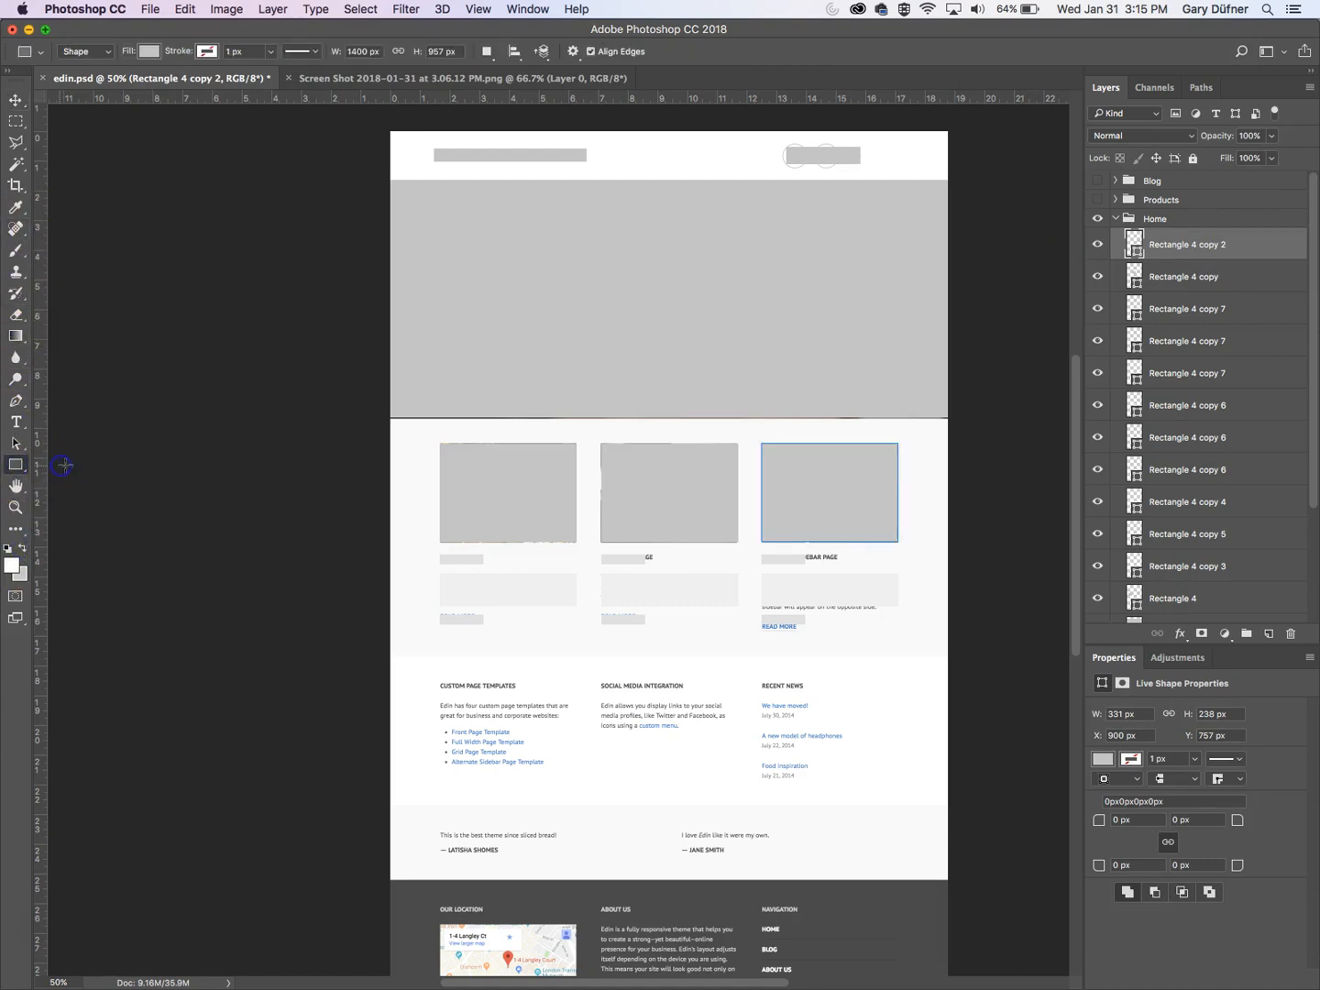
pyautogui.moveTo(392, 655); pyautogui.dragTo(970, 806)
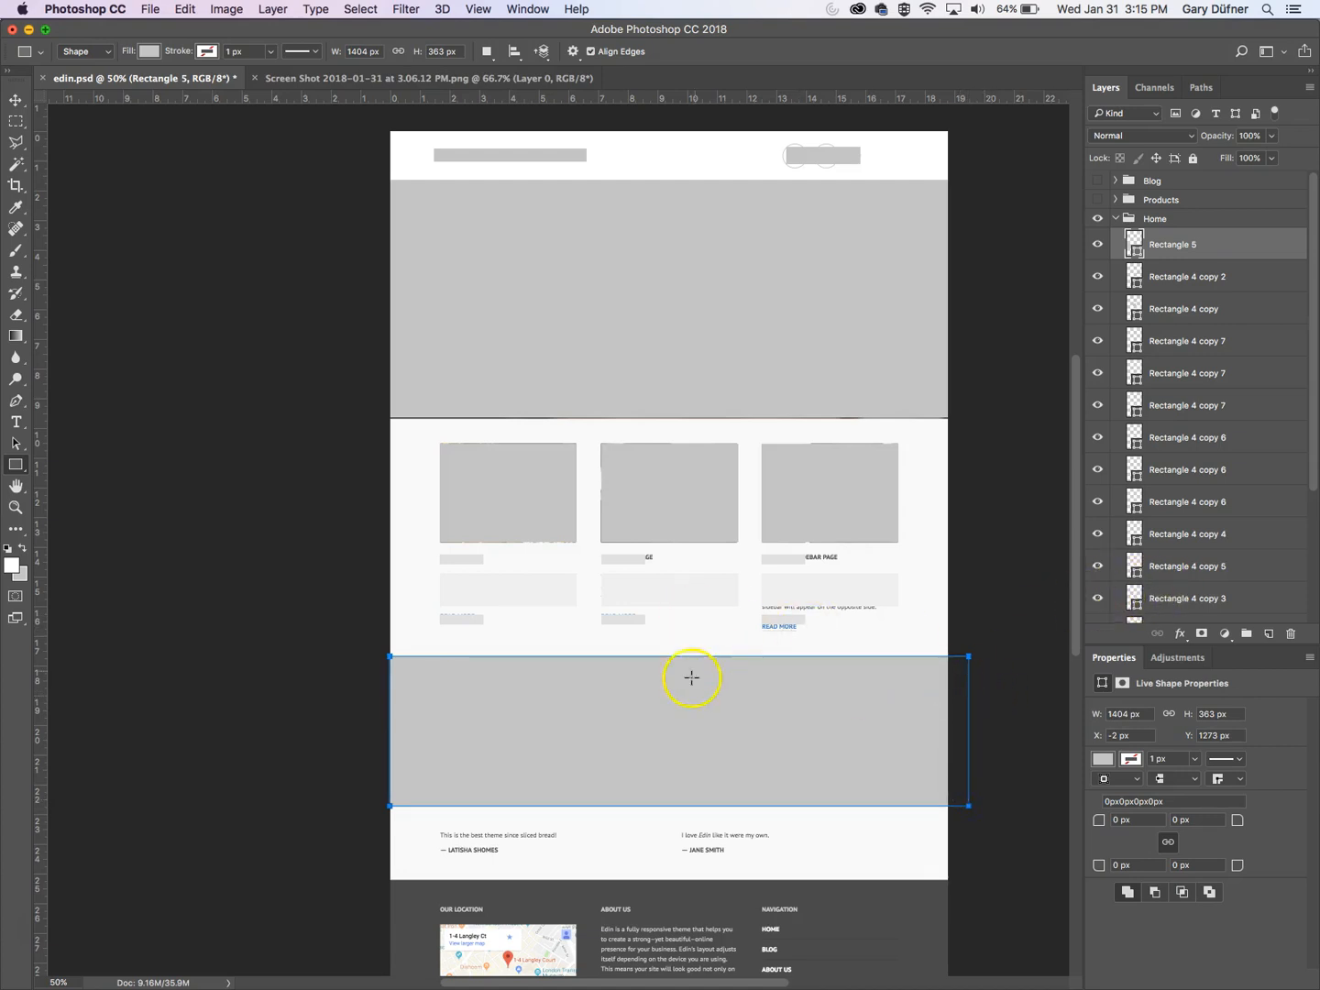
# - Change the fill of the full-width rectangle over the Custom Page Templates section to light gray e1e1e1
pyautogui.doubleClick(1137, 252)
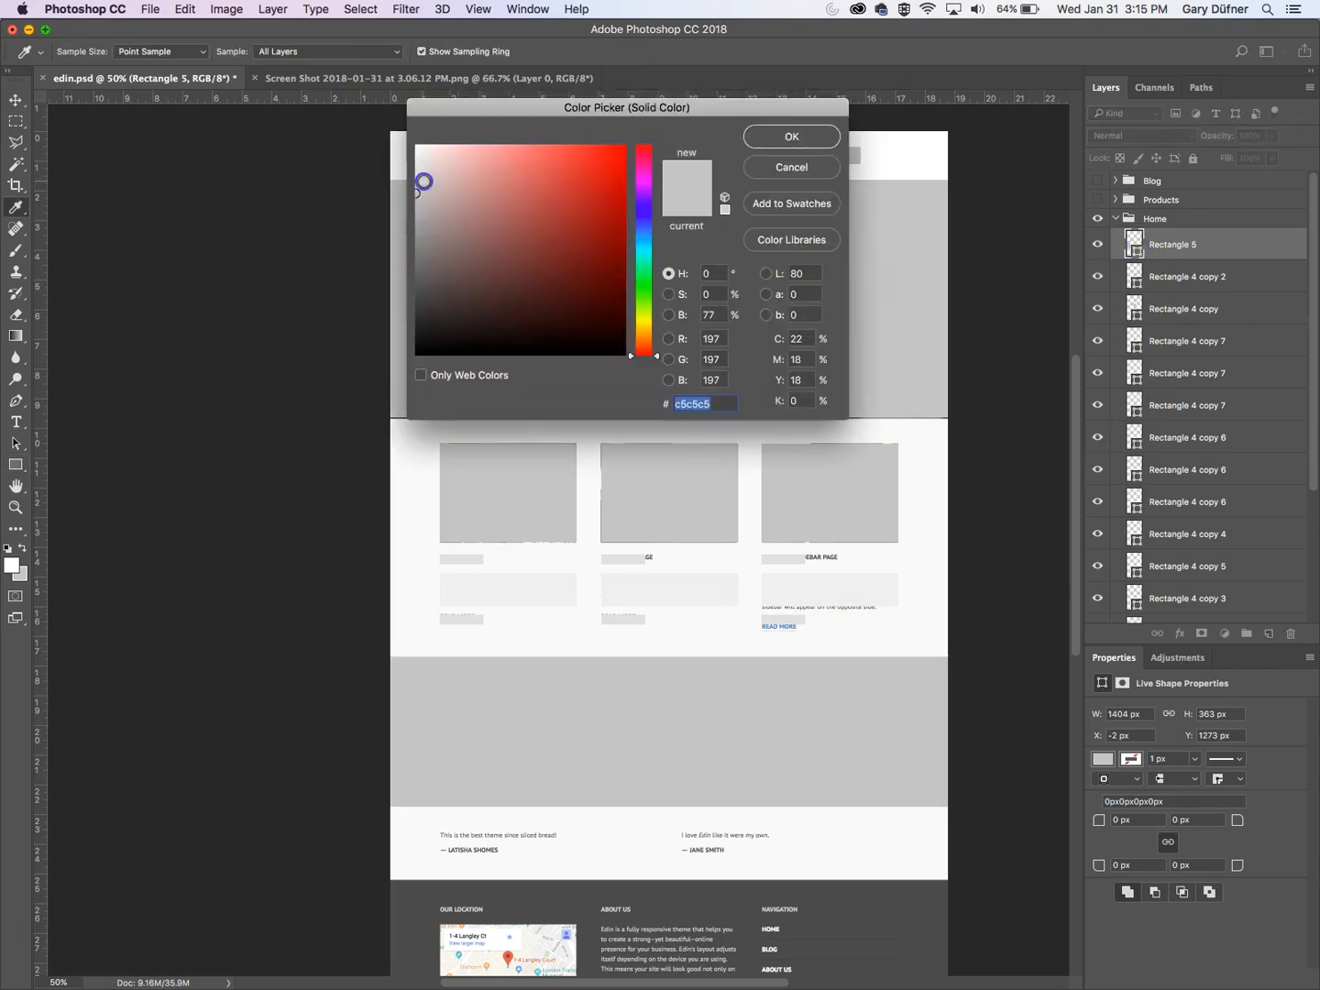
pyautogui.click(410, 181)
pyautogui.click(415, 169)
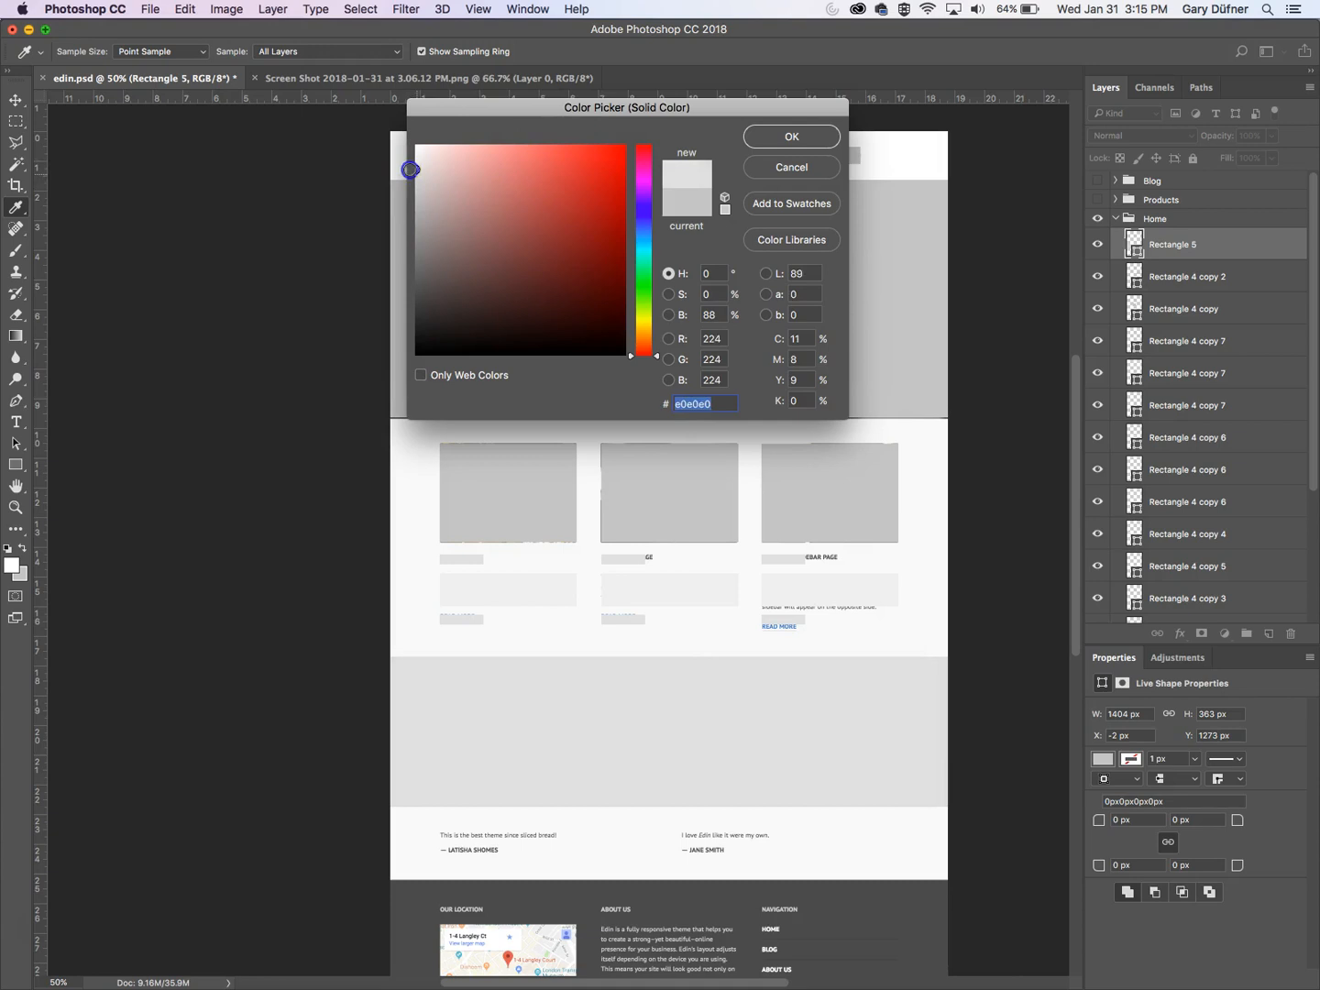
pyautogui.click(747, 137)
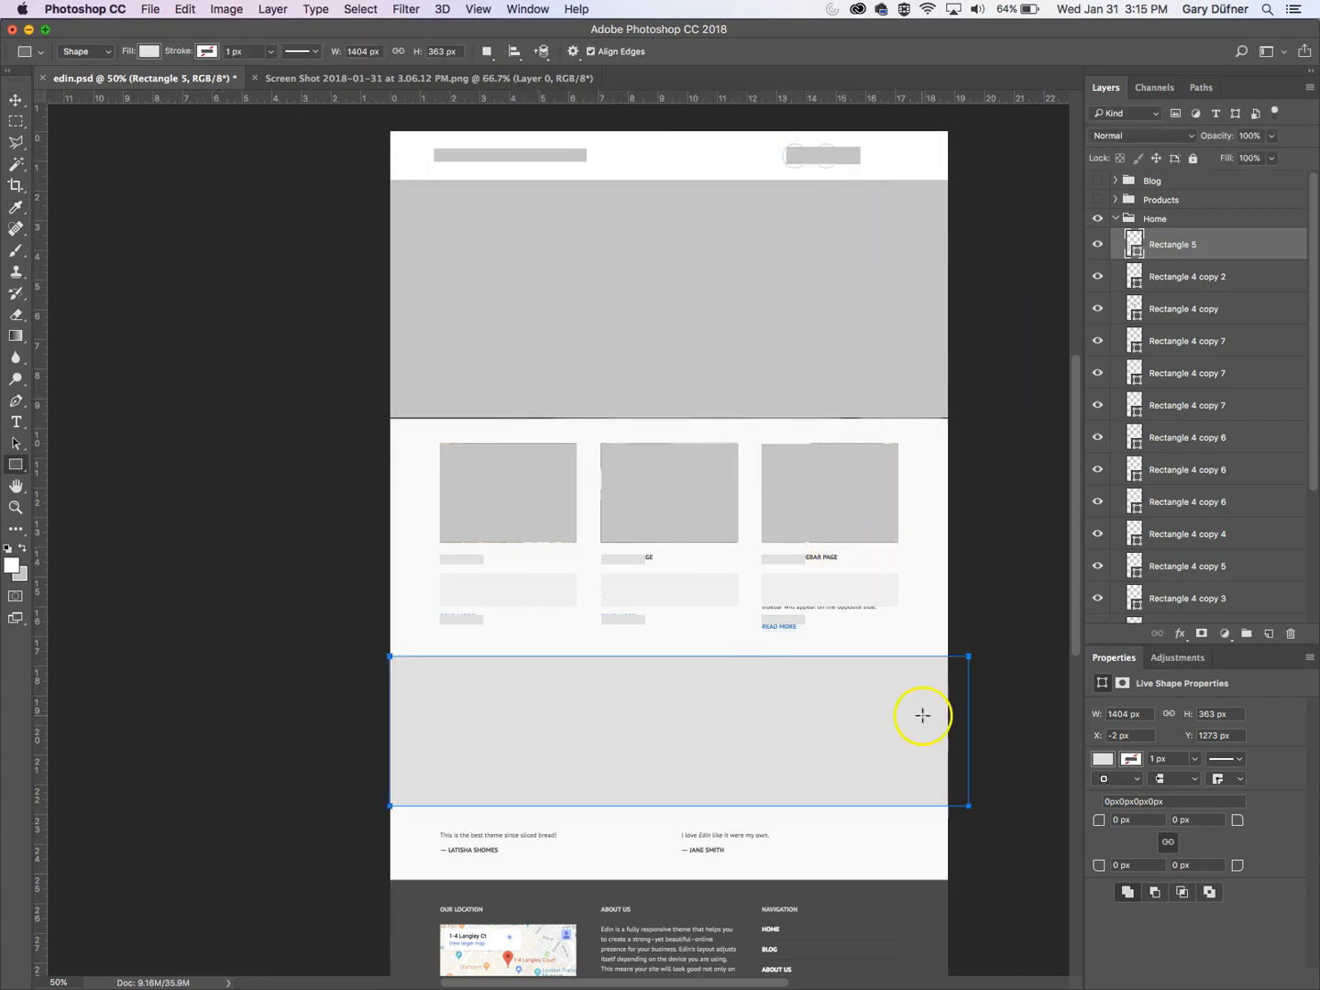
# - Raise the white Layer 1 overlay to 100% opacity to preview the wireframe without the page screenshot
pyautogui.scroll(-5, 1208, 578)
pyautogui.click(1178, 576)
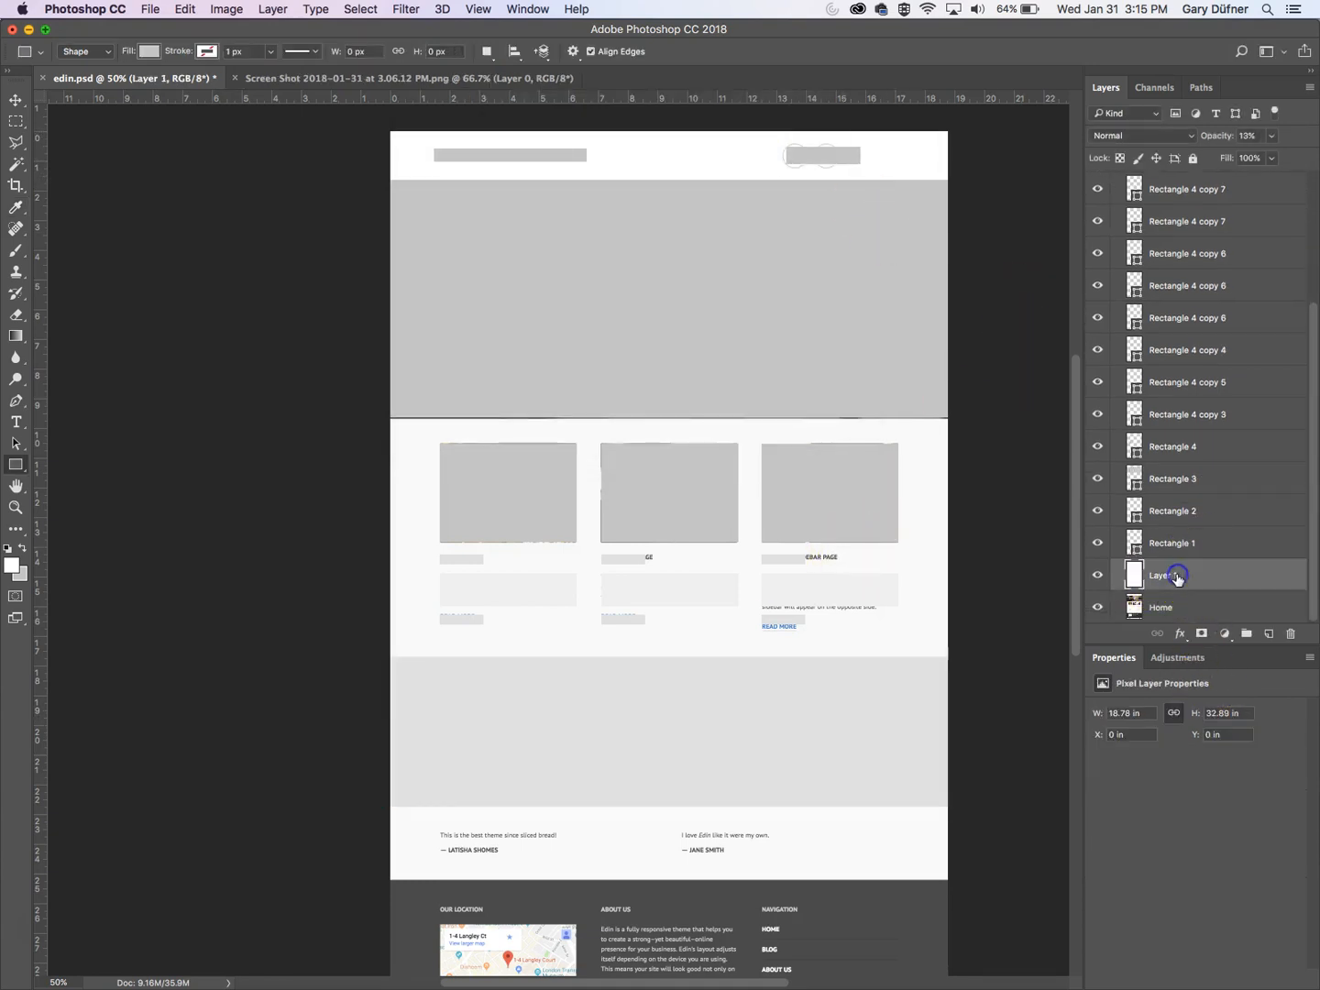
pyautogui.click(1274, 136)
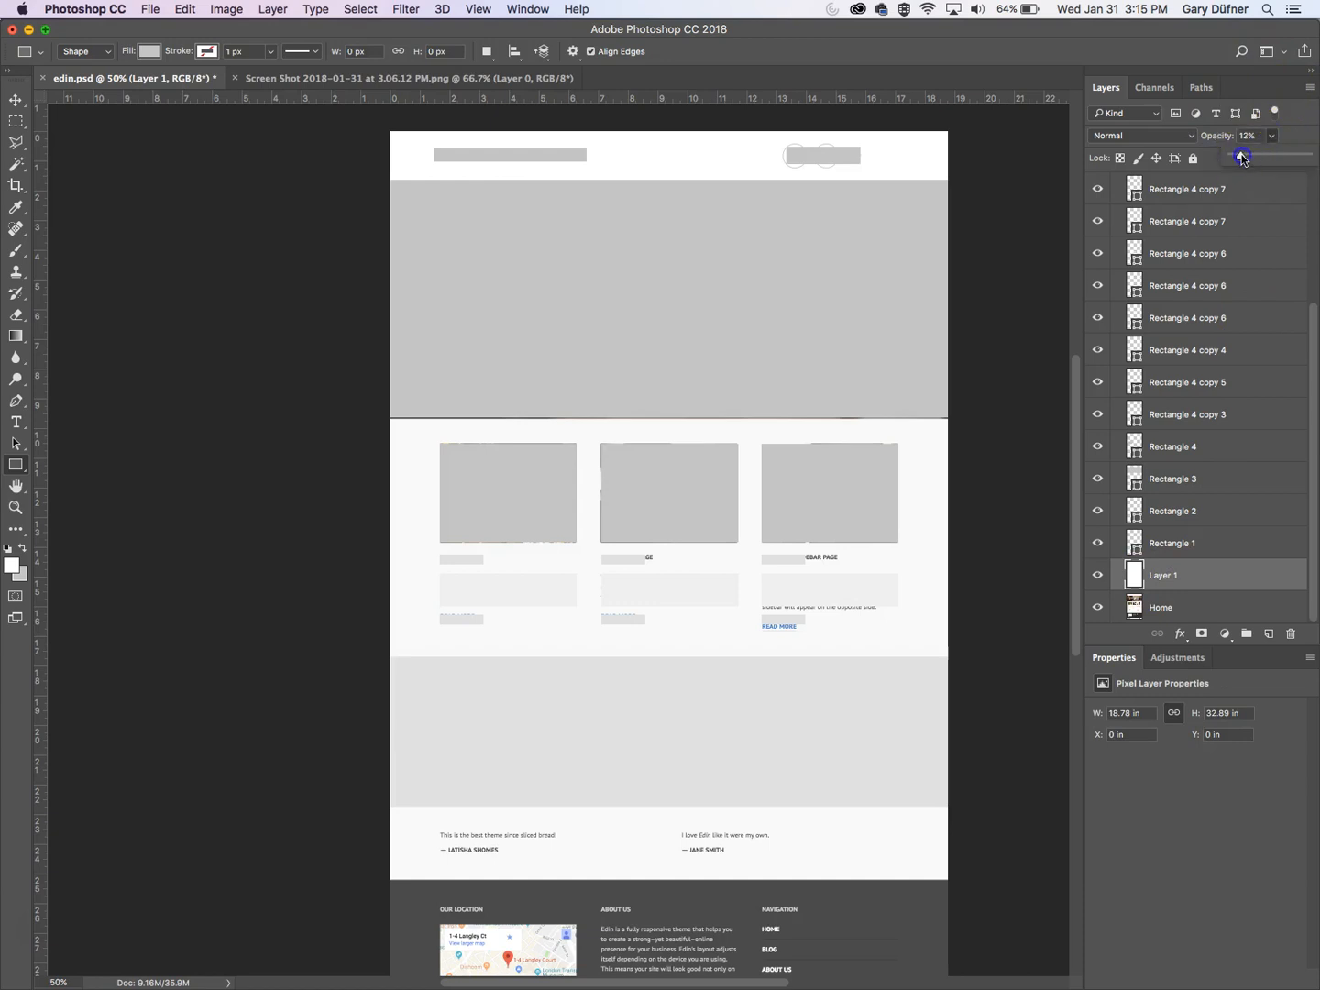
pyautogui.moveTo(1242, 158); pyautogui.dragTo(1311, 158)
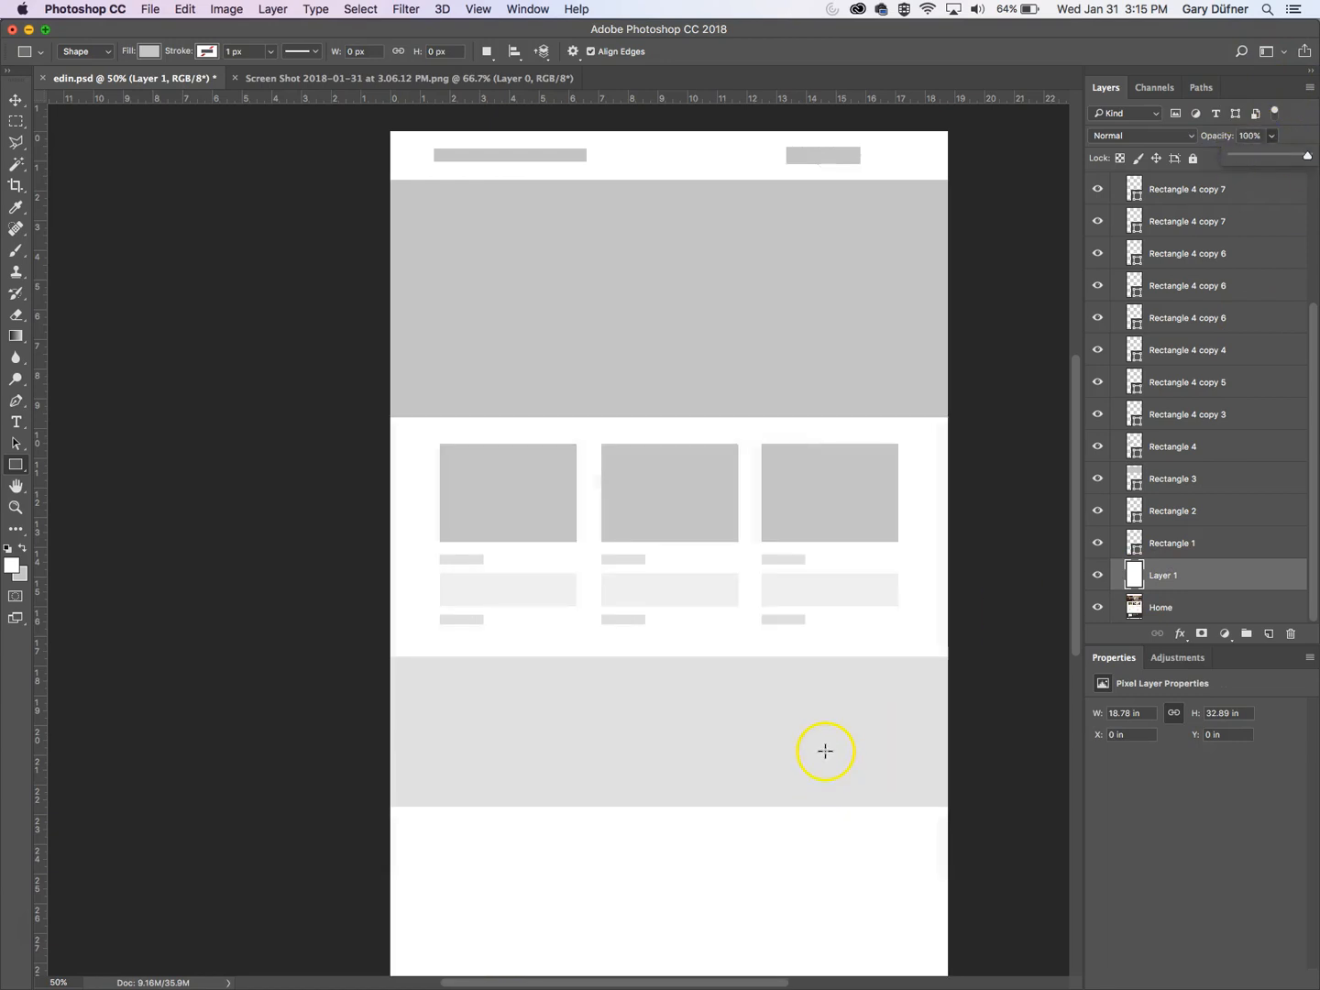
# - Lighten the fill of the full-width rectangle below the three columns to e6e6e6
pyautogui.click(15, 99)
pyautogui.rightClick(660, 688)
pyautogui.click(719, 688)
pyautogui.click(1273, 136)
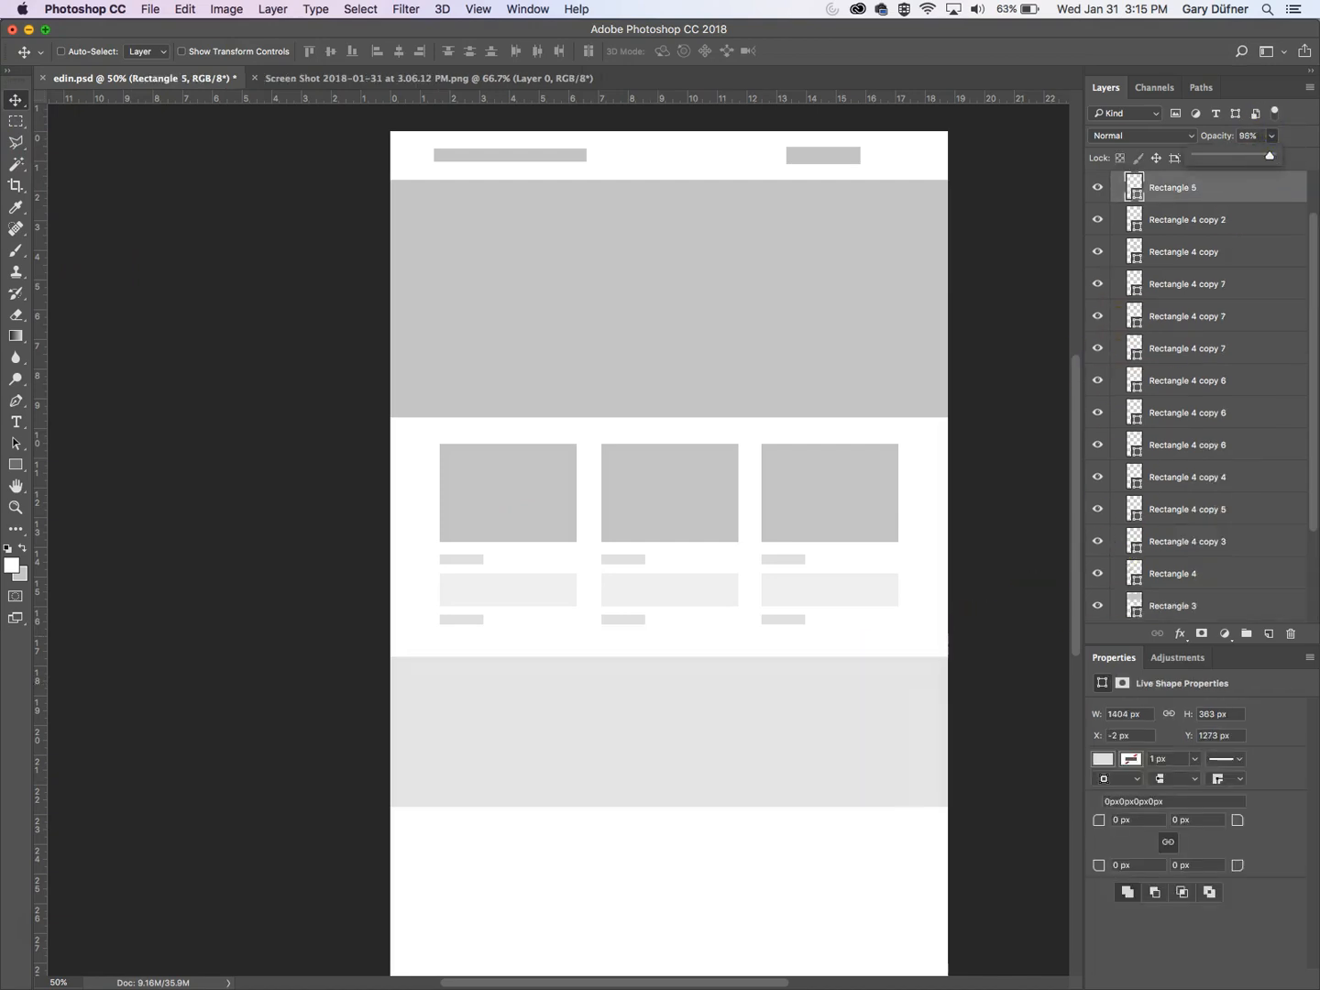
pyautogui.doubleClick(1135, 187)
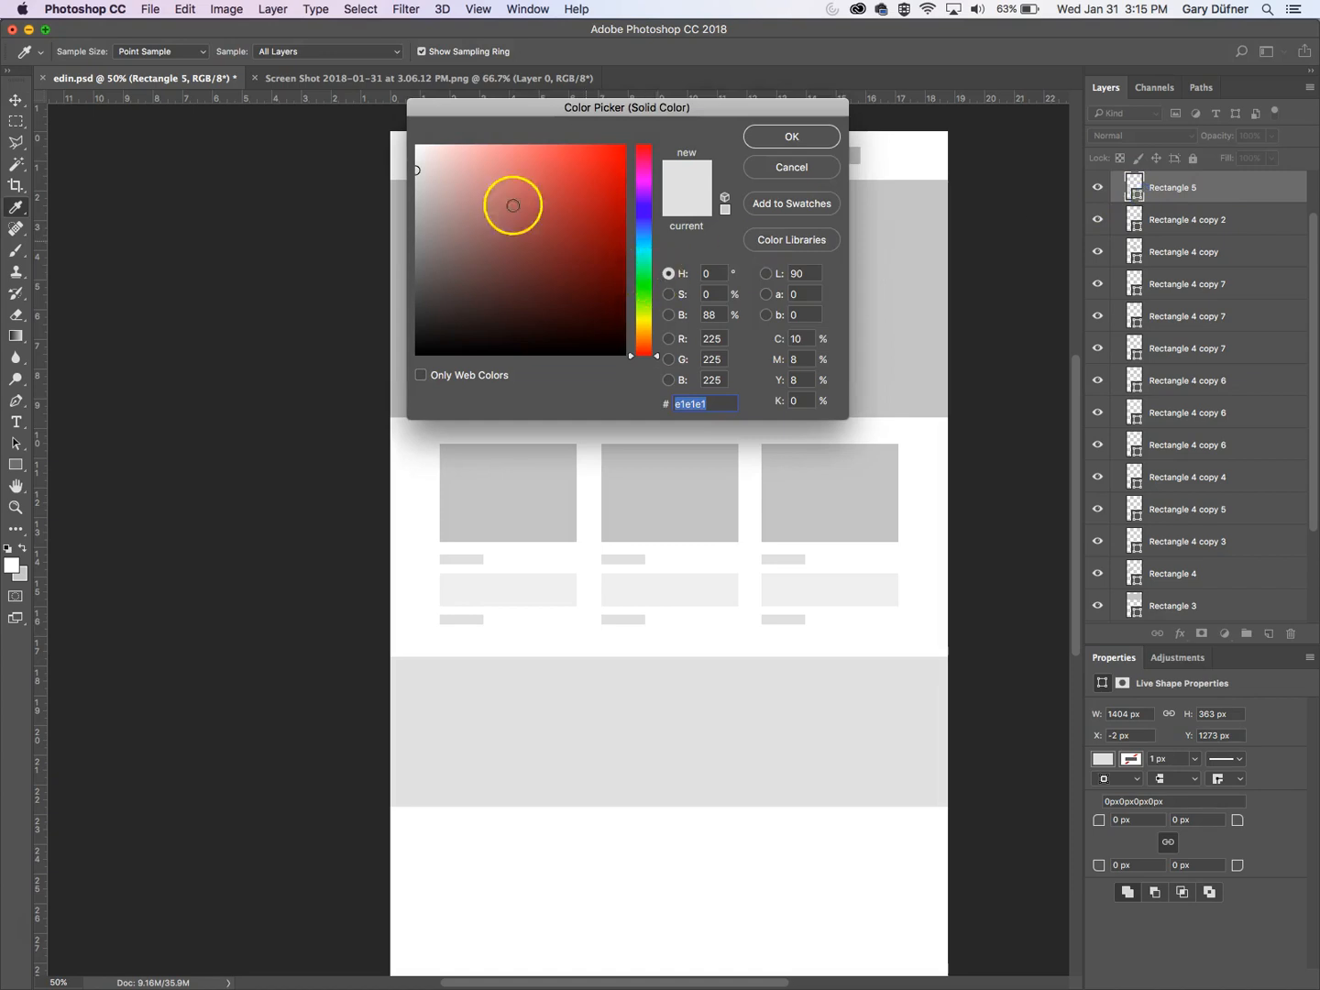
pyautogui.moveTo(418, 168); pyautogui.dragTo(414, 161)
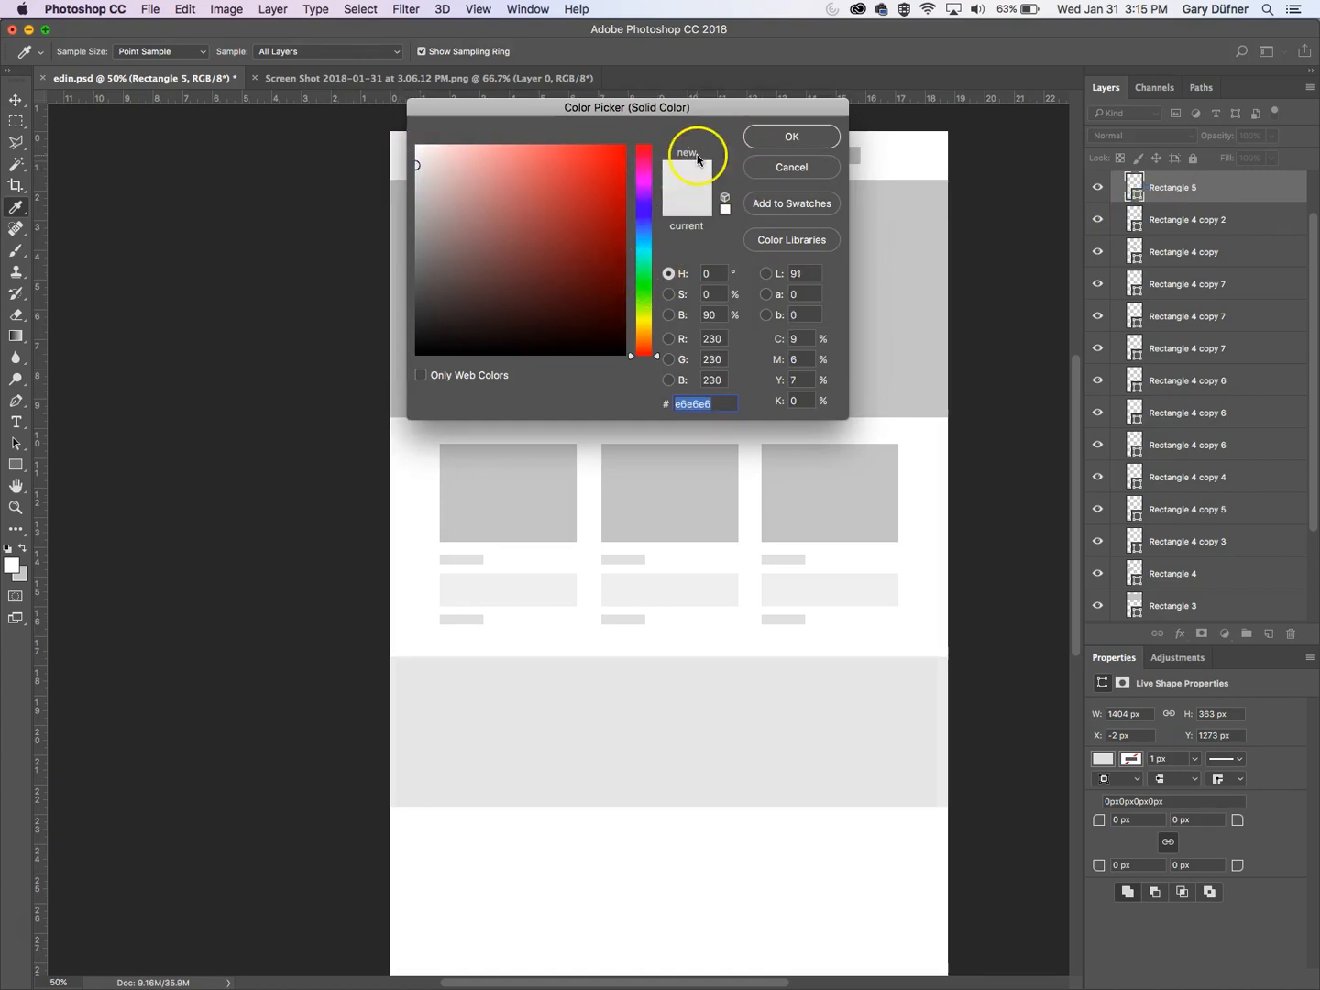
pyautogui.click(757, 136)
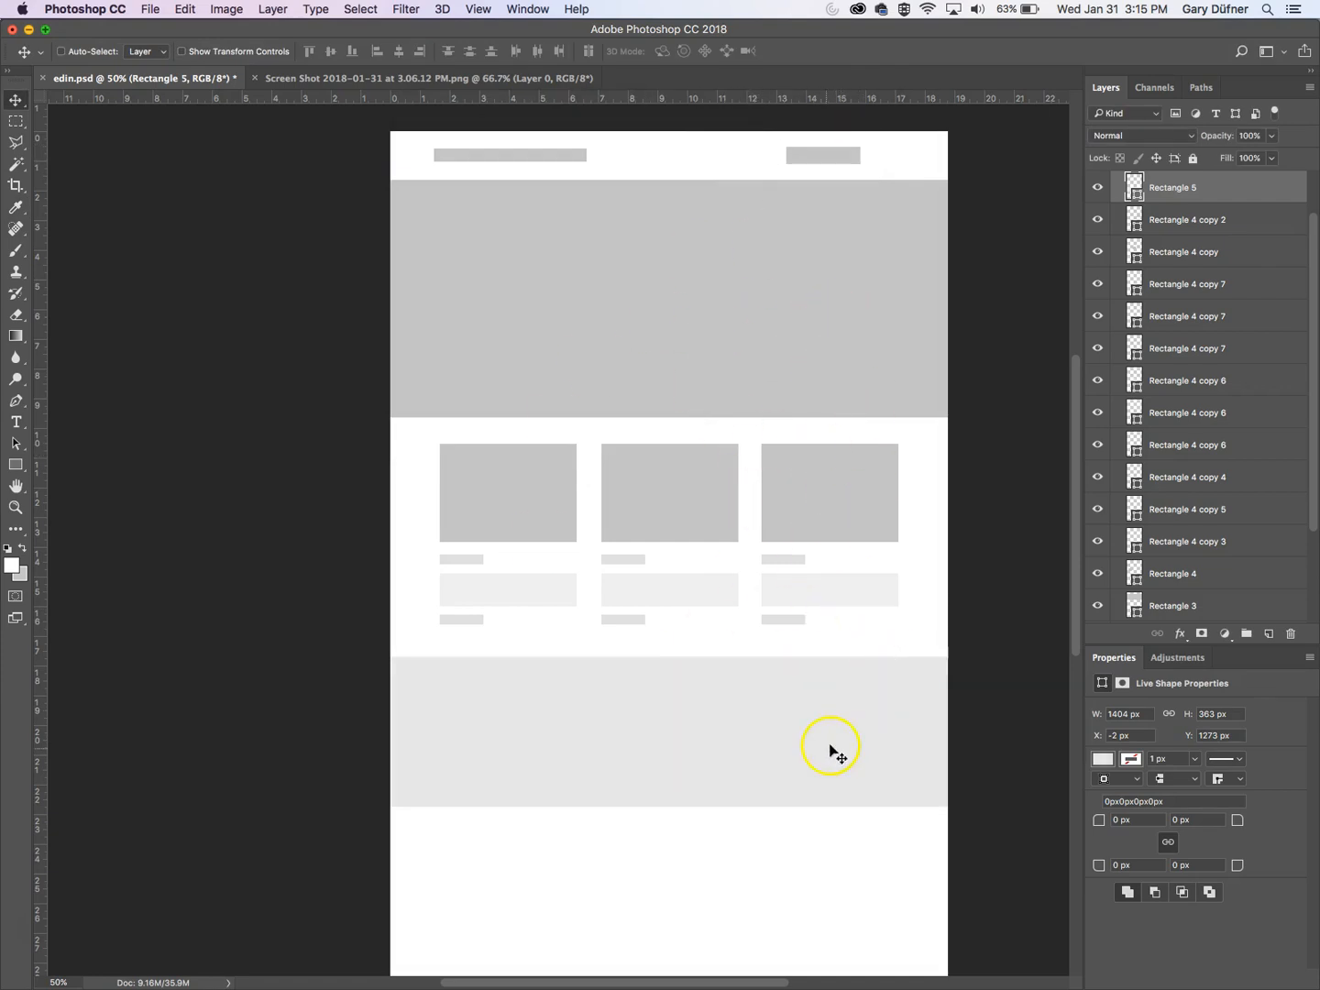
# - Lower the white Layer 1 overlay to 52% opacity to reveal the page screenshot beneath
pyautogui.scroll(-3, 1128, 596)
pyautogui.click(1193, 575)
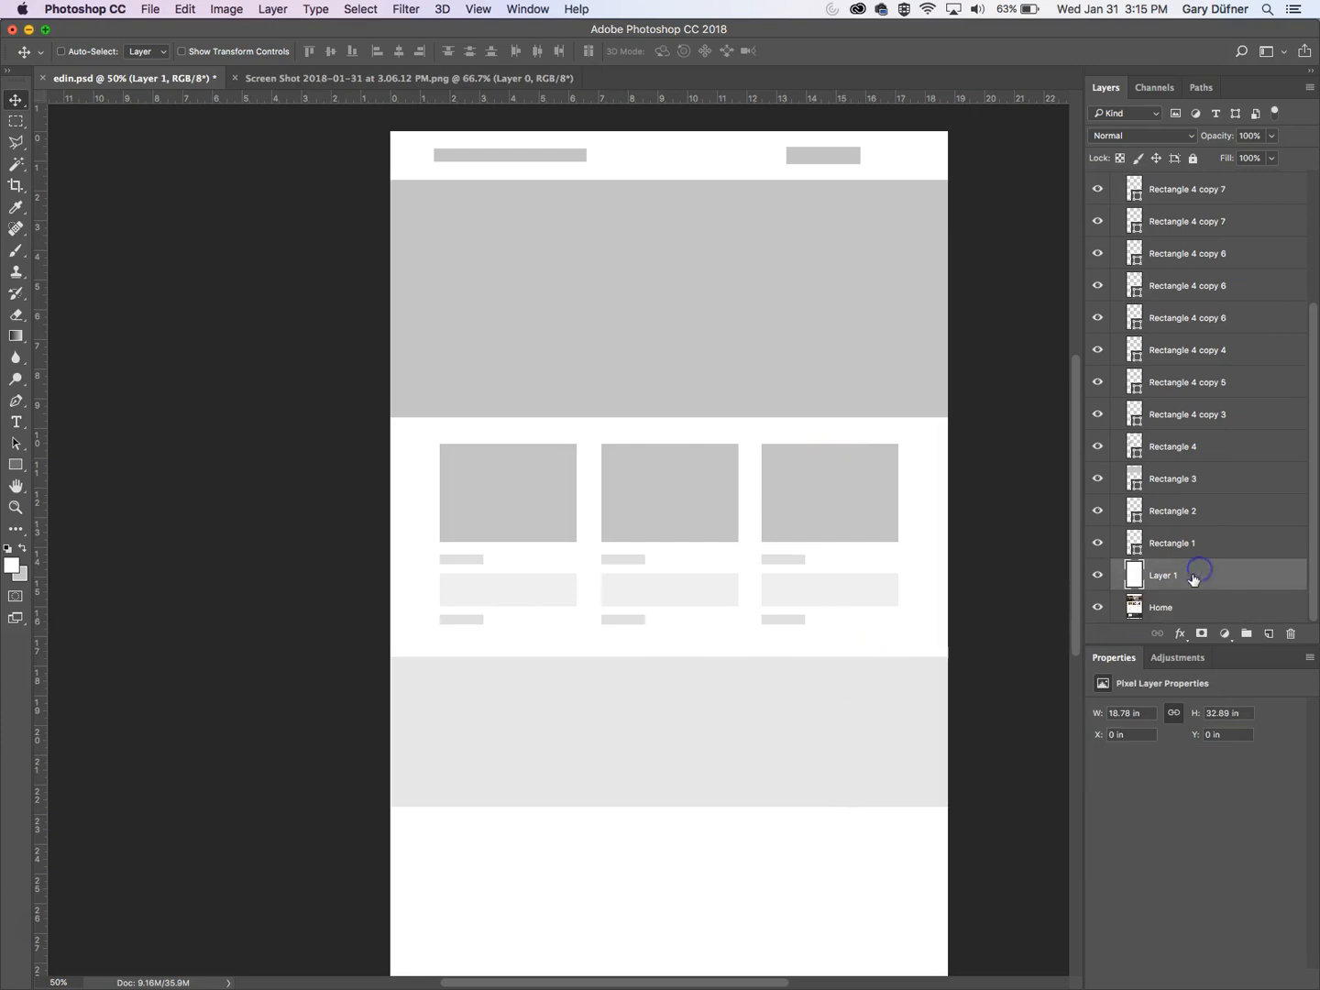
pyautogui.click(1272, 137)
pyautogui.moveTo(1254, 160); pyautogui.dragTo(1237, 160)
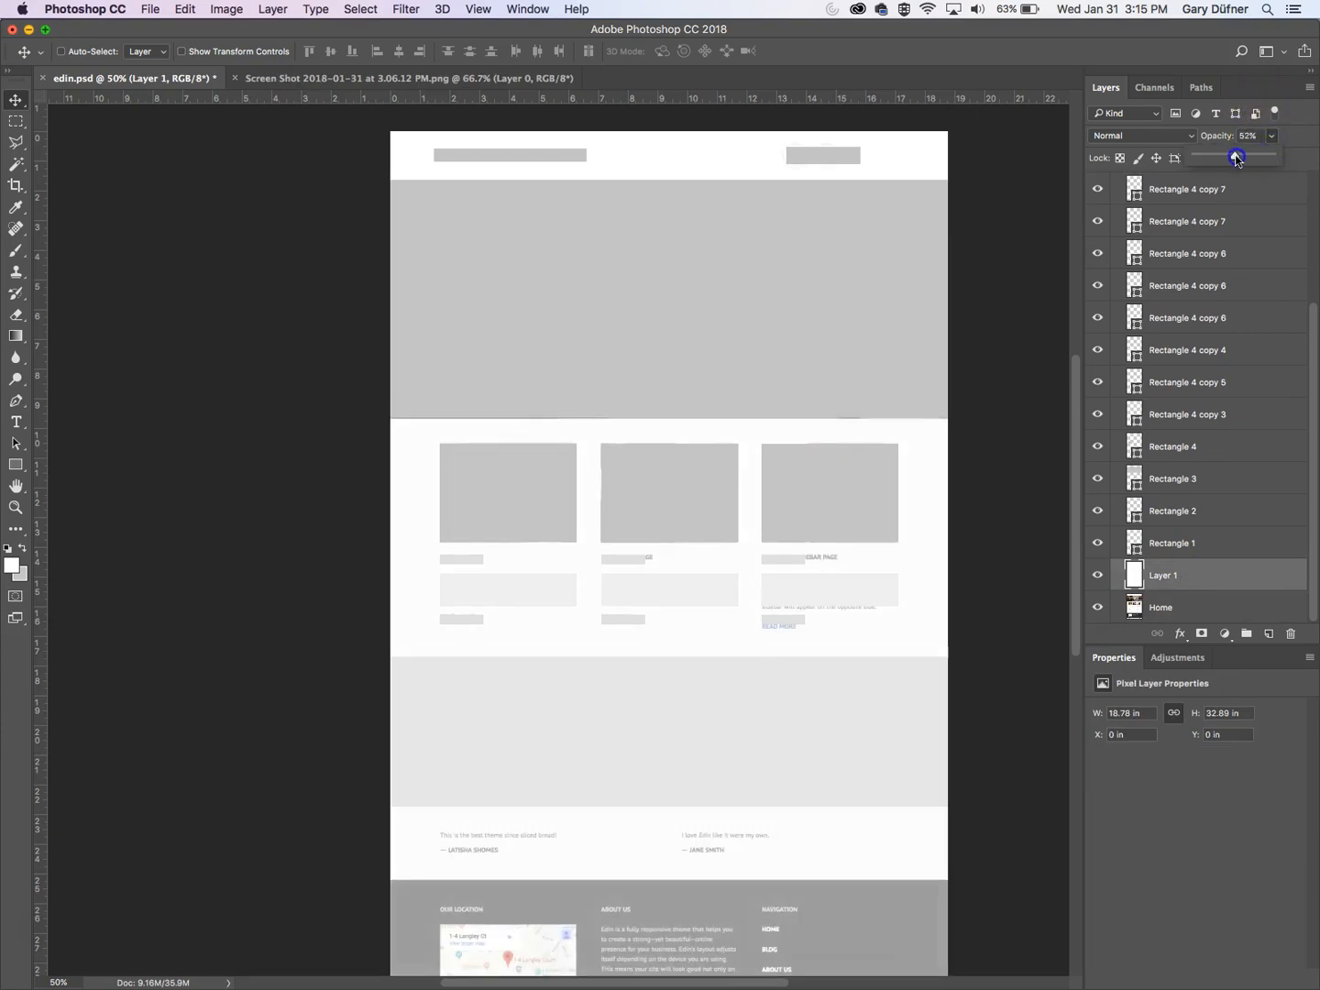
# - Draw a full-width rectangle of about 1401 × 477 px over the dark footer section with the map and navigation
pyautogui.moveTo(852, 568); pyautogui.dragTo(852, 305)
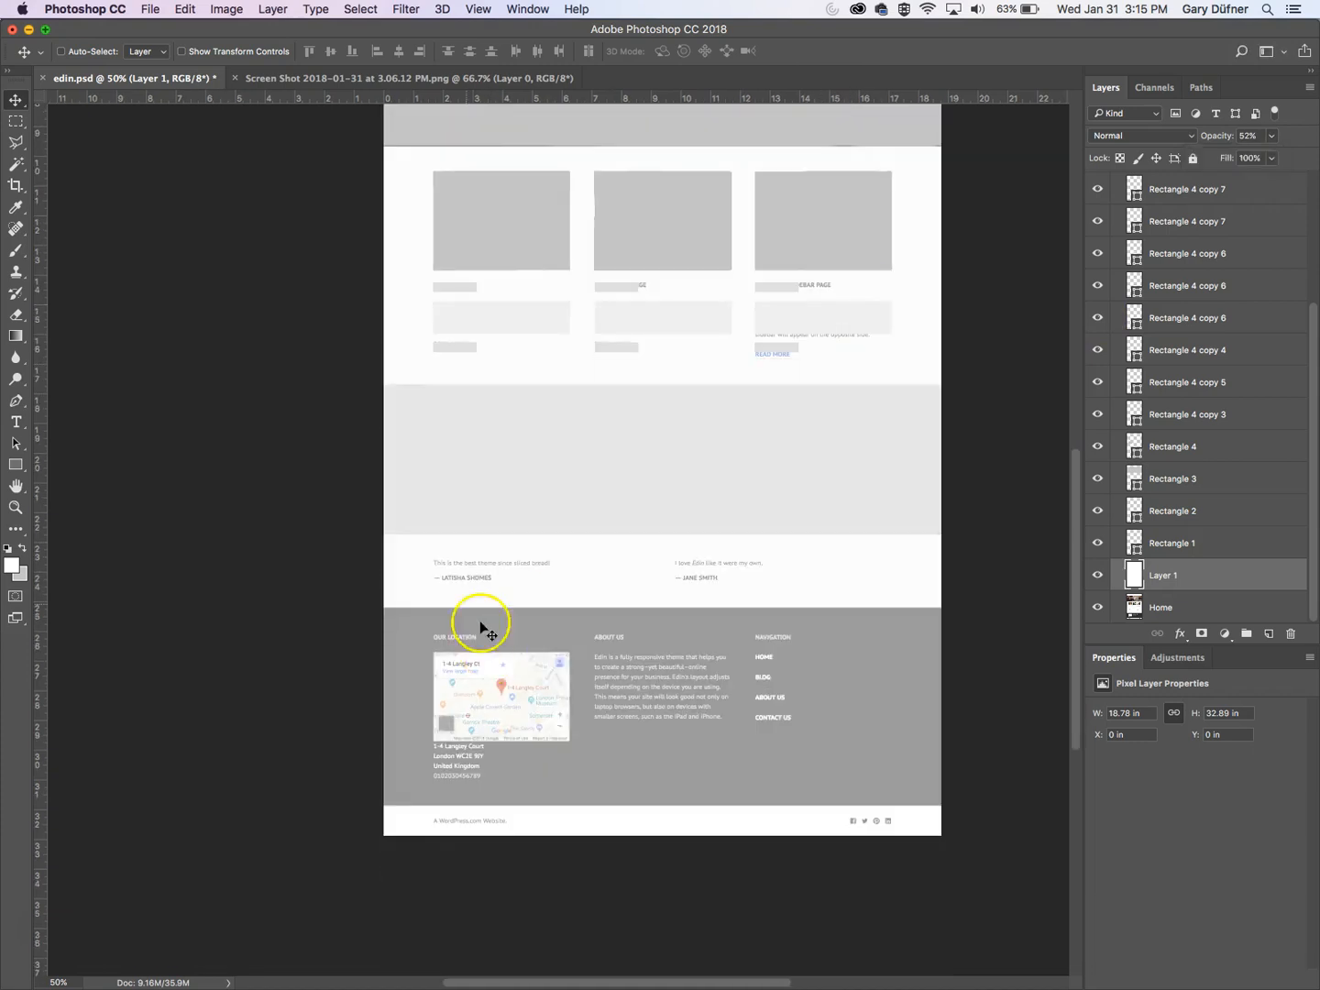
pyautogui.click(16, 466)
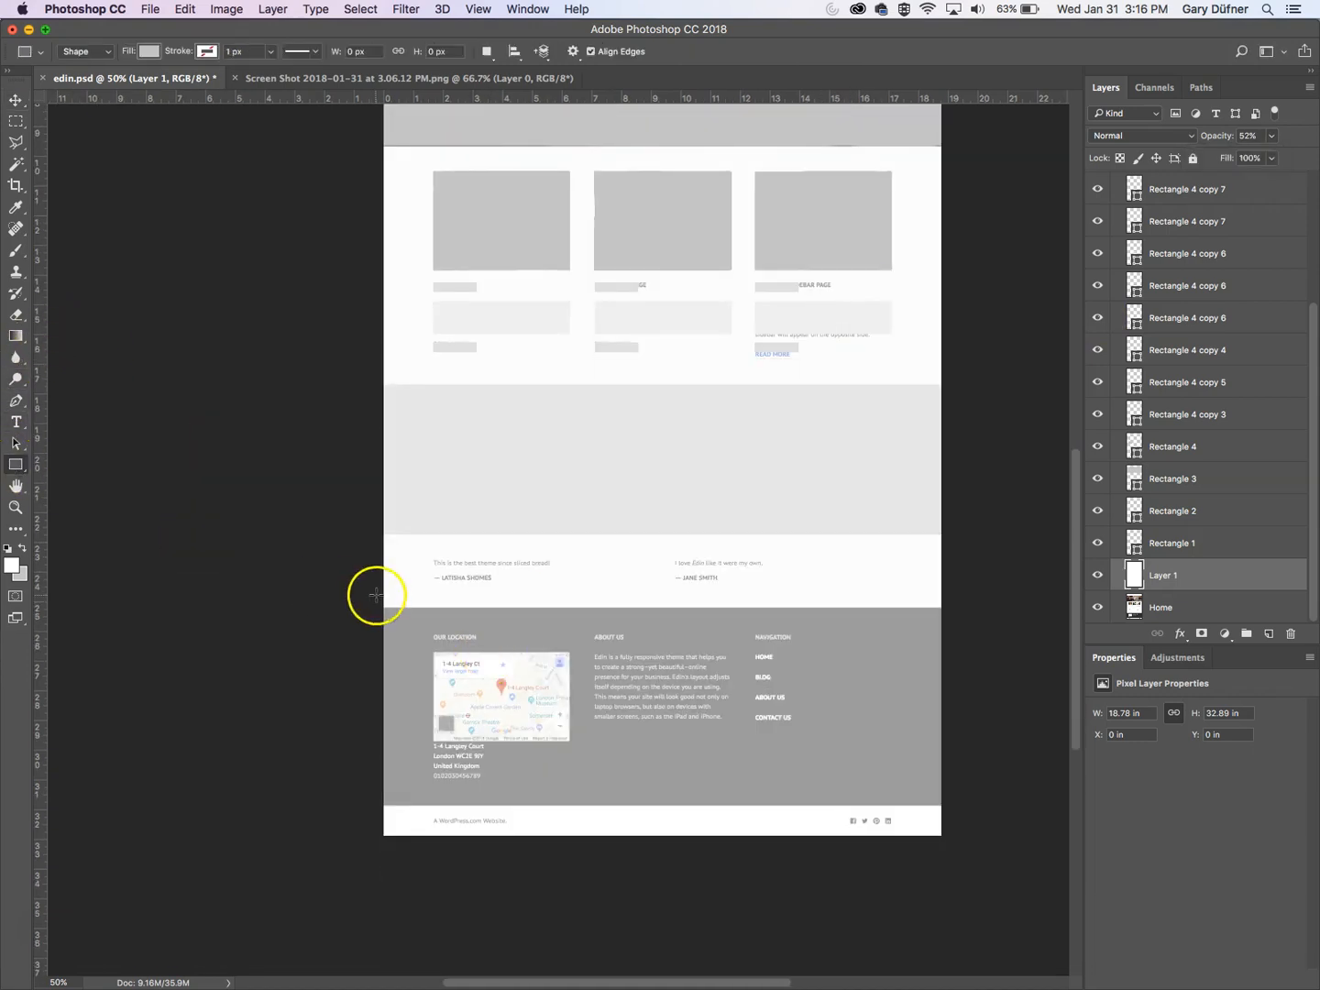
pyautogui.moveTo(379, 606); pyautogui.dragTo(957, 804)
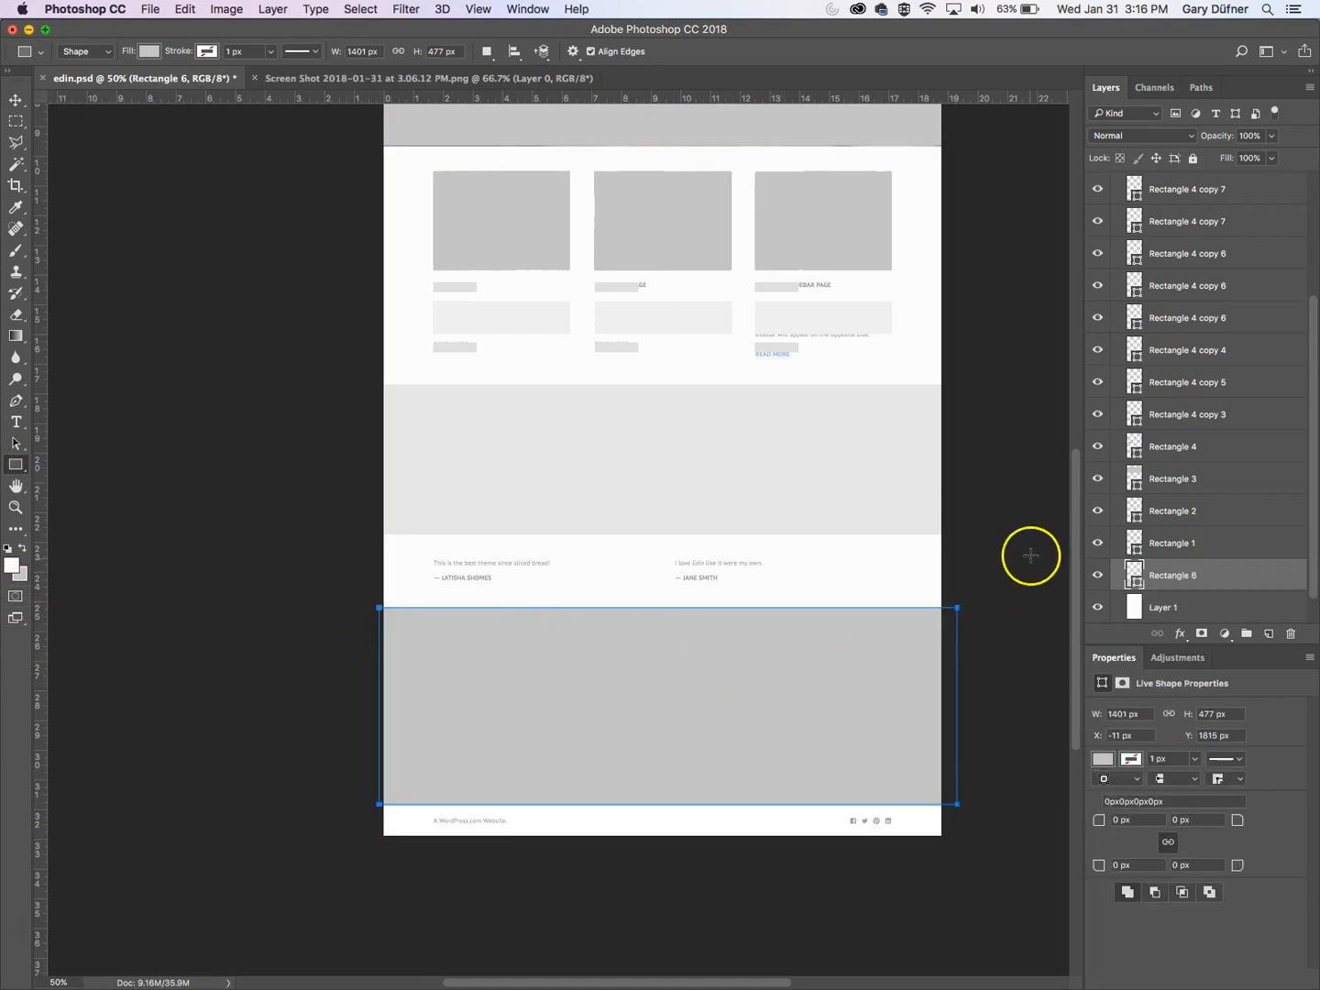
# - Darken the footer rectangle's fill to gray a1a1a1
pyautogui.scroll(4, 984, 536)
pyautogui.scroll(-3, 981, 534)
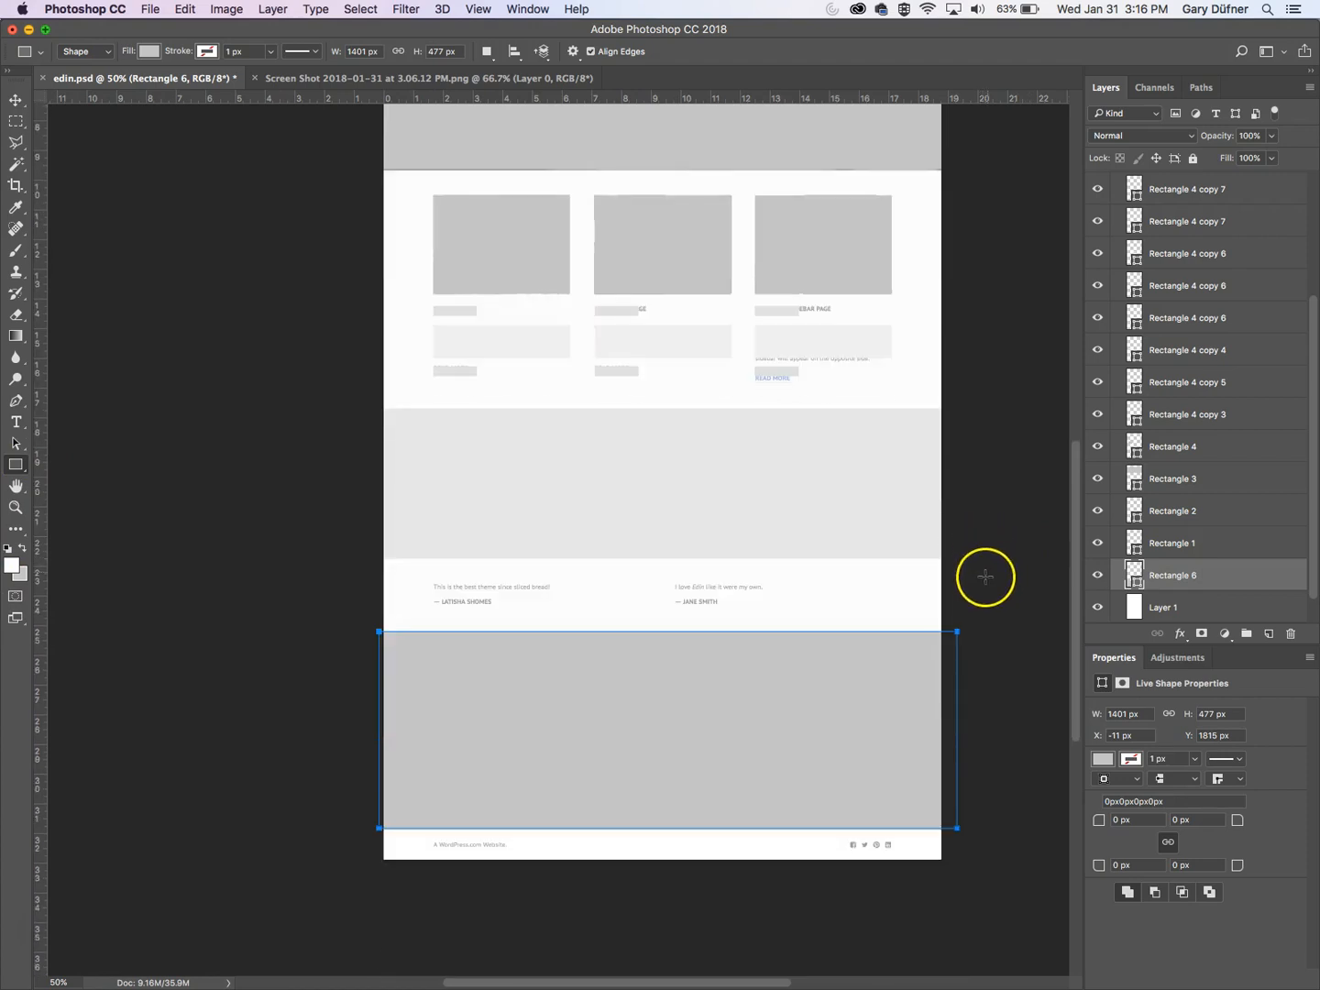
pyautogui.doubleClick(1137, 584)
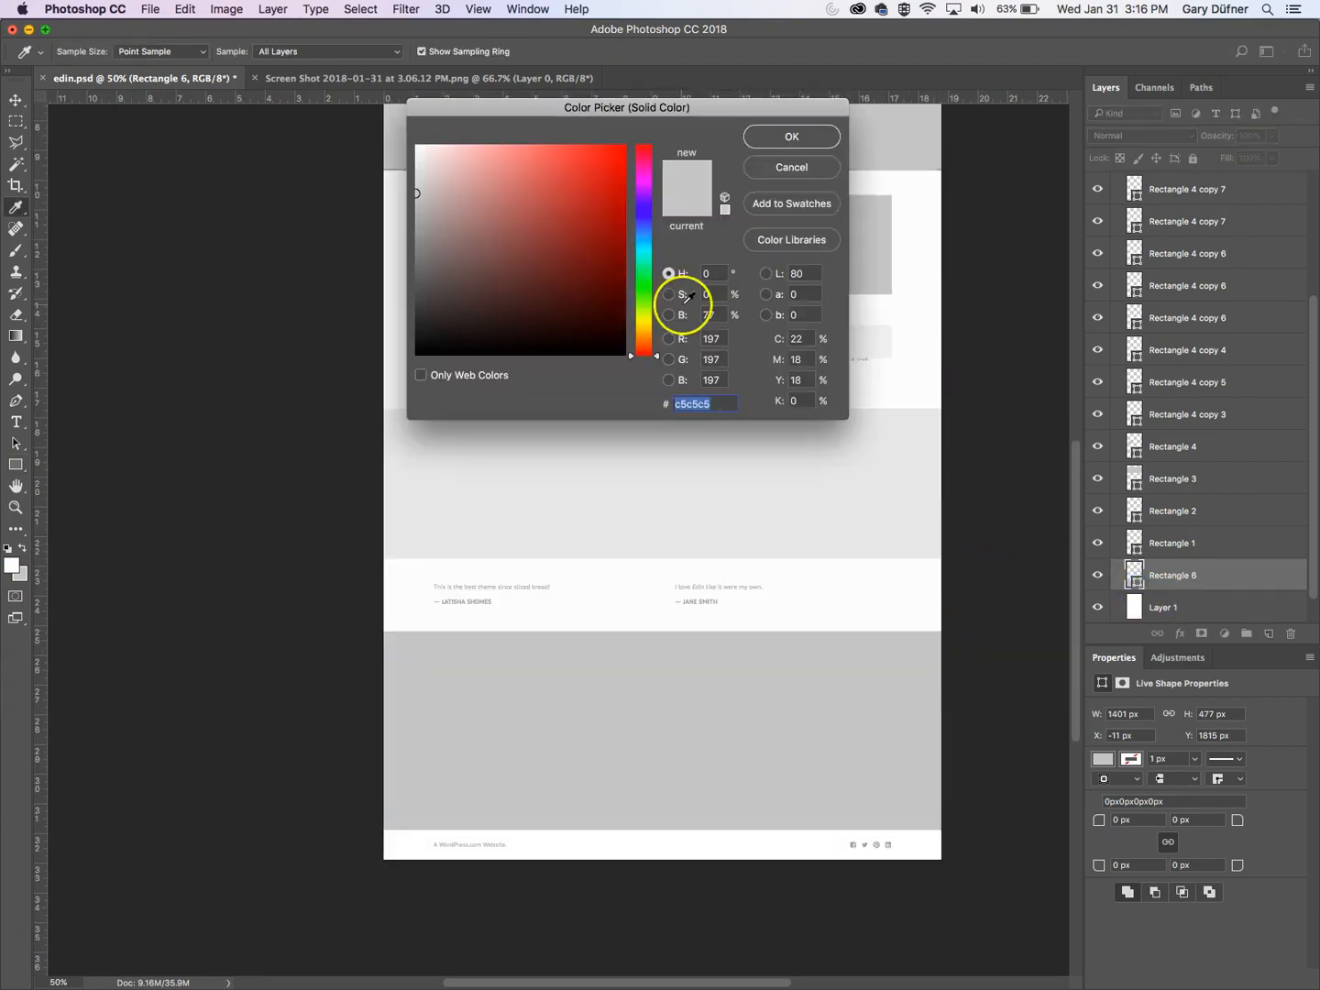
pyautogui.click(421, 198)
pyautogui.moveTo(417, 207); pyautogui.dragTo(417, 220)
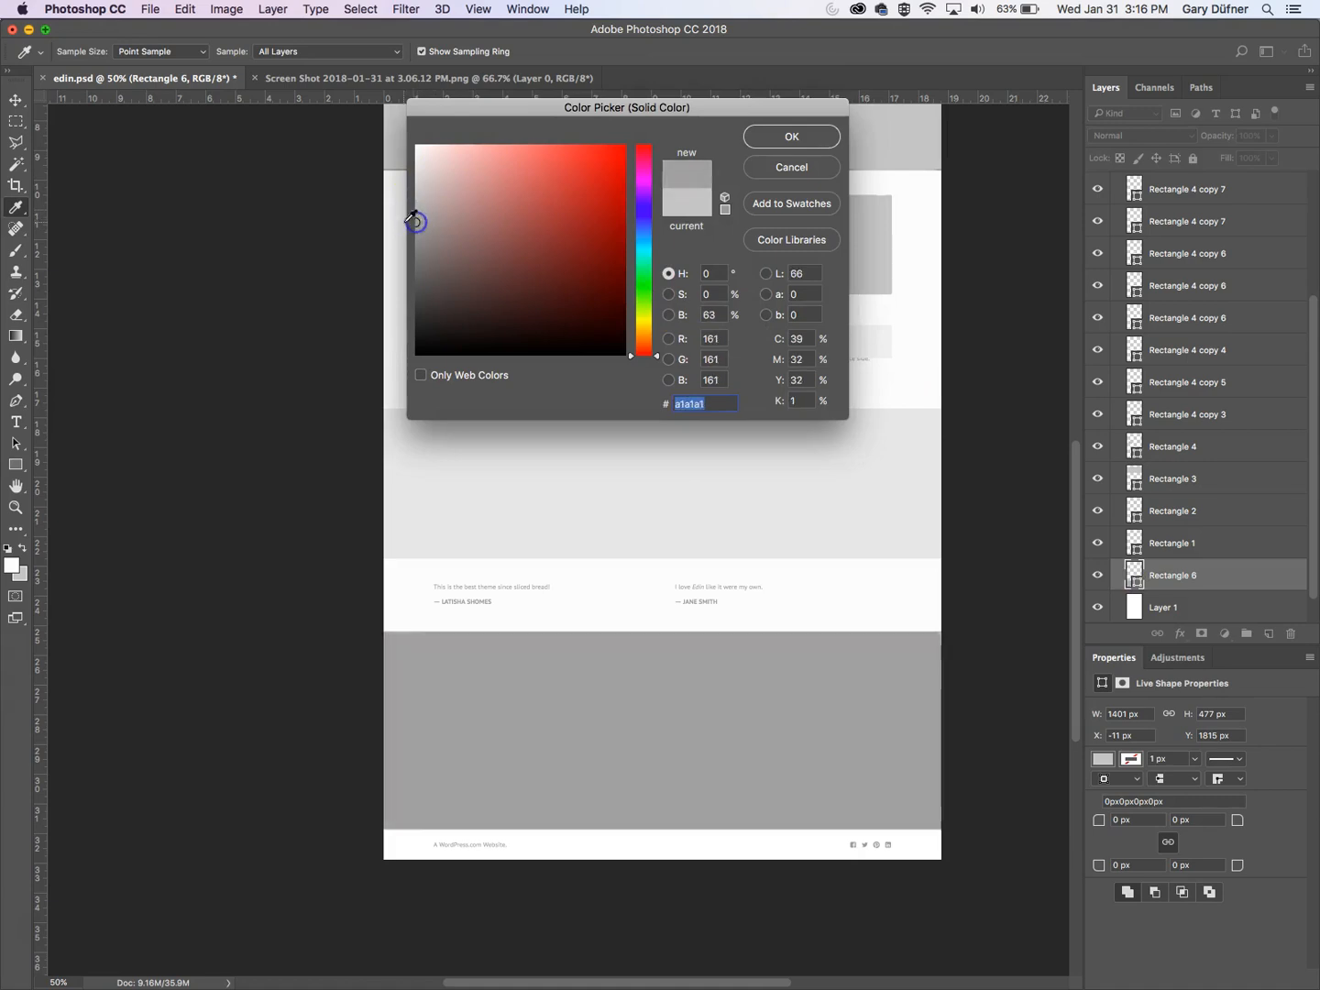
pyautogui.click(787, 136)
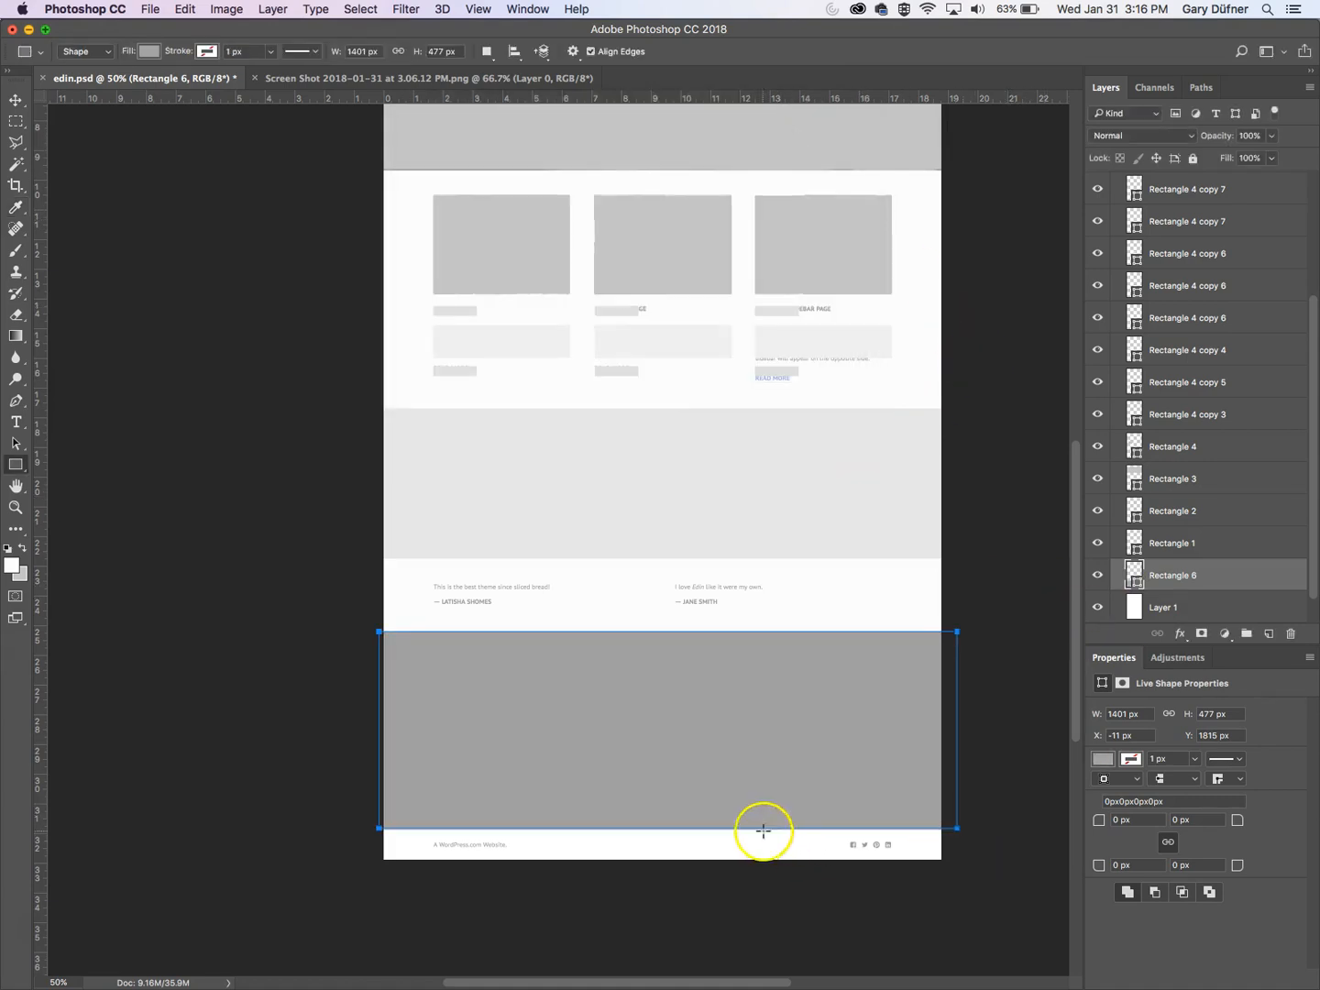
# - Draw a bar over the bottom strip's website text and one of about 111 × 24 px over its social icons, undoing any stray shape
pyautogui.moveTo(430, 840); pyautogui.dragTo(510, 850)
pyautogui.moveTo(847, 838); pyautogui.dragTo(894, 849)
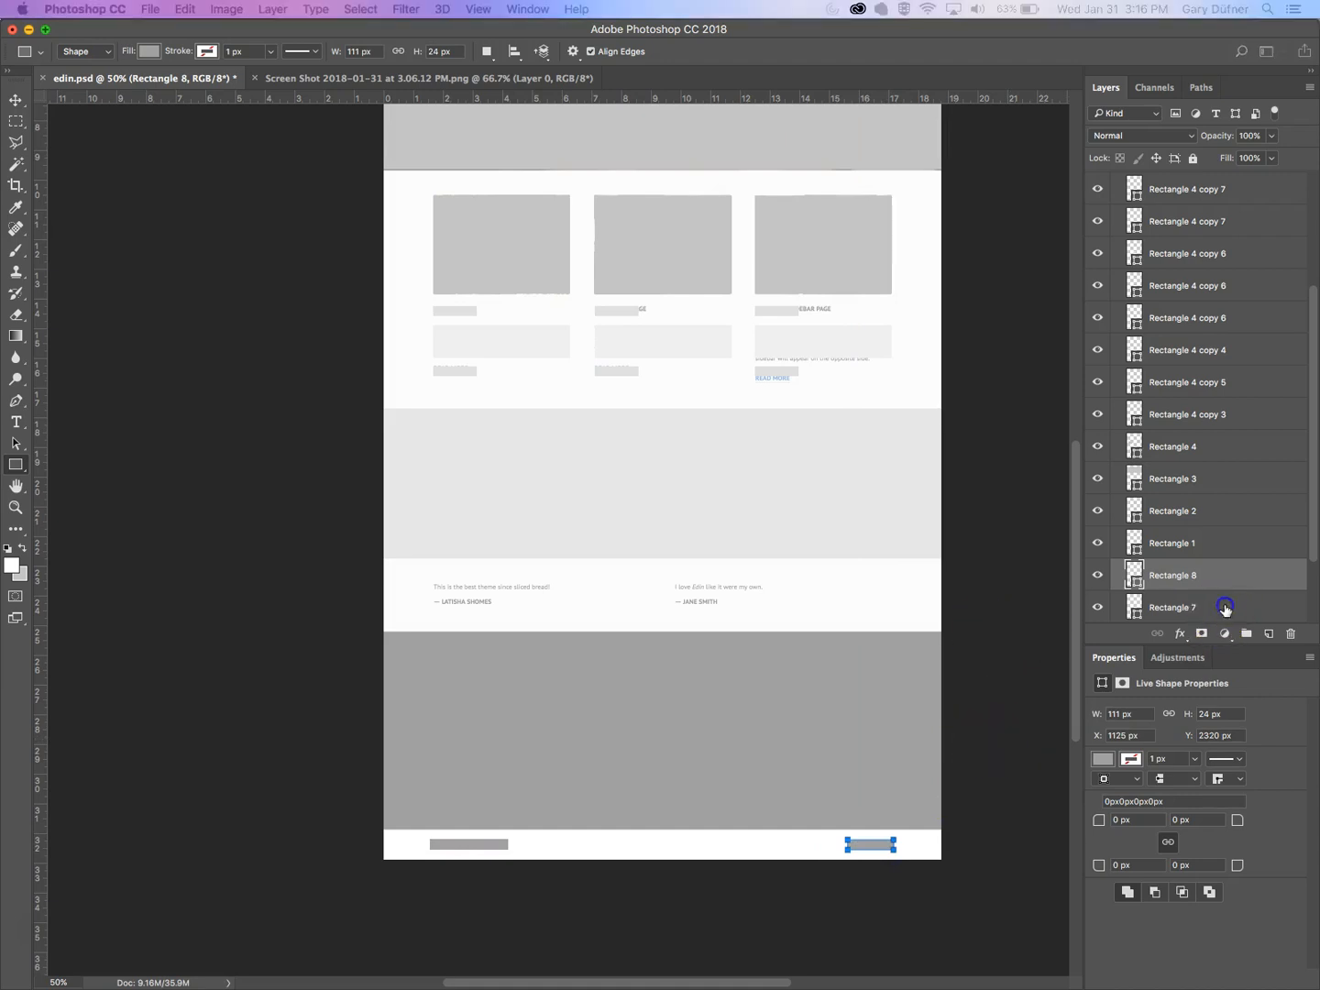
pyautogui.scroll(-2, 1210, 603)
pyautogui.scroll(-2, 1209, 603)
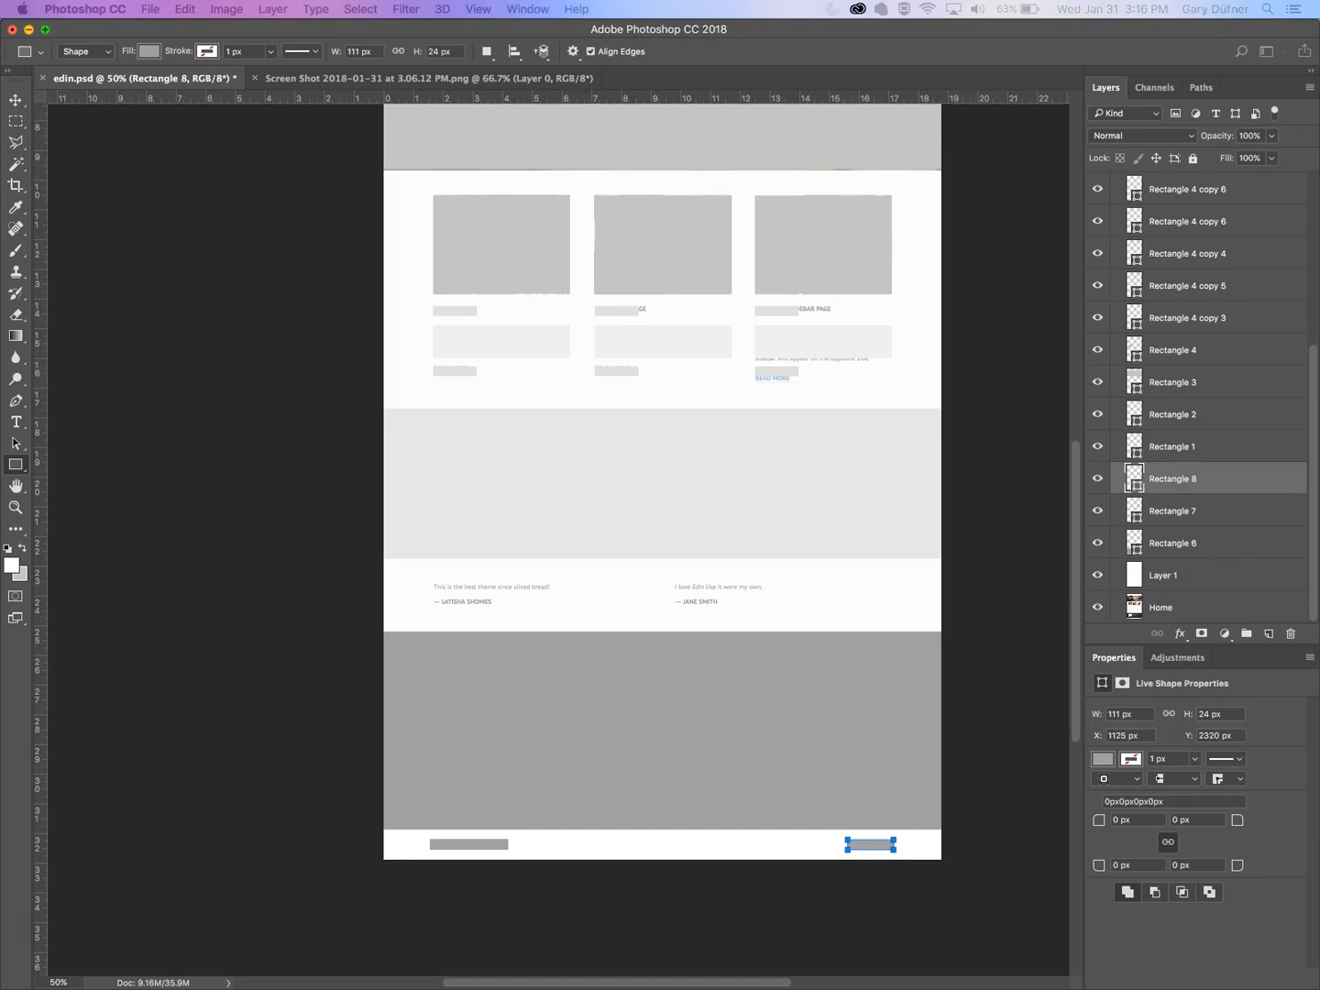
pyautogui.press('Return')
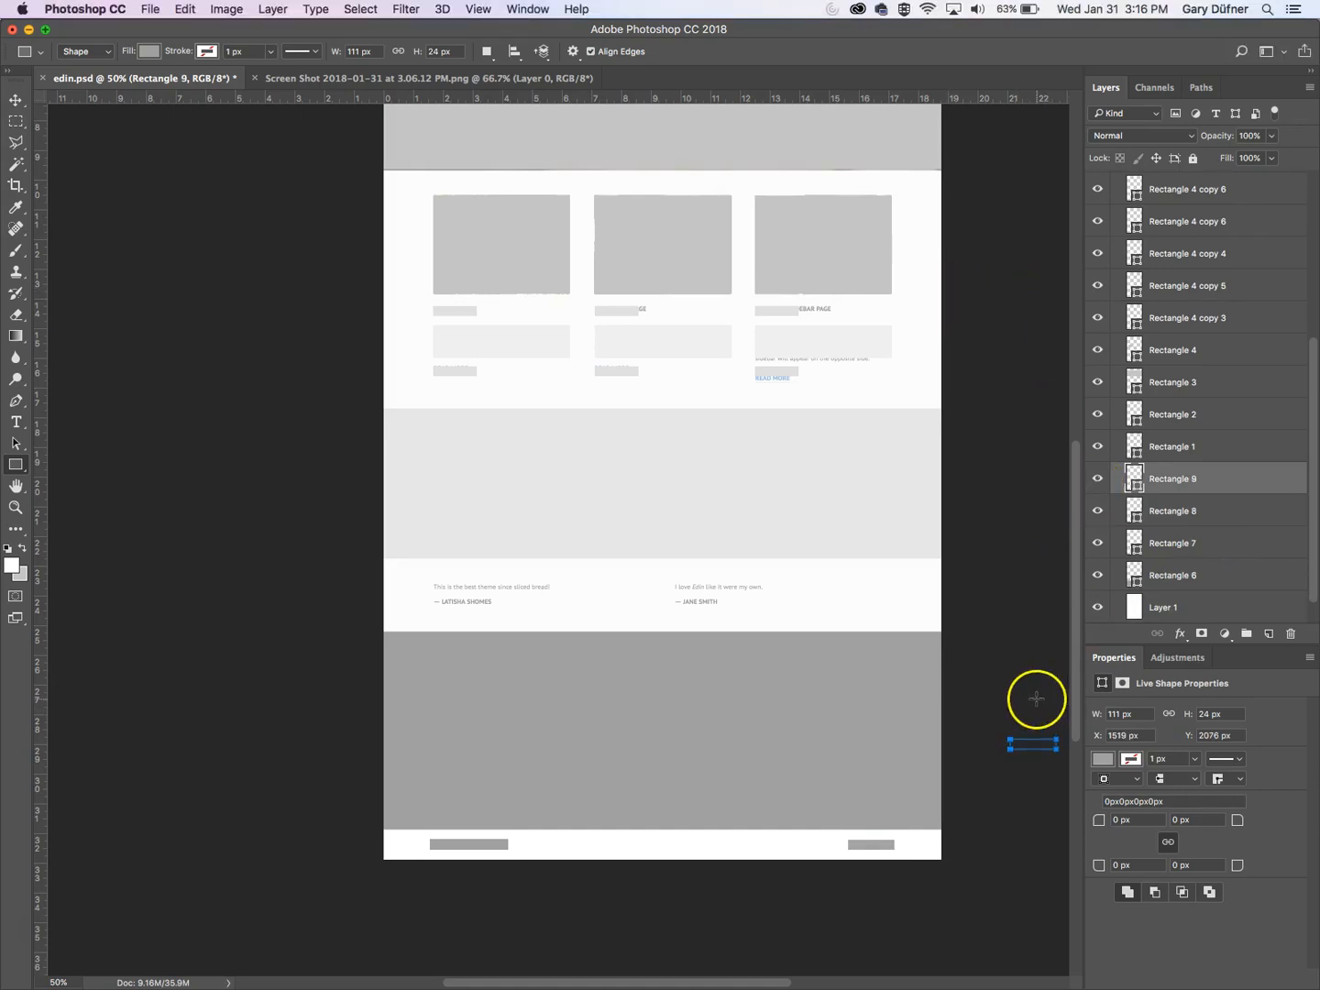
pyautogui.press('super+z')
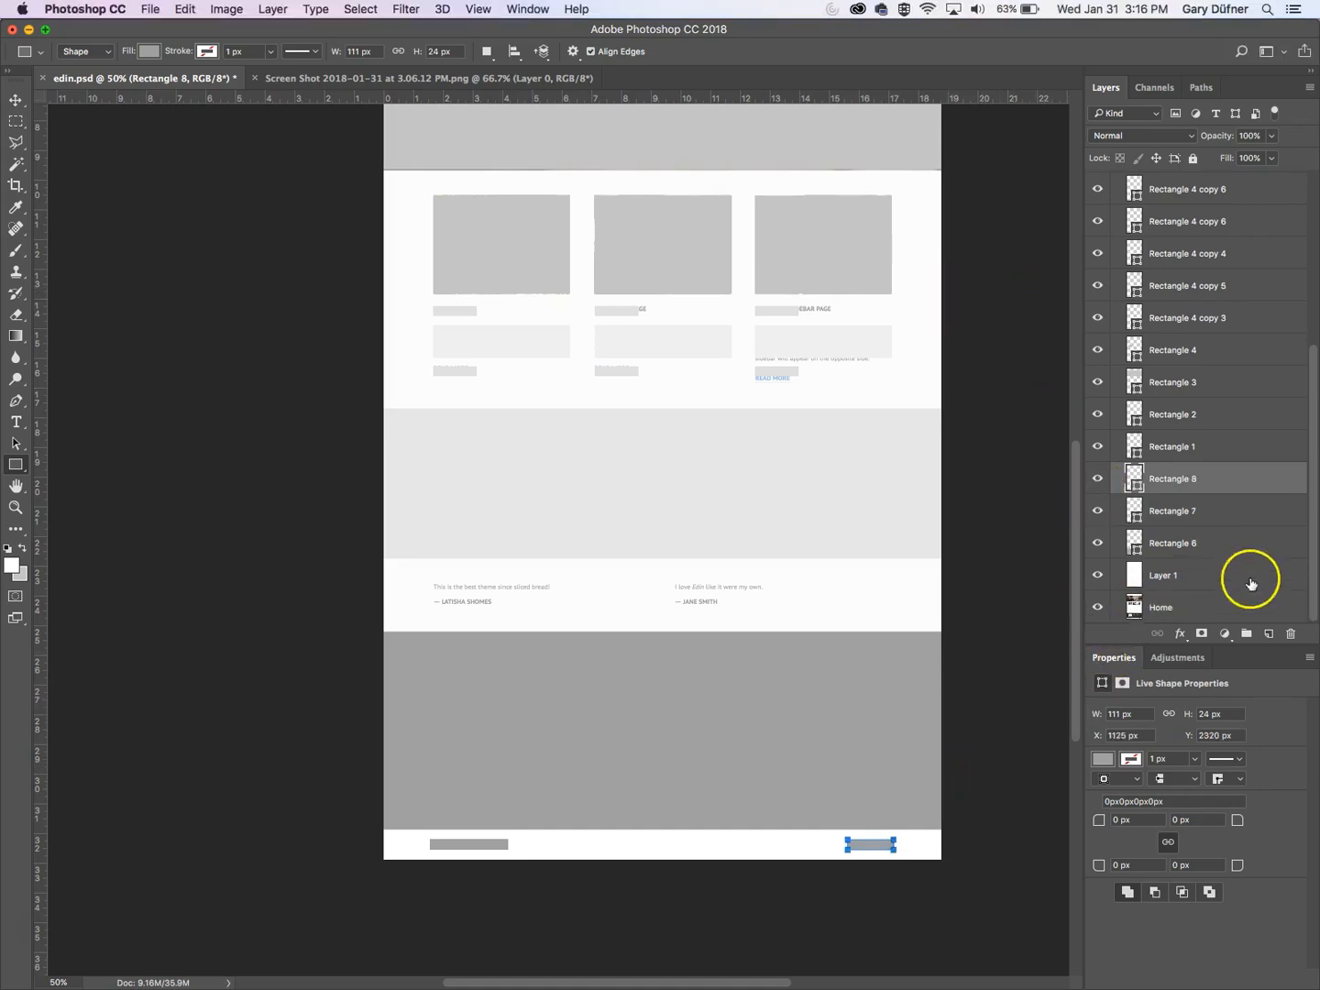
# - Rename the overlay layer Layer 1 as white
pyautogui.click(1165, 575)
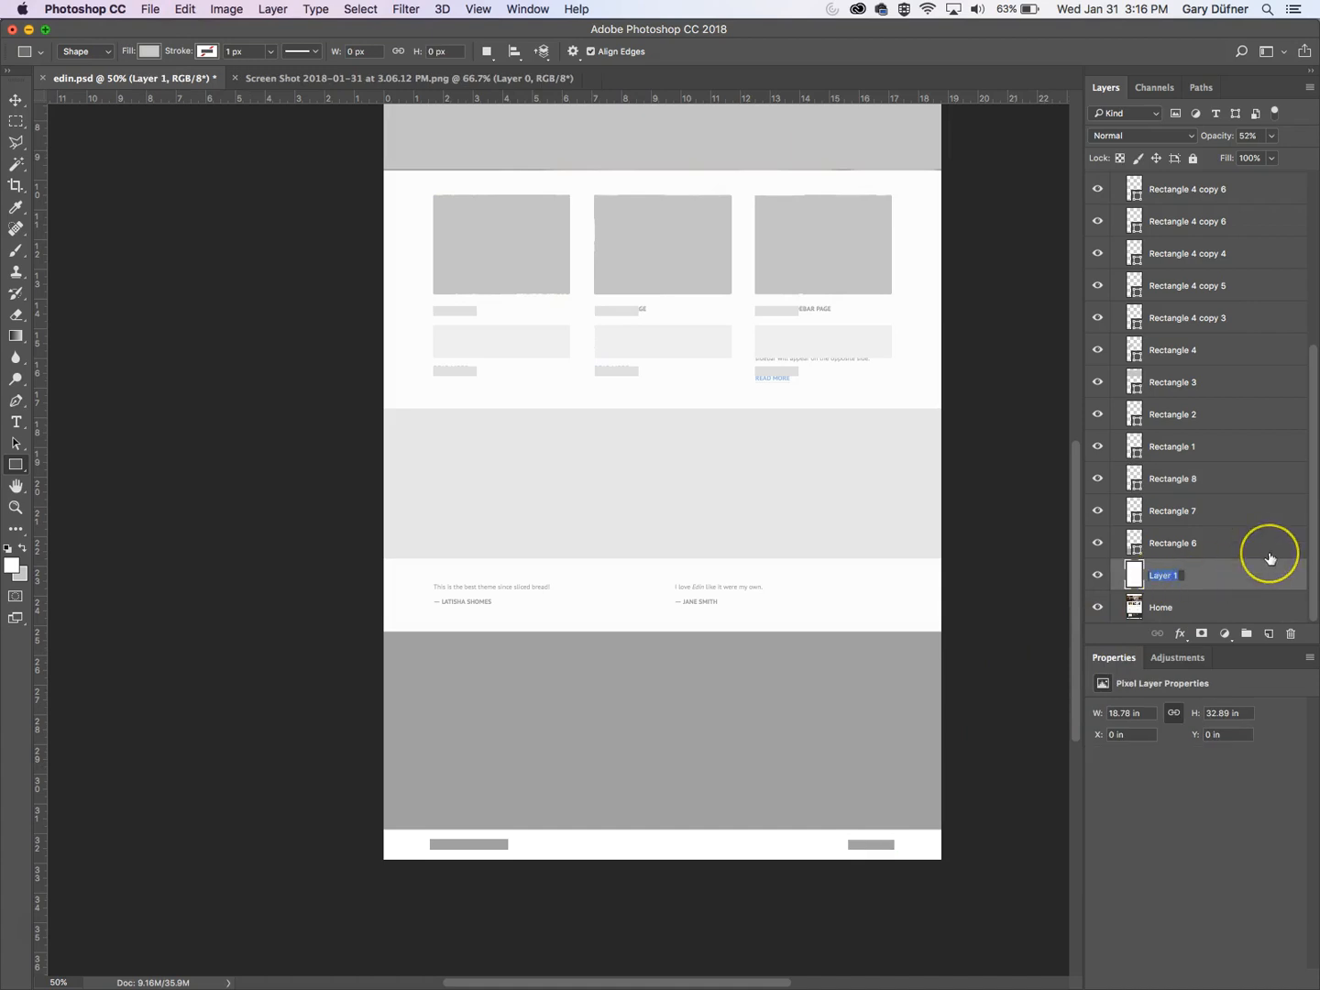
pyautogui.write('white')
pyautogui.press('Return')
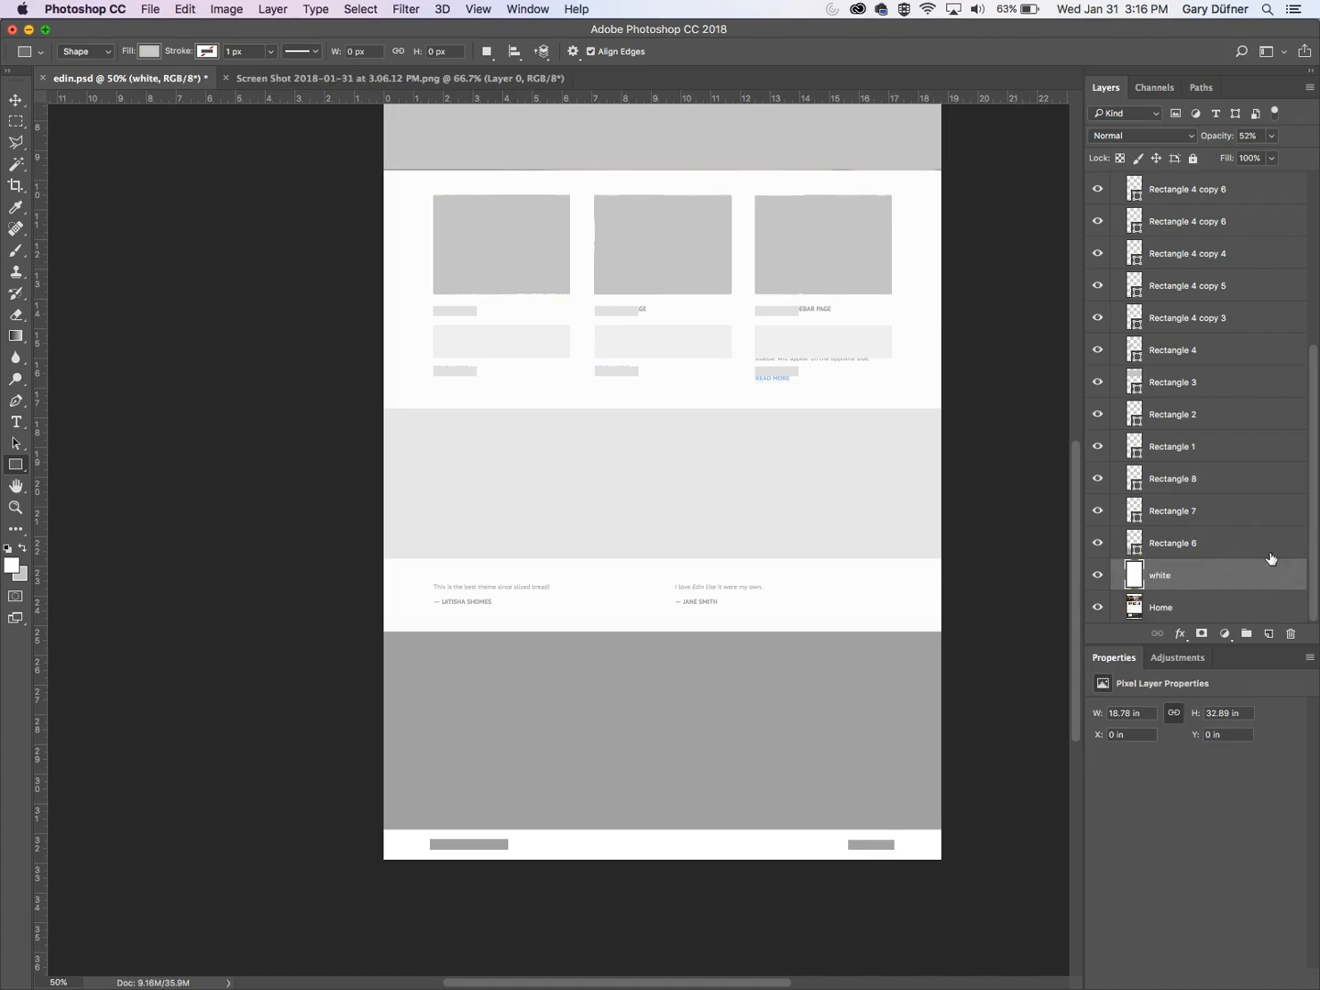
# - Raise the white layer to 100% opacity, review the whole Home wireframe, and select the light full-width rectangle
pyautogui.click(1272, 136)
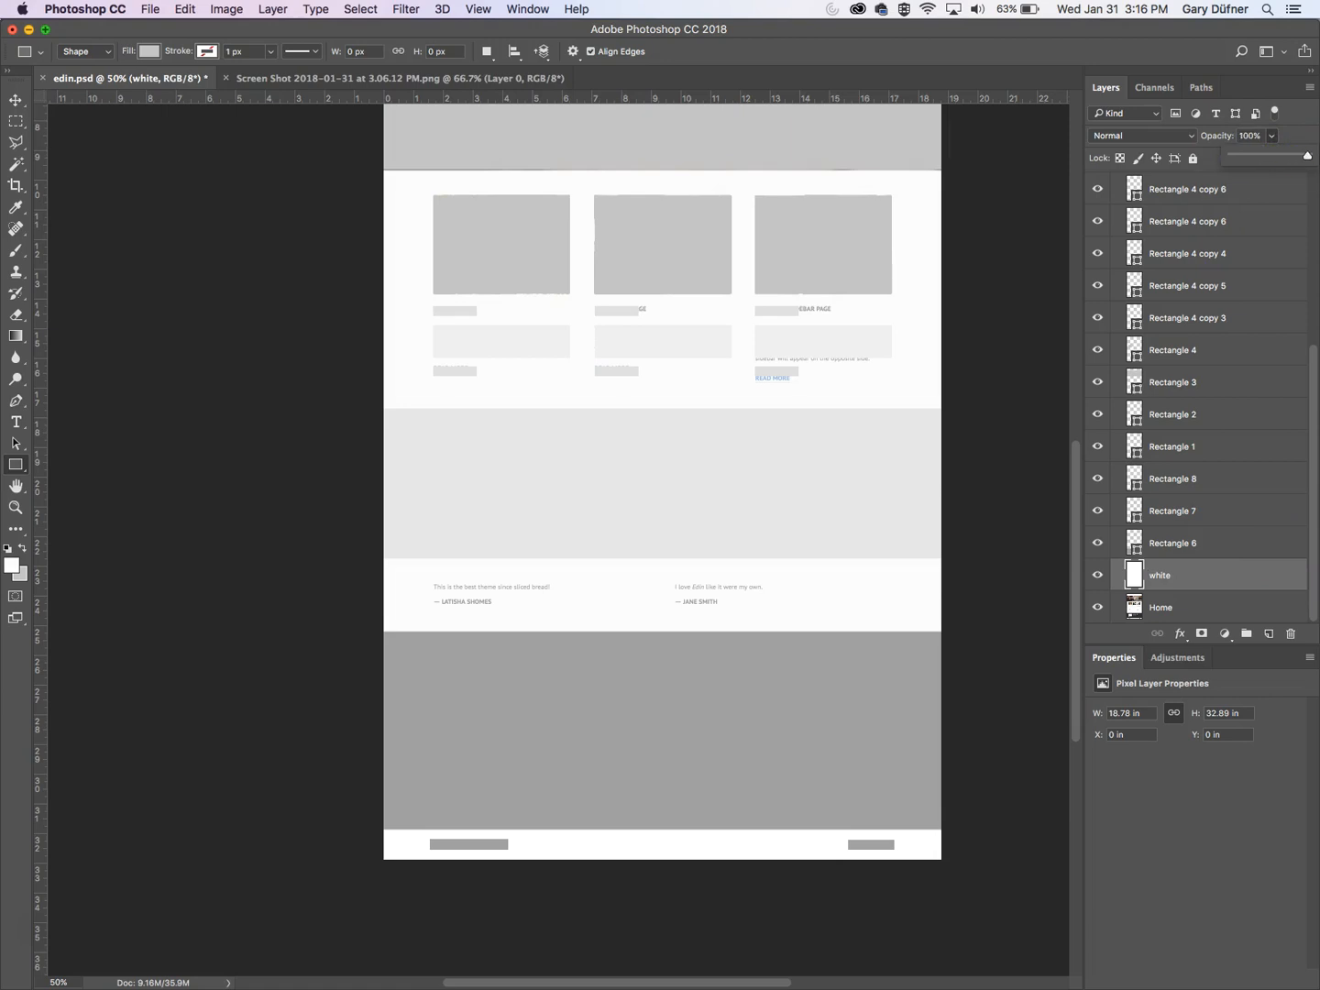
pyautogui.moveTo(665, 333); pyautogui.dragTo(574, 368)
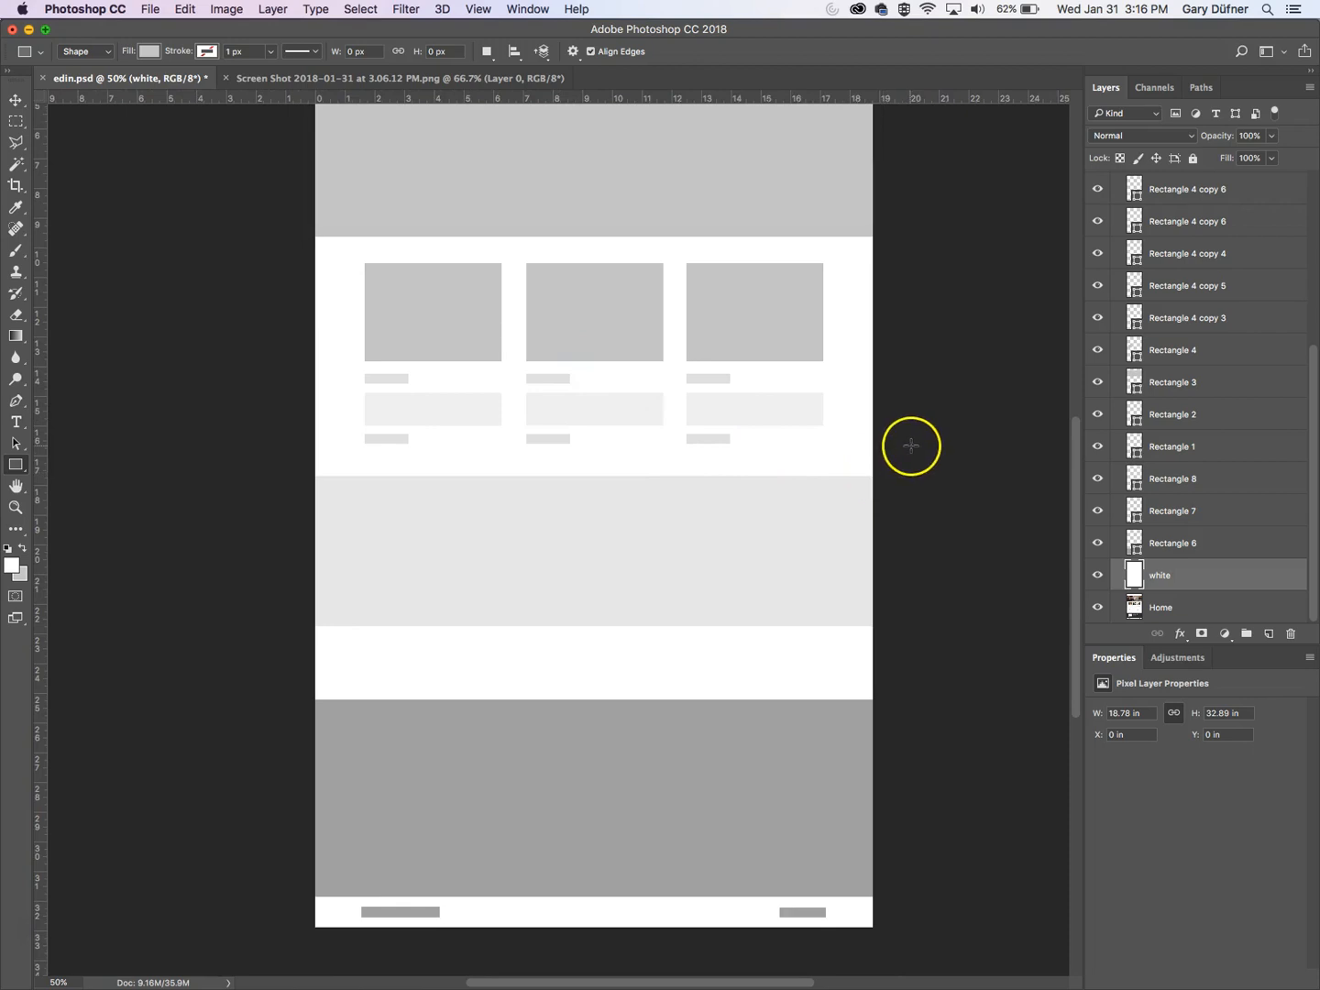
pyautogui.moveTo(805, 340); pyautogui.dragTo(797, 601)
pyautogui.moveTo(1312, 546); pyautogui.dragTo(1317, 357)
pyautogui.click(1162, 243)
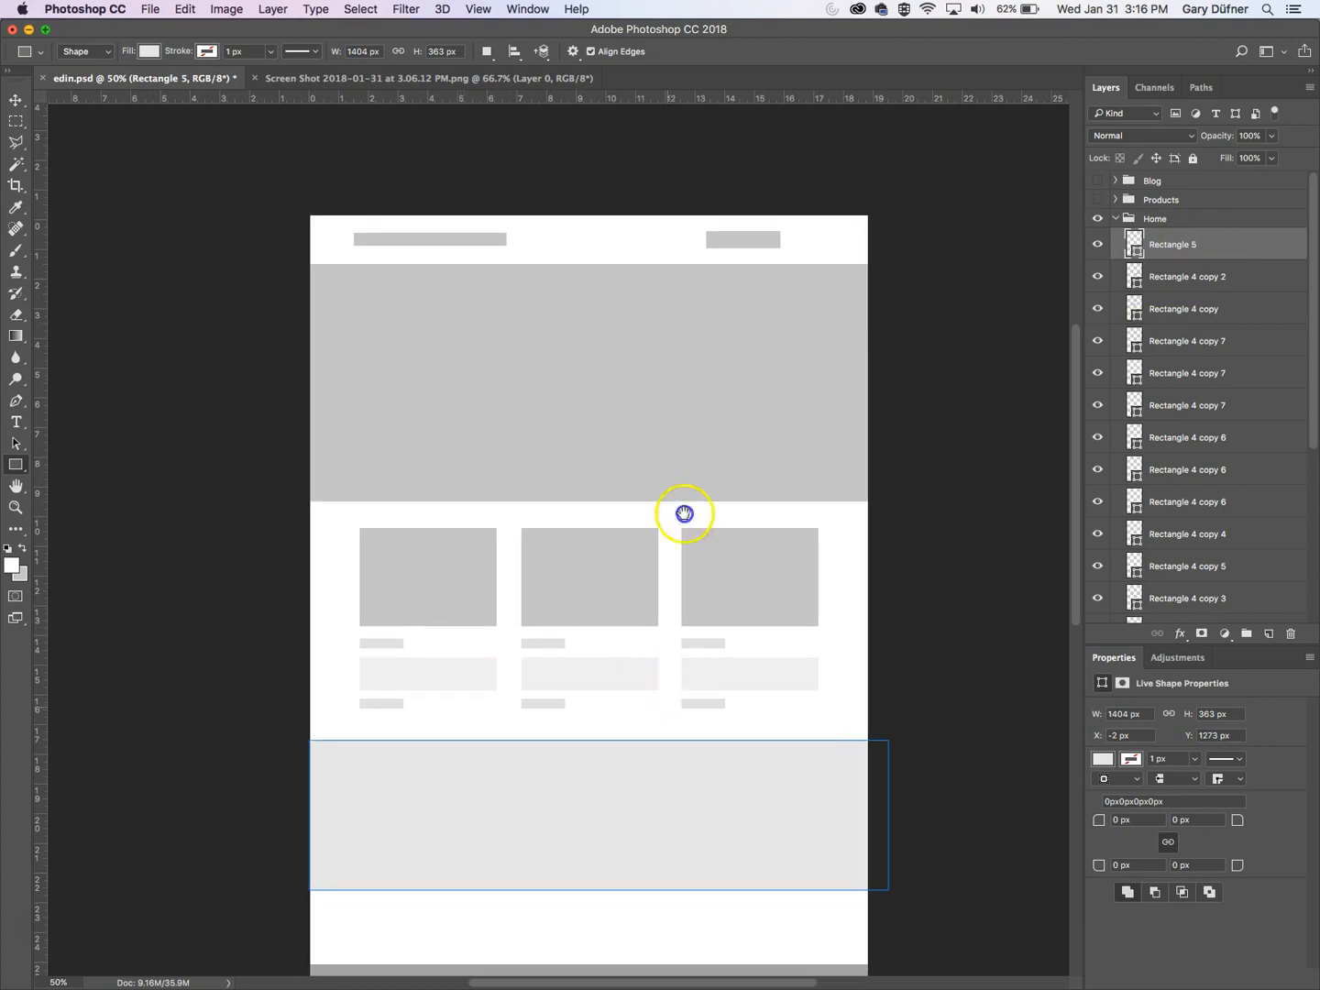
pyautogui.scroll(-5, 684, 512)
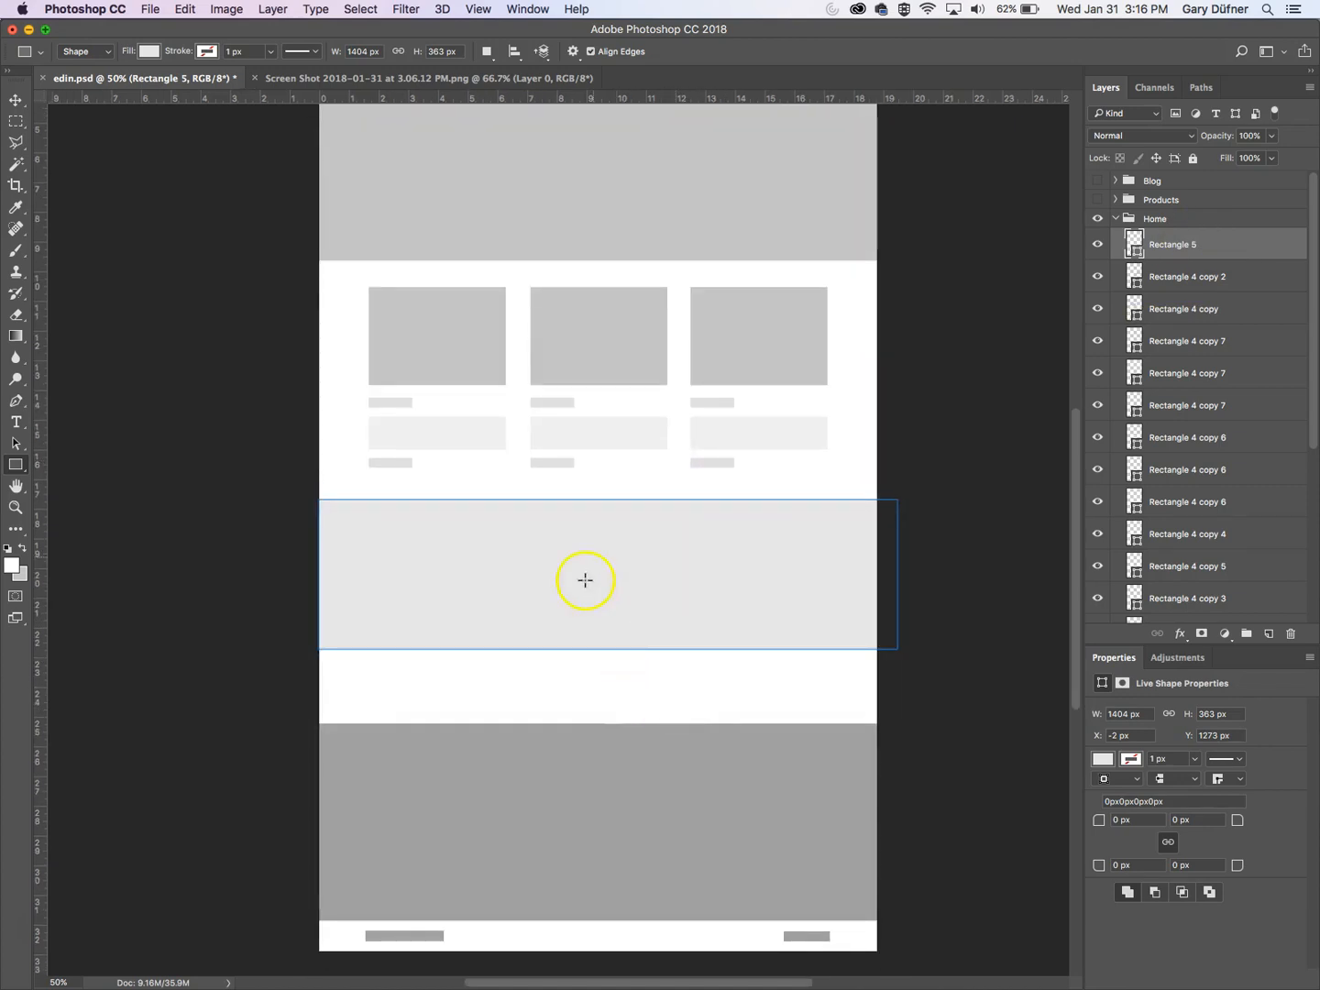
pyautogui.click(17, 100)
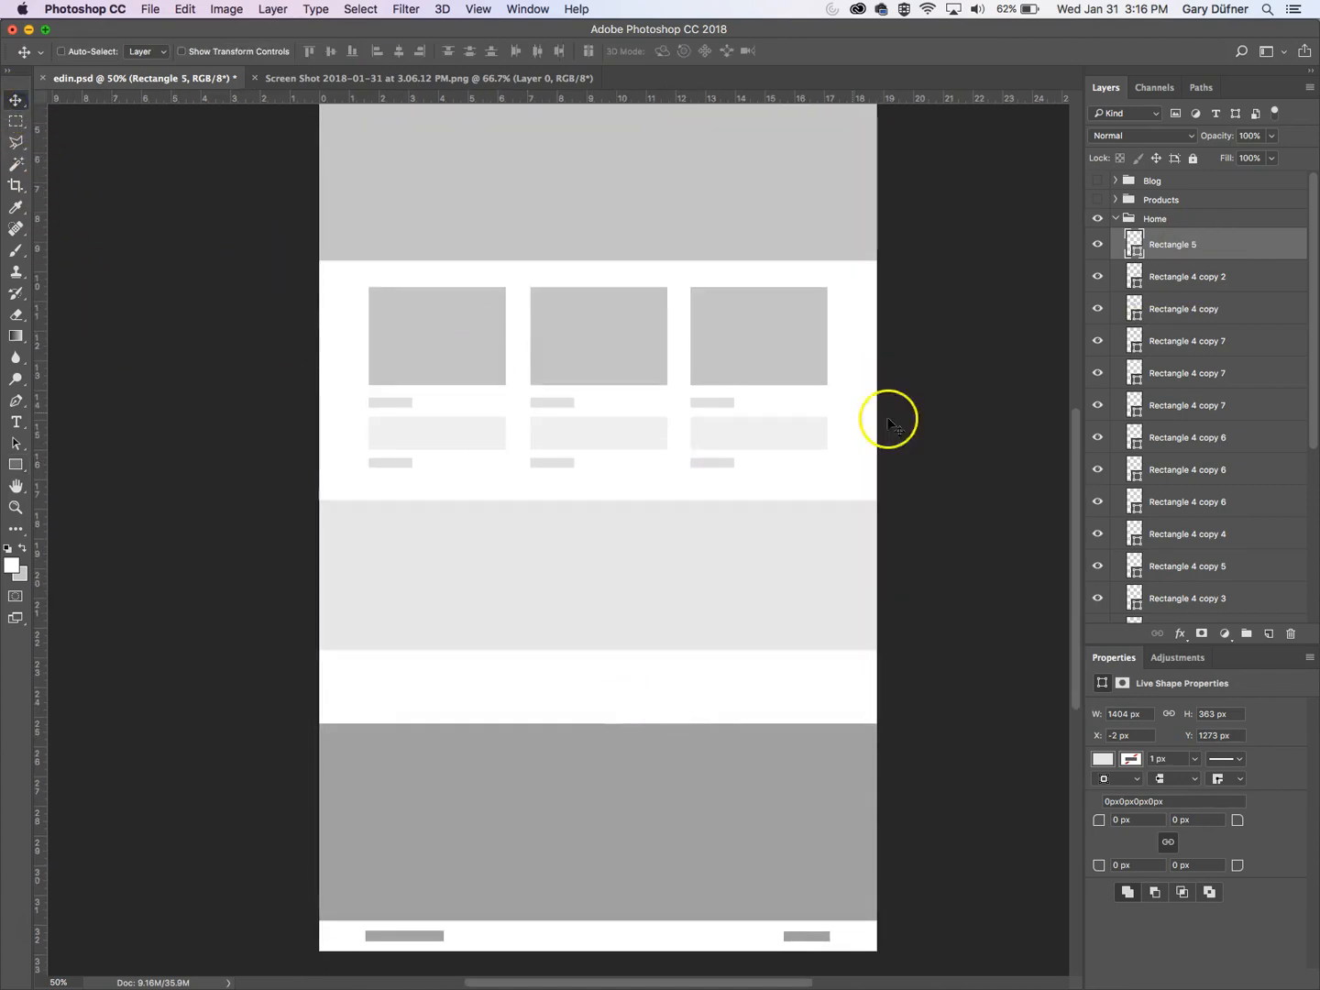
# - Lower the white layer's opacity to 43% to reveal the testimonial text
pyautogui.scroll(-1, 1161, 546)
pyautogui.scroll(-5, 1161, 545)
pyautogui.click(1200, 575)
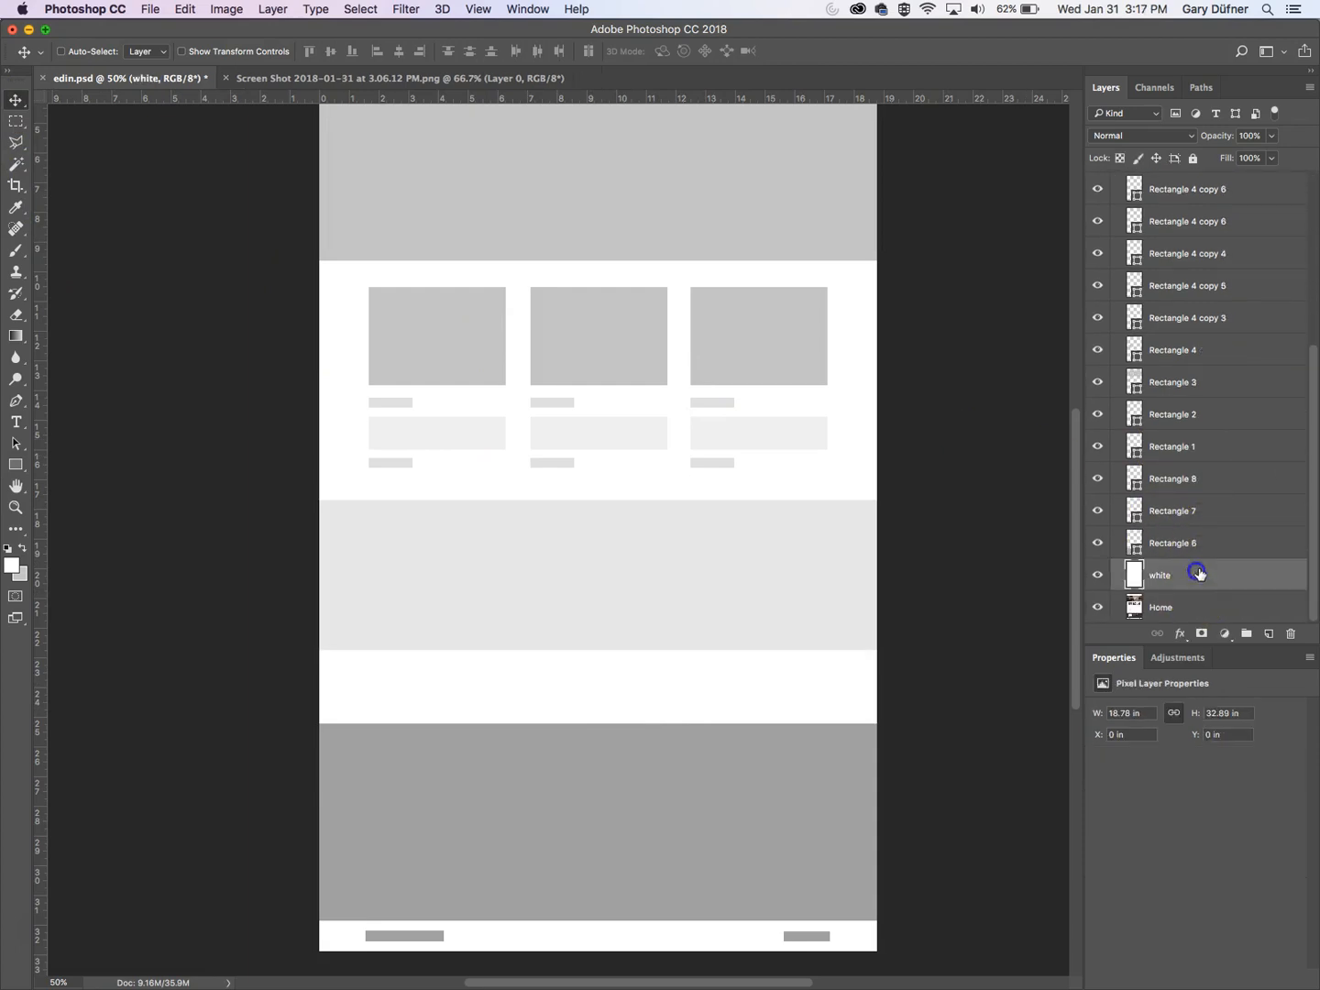
pyautogui.click(1270, 137)
pyautogui.moveTo(1238, 158); pyautogui.dragTo(1229, 157)
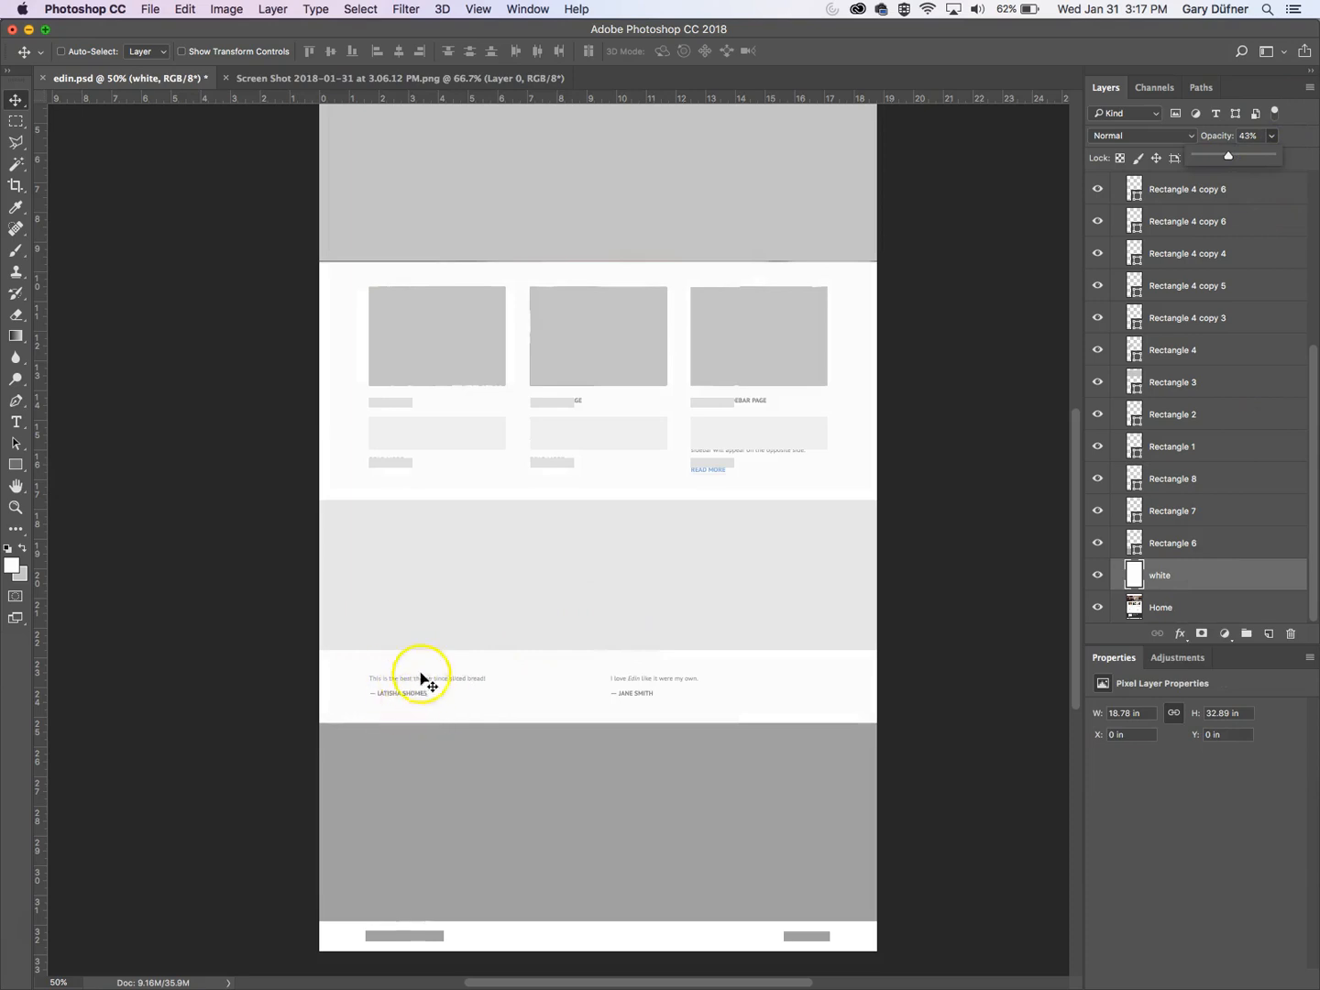
# - Draw a rectangle of about 291 × 70 px over the first testimonial, and undo a trial rectangle drawn over the second
pyautogui.click(14, 466)
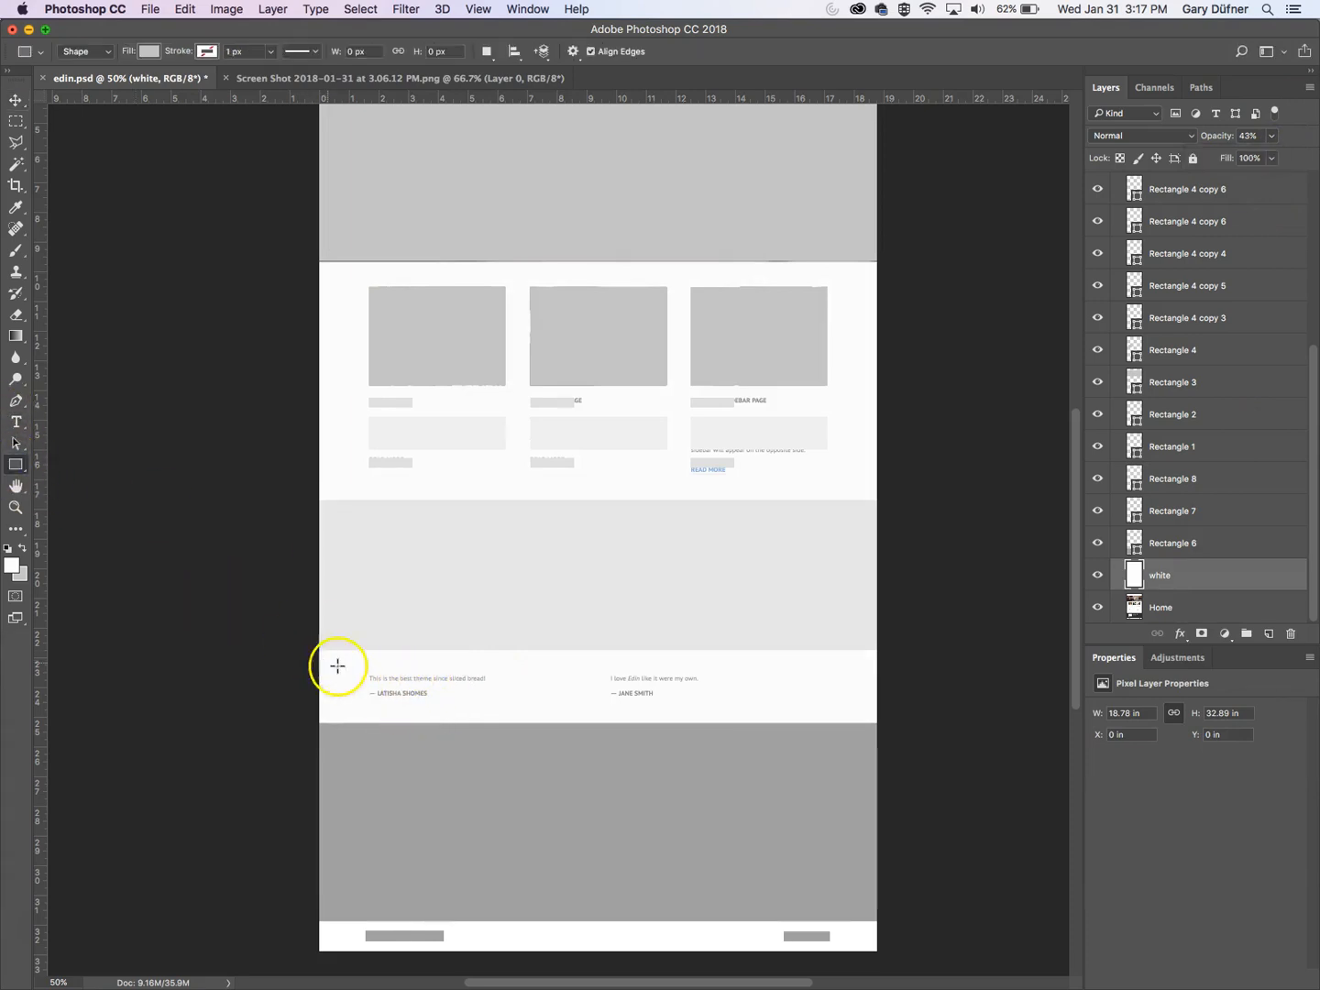
pyautogui.moveTo(367, 672); pyautogui.dragTo(487, 702)
pyautogui.moveTo(609, 674); pyautogui.dragTo(718, 704)
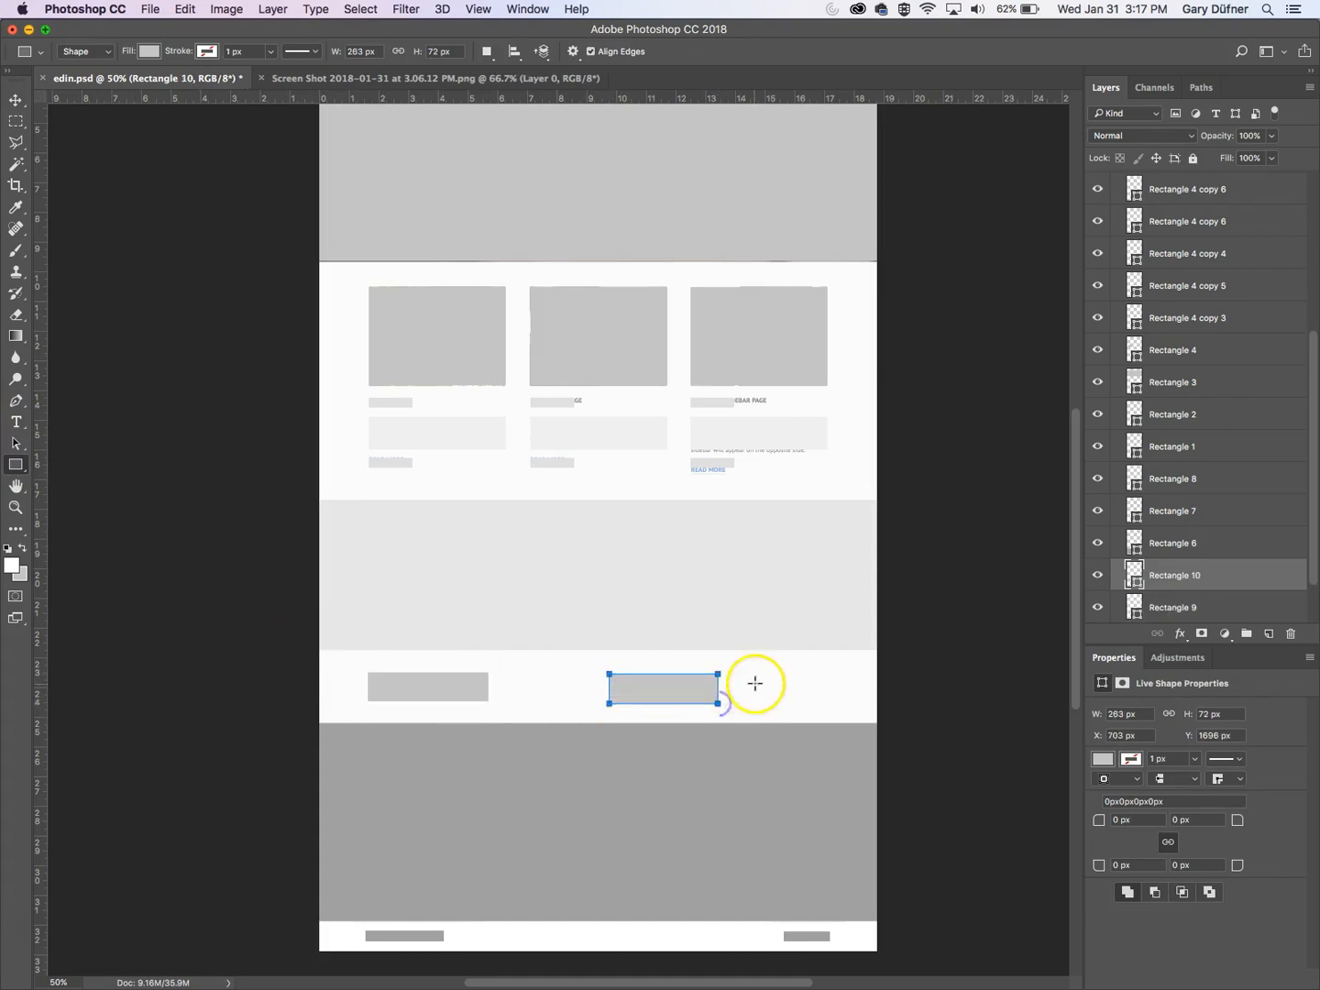
pyautogui.press('super+z')
pyautogui.click(15, 99)
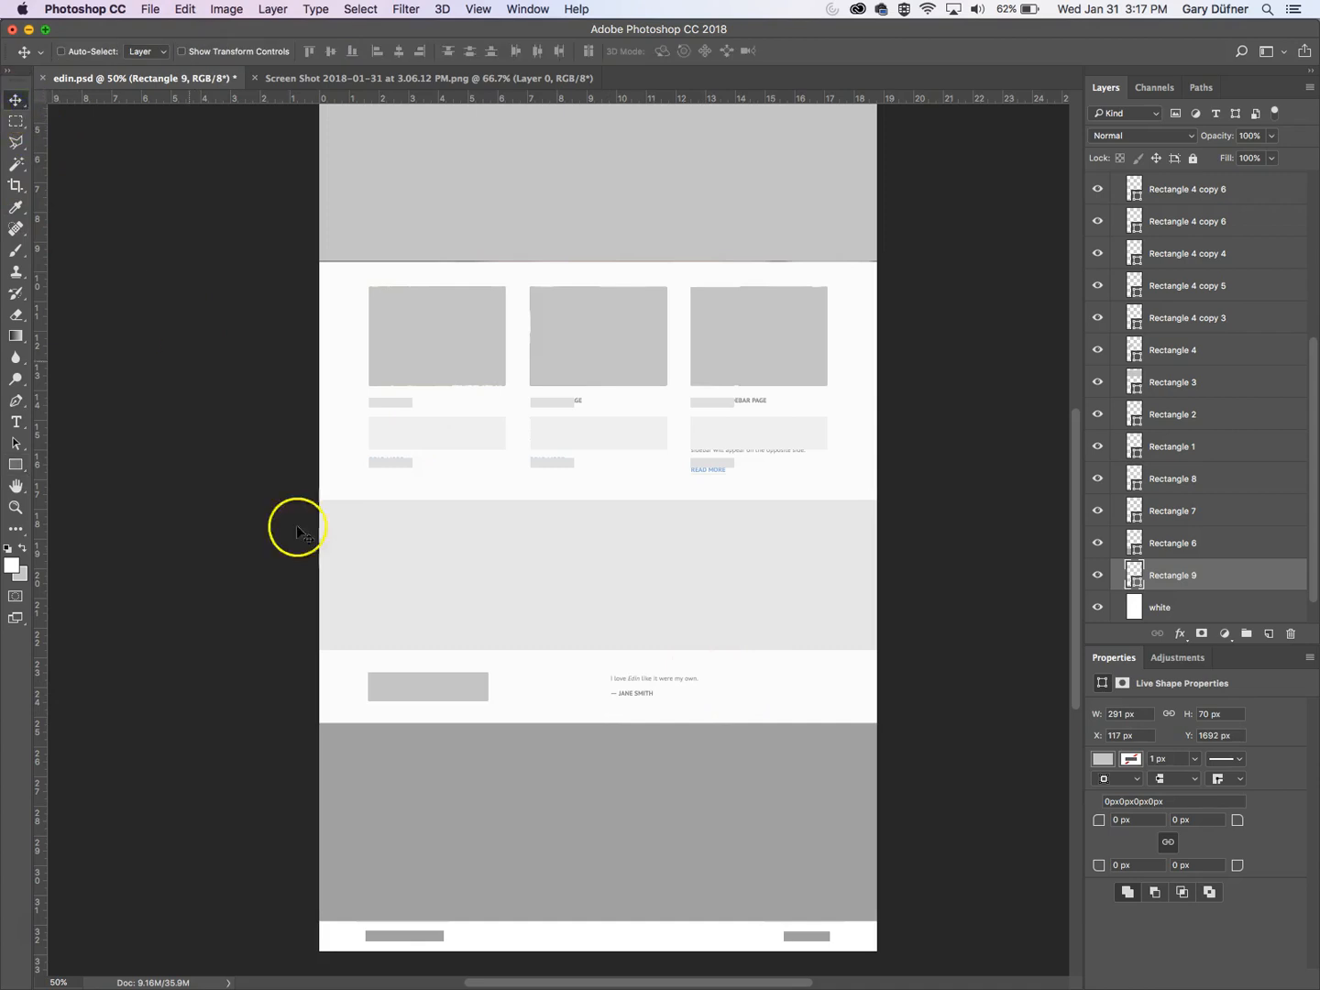
# - Duplicate the first testimonial's rectangle over the second testimonial, and shift both rectangles right together to X 239 px
pyautogui.rightClick(433, 686)
pyautogui.click(439, 691)
pyautogui.moveTo(447, 686); pyautogui.dragTo(677, 689)
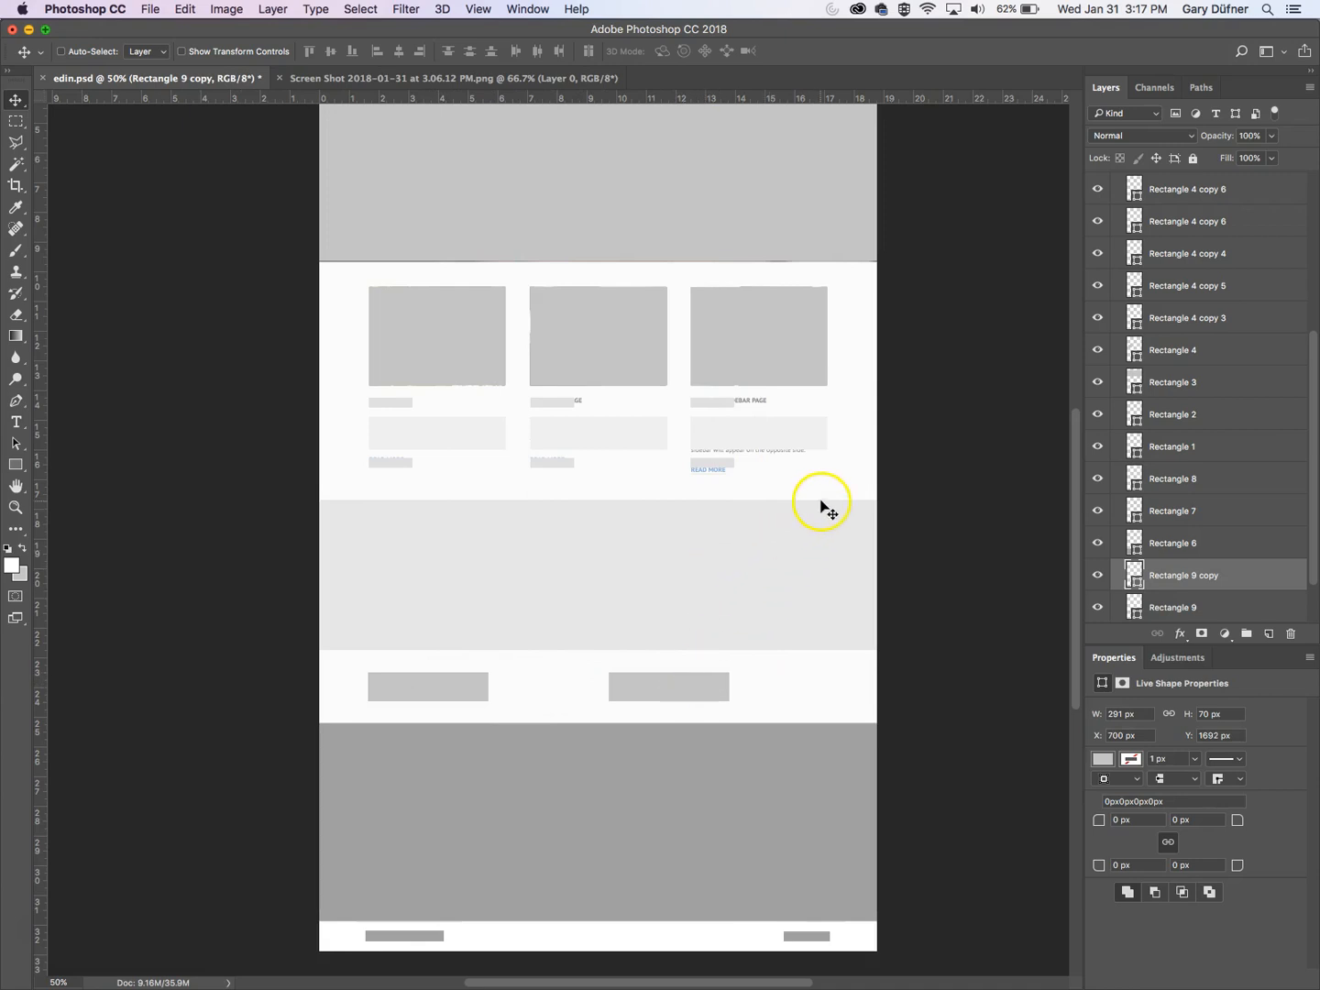
pyautogui.scroll(-1, 1226, 540)
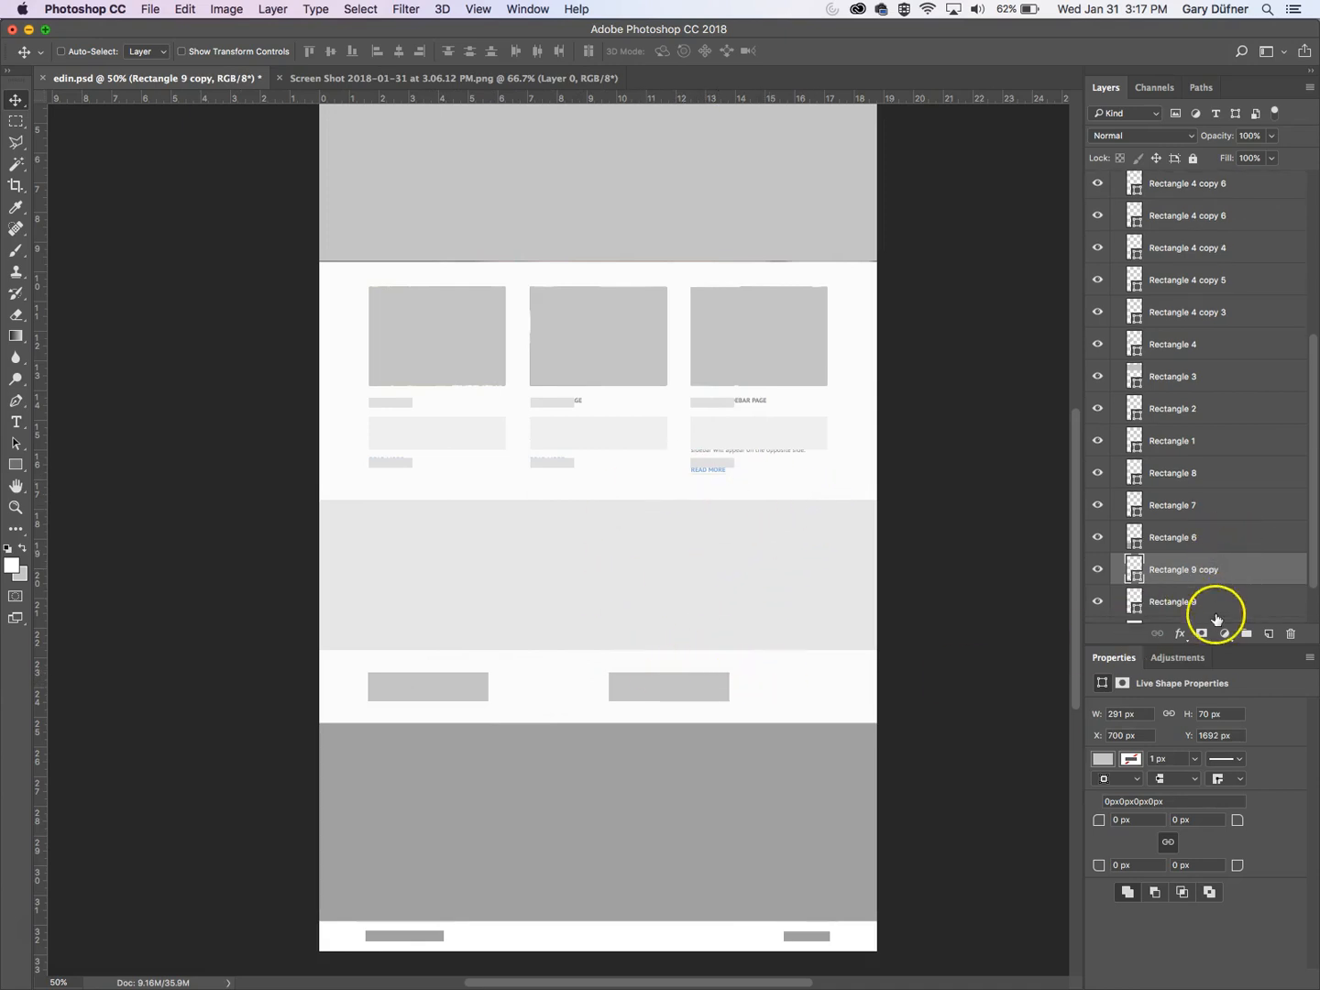
pyautogui.keyDown('shift'); pyautogui.click(1216, 606); pyautogui.keyUp('shift')
pyautogui.moveTo(484, 607); pyautogui.dragTo(521, 611)
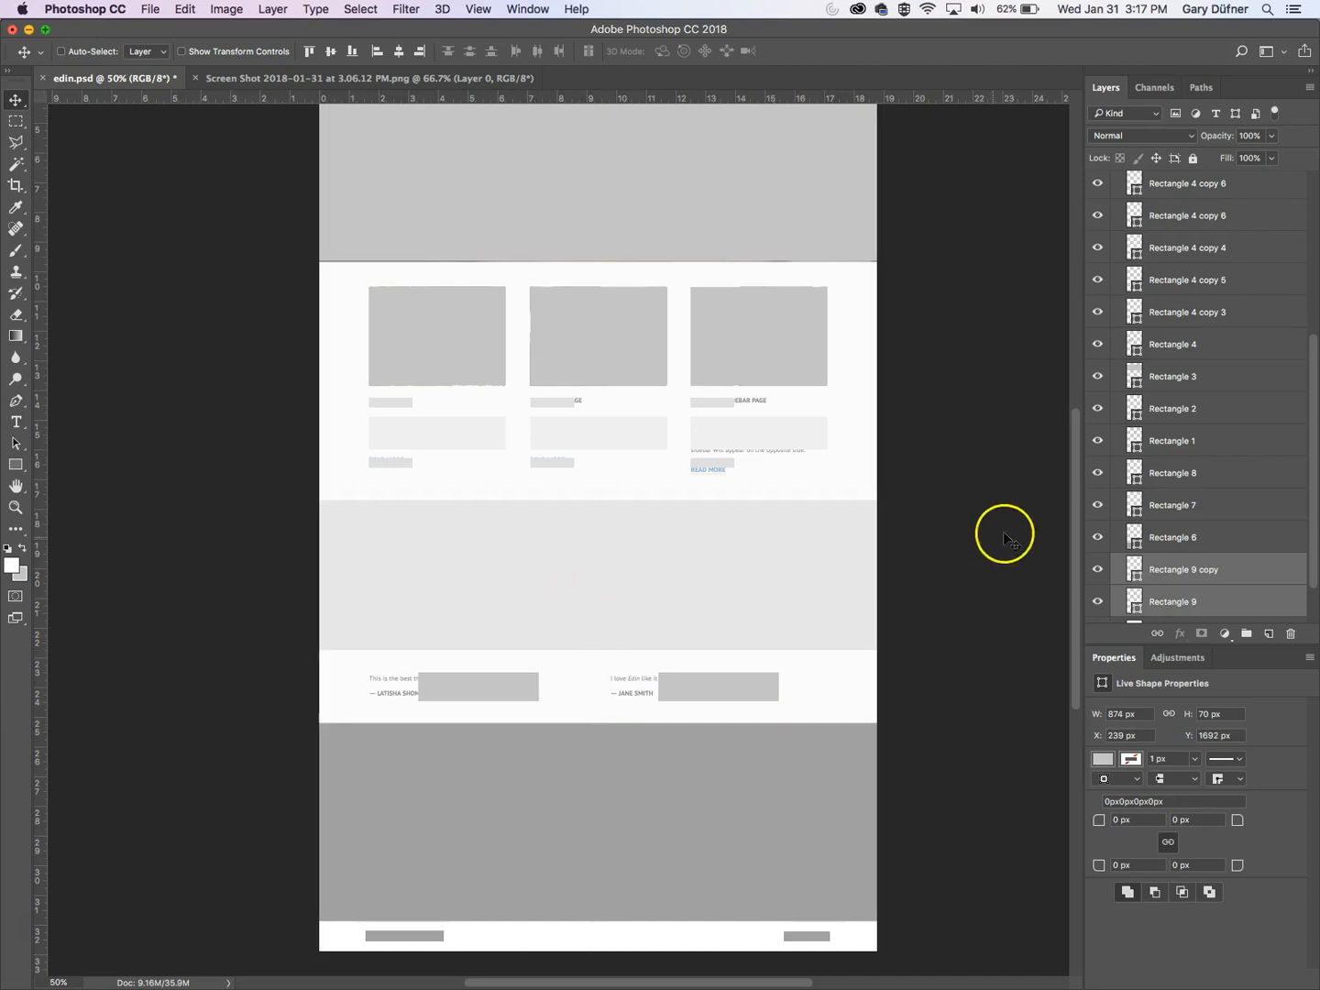
# - Raise the white layer's opacity to preview the wireframe without the screenshot, and lower it again
pyautogui.scroll(-2, 1226, 532)
pyautogui.click(1206, 575)
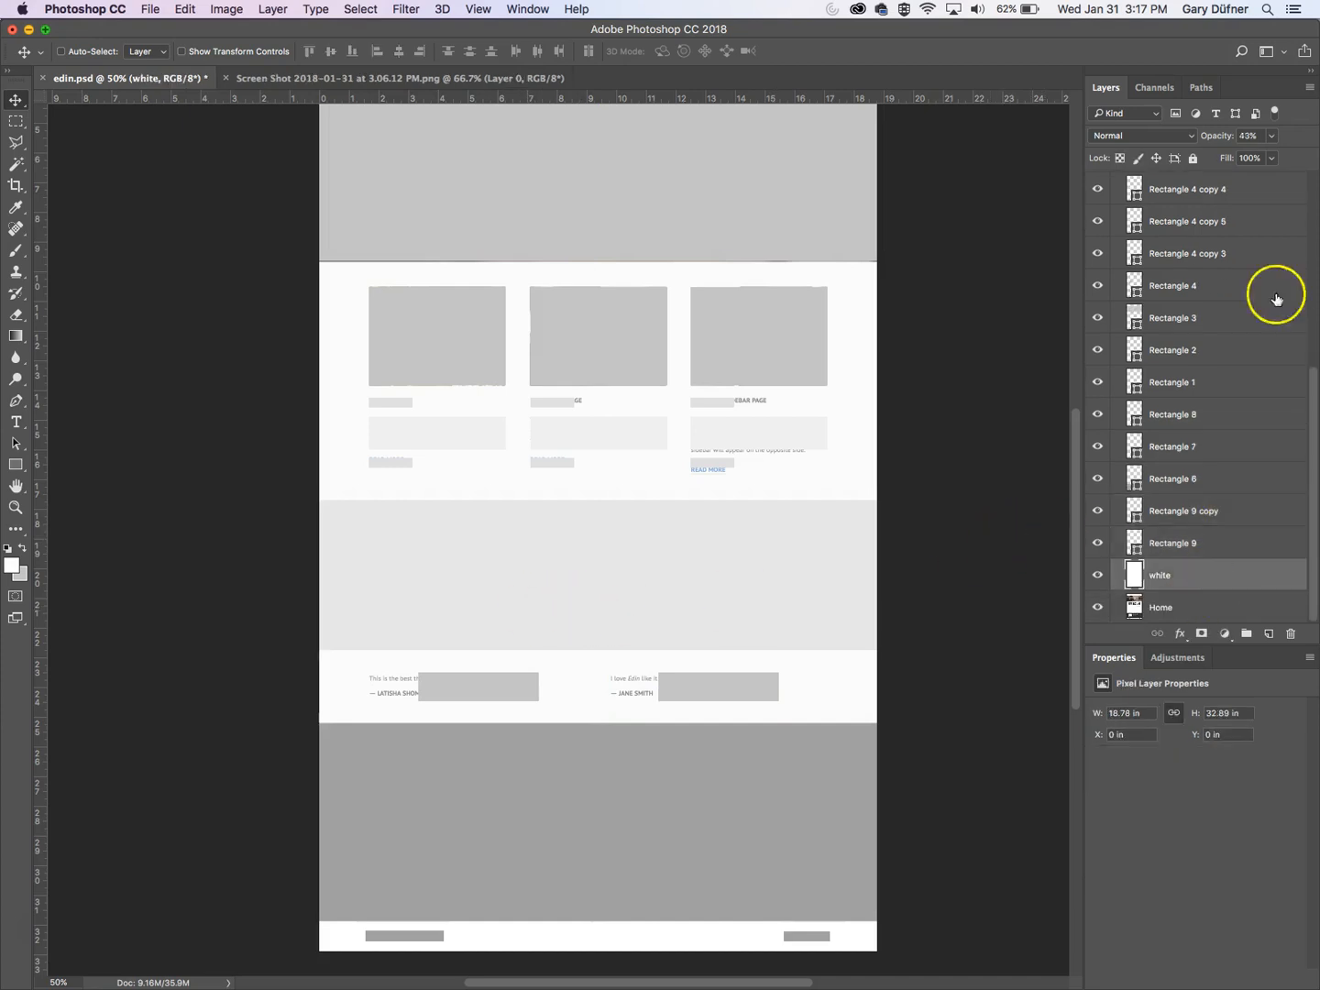
pyautogui.click(1271, 136)
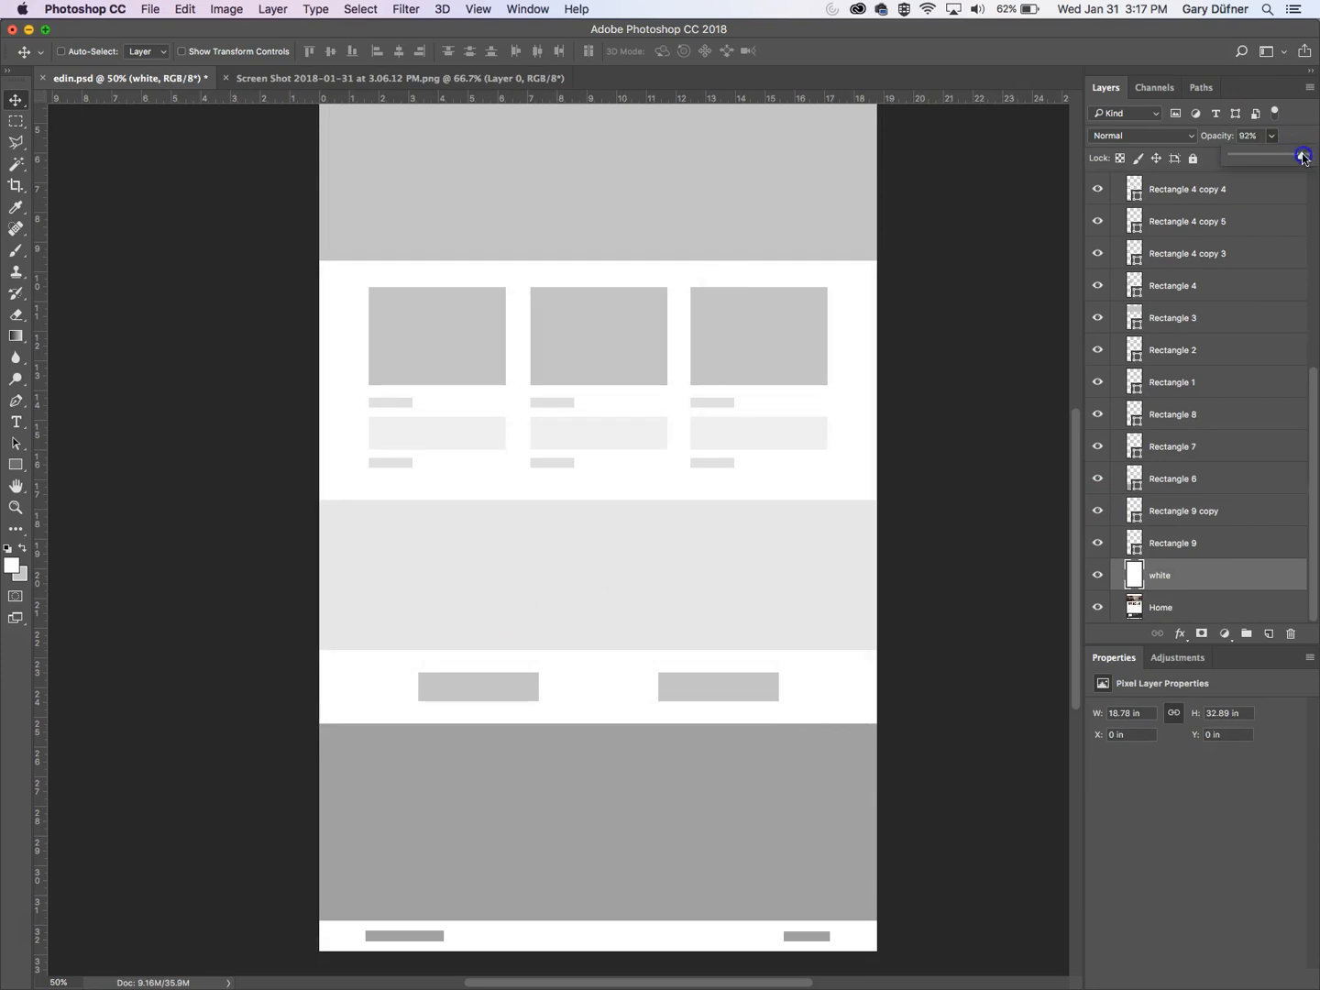
pyautogui.moveTo(1271, 156); pyautogui.dragTo(1266, 157)
# - Select the light full-width rectangle, Rectangle 5, and hide it to uncover the text columns beneath
pyautogui.rightClick(664, 566)
pyautogui.click(697, 567)
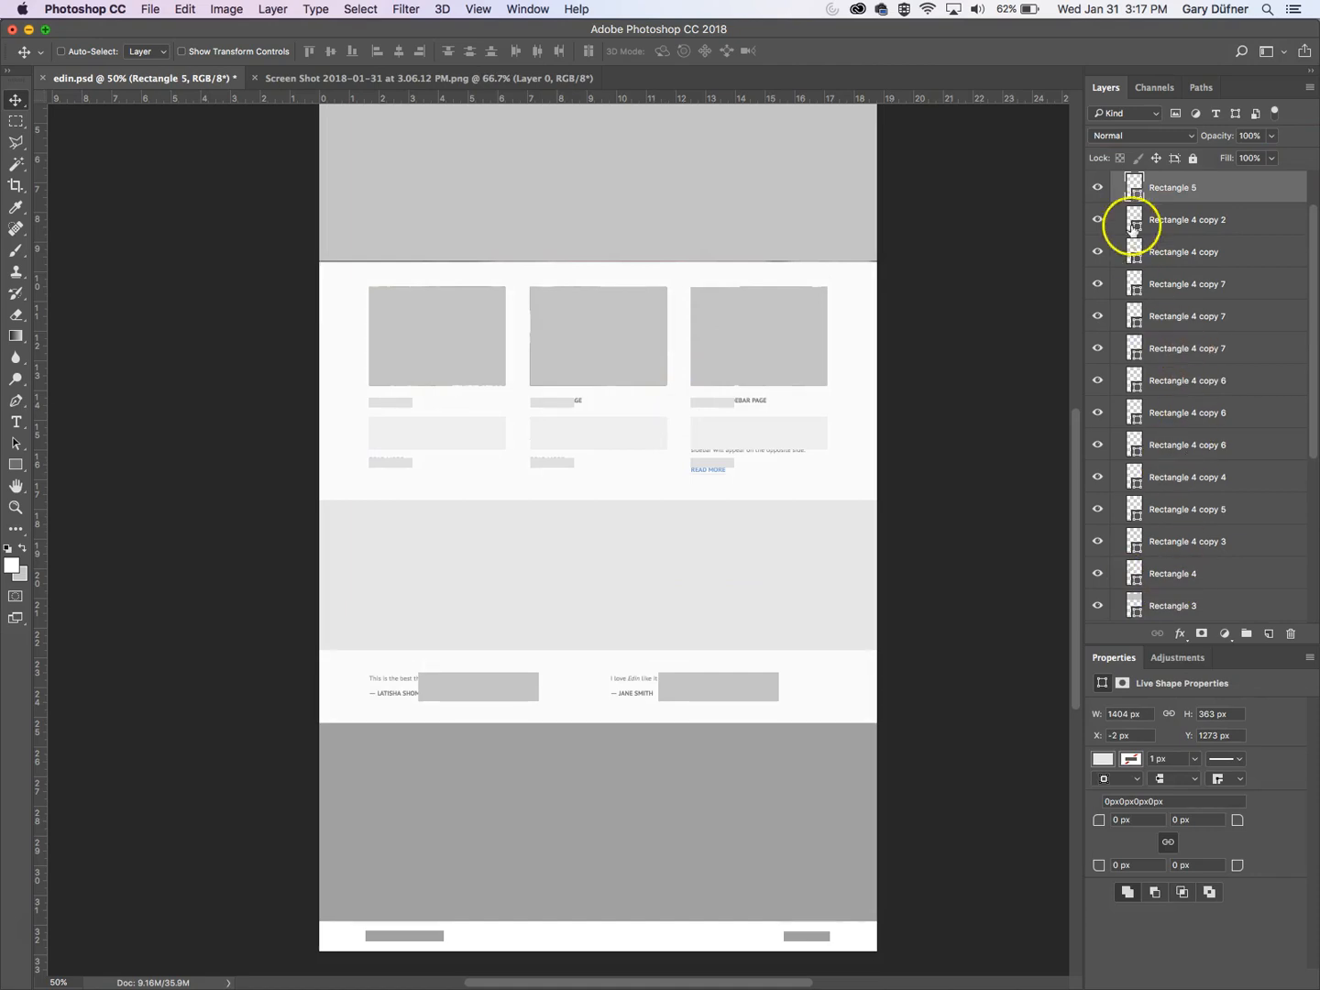
pyautogui.click(1098, 186)
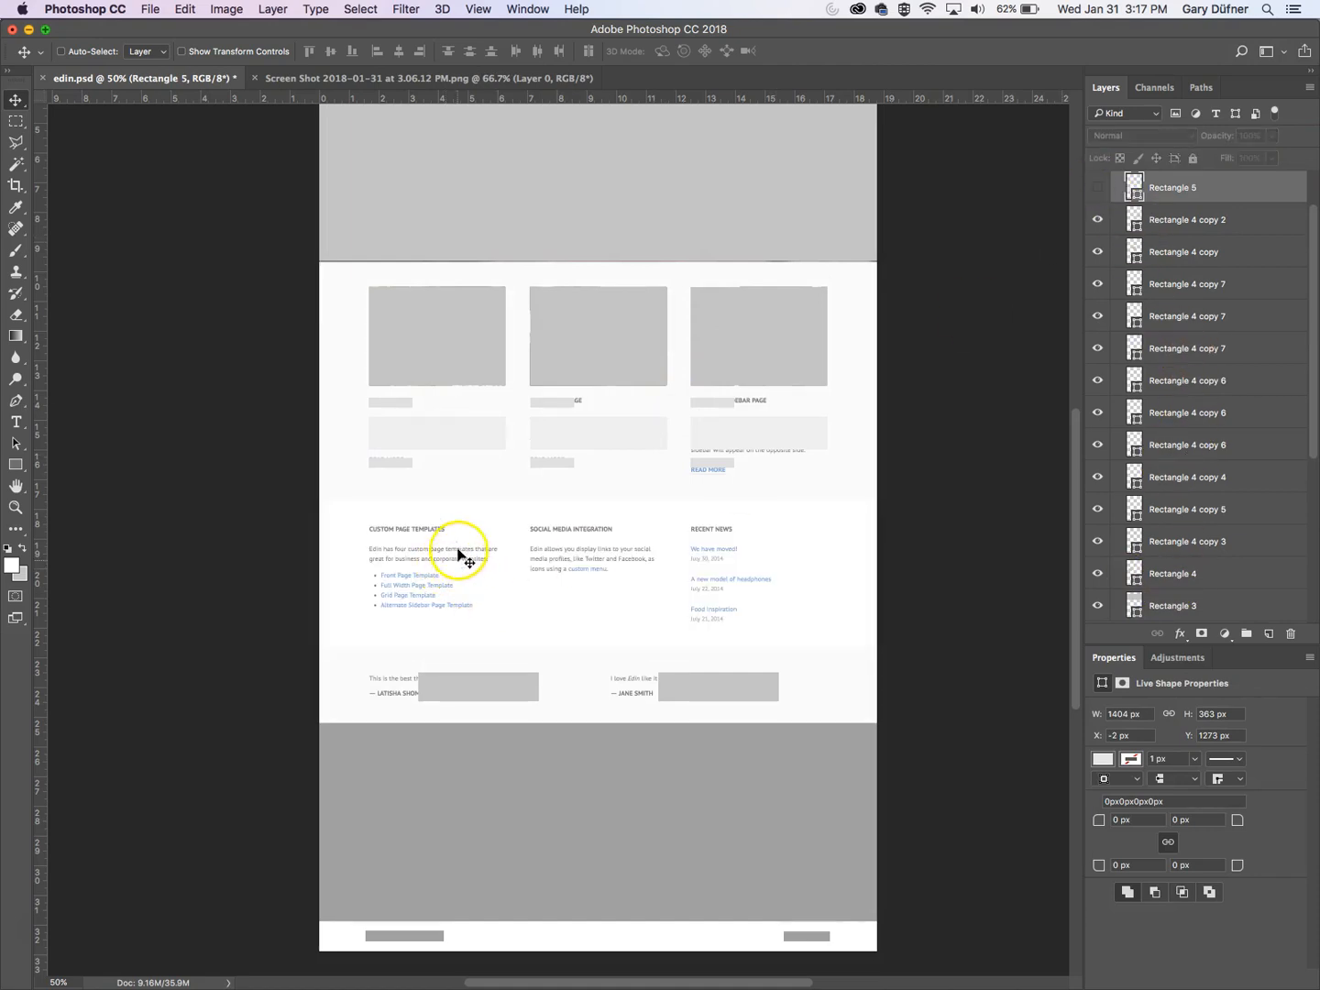
# - Draw rectangles of about 321 × 225, 324 × 139 and 200 × 258 px over the page templates, social media and recent news columns
pyautogui.click(14, 465)
pyautogui.moveTo(368, 524); pyautogui.dragTo(500, 616)
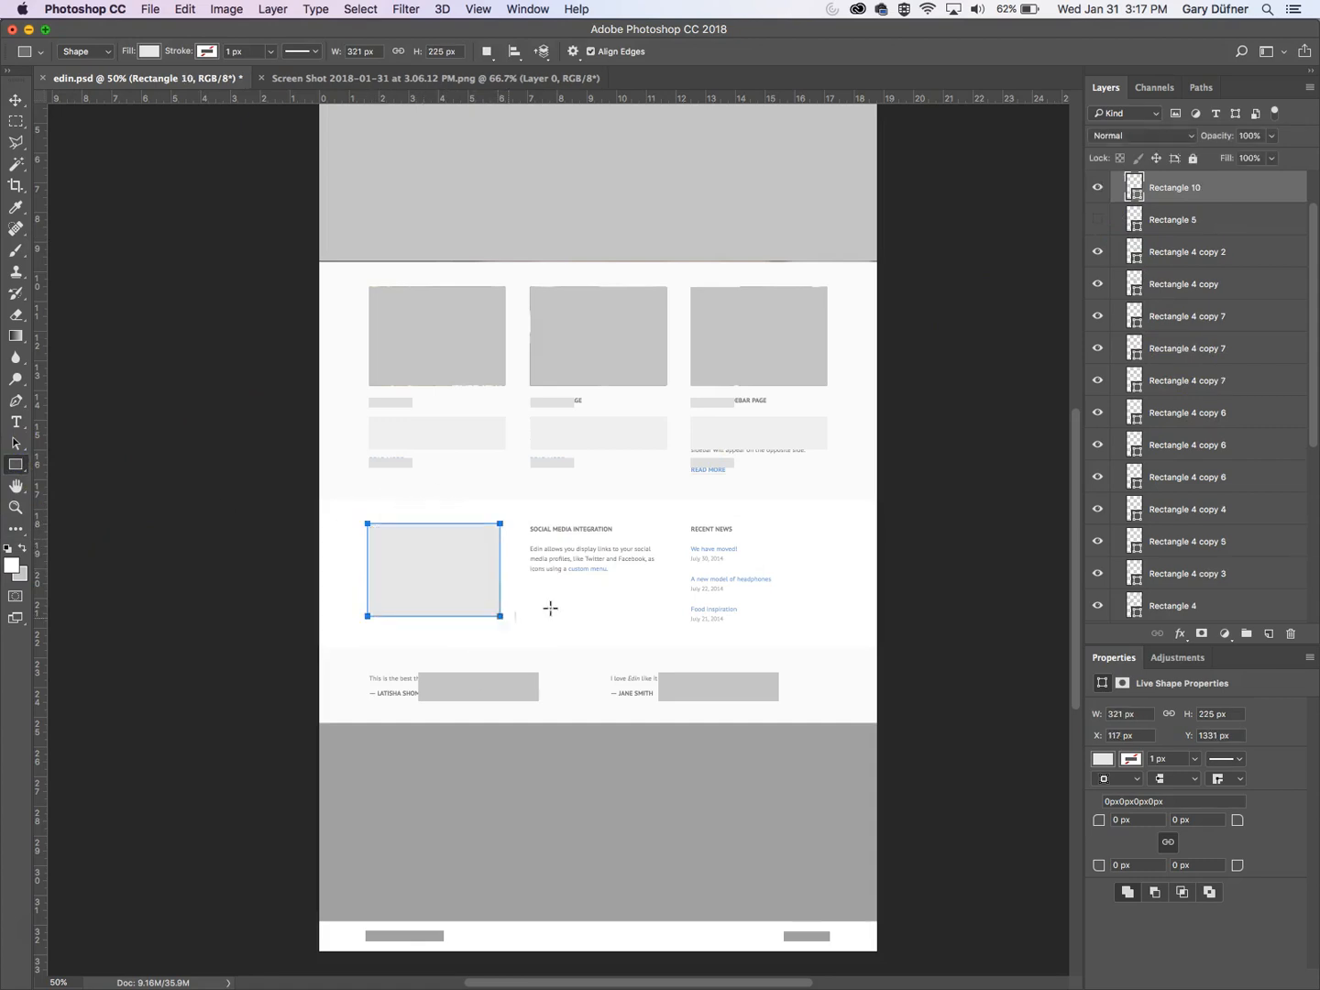
pyautogui.moveTo(529, 524); pyautogui.dragTo(662, 581)
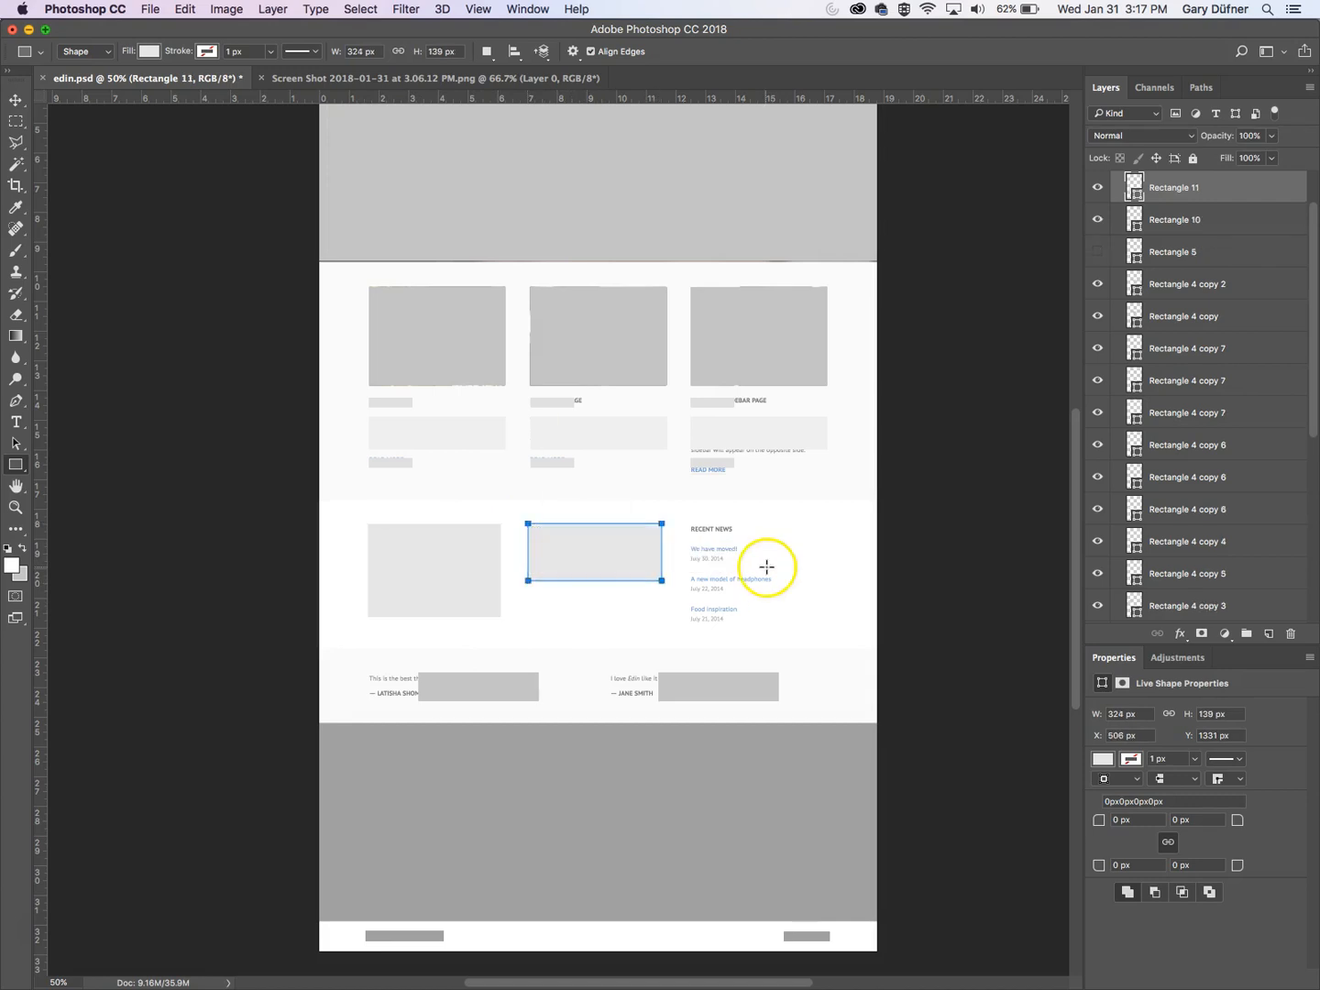
pyautogui.moveTo(690, 524); pyautogui.dragTo(772, 631)
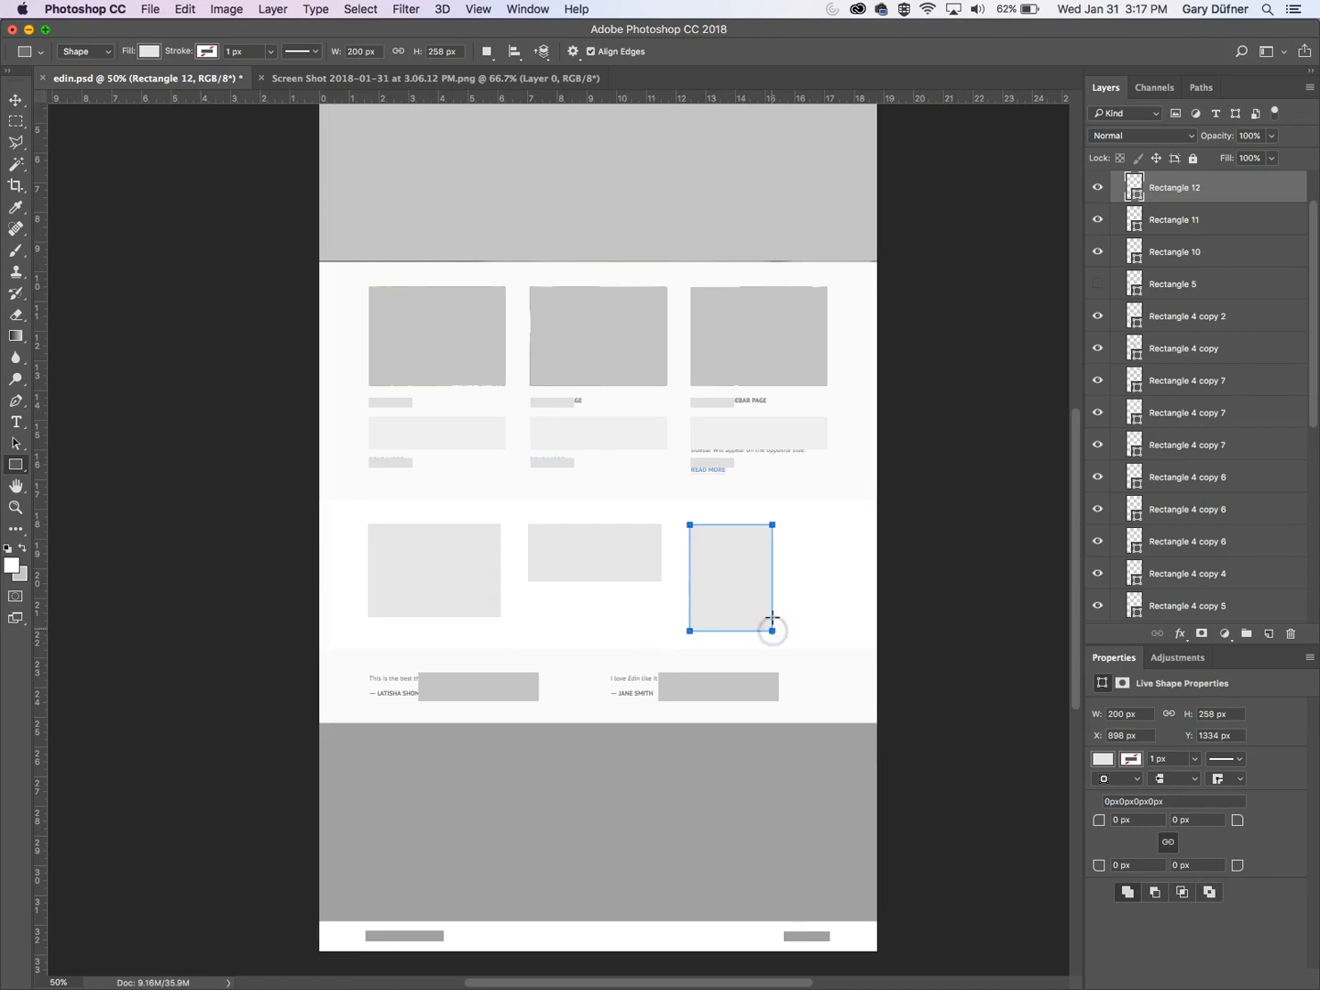
# - Show Rectangle 5 again and set the fill of the page templates column's rectangle to #f6f6f6
pyautogui.click(15, 99)
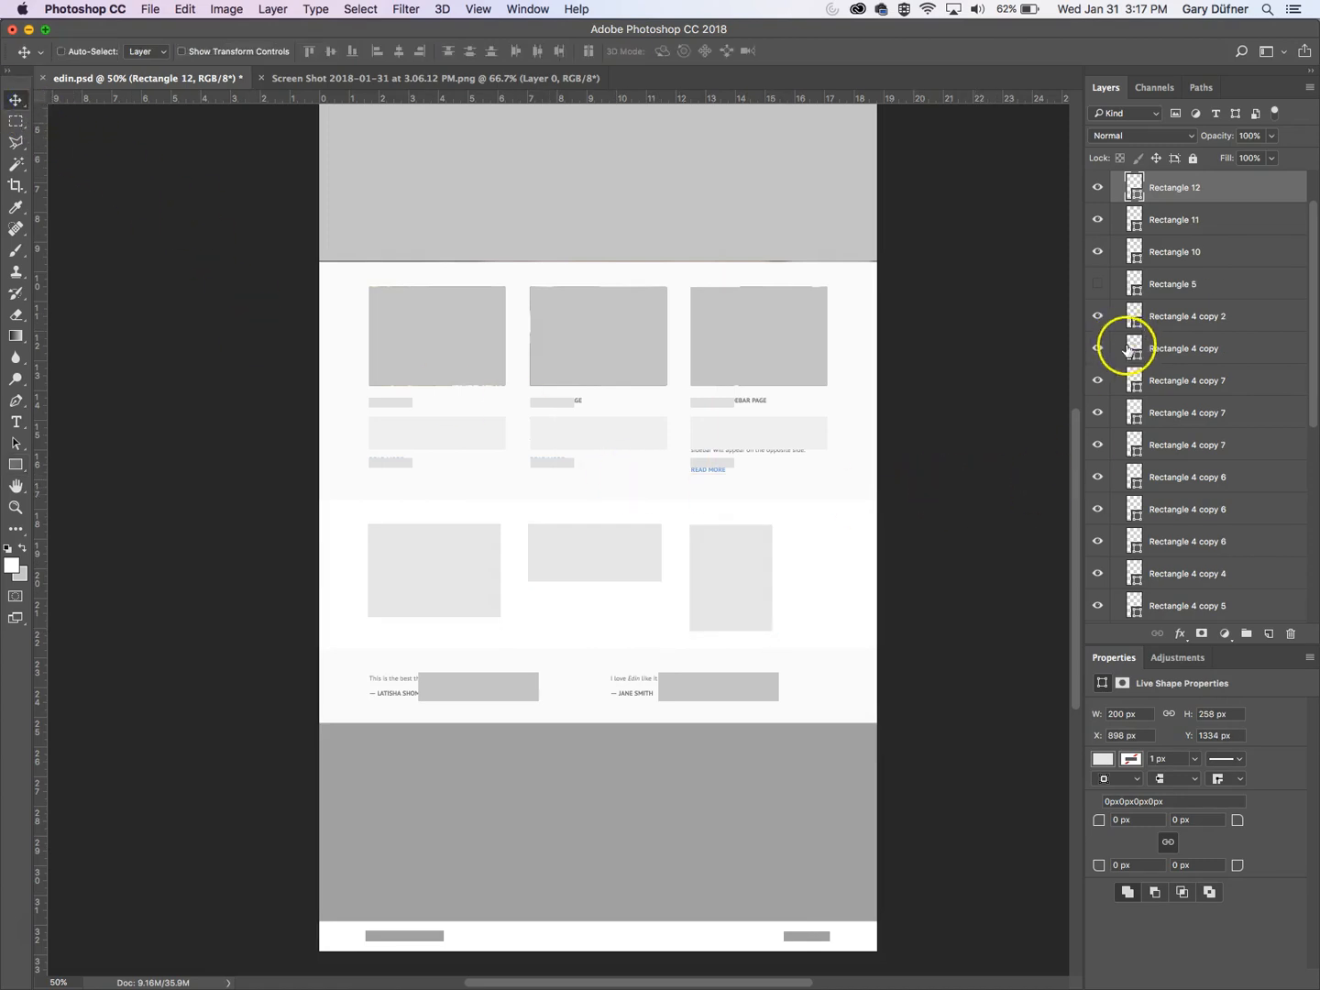
pyautogui.click(1099, 285)
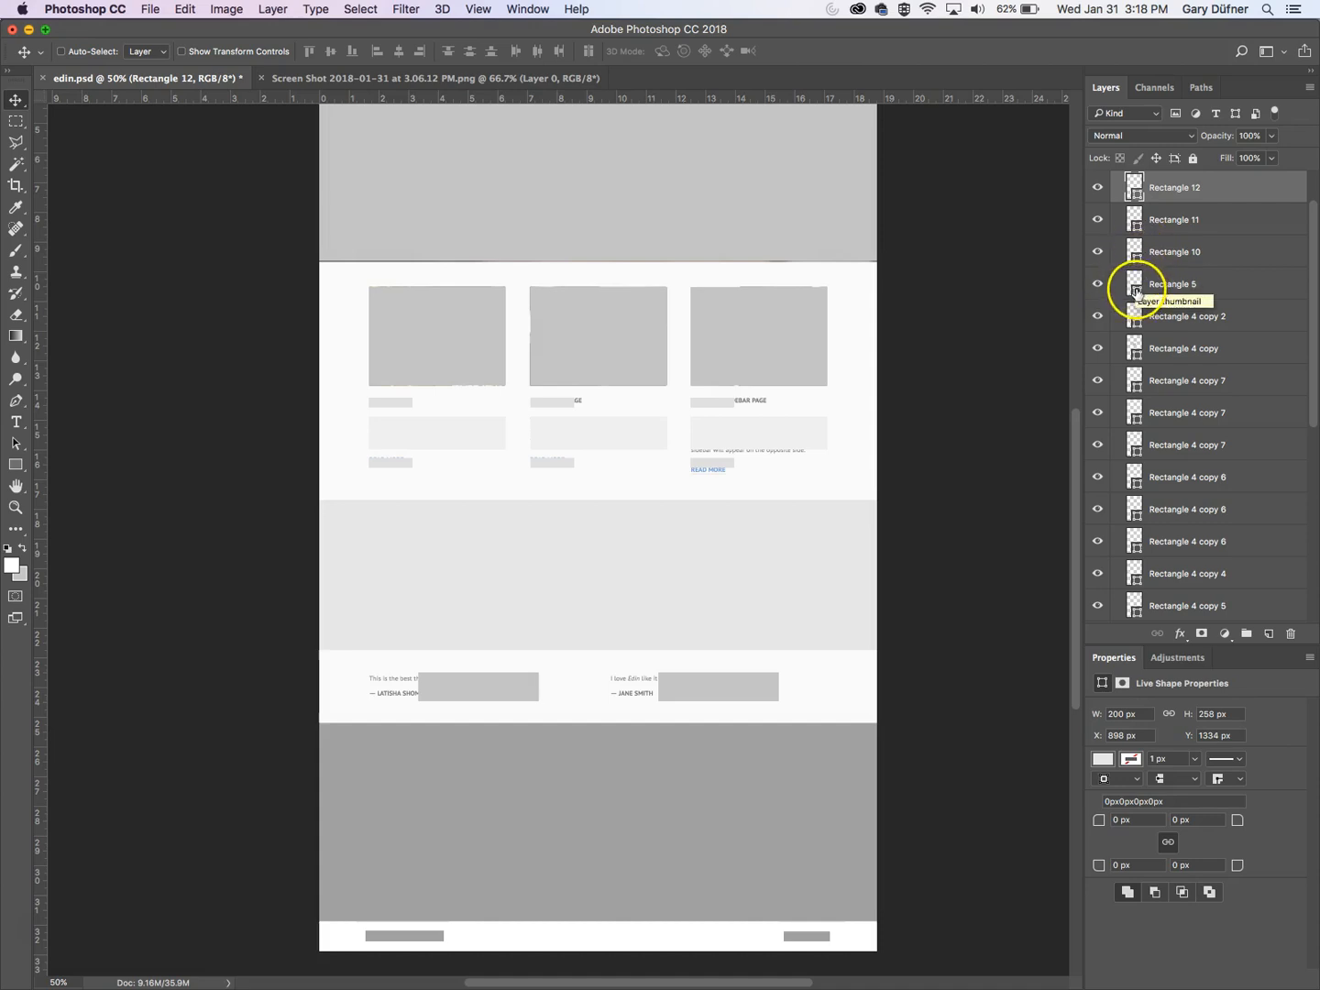
pyautogui.click(1134, 260)
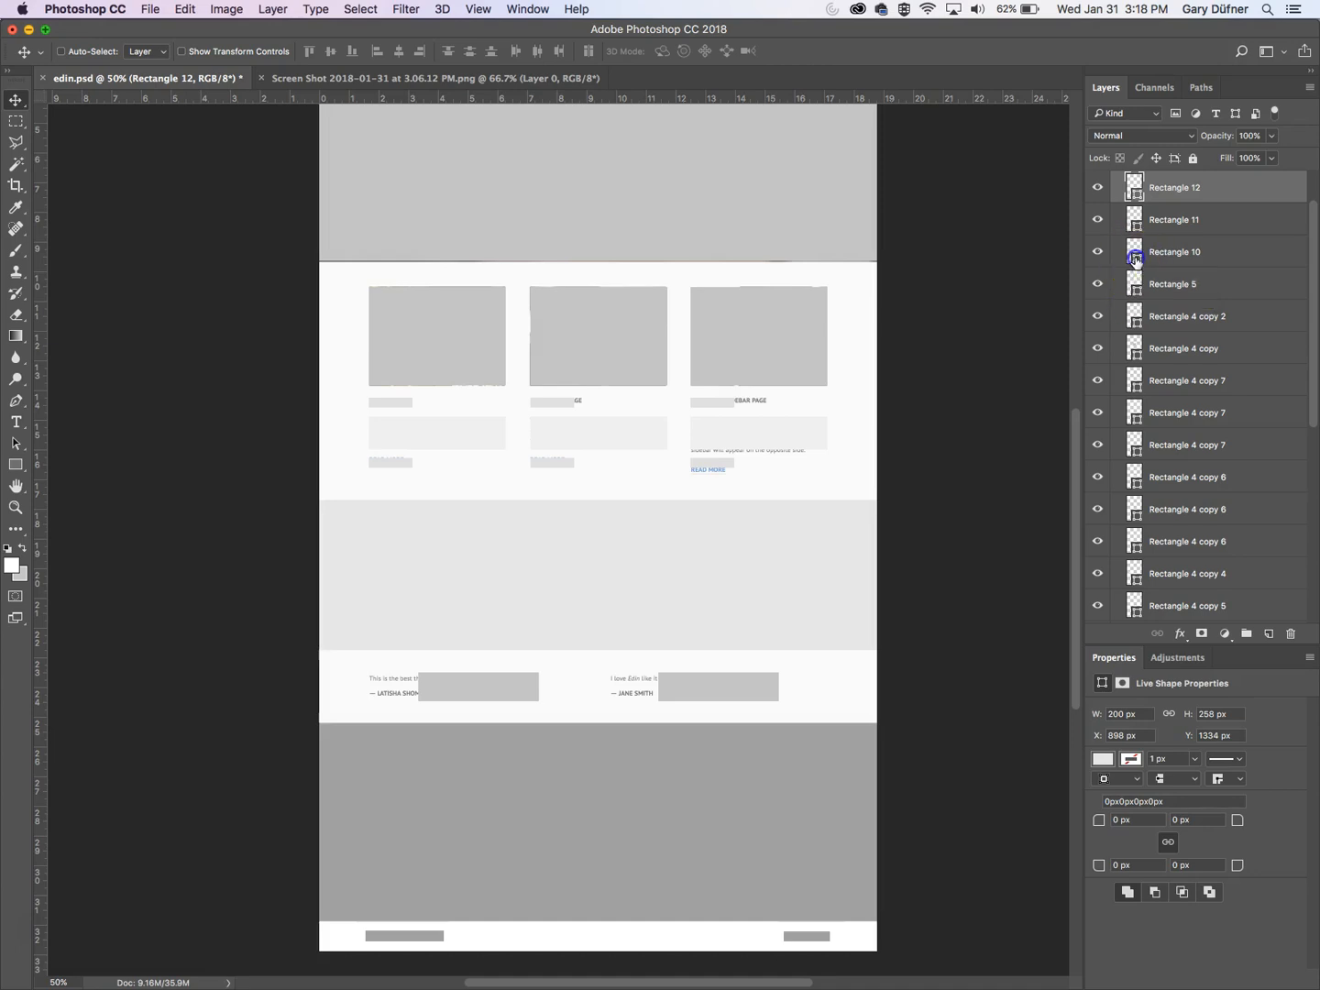
pyautogui.doubleClick(1135, 261)
pyautogui.click(416, 153)
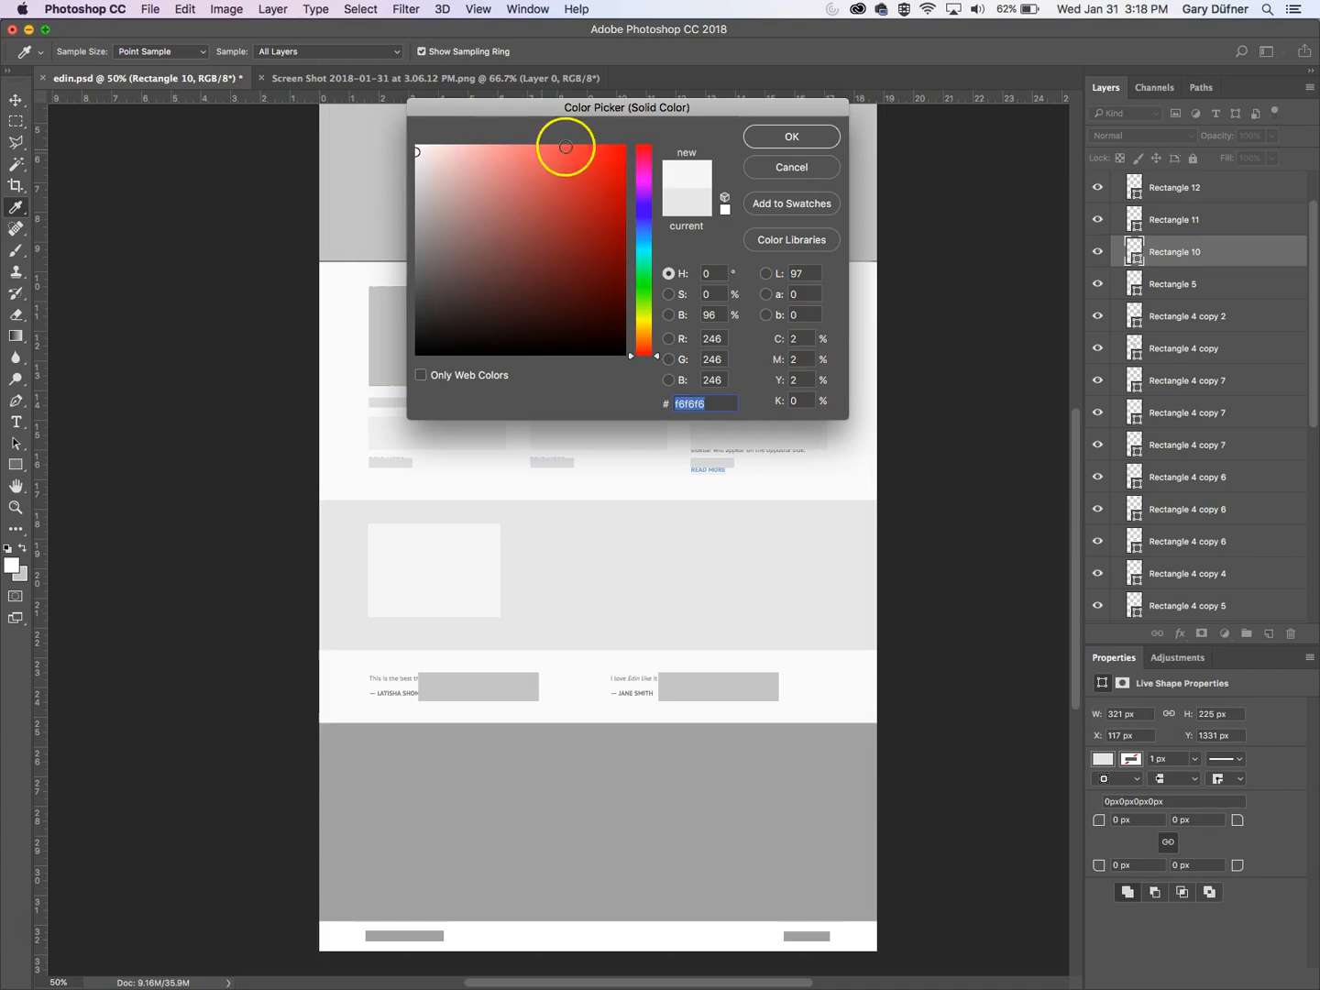
pyautogui.click(785, 140)
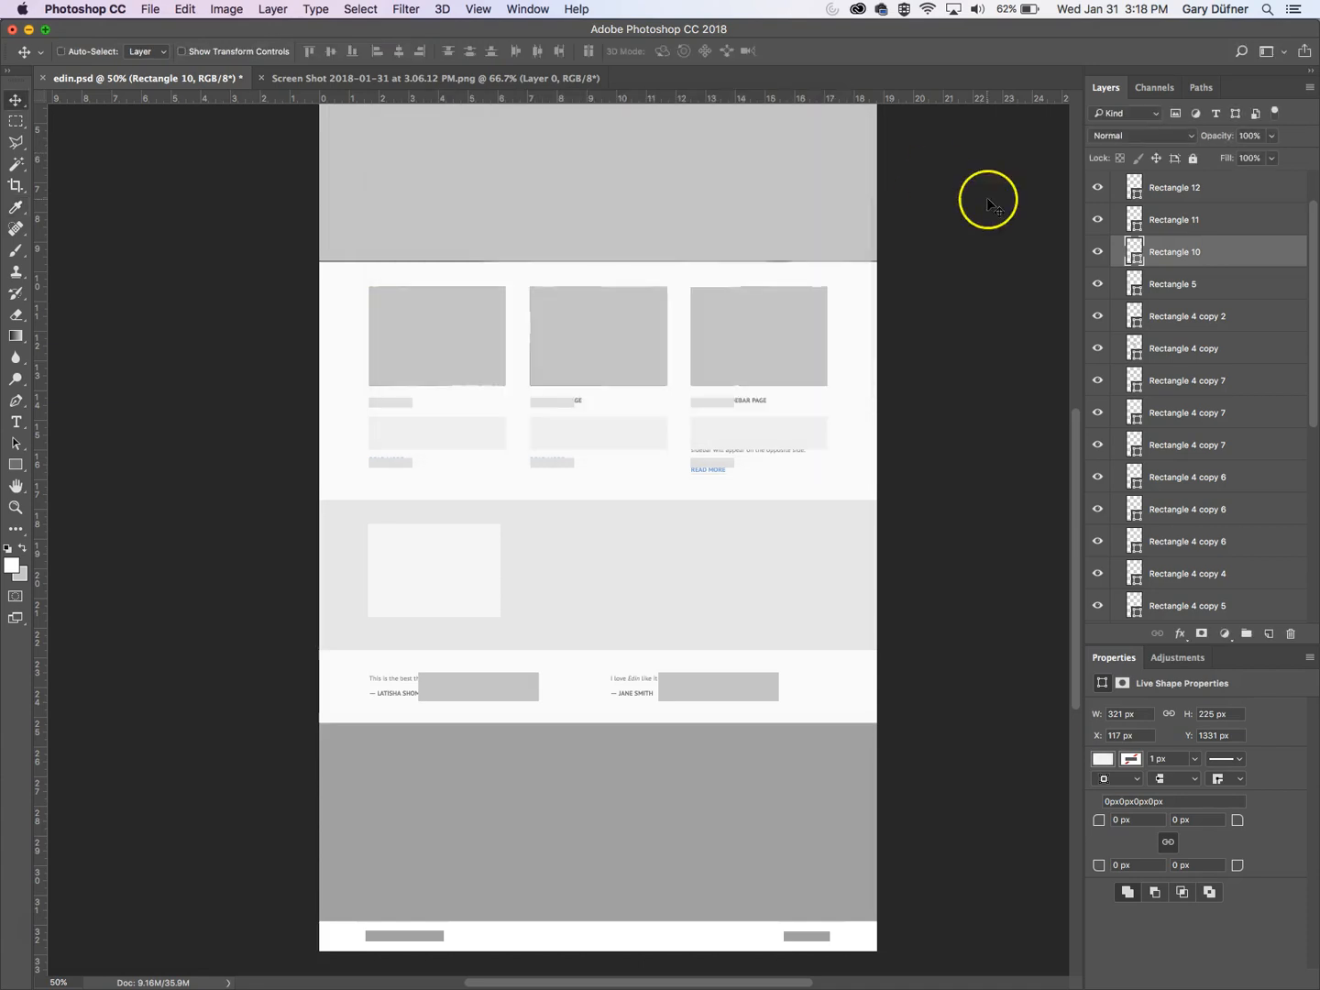
# - Fill the social media and recent news columns' rectangles with #f6f6f6 sampled from the already lightened rectangles
pyautogui.doubleClick(1137, 228)
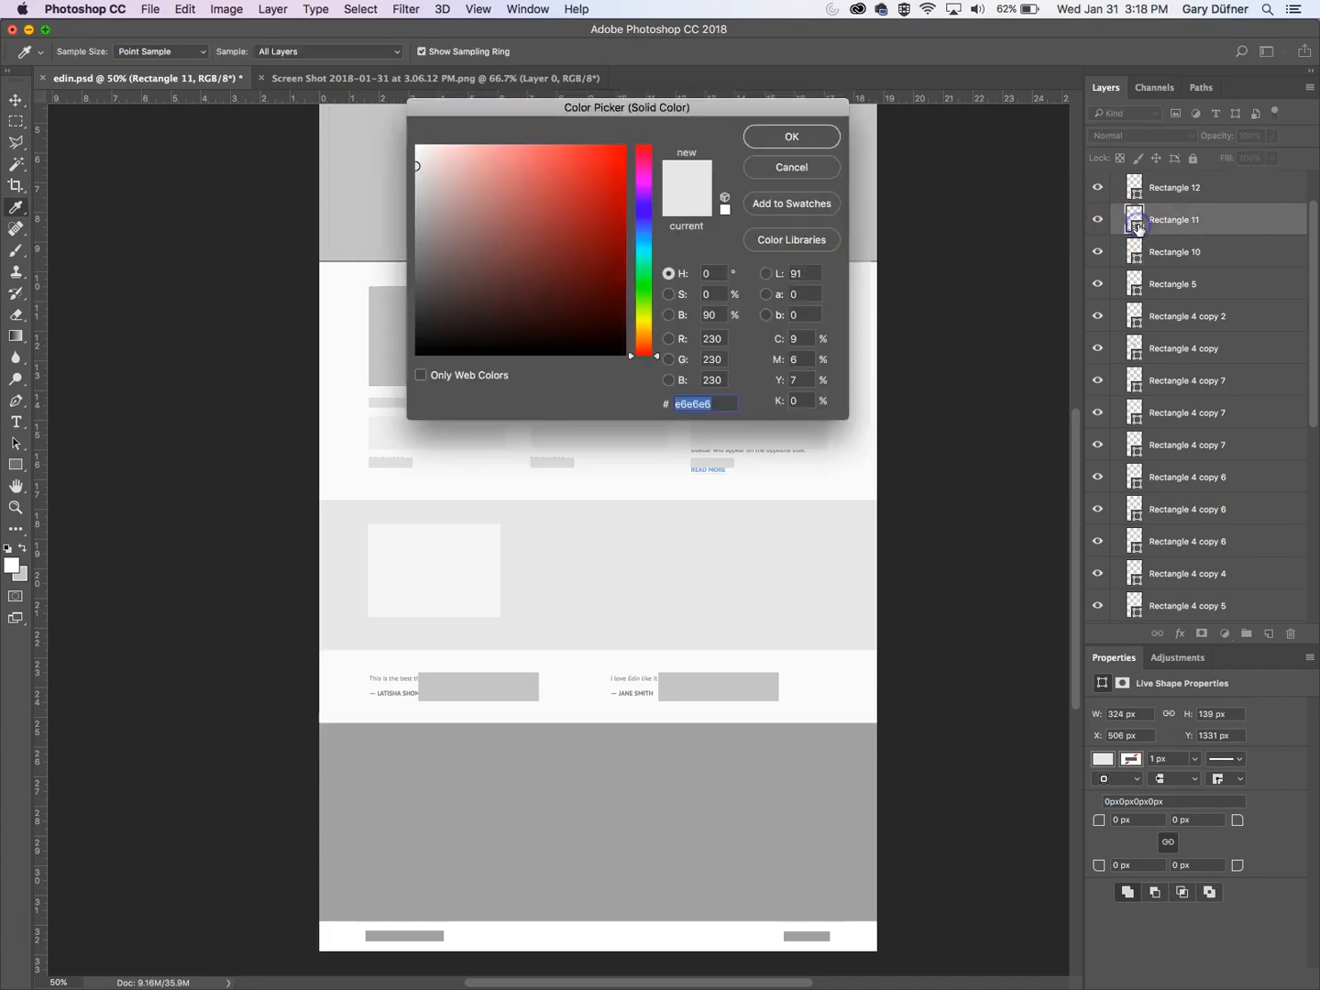
pyautogui.click(432, 561)
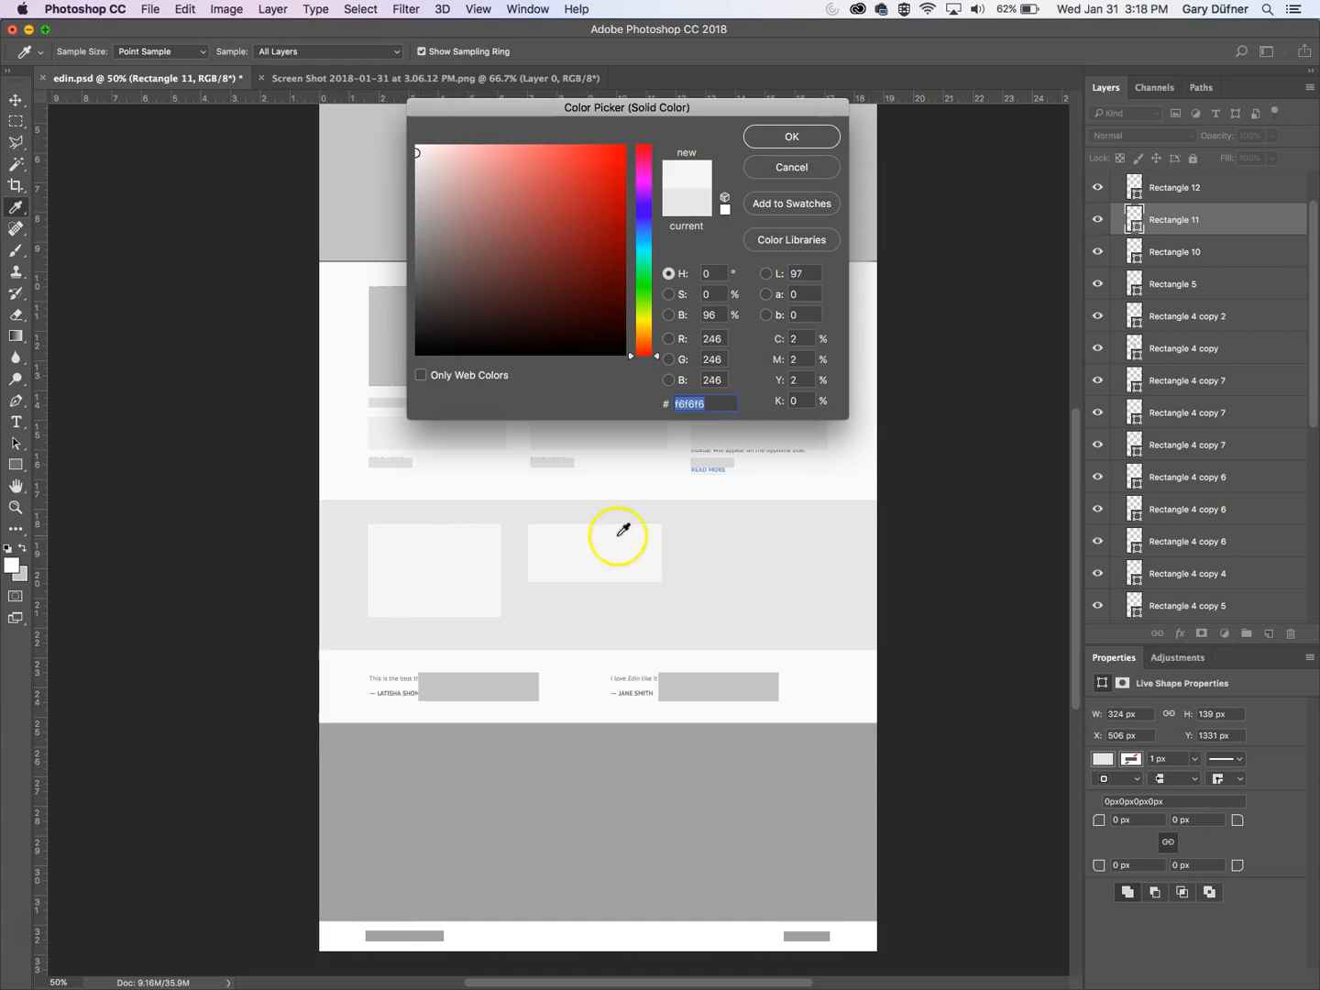
pyautogui.click(806, 136)
pyautogui.click(1139, 190)
pyautogui.doubleClick(1137, 191)
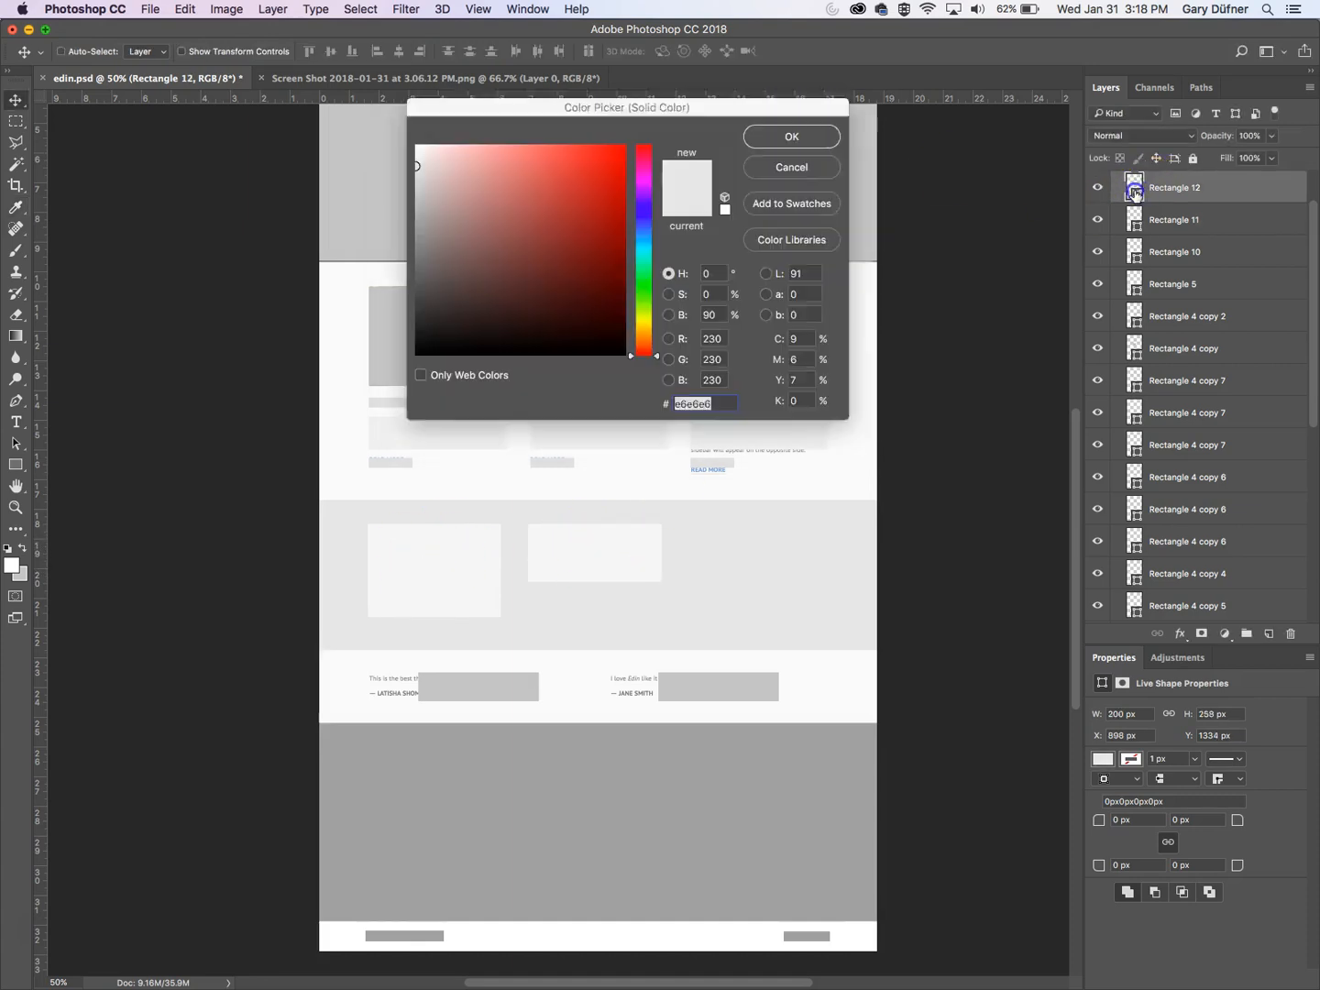
pyautogui.click(573, 551)
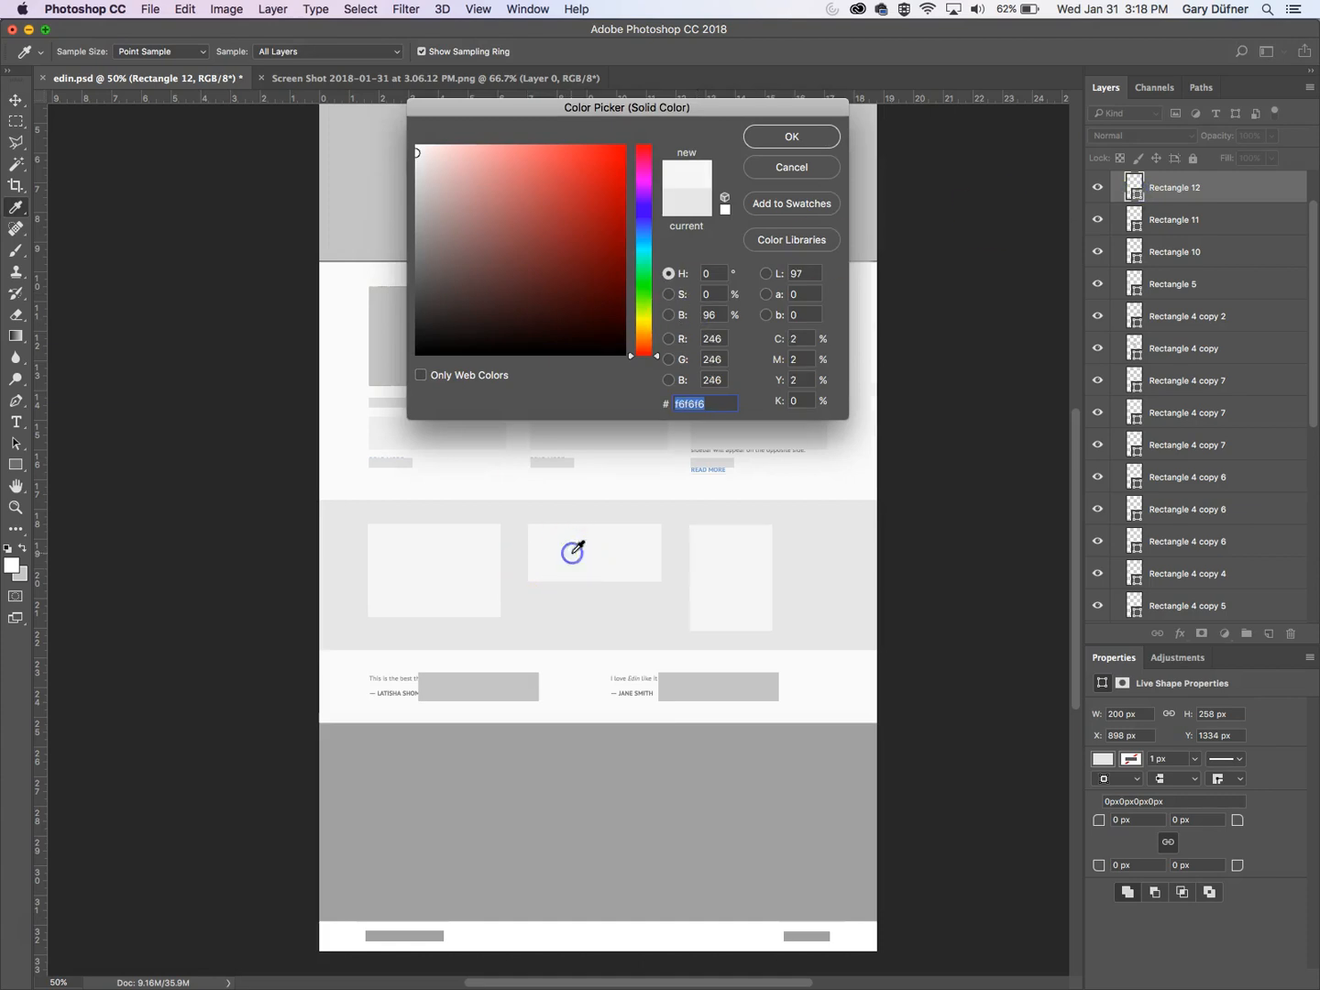
pyautogui.click(779, 133)
# - Duplicate the Home screenshot layer and move the copy above all rectangles in the Home group
pyautogui.moveTo(816, 468); pyautogui.dragTo(755, 559)
pyautogui.scroll(-6, 1192, 394)
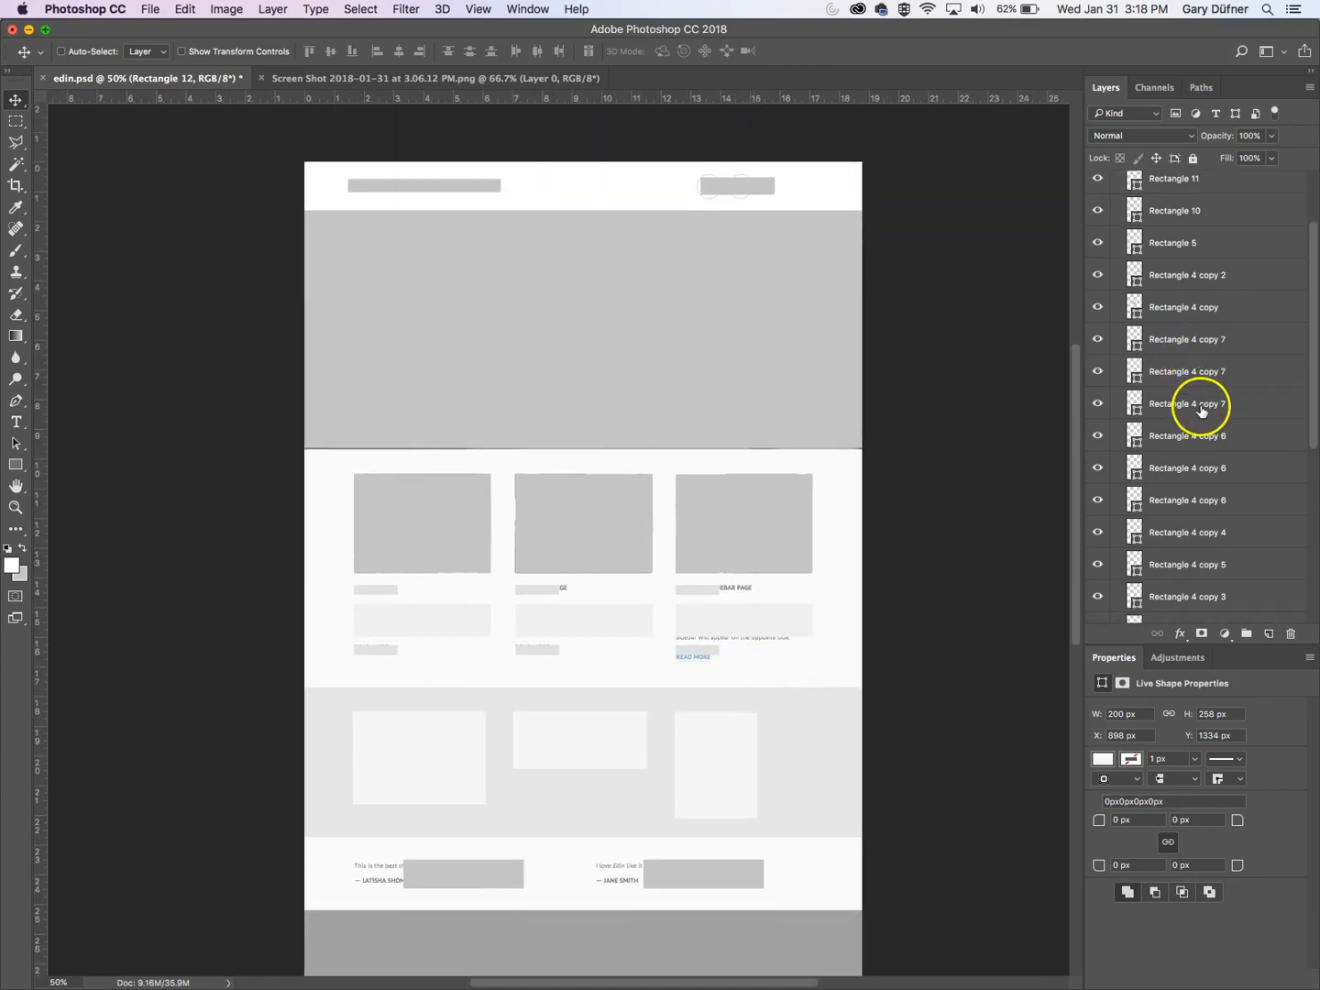
pyautogui.click(1193, 607)
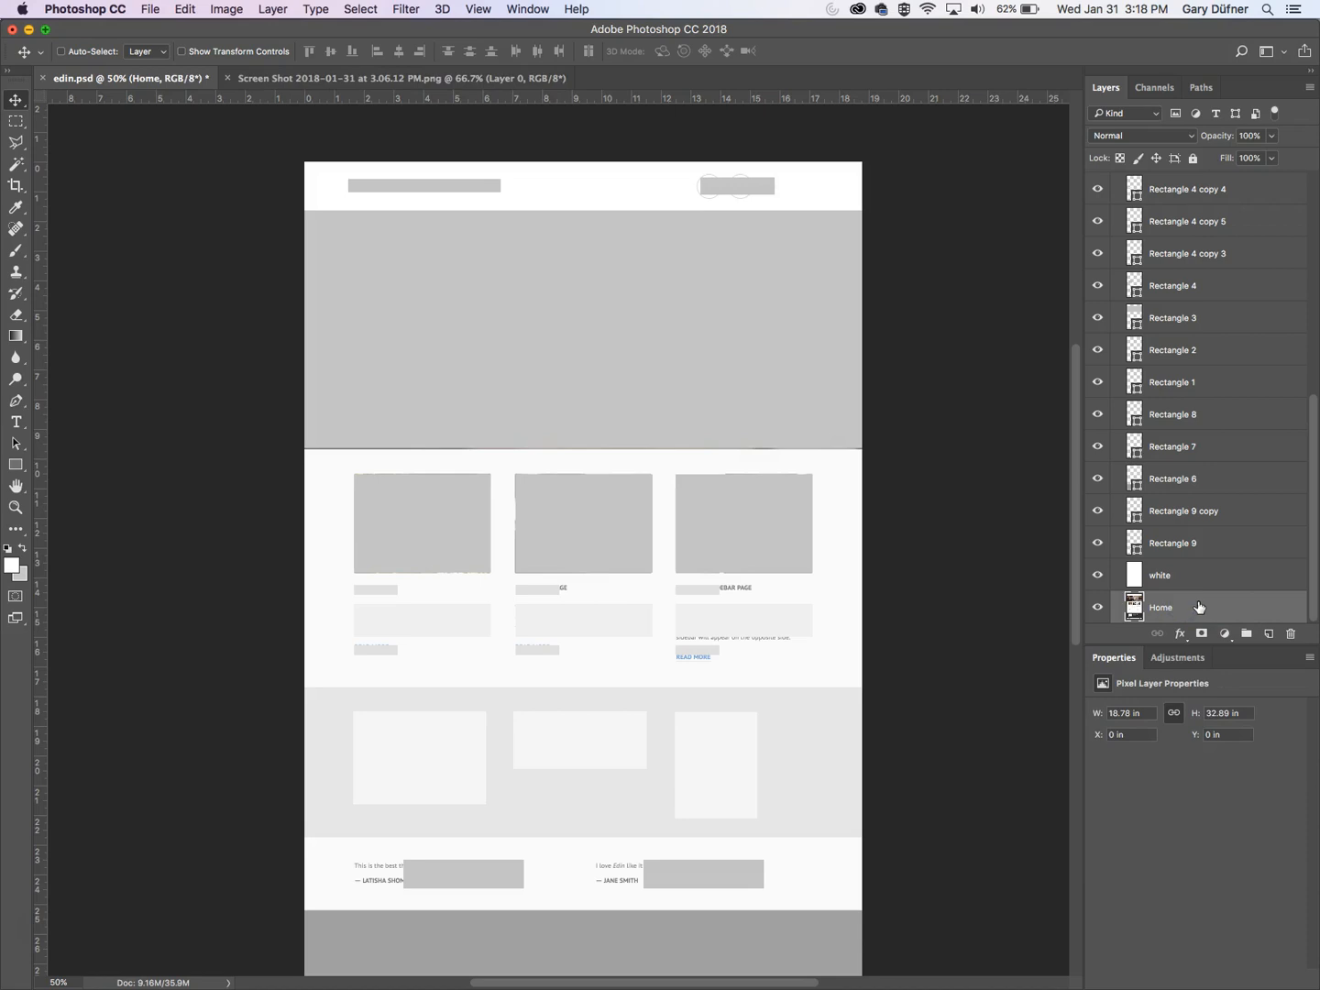
pyautogui.press('super+j')
pyautogui.moveTo(1200, 605); pyautogui.dragTo(1221, 224)
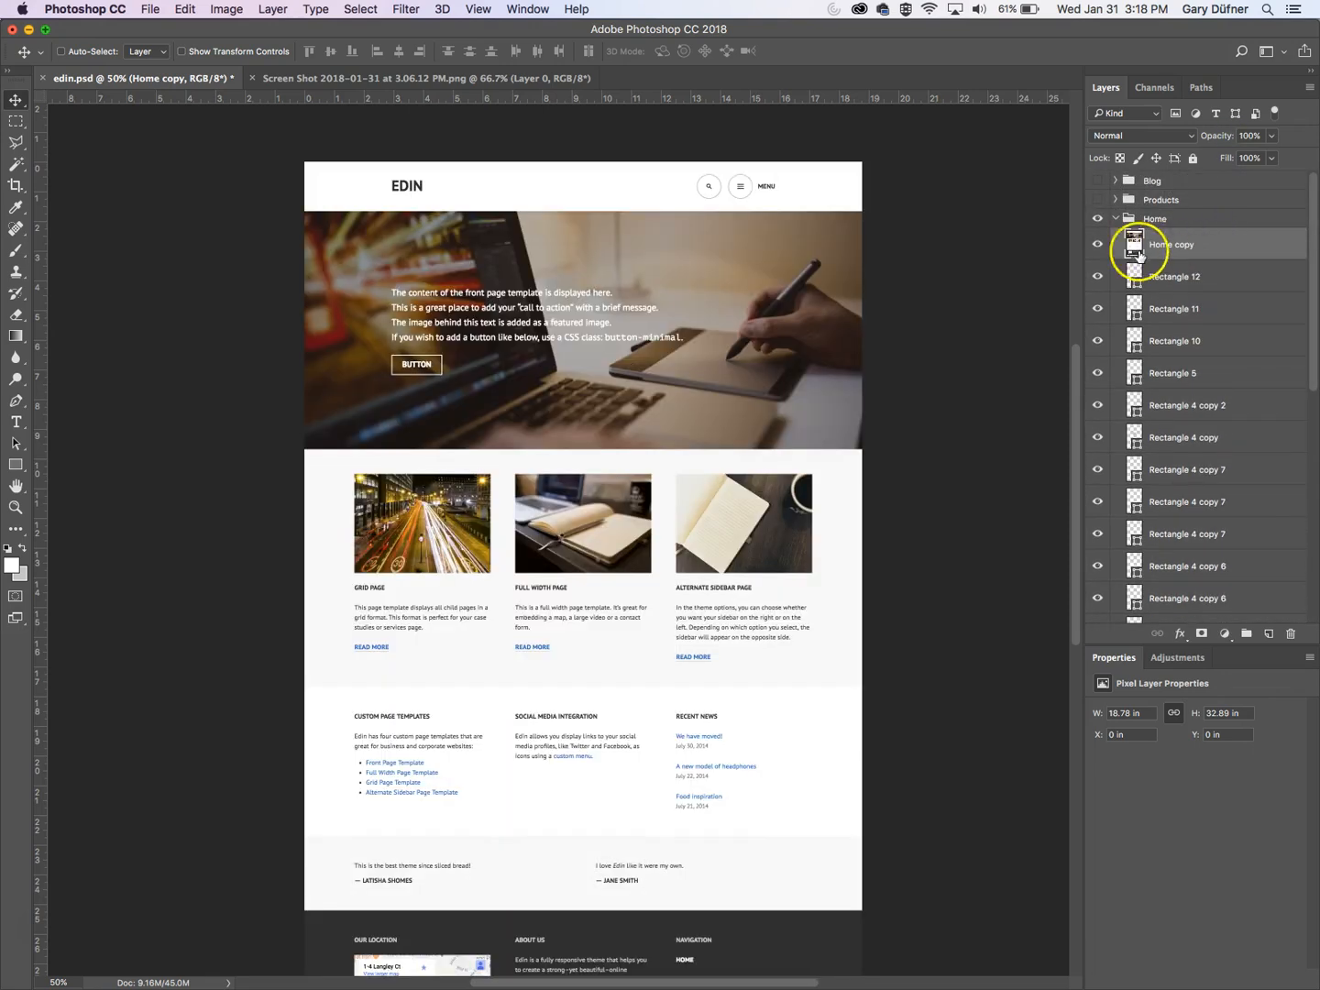
# - Toggle the Home copy layer's visibility repeatedly to compare the original page with the wireframe, leaving the copy hidden
pyautogui.click(1098, 245)
pyautogui.click(1098, 244)
pyautogui.click(1097, 245)
pyautogui.click(1098, 245)
pyautogui.click(1098, 244)
pyautogui.click(1097, 243)
pyautogui.click(1098, 244)
pyautogui.click(1098, 244)
pyautogui.click(1098, 245)
pyautogui.click(1098, 244)
pyautogui.click(1097, 244)
pyautogui.click(1097, 245)
pyautogui.click(1098, 244)
pyautogui.click(1098, 245)
pyautogui.click(1097, 244)
pyautogui.click(1099, 245)
pyautogui.click(1098, 245)
pyautogui.click(1097, 245)
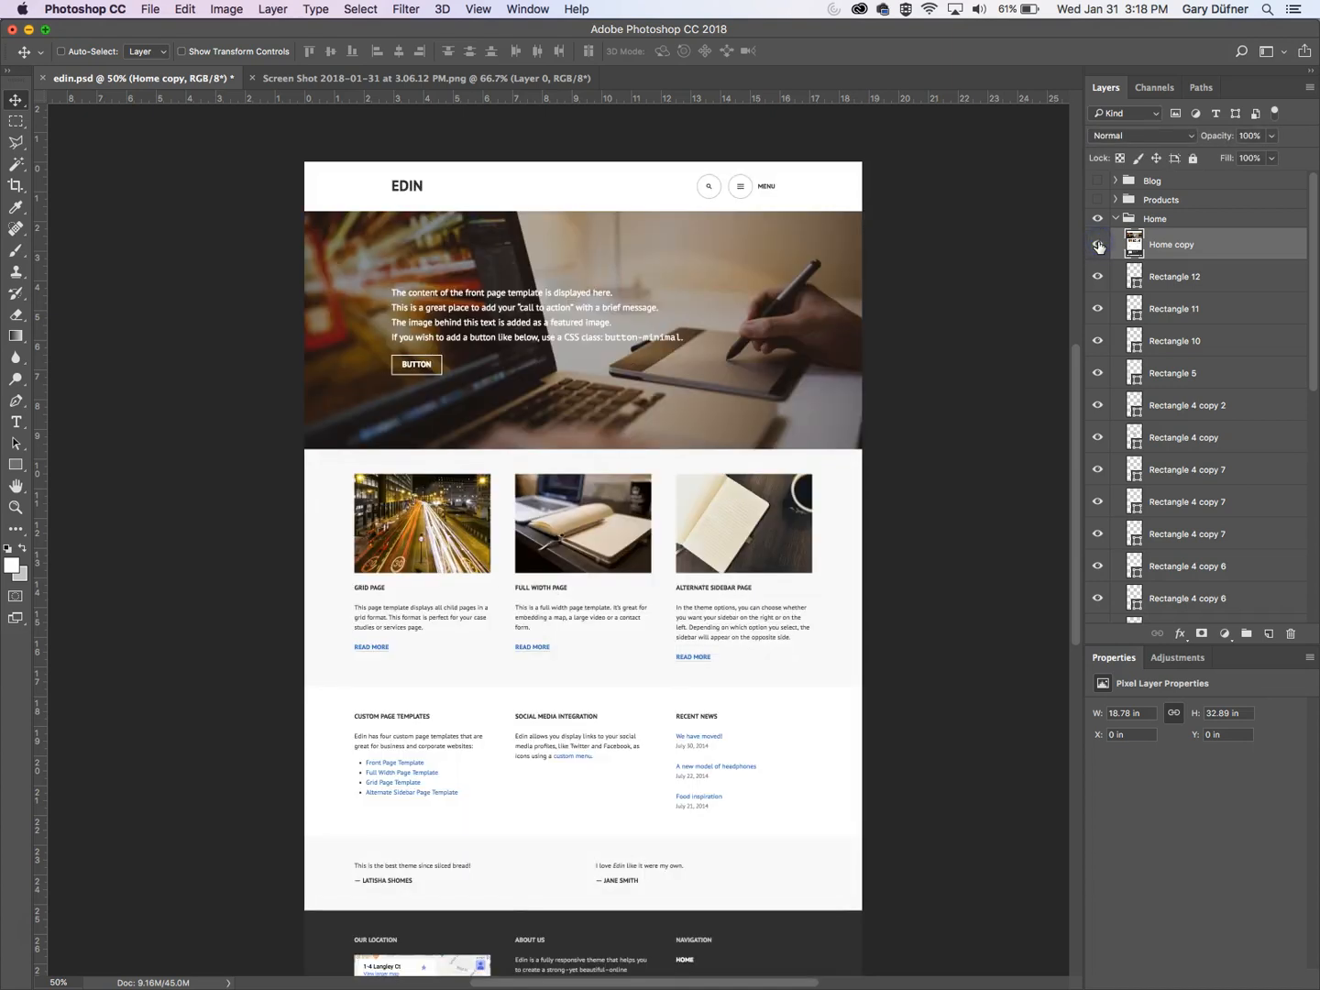
pyautogui.click(1098, 244)
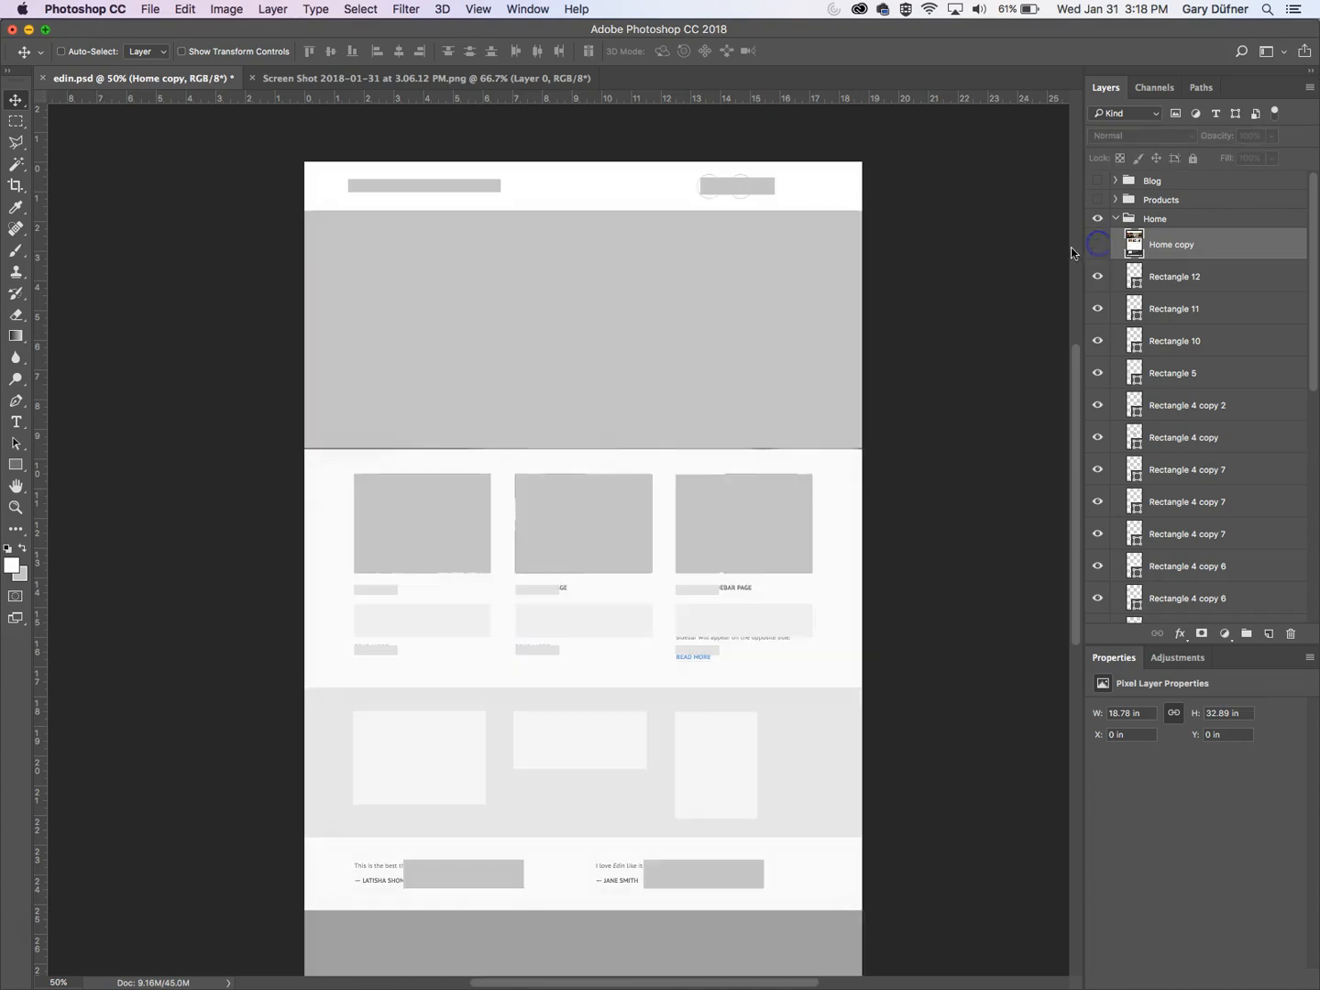
# - Add the text "Logo" in the header between the two gray bars, on a layer above Rectangle 12
pyautogui.click(1155, 273)
pyautogui.click(18, 423)
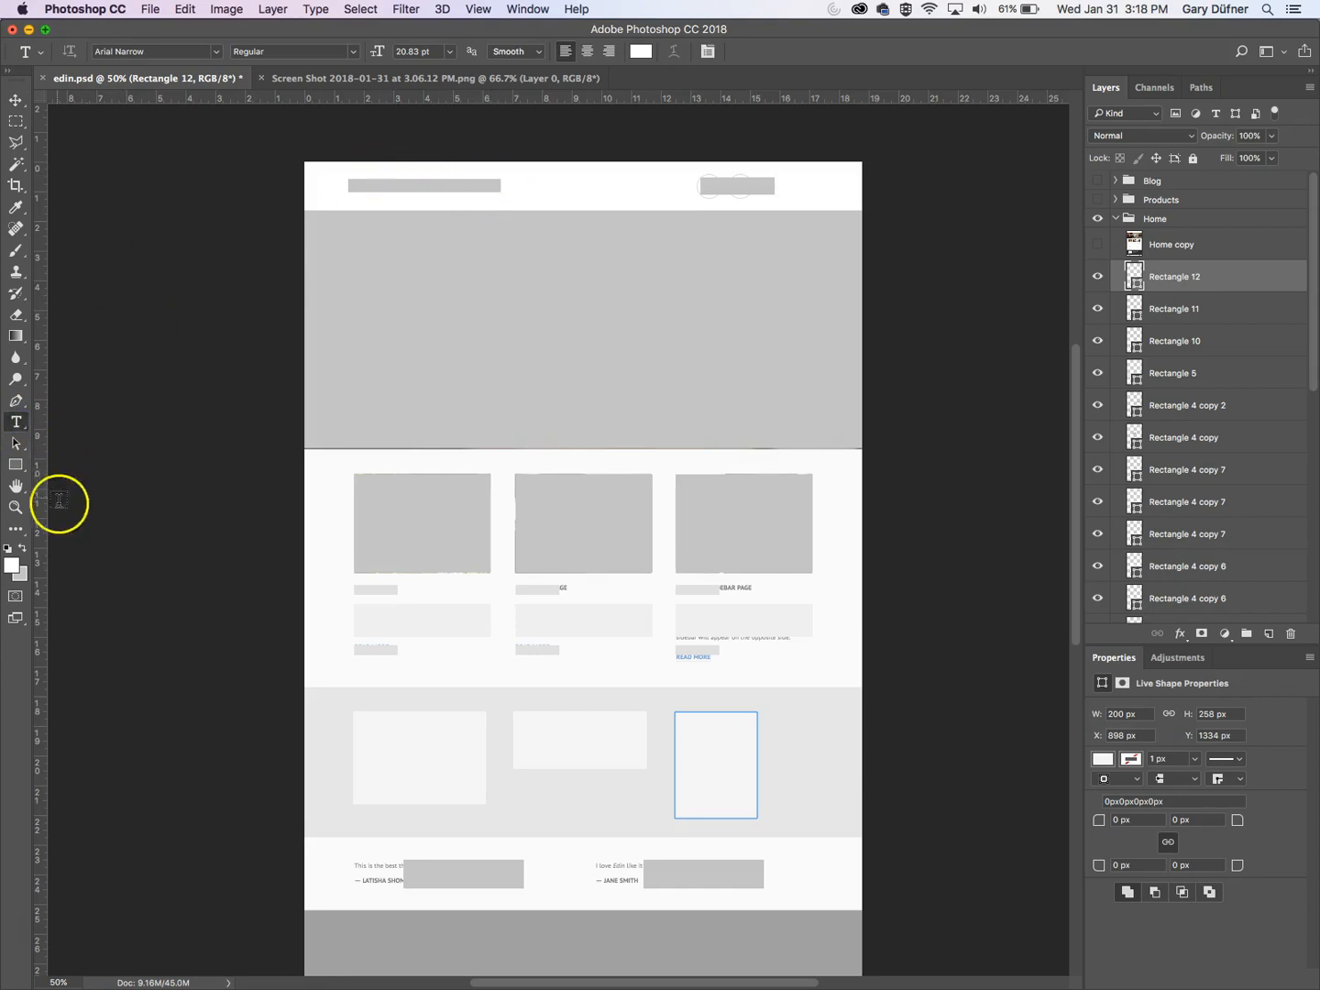
pyautogui.click(544, 181)
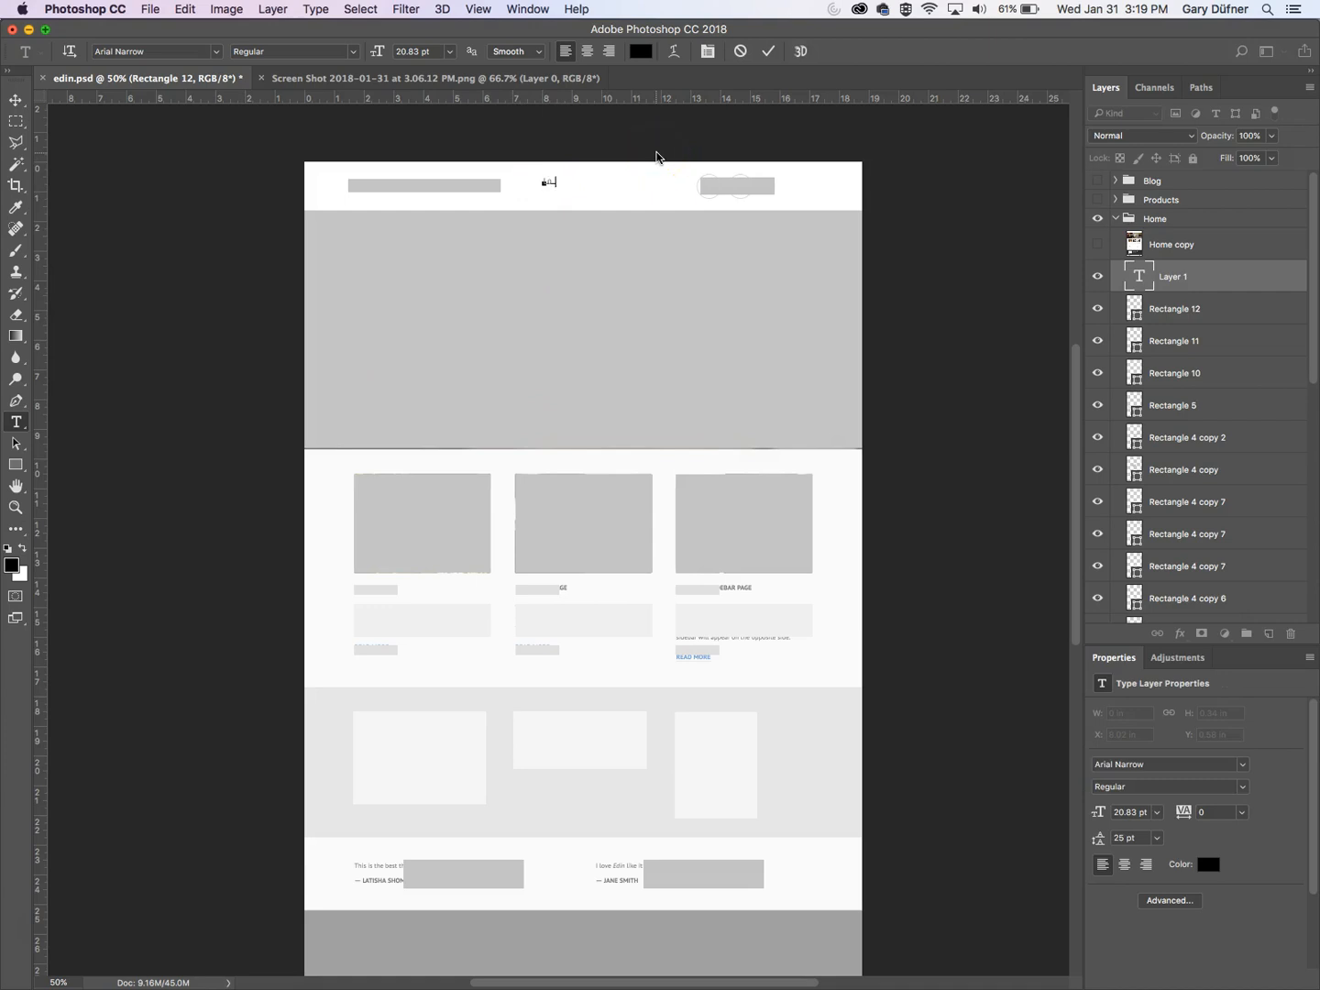
pyautogui.click(15, 100)
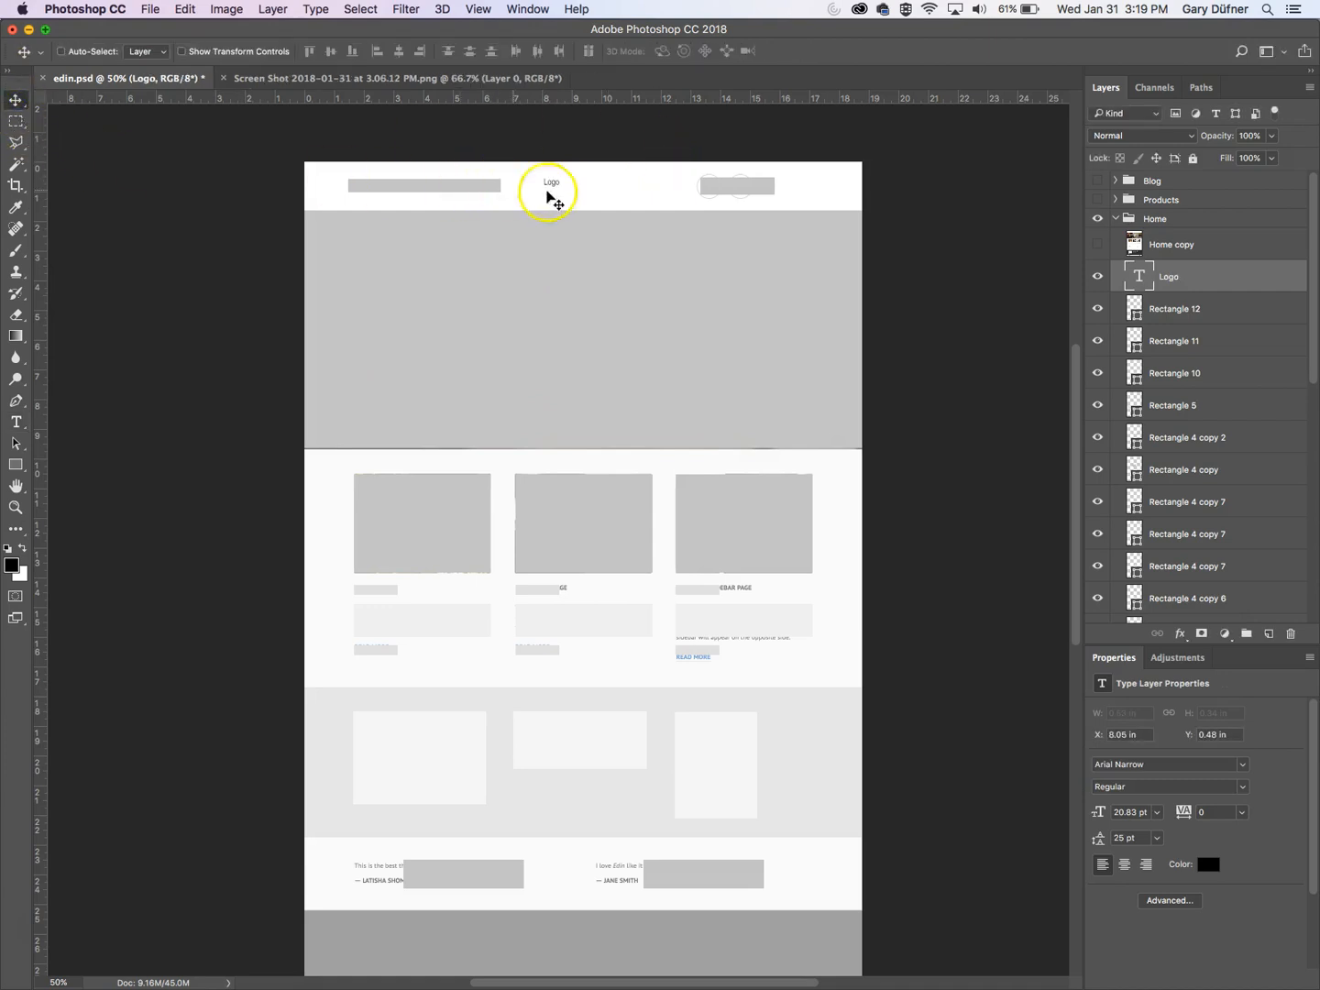
# - Change the Logo text's font to Helvetica Light
pyautogui.click(17, 422)
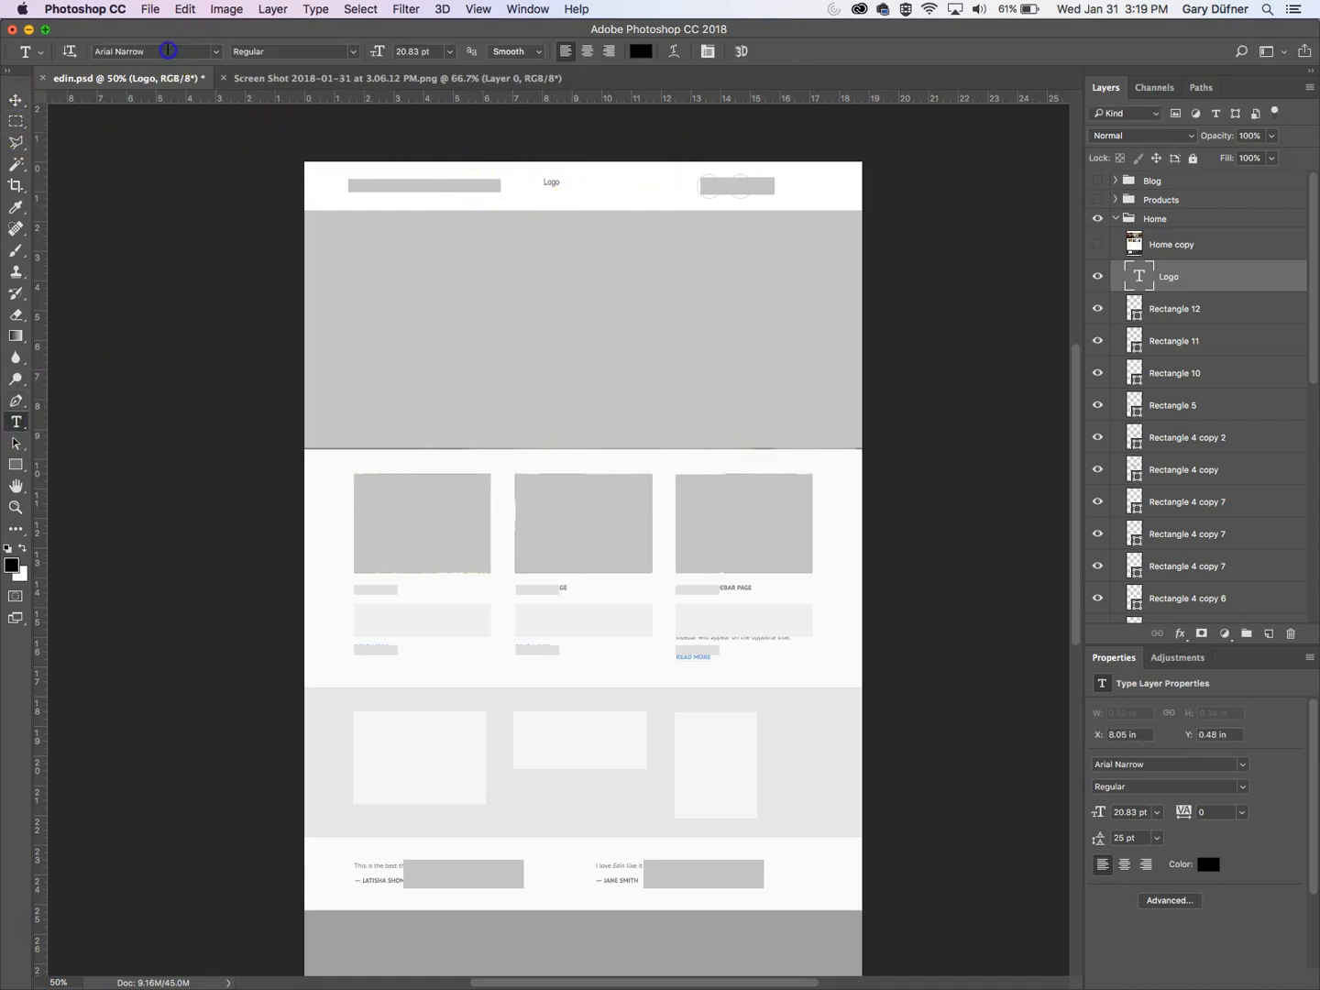
pyautogui.write('helvetica')
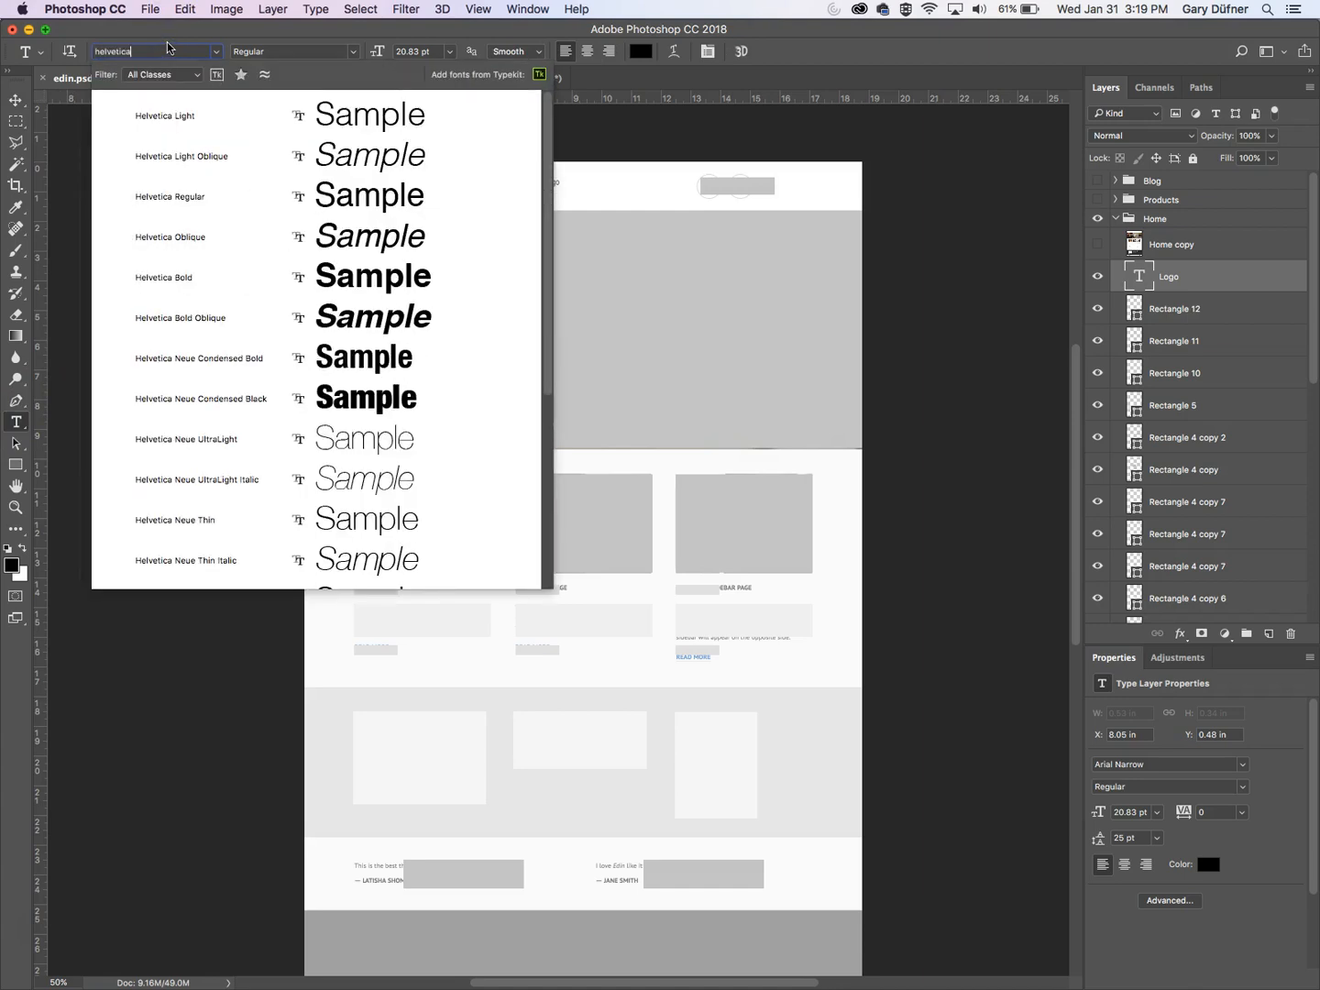
pyautogui.press('Return')
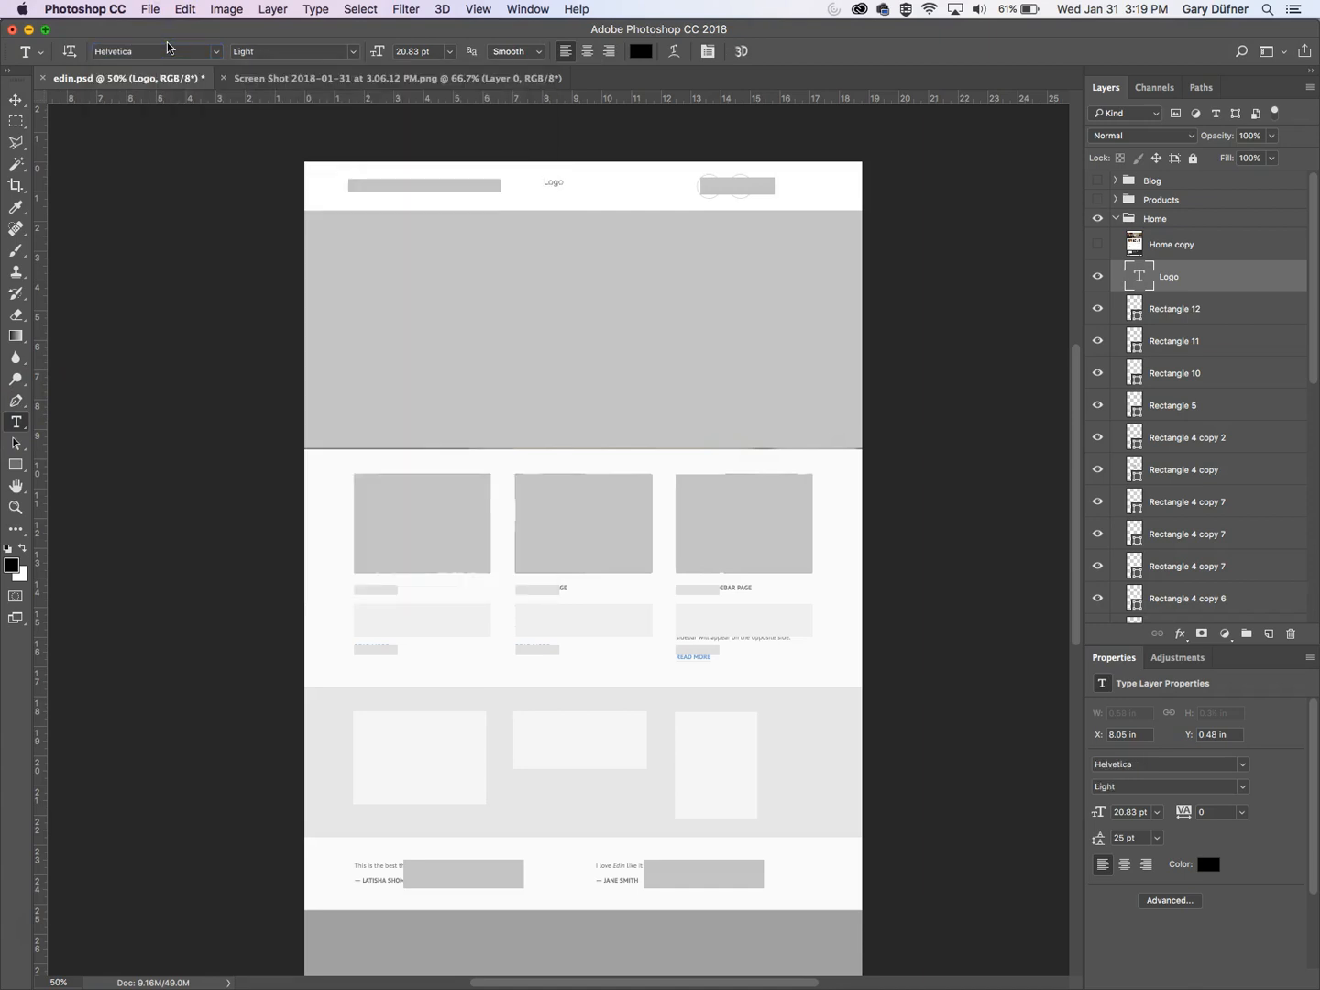
# - Scale the Logo text to about 45 pt and place it over the header's long gray bar
pyautogui.press('super+t')
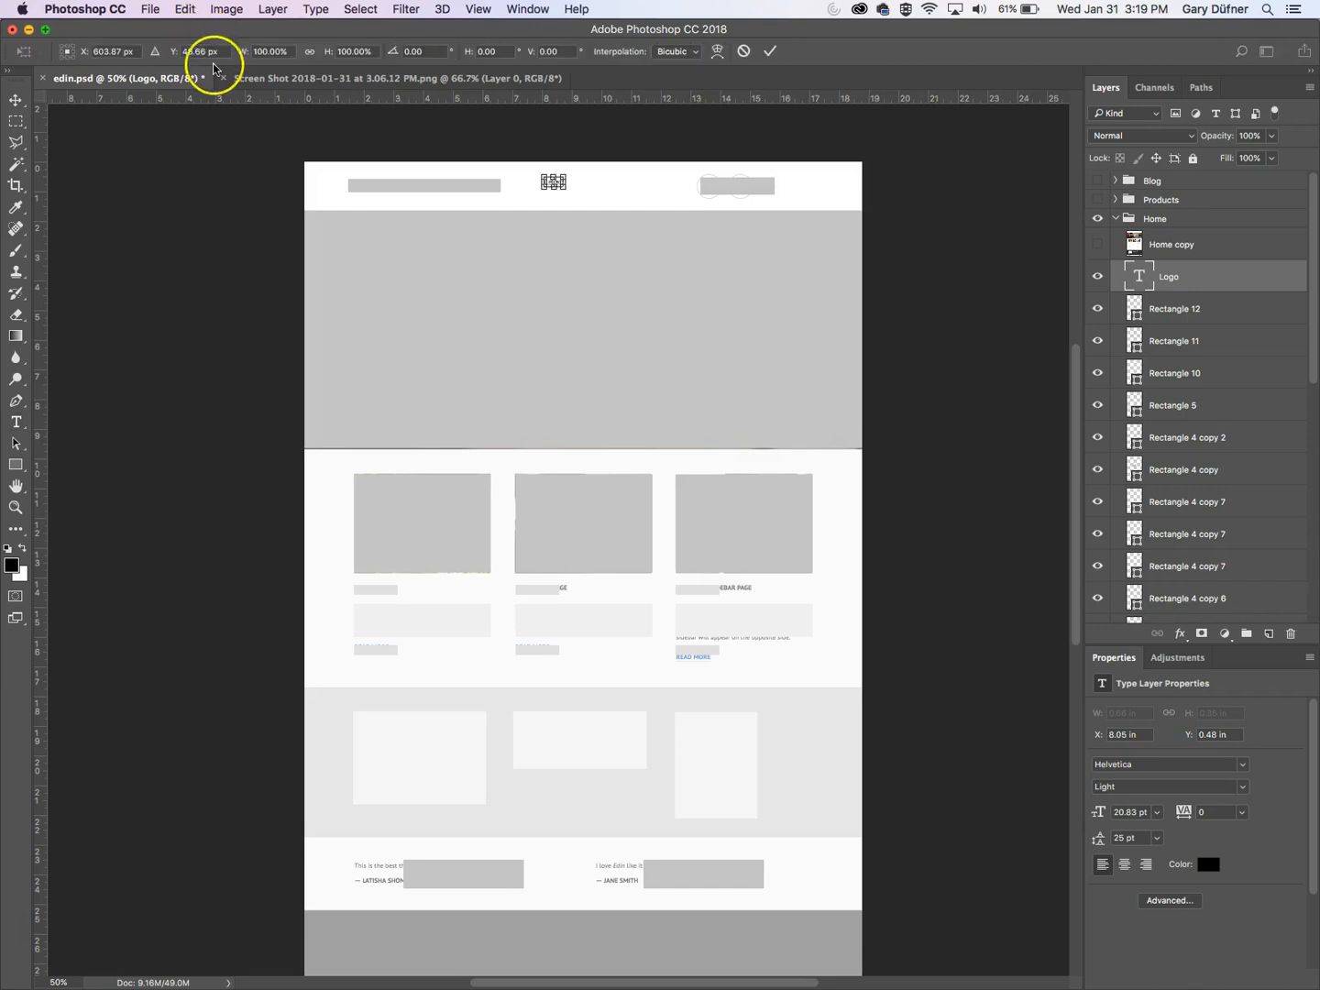
pyautogui.moveTo(570, 194); pyautogui.dragTo(603, 208)
pyautogui.press('Return')
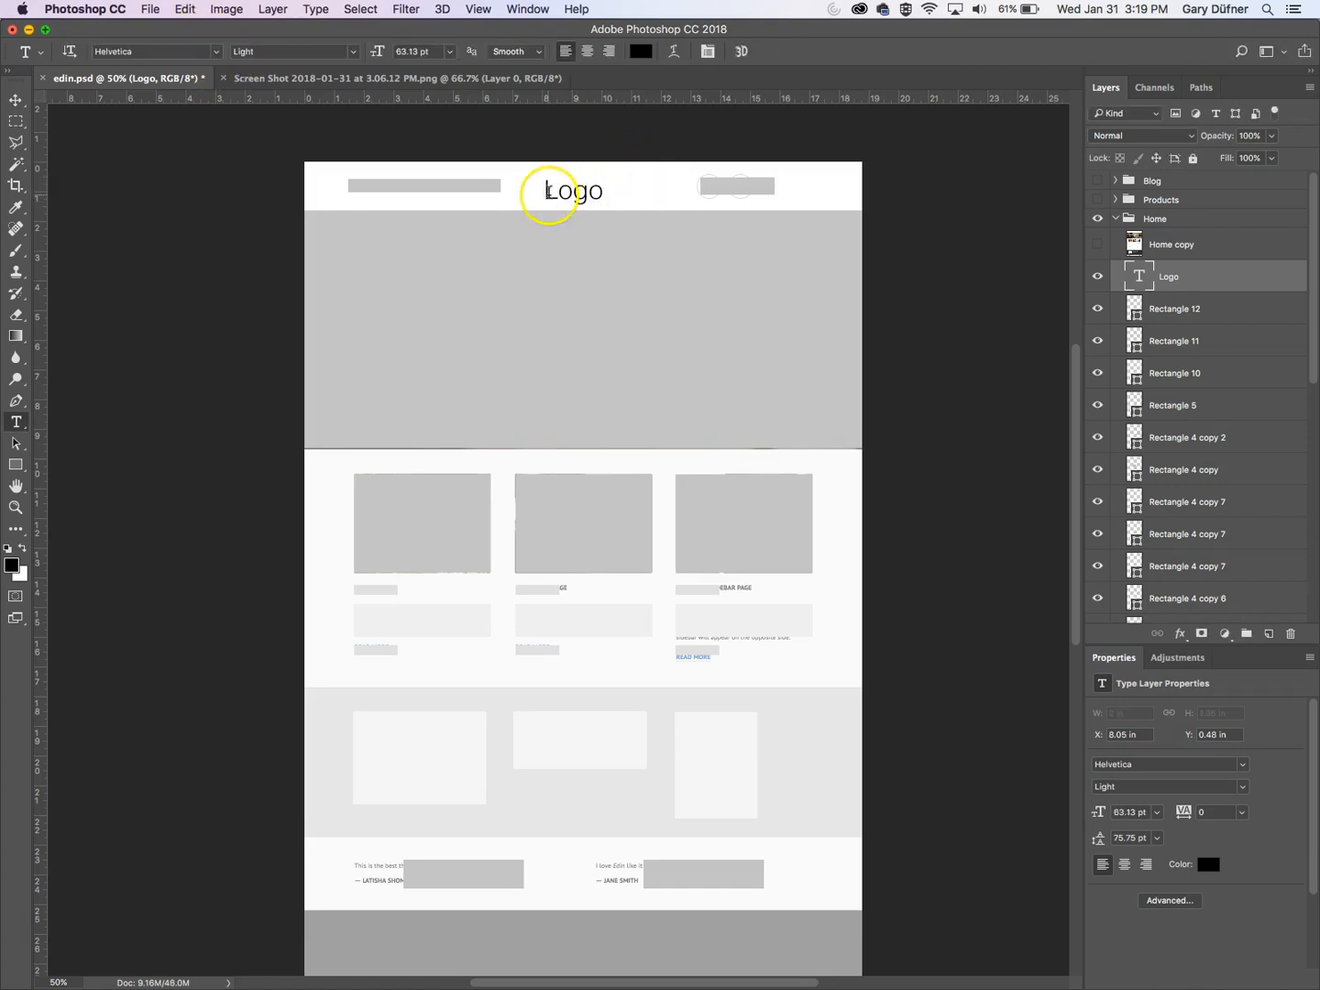
pyautogui.press('v')
pyautogui.moveTo(627, 206); pyautogui.dragTo(463, 177)
pyautogui.press('super+t')
pyautogui.press('Return')
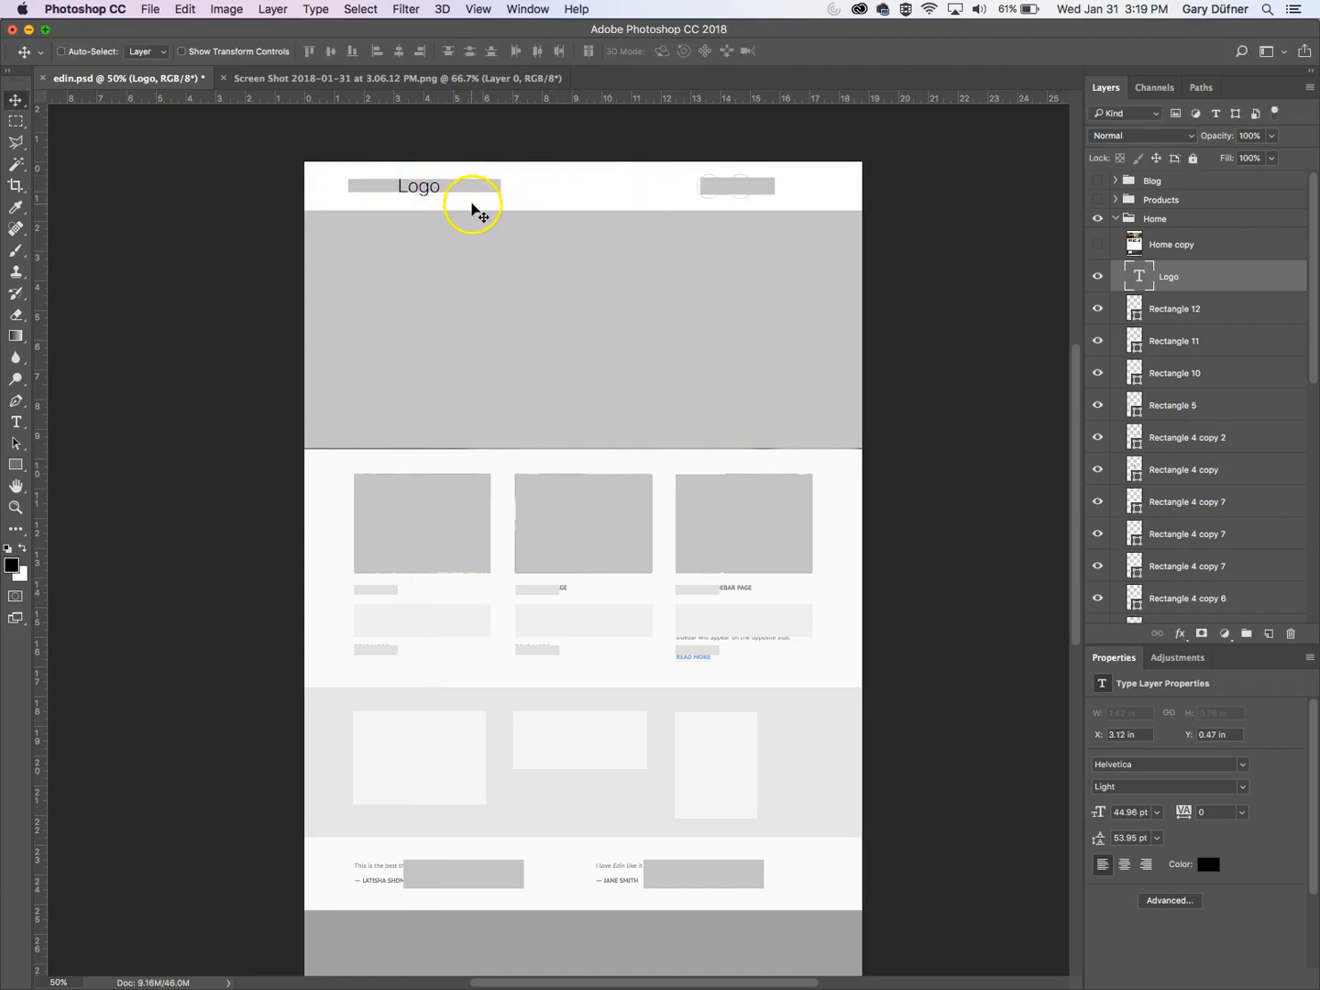
# - Duplicate the Logo text into the large banner rectangle and change the copy's wording to "Banner image"
pyautogui.moveTo(473, 207); pyautogui.dragTo(485, 317)
pyautogui.click(17, 419)
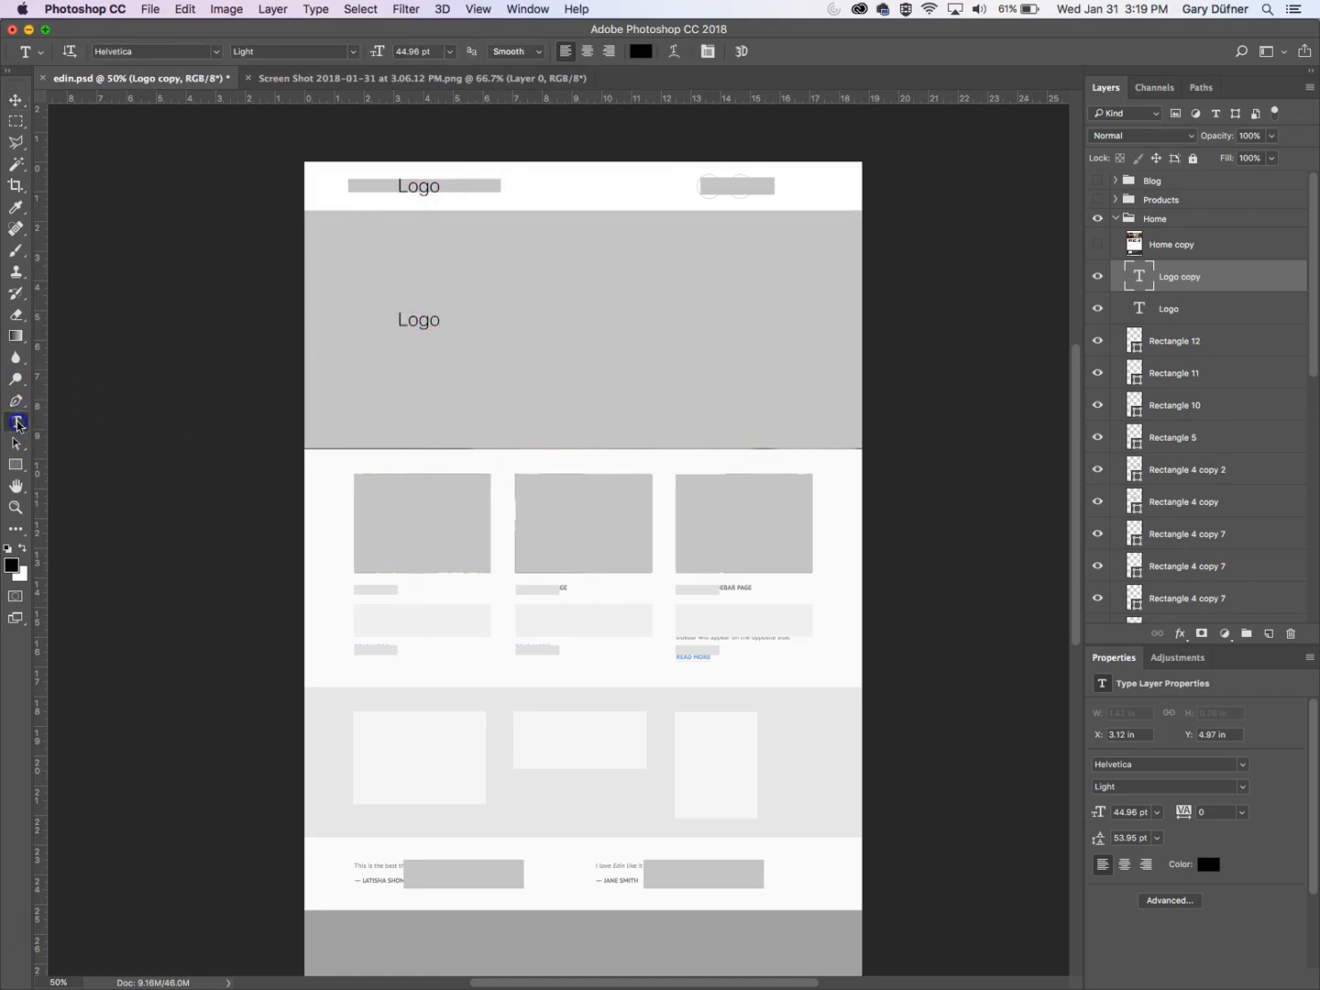
pyautogui.click(418, 324)
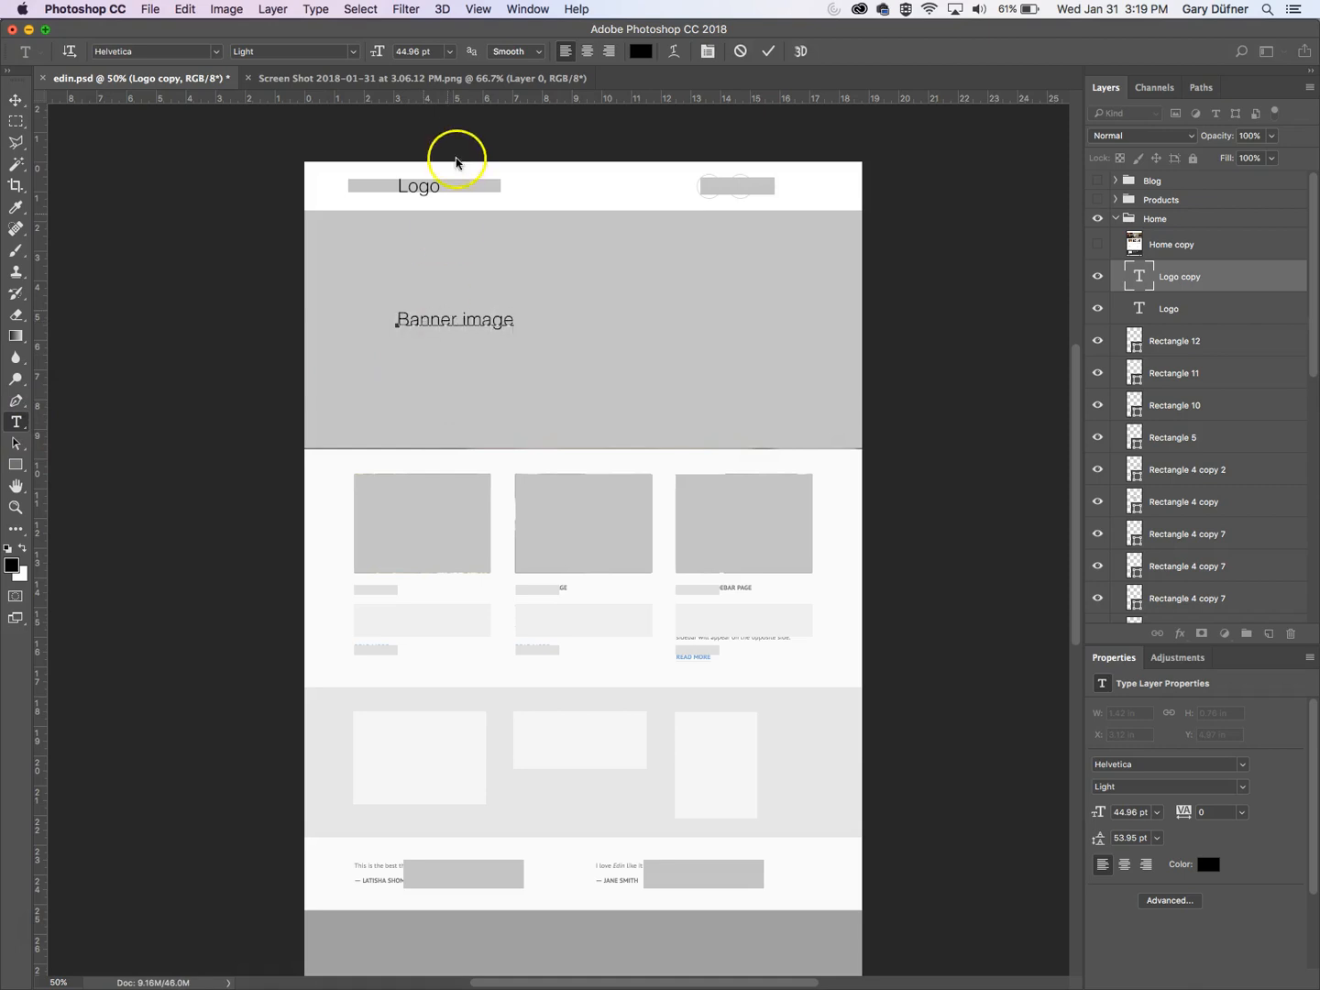
# - Duplicate the Logo text onto the header's short gray bar, change the copy's wording to "Hamburger Menu" and centre it over the bar
pyautogui.click(15, 99)
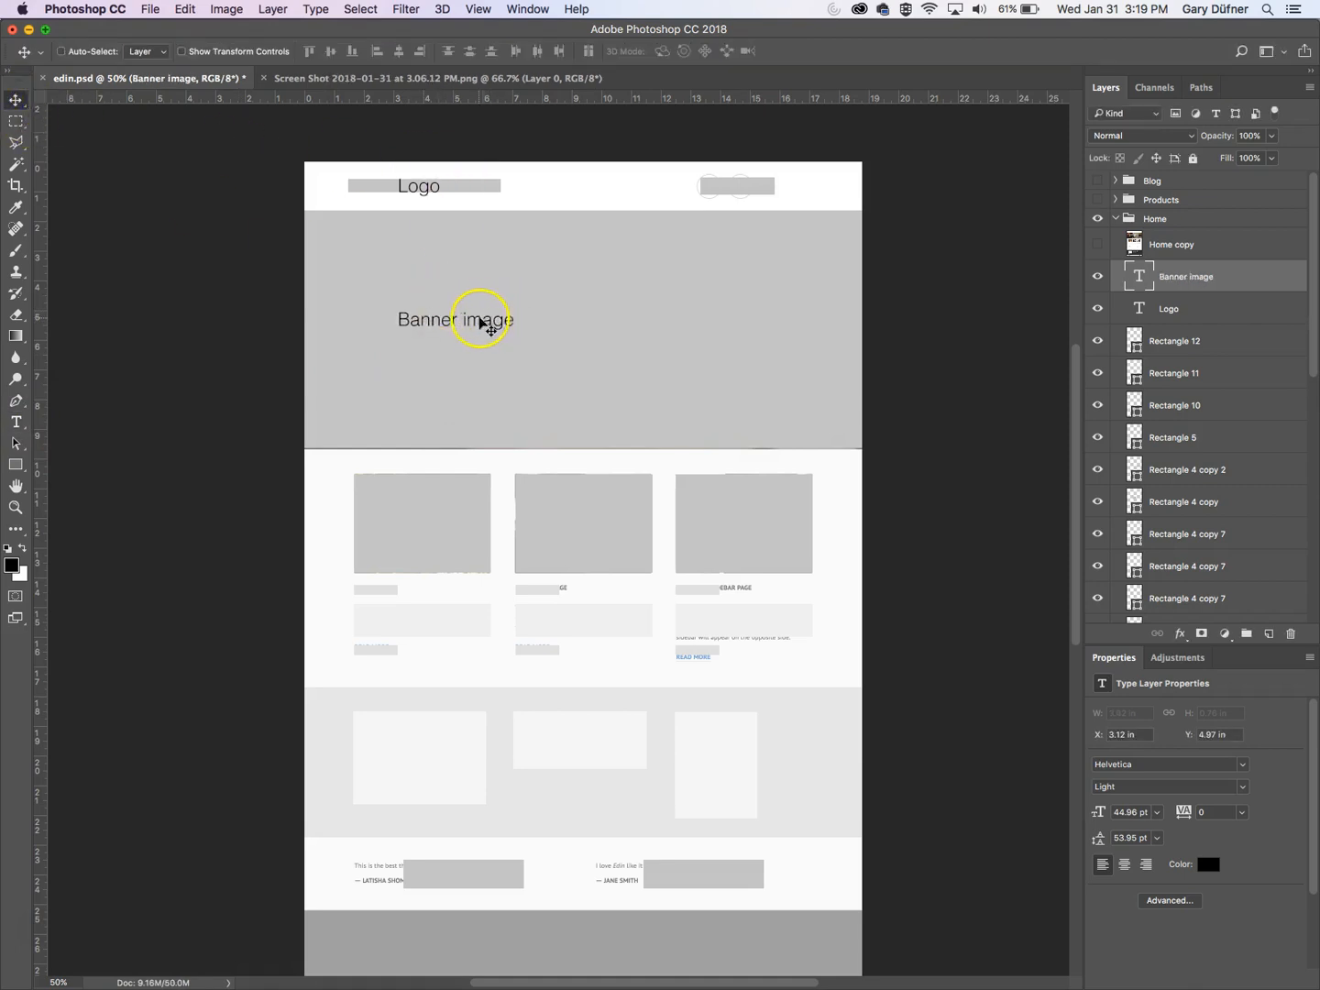
pyautogui.rightClick(424, 180)
pyautogui.click(422, 190)
pyautogui.moveTo(421, 192); pyautogui.dragTo(737, 190)
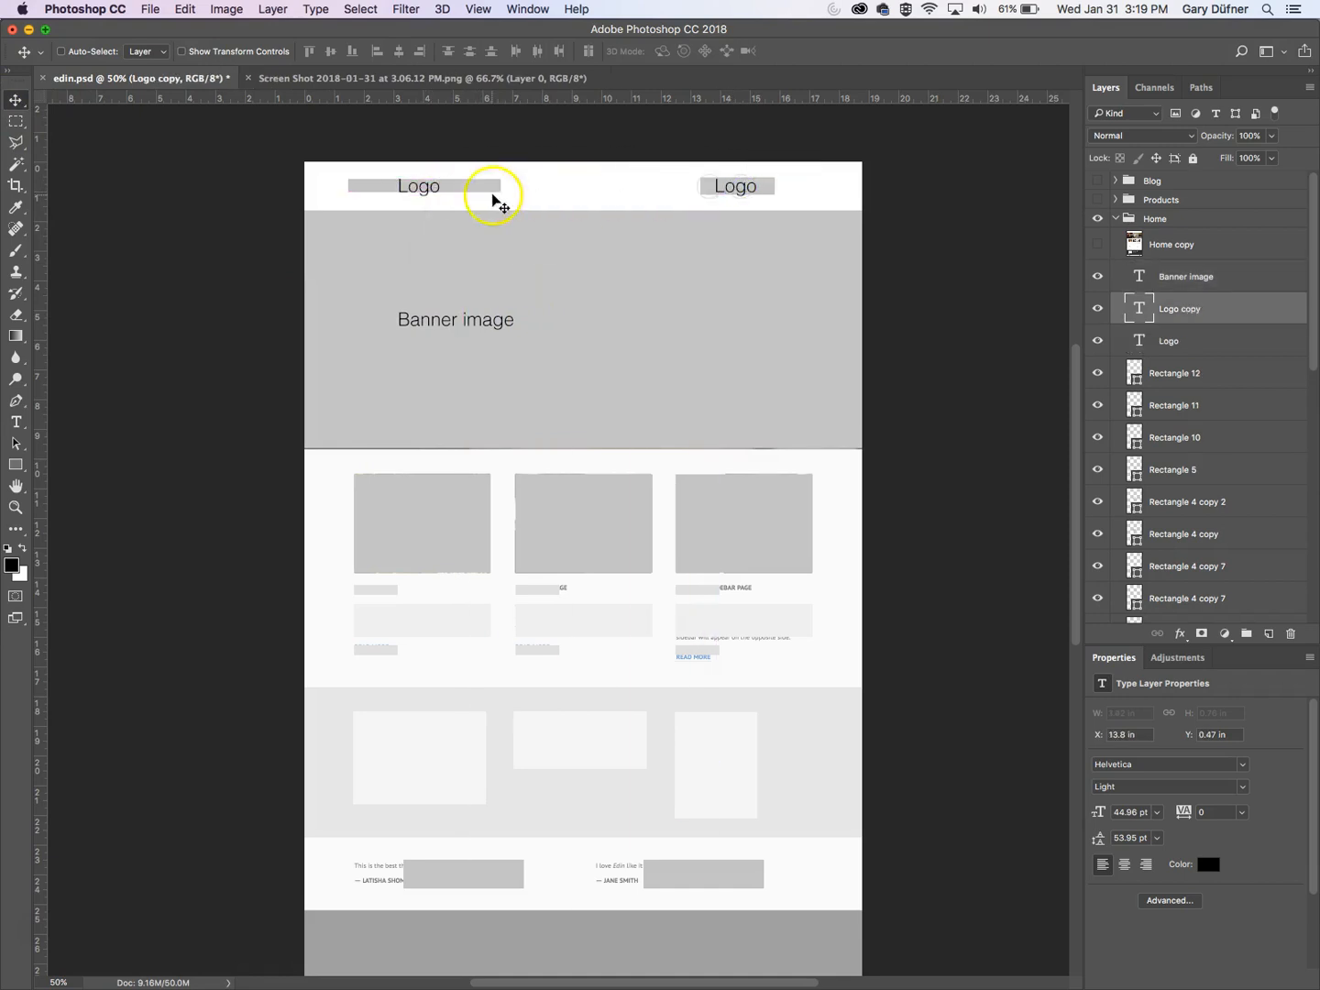
pyautogui.click(15, 423)
pyautogui.doubleClick(739, 187)
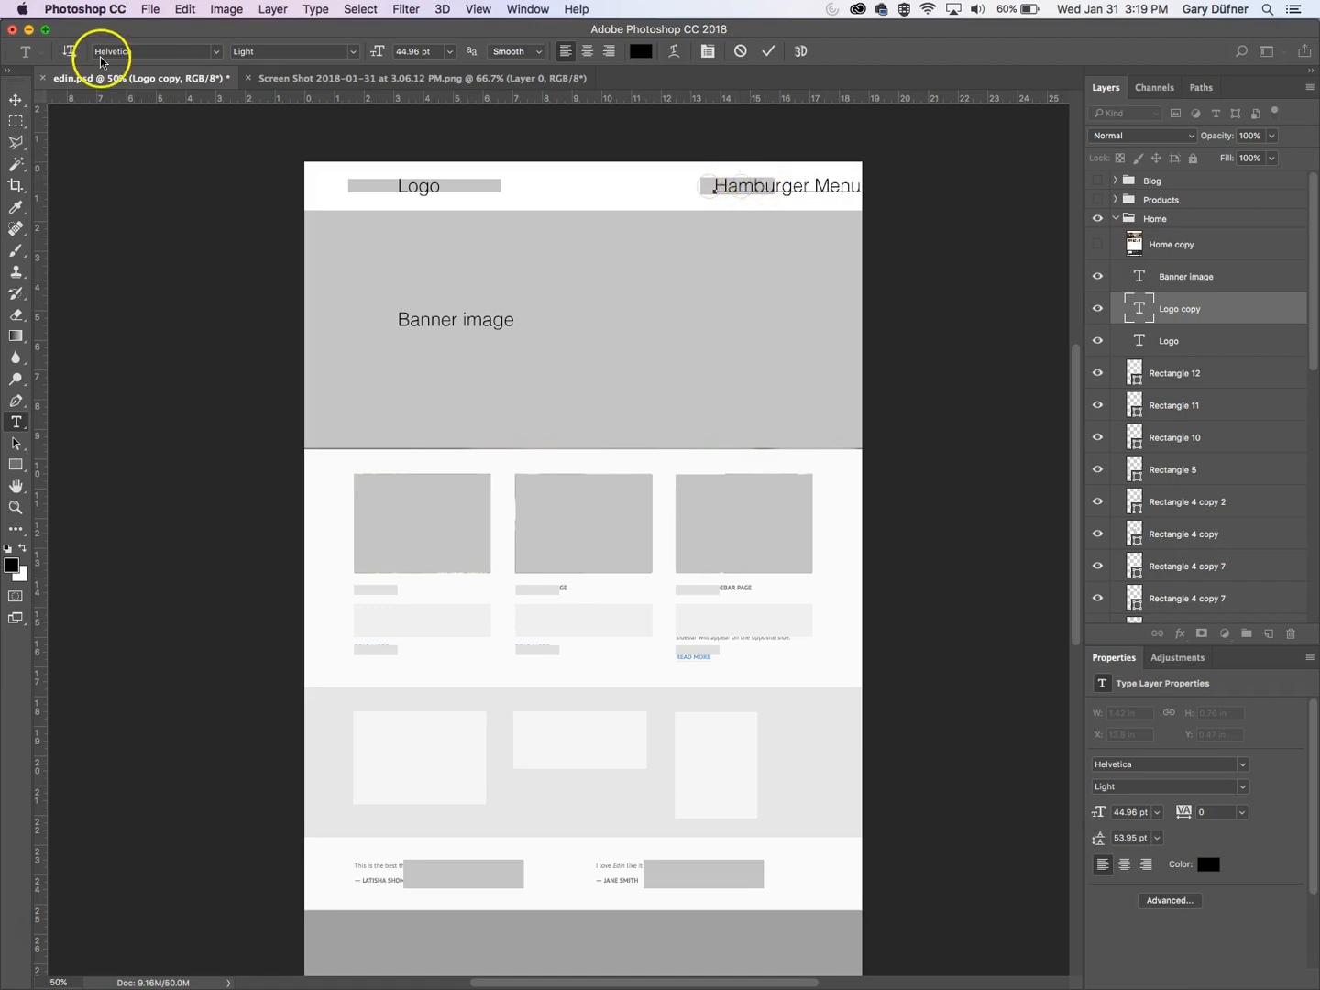
pyautogui.click(14, 101)
pyautogui.moveTo(747, 174); pyautogui.dragTo(702, 185)
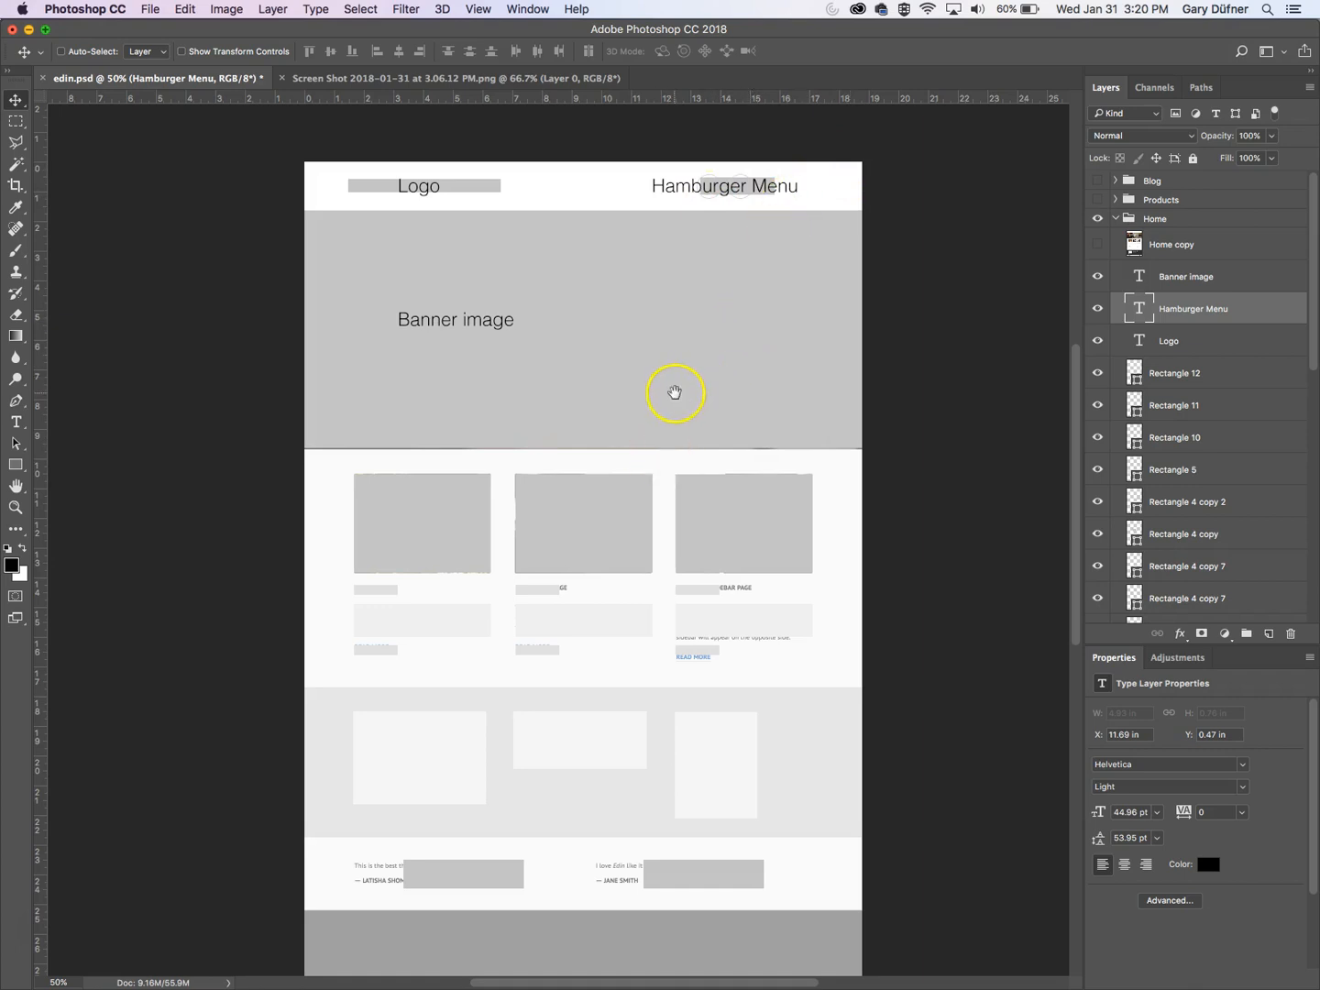
# - Duplicate the Banner image text into the first column's gray box, shorten it to "image", and copy it into the other two column boxes
pyautogui.moveTo(675, 392); pyautogui.dragTo(647, 295)
pyautogui.rightClick(470, 228)
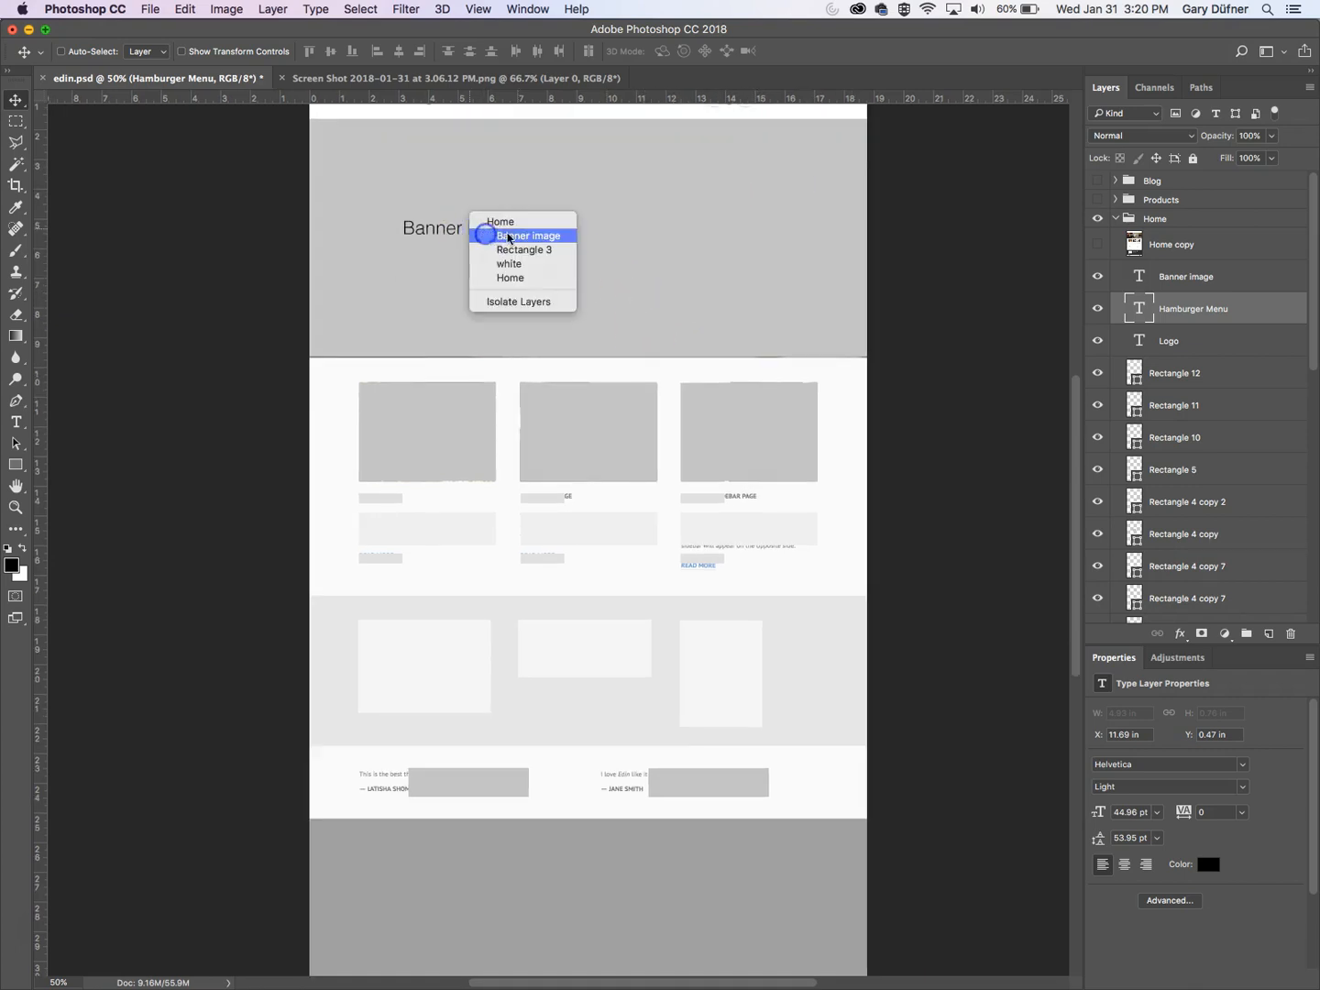
pyautogui.click(509, 236)
pyautogui.moveTo(483, 232); pyautogui.dragTo(315, 416)
pyautogui.click(16, 422)
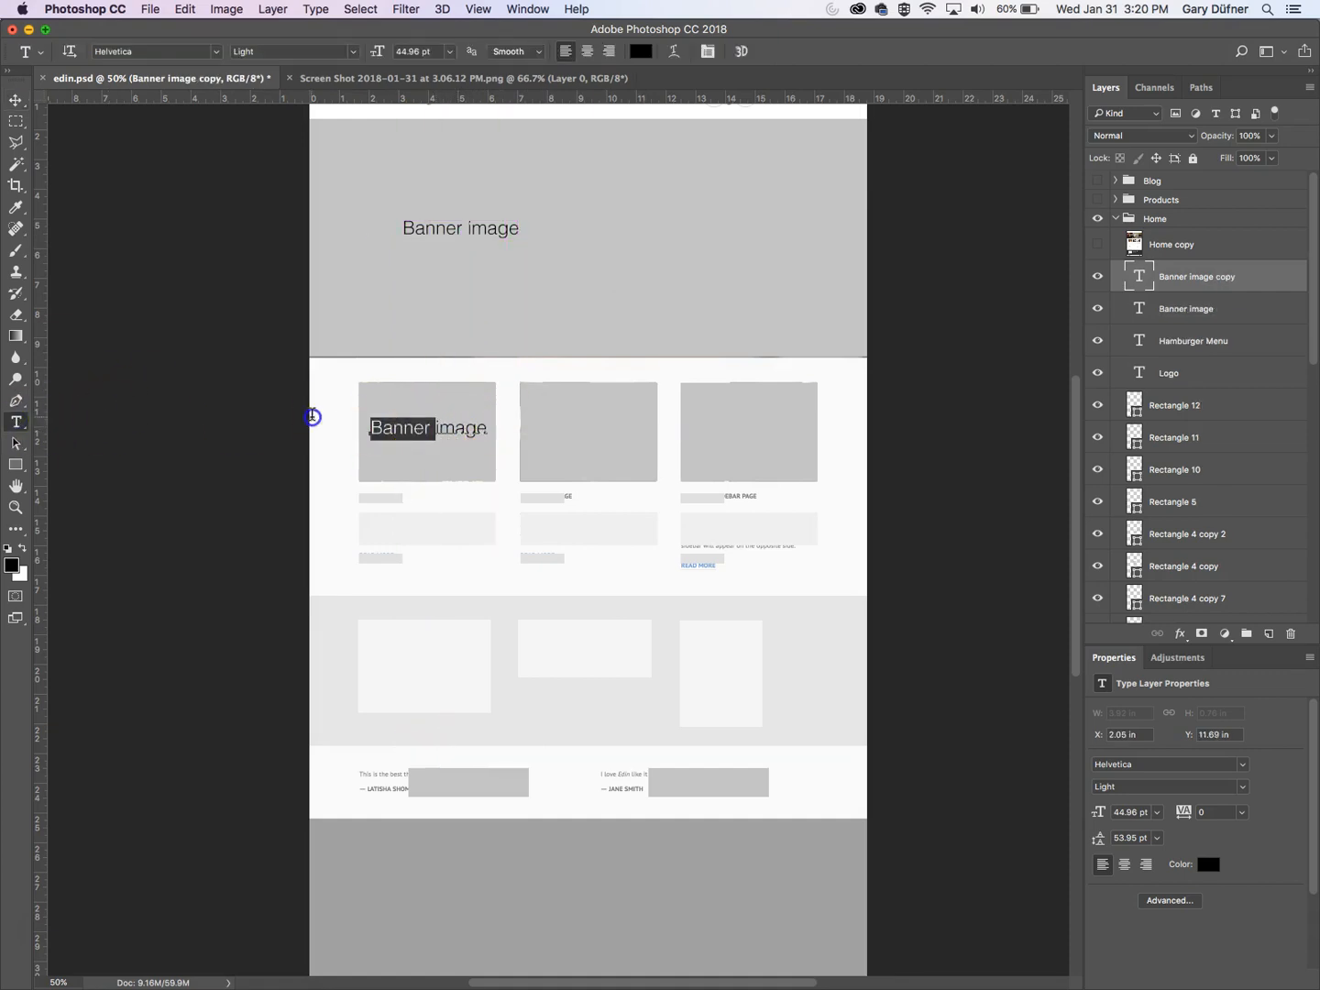
pyautogui.press('BackSpace')
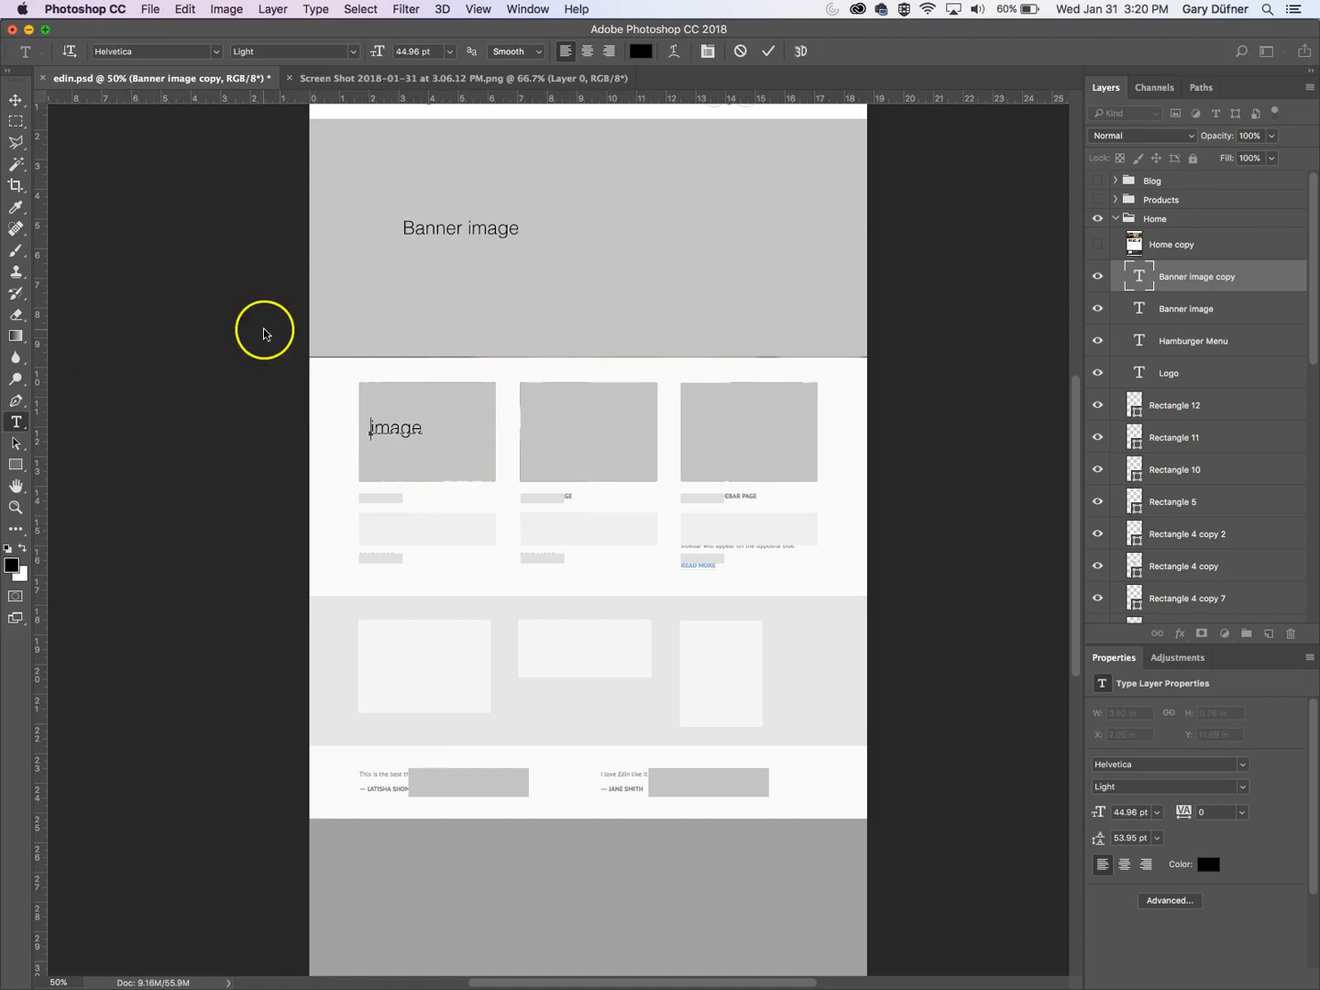
pyautogui.click(16, 99)
pyautogui.moveTo(407, 437); pyautogui.dragTo(580, 433)
pyautogui.moveTo(582, 434); pyautogui.dragTo(741, 434)
# - Duplicate the first column's image text onto the small bar beneath its box and change the wording to "Header"
pyautogui.rightClick(393, 428)
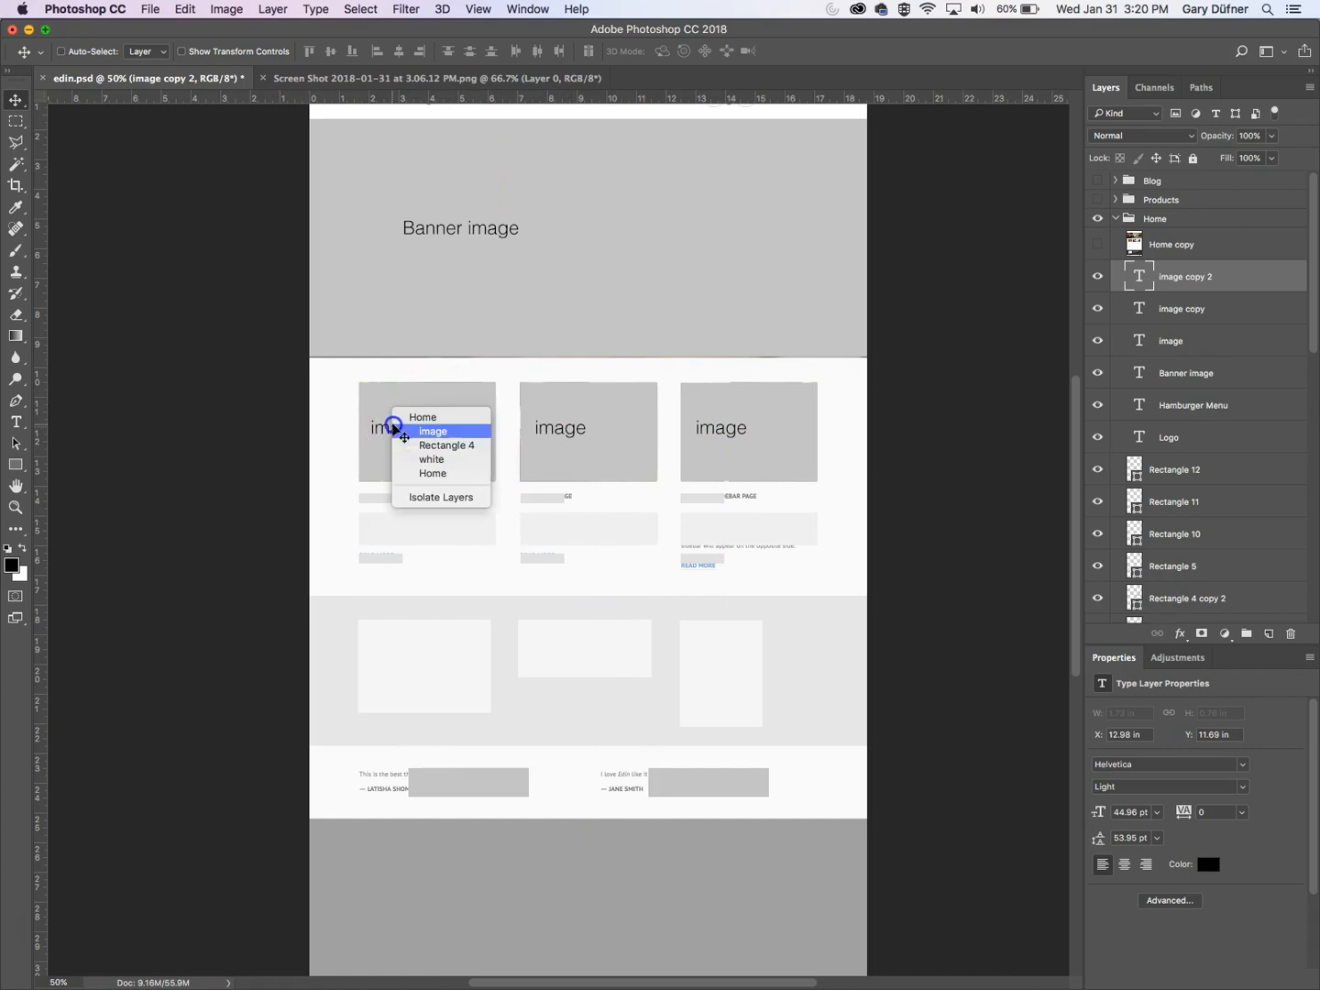
pyautogui.click(427, 433)
pyautogui.moveTo(421, 435); pyautogui.dragTo(421, 503)
pyautogui.click(16, 422)
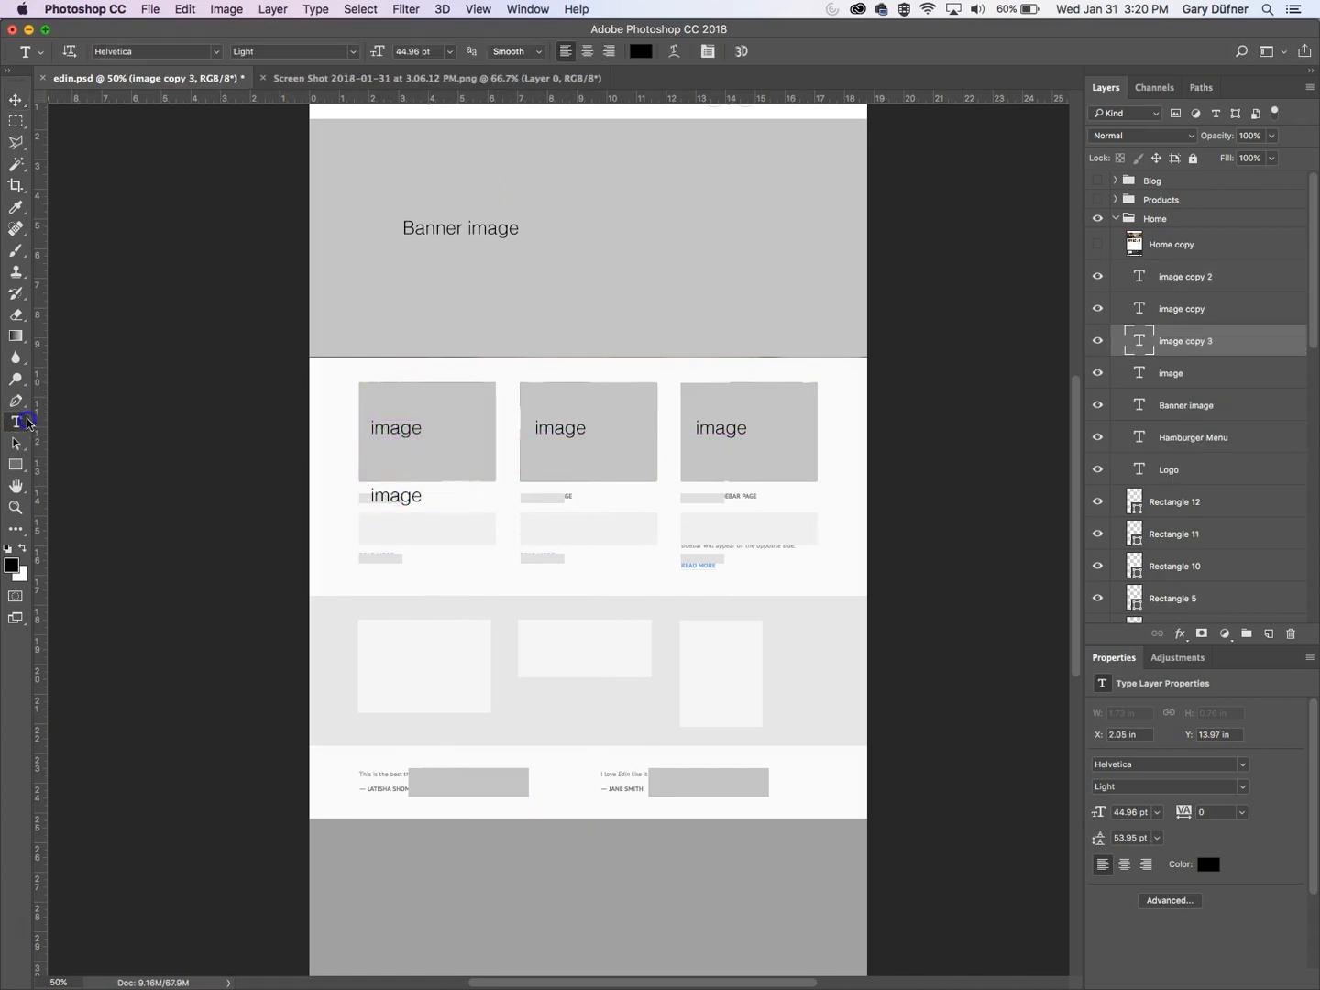
pyautogui.doubleClick(392, 496)
pyautogui.press('BackSpace')
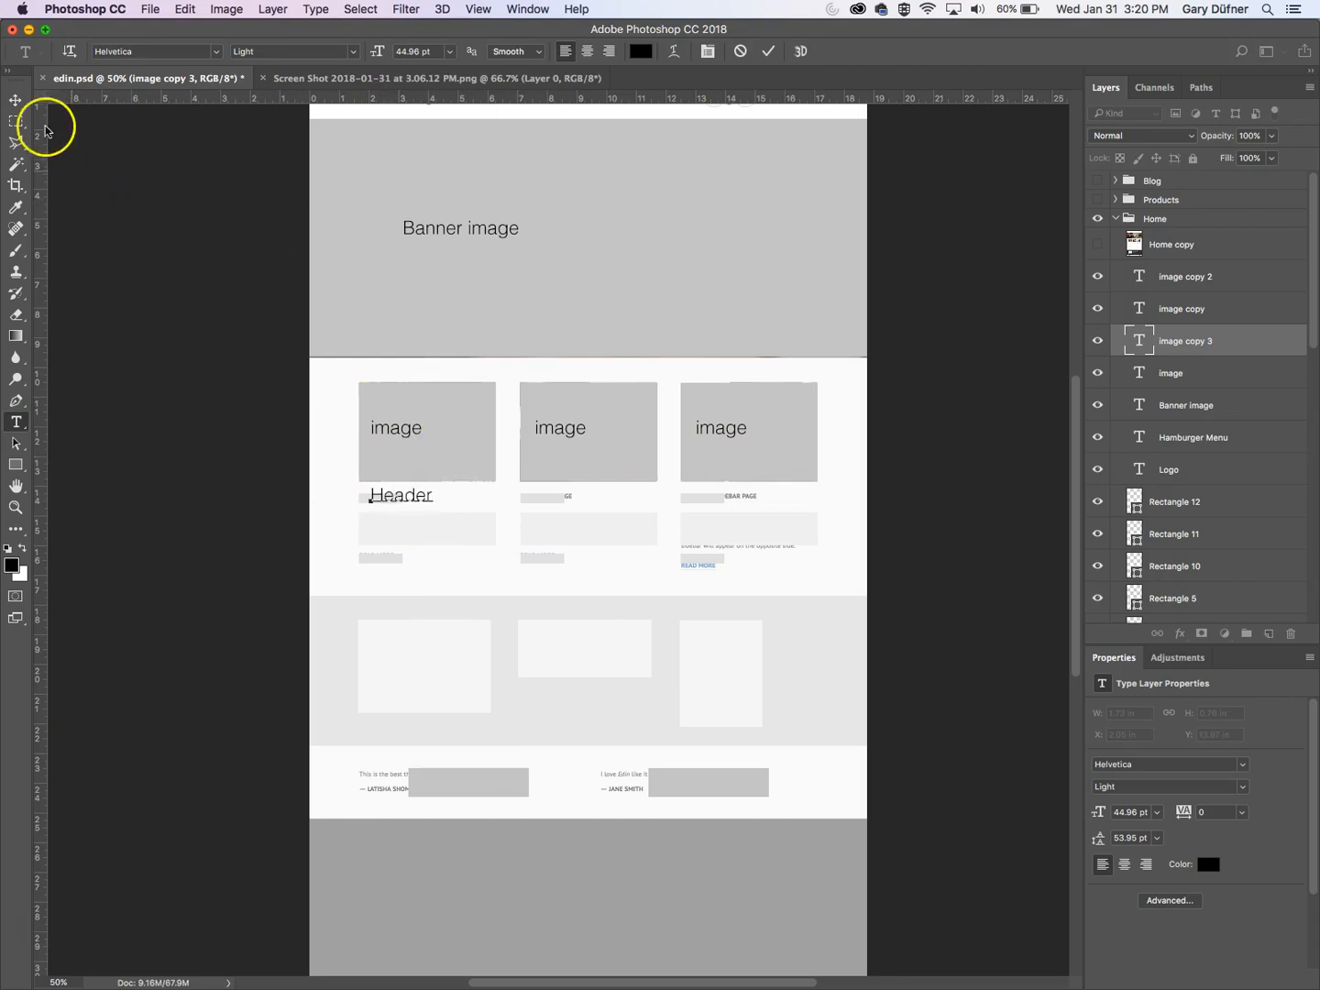
pyautogui.click(15, 101)
# - Scale the Header text down to about 34 pt over its small bar
pyautogui.press('super+t')
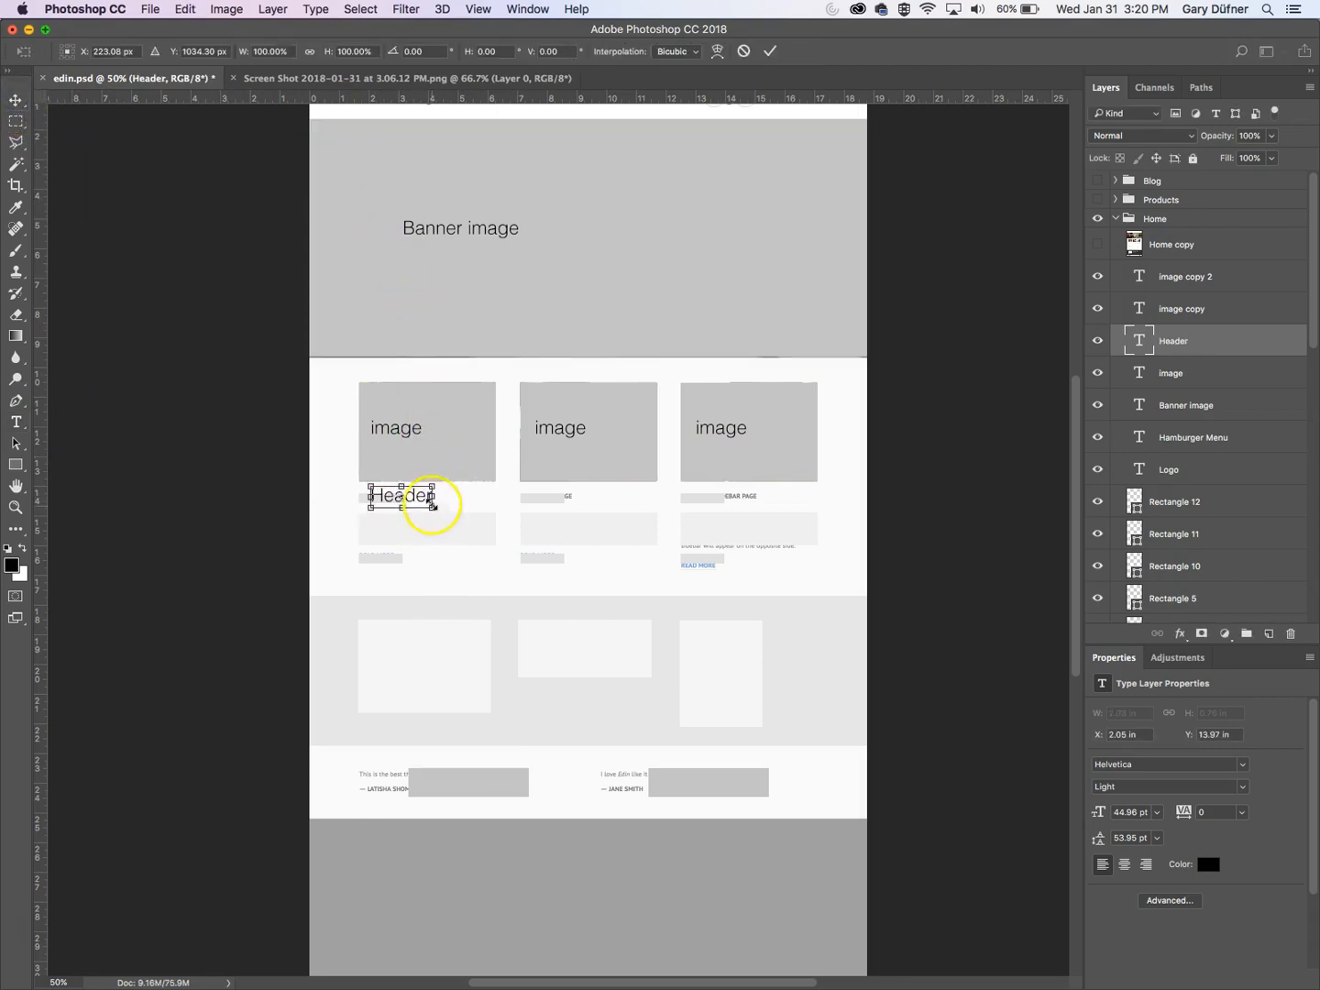
pyautogui.moveTo(434, 486); pyautogui.dragTo(422, 489)
pyautogui.press('Return')
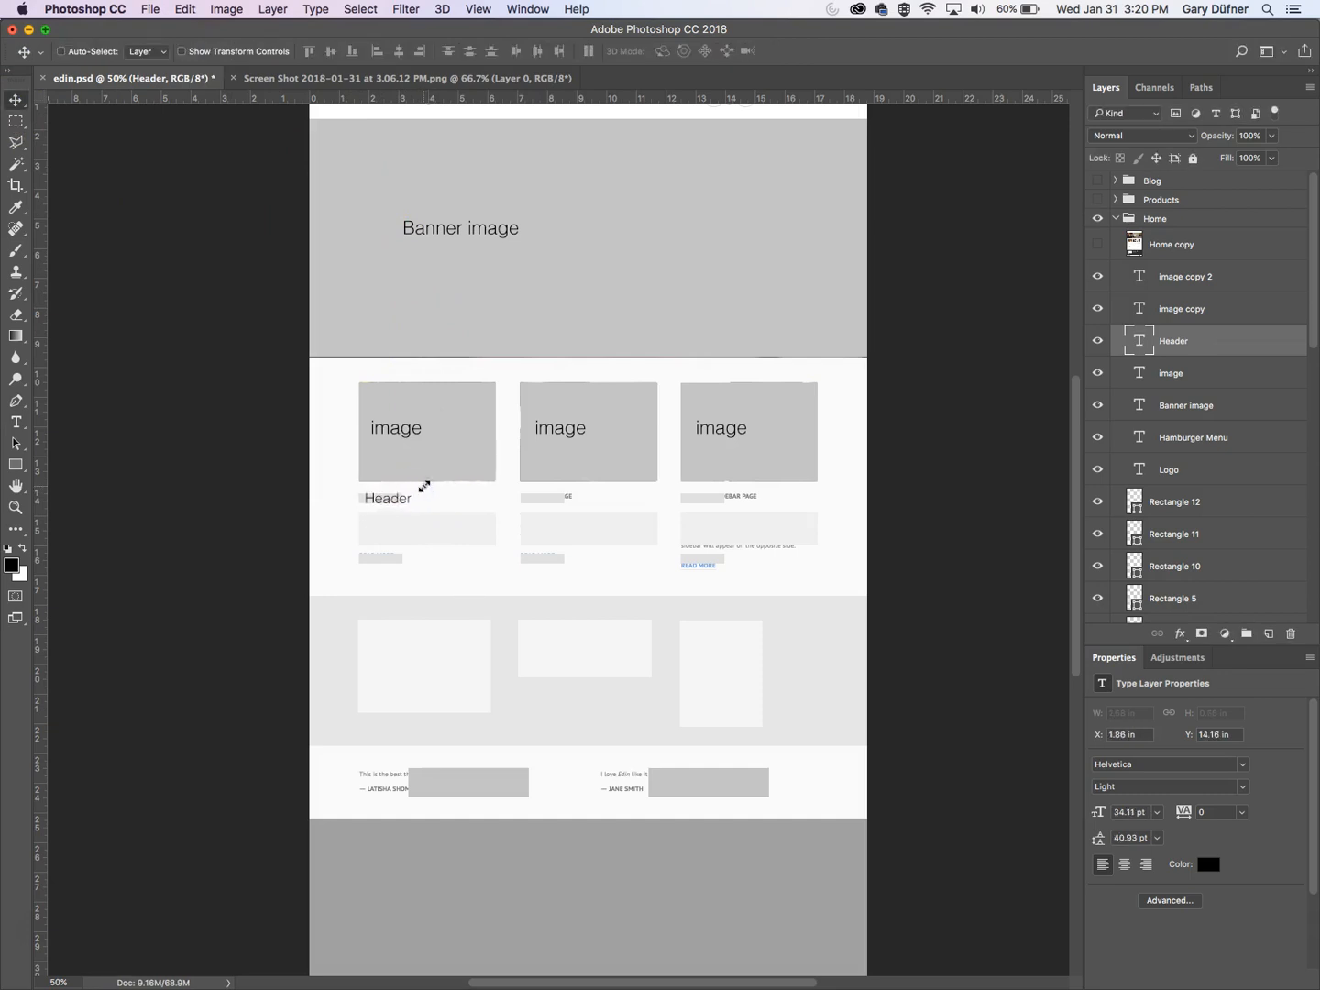
# - Duplicate the Header text onto the first column's light text block and change the wording to "Text - Keywords - SEO"
pyautogui.moveTo(393, 503); pyautogui.dragTo(393, 523)
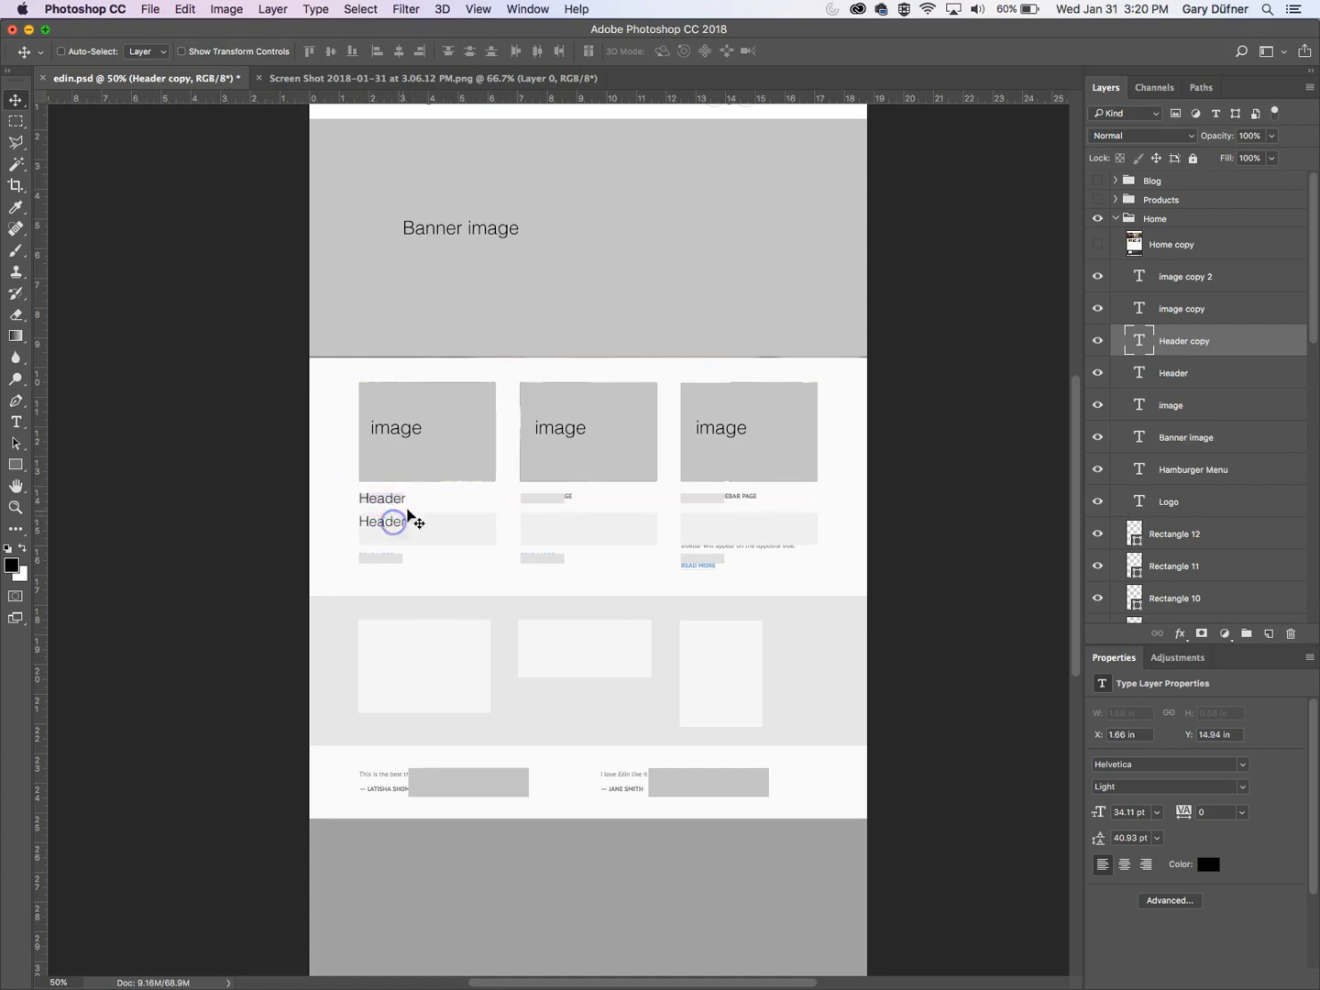
pyautogui.click(16, 422)
pyautogui.click(391, 523)
pyautogui.doubleClick(386, 522)
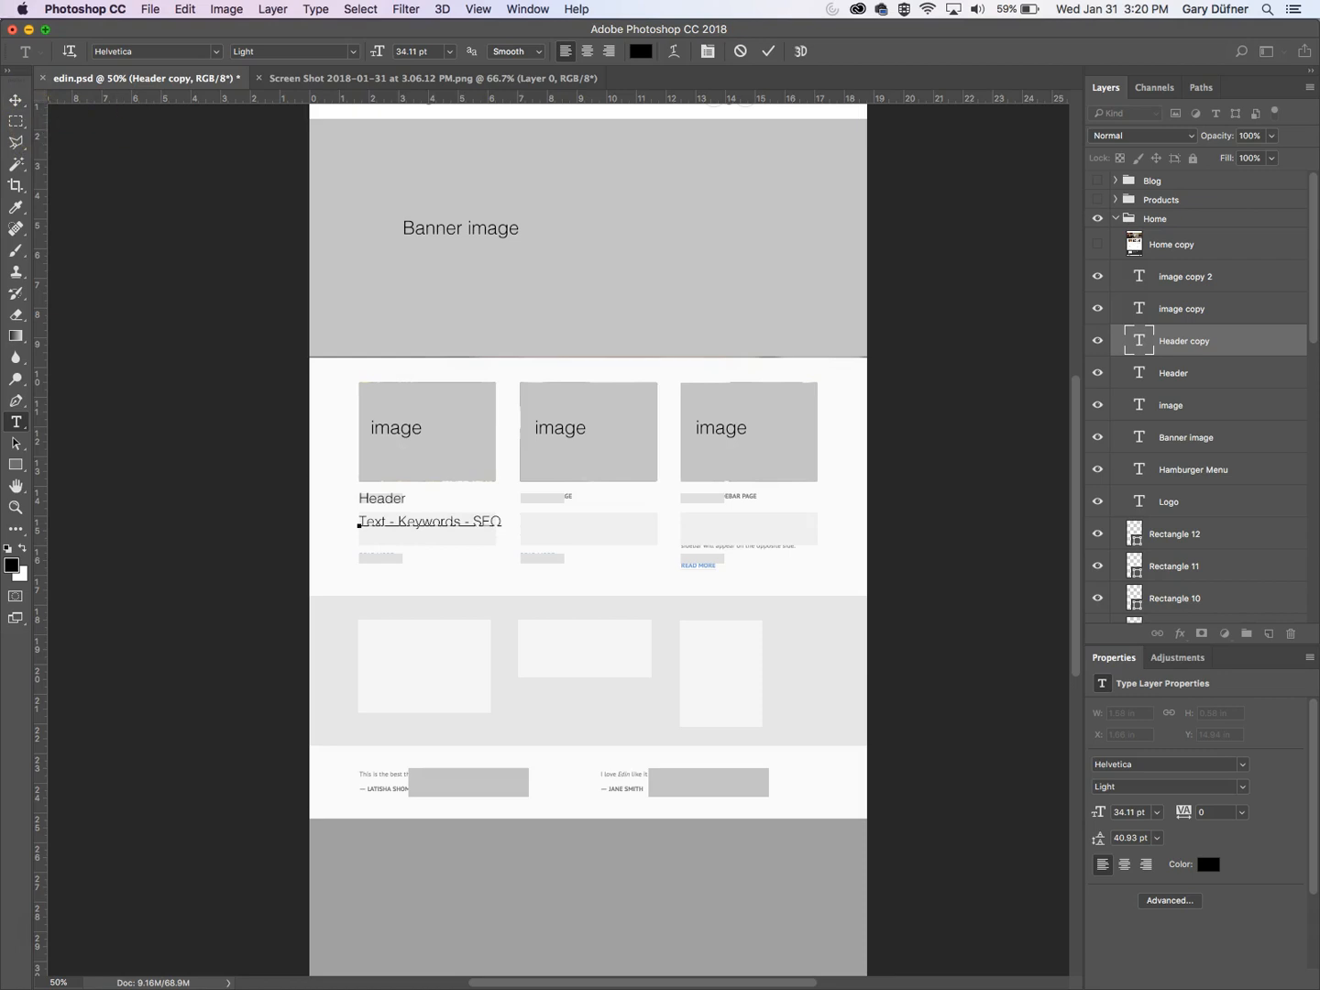
pyautogui.click(15, 99)
# - Duplicate the Text - Keywords - SEO text onto the first column's lowest bar and change the wording to "Read More..."
pyautogui.moveTo(395, 523); pyautogui.dragTo(556, 560)
pyautogui.click(14, 423)
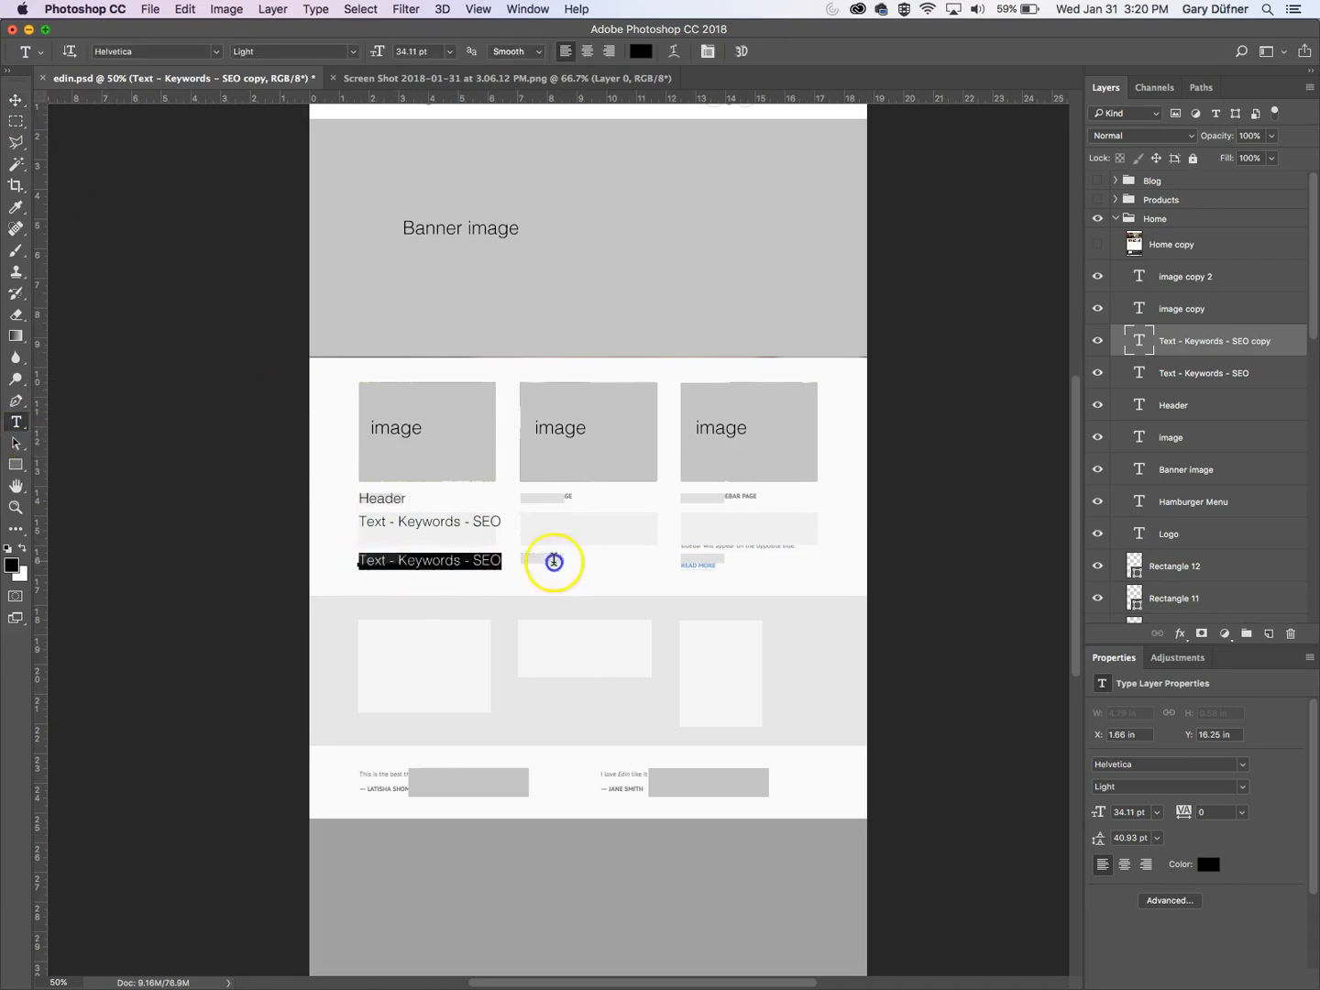
pyautogui.write('Read More...')
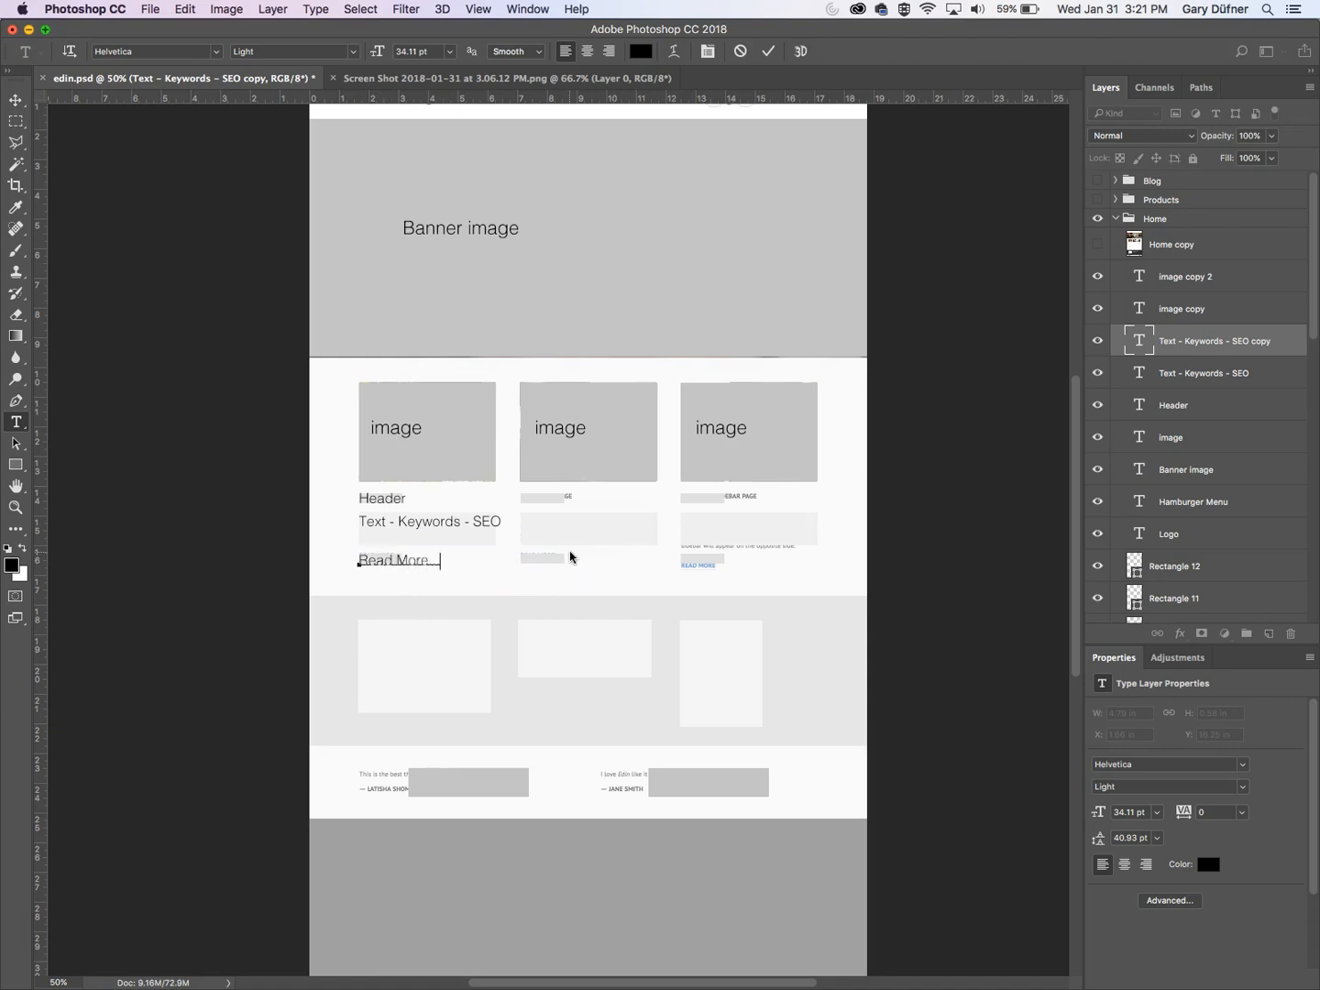
pyautogui.click(17, 101)
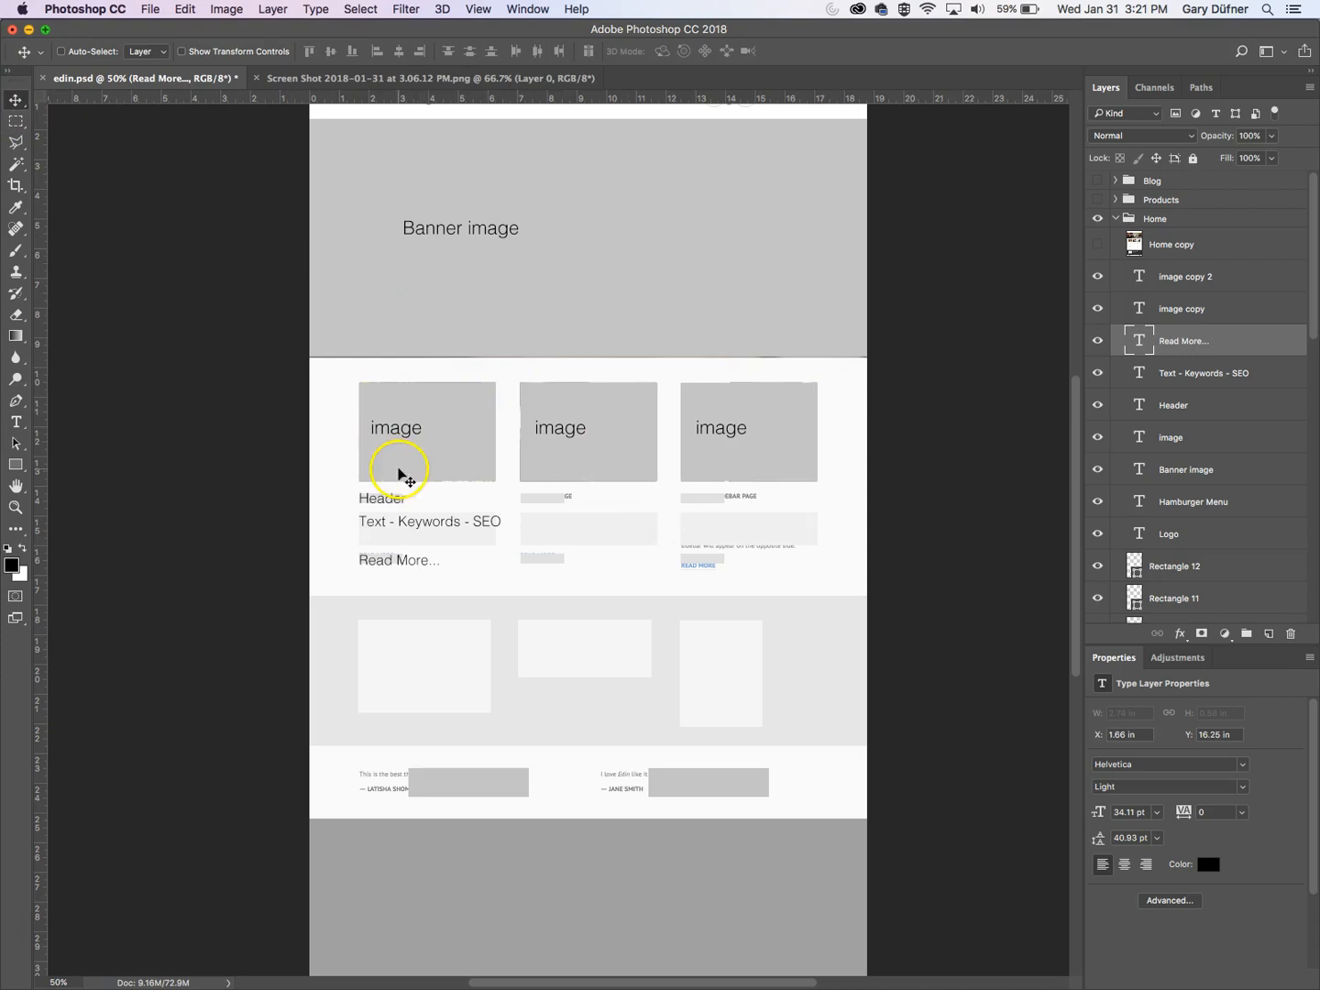
# - Set the Home group's white layer to 100% opacity to hide the page screenshot beneath it
pyautogui.scroll(-10, 1240, 507)
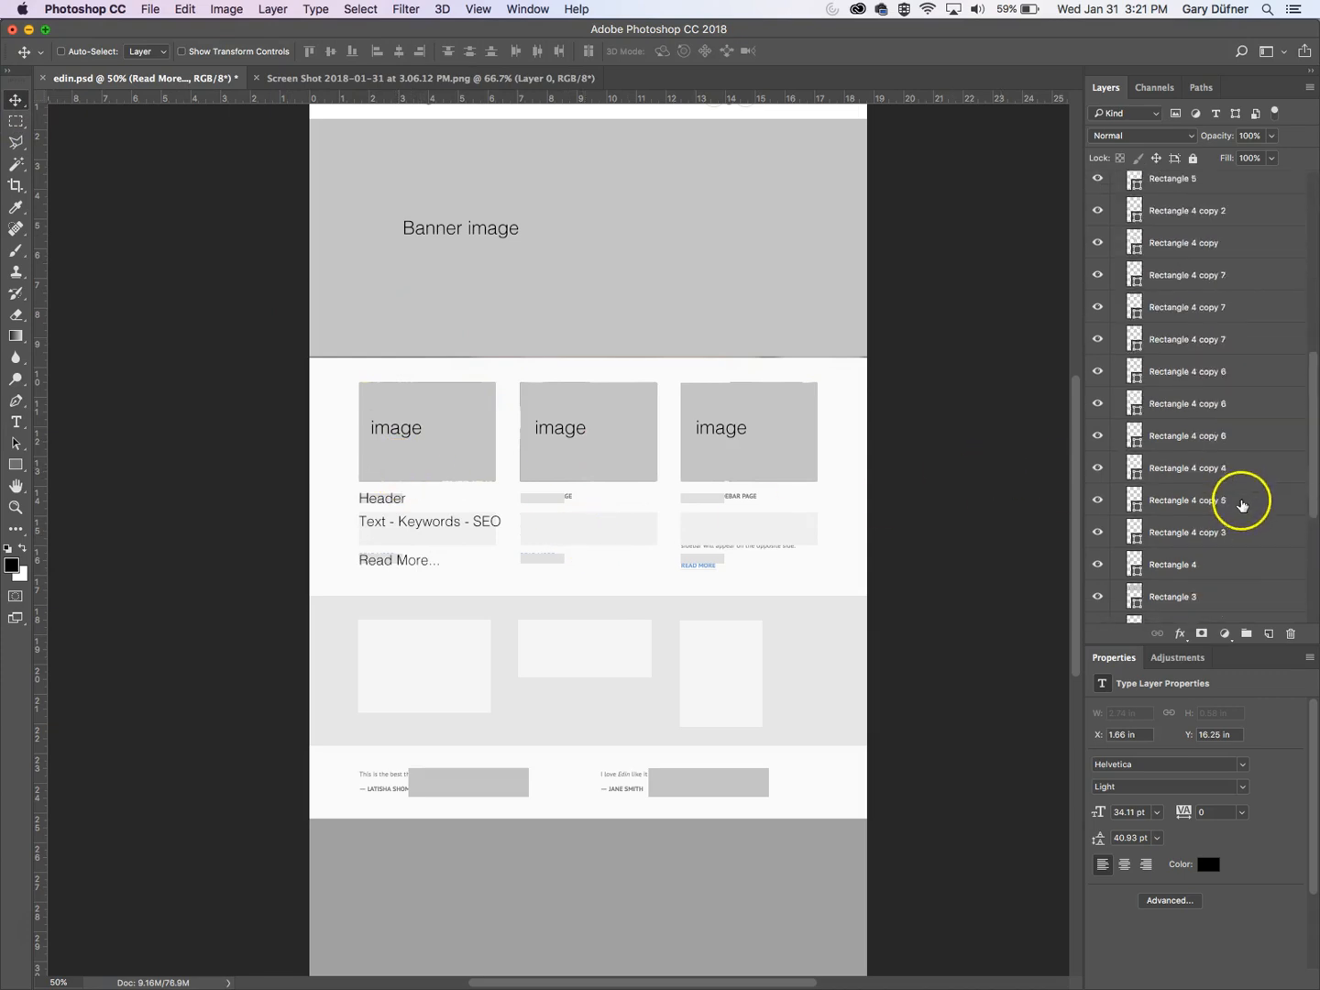
pyautogui.click(1218, 577)
pyautogui.click(1273, 136)
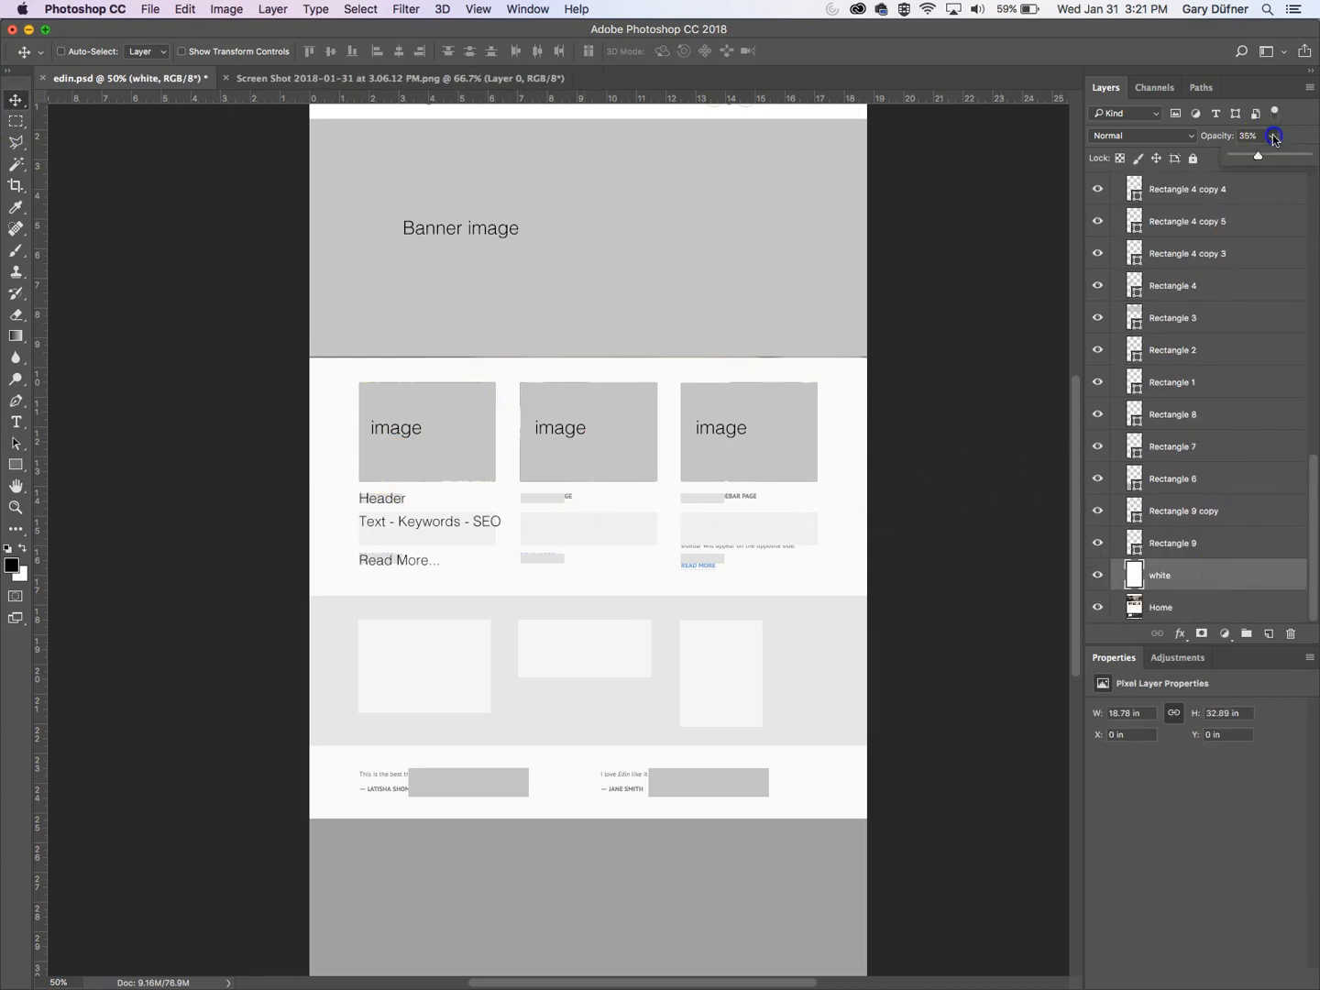
pyautogui.moveTo(1257, 160); pyautogui.dragTo(1307, 156)
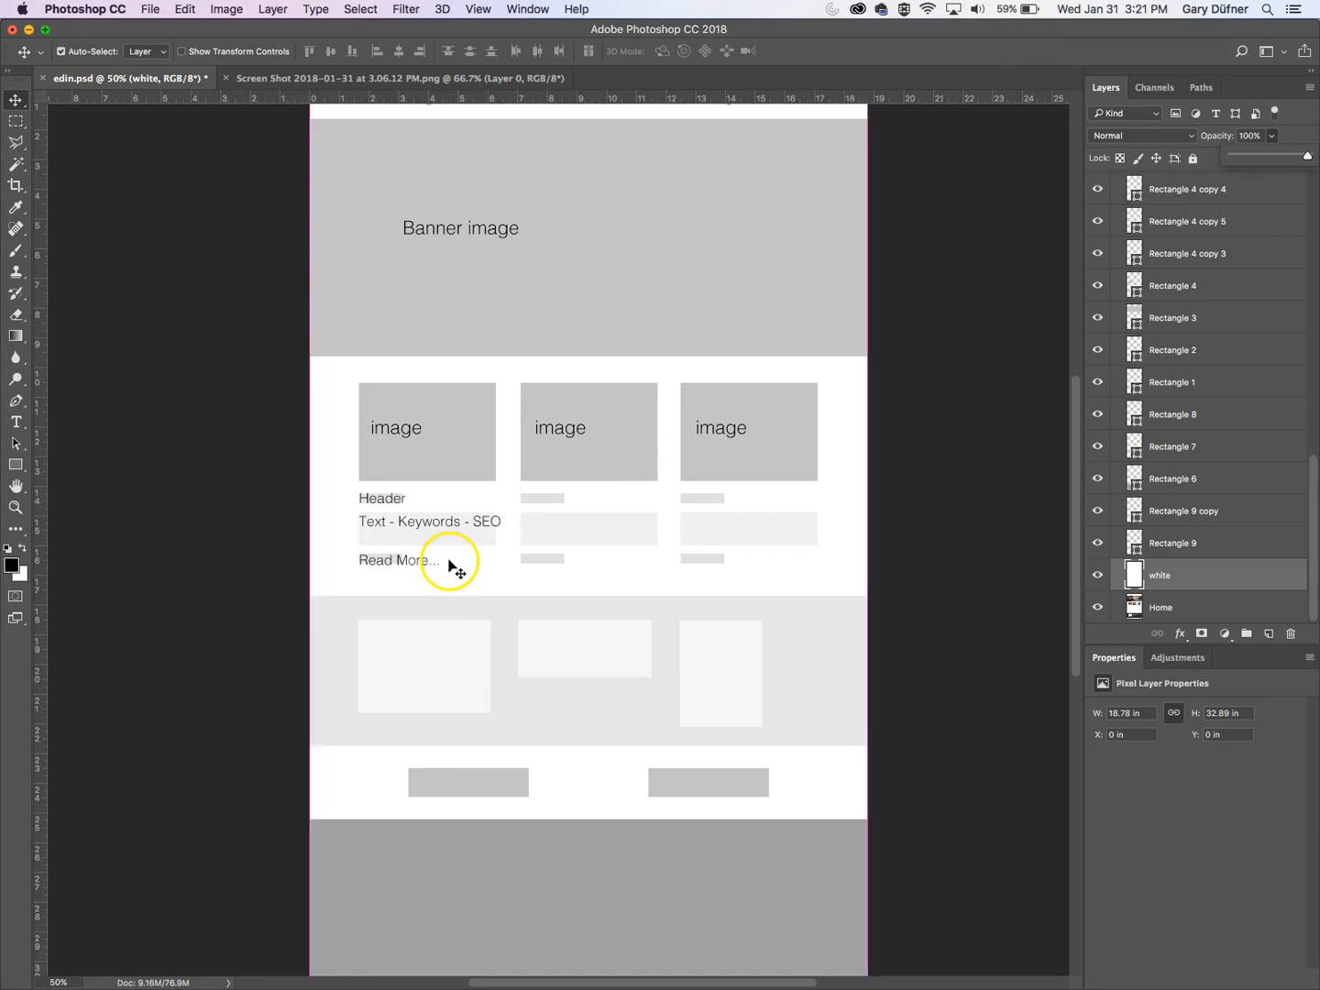
pyautogui.press('super+t')
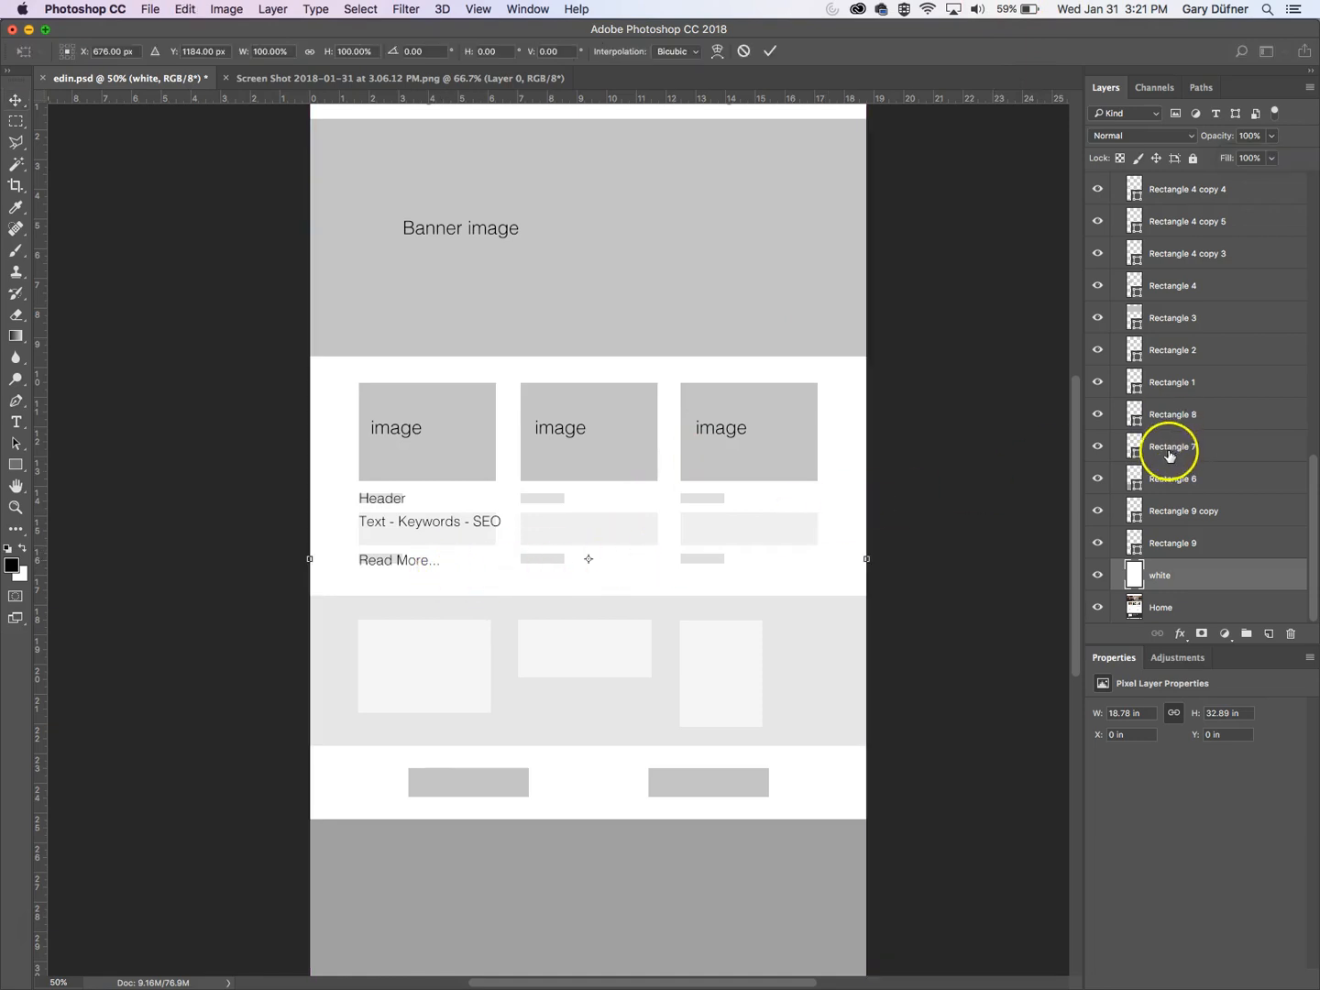
pyautogui.press('Return')
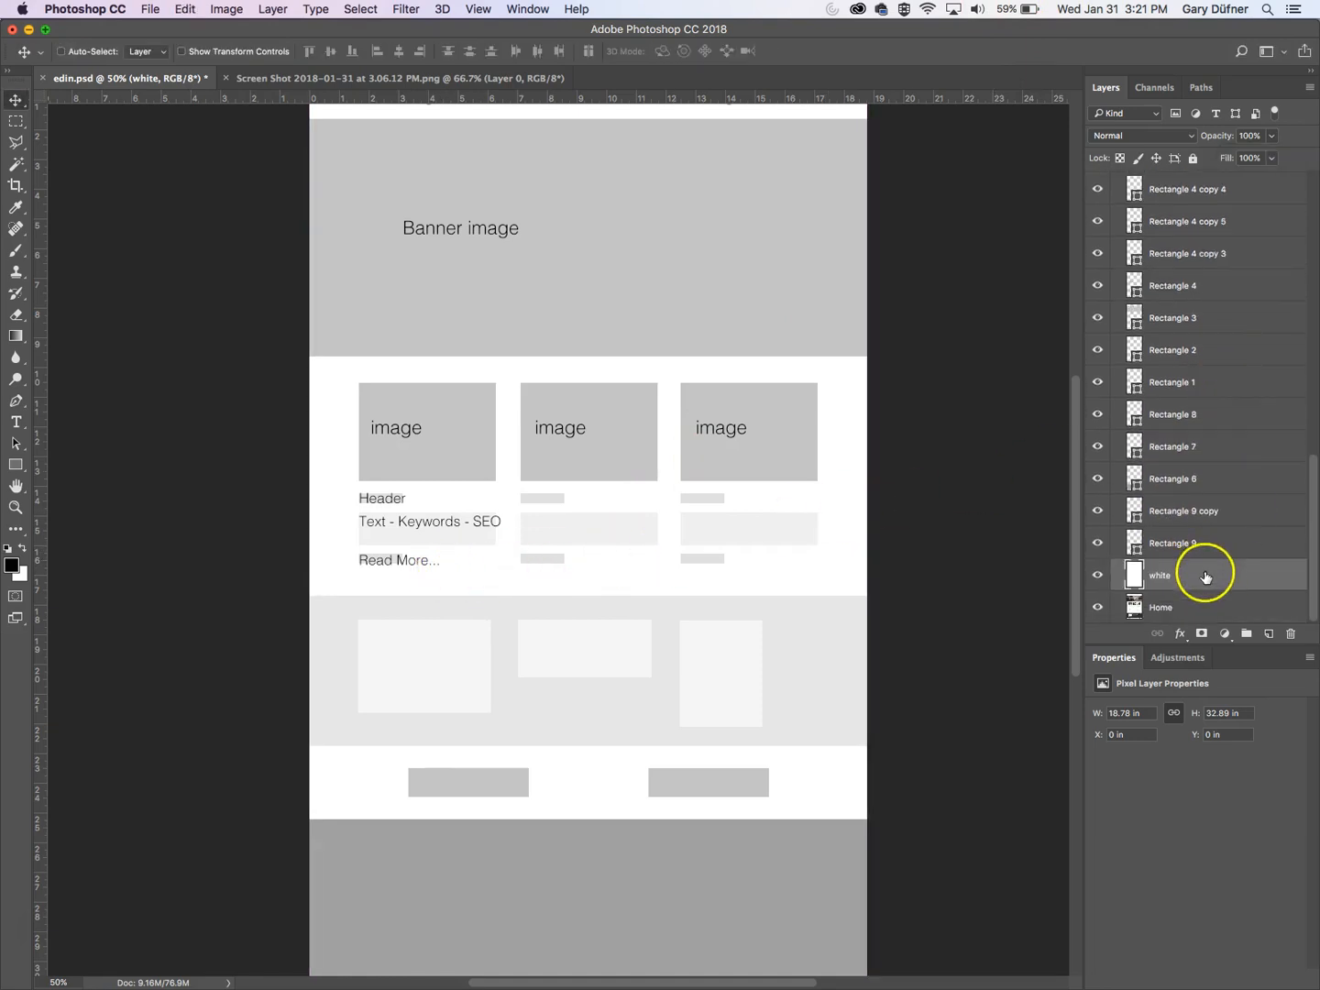
pyautogui.scroll(10, 1217, 550)
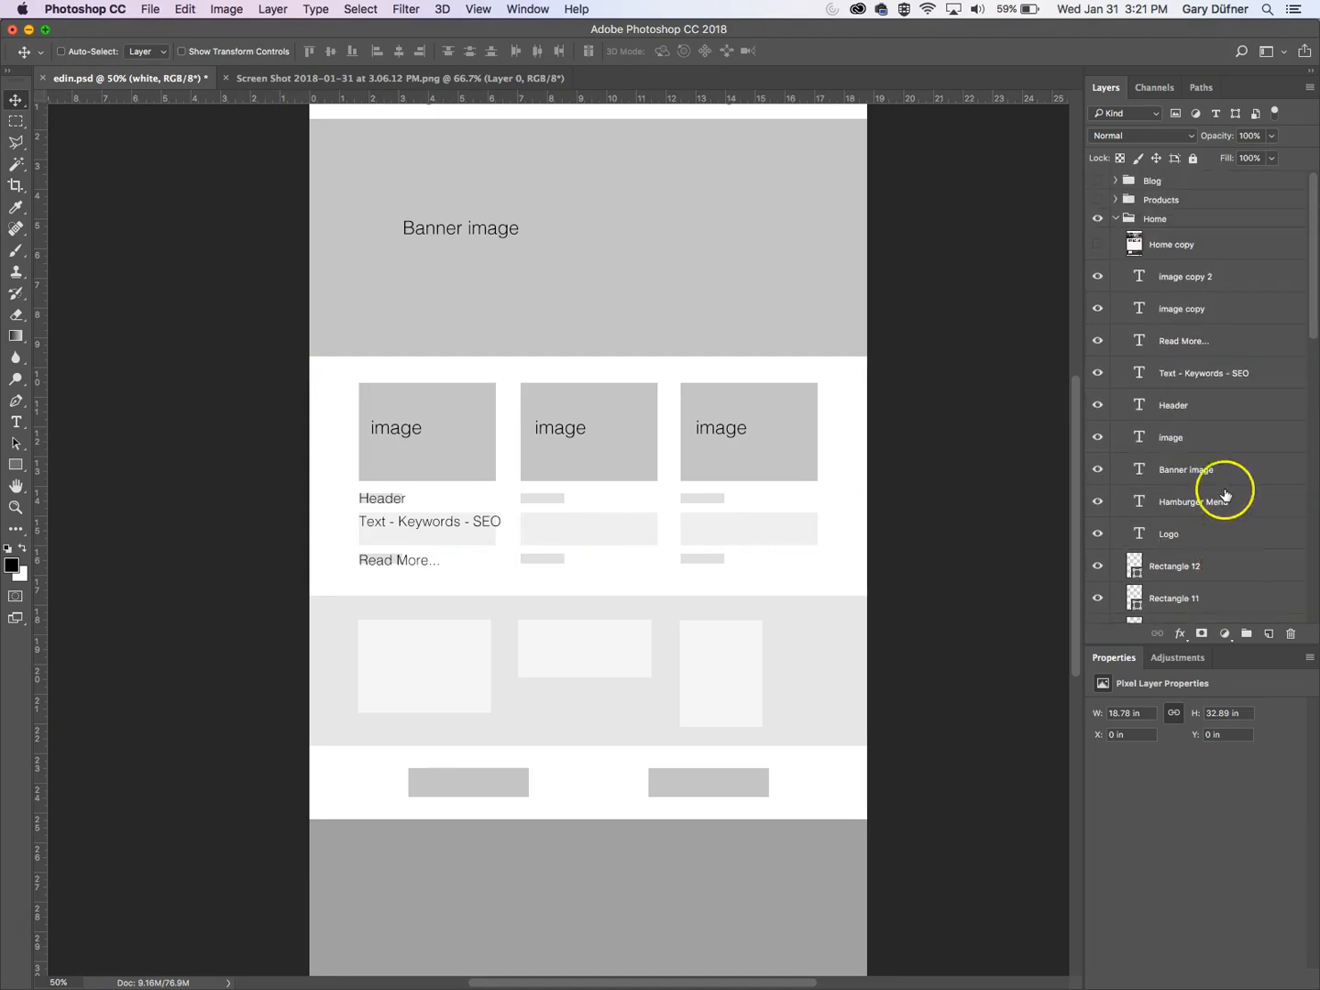
pyautogui.click(1169, 276)
pyautogui.click(1098, 276)
pyautogui.click(1098, 277)
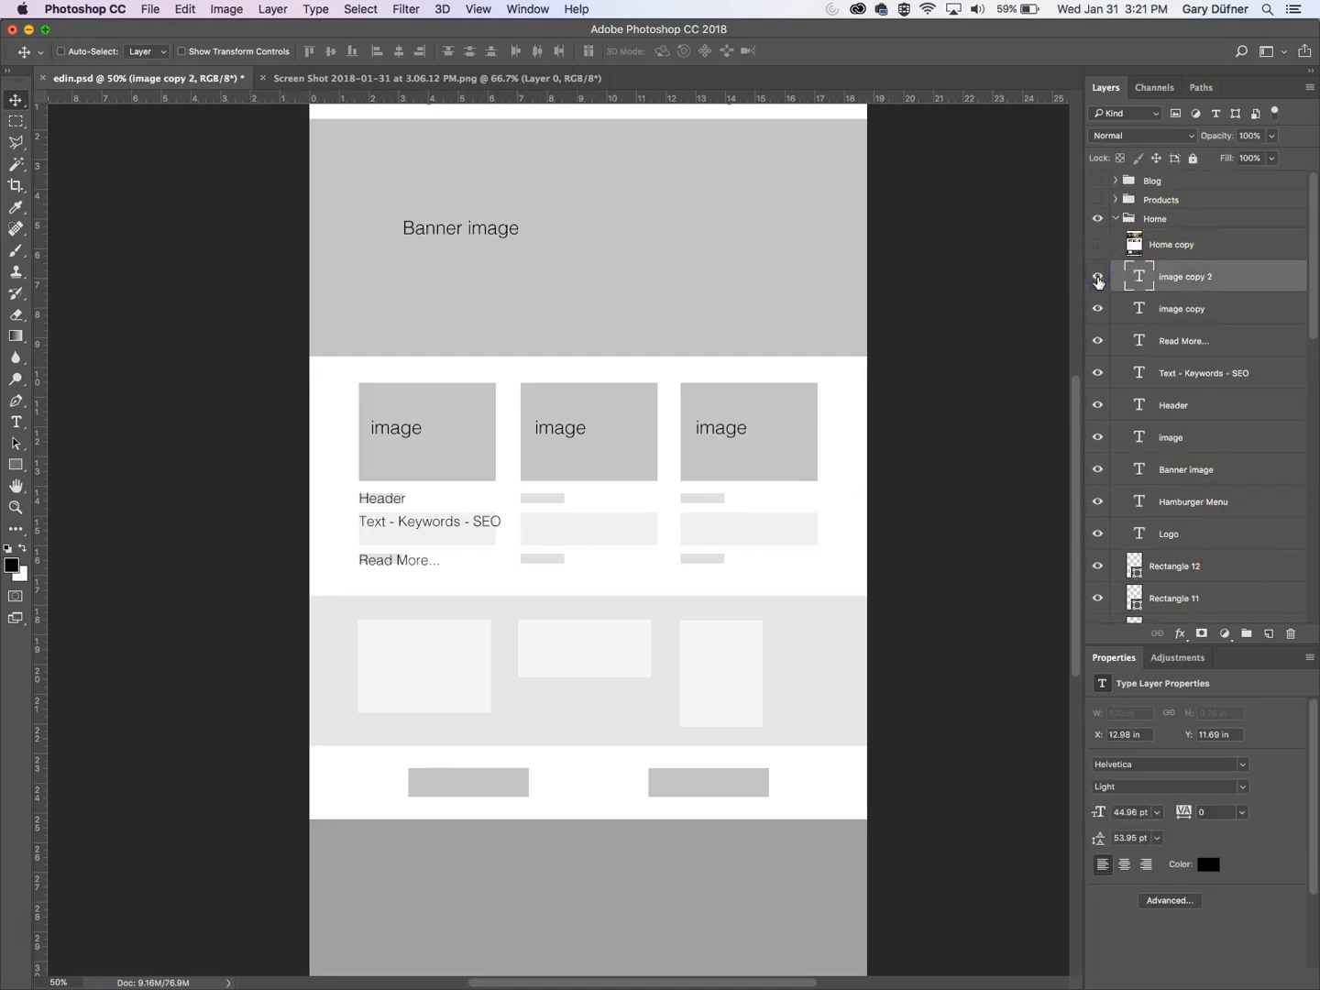
# - Scale the Read More... text down to about 25 pt
pyautogui.rightClick(400, 563)
pyautogui.click(456, 568)
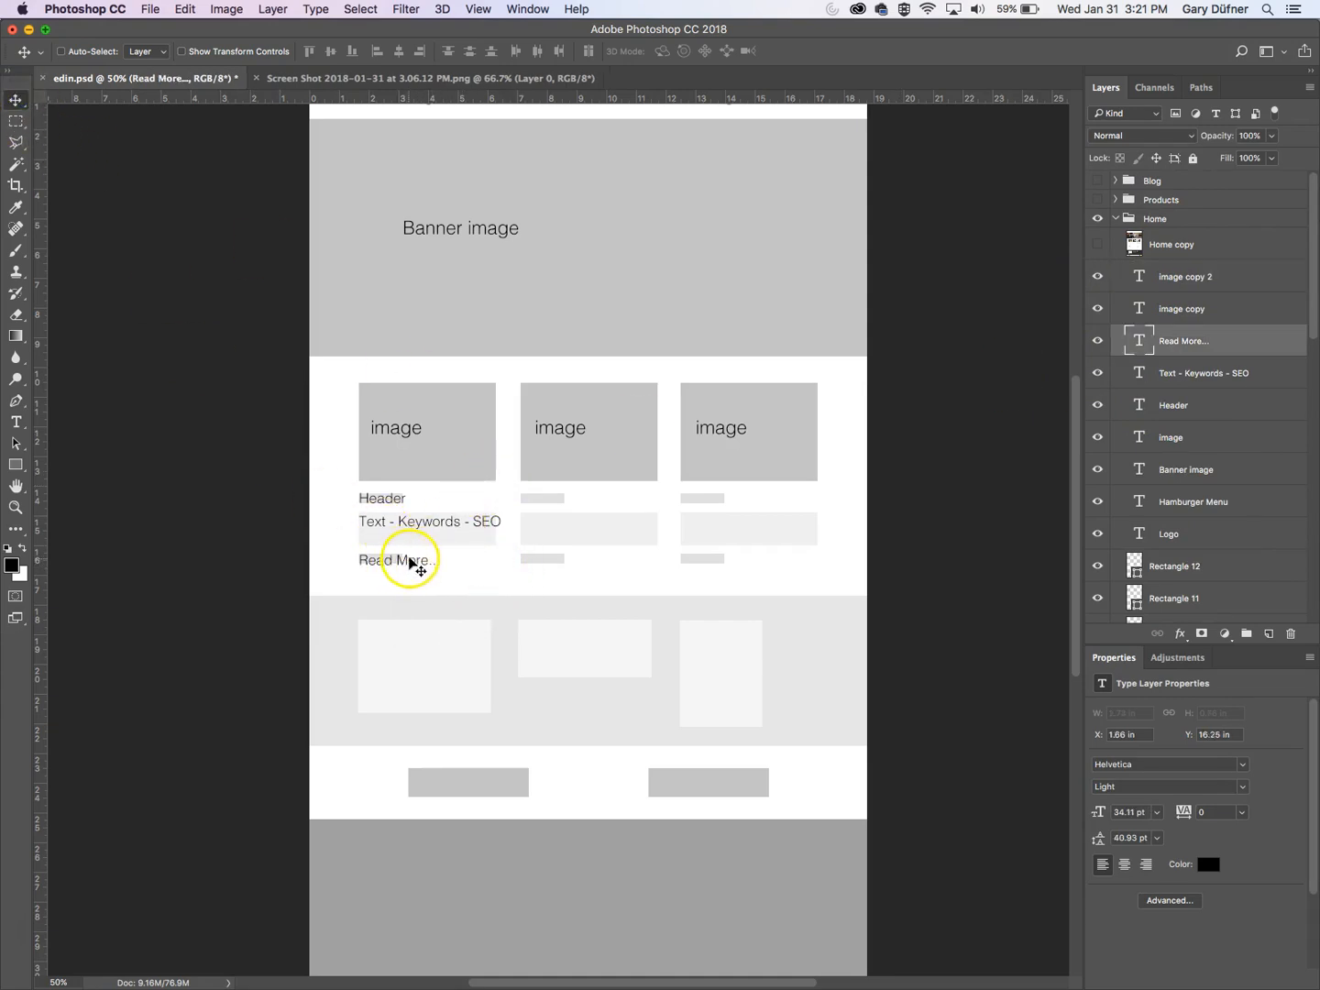
pyautogui.rightClick(411, 547)
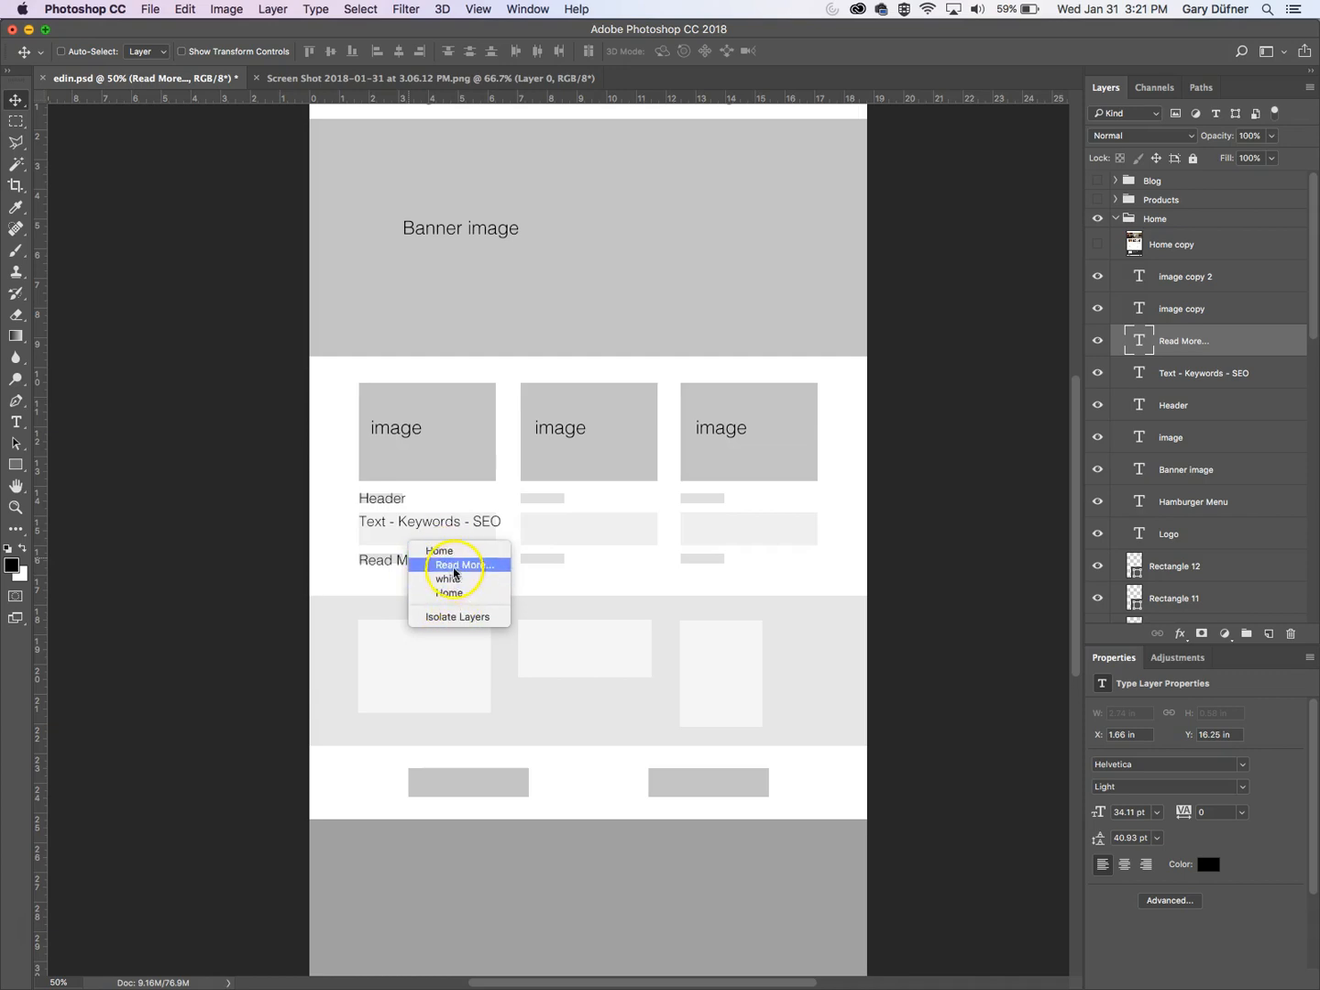
pyautogui.click(467, 565)
pyautogui.hotkey('ctrl', 't')
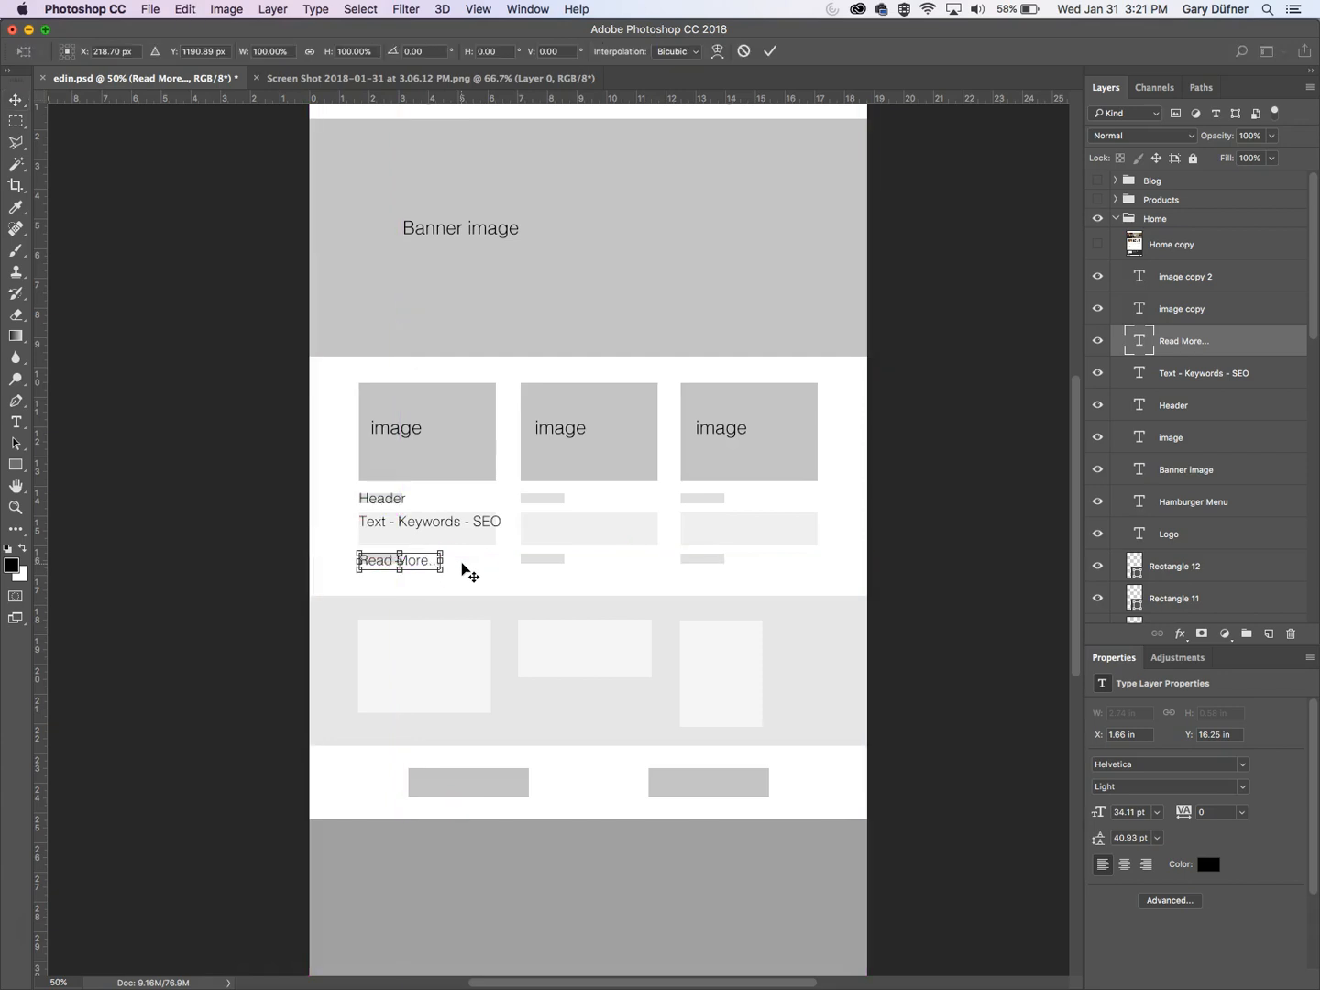
pyautogui.moveTo(434, 569); pyautogui.dragTo(419, 565)
pyautogui.press('Return')
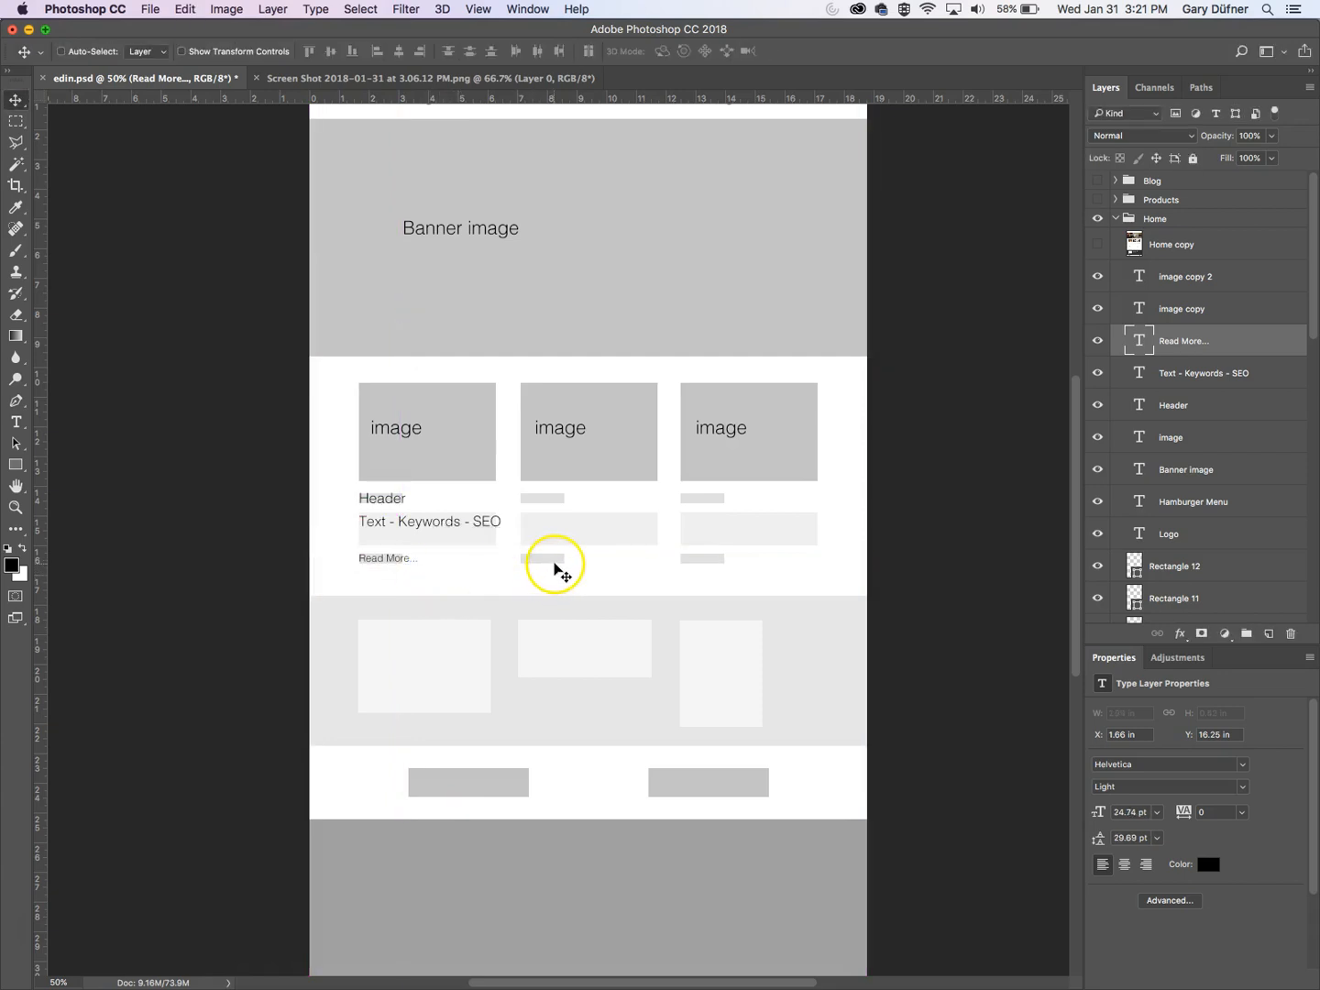
# - Scale the Text - Keywords - SEO text down to about 26 pt so it fits within the first column's text block
pyautogui.rightClick(442, 510)
pyautogui.click(467, 526)
pyautogui.press('super+t')
pyautogui.moveTo(501, 525); pyautogui.dragTo(471, 528)
pyautogui.press('Return')
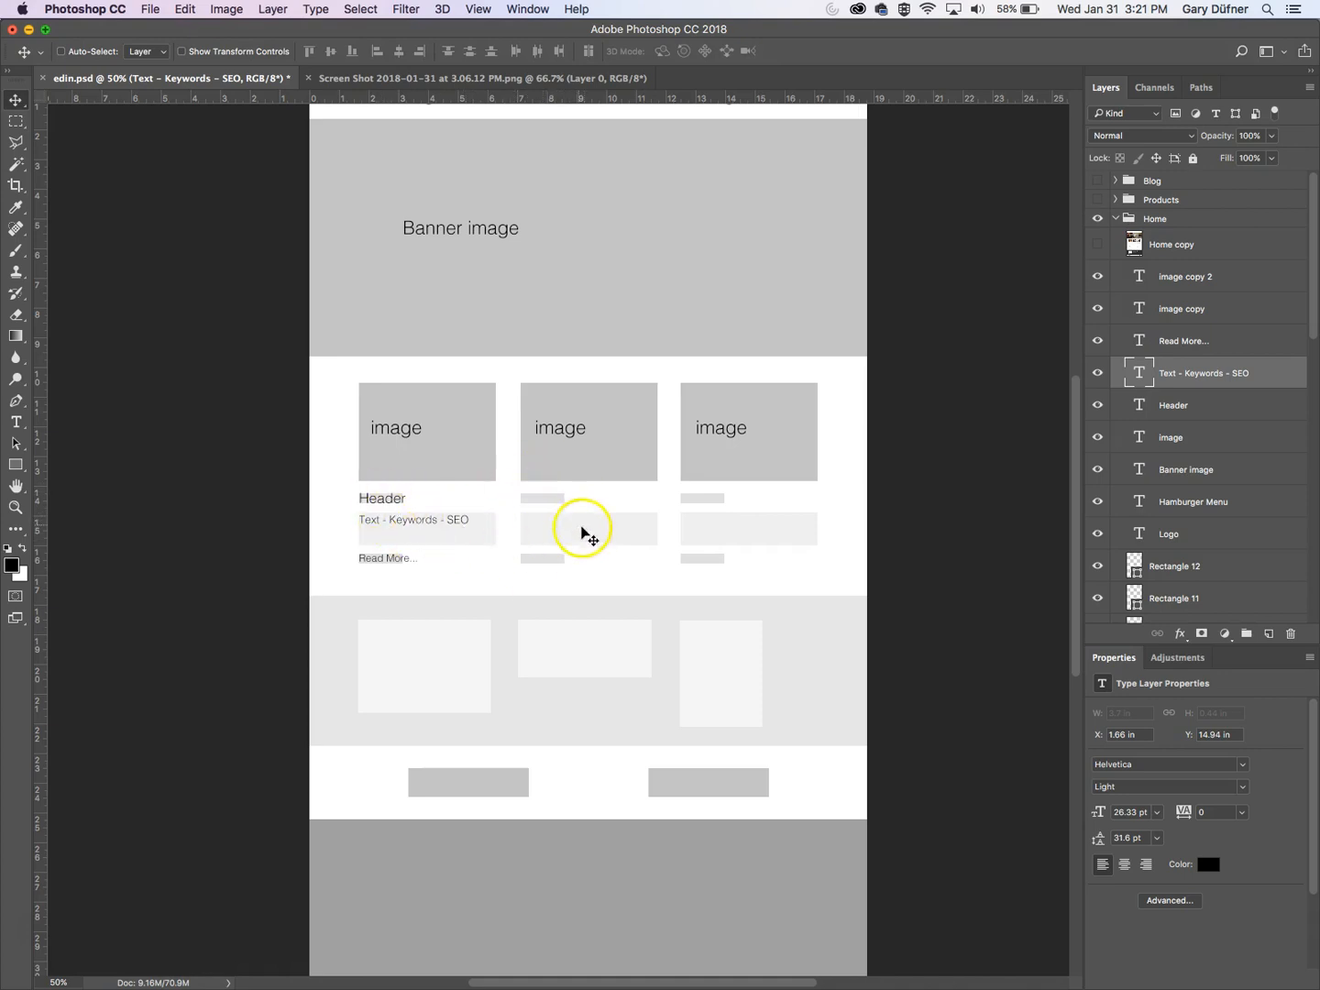
# - Duplicate the first column's image text into the first light box of the gray section below, keeping the wording "image"
pyautogui.rightClick(397, 429)
pyautogui.click(408, 428)
pyautogui.moveTo(407, 428); pyautogui.dragTo(417, 663)
pyautogui.click(16, 421)
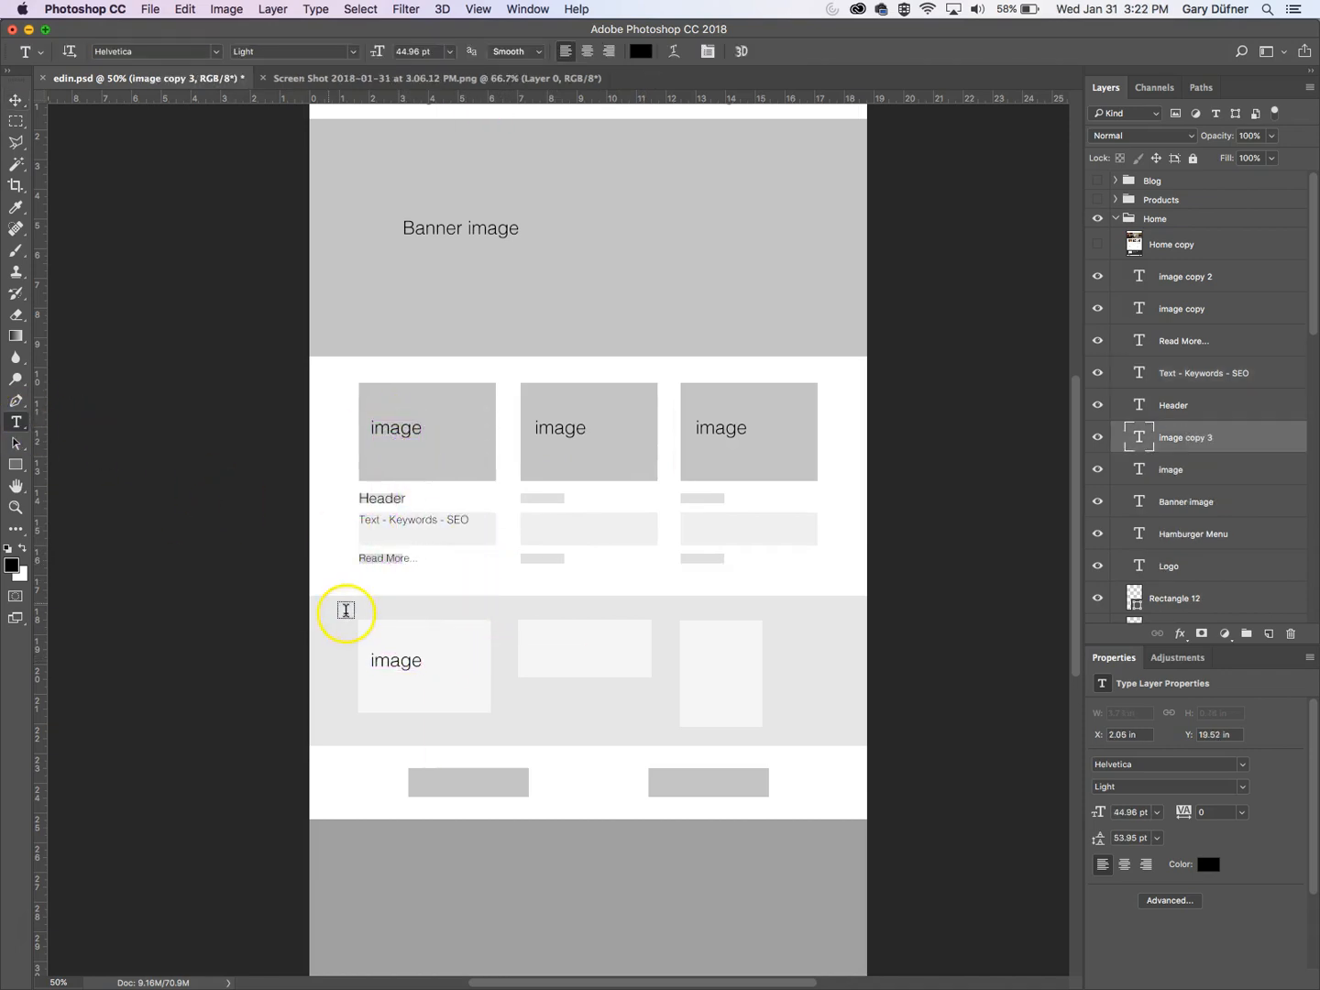
pyautogui.doubleClick(390, 664)
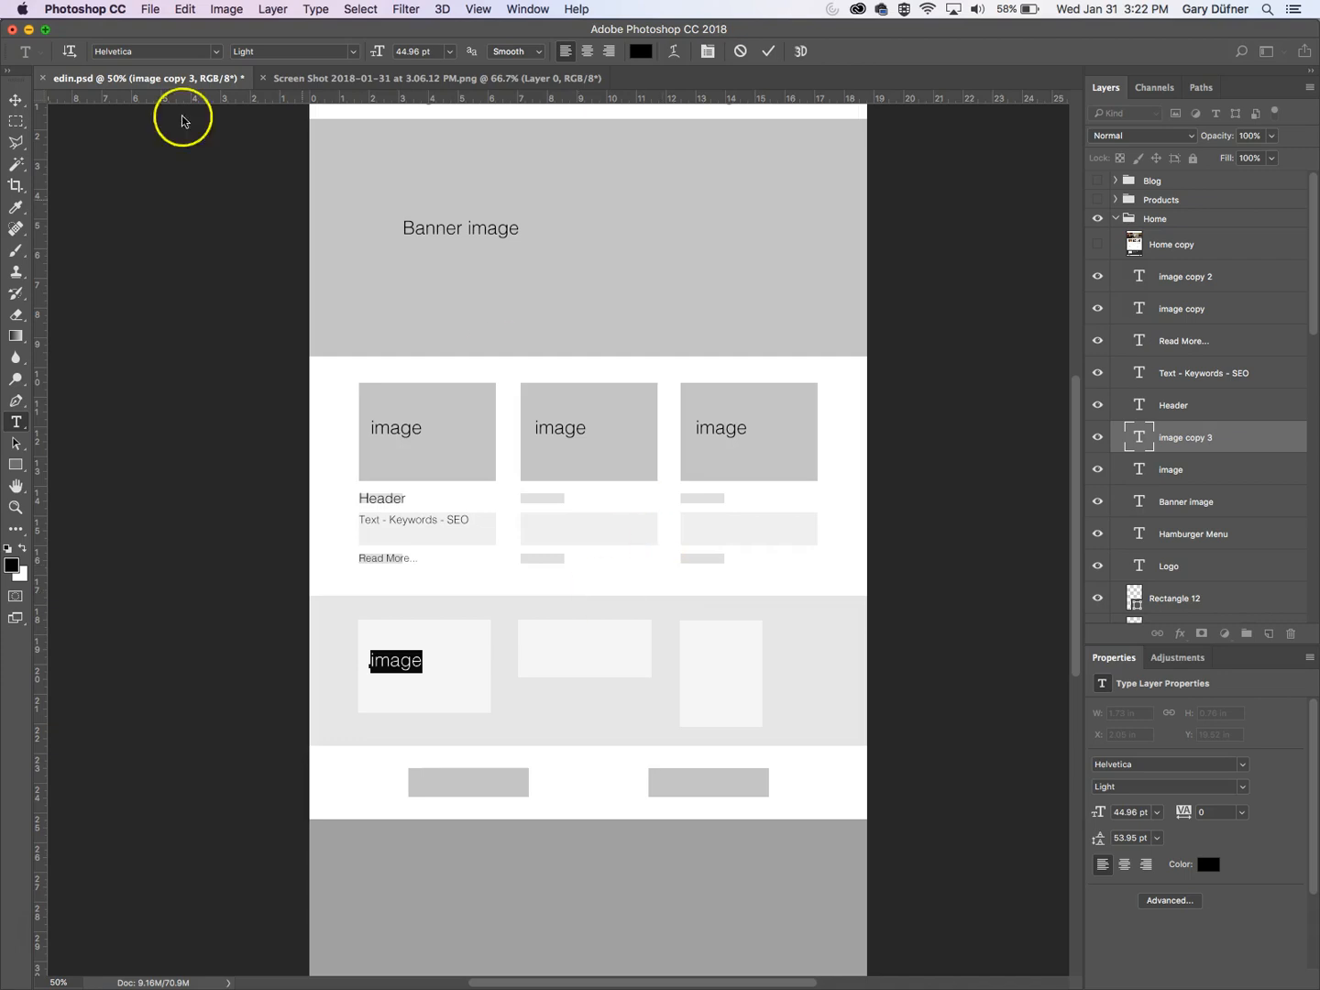
pyautogui.click(15, 99)
# - Duplicate the gray section's image text onto the first gray bar below that section and change the wording to "Testimonial"
pyautogui.moveTo(408, 662); pyautogui.dragTo(473, 783)
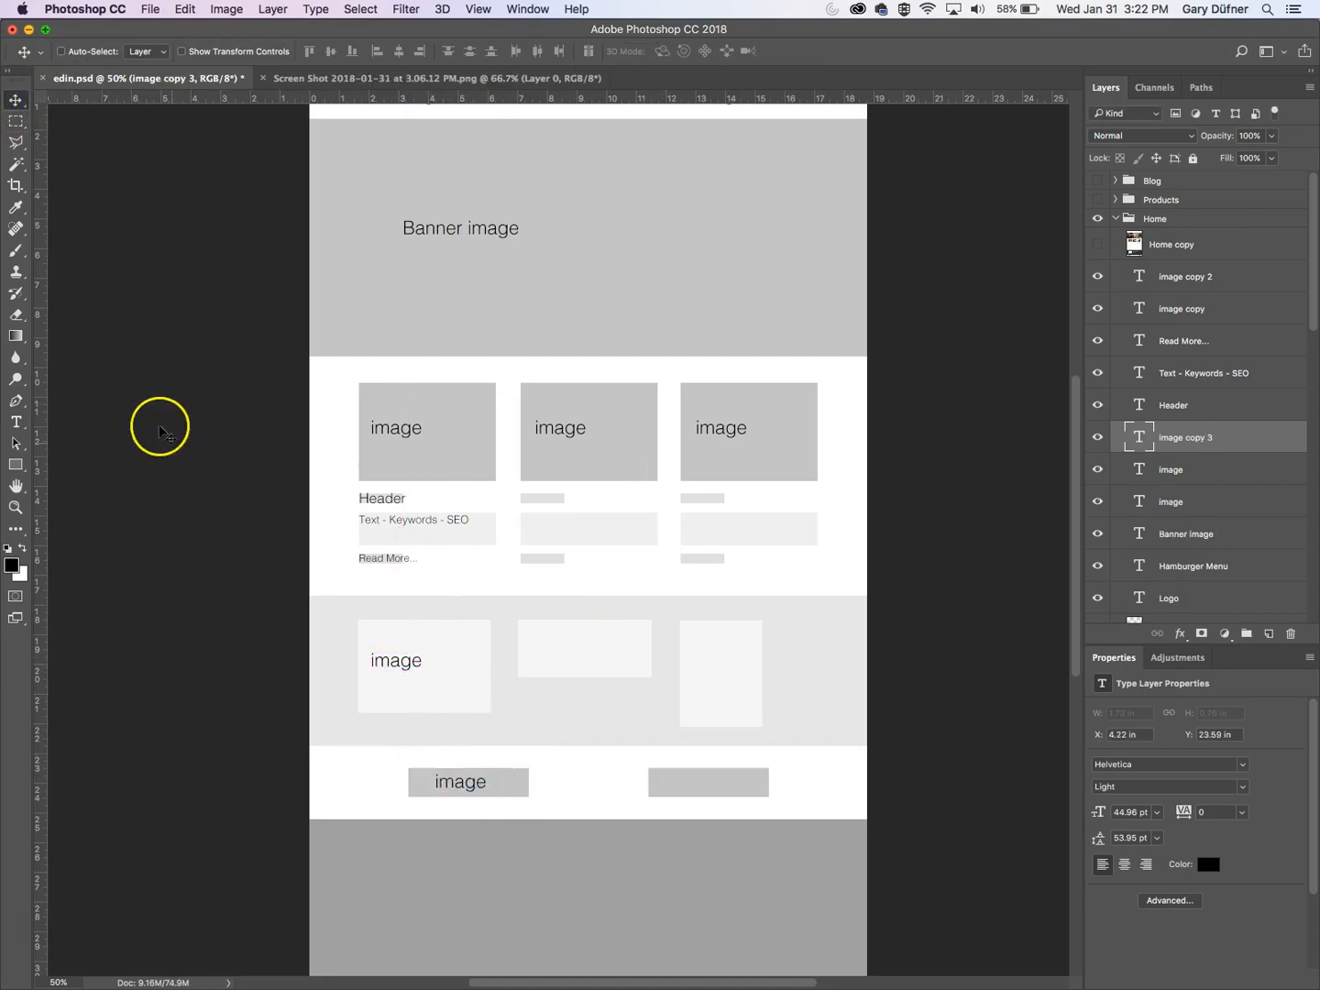
pyautogui.click(15, 422)
pyautogui.click(470, 782)
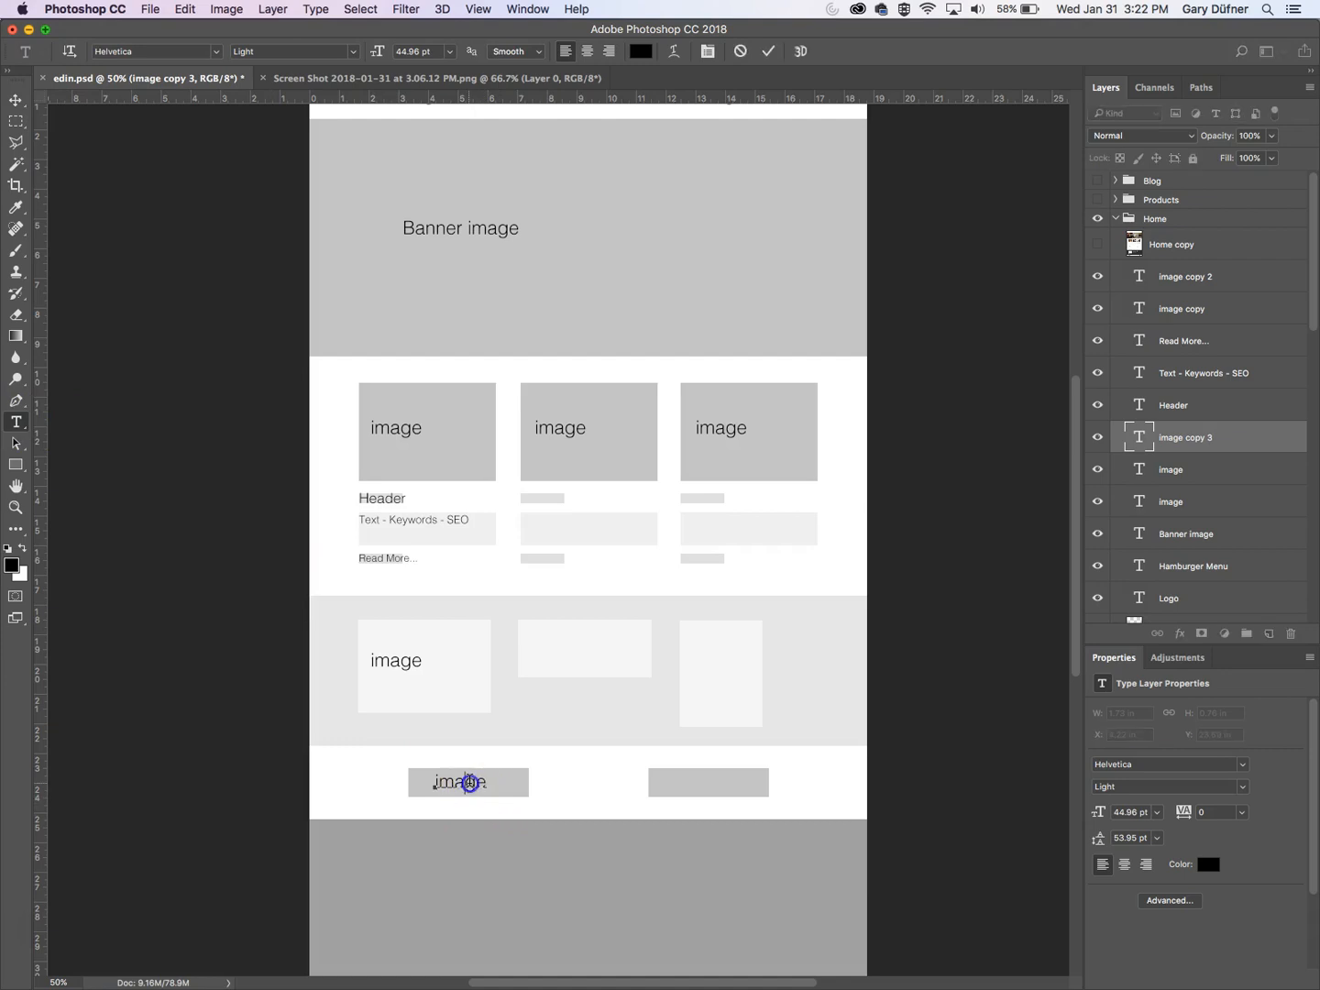
pyautogui.doubleClick(470, 782)
pyautogui.write('Testimonial')
pyautogui.click(16, 99)
# - Scale the Testimonial text to about 34 pt and duplicate it onto the second gray bar in the same row
pyautogui.press('super+t')
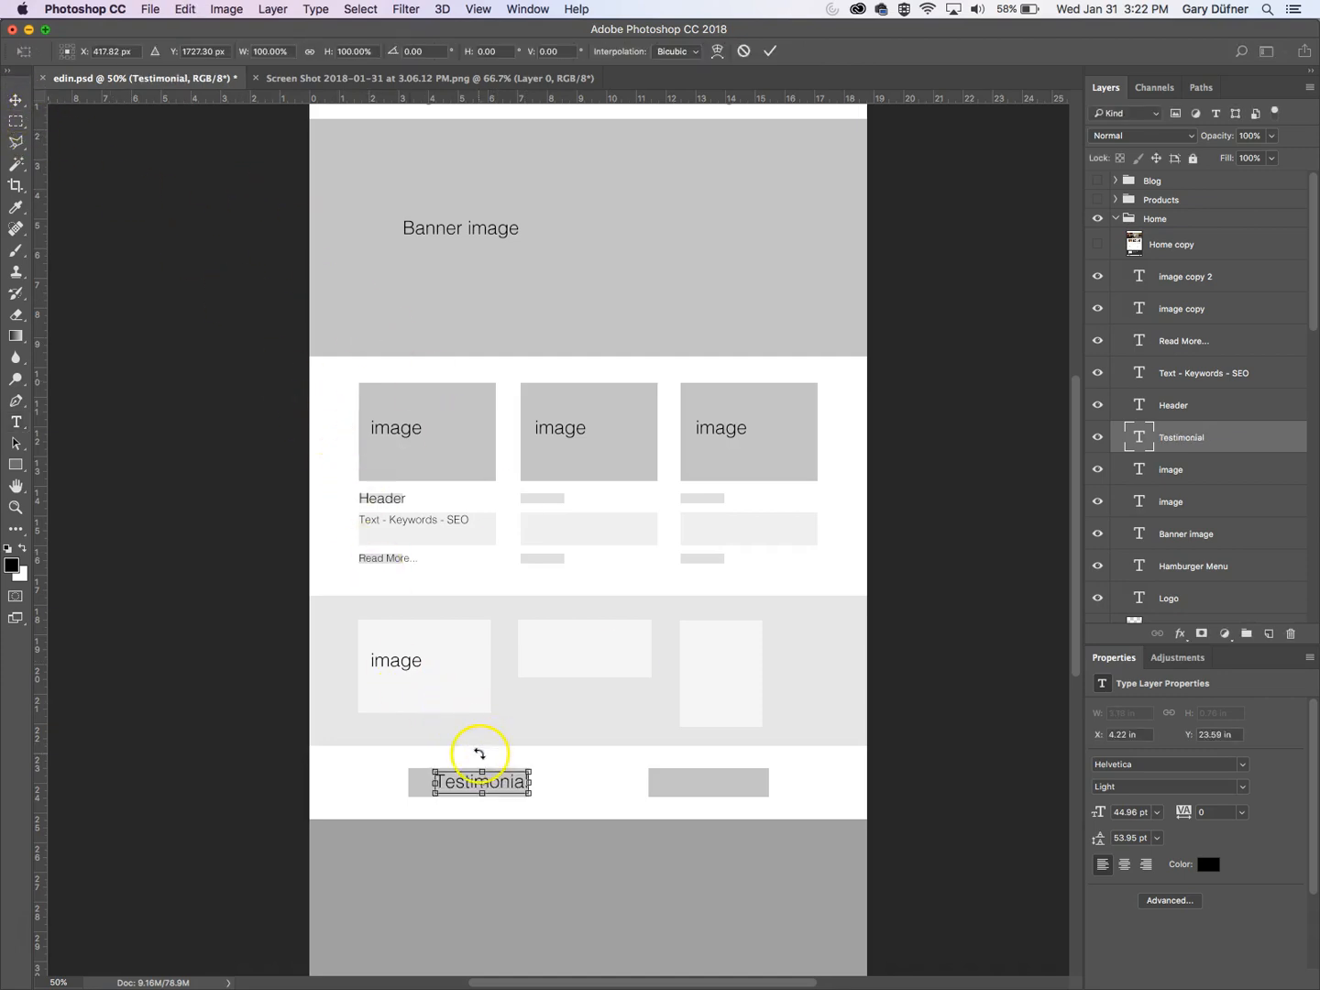
pyautogui.moveTo(519, 778); pyautogui.dragTo(736, 784)
pyautogui.press('Return')
pyautogui.scroll(-5, 568, 634)
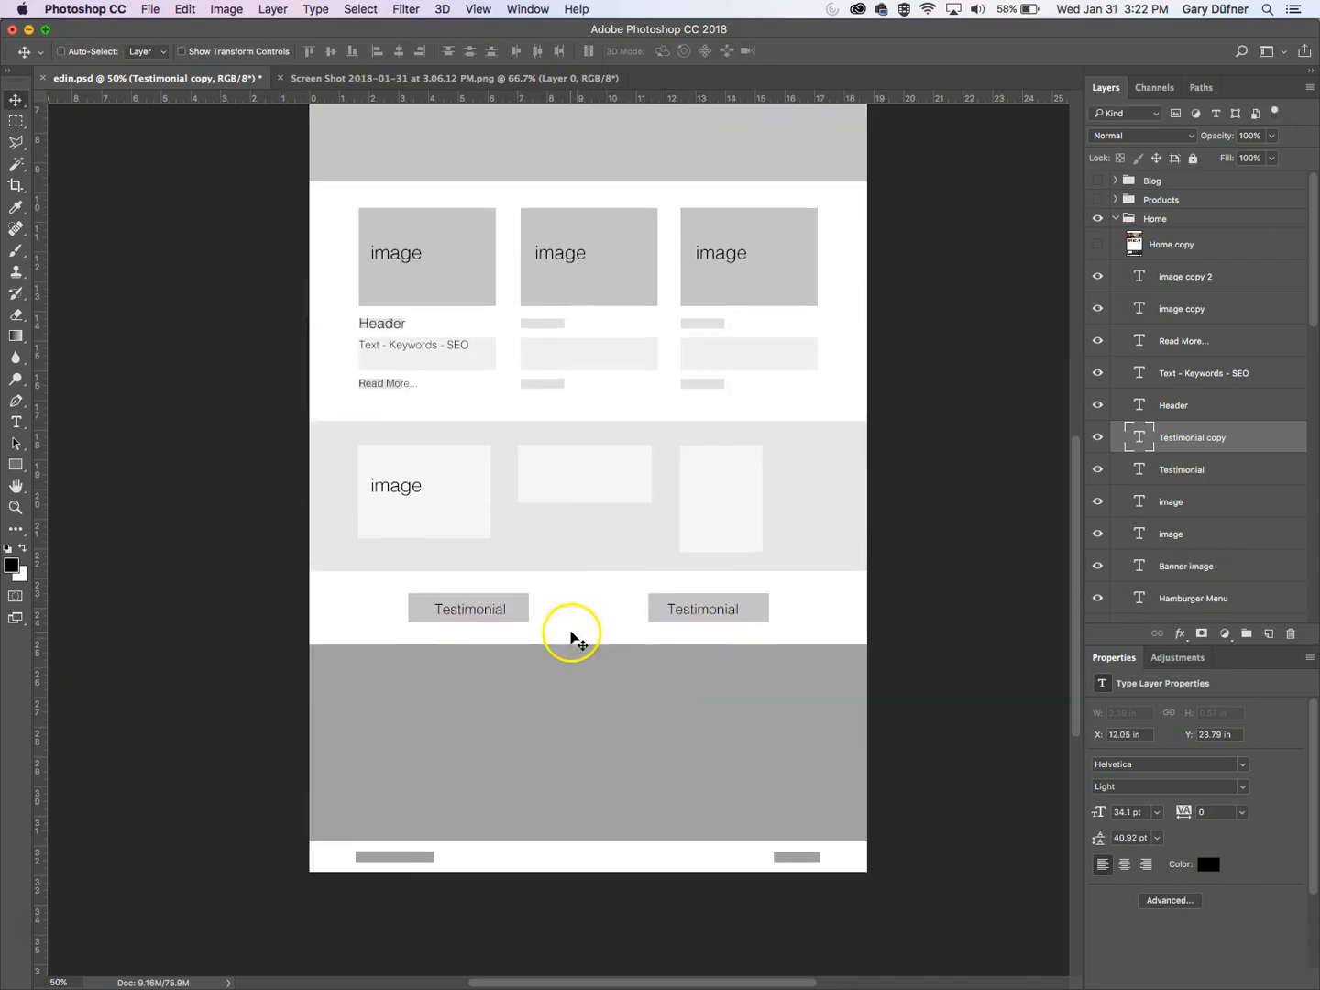
# - Duplicate the Testimonial text beside the right-hand gray bar in the white footer strip and change the wording to "Social Media"
pyautogui.moveTo(559, 632); pyautogui.dragTo(760, 857)
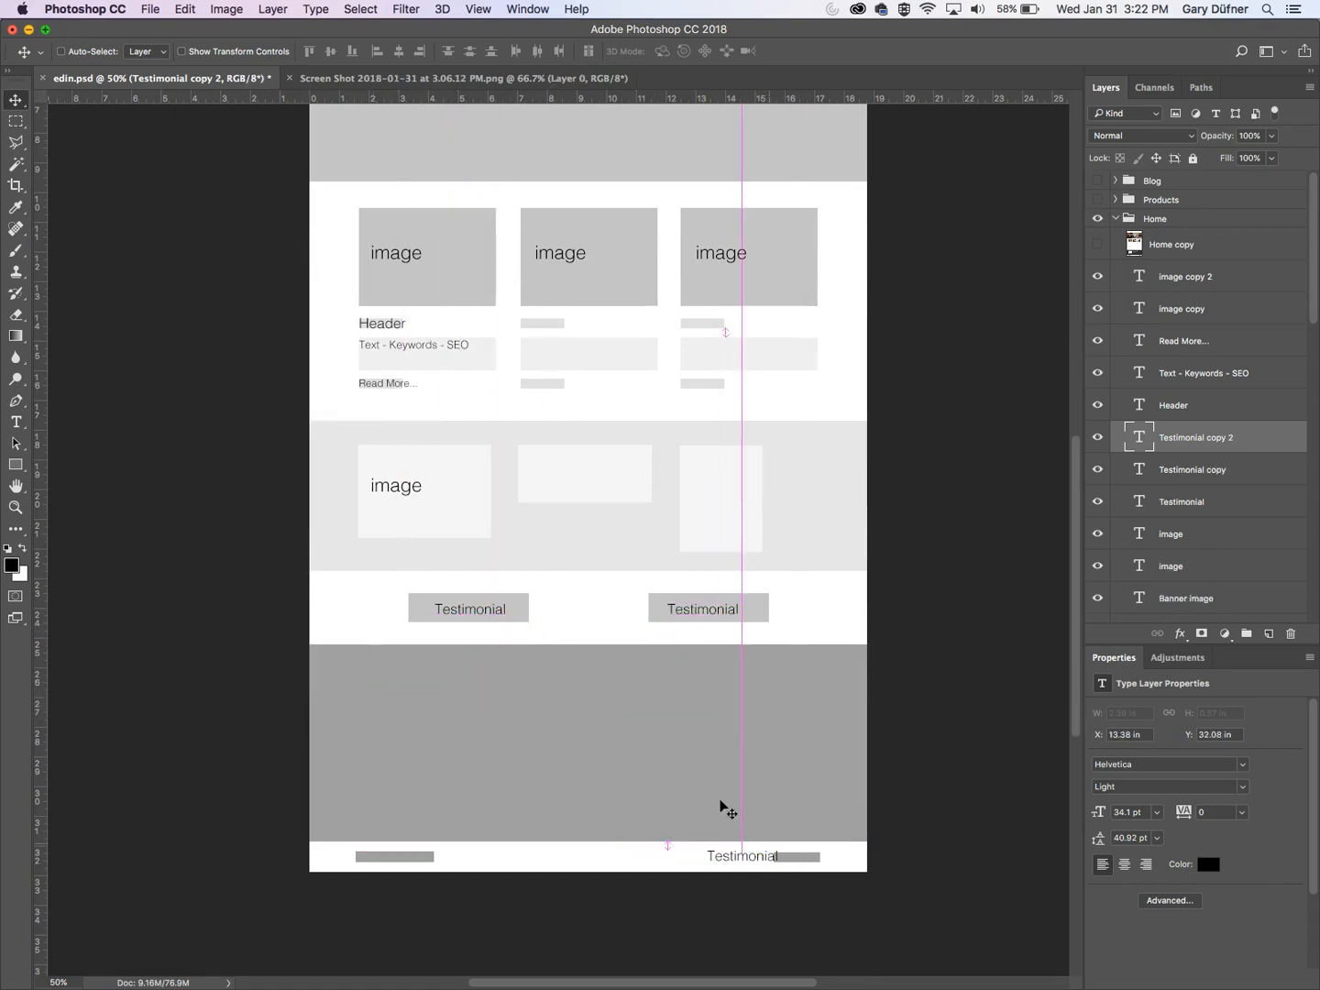
pyautogui.click(15, 425)
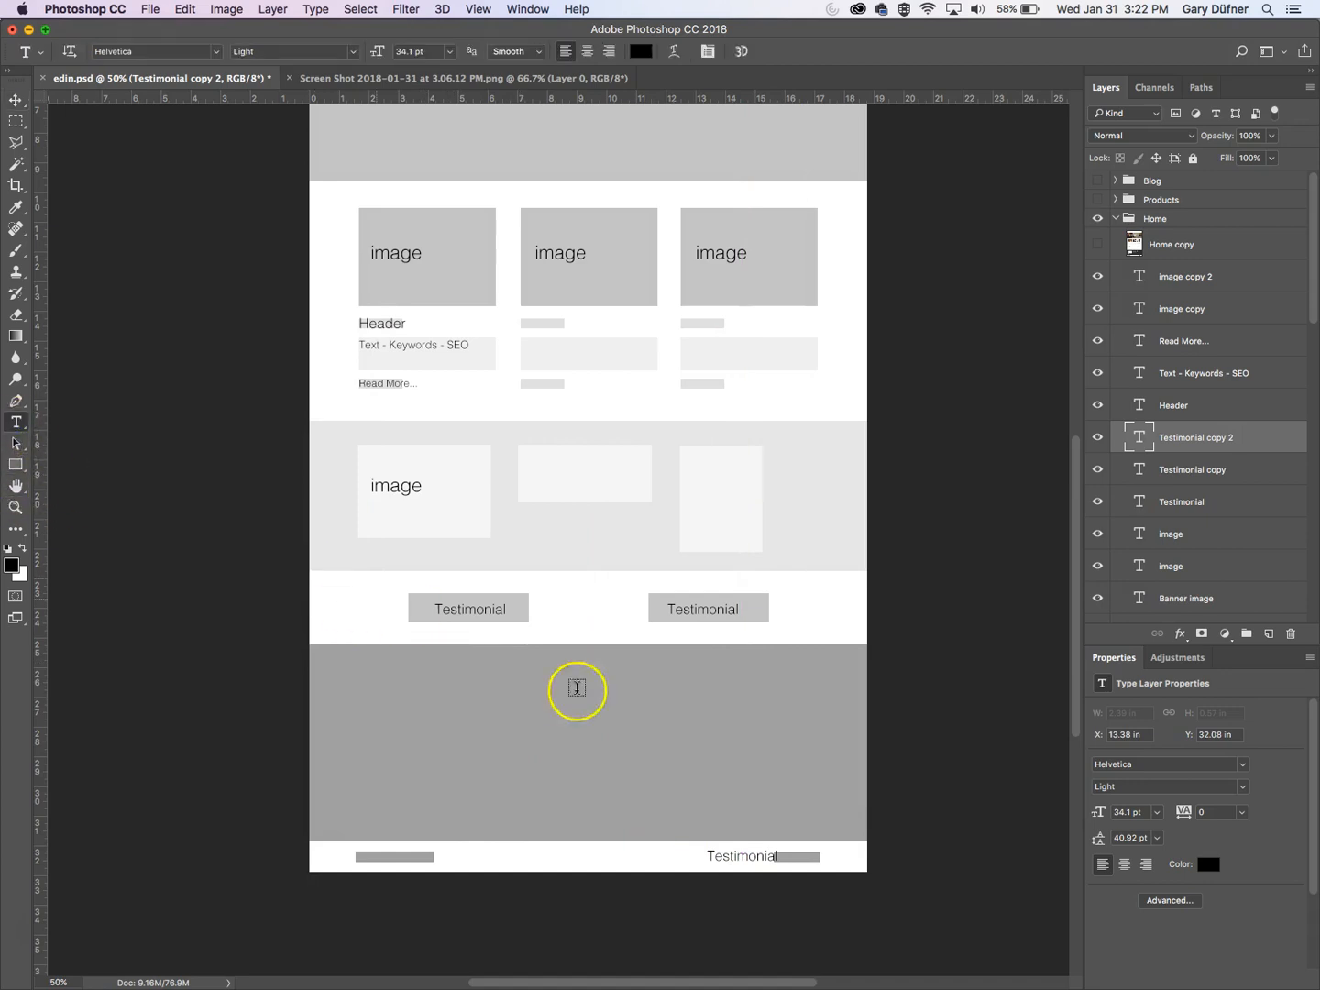
pyautogui.doubleClick(734, 856)
pyautogui.write('Social Media')
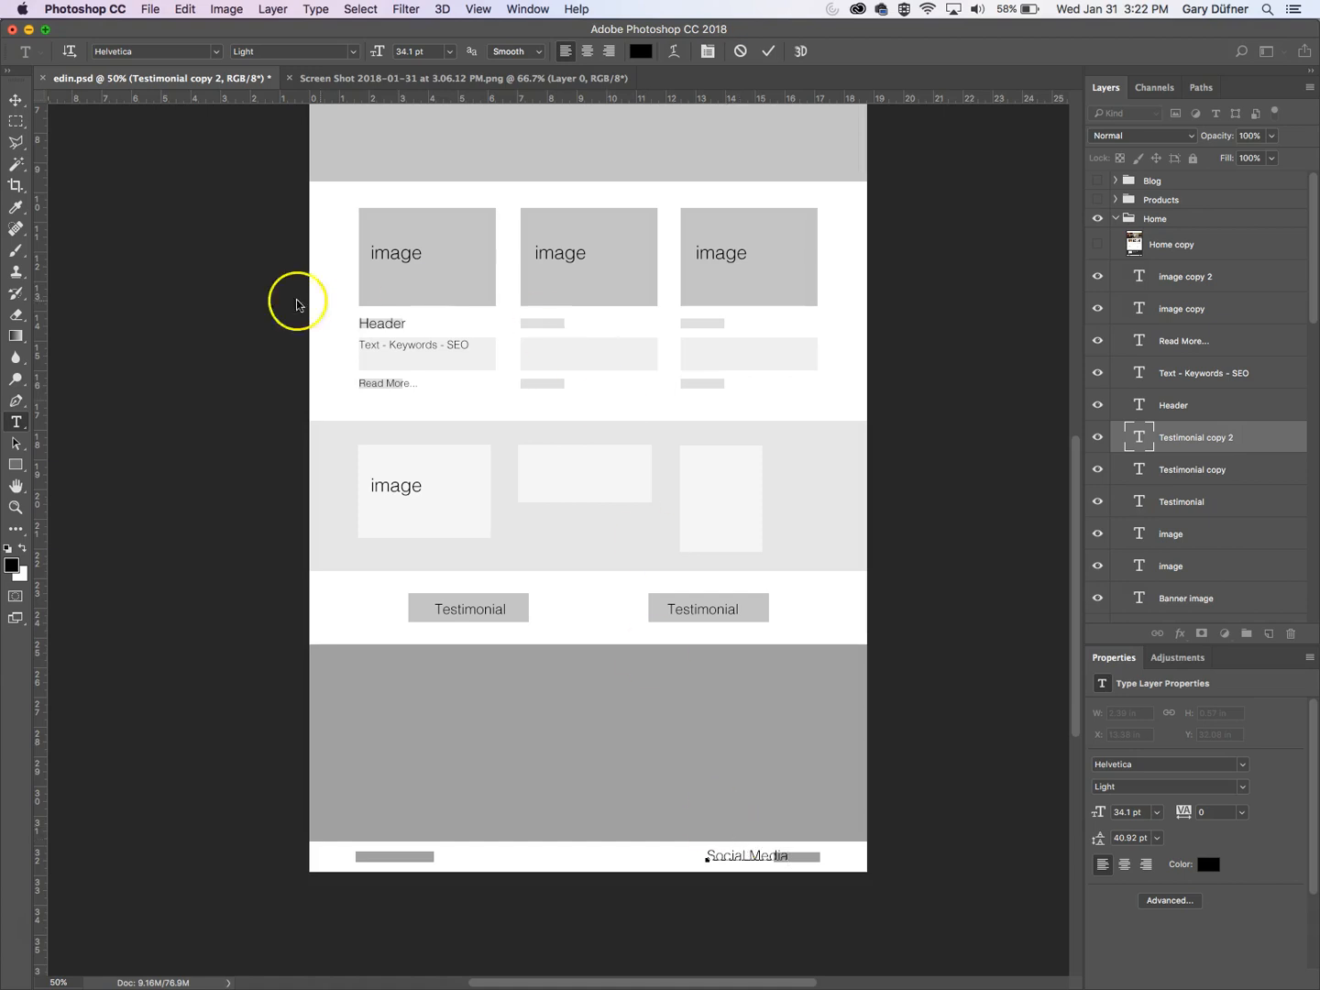
pyautogui.click(15, 99)
# - Scale the Social Media text down to about 26.5 pt so it fits in front of the footer strip's right-hand bar
pyautogui.press('super+t')
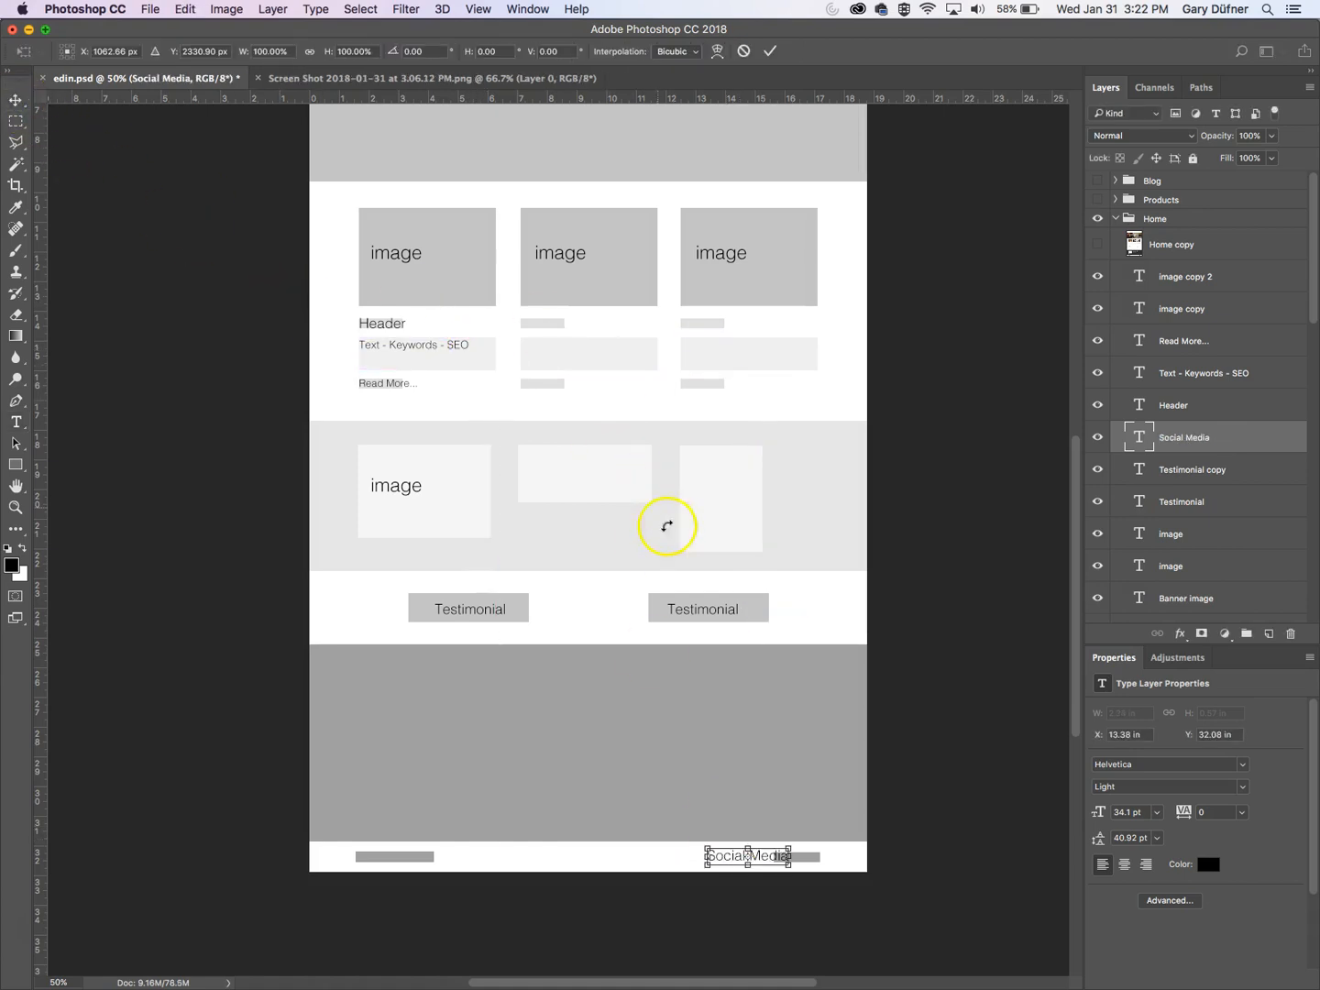
pyautogui.moveTo(791, 850); pyautogui.dragTo(660, 848)
pyautogui.press('Return')
# - Duplicate the Social Media text beside the footer strip's left-hand bar and change the wording to "Website made by"
pyautogui.moveTo(509, 849); pyautogui.dragTo(476, 850)
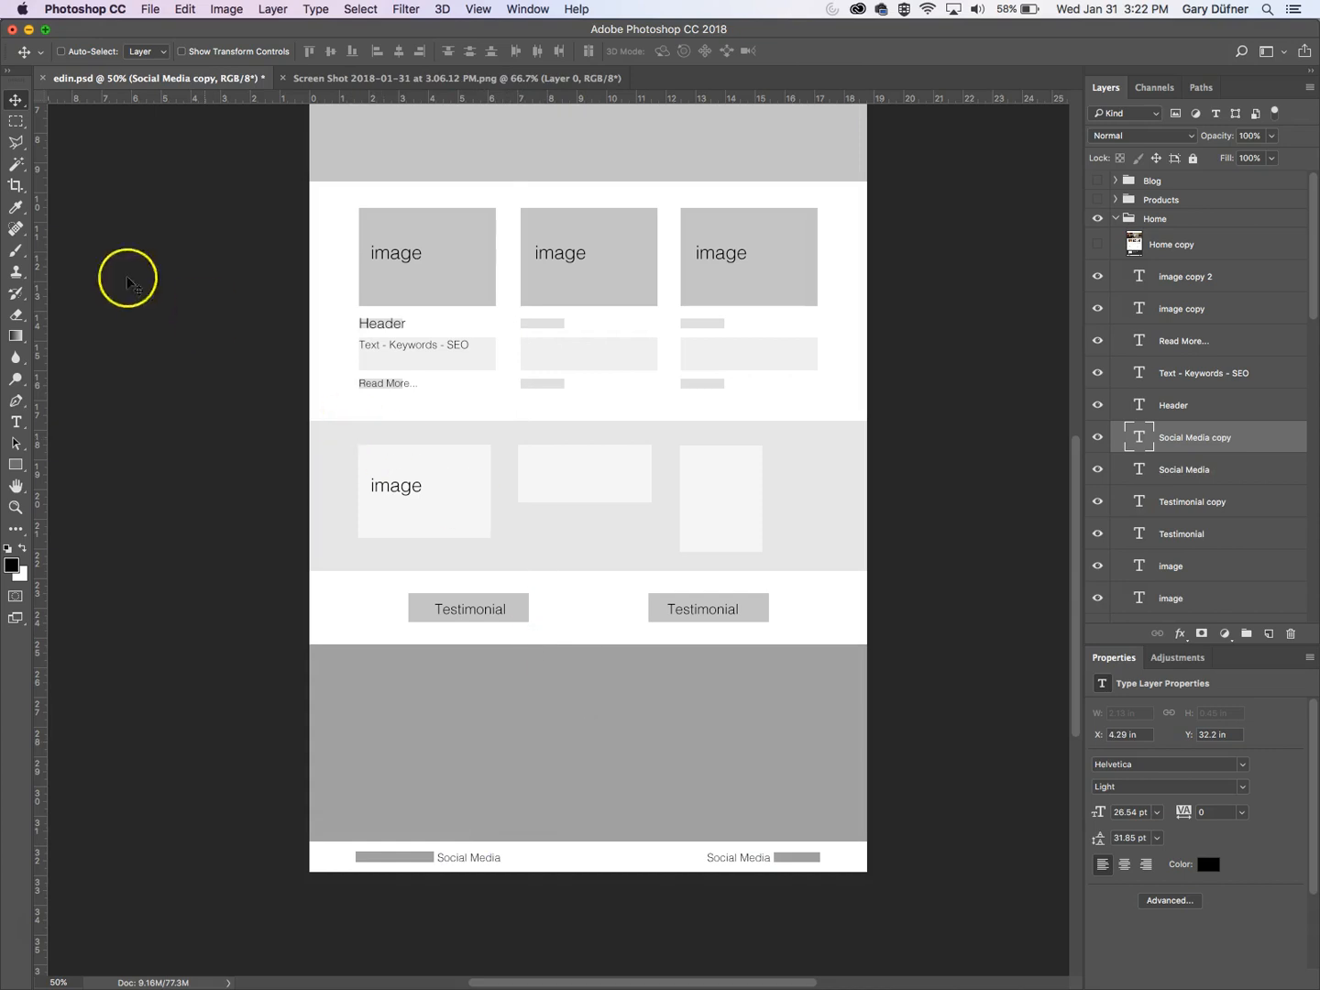
pyautogui.click(15, 422)
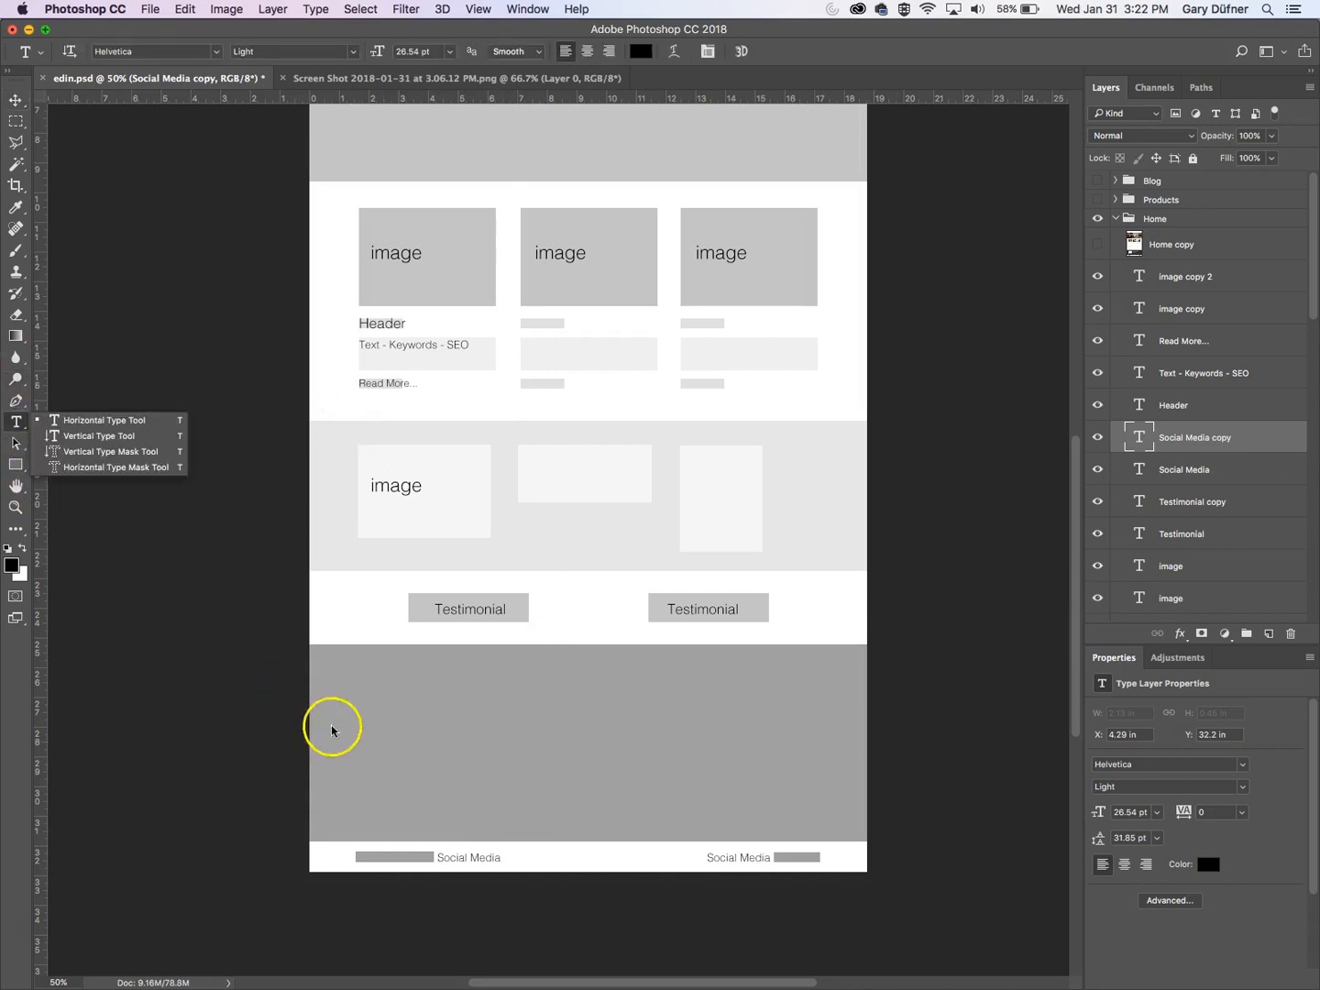
pyautogui.click(449, 865)
pyautogui.doubleClick(450, 863)
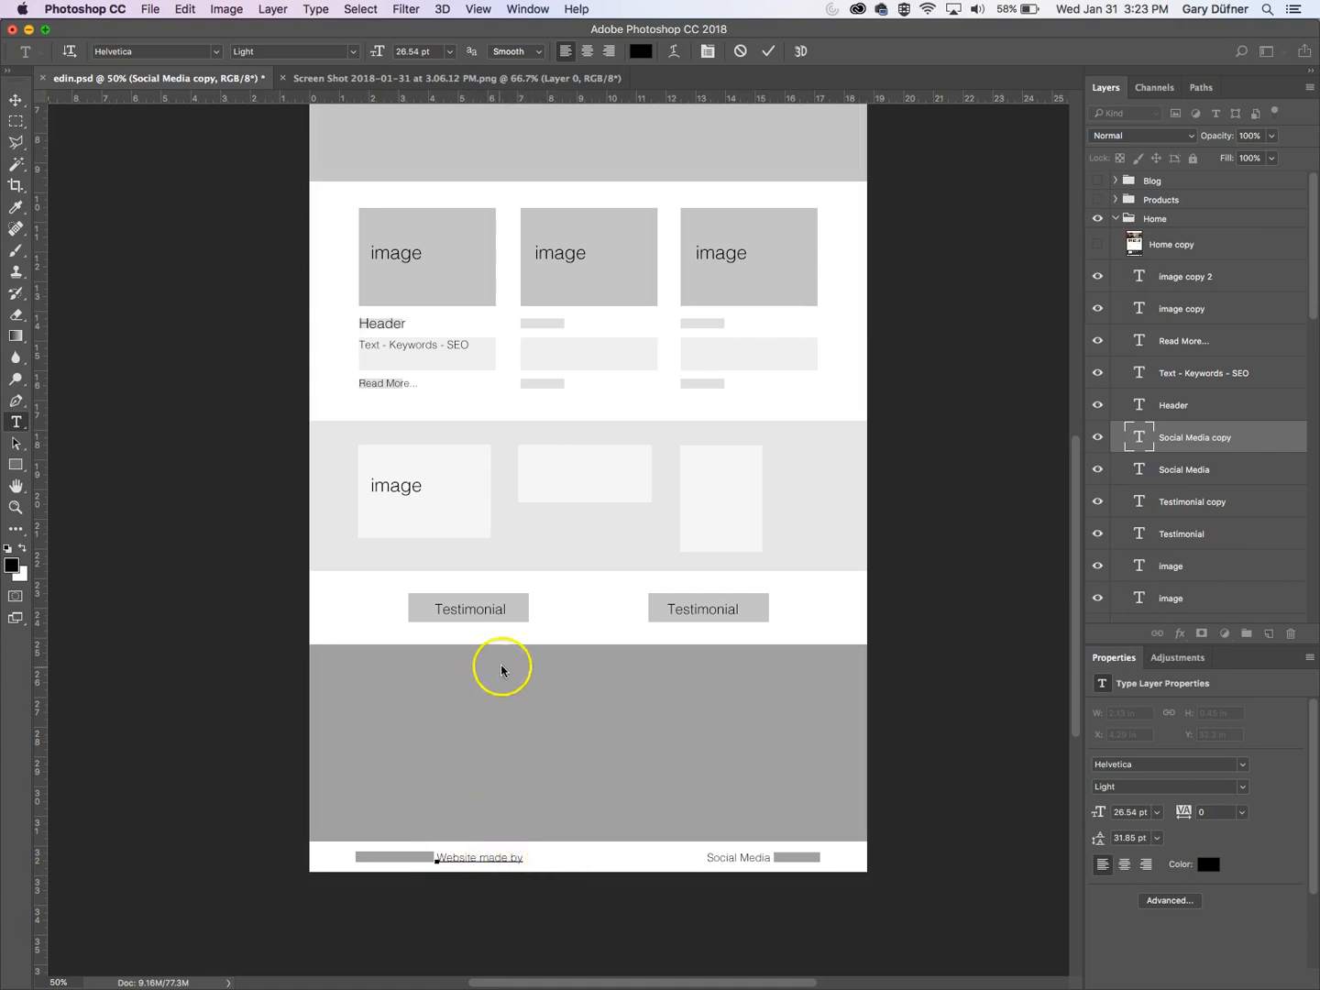
pyautogui.click(16, 102)
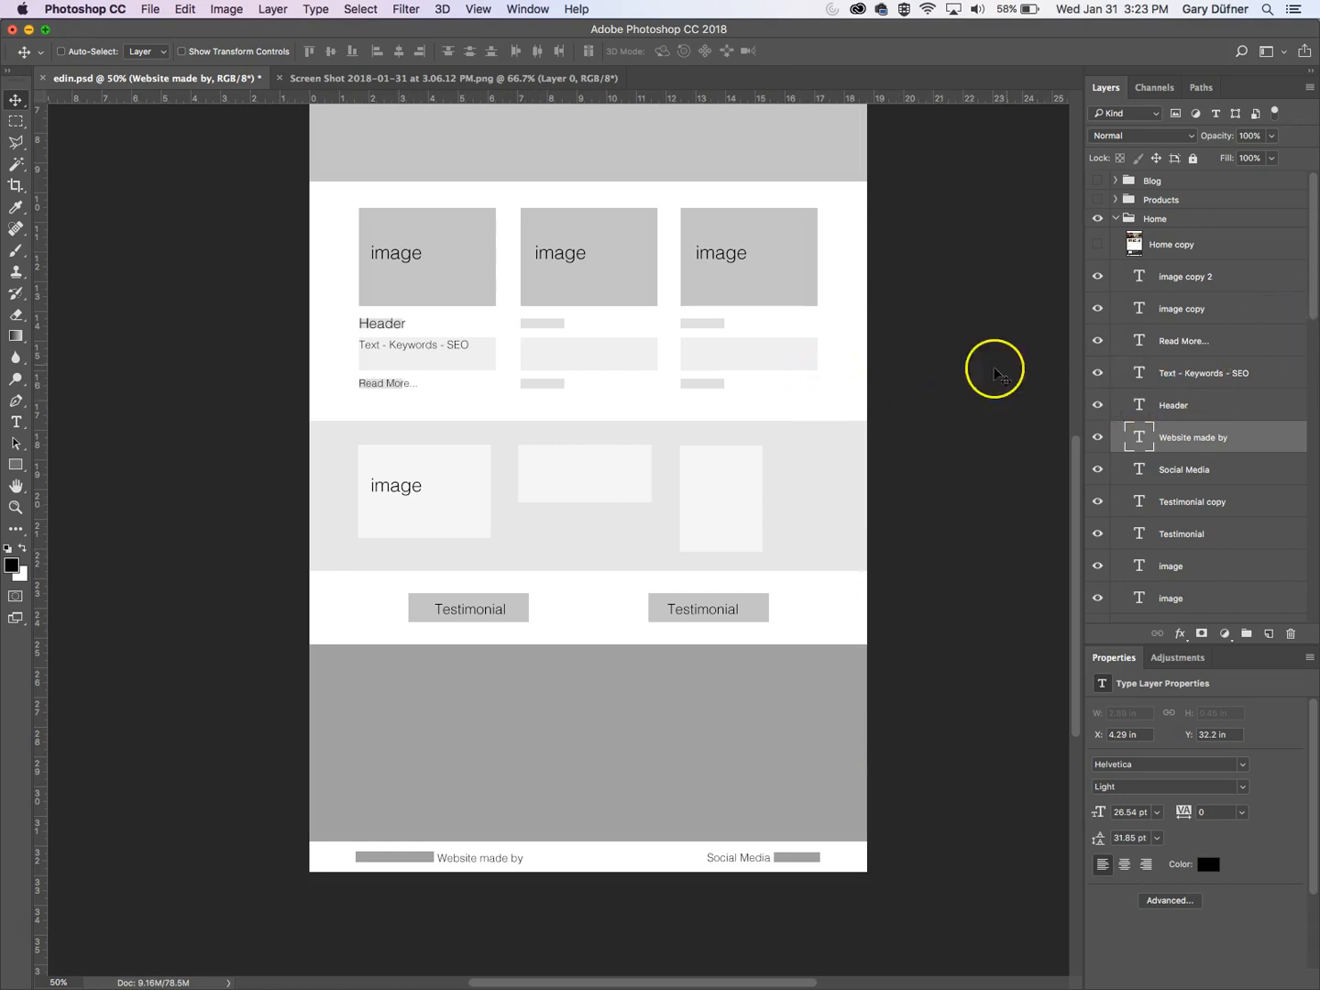
# - Check the Home copy reference, duplicate the first Testimonial text into the dark footer's first column and change the wording to "Location"
pyautogui.moveTo(1316, 308)
pyautogui.mouseDown()
pyautogui.moveTo(1315, 573)
pyautogui.moveTo(1319, 302)
pyautogui.mouseUp()
pyautogui.click(1097, 244)
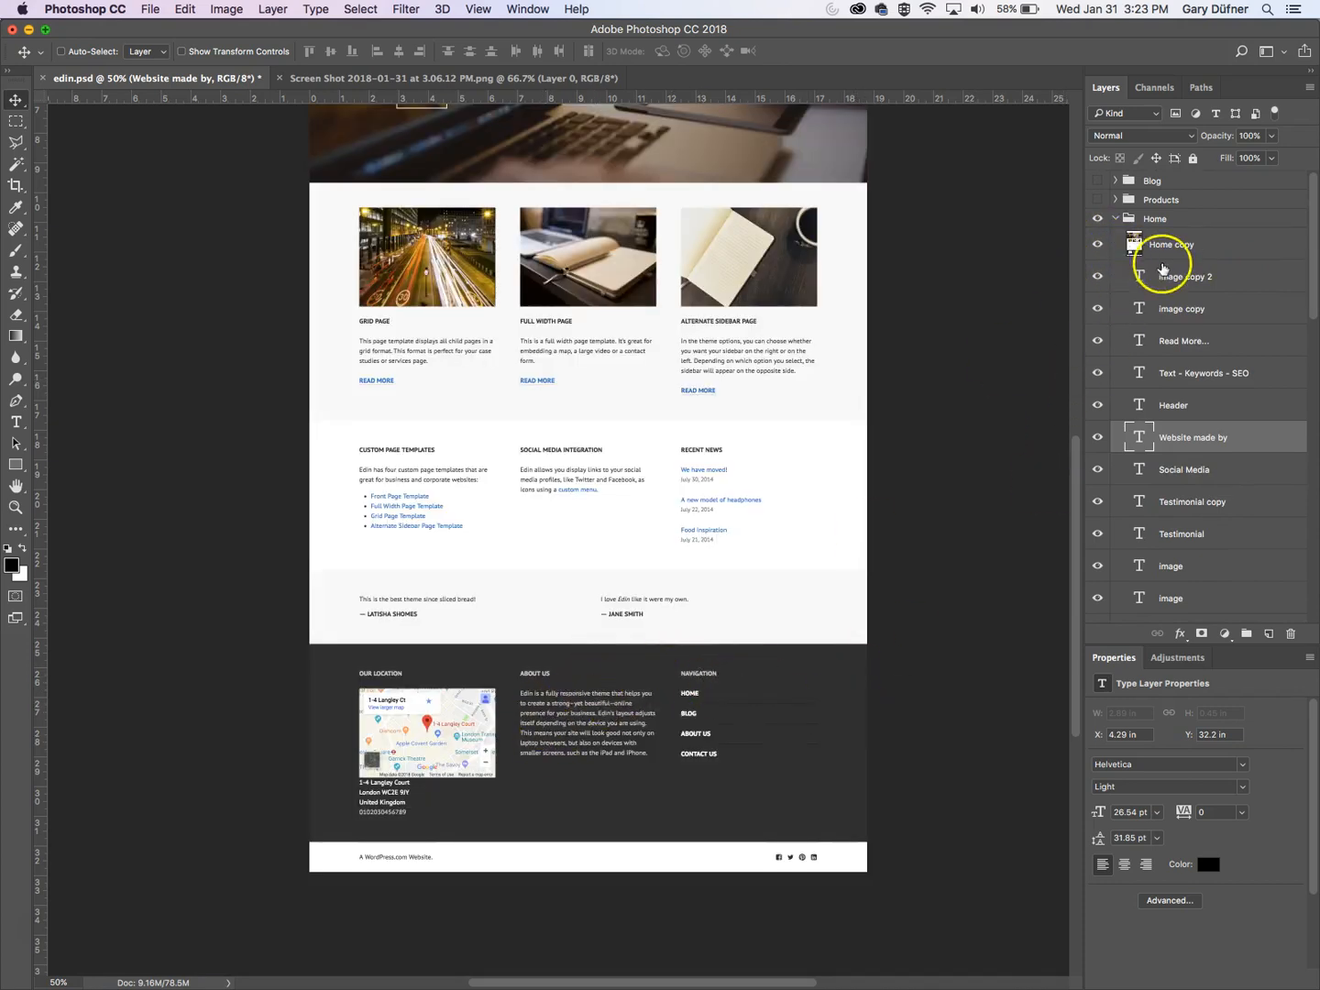
pyautogui.click(1098, 244)
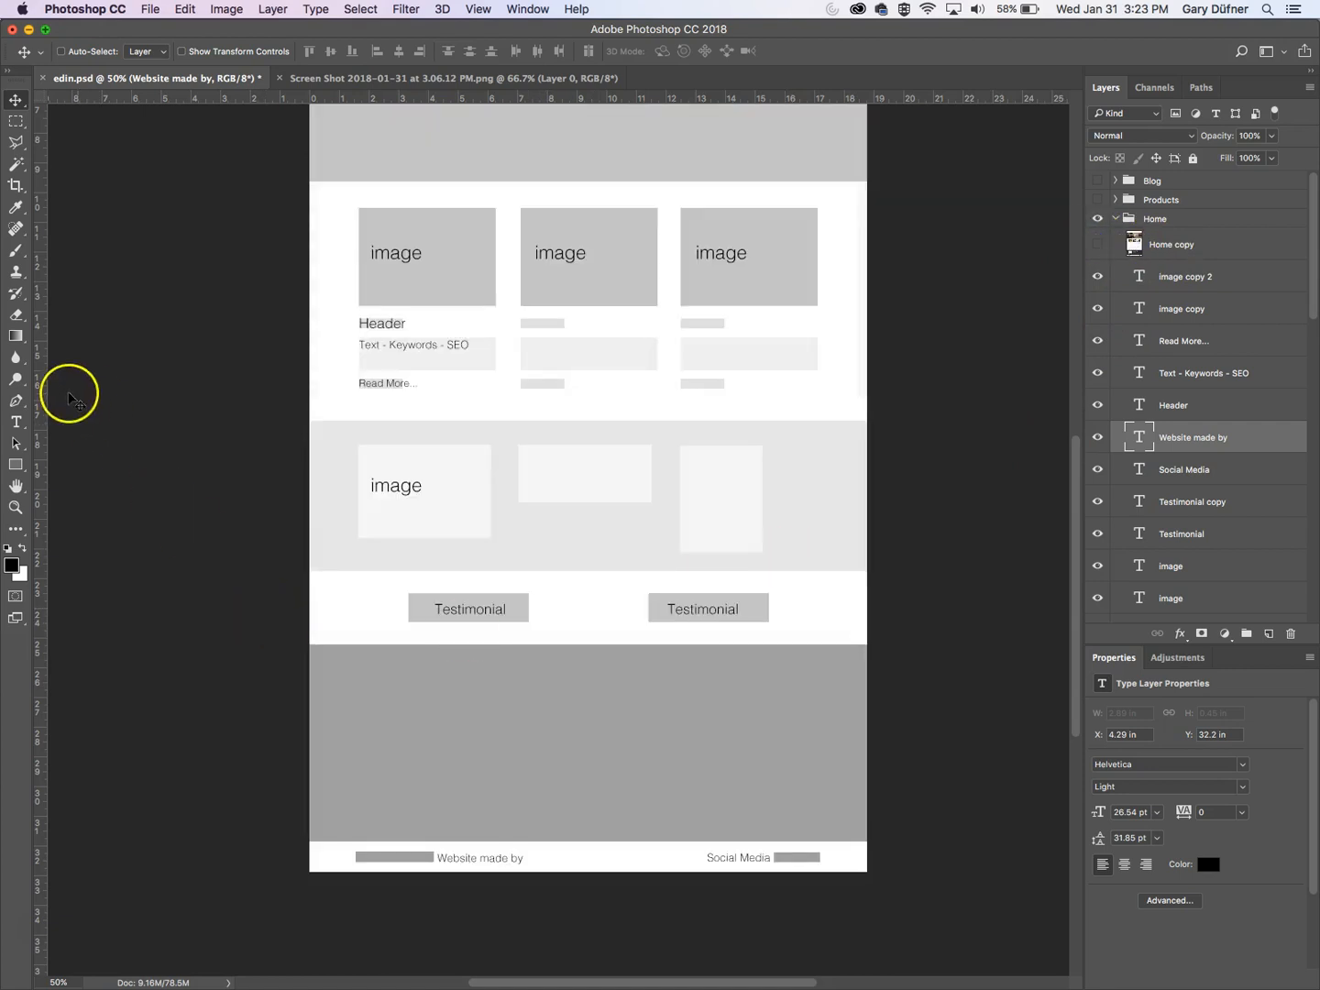
pyautogui.rightClick(466, 605)
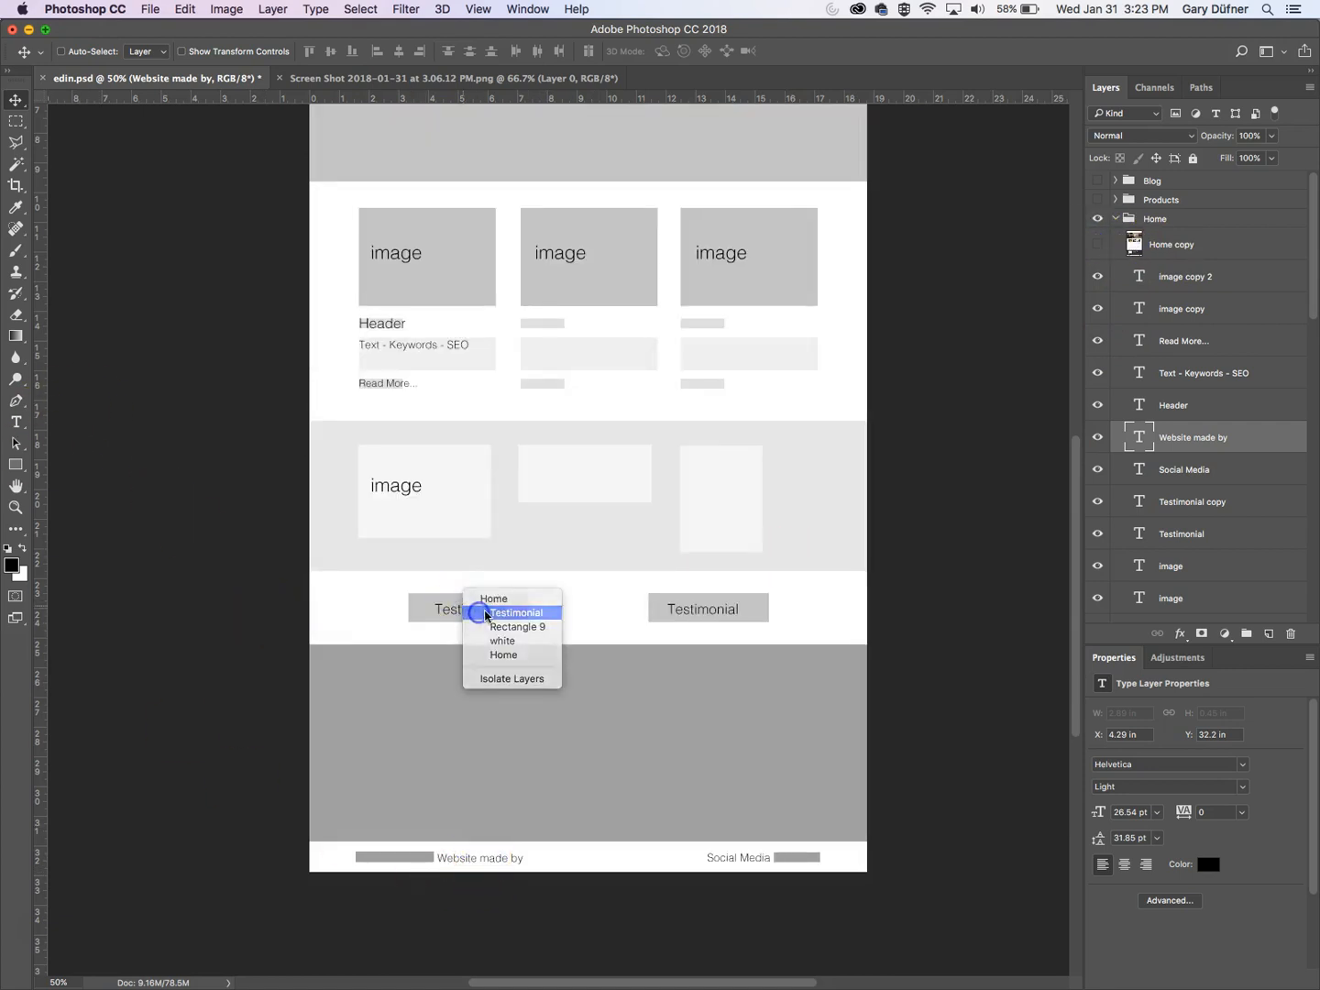
pyautogui.click(477, 610)
pyautogui.moveTo(478, 612); pyautogui.dragTo(406, 695)
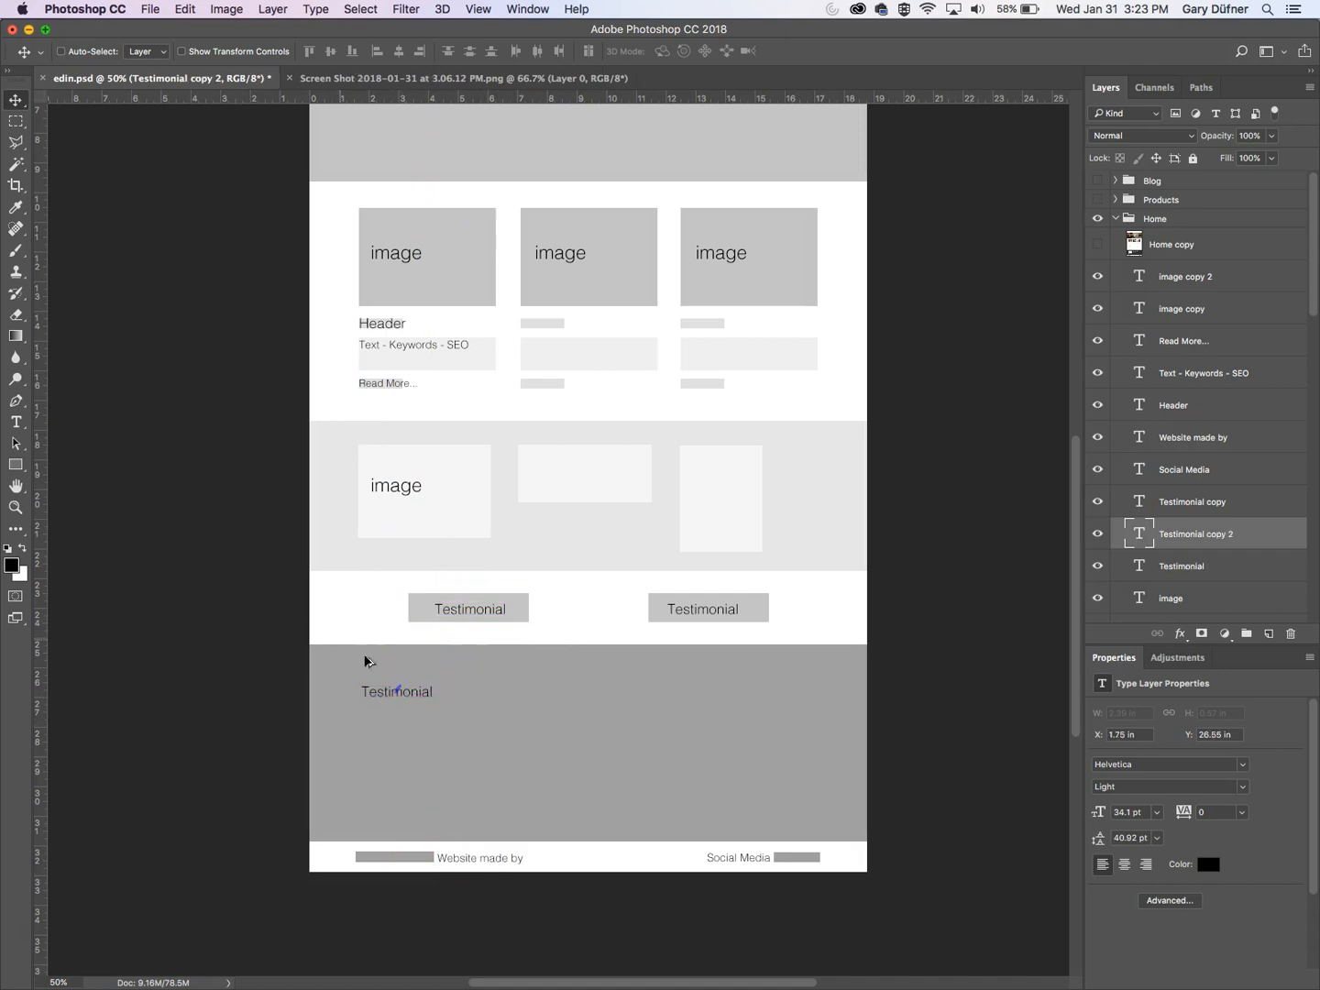
pyautogui.click(17, 422)
pyautogui.doubleClick(396, 693)
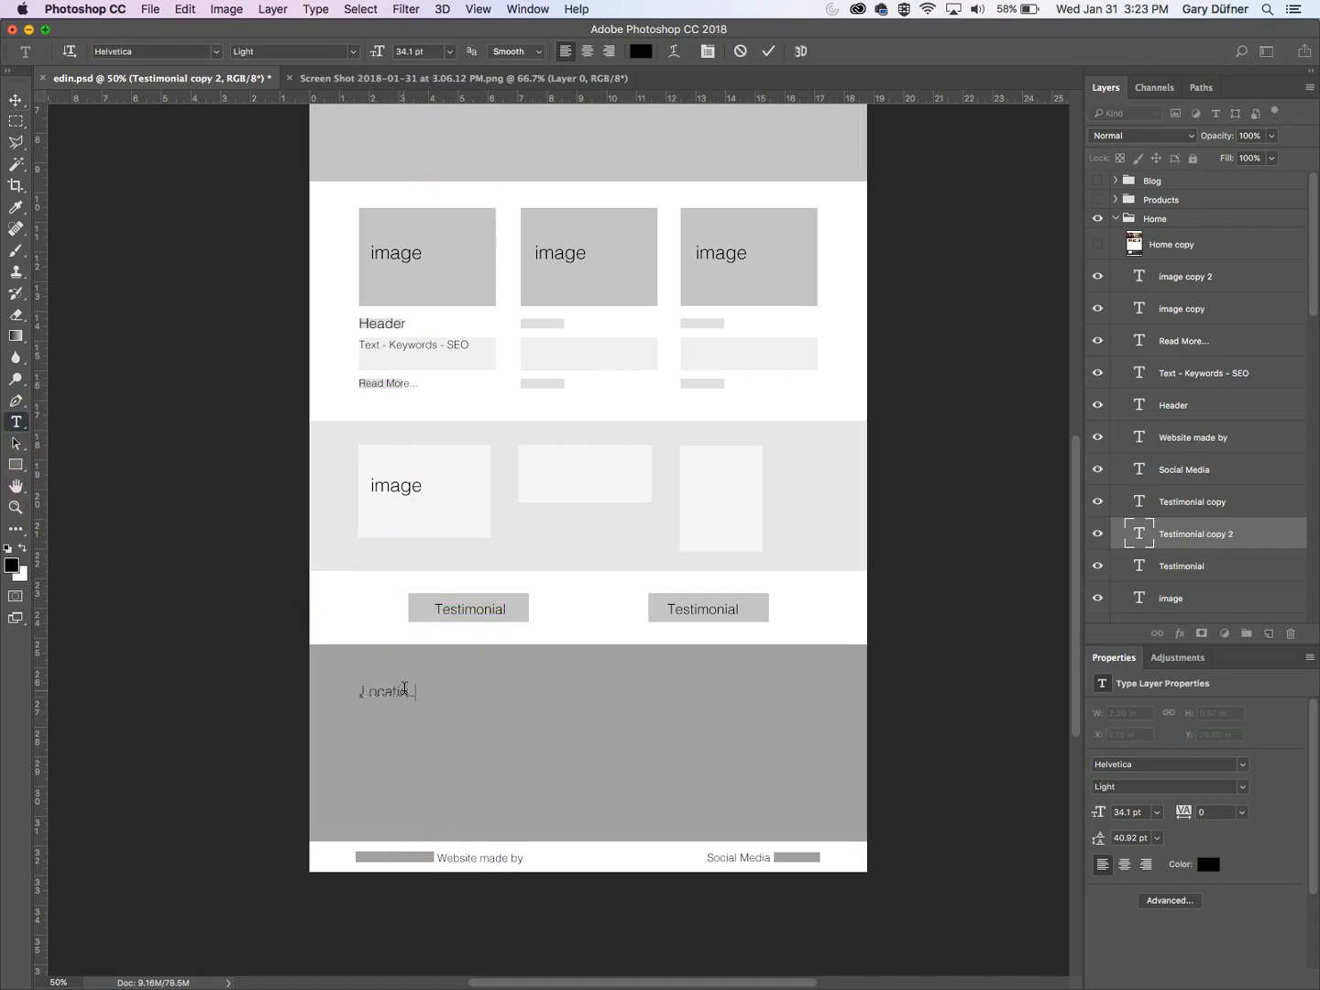
pyautogui.click(16, 99)
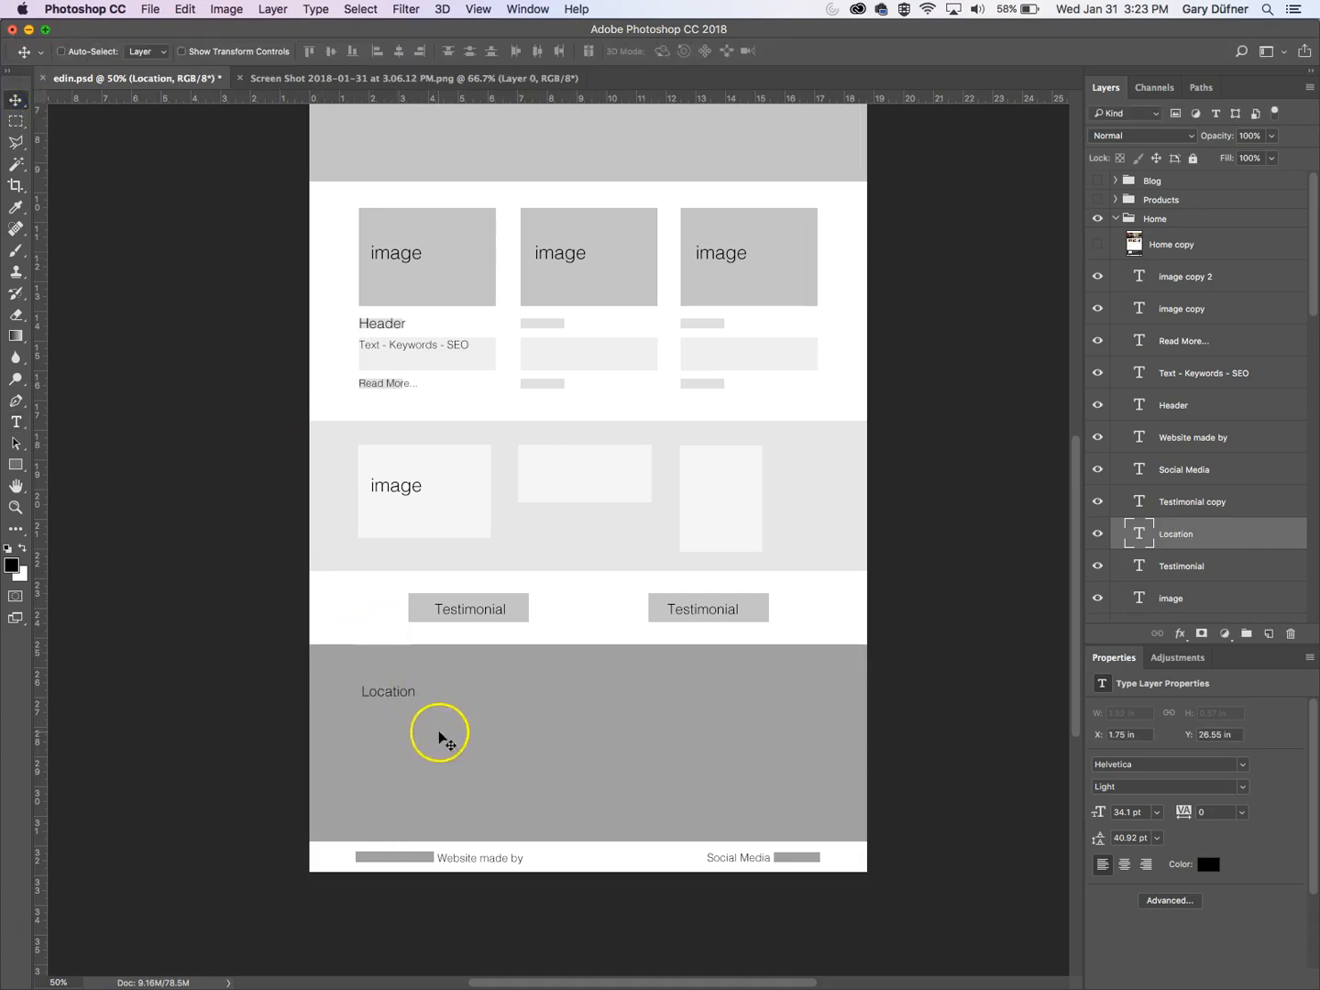
# - Duplicate the Location text into the dark footer's middle column and change the wording to "About Us"
pyautogui.moveTo(402, 701); pyautogui.dragTo(586, 700)
pyautogui.click(16, 423)
pyautogui.doubleClick(577, 695)
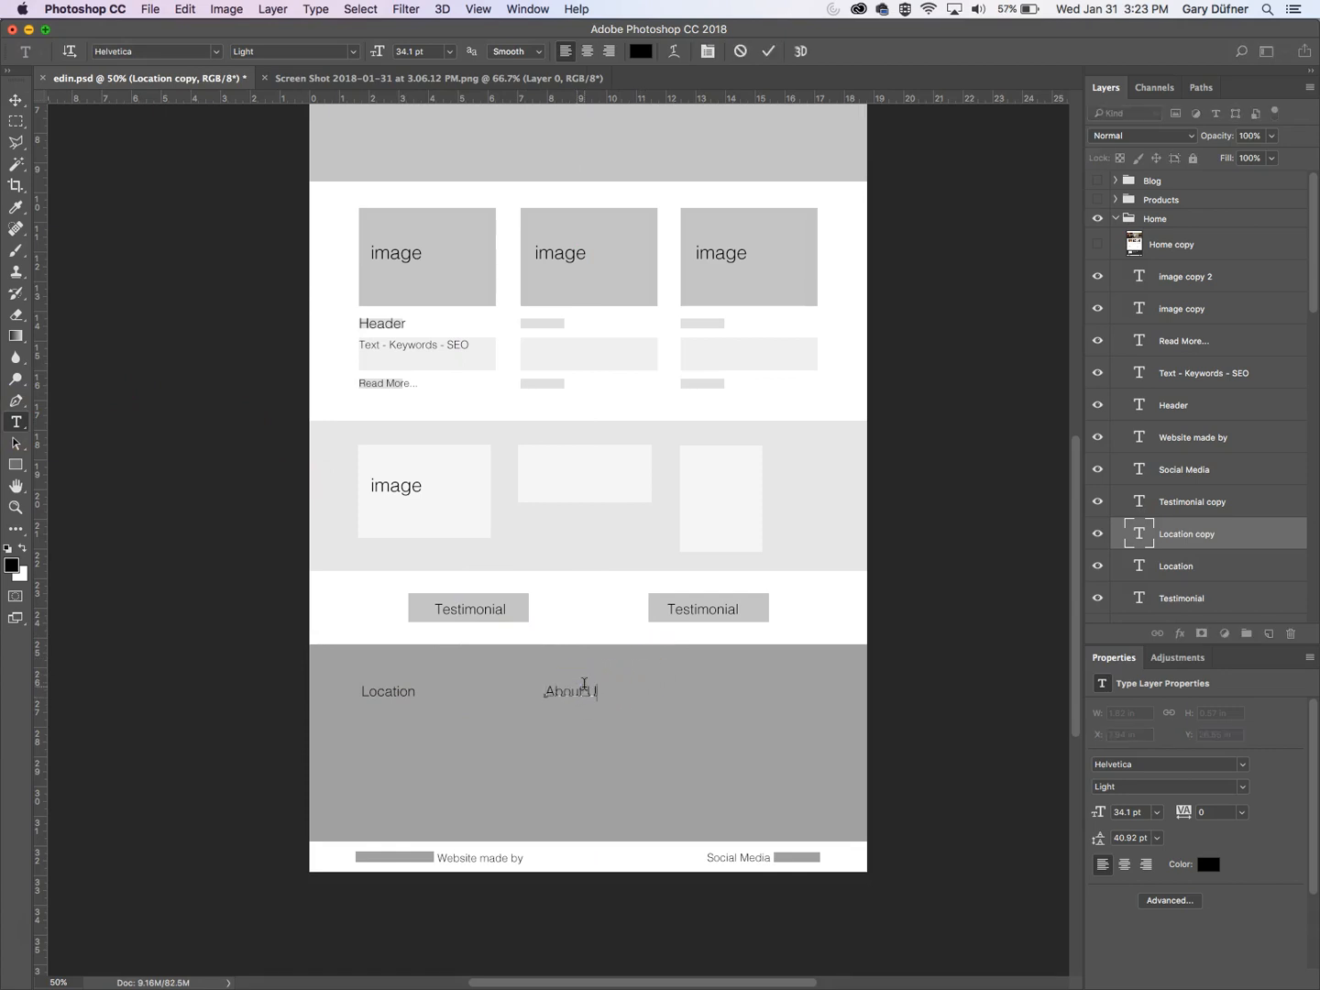
pyautogui.write('About Us')
pyautogui.click(16, 99)
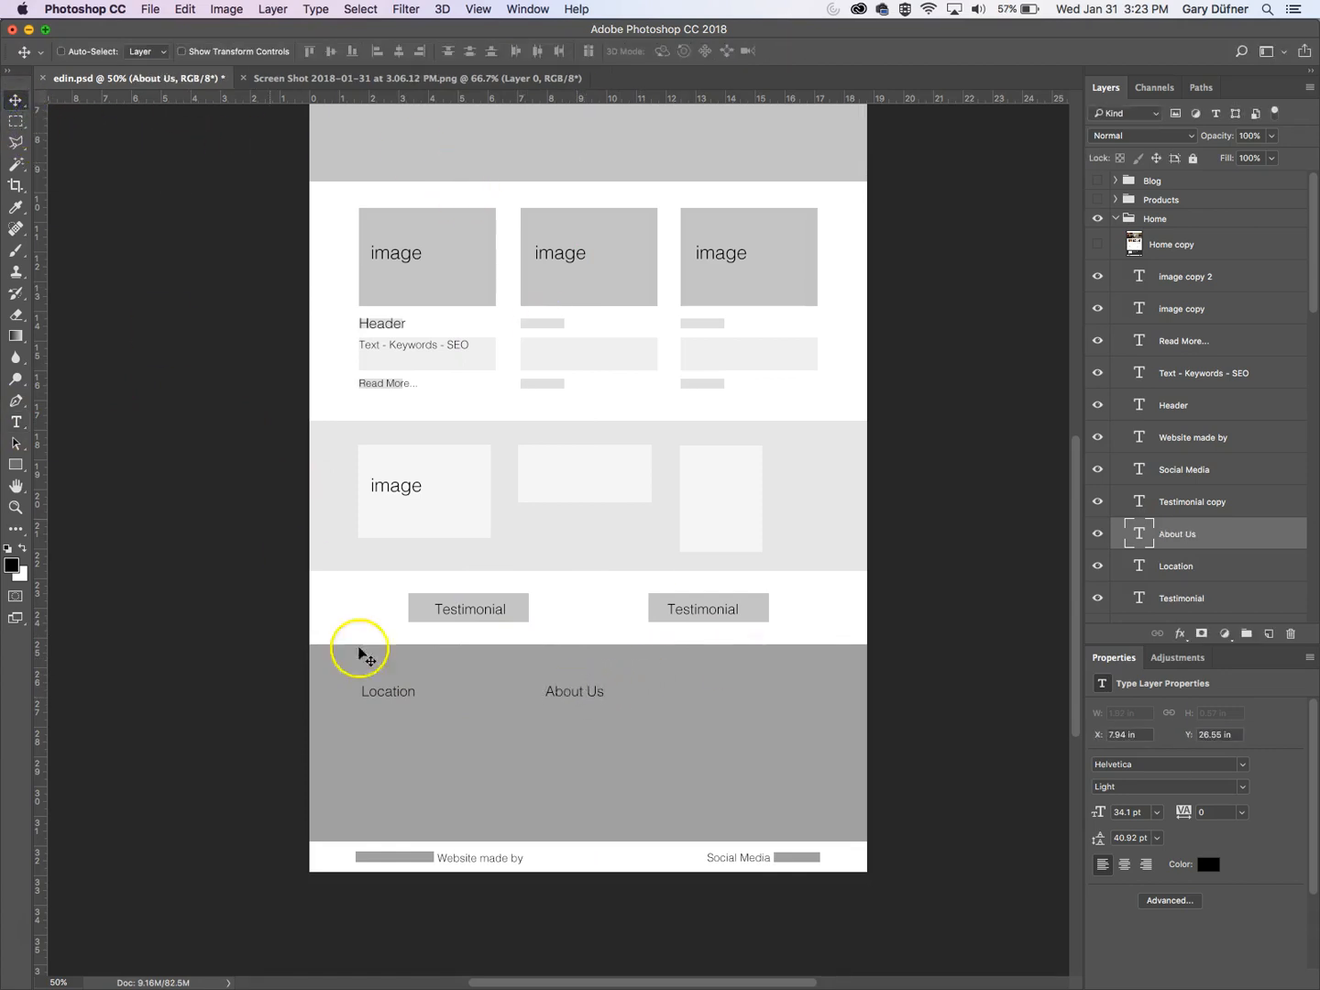
# - Duplicate the About Us text into the dark footer's third column and change the wording to "Navigation"
pyautogui.moveTo(580, 710); pyautogui.dragTo(733, 718)
pyautogui.click(1101, 244)
pyautogui.click(1100, 245)
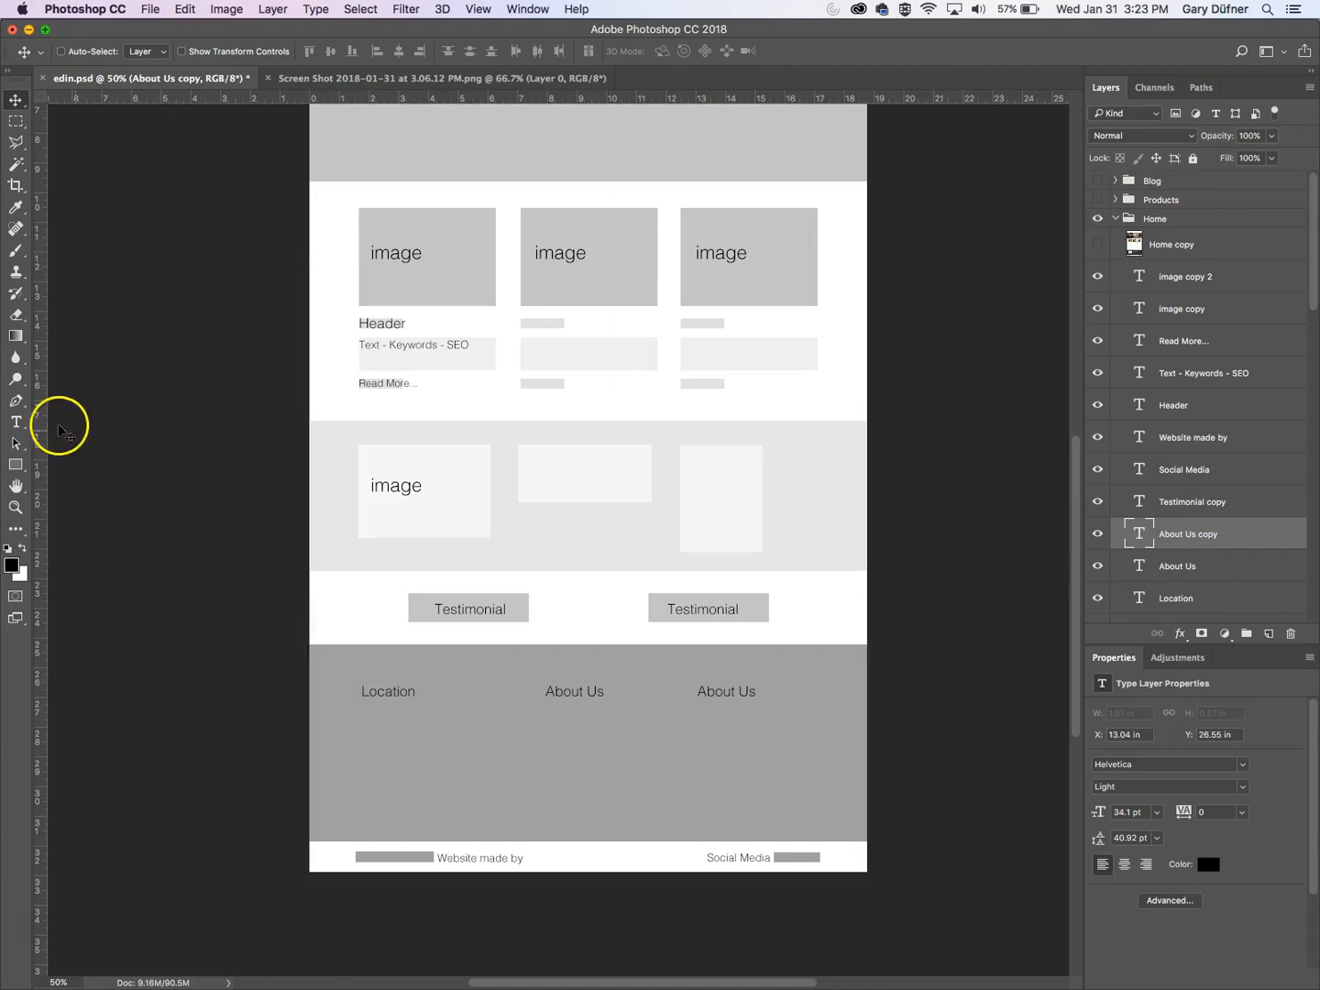
pyautogui.click(16, 421)
pyautogui.tripleClick(745, 694)
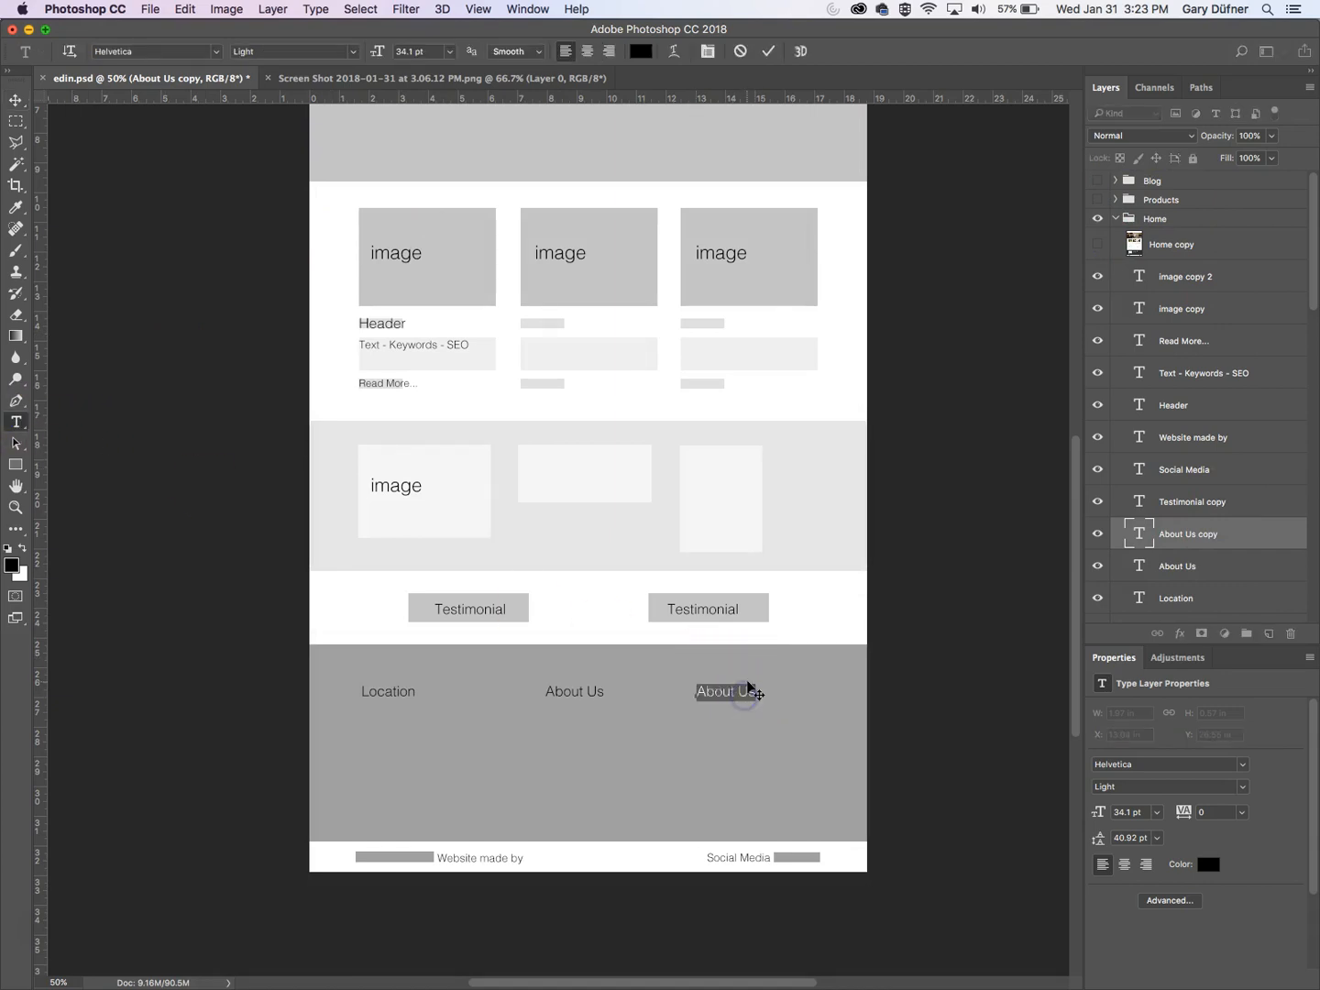
pyautogui.write('Navigation')
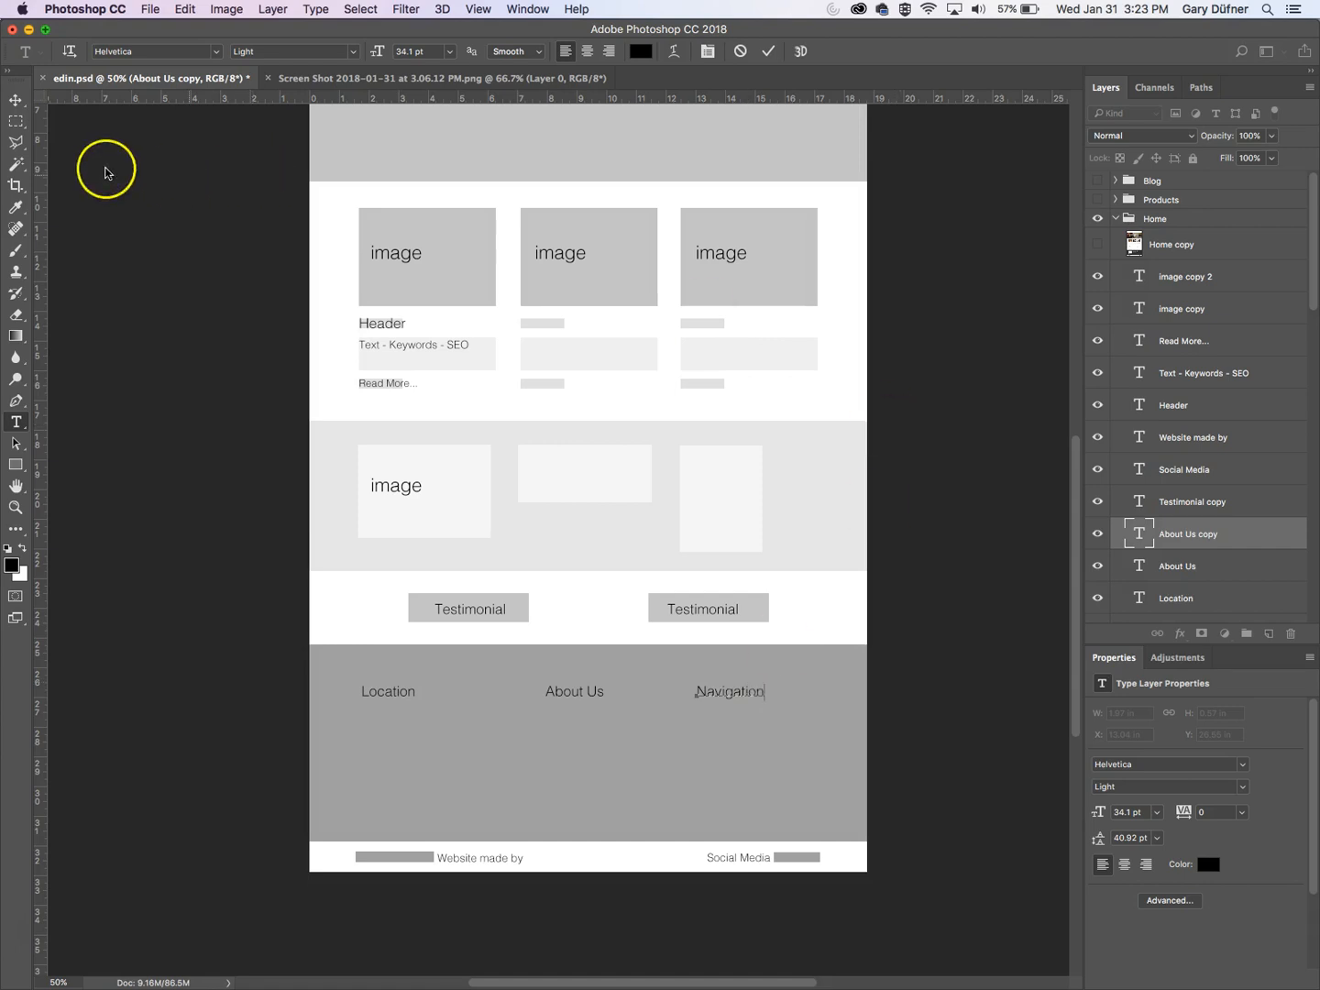
pyautogui.click(16, 99)
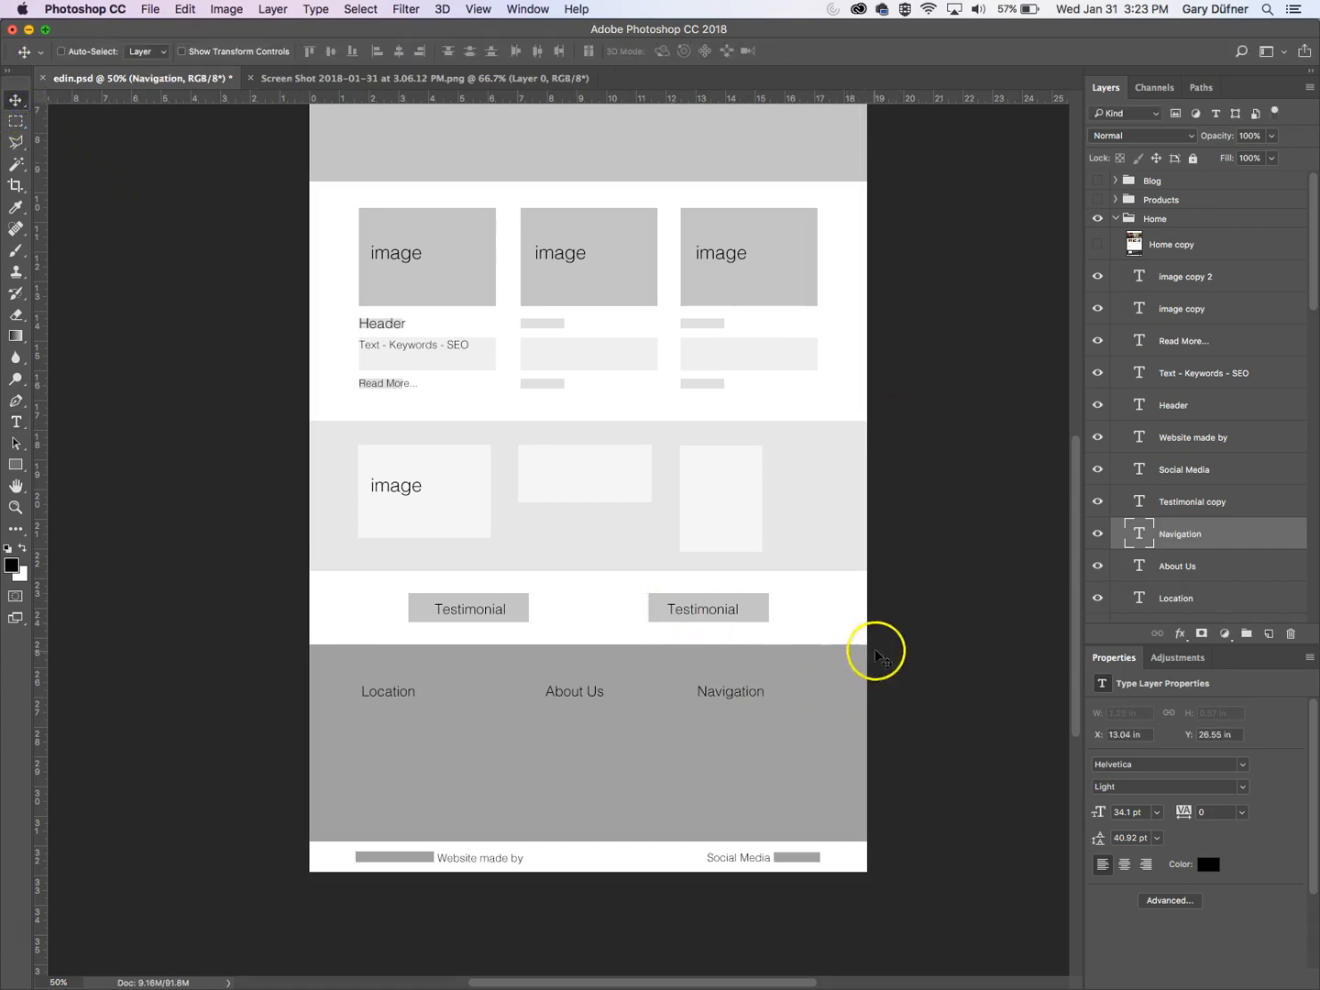
# - Using the Home copy as reference, draw rectangles over the footer's location, about us and navigation blocks, the last about 120 x 224 px
pyautogui.click(1098, 245)
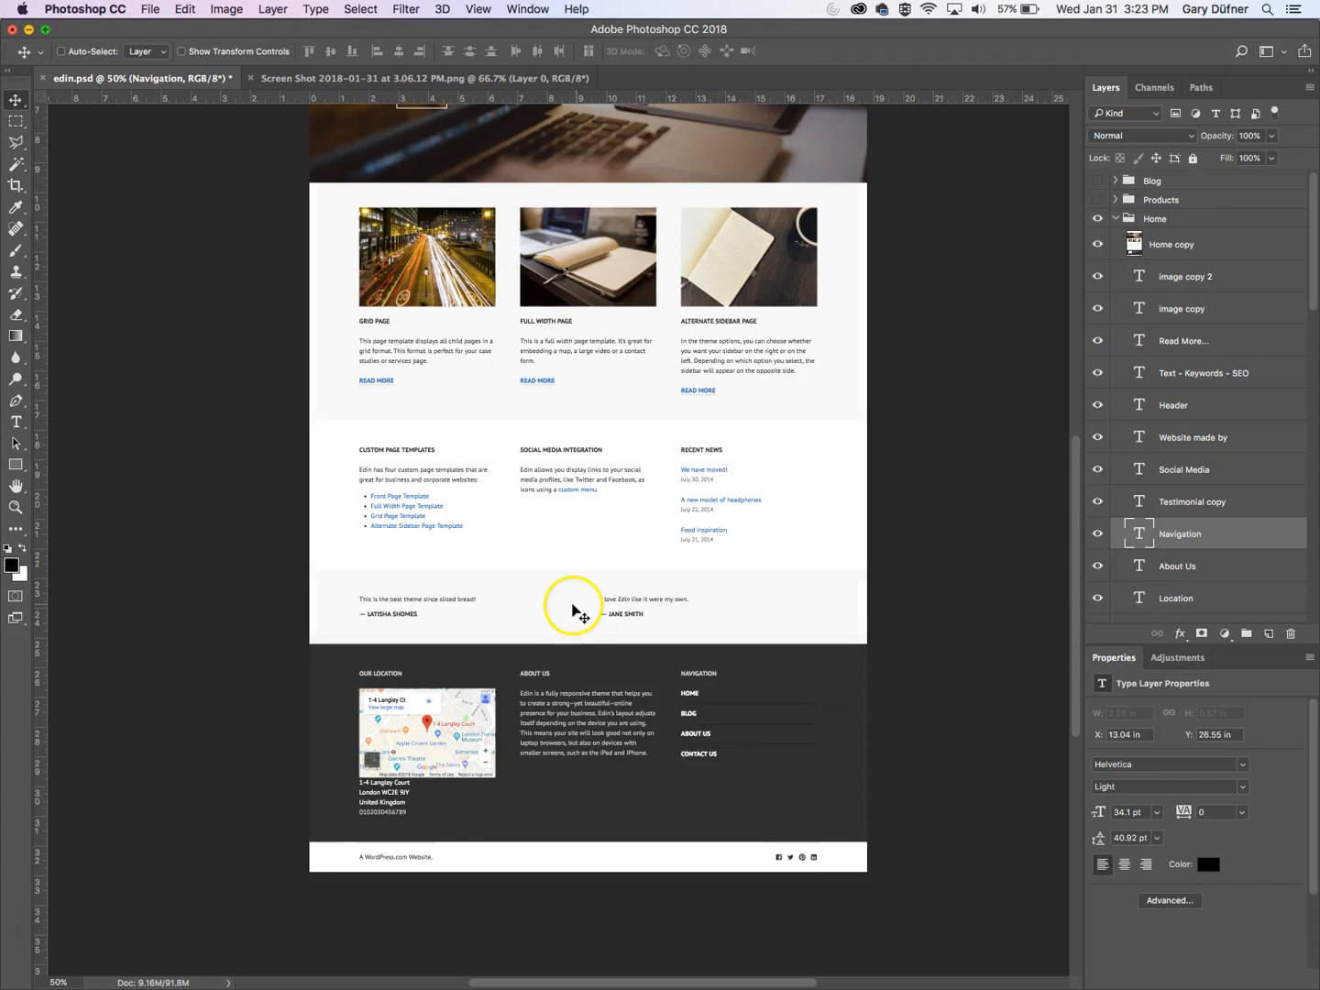
pyautogui.click(16, 466)
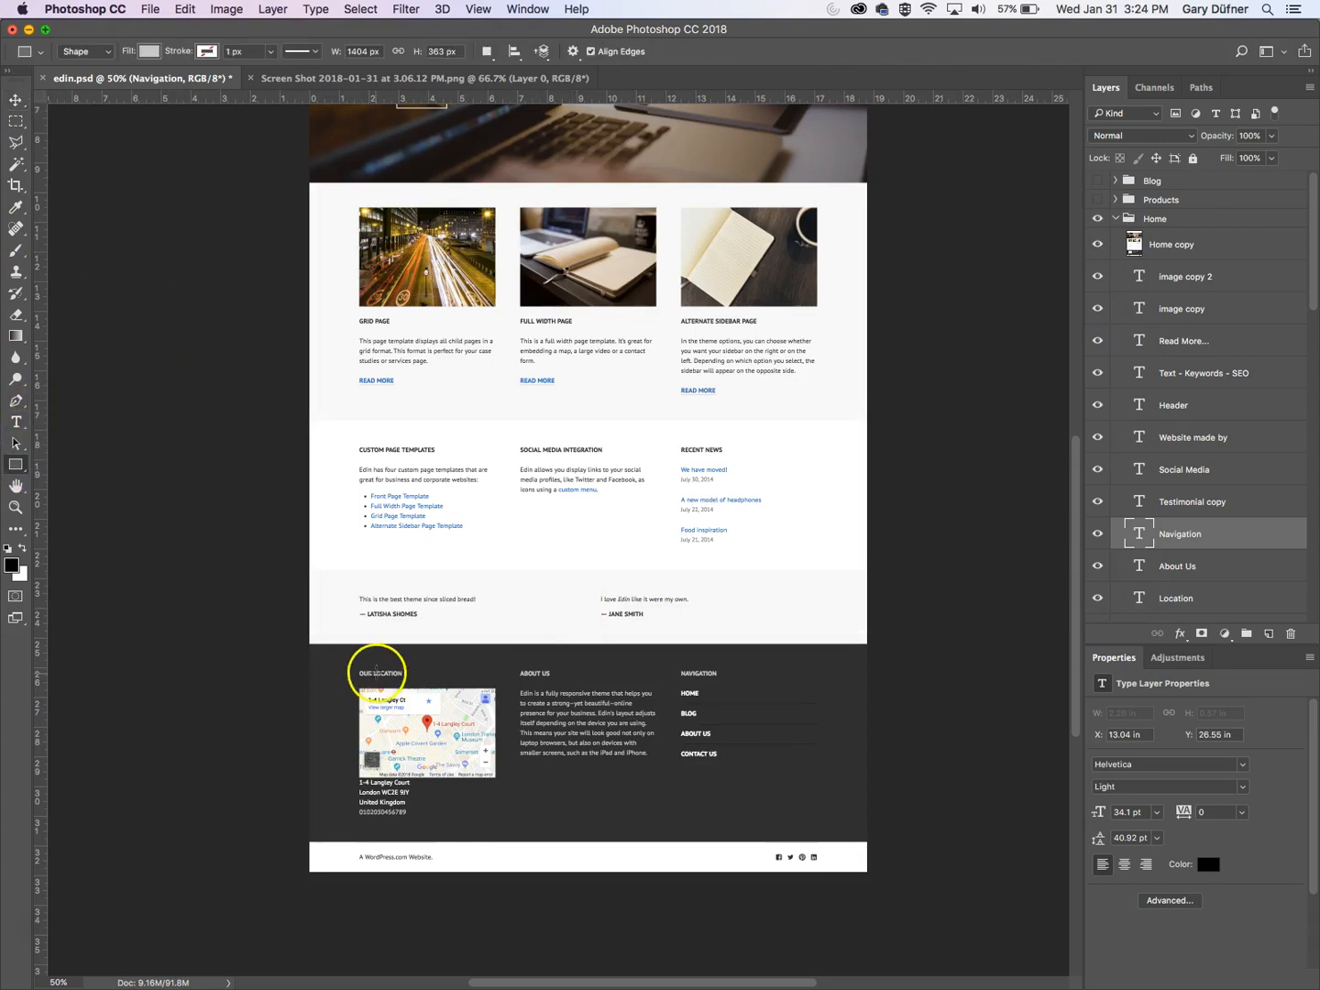
pyautogui.moveTo(360, 669); pyautogui.dragTo(498, 819)
pyautogui.moveTo(520, 669); pyautogui.dragTo(656, 756)
pyautogui.moveTo(683, 670); pyautogui.dragTo(730, 763)
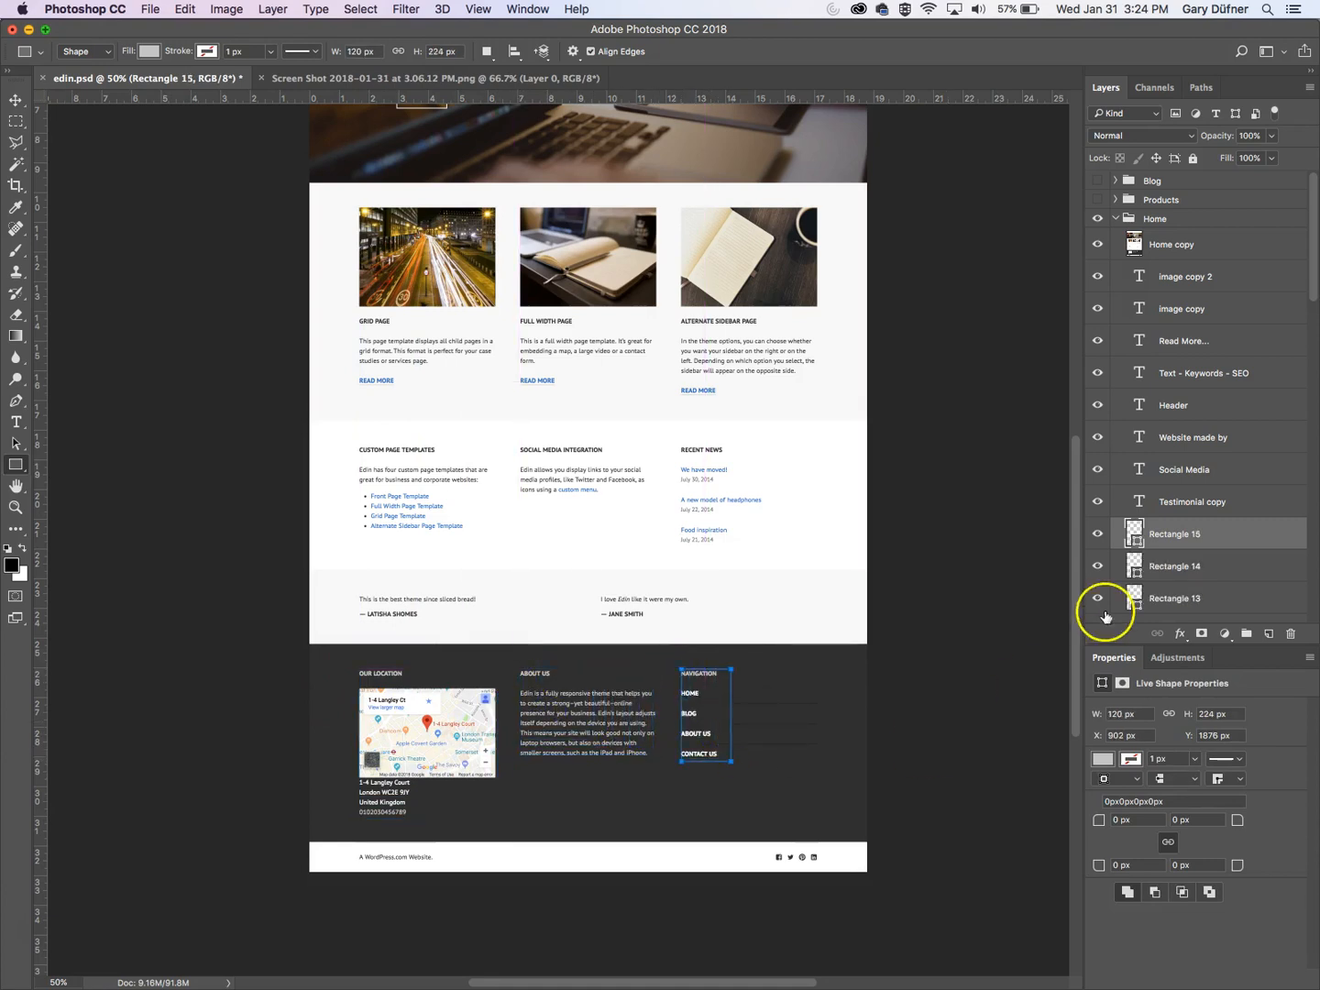
pyautogui.click(1097, 242)
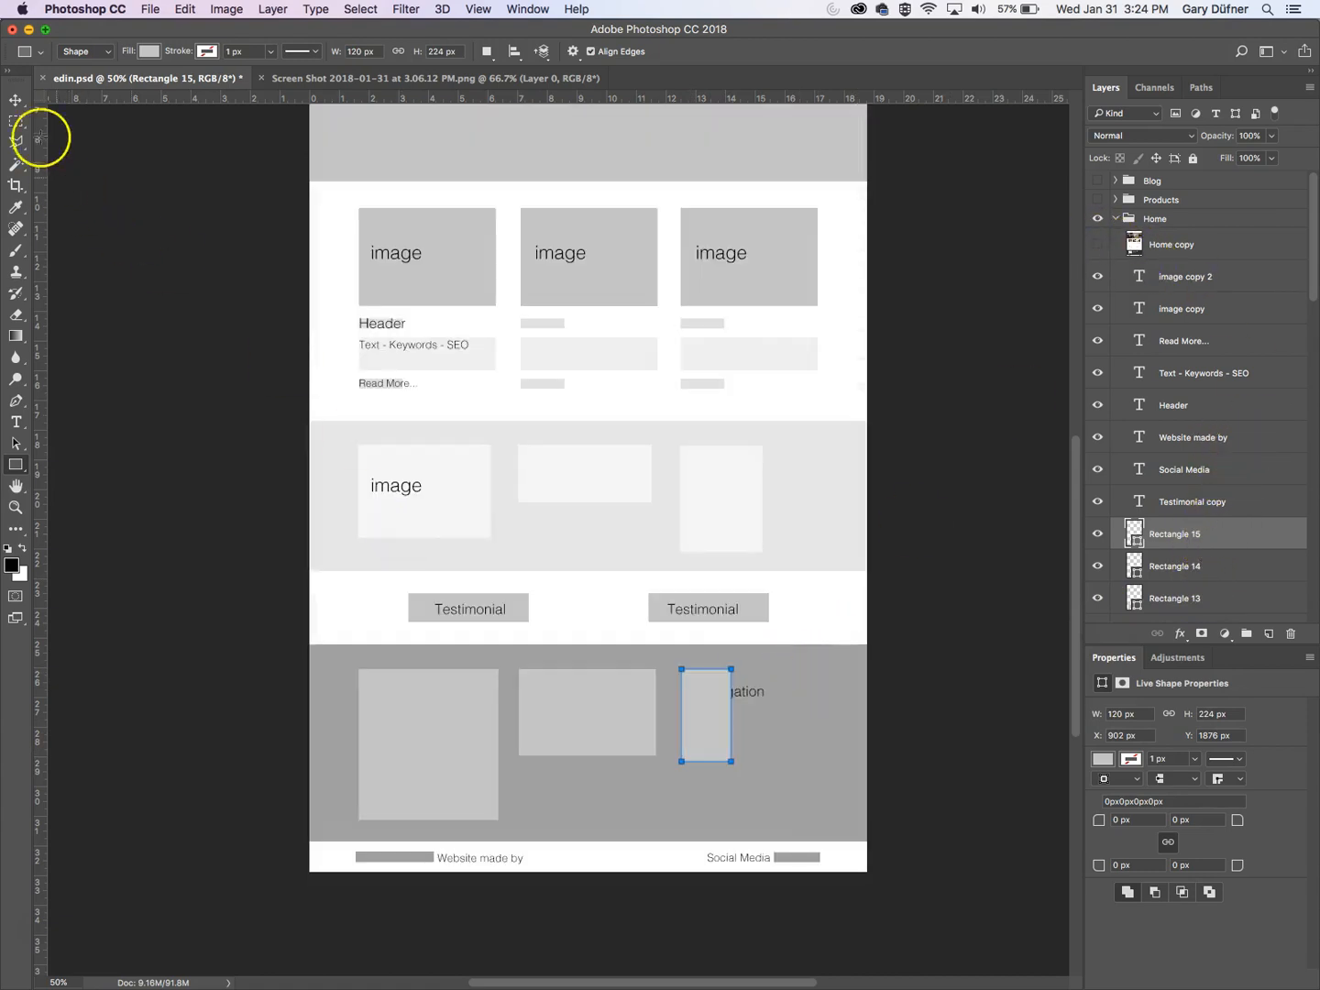
# - Move the three new footer rectangles, Rectangle 13 to 15, below the Logo text layer so they sit behind the labels
pyautogui.click(18, 103)
pyautogui.scroll(-2, 1219, 511)
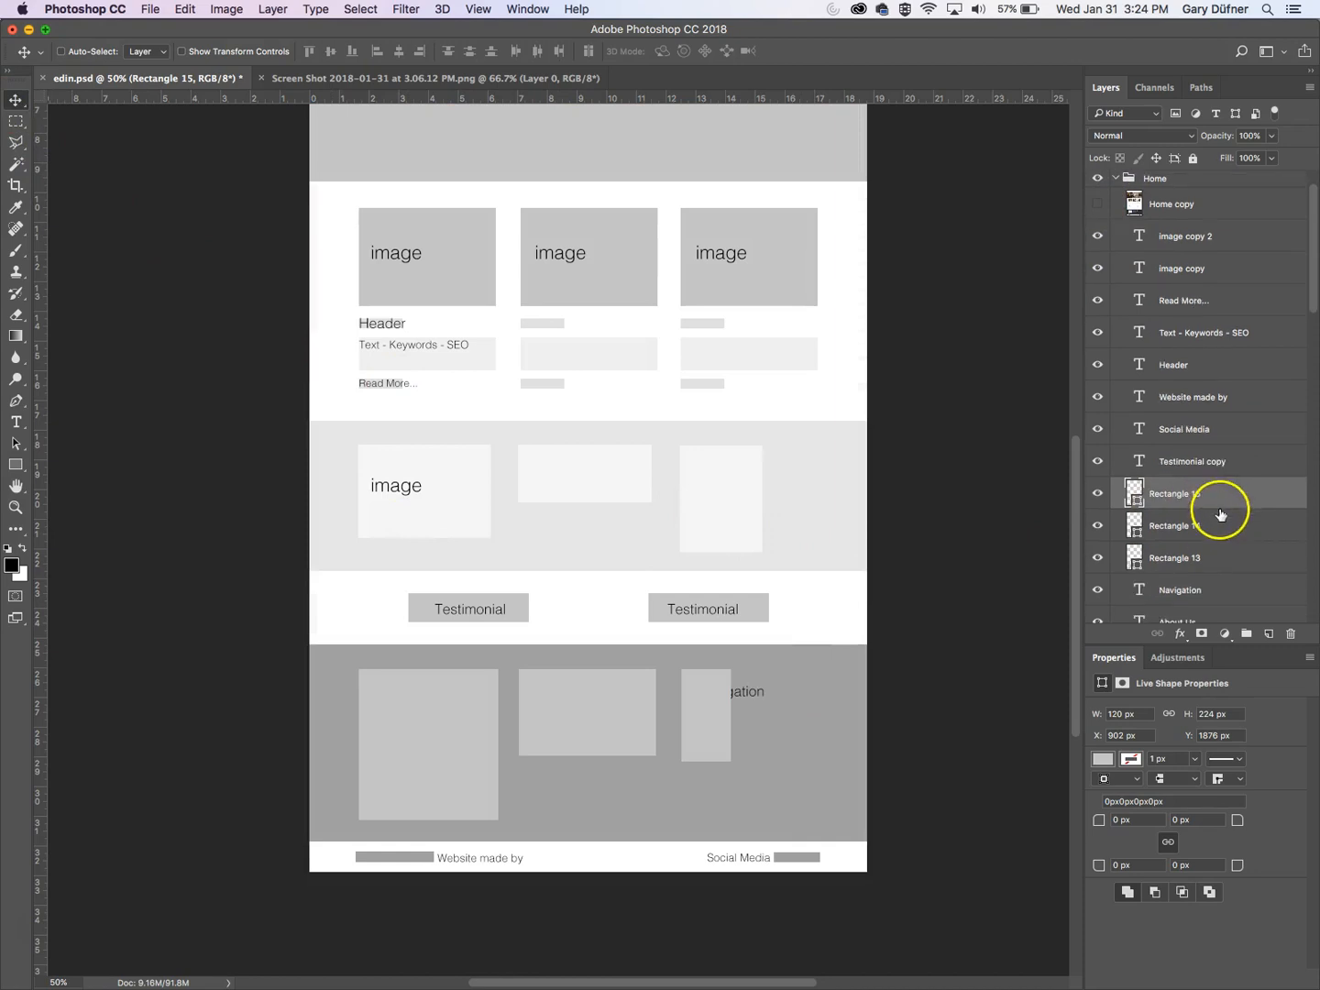
pyautogui.keyDown('shift'); pyautogui.click(1197, 562); pyautogui.keyUp('shift')
pyautogui.scroll(-3, 1208, 515)
pyautogui.moveTo(1210, 340); pyautogui.dragTo(1234, 556)
pyautogui.scroll(-5, 1233, 550)
pyautogui.moveTo(1115, 336); pyautogui.dragTo(1211, 454)
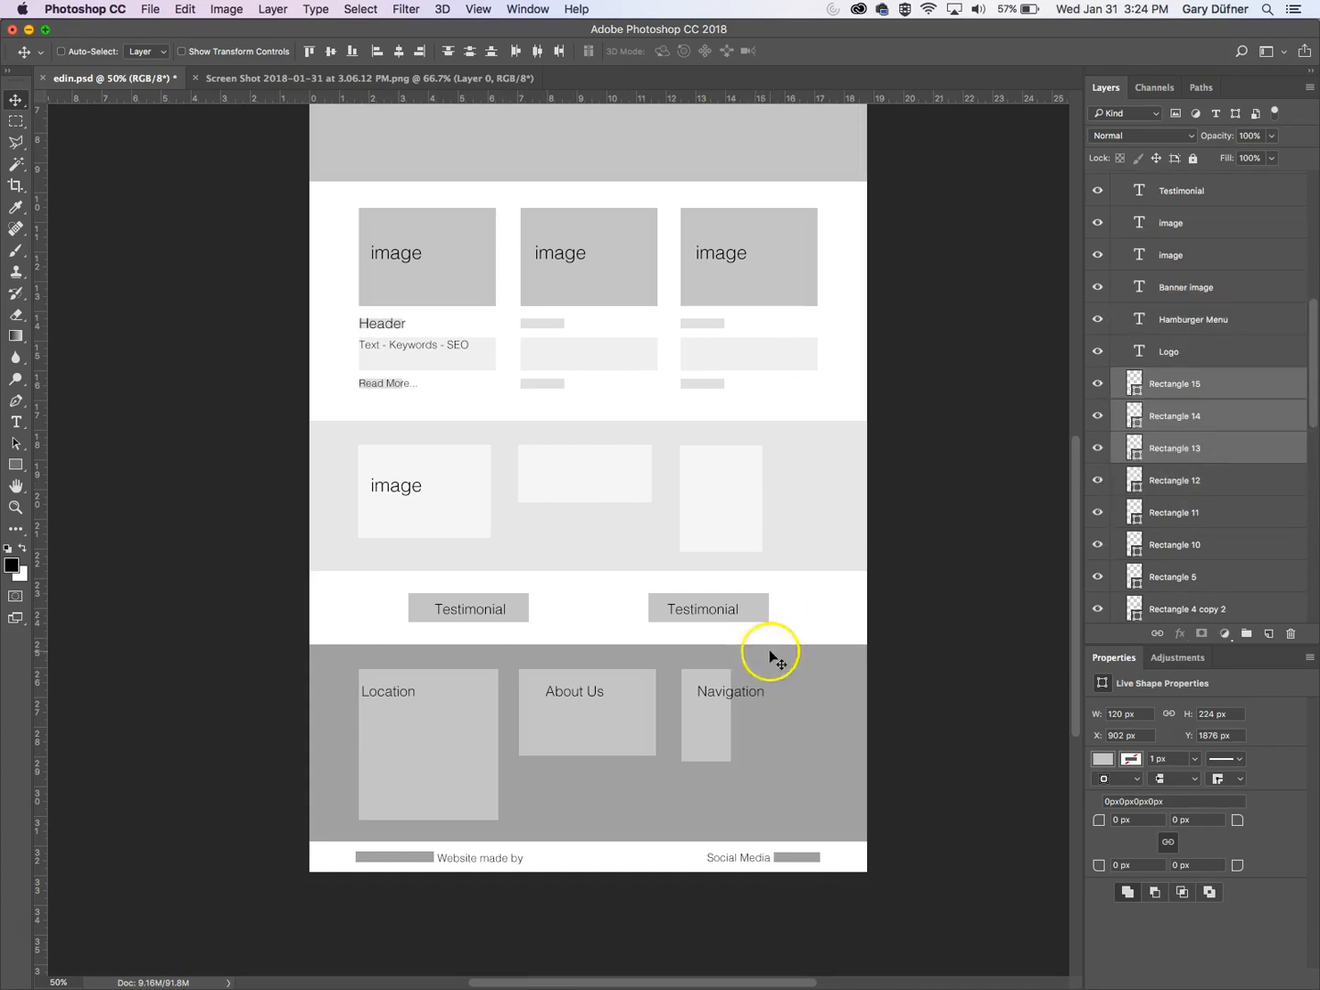
# - Move the Navigation and About Us texts sideways to line up with the left edges of their footer rectangles
pyautogui.rightClick(705, 681)
pyautogui.click(752, 694)
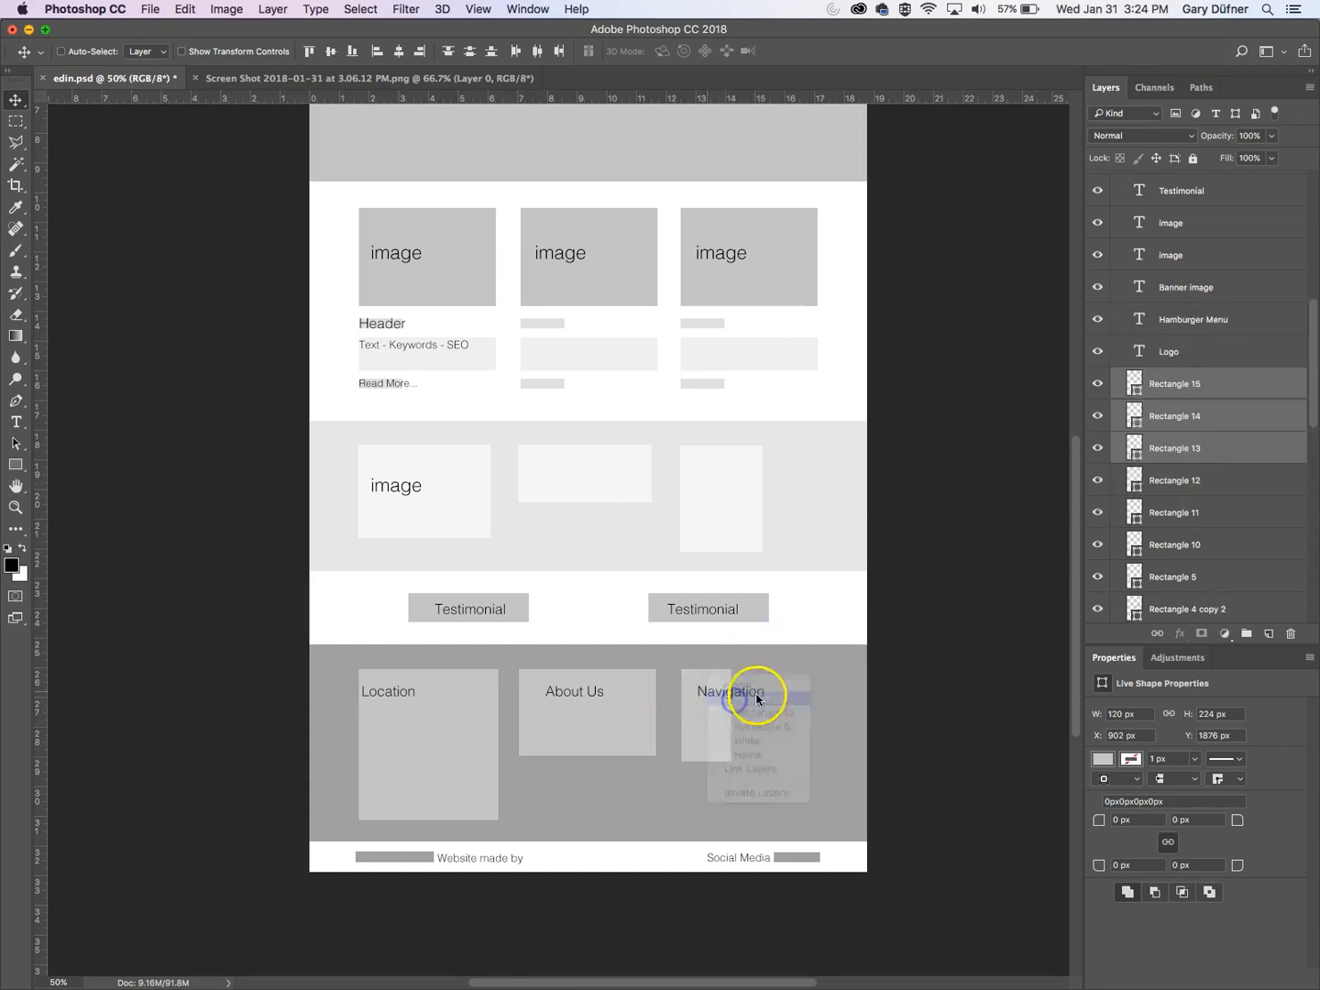
pyautogui.moveTo(750, 694); pyautogui.dragTo(739, 693)
pyautogui.rightClick(577, 695)
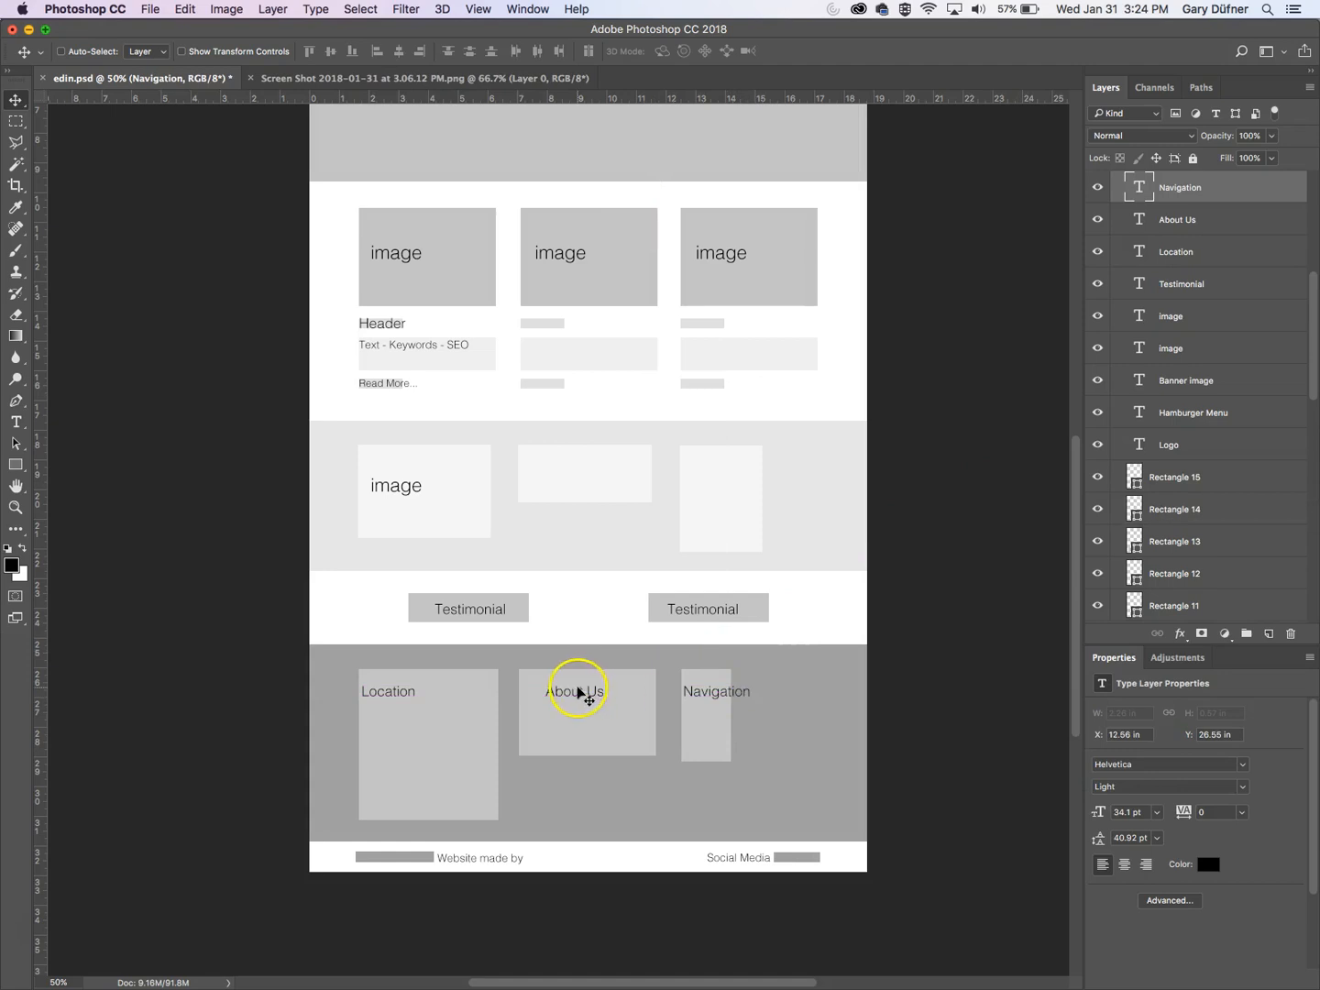
pyautogui.click(571, 694)
pyautogui.moveTo(570, 694); pyautogui.dragTo(550, 693)
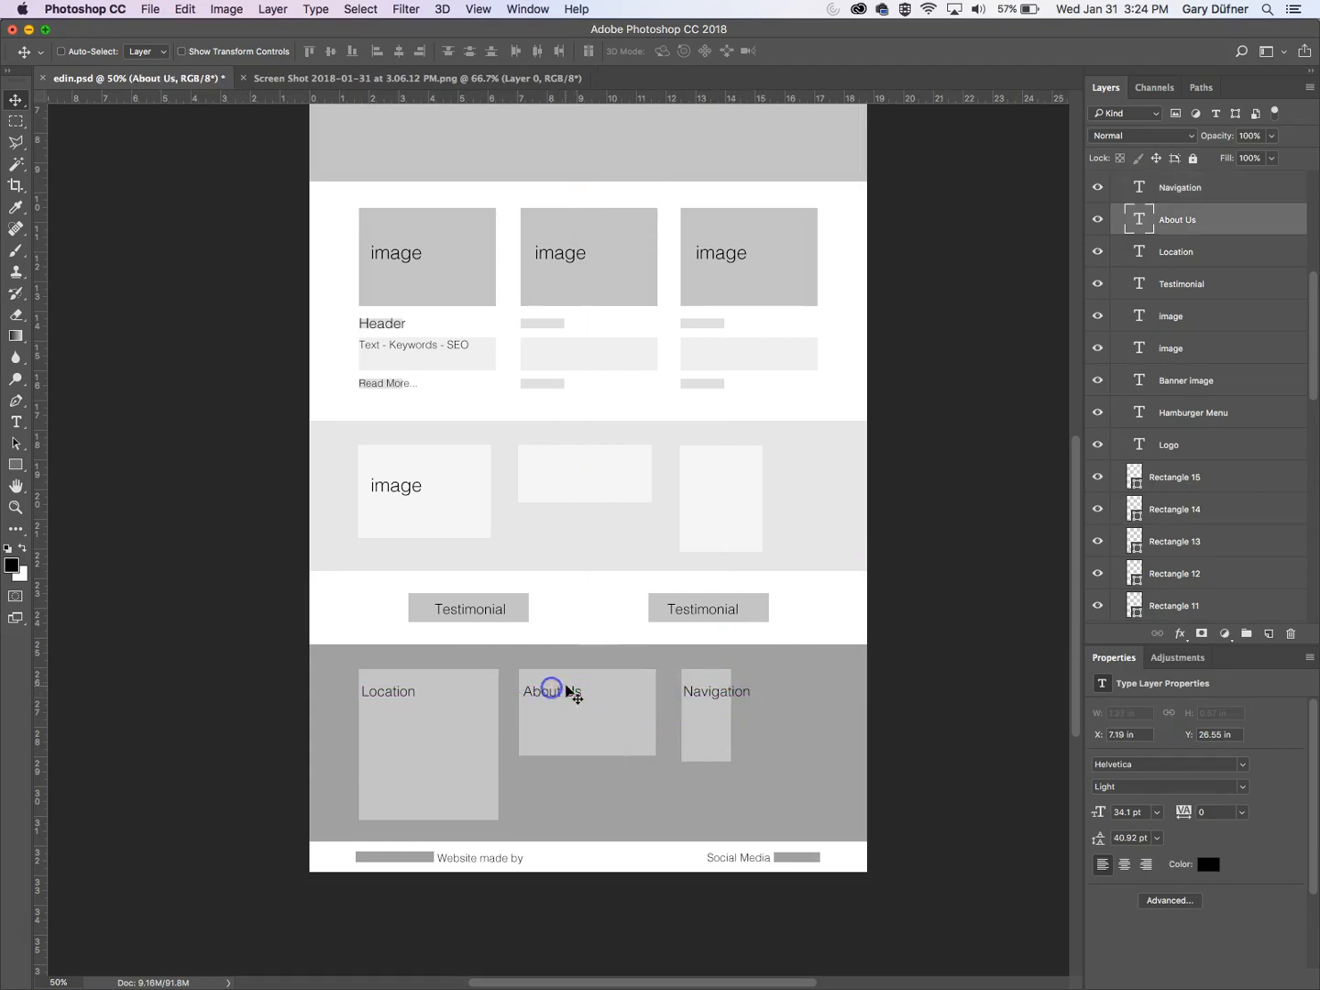
# - Examine the whole Home wireframe and compare it with the original page by temporarily showing the Home copy layer
pyautogui.scroll(-5, 825, 724)
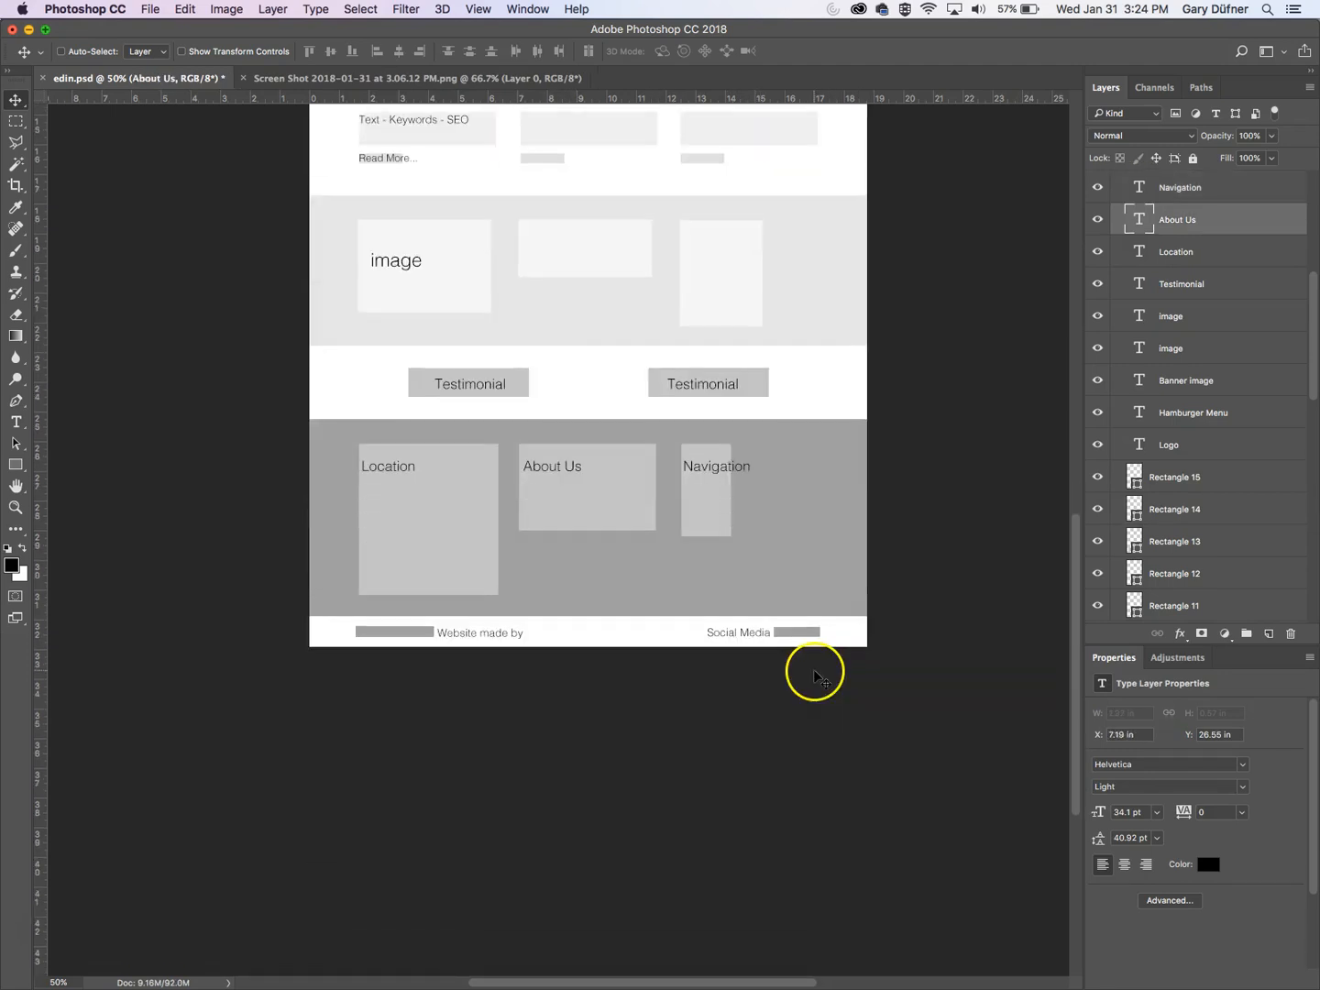
pyautogui.scroll(4, 817, 673)
pyautogui.scroll(5, 816, 677)
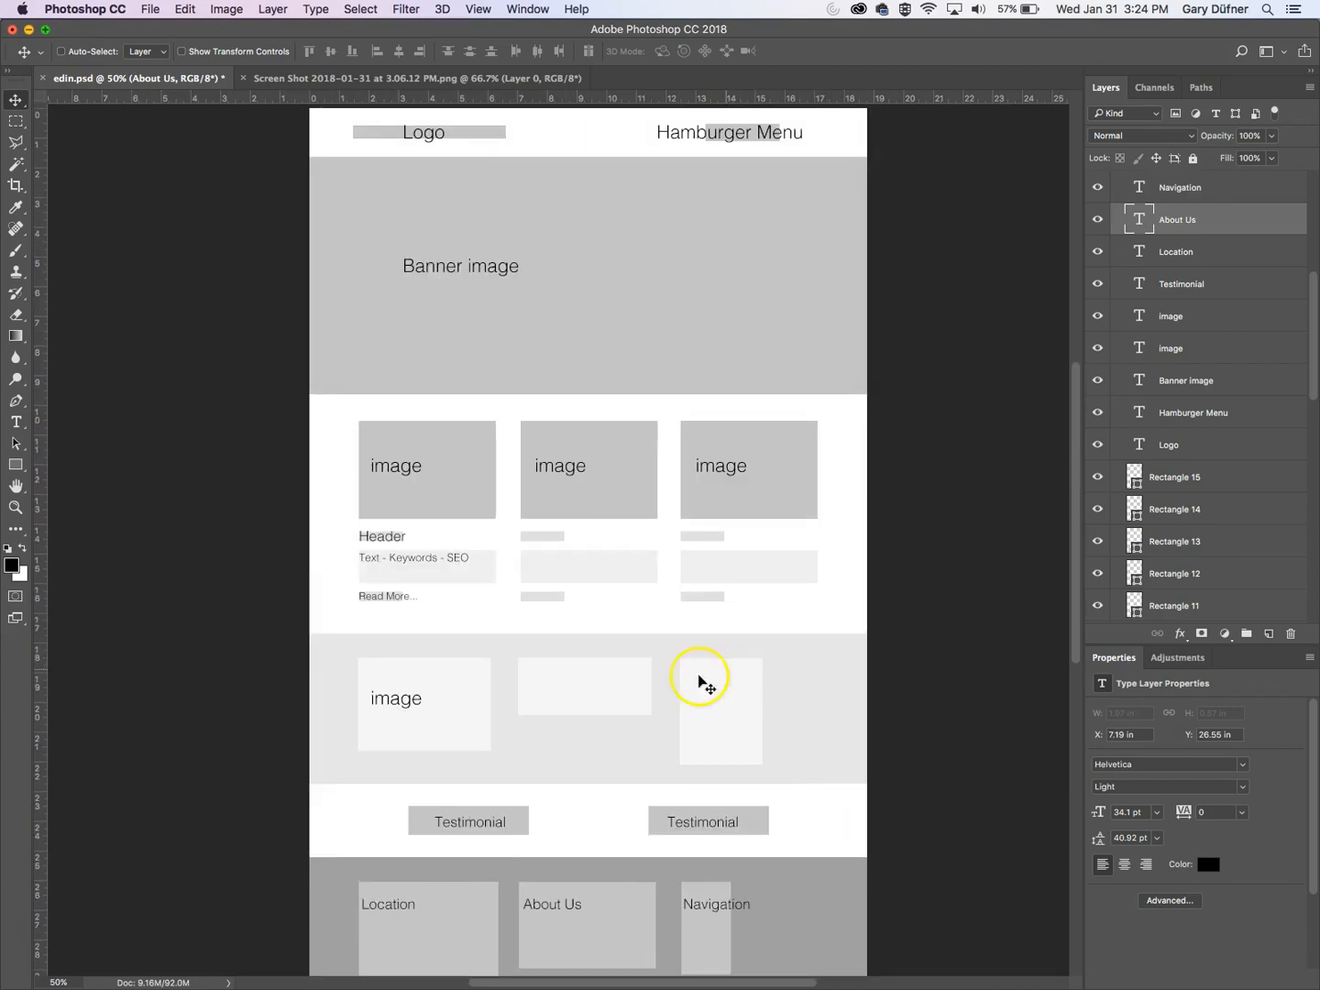
pyautogui.scroll(5, 1129, 276)
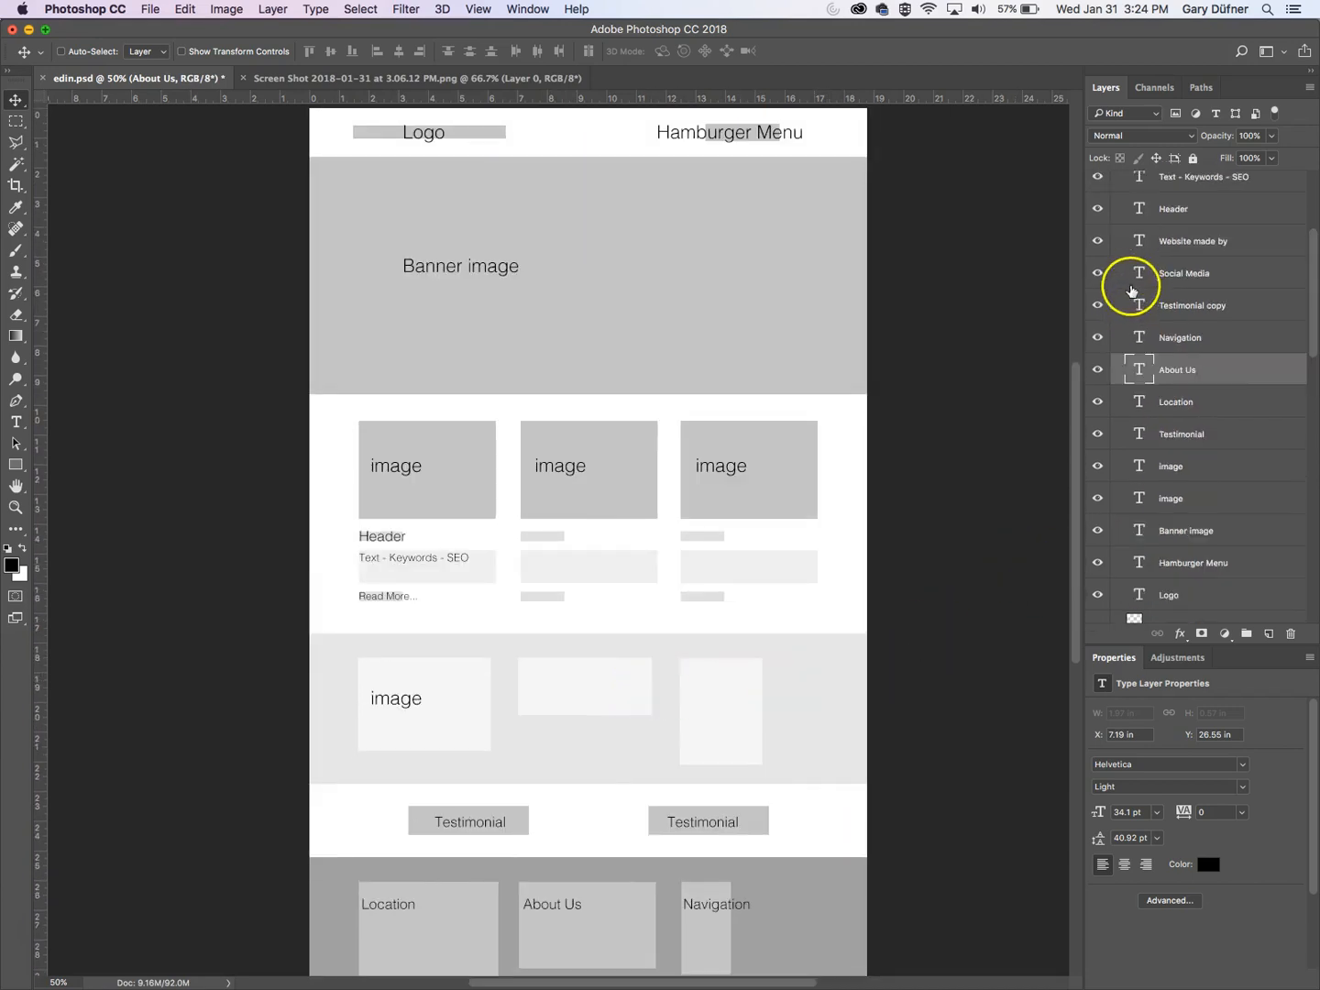
pyautogui.scroll(3, 1133, 290)
pyautogui.click(1098, 244)
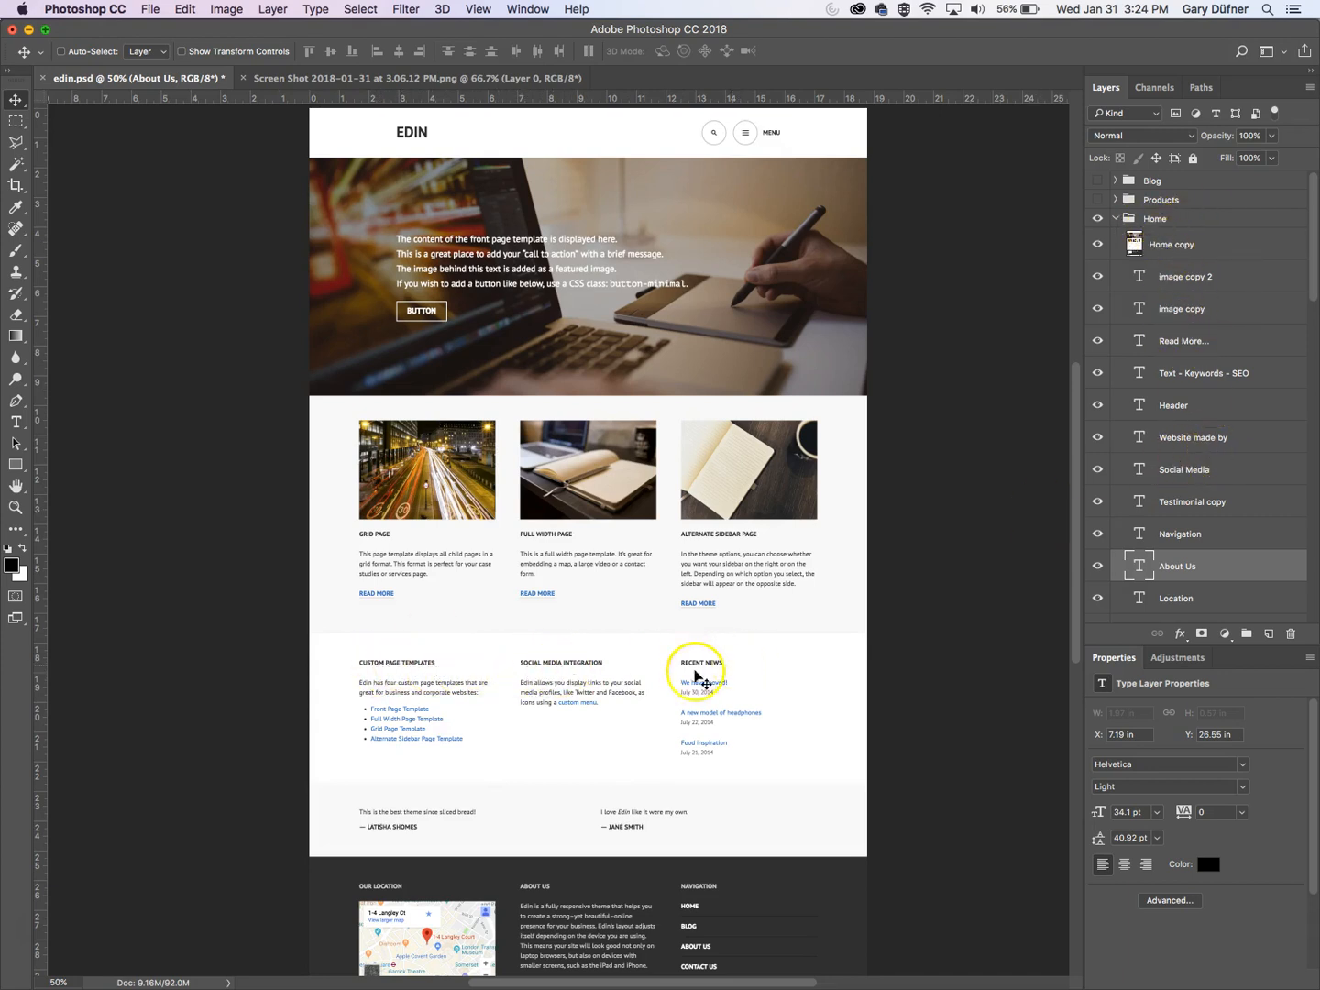
pyautogui.scroll(-1, 1194, 342)
pyautogui.scroll(-3, 1147, 330)
pyautogui.scroll(3, 1105, 276)
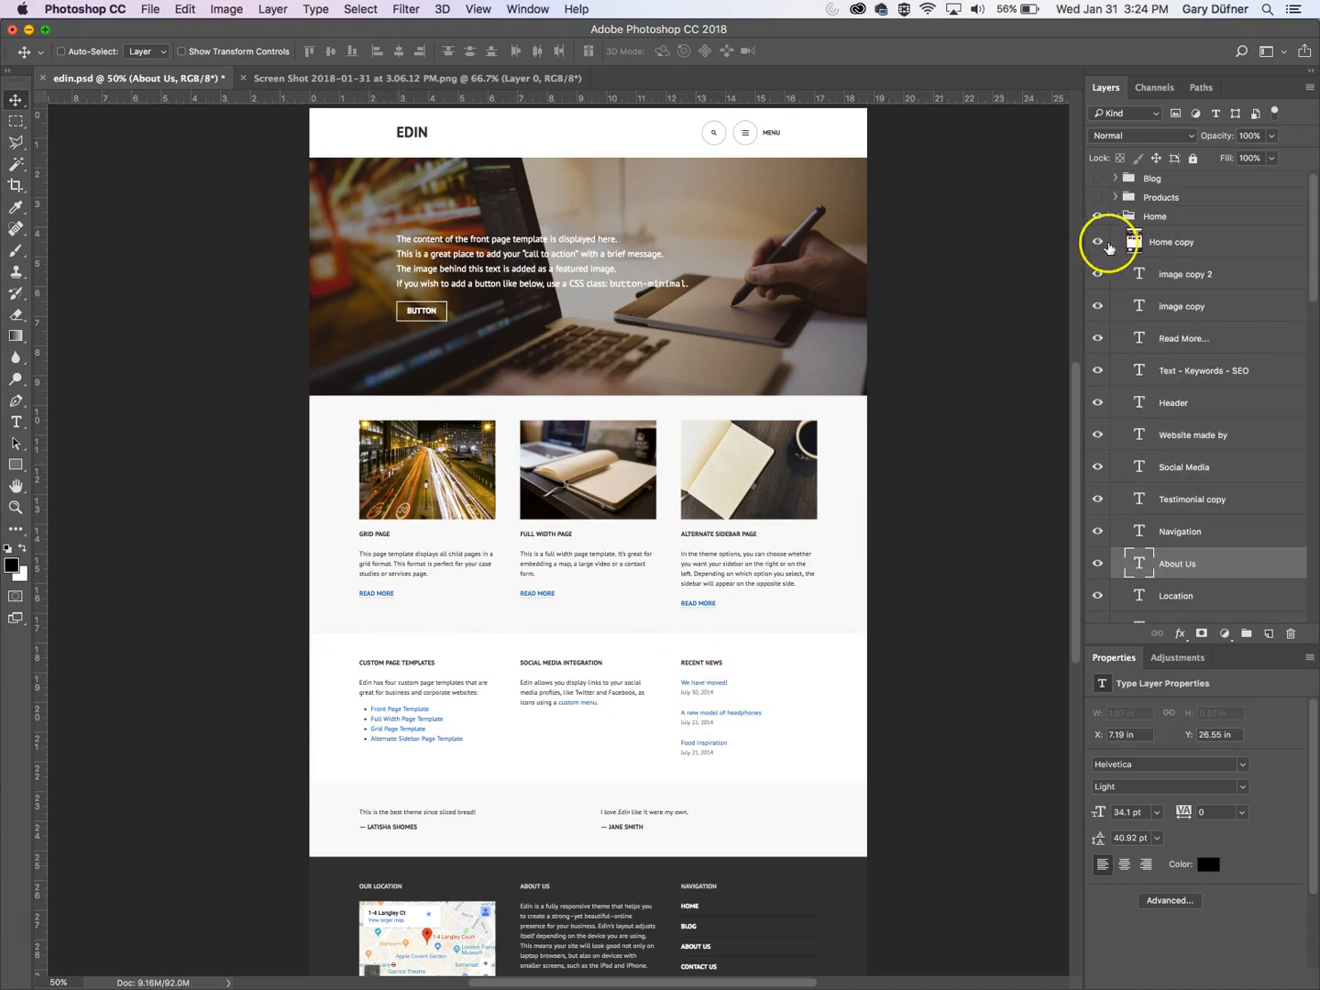
pyautogui.click(1097, 238)
# - Duplicate the middle section's image label into the other two boxes and move all three labels near the tops of their boxes
pyautogui.rightClick(409, 698)
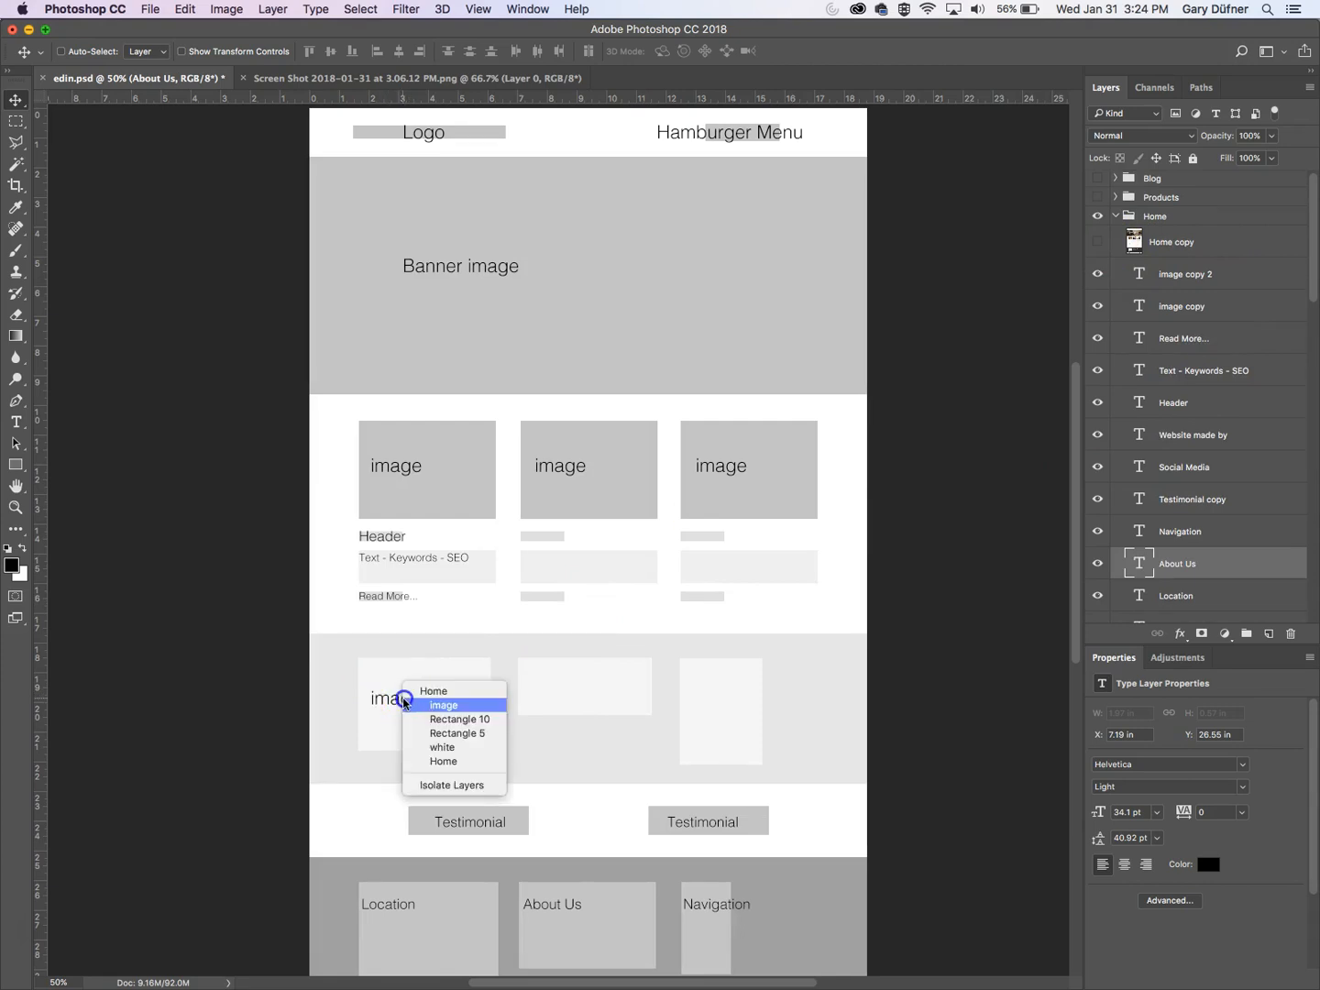
pyautogui.click(464, 702)
pyautogui.moveTo(416, 702); pyautogui.dragTo(766, 675)
pyautogui.scroll(-2, 1147, 540)
pyautogui.keyDown('shift'); pyautogui.click(1174, 604); pyautogui.keyUp('shift')
# - Replace the text of the label in the middle section's third box with News
pyautogui.click(16, 422)
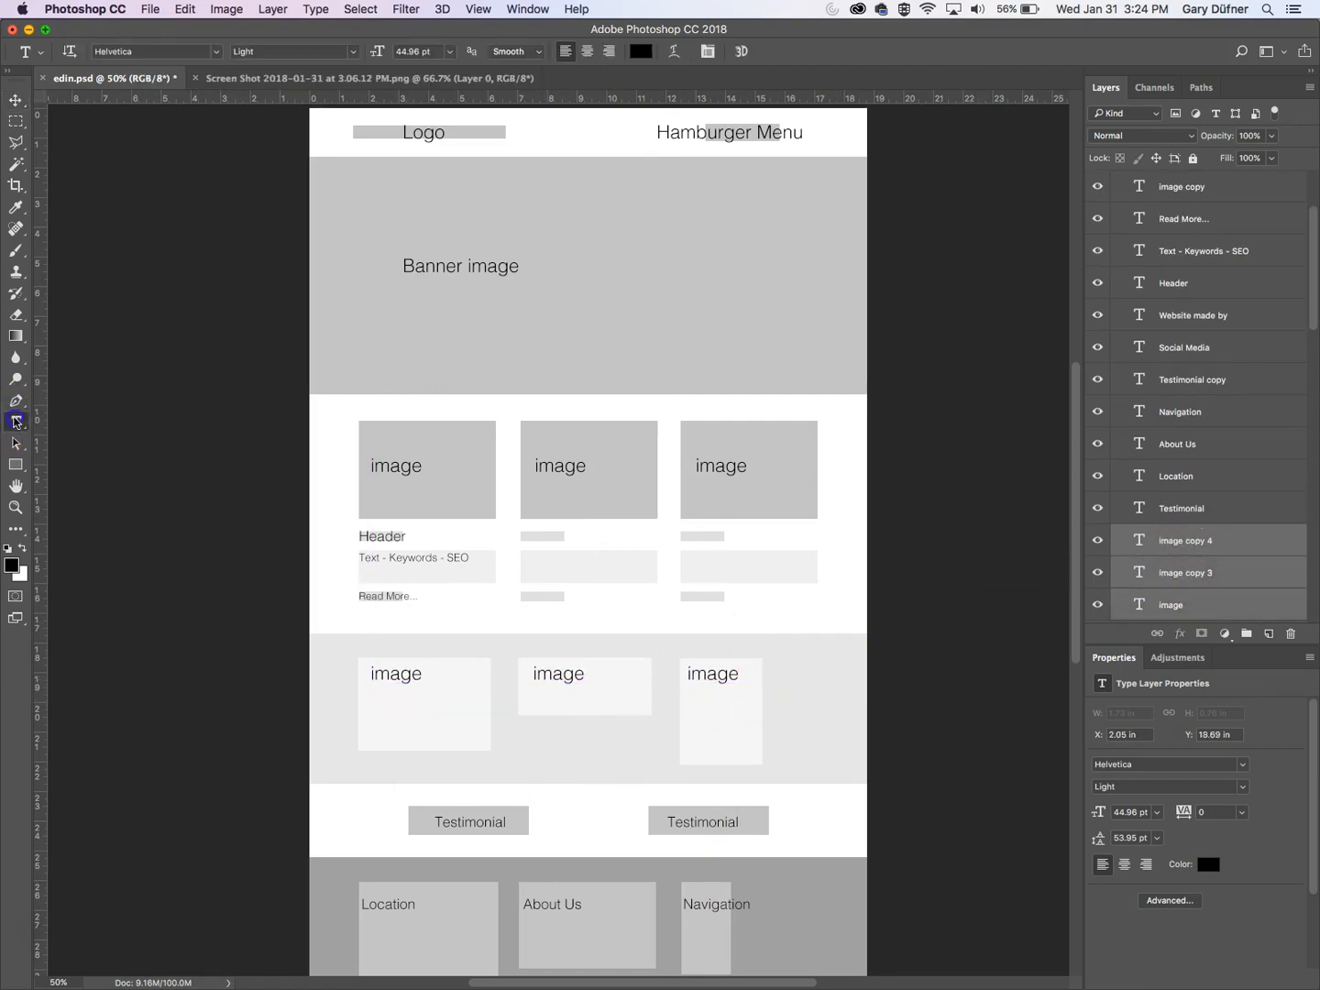
pyautogui.click(707, 677)
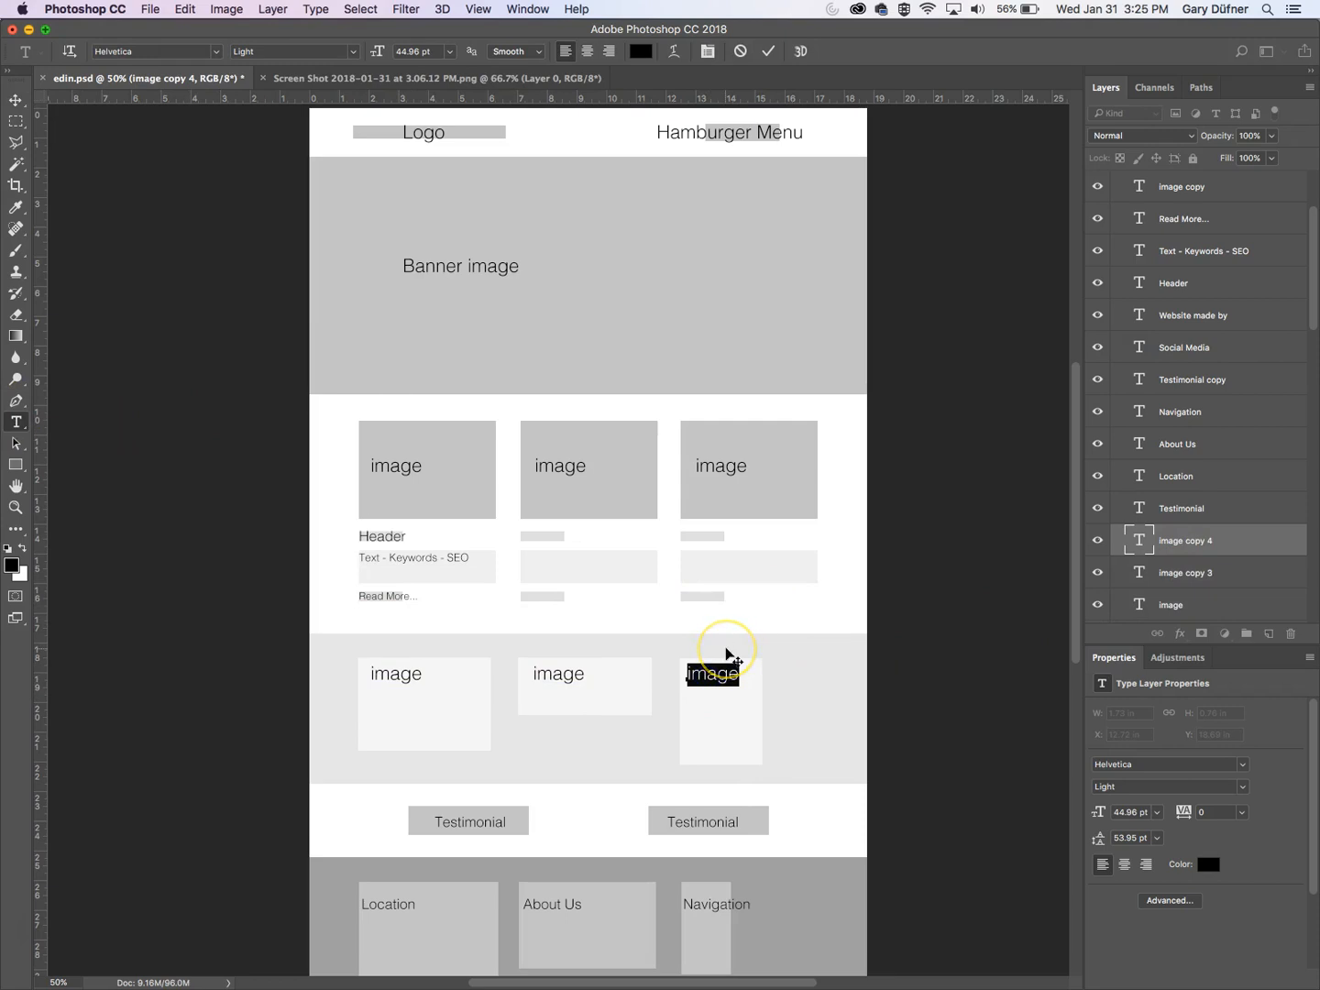
pyautogui.click(16, 100)
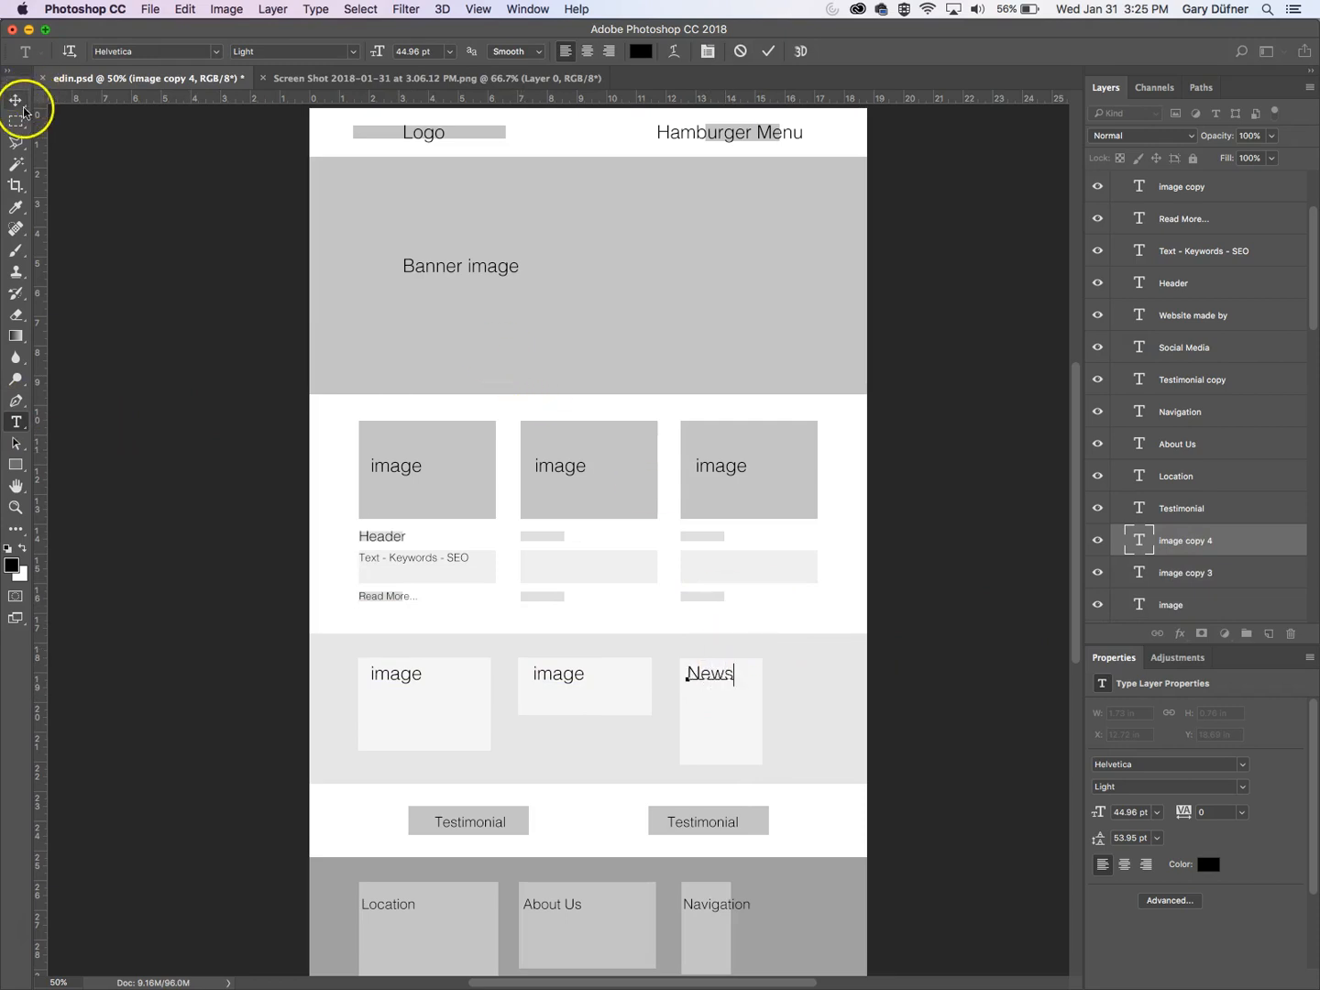
# - Change the label in the middle section's third box to Blog Links, split over two lines
pyautogui.click(16, 424)
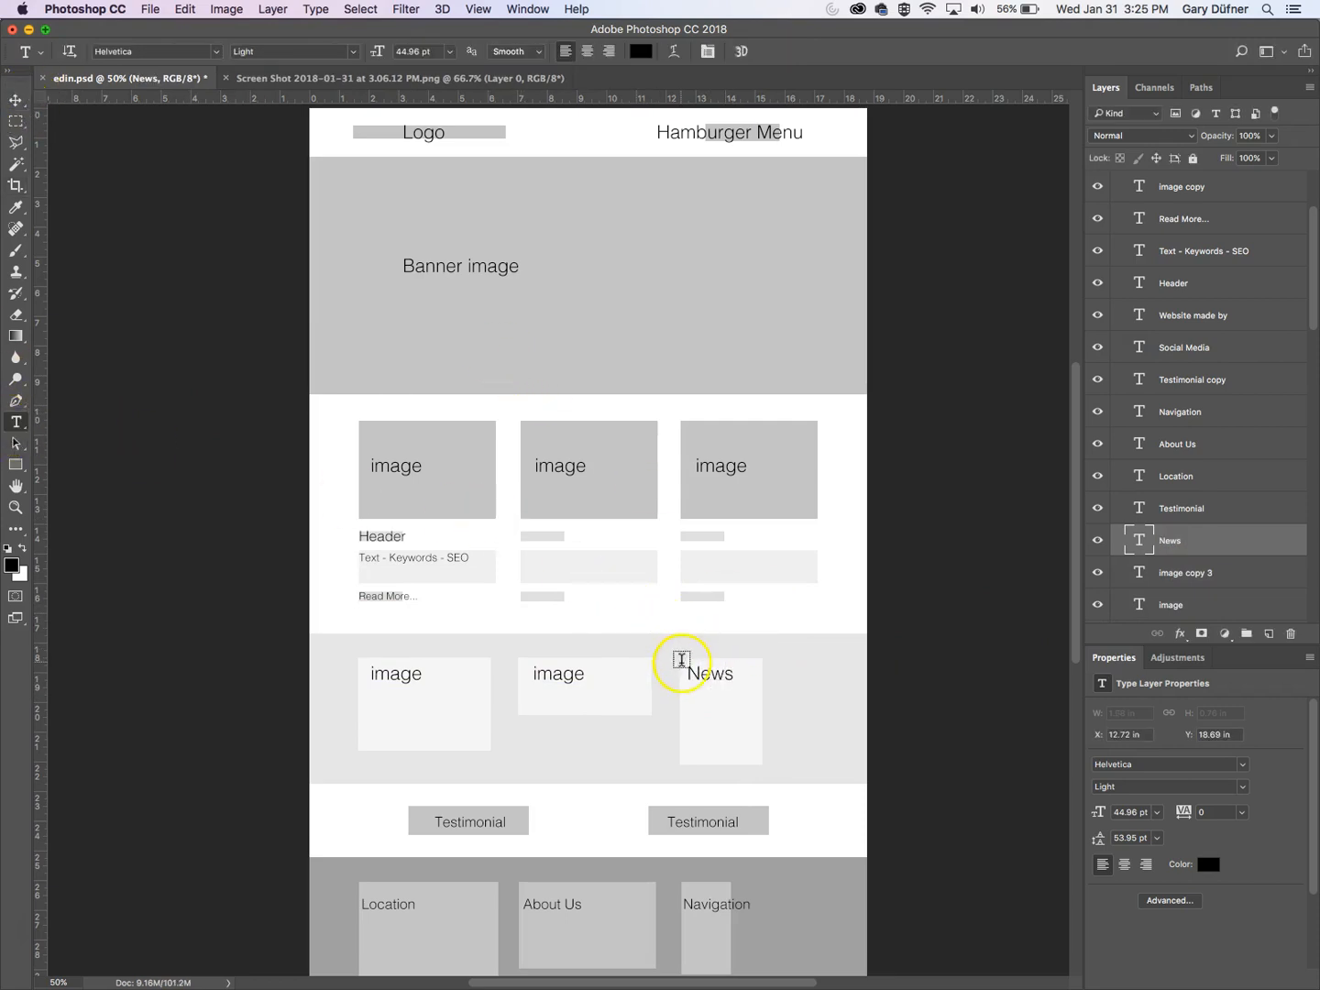
pyautogui.doubleClick(708, 678)
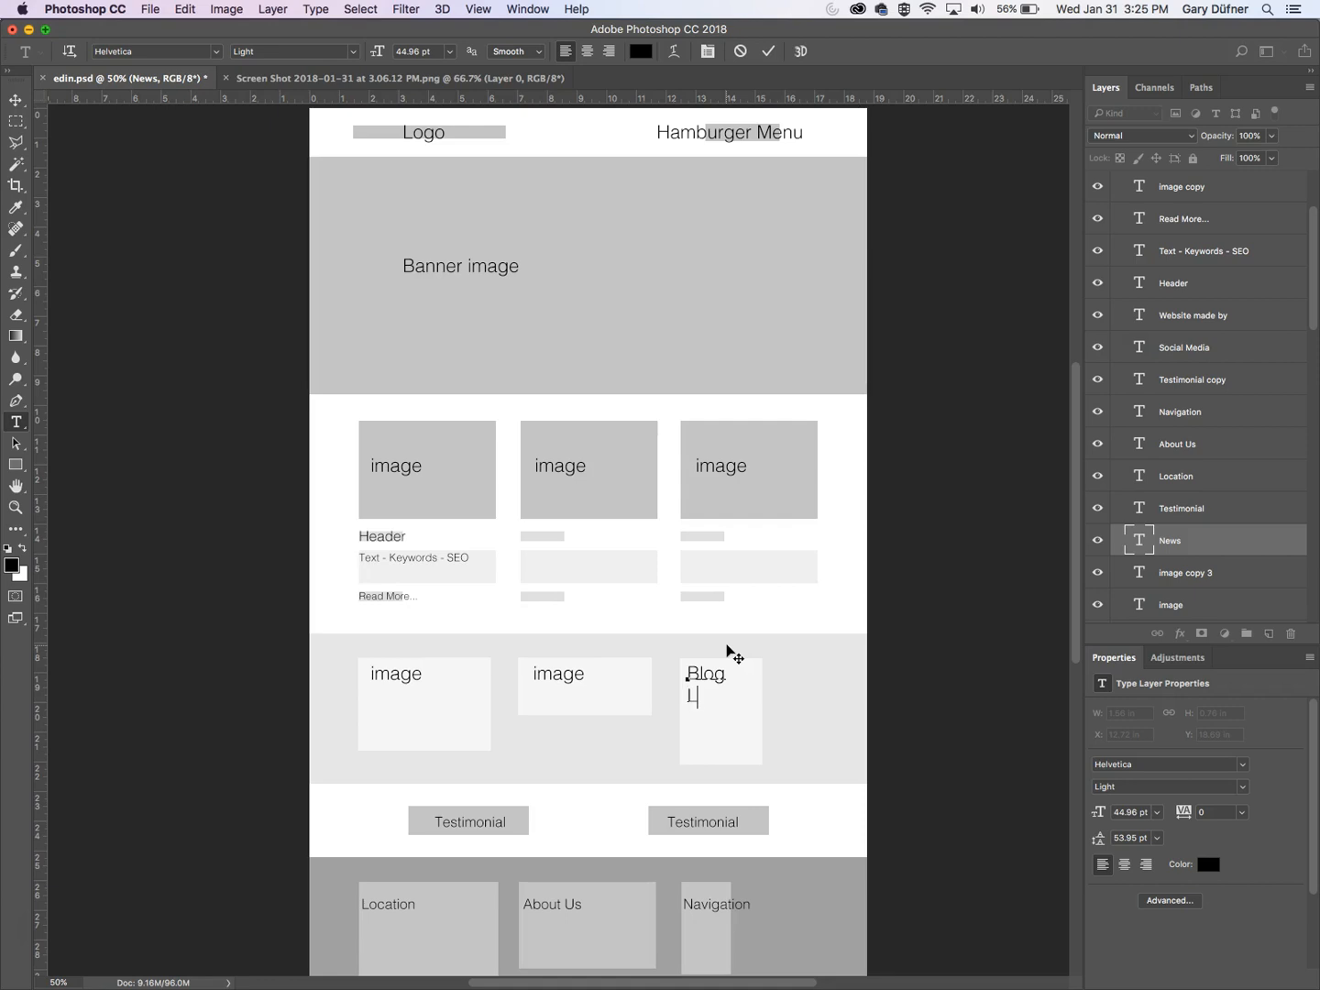
pyautogui.click(16, 99)
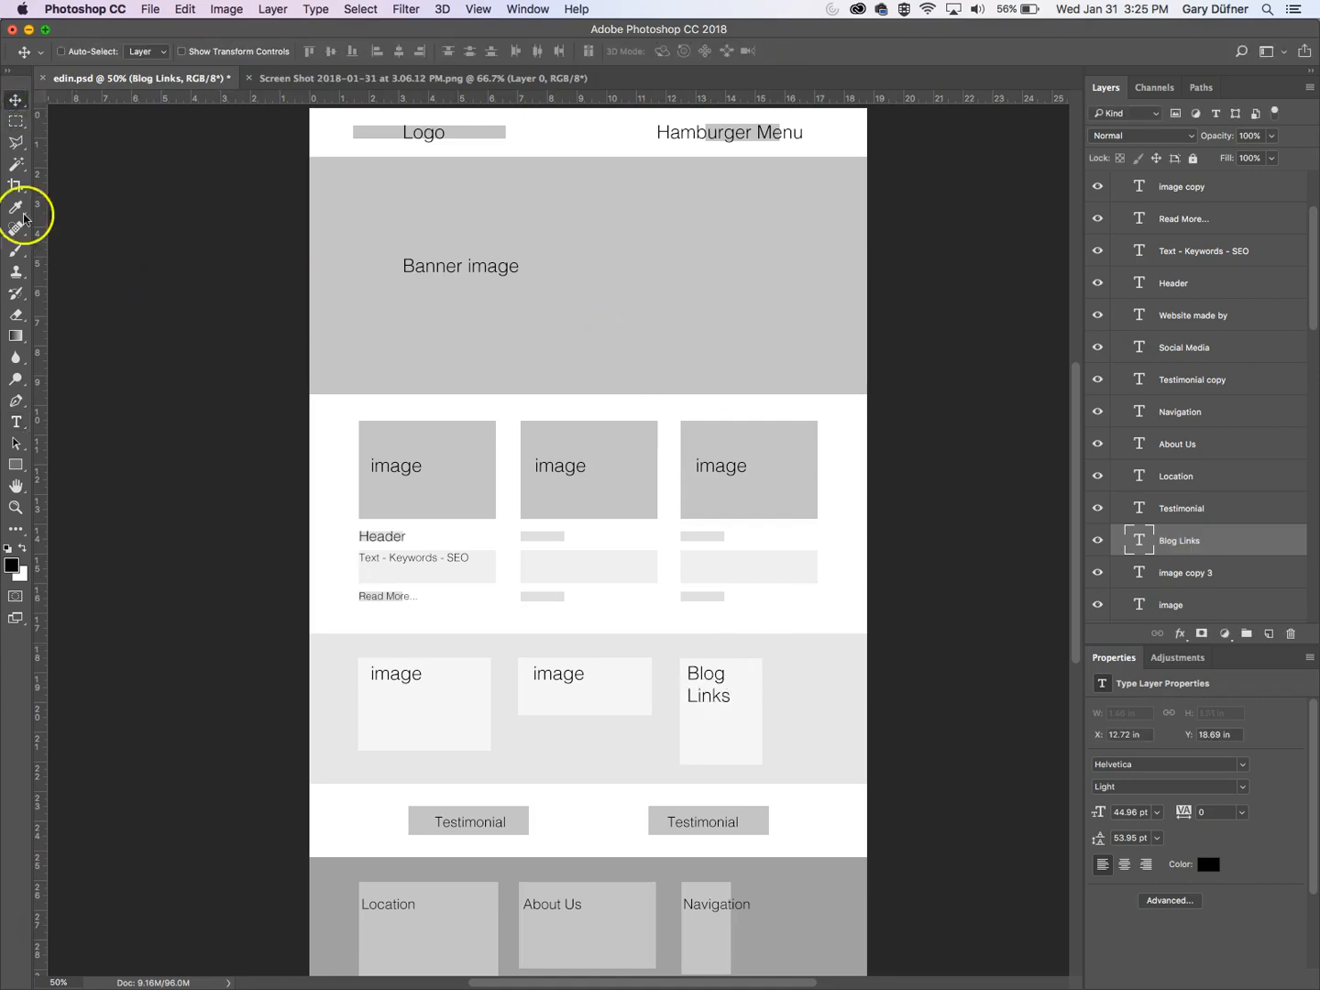
# - Replace the image labels in the middle section's first and second boxes with News and Product
pyautogui.click(16, 422)
pyautogui.click(403, 684)
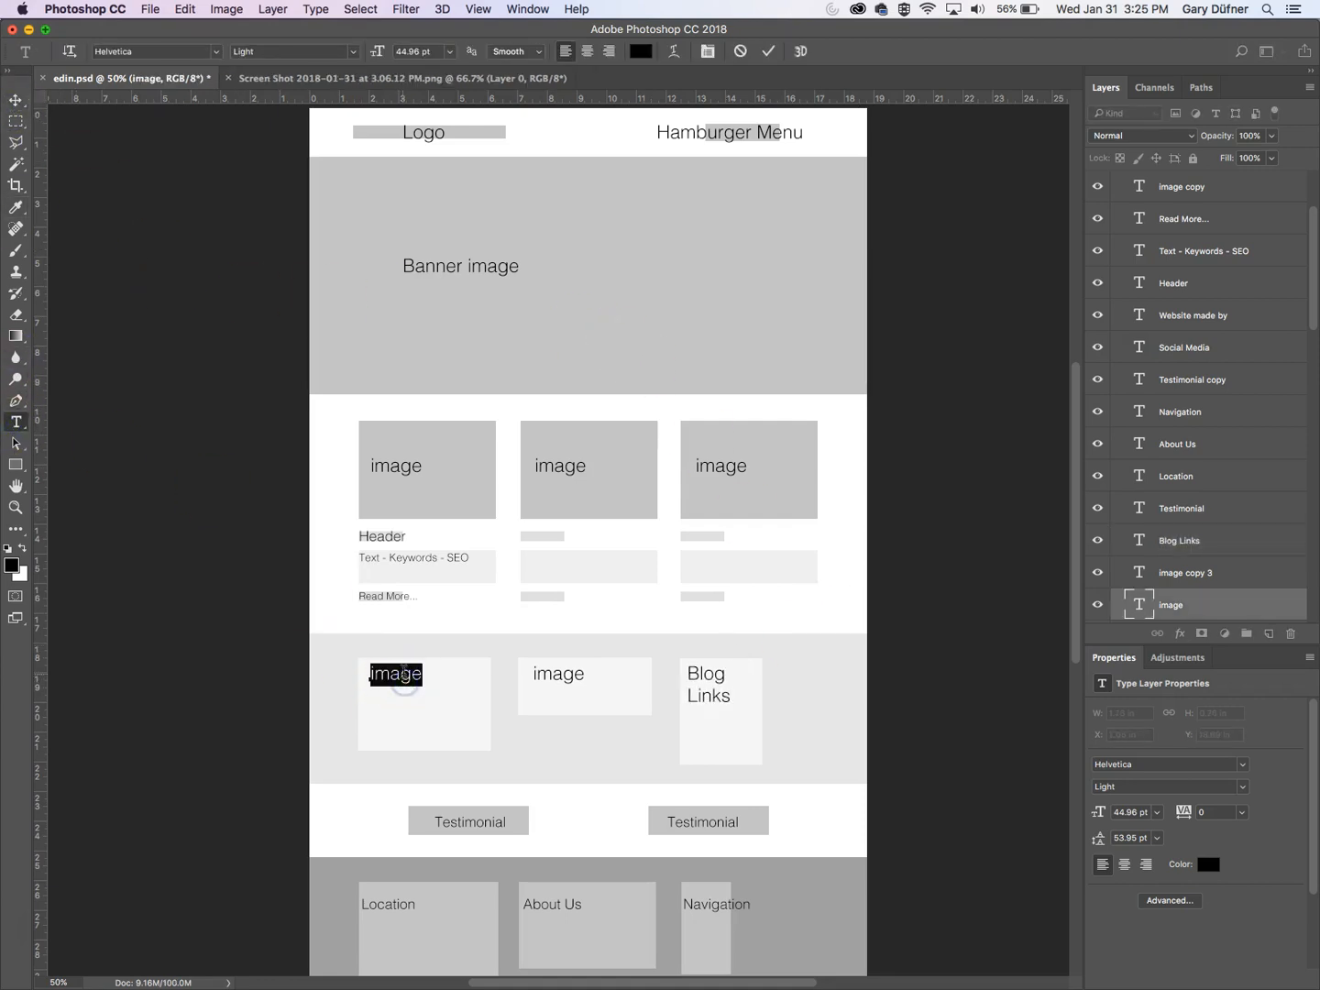
pyautogui.click(15, 99)
pyautogui.click(16, 422)
pyautogui.doubleClick(551, 673)
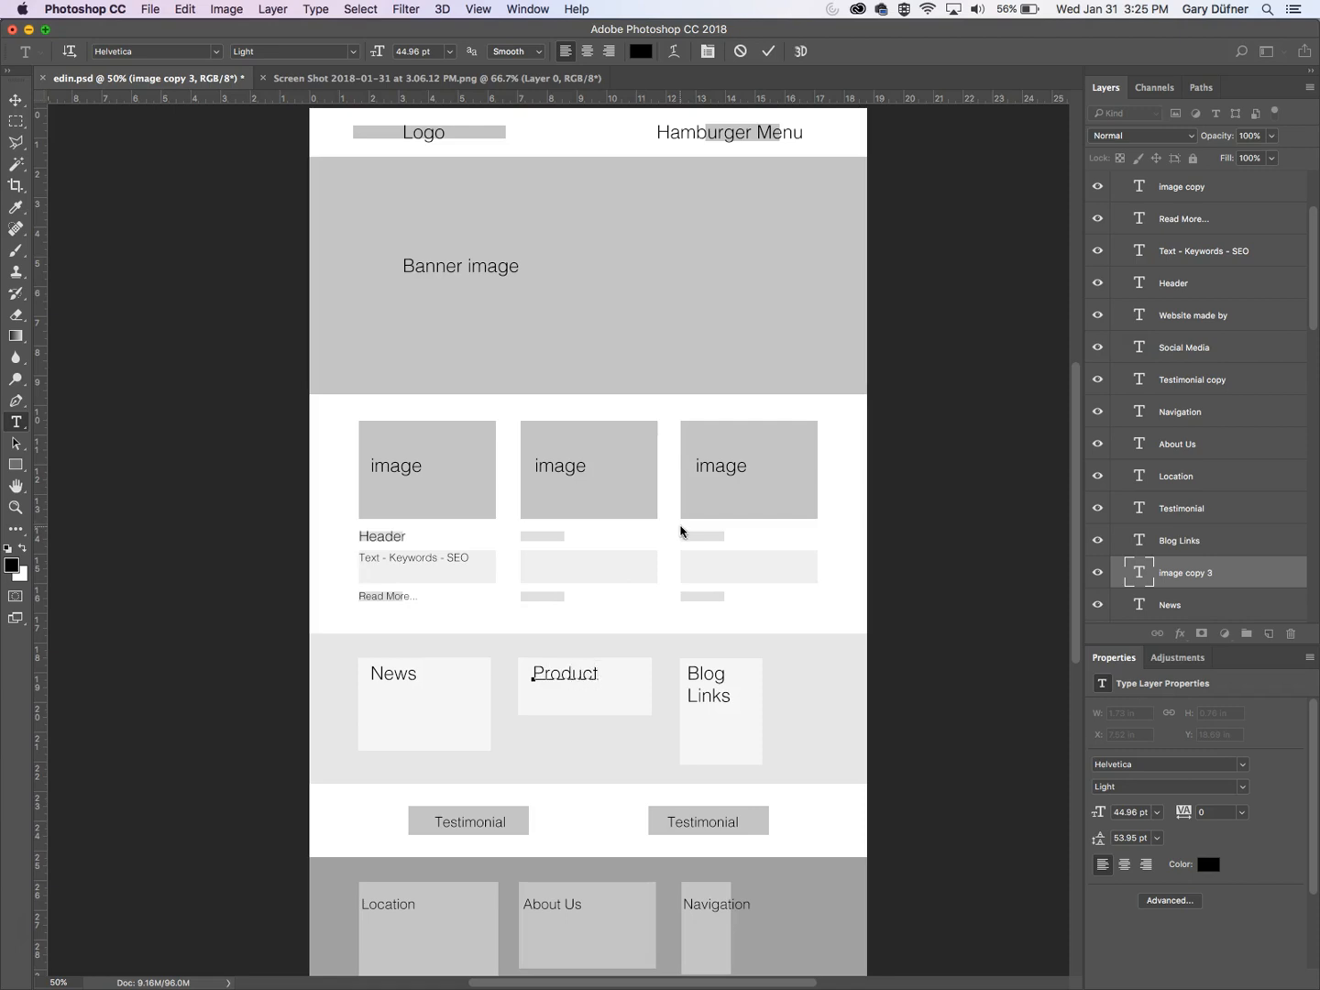
pyautogui.click(15, 99)
# - Collapse the Home group and compare its whole wireframe with the Products and Blog pages by temporarily showing those groups
pyautogui.keyDown('alt'); pyautogui.click(761, 537); pyautogui.keyUp('alt')
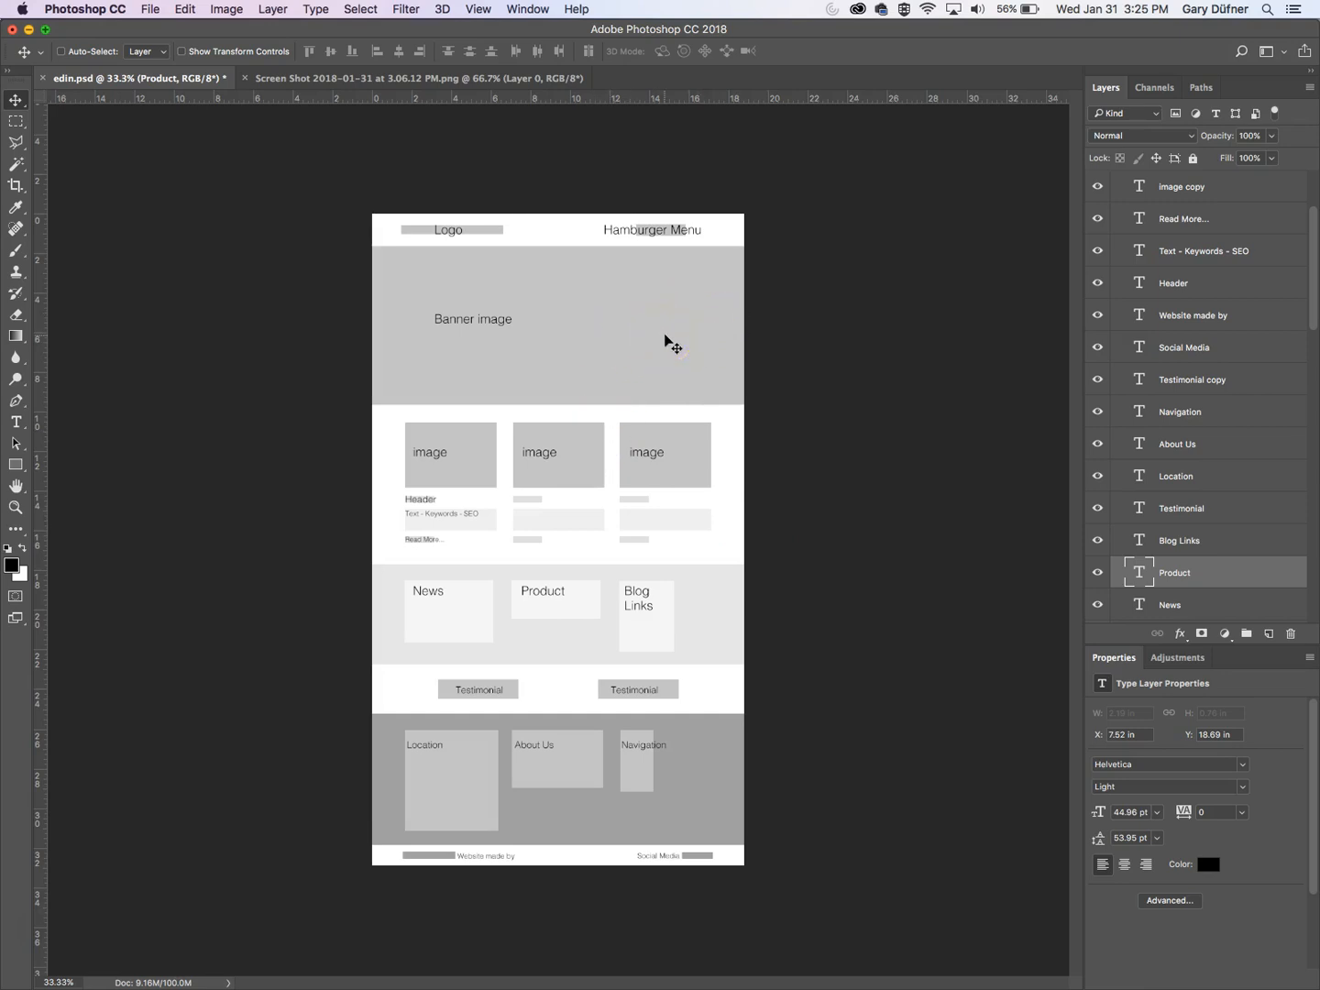
pyautogui.scroll(3, 1173, 298)
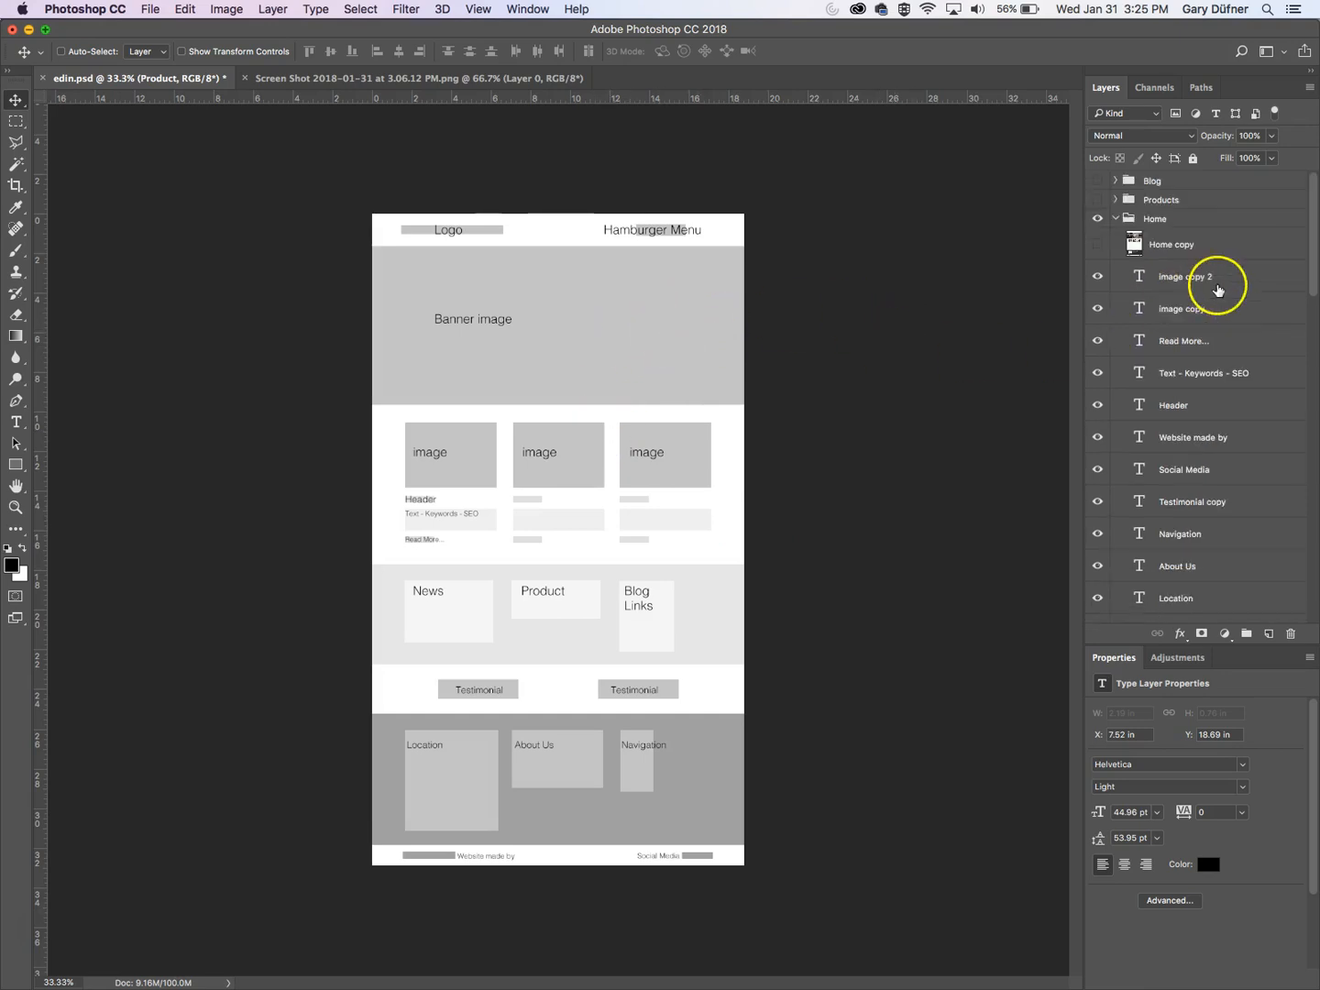
pyautogui.click(1117, 219)
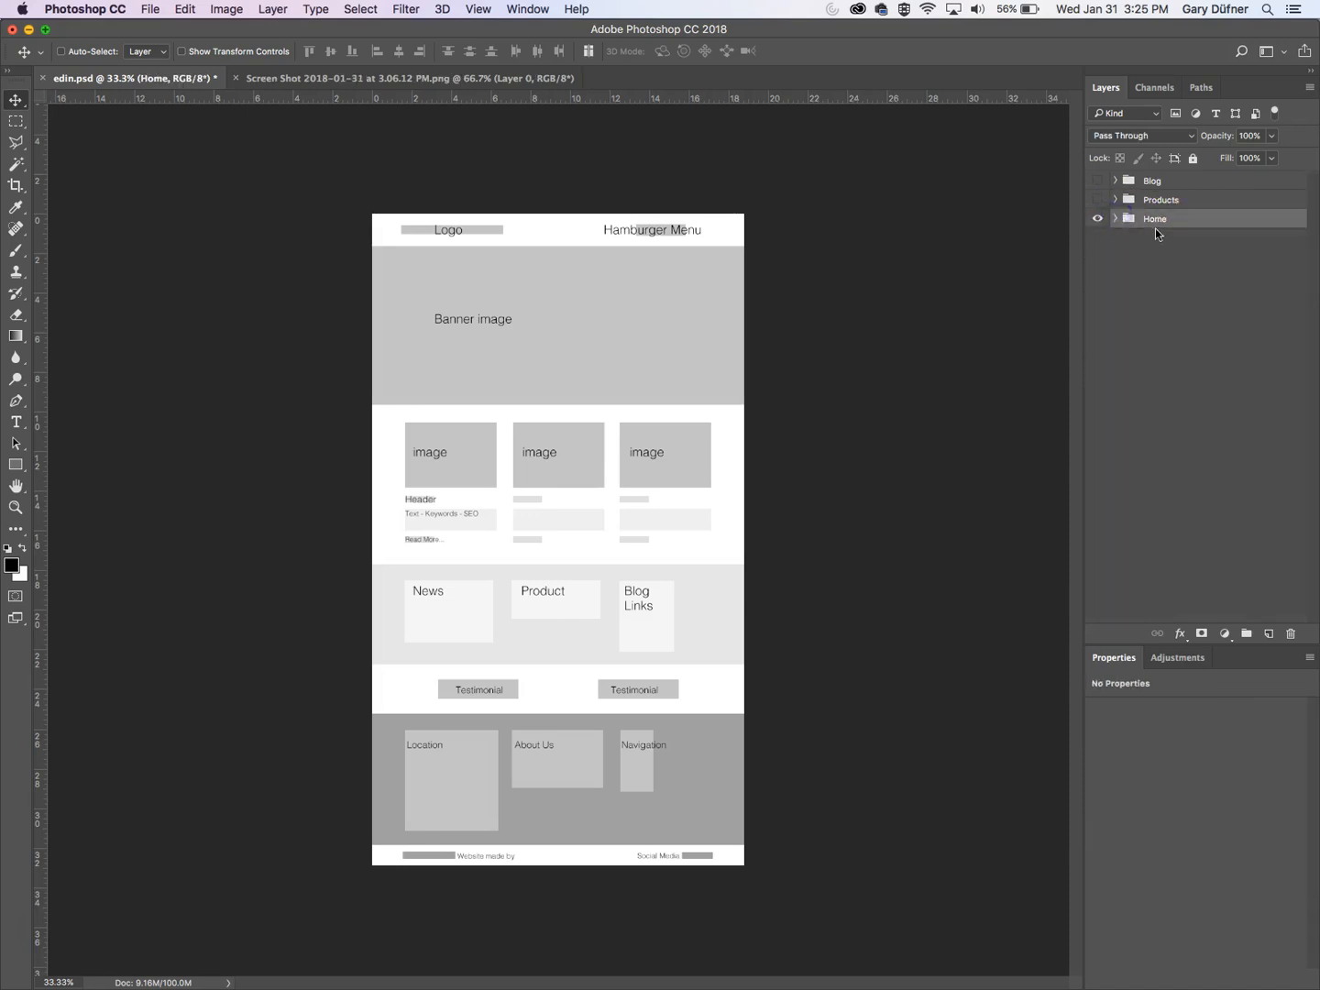
pyautogui.click(1097, 219)
pyautogui.click(1098, 219)
pyautogui.click(1097, 201)
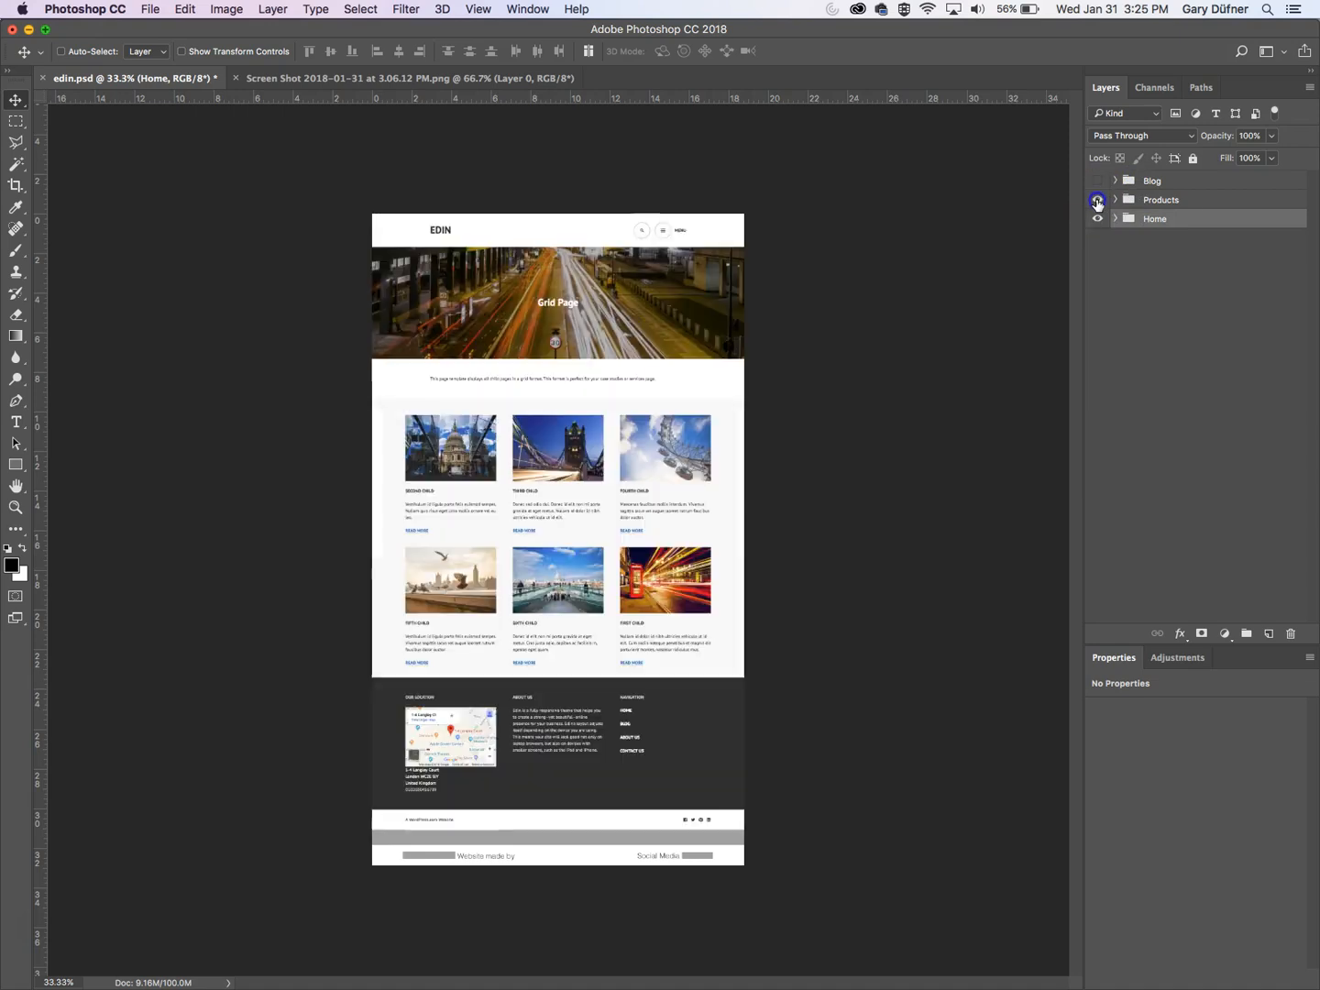
pyautogui.click(1098, 181)
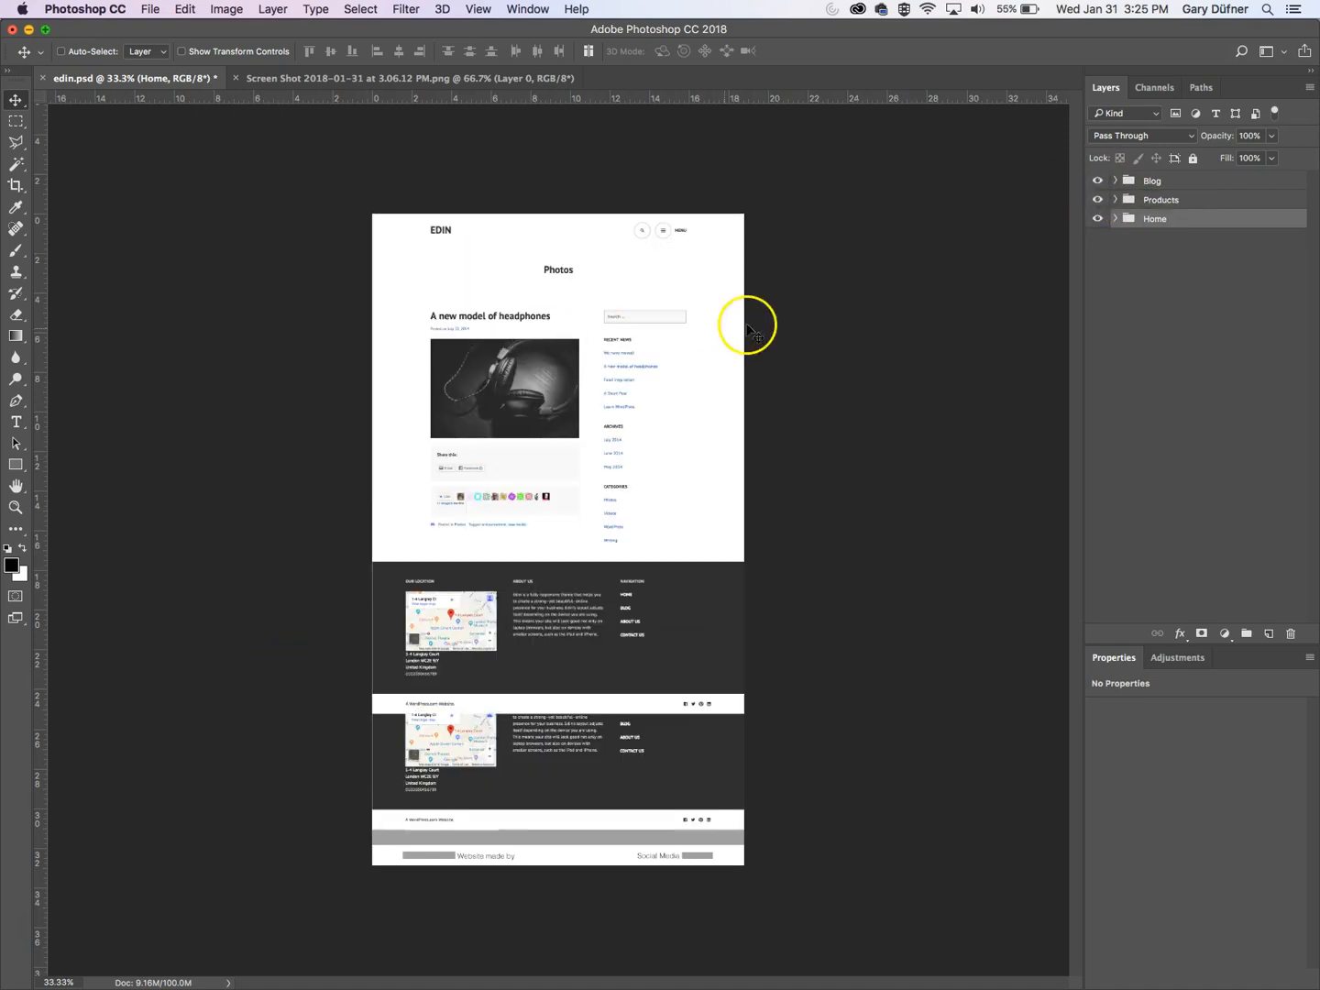
pyautogui.click(1098, 197)
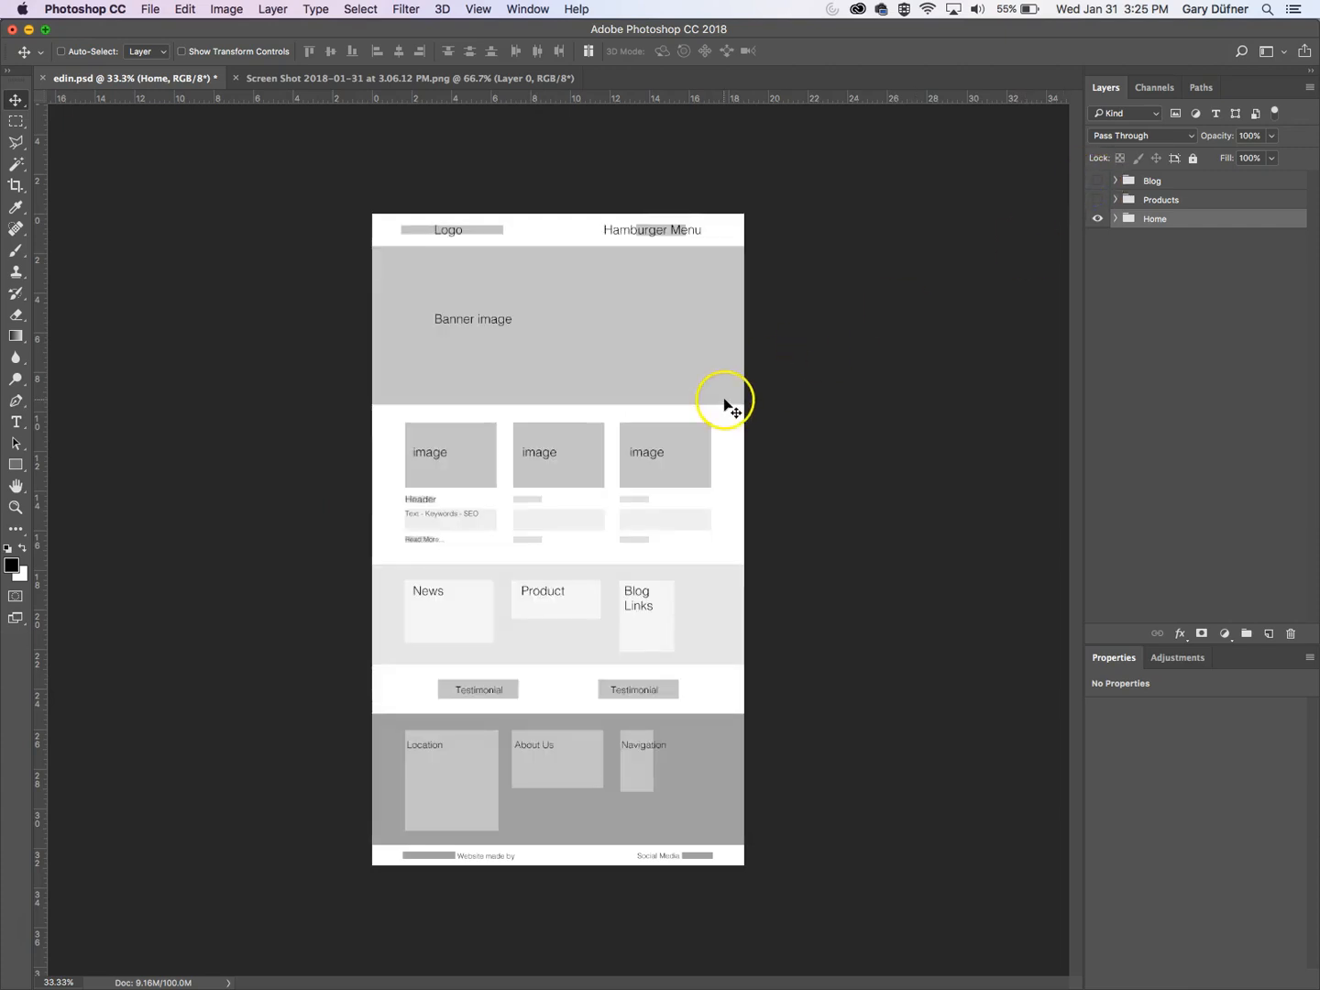
# - Examine the Home wireframe's sections and compare them with the original page by temporarily showing the Home copy layer
pyautogui.keyDown('super'); pyautogui.click(703, 564); pyautogui.keyUp('super')
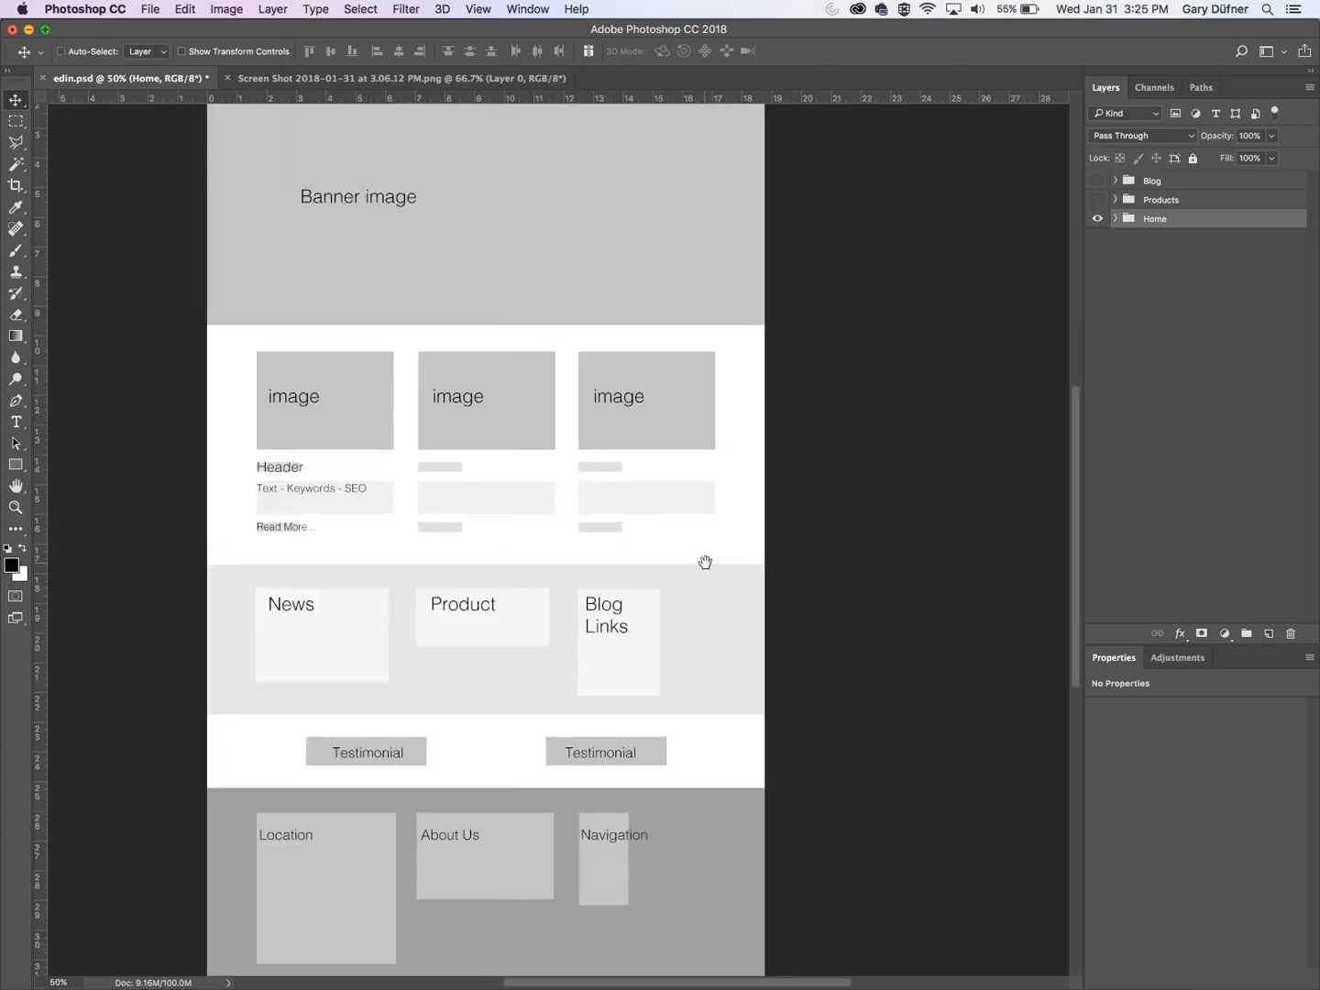
pyautogui.keyDown('alt'); pyautogui.keyDown('super'); pyautogui.click(706, 565); pyautogui.keyUp('super'); pyautogui.keyUp('alt')
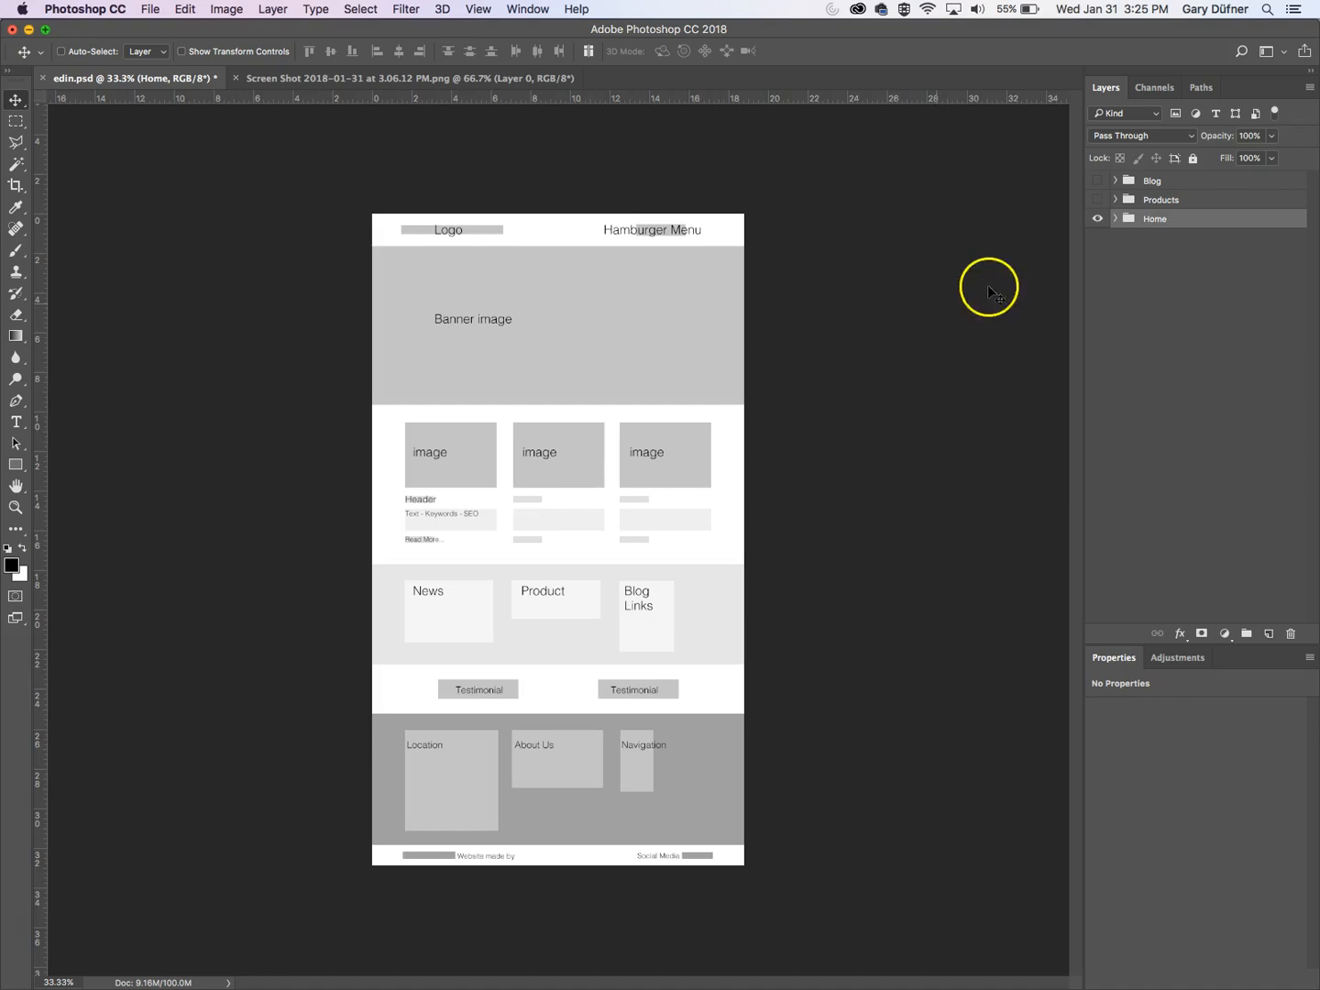
pyautogui.click(1115, 218)
pyautogui.click(1097, 245)
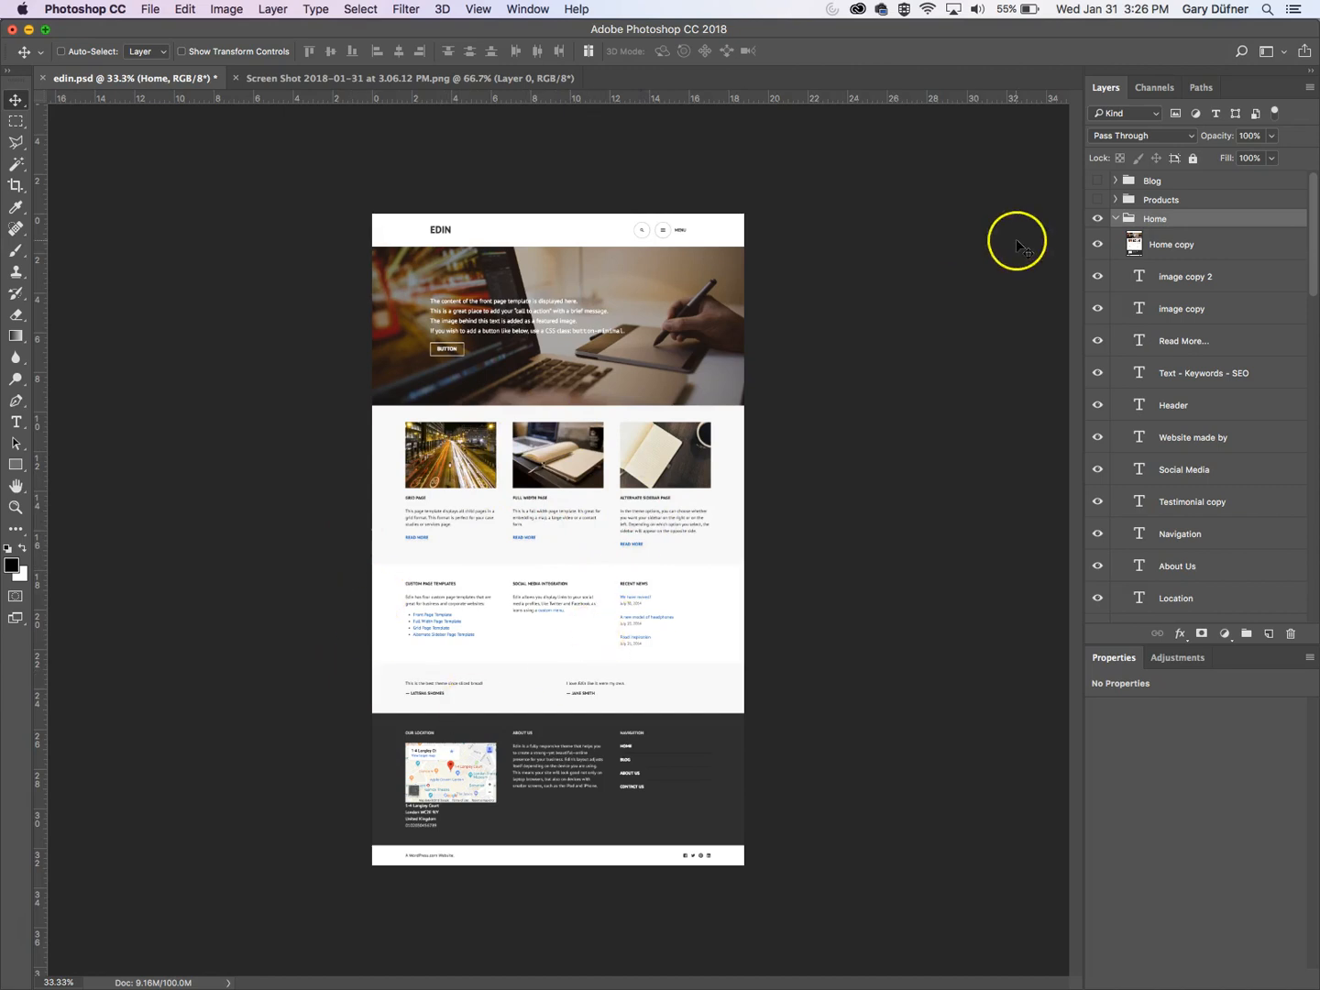
pyautogui.click(1098, 244)
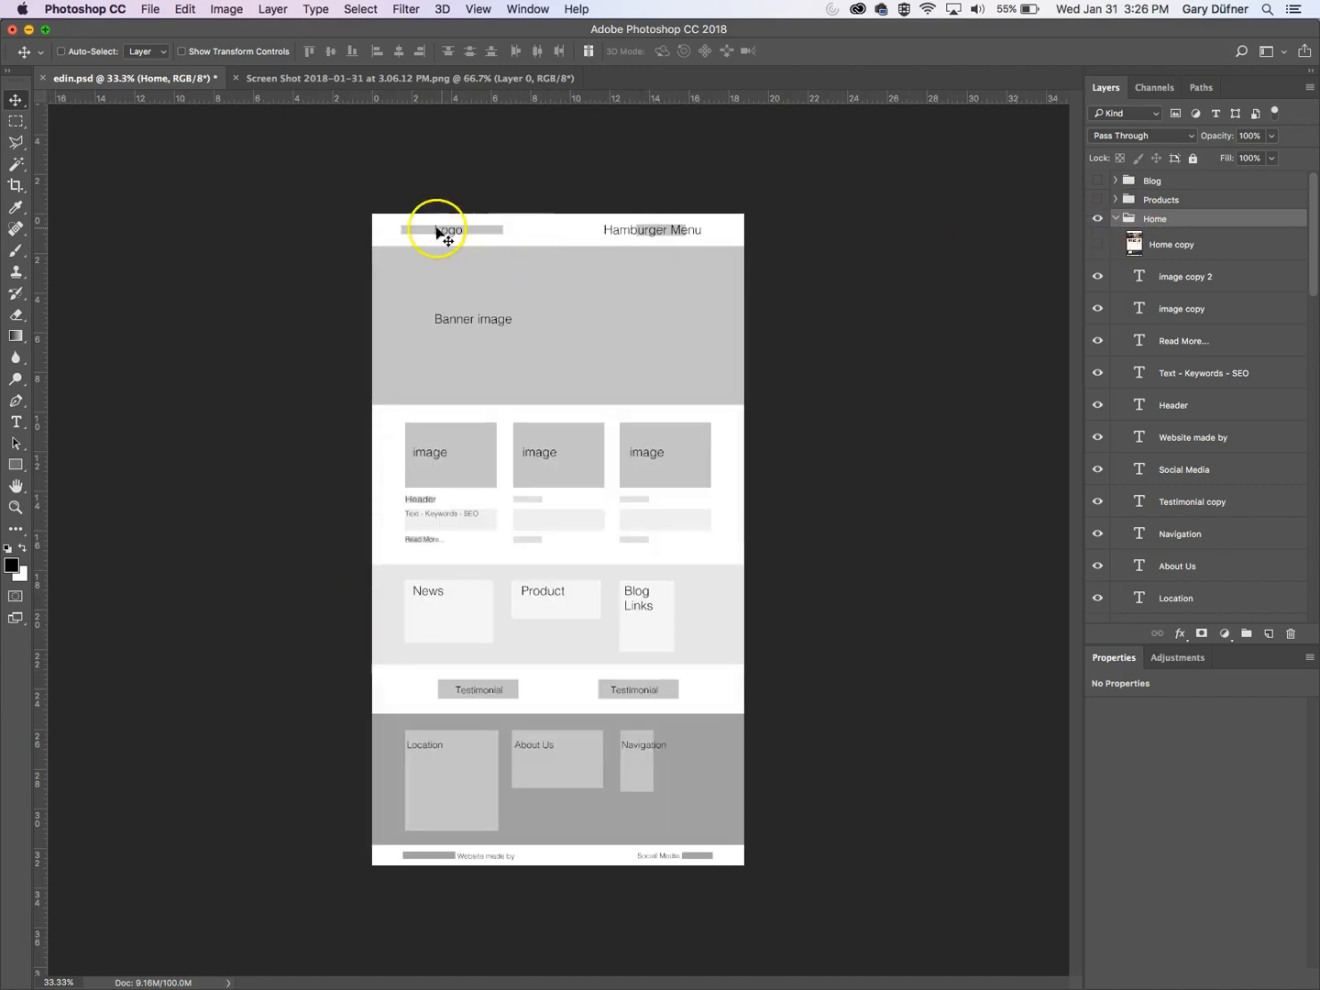